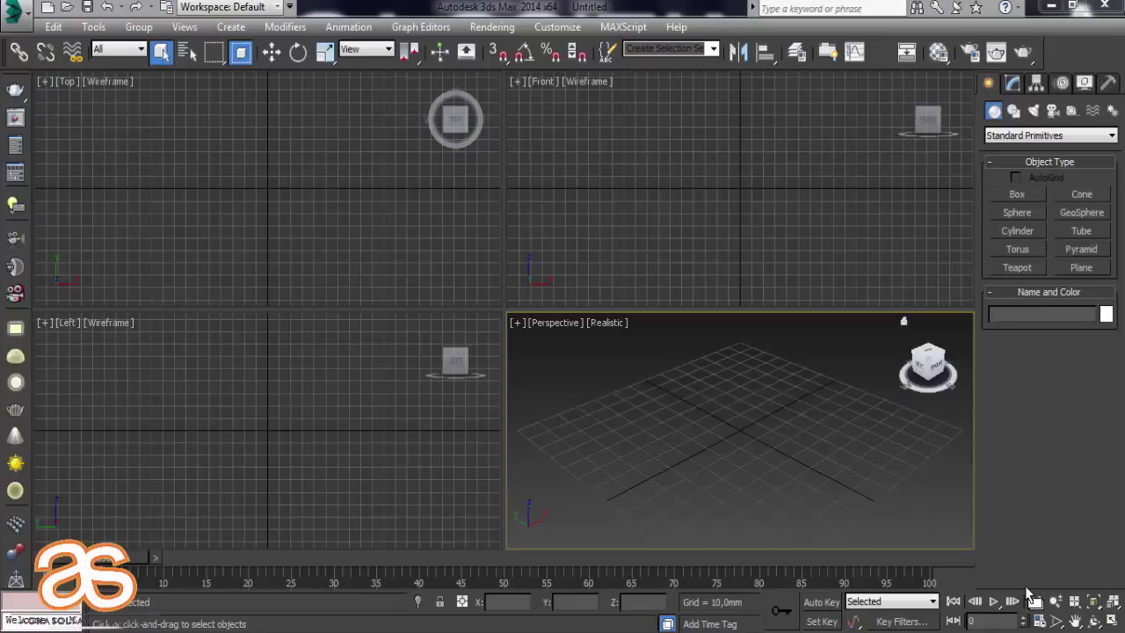
# Create a box with length 7000, width 5000 and height 3000 mm.
pyautogui.moveTo(812, 442); pyautogui.dragTo(796, 430, button='middle')
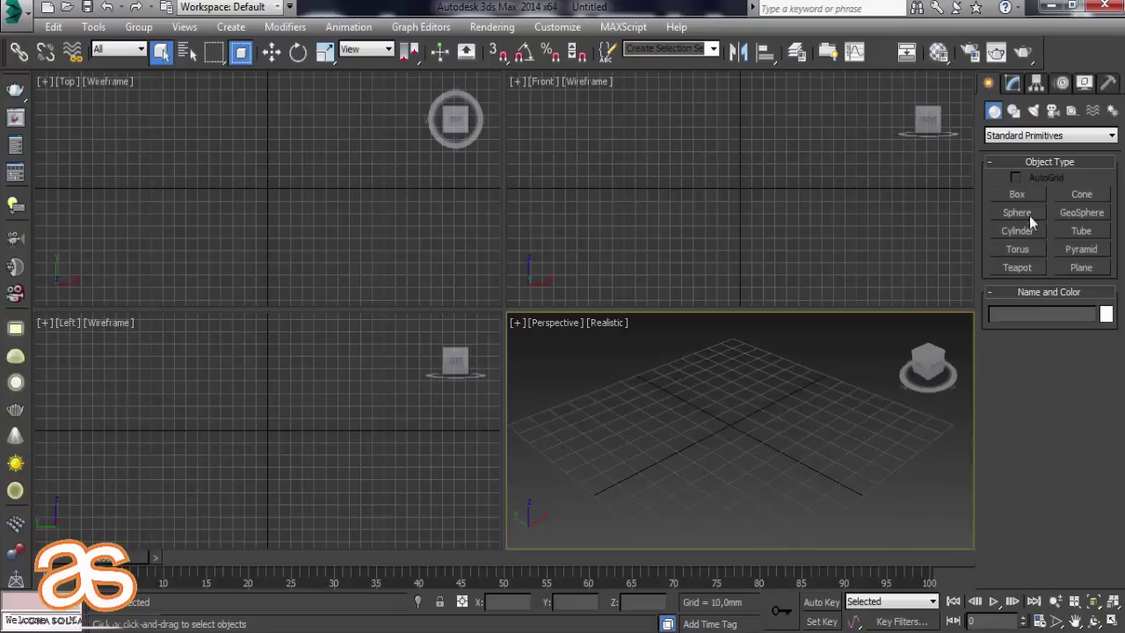
pyautogui.click(1019, 195)
pyautogui.moveTo(576, 432); pyautogui.dragTo(946, 400)
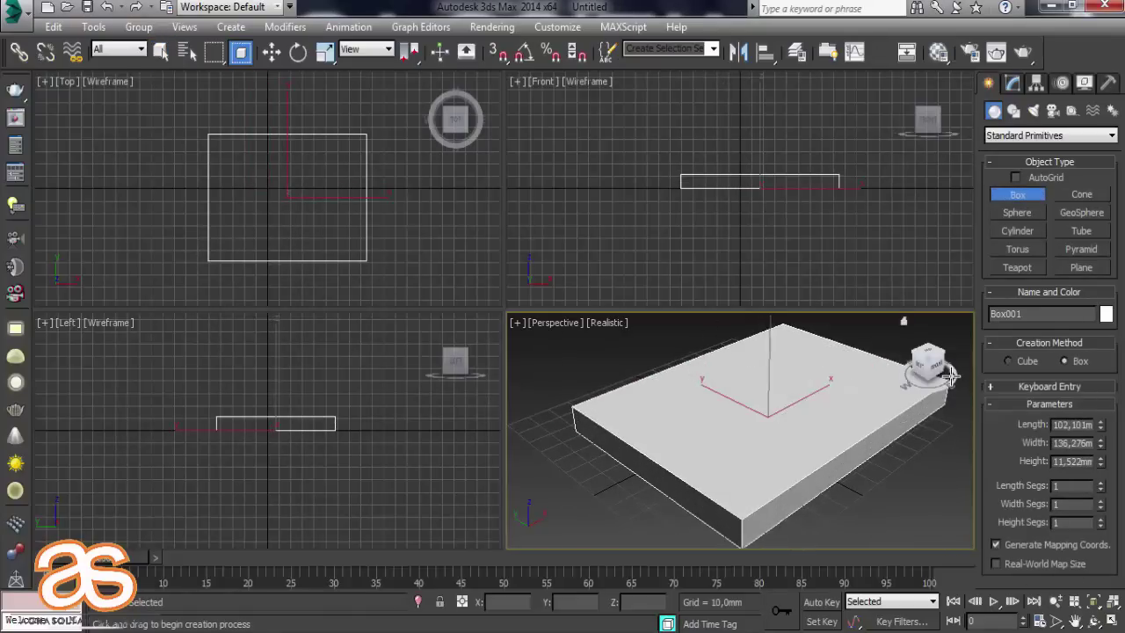
pyautogui.doubleClick(1074, 426)
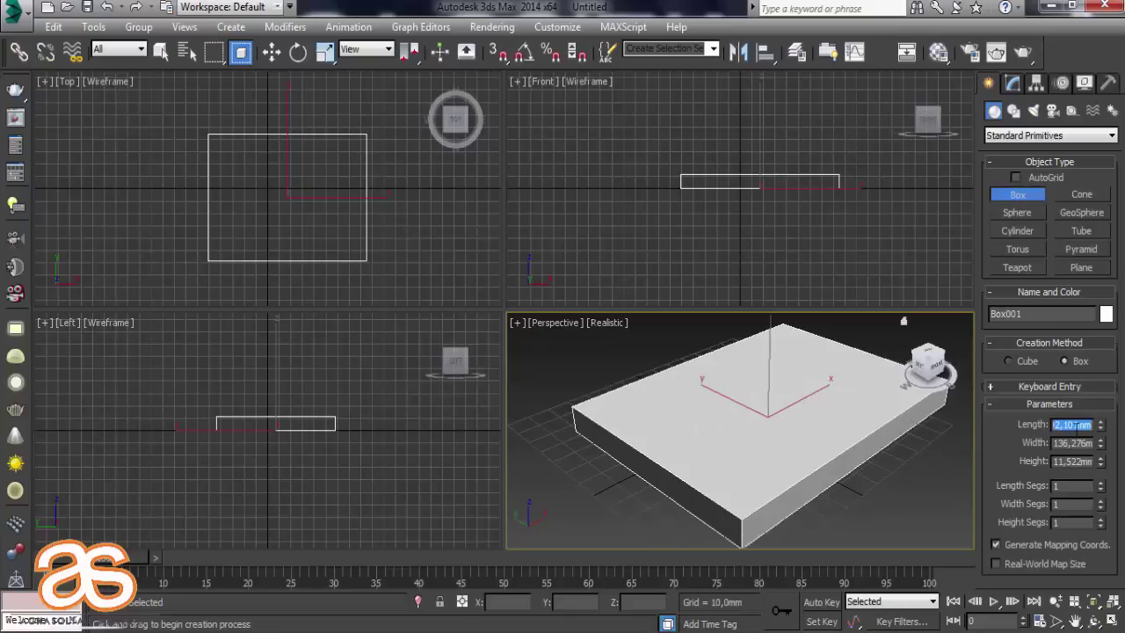
pyautogui.write('7000')
pyautogui.press('Tab')
pyautogui.write('5')
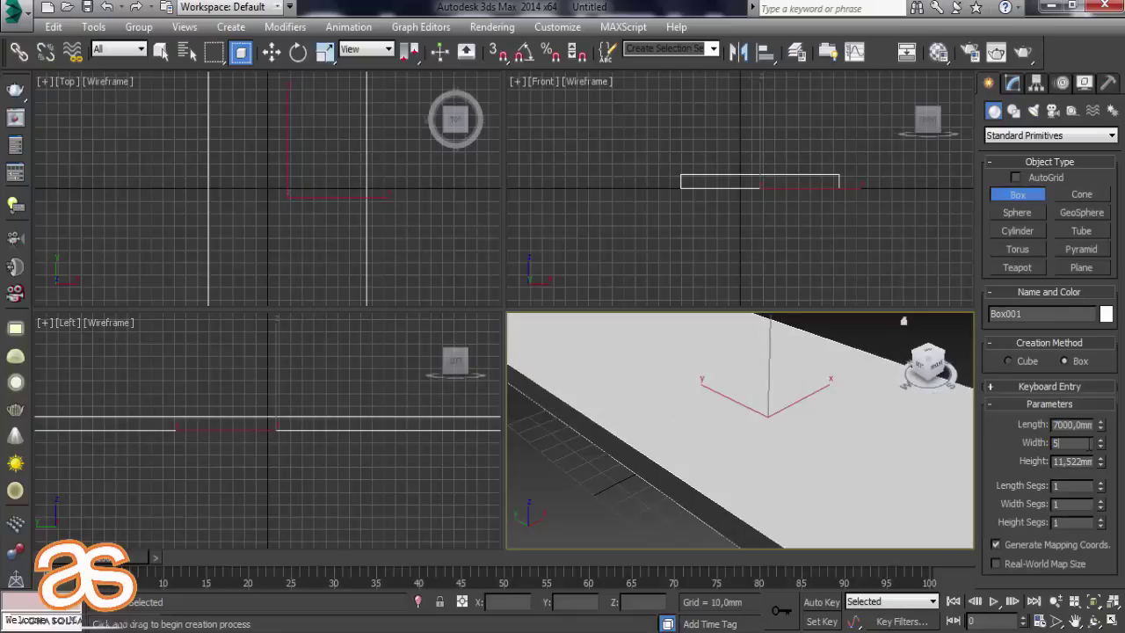
pyautogui.press('Tab')
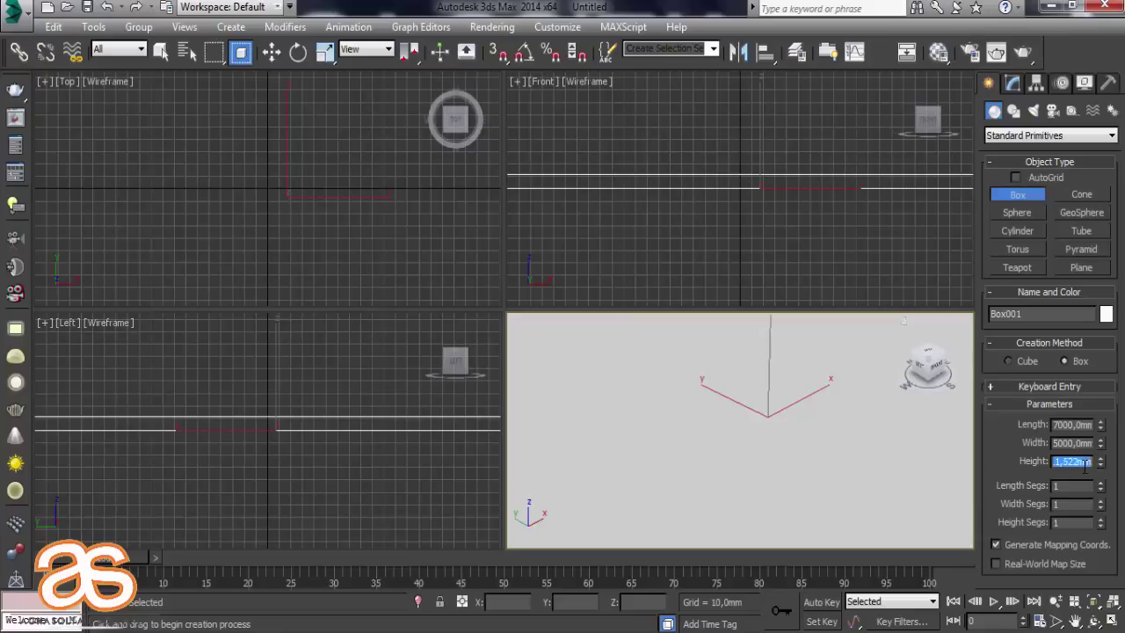
pyautogui.write('3')
pyautogui.write('00')
pyautogui.press('Return')
# Switch to Select and Move and deselect the new box.
pyautogui.scroll(-3, 816, 423)
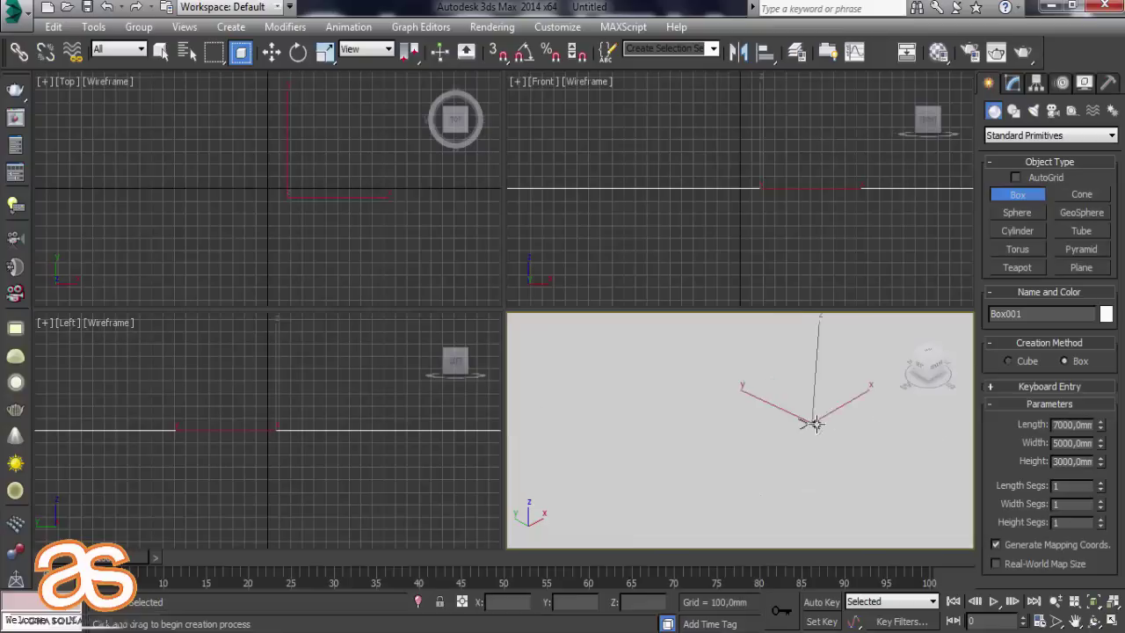
pyautogui.scroll(-5, 816, 424)
pyautogui.scroll(-3, 809, 422)
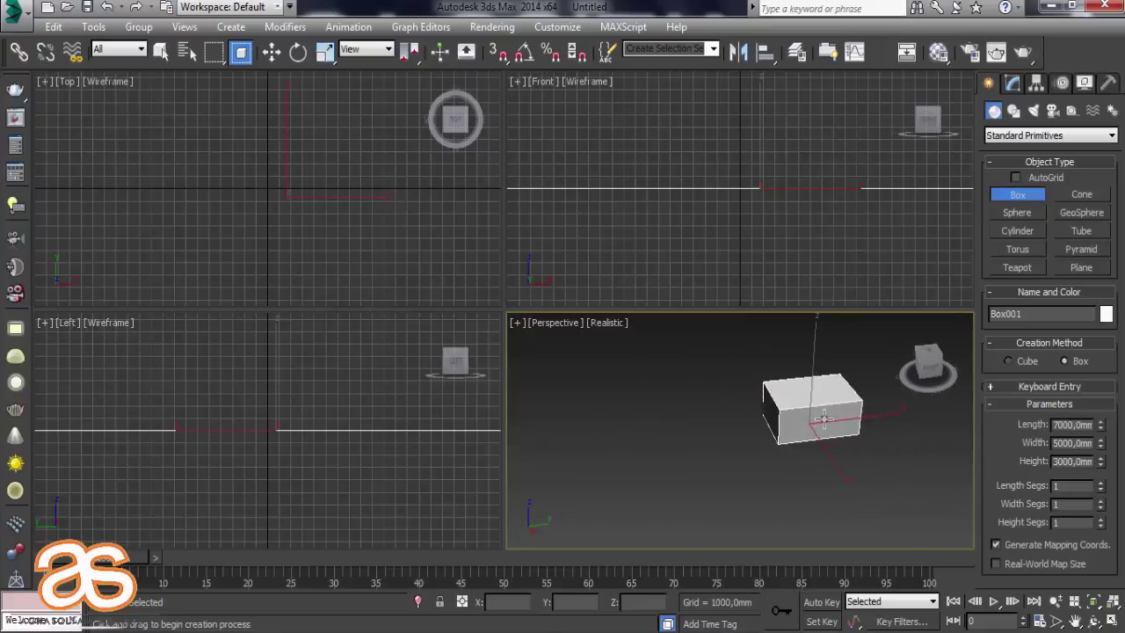
pyautogui.scroll(2, 825, 420)
pyautogui.scroll(3, 826, 420)
pyautogui.scroll(4, 747, 387)
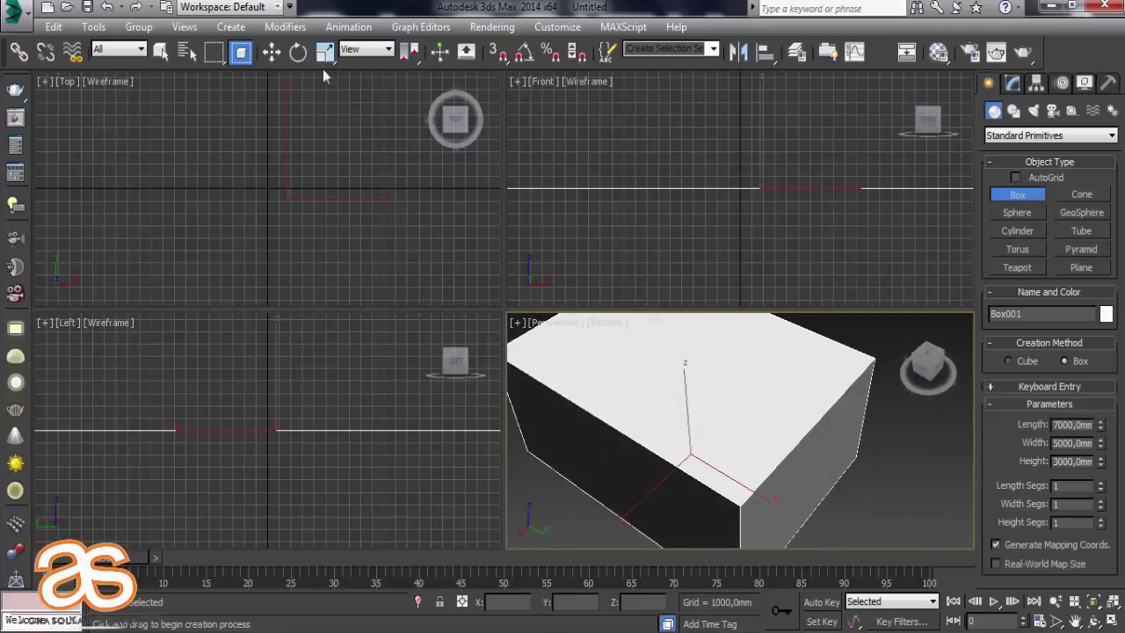
pyautogui.click(271, 52)
pyautogui.click(892, 453)
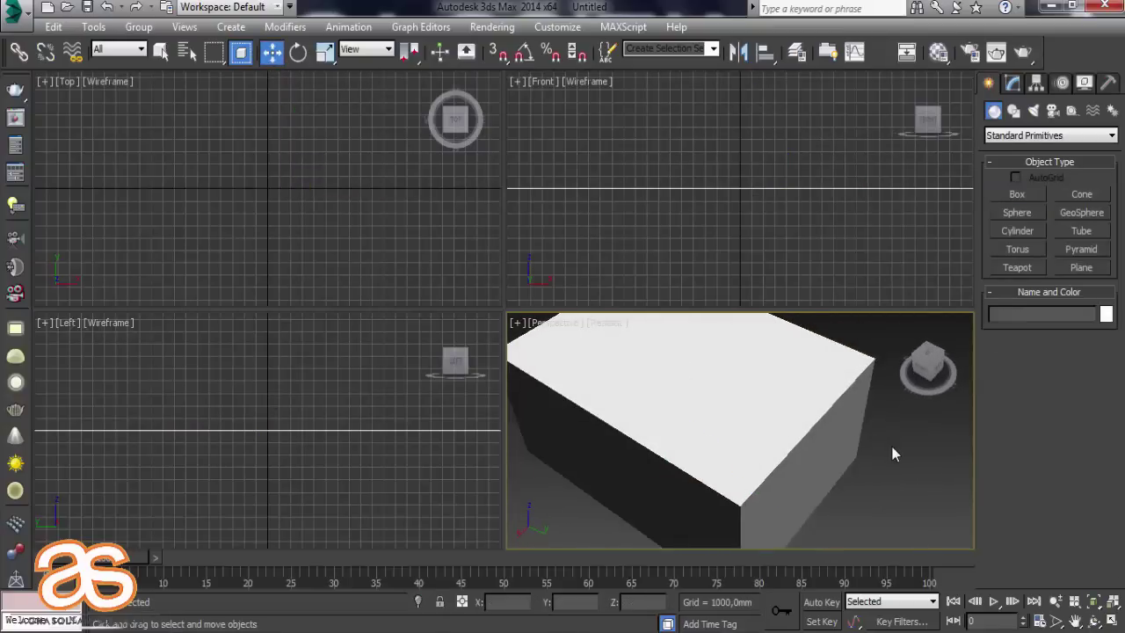
# Maximise the Perspective view, turn on Edged Faces, orbit around the box and select it.
pyautogui.click(1112, 603)
pyautogui.scroll(-3, 537, 352)
pyautogui.keyDown('alt'); pyautogui.moveTo(593, 306); pyautogui.dragTo(678, 306, button='middle'); pyautogui.keyUp('alt')
pyautogui.press('F4')
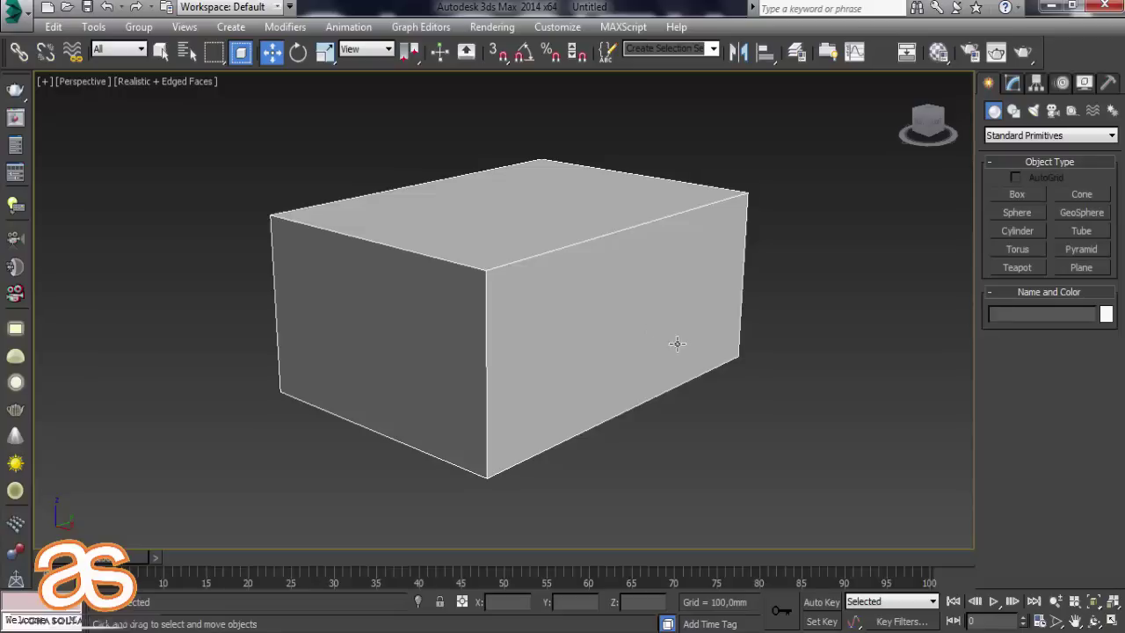
pyautogui.keyDown('alt'); pyautogui.moveTo(658, 427); pyautogui.dragTo(623, 384, button='middle'); pyautogui.keyUp('alt')
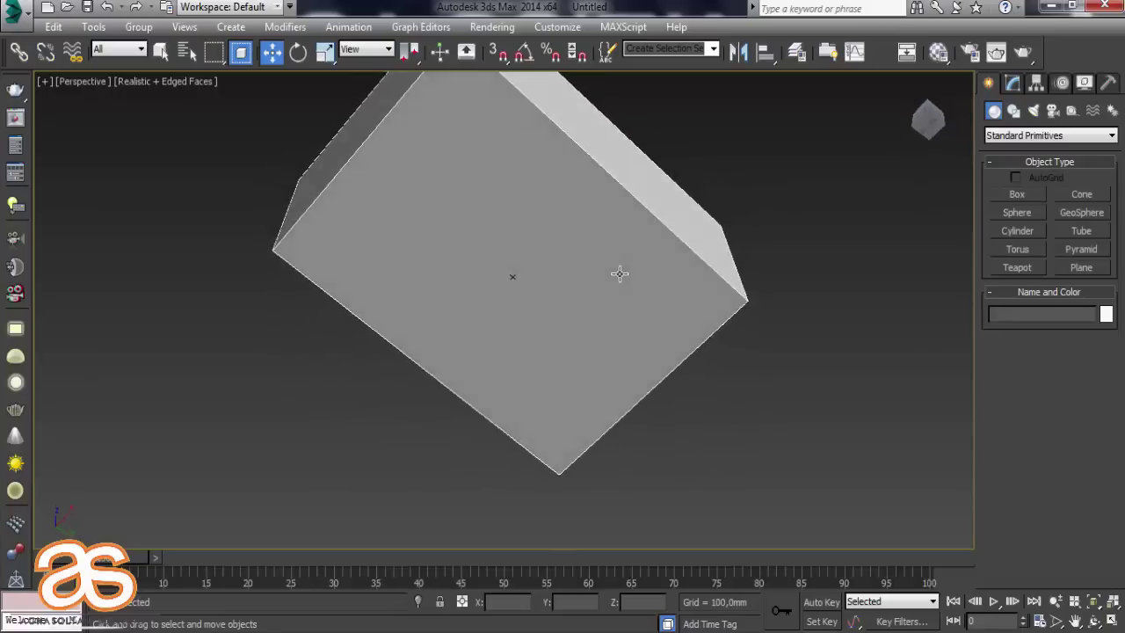
pyautogui.scroll(5, 492, 309)
pyautogui.moveTo(492, 309)
pyautogui.mouseDown(button='middle')
pyautogui.moveTo(522, 371)
pyautogui.moveTo(603, 457)
pyautogui.moveTo(635, 440)
pyautogui.moveTo(730, 442)
pyautogui.moveTo(570, 455)
pyautogui.moveTo(525, 448)
pyautogui.moveTo(512, 409)
pyautogui.moveTo(402, 407)
pyautogui.moveTo(376, 391)
pyautogui.mouseUp(button='middle')
pyautogui.scroll(-5, 376, 390)
pyautogui.keyDown('alt'); pyautogui.moveTo(276, 371); pyautogui.dragTo(354, 382, button='middle'); pyautogui.keyUp('alt')
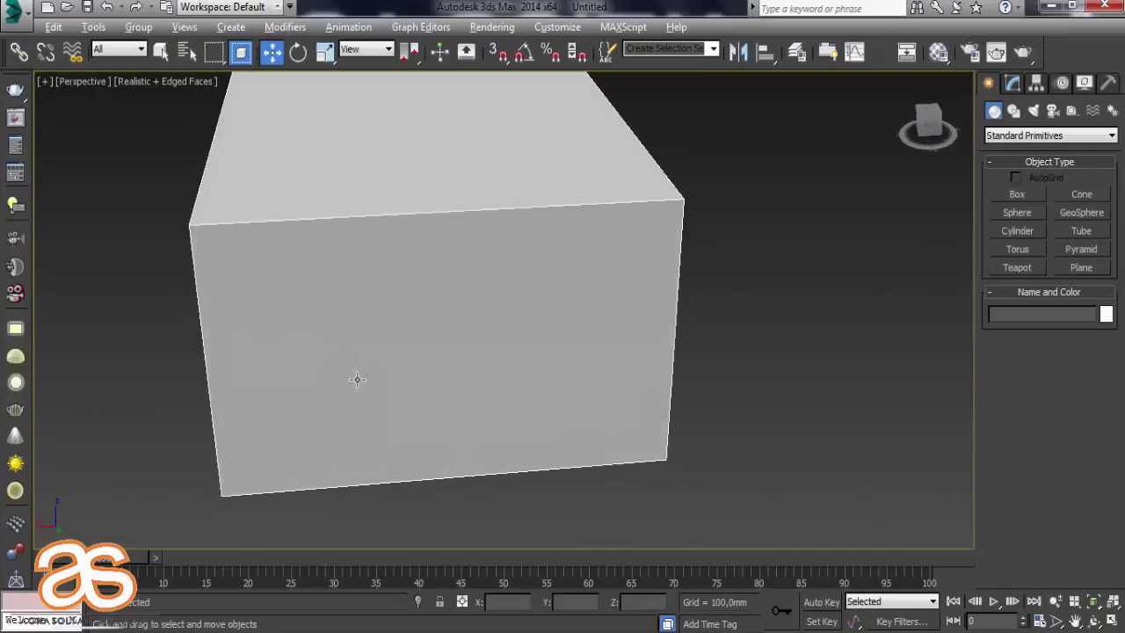
pyautogui.click(420, 447)
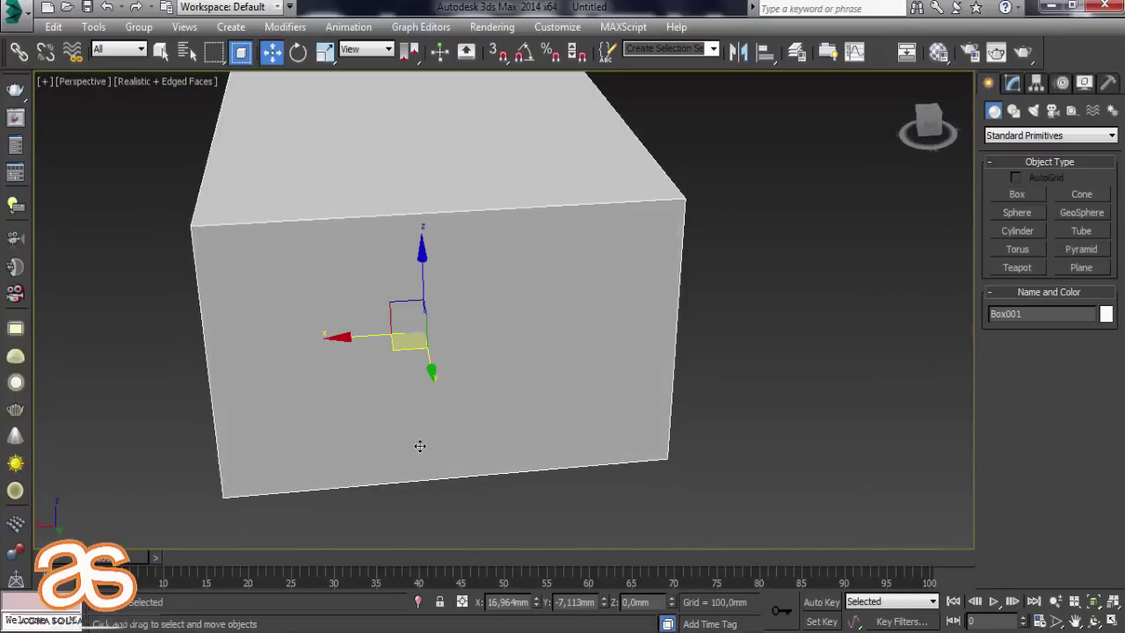
# Convert the box to Editable Poly and select its top and bottom front edges.
pyautogui.rightClick(505, 364)
pyautogui.moveTo(627, 521)
pyautogui.click(710, 530)
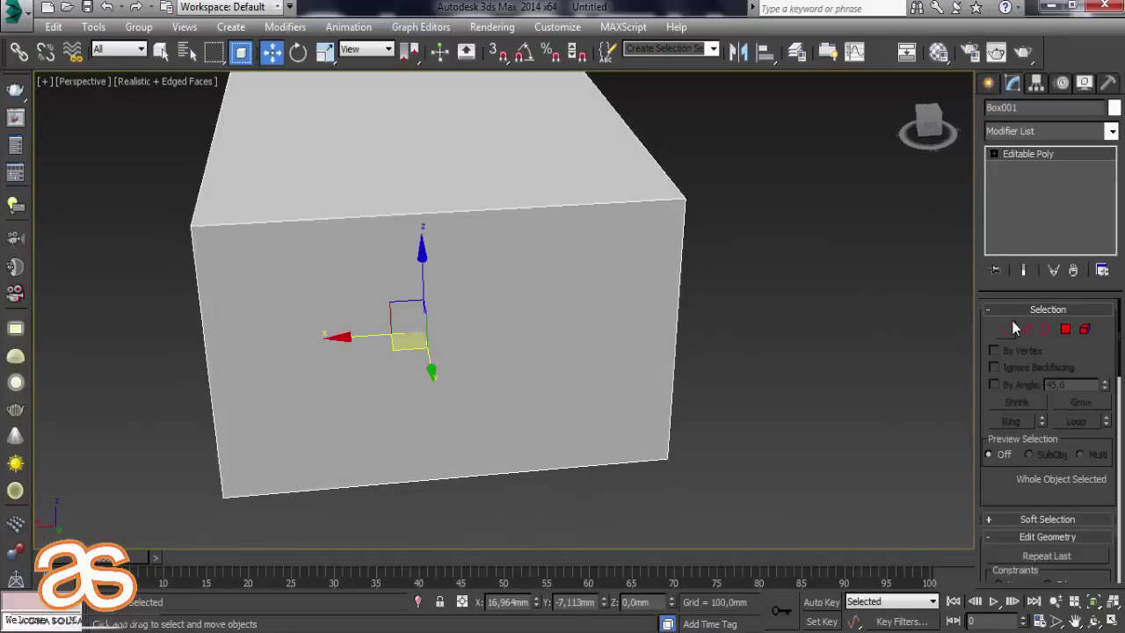
pyautogui.press('2')
pyautogui.click(565, 466)
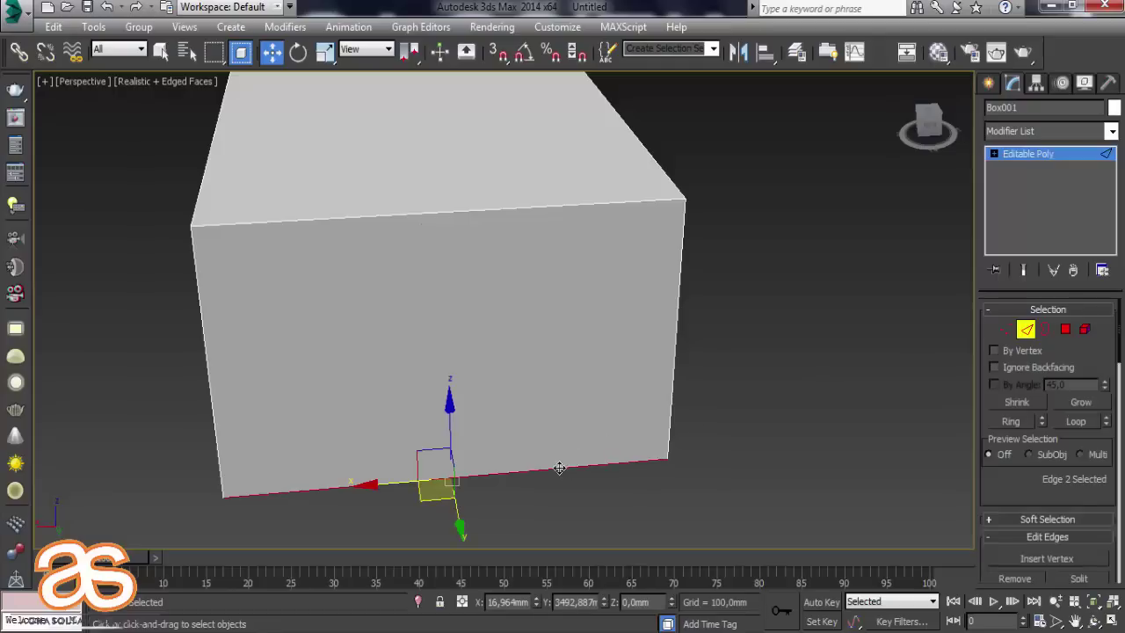
pyautogui.keyDown('ctrl'); pyautogui.click(533, 211); pyautogui.keyUp('ctrl')
pyautogui.scroll(-3, 1001, 500)
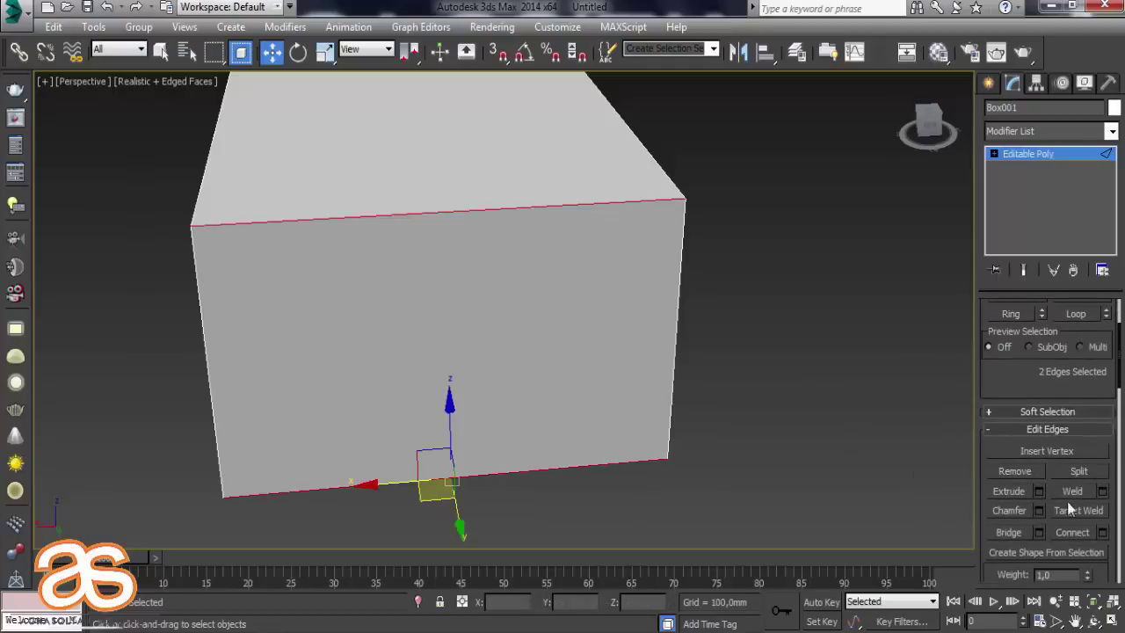
pyautogui.moveTo(668, 378)
pyautogui.keyDown('alt'); pyautogui.mouseDown(button='middle')
pyautogui.moveTo(570, 334)
pyautogui.moveTo(560, 286)
pyautogui.mouseUp(button='middle'); pyautogui.keyUp('alt')
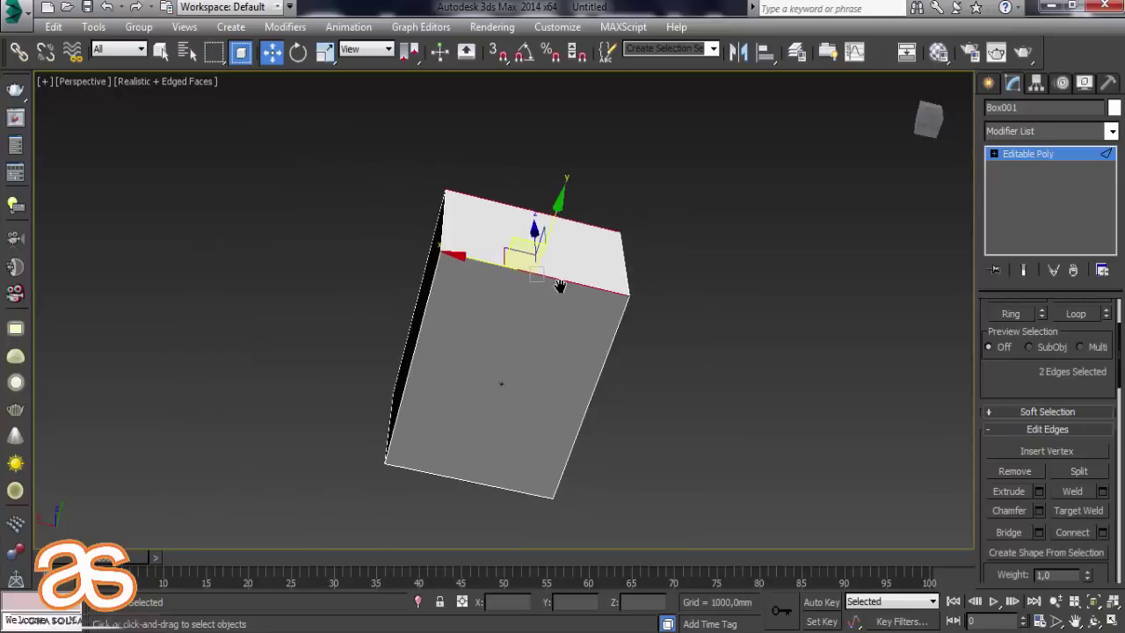
pyautogui.click(498, 485)
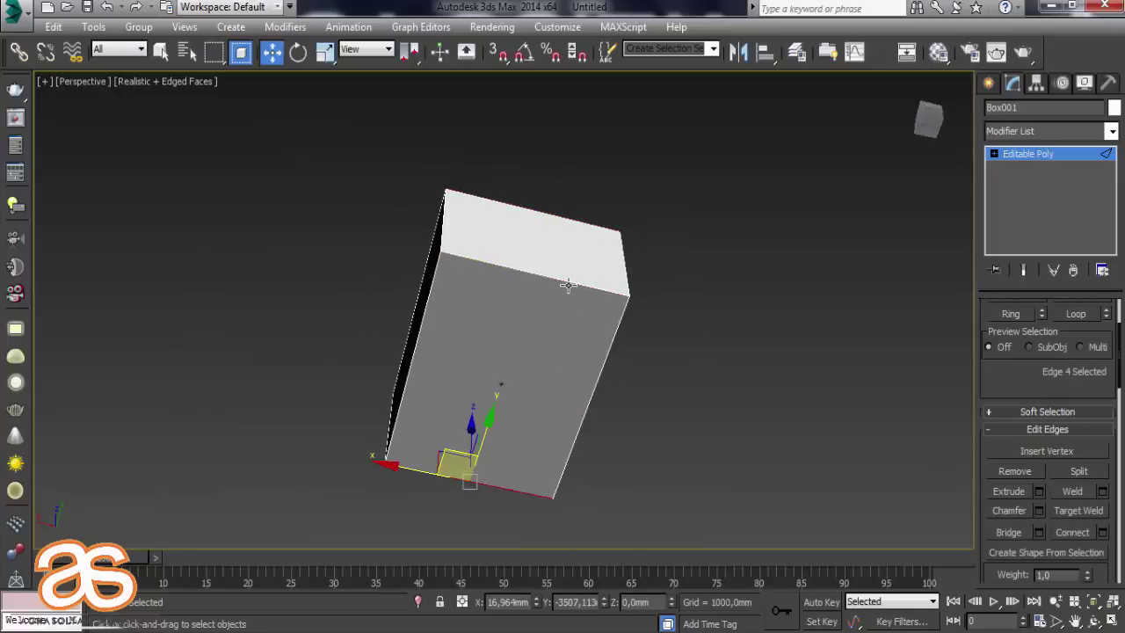
pyautogui.click(568, 285)
# Connect the two edges with one new edge slid to -39.
pyautogui.click(1104, 534)
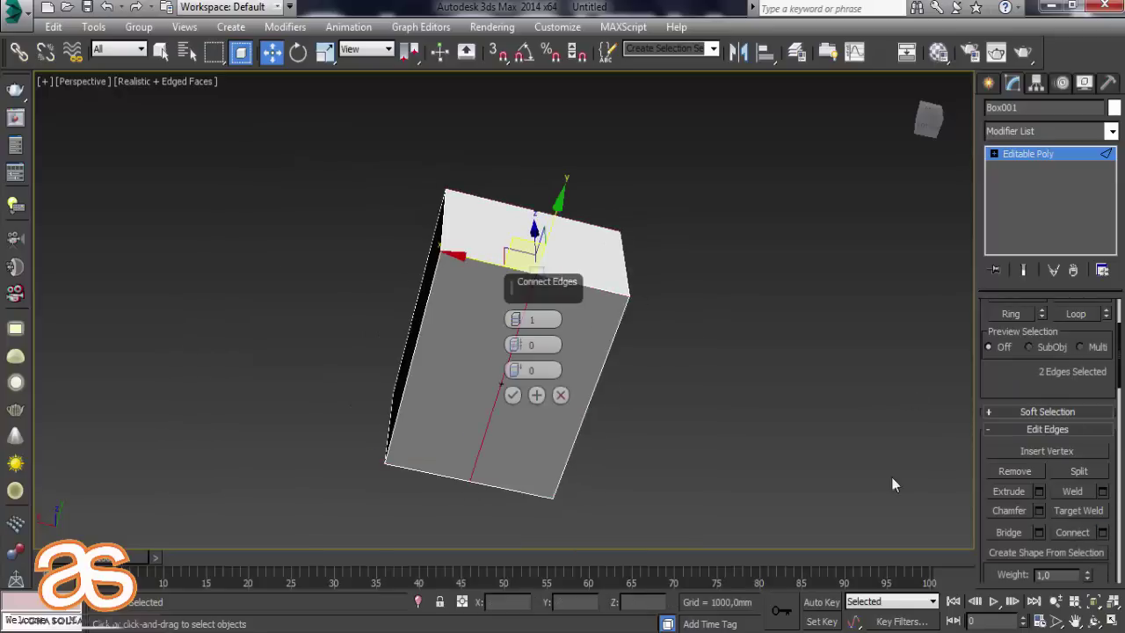
pyautogui.moveTo(603, 394)
pyautogui.keyDown('alt'); pyautogui.mouseDown(button='middle')
pyautogui.moveTo(490, 432)
pyautogui.moveTo(464, 457)
pyautogui.mouseUp(button='middle'); pyautogui.keyUp('alt')
pyautogui.moveTo(518, 321)
pyautogui.mouseDown()
pyautogui.moveTo(515, 281)
pyautogui.moveTo(519, 321)
pyautogui.mouseUp()
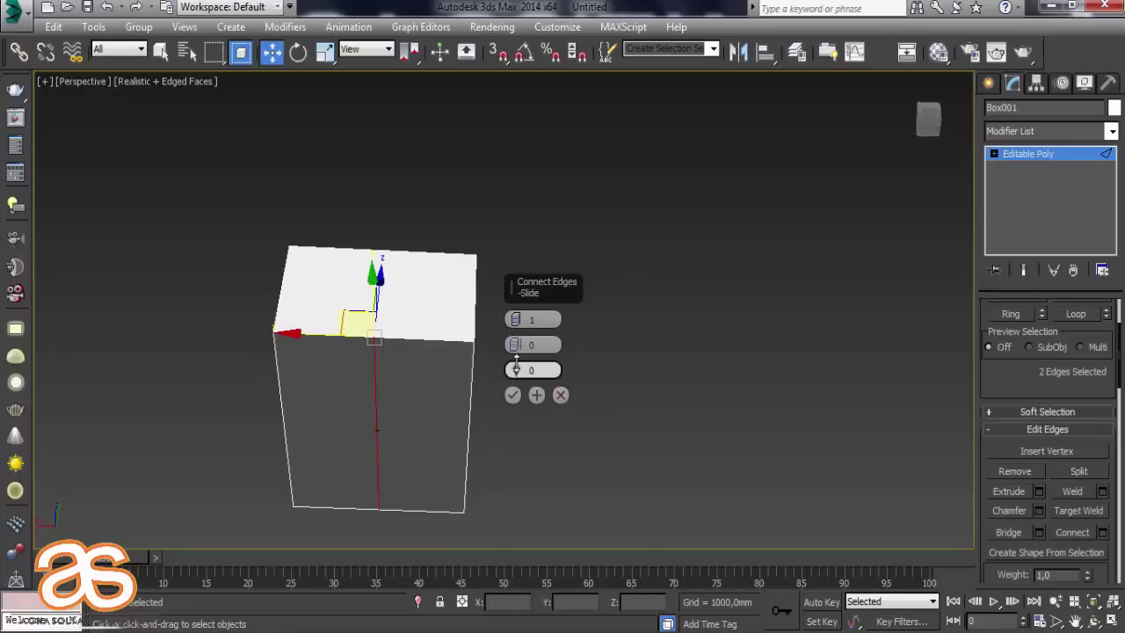
pyautogui.moveTo(516, 370)
pyautogui.mouseDown()
pyautogui.moveTo(528, 515)
pyautogui.moveTo(520, 440)
pyautogui.moveTo(530, 485)
pyautogui.mouseUp()
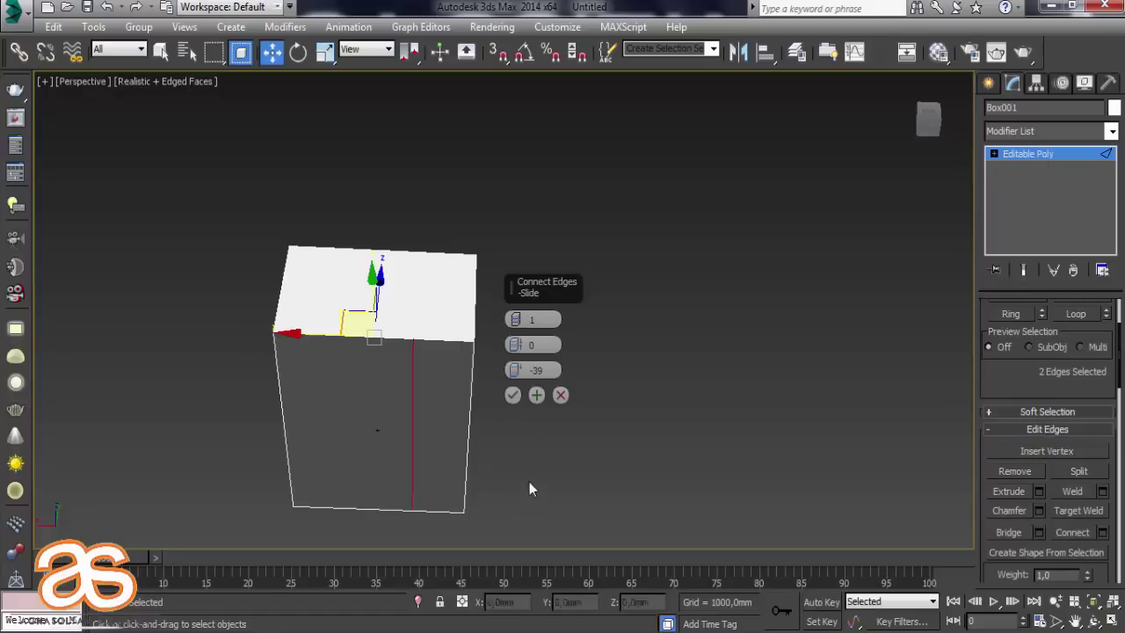
pyautogui.click(514, 395)
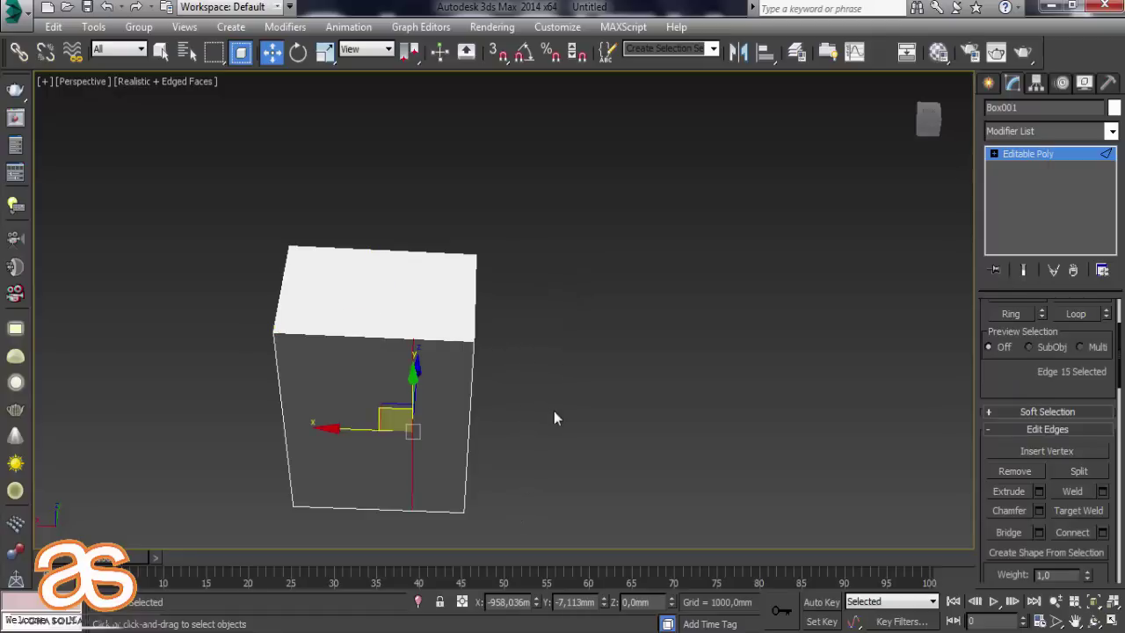
# Chamfer the new vertical edge into a narrow pair of edges.
pyautogui.click(1040, 511)
pyautogui.scroll(4, 398, 415)
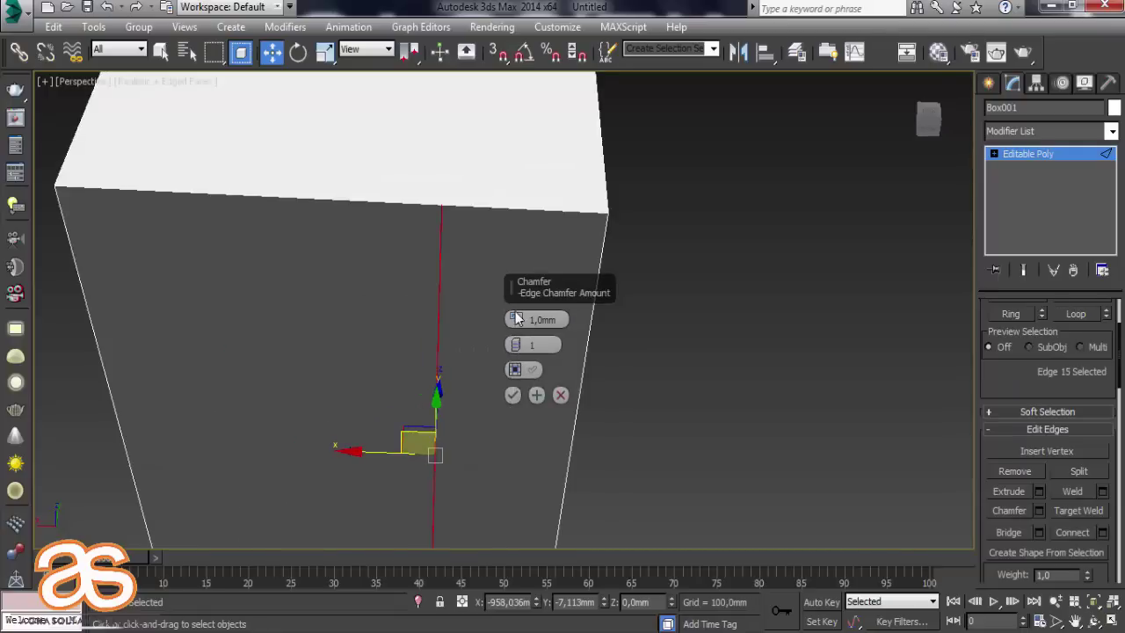
pyautogui.moveTo(516, 319)
pyautogui.mouseDown()
pyautogui.moveTo(515, 303)
pyautogui.moveTo(563, 562)
pyautogui.moveTo(577, 387)
pyautogui.mouseUp()
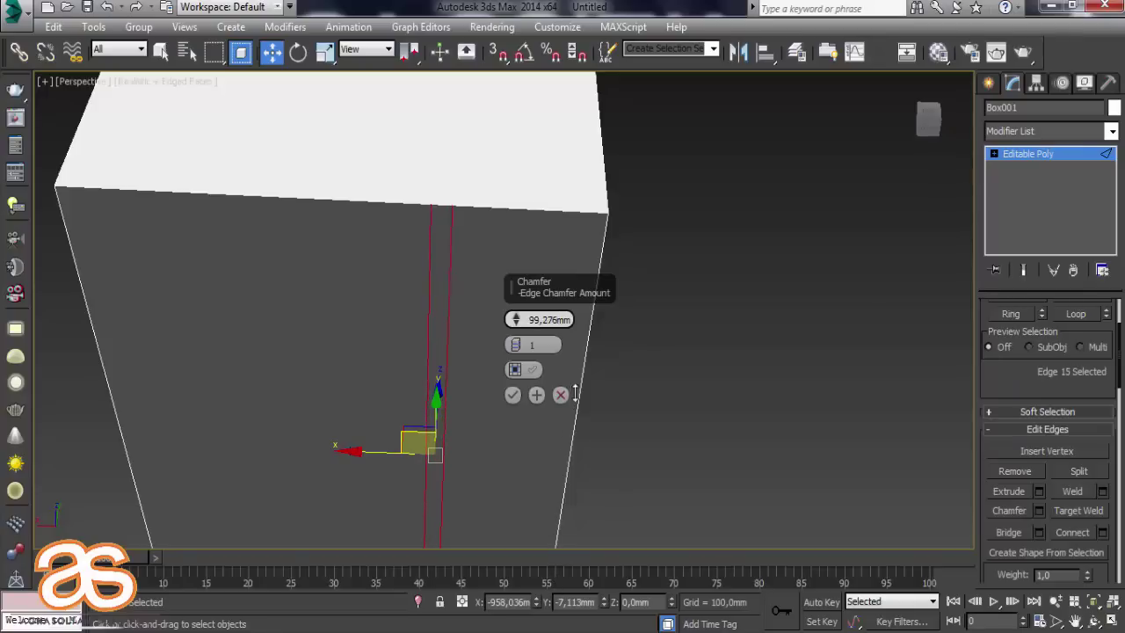
pyautogui.click(514, 395)
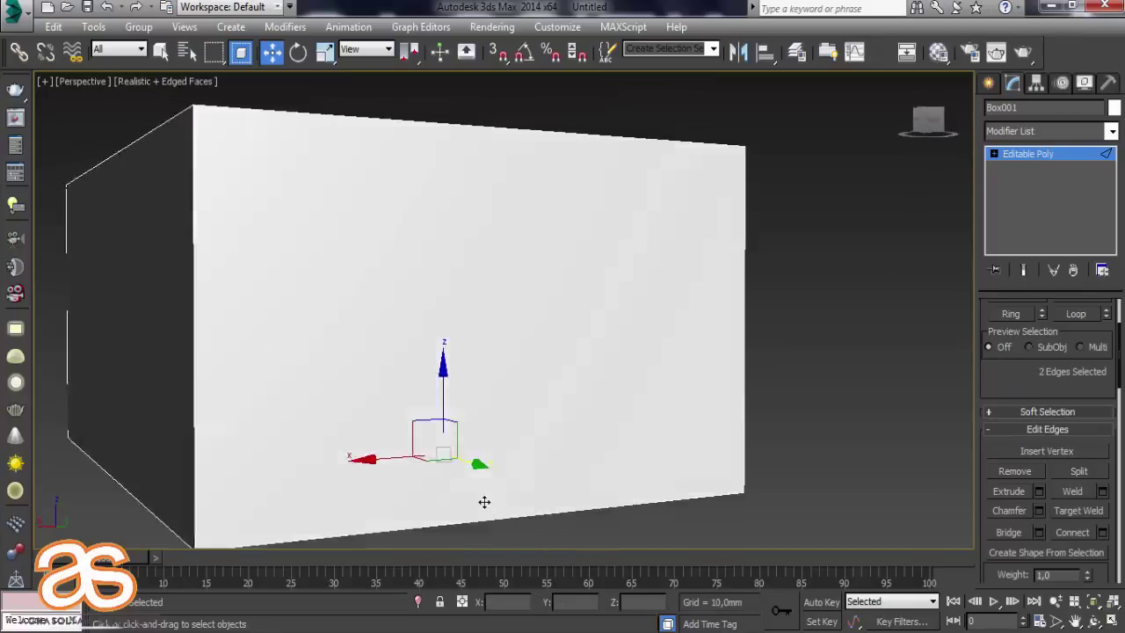
# Connect the chamfered edge pair with a short crossing edge slid to about 33.
pyautogui.scroll(10, 505, 520)
pyautogui.scroll(-10, 505, 519)
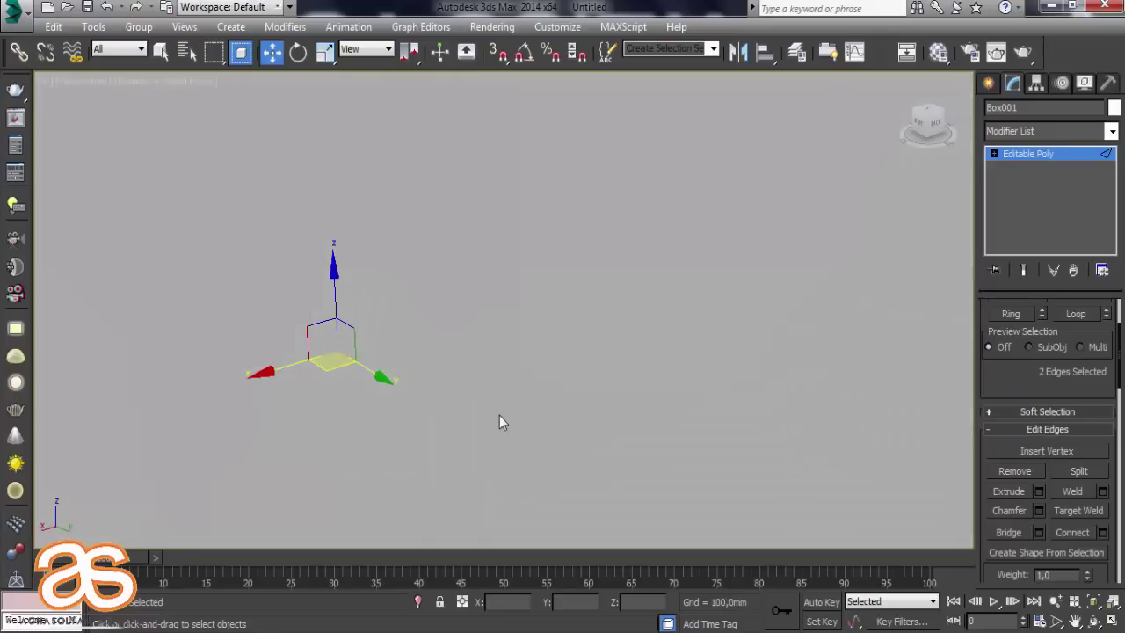
pyautogui.scroll(3, 497, 417)
pyautogui.moveTo(495, 417); pyautogui.dragTo(522, 404, button='middle')
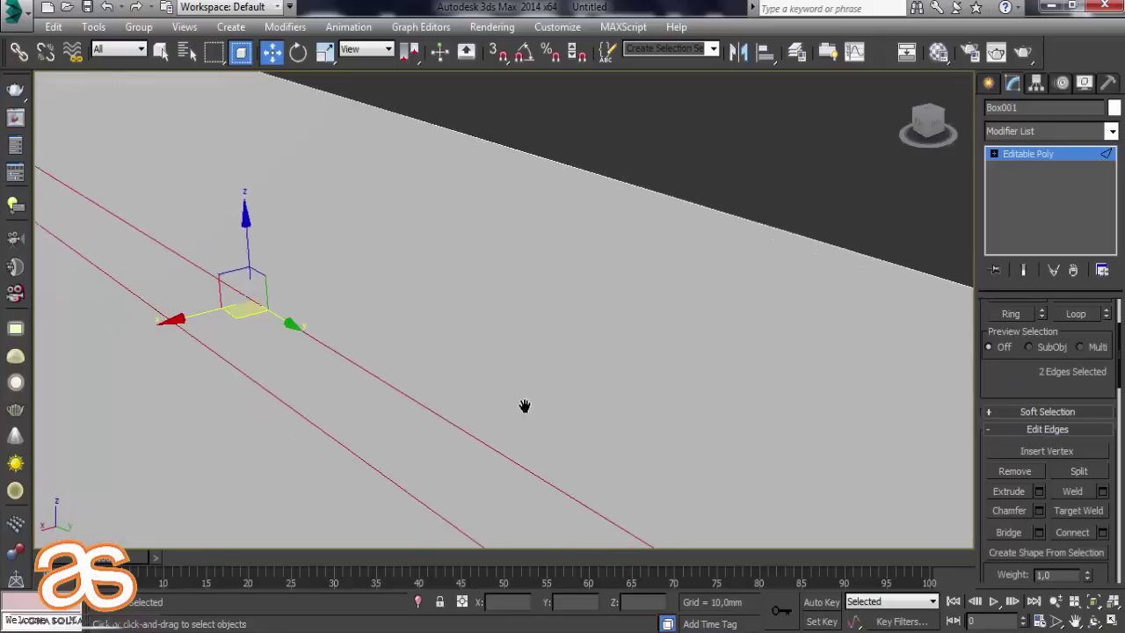
pyautogui.moveTo(373, 387)
pyautogui.keyDown('alt'); pyautogui.mouseDown(button='middle')
pyautogui.moveTo(431, 404)
pyautogui.moveTo(510, 392)
pyautogui.moveTo(538, 358)
pyautogui.moveTo(512, 402)
pyautogui.moveTo(710, 396)
pyautogui.mouseUp(button='middle'); pyautogui.keyUp('alt')
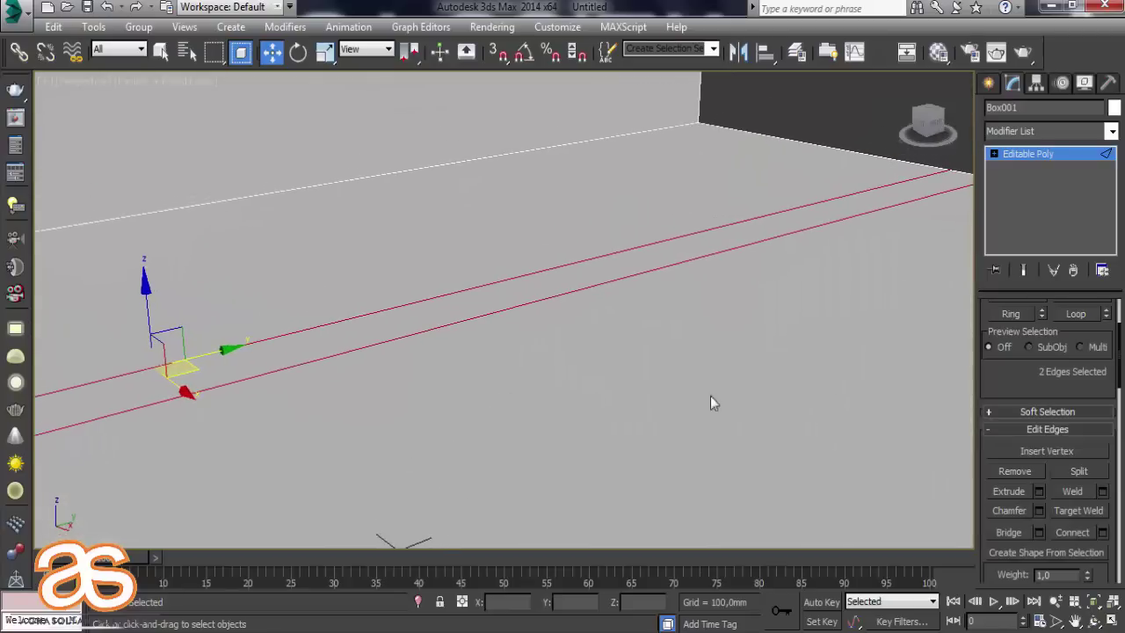
pyautogui.click(1103, 533)
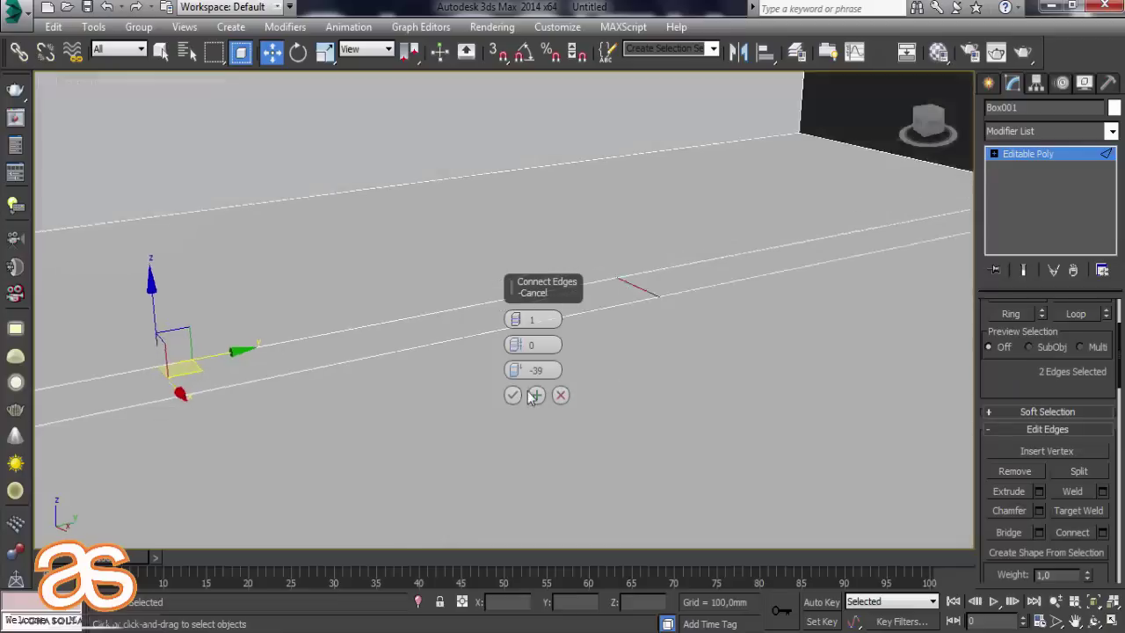
pyautogui.keyDown('alt'); pyautogui.moveTo(615, 395); pyautogui.dragTo(487, 406, button='middle'); pyautogui.keyUp('alt')
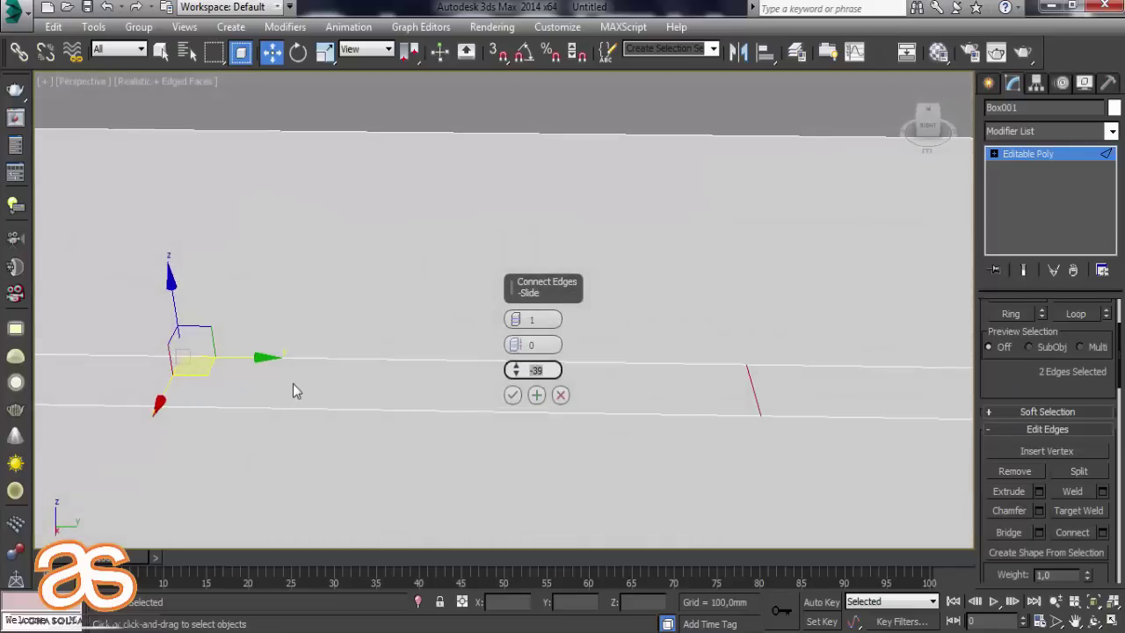
pyautogui.scroll(-3, 290, 383)
pyautogui.scroll(-3, 307, 359)
pyautogui.moveTo(307, 358)
pyautogui.keyDown('alt'); pyautogui.mouseDown(button='middle')
pyautogui.moveTo(352, 338)
pyautogui.moveTo(336, 287)
pyautogui.moveTo(298, 384)
pyautogui.moveTo(401, 412)
pyautogui.moveTo(394, 432)
pyautogui.moveTo(369, 433)
pyautogui.mouseUp(button='middle'); pyautogui.keyUp('alt')
pyautogui.scroll(2, 298, 385)
pyautogui.moveTo(519, 375)
pyautogui.mouseDown()
pyautogui.moveTo(519, 222)
pyautogui.moveTo(498, 268)
pyautogui.mouseUp()
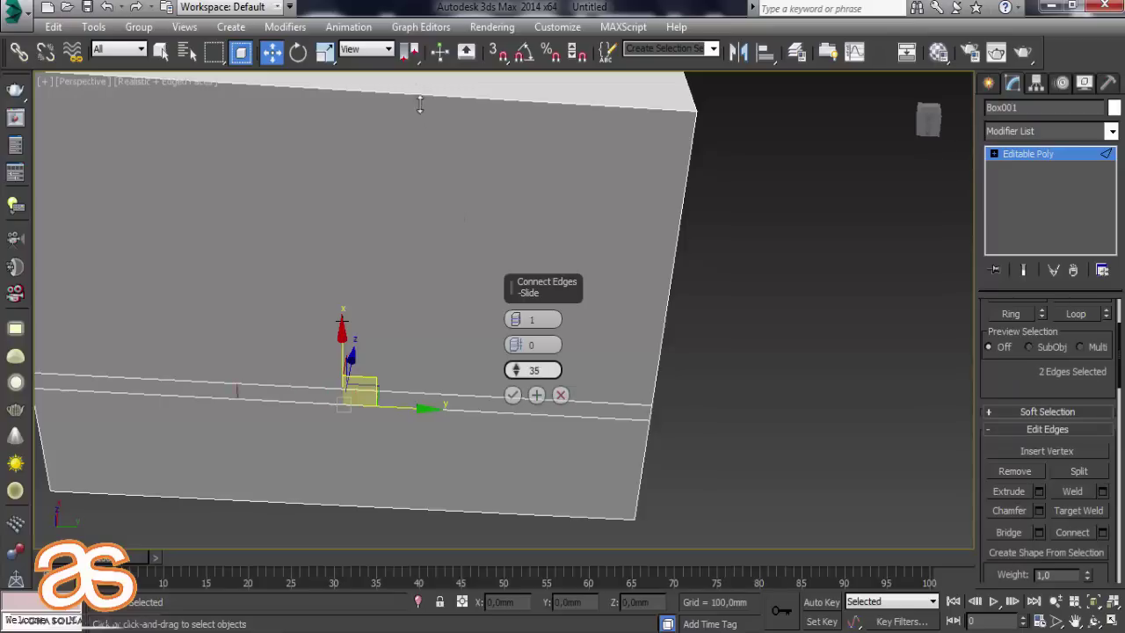
pyautogui.moveTo(425, 109); pyautogui.dragTo(428, 115)
# Confirm the crossing edge and select the thin strip of polygons at Polygon level.
pyautogui.click(513, 394)
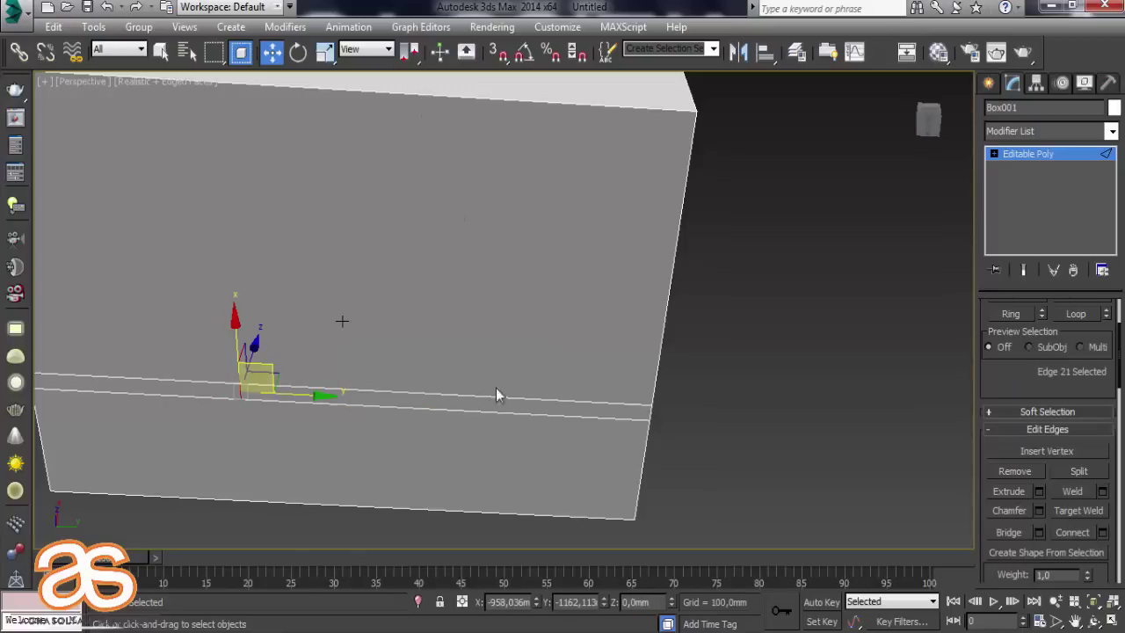
pyautogui.click(994, 154)
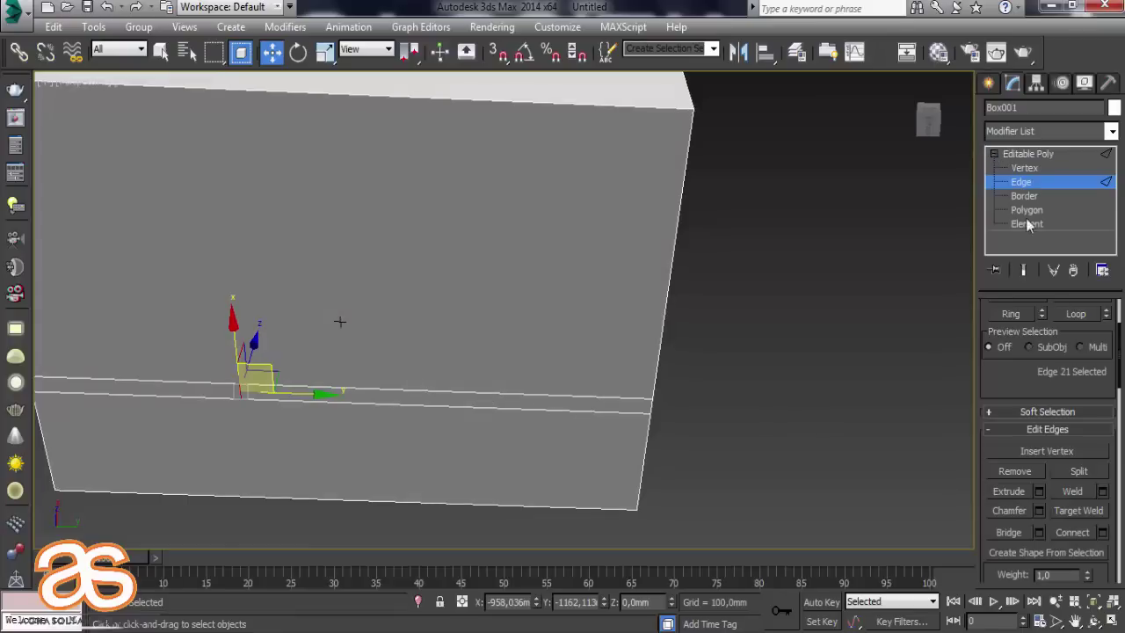
pyautogui.click(1027, 211)
pyautogui.click(487, 400)
pyautogui.keyDown('alt'); pyautogui.moveTo(487, 400); pyautogui.dragTo(422, 494, button='middle'); pyautogui.keyUp('alt')
pyautogui.scroll(5, 422, 495)
pyautogui.moveTo(434, 395); pyautogui.dragTo(516, 413, button='middle')
# Extrude the selected strip with a height of -3000 mm.
pyautogui.click(1039, 577)
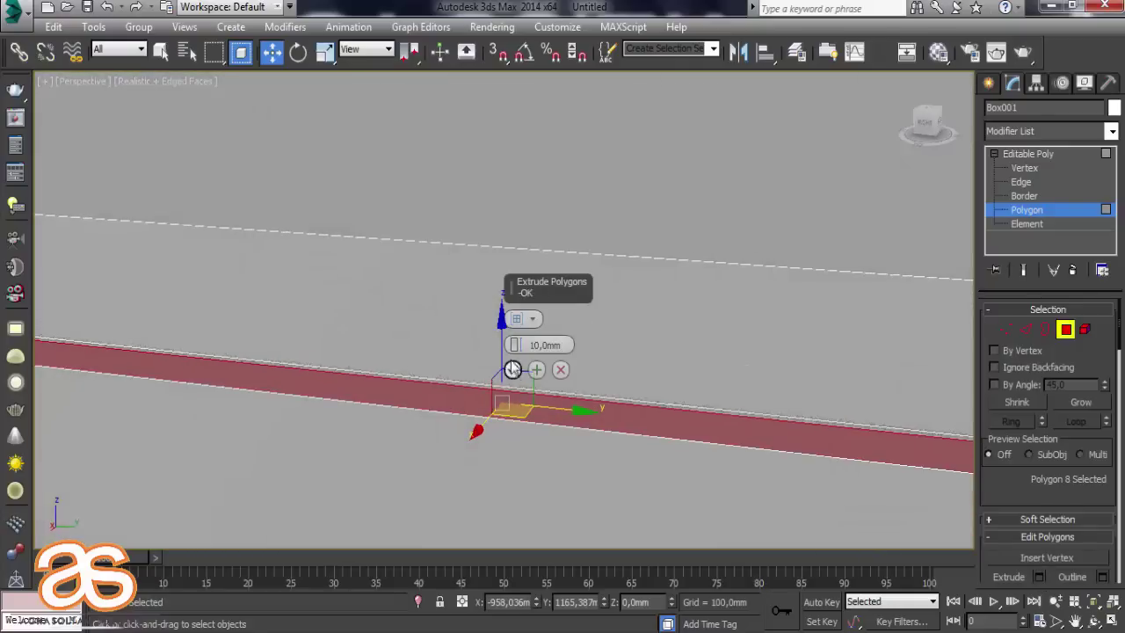
pyautogui.moveTo(516, 345); pyautogui.dragTo(508, 126)
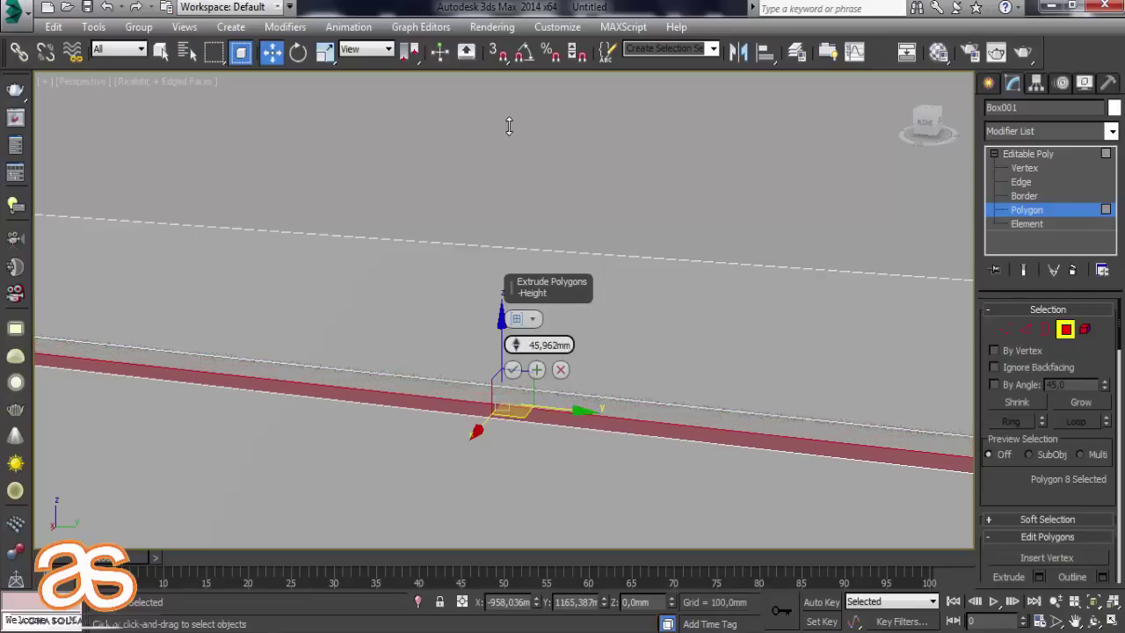
pyautogui.moveTo(531, 345); pyautogui.dragTo(599, 350)
pyautogui.write('-3000')
pyautogui.press('Return')
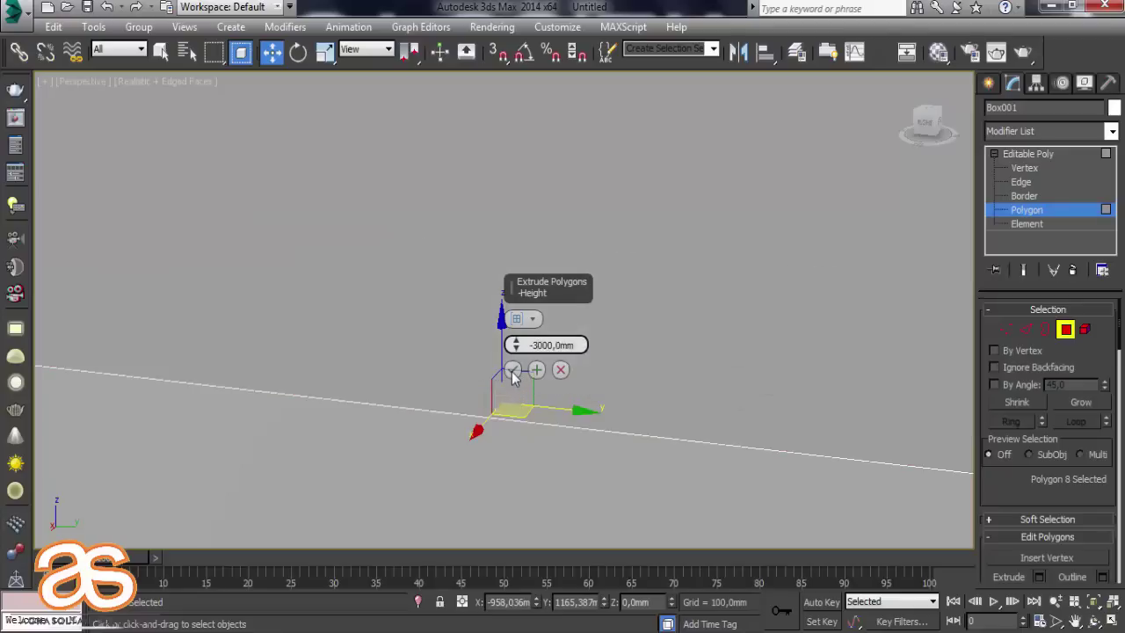
pyautogui.click(513, 372)
pyautogui.scroll(-3, 515, 372)
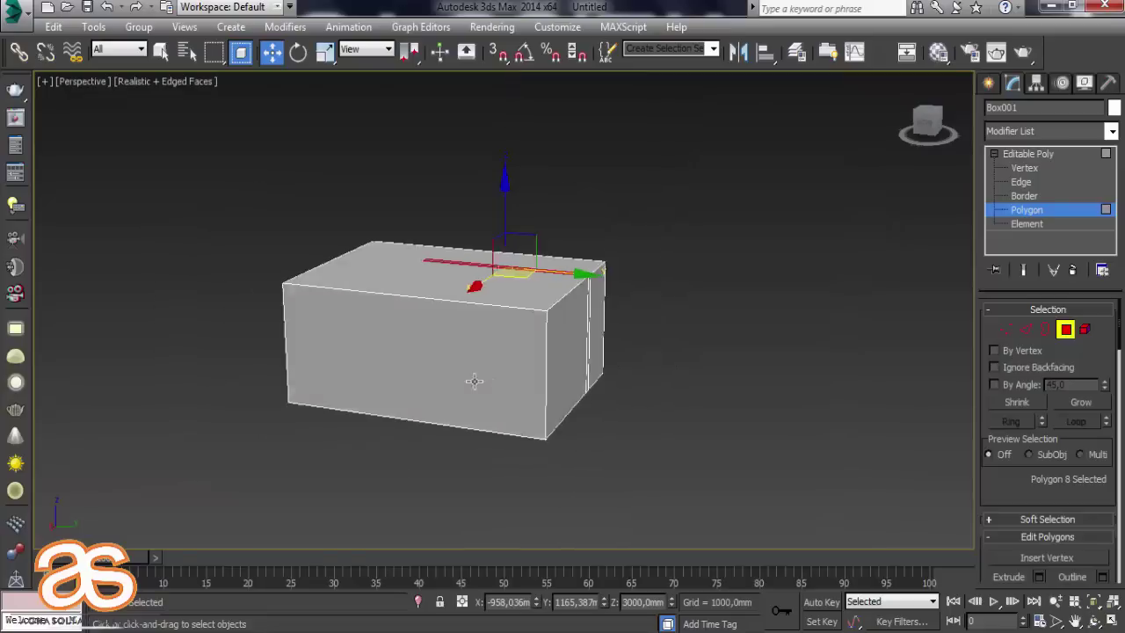
pyautogui.scroll(-2, 472, 381)
# Clear the polygon selection, inspect the slot, exit sub-object editing and deselect Box001.
pyautogui.click(613, 358)
pyautogui.moveTo(497, 343)
pyautogui.keyDown('alt'); pyautogui.mouseDown(button='middle')
pyautogui.moveTo(477, 287)
pyautogui.moveTo(502, 364)
pyautogui.moveTo(554, 407)
pyautogui.moveTo(502, 357)
pyautogui.mouseUp(button='middle'); pyautogui.keyUp('alt')
pyautogui.scroll(5, 500, 355)
pyautogui.scroll(-3, 501, 355)
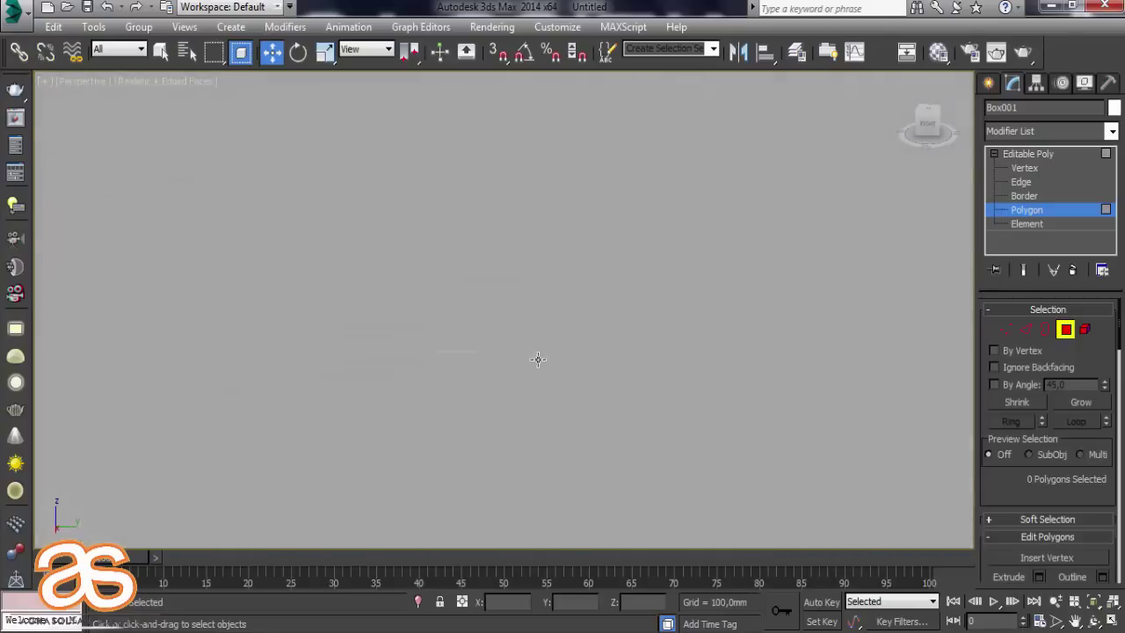
pyautogui.scroll(-3, 492, 377)
pyautogui.scroll(-2, 500, 421)
pyautogui.moveTo(500, 421)
pyautogui.keyDown('alt'); pyautogui.mouseDown(button='middle')
pyautogui.moveTo(294, 482)
pyautogui.moveTo(319, 394)
pyautogui.moveTo(265, 433)
pyautogui.moveTo(206, 434)
pyautogui.moveTo(272, 412)
pyautogui.mouseUp(button='middle'); pyautogui.keyUp('alt')
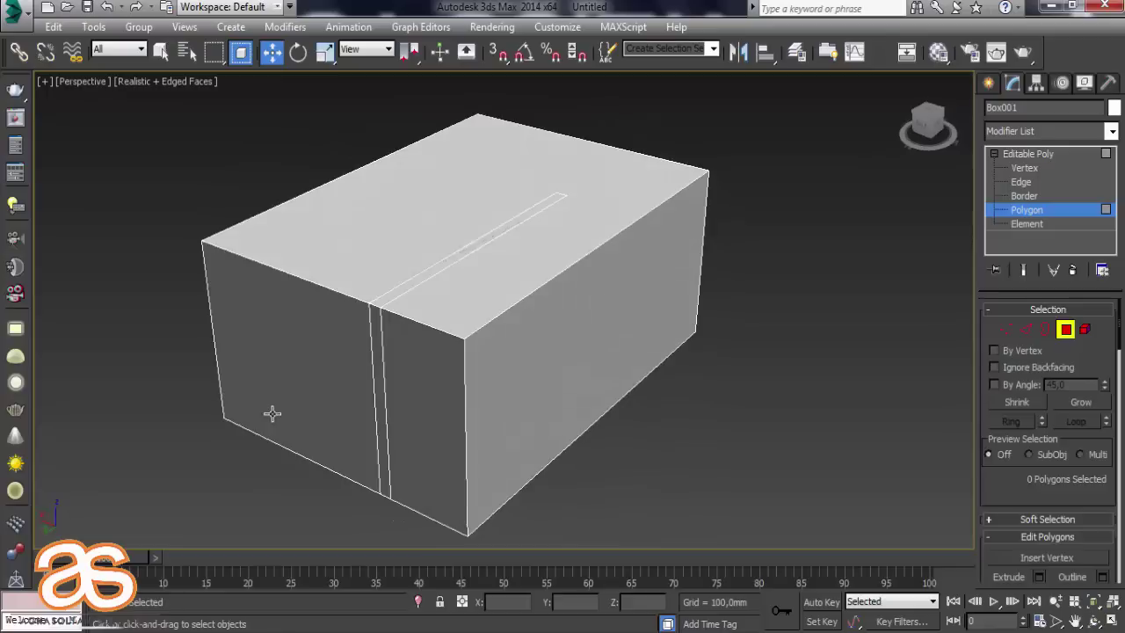
pyautogui.click(1005, 329)
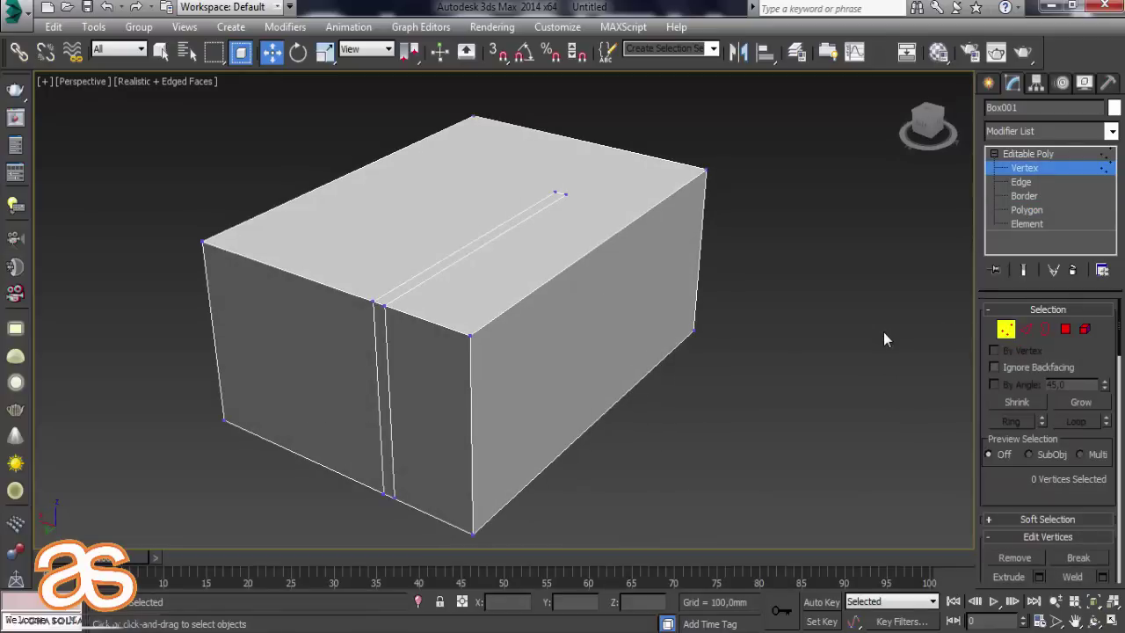
pyautogui.click(1011, 338)
pyautogui.click(659, 429)
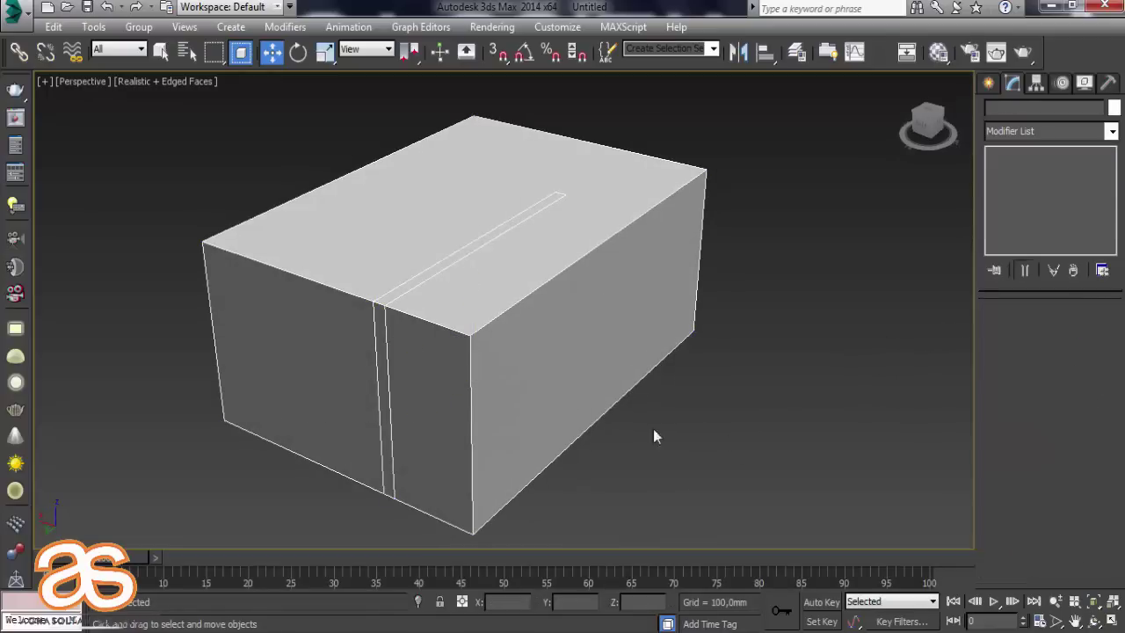
# Choose VRayPhysicalCamera from the VRay camera creation list.
pyautogui.click(990, 84)
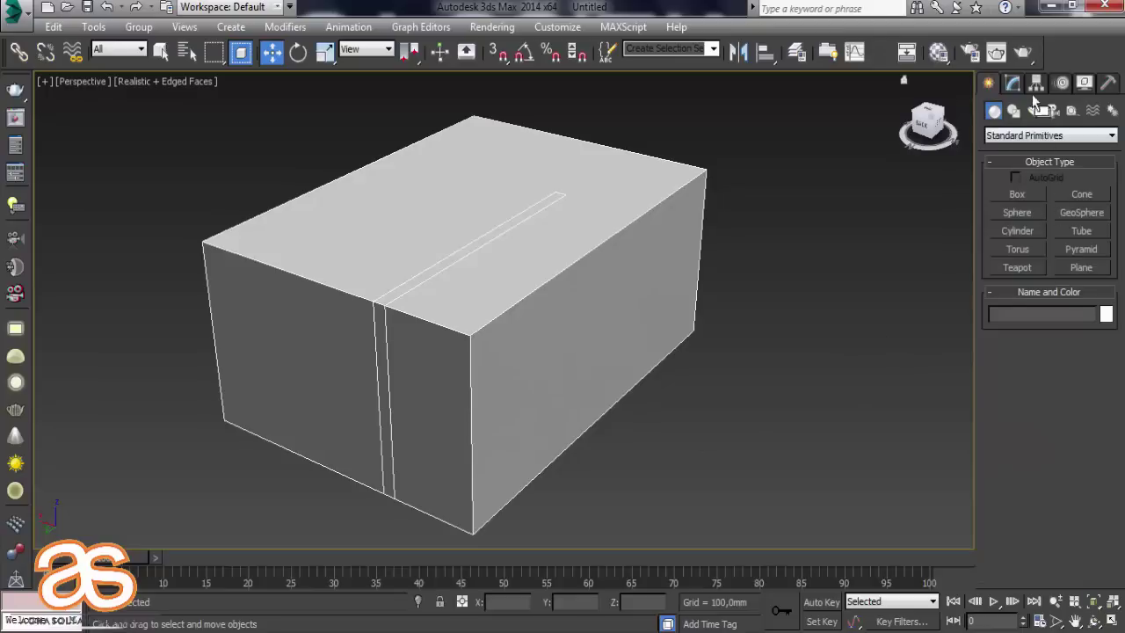
pyautogui.click(1053, 110)
pyautogui.click(1050, 136)
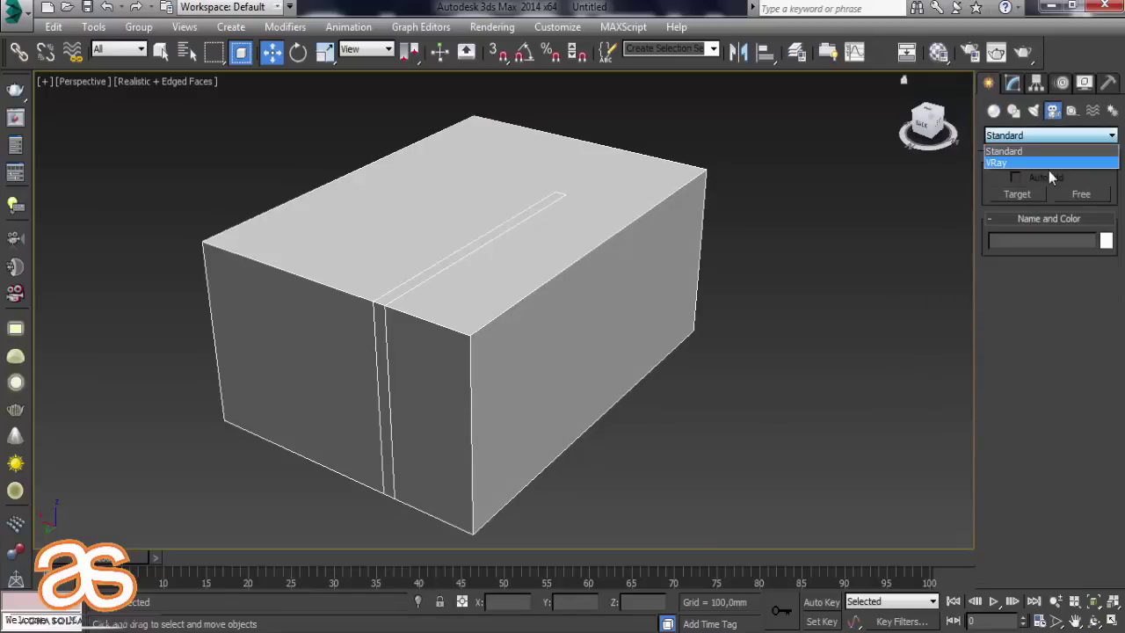
pyautogui.click(1050, 167)
pyautogui.click(1081, 194)
# Switch to four viewports and zoom the Top, Left and Front views to the box.
pyautogui.click(1111, 621)
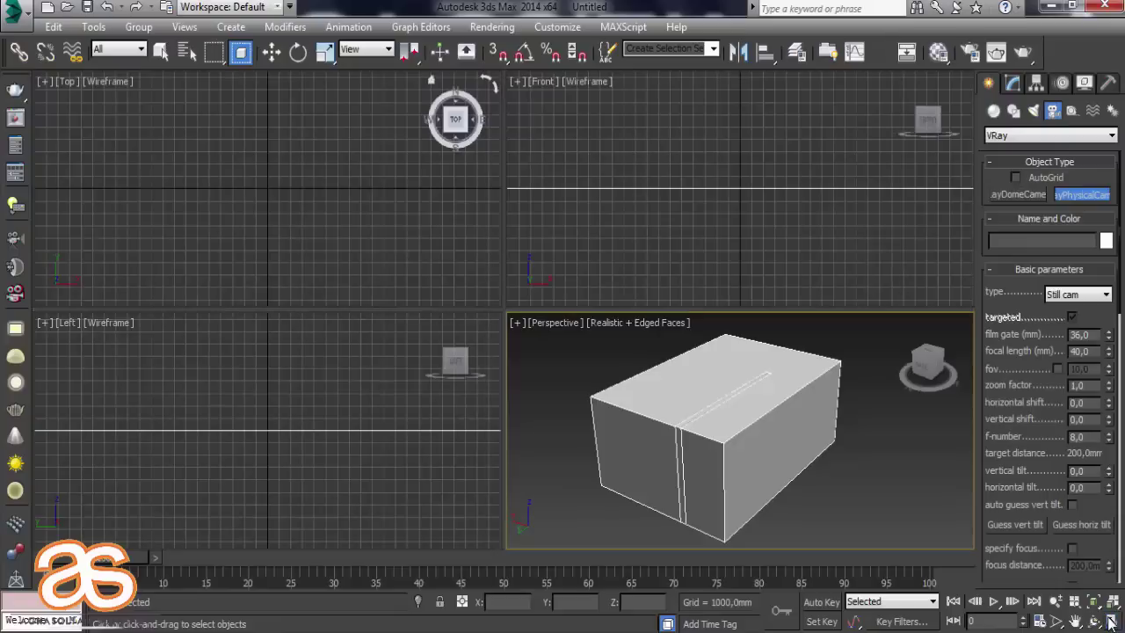
pyautogui.click(363, 229)
pyautogui.press('z')
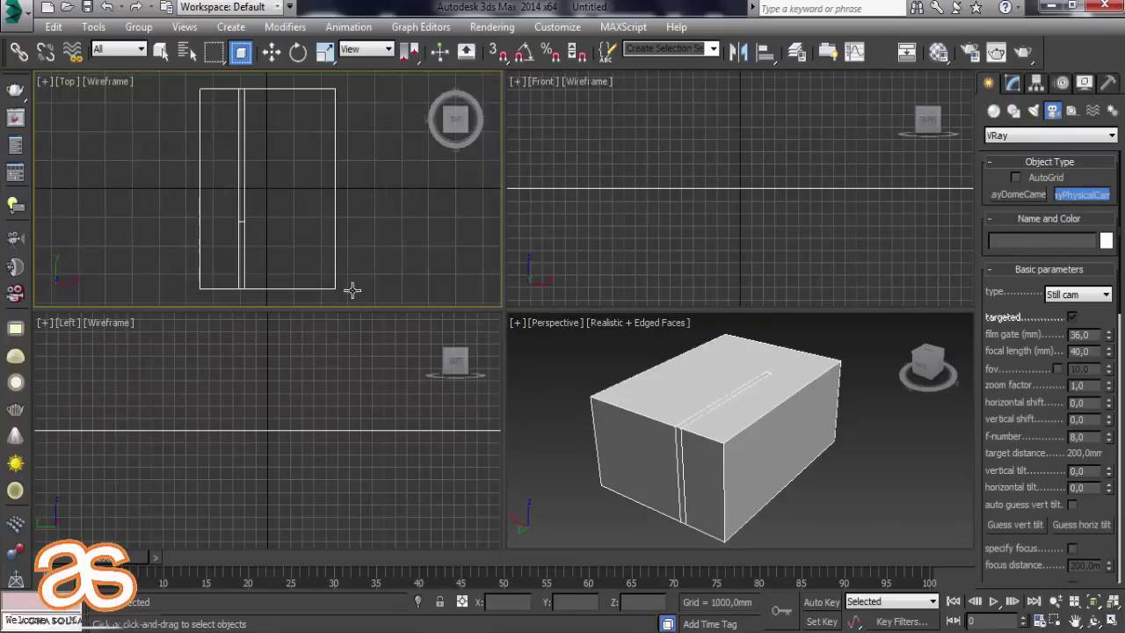
pyautogui.click(344, 349)
pyautogui.press('z')
pyautogui.click(580, 271)
pyautogui.press('z')
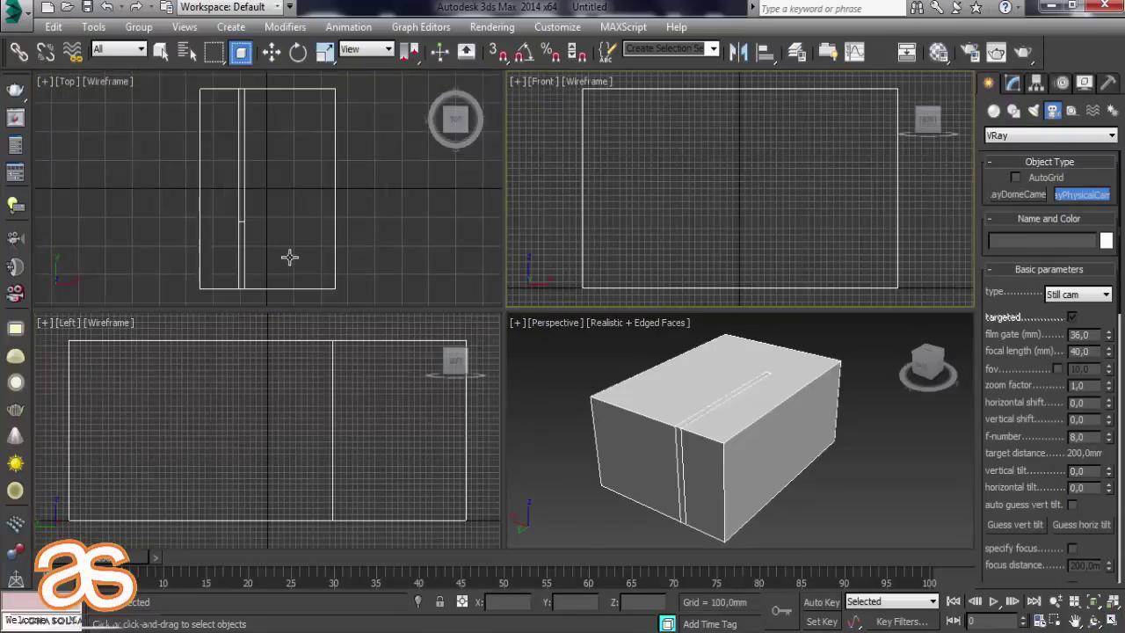
pyautogui.scroll(-2, 277, 239)
pyautogui.scroll(-1, 251, 239)
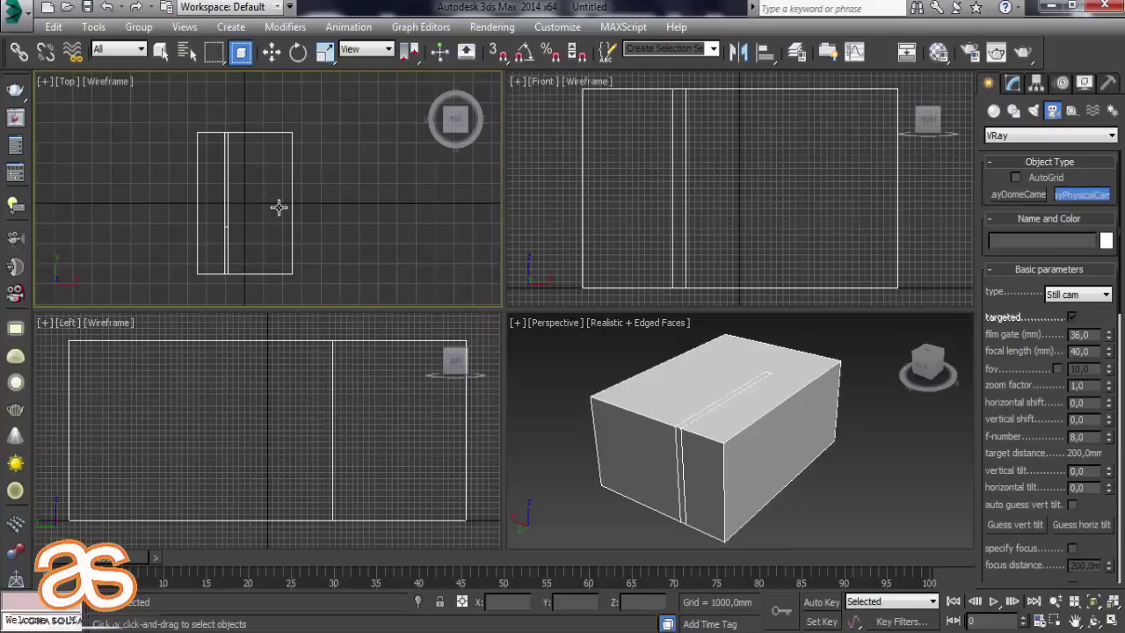
# Drag the camera inside the room in Top view, look through it, and set film gate 60.
pyautogui.moveTo(290, 196); pyautogui.dragTo(250, 195)
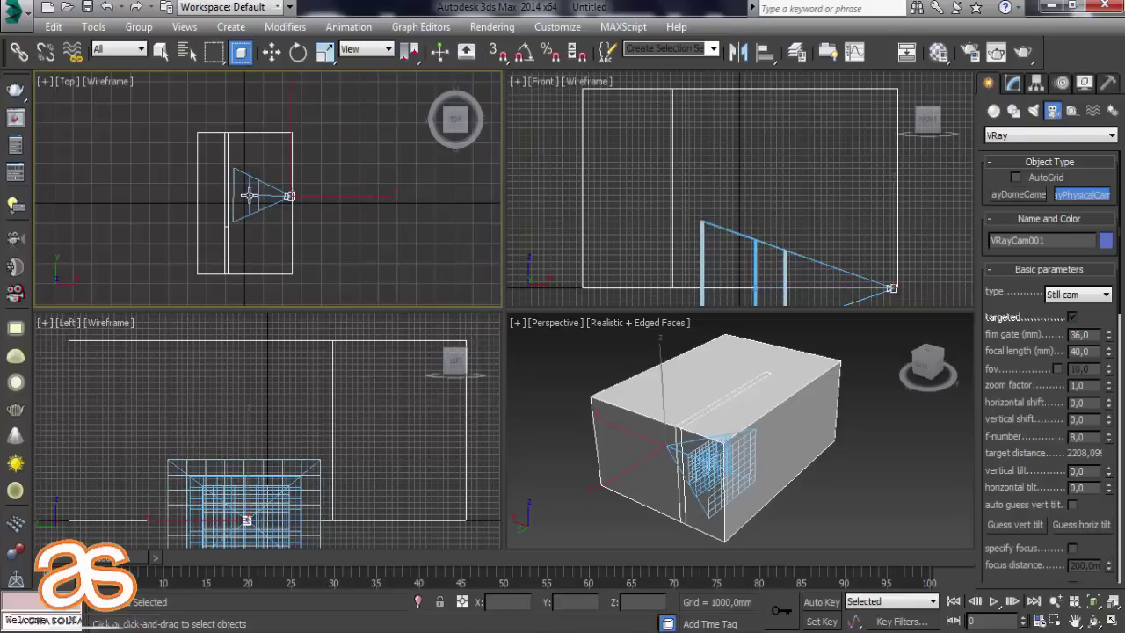
pyautogui.rightClick(842, 434)
pyautogui.press('c')
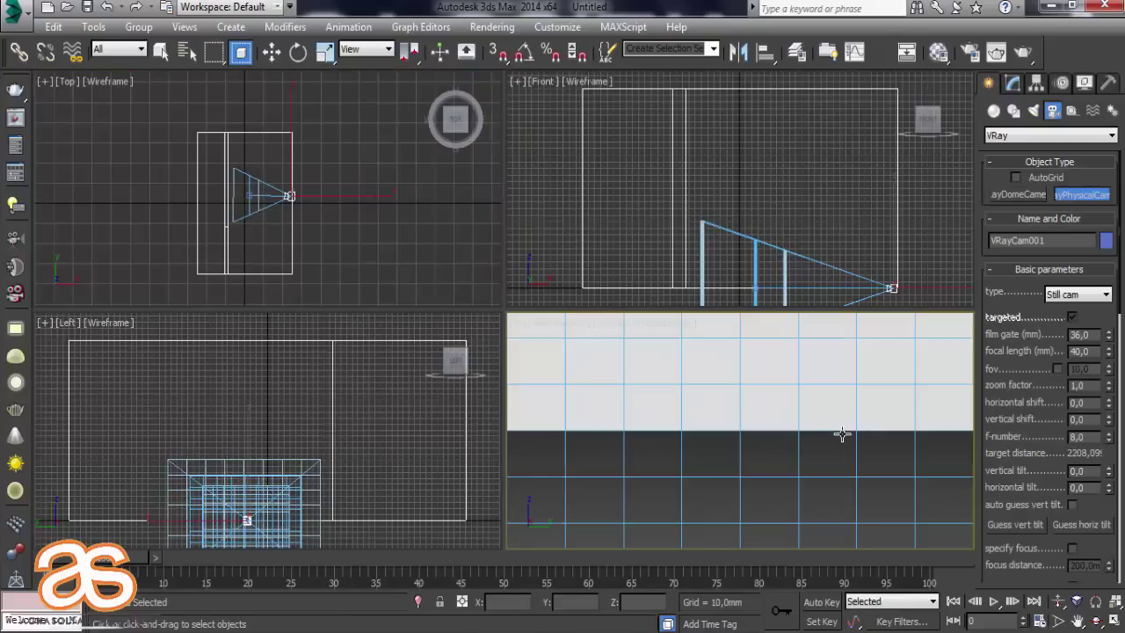
pyautogui.moveTo(821, 431)
pyautogui.mouseDown(button='middle')
pyautogui.moveTo(817, 494)
pyautogui.moveTo(922, 445)
pyautogui.mouseUp(button='middle')
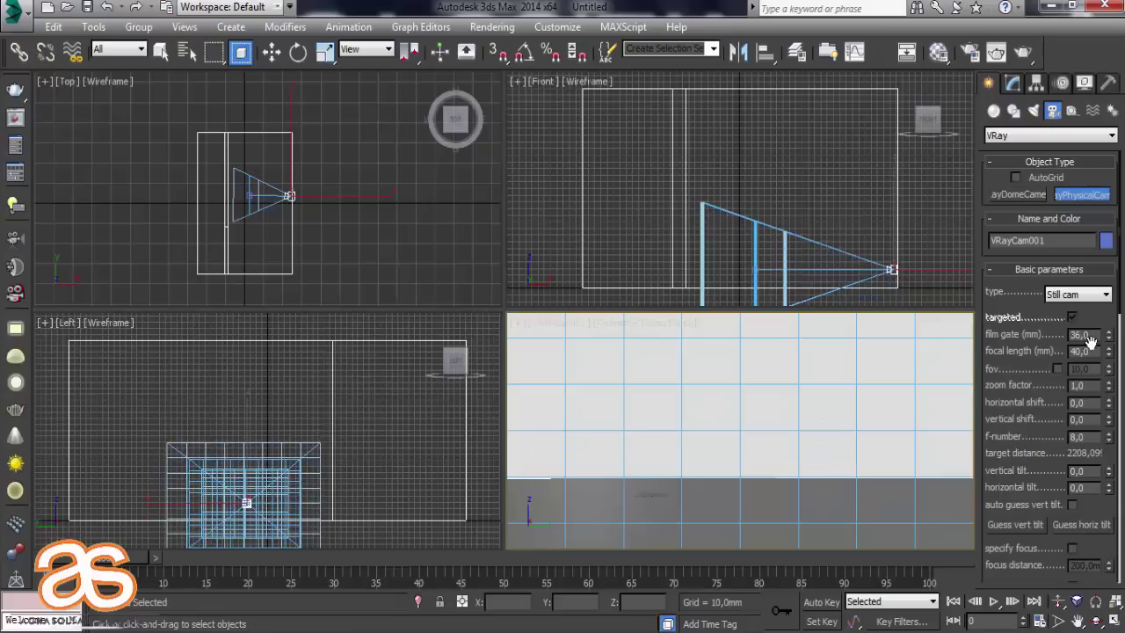
pyautogui.write('60')
pyautogui.press('Return')
pyautogui.moveTo(767, 429)
pyautogui.mouseDown(button='middle')
pyautogui.moveTo(766, 489)
pyautogui.moveTo(794, 508)
pyautogui.moveTo(881, 505)
pyautogui.moveTo(806, 497)
pyautogui.mouseUp(button='middle')
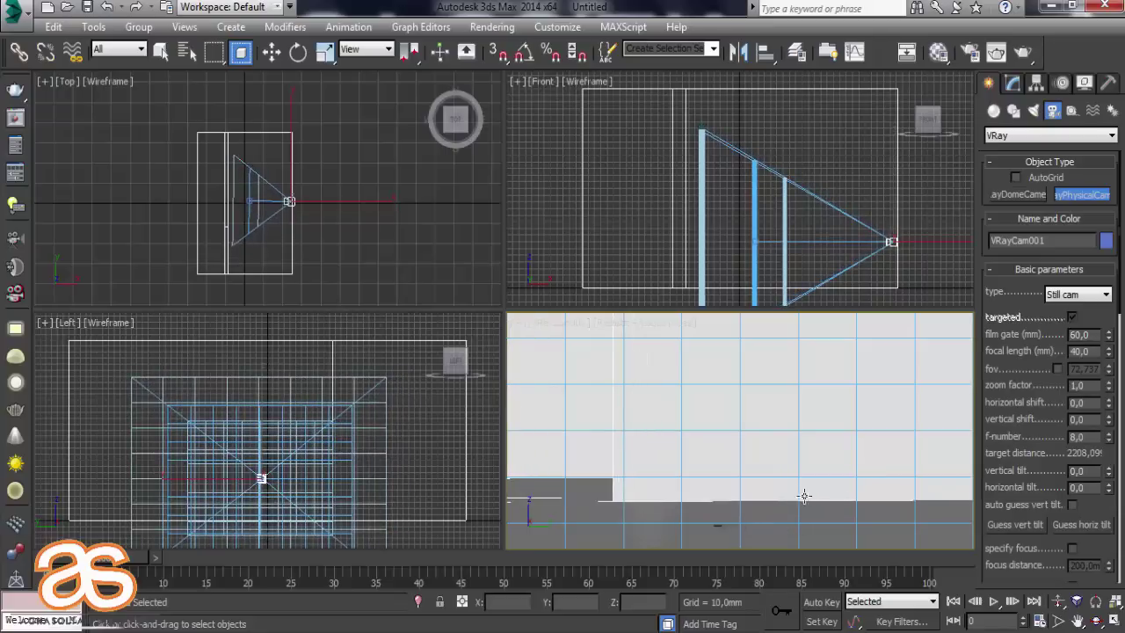
# Enable Safe Frames, maximise the camera view, show statistics and close the stray Render To Texture window.
pyautogui.click(561, 324)
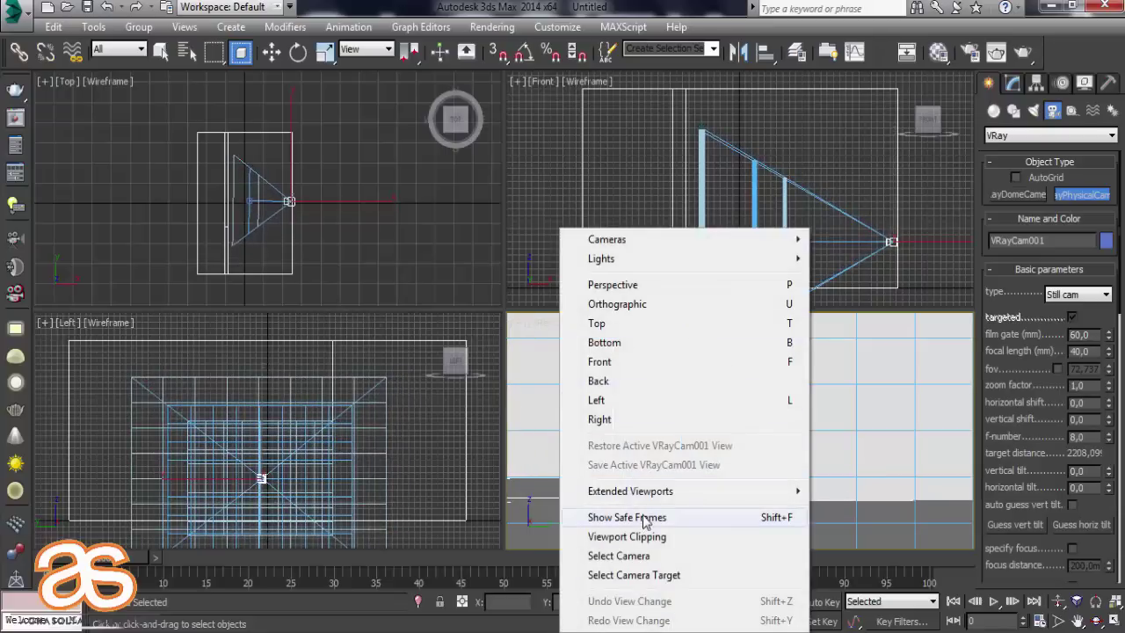
pyautogui.click(606, 516)
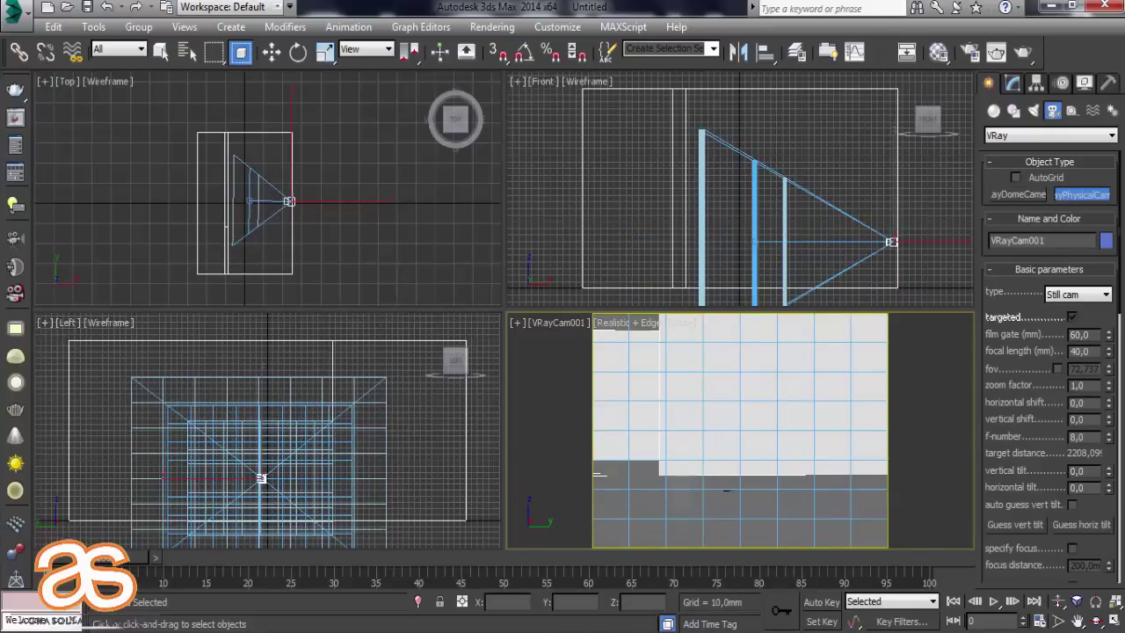
pyautogui.hotkey('alt', 'w')
pyautogui.moveTo(557, 430)
pyautogui.mouseDown(button='middle')
pyautogui.moveTo(645, 459)
pyautogui.moveTo(633, 457)
pyautogui.mouseUp(button='middle')
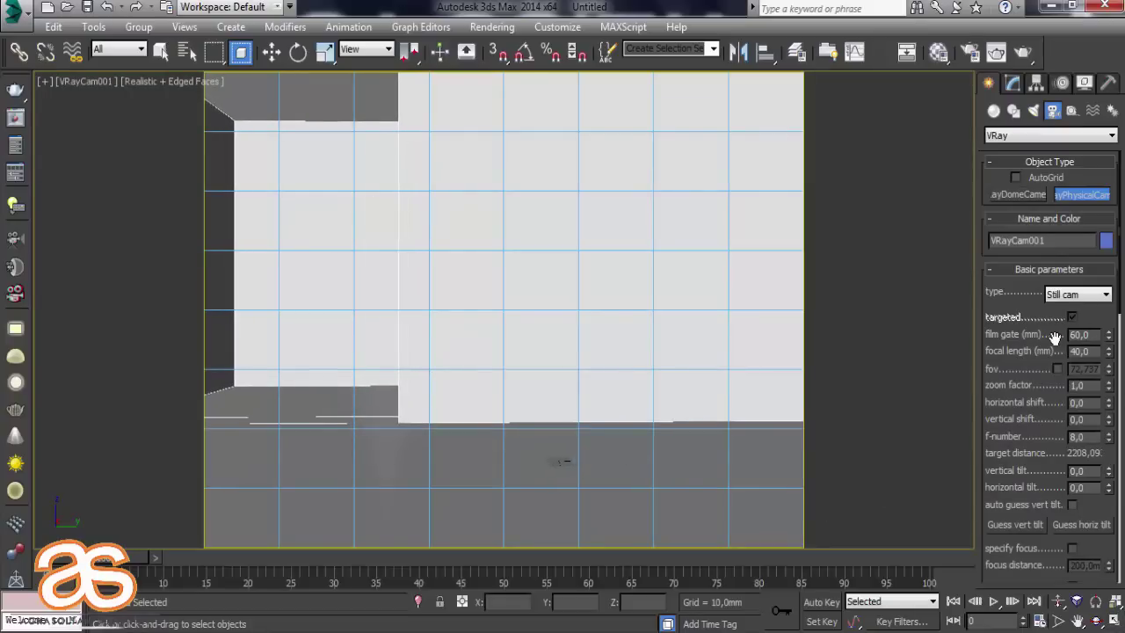
pyautogui.press('7')
pyautogui.press('0')
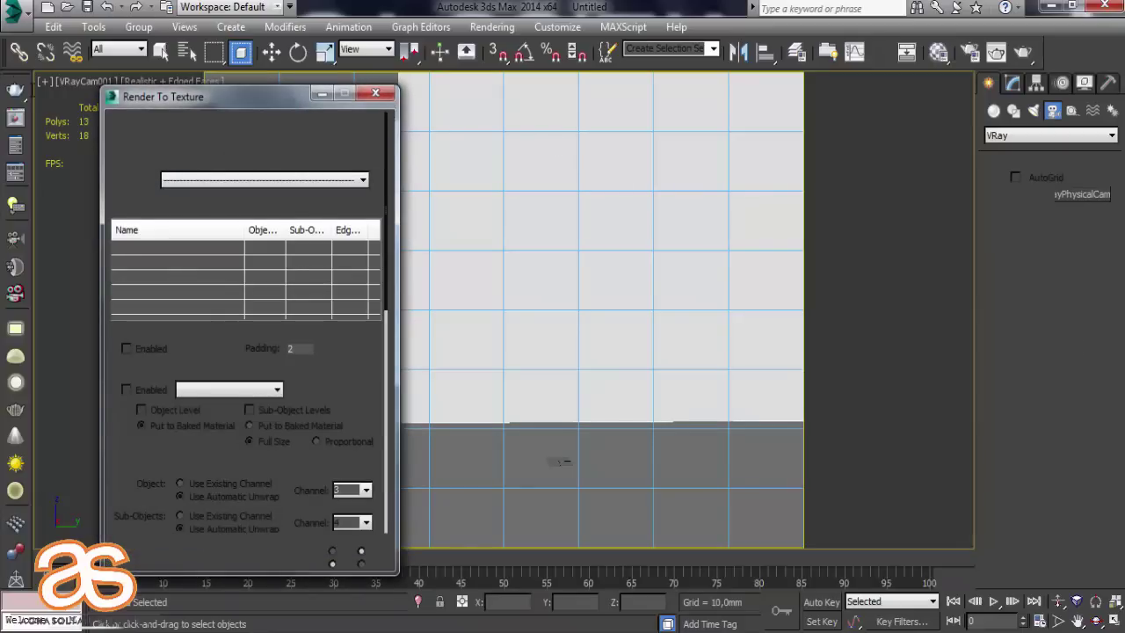
pyautogui.click(378, 93)
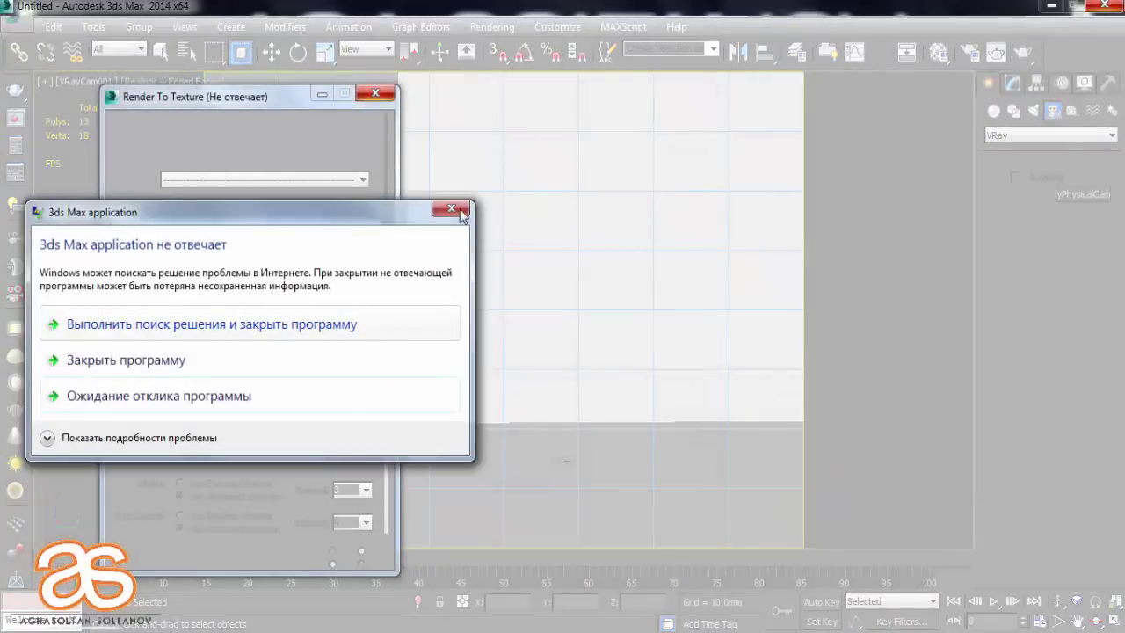
pyautogui.click(462, 211)
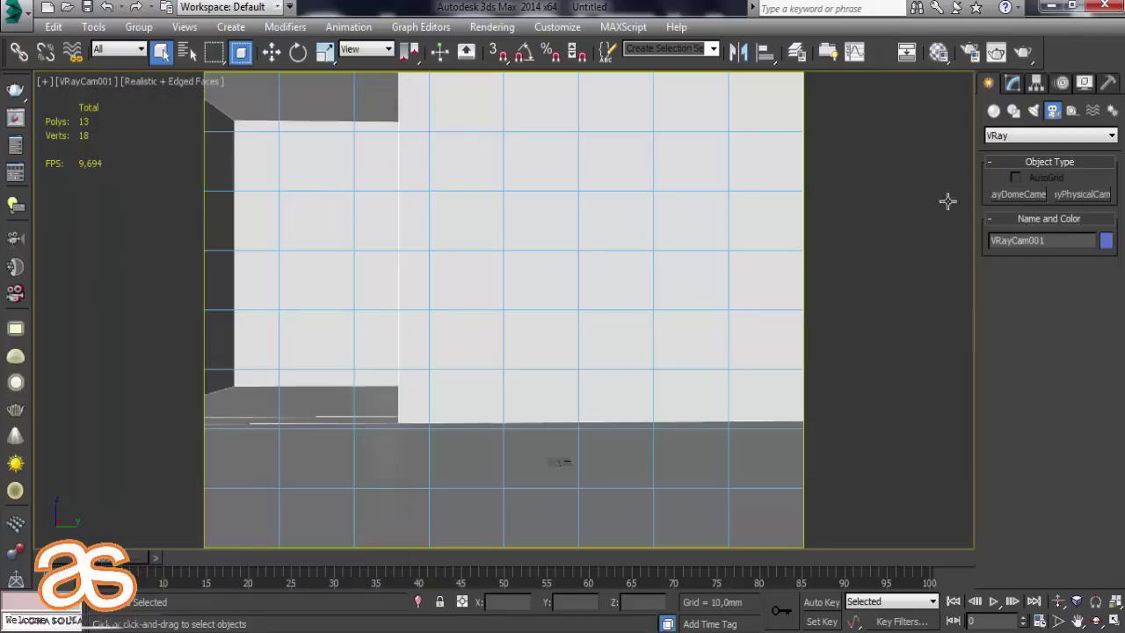
# Change the camera's film gate to 70, reframe, and select the room box for moving.
pyautogui.click(1008, 86)
pyautogui.write('70')
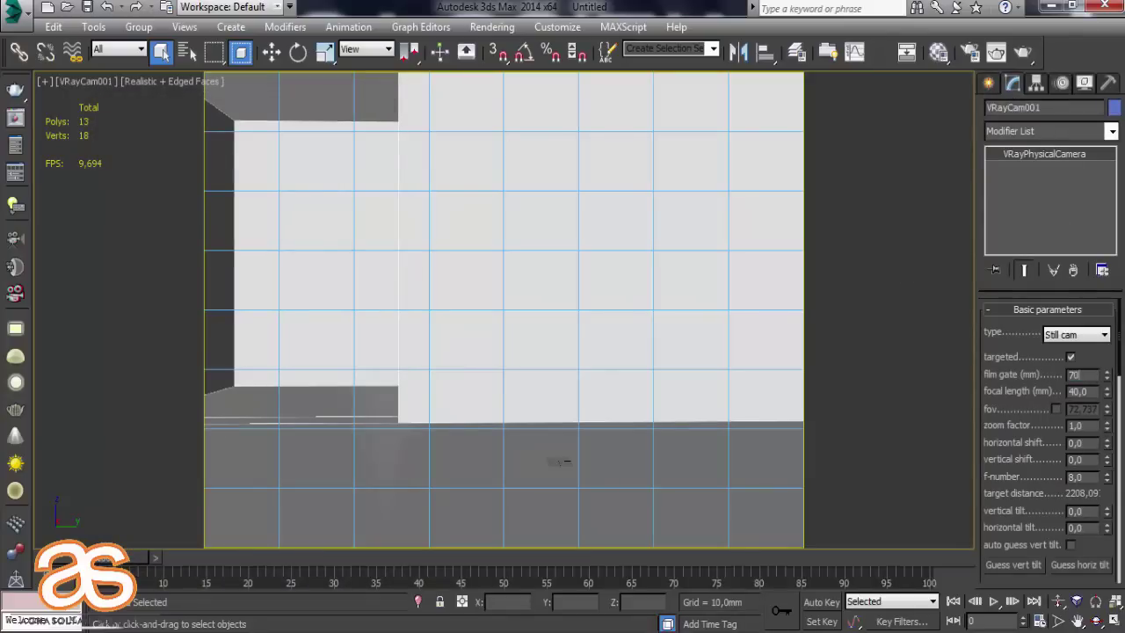
pyautogui.press('Return')
pyautogui.moveTo(573, 350); pyautogui.dragTo(551, 376, button='middle')
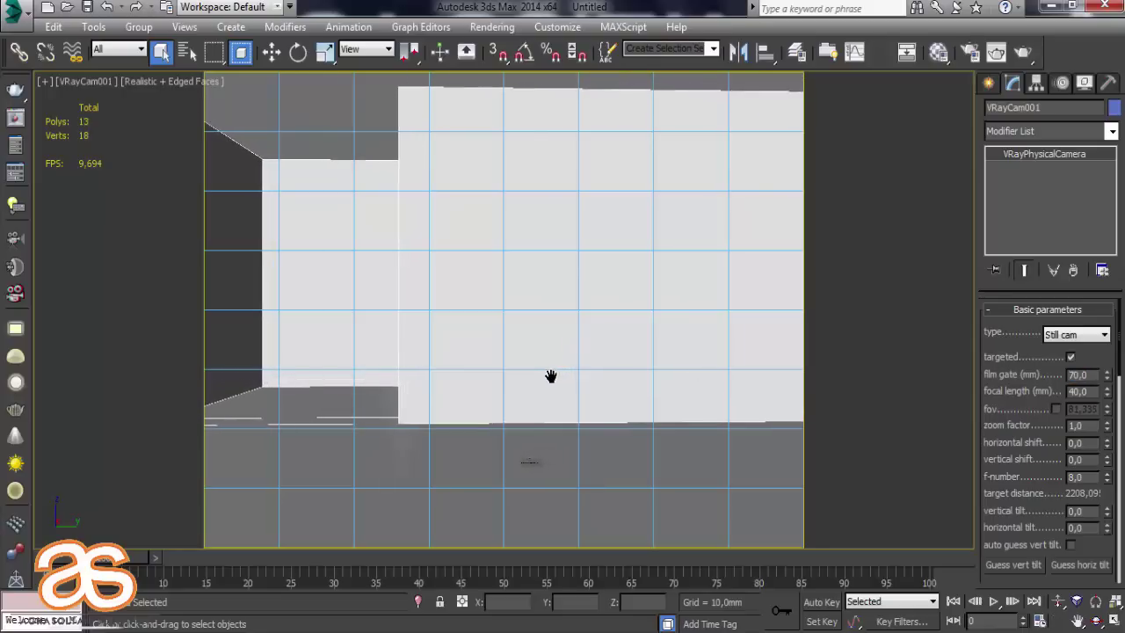
pyautogui.click(271, 52)
pyautogui.click(367, 240)
pyautogui.press('g')
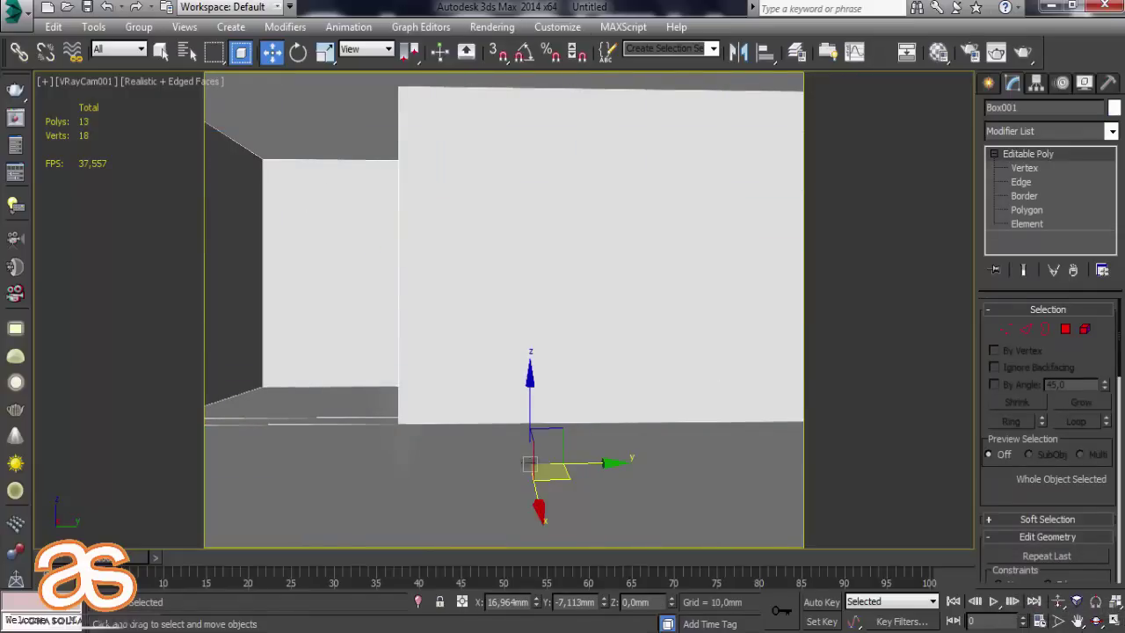
# Return to four viewports and reselect the room box in the Top view.
pyautogui.click(1112, 620)
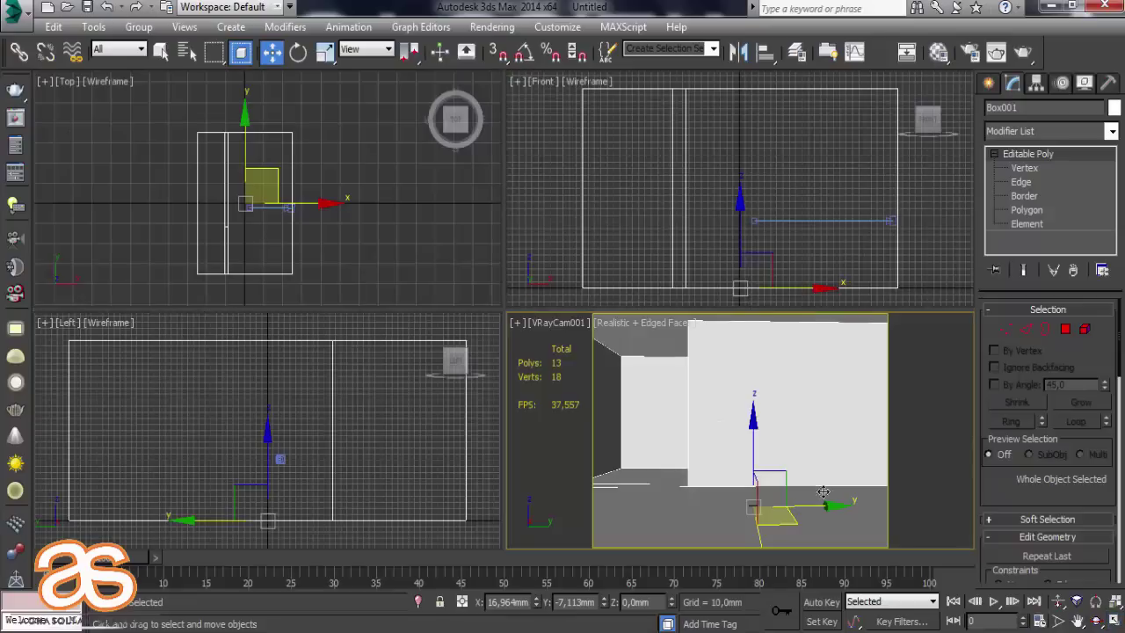
pyautogui.click(324, 229)
pyautogui.scroll(2, 246, 201)
pyautogui.scroll(2, 308, 218)
pyautogui.click(306, 211)
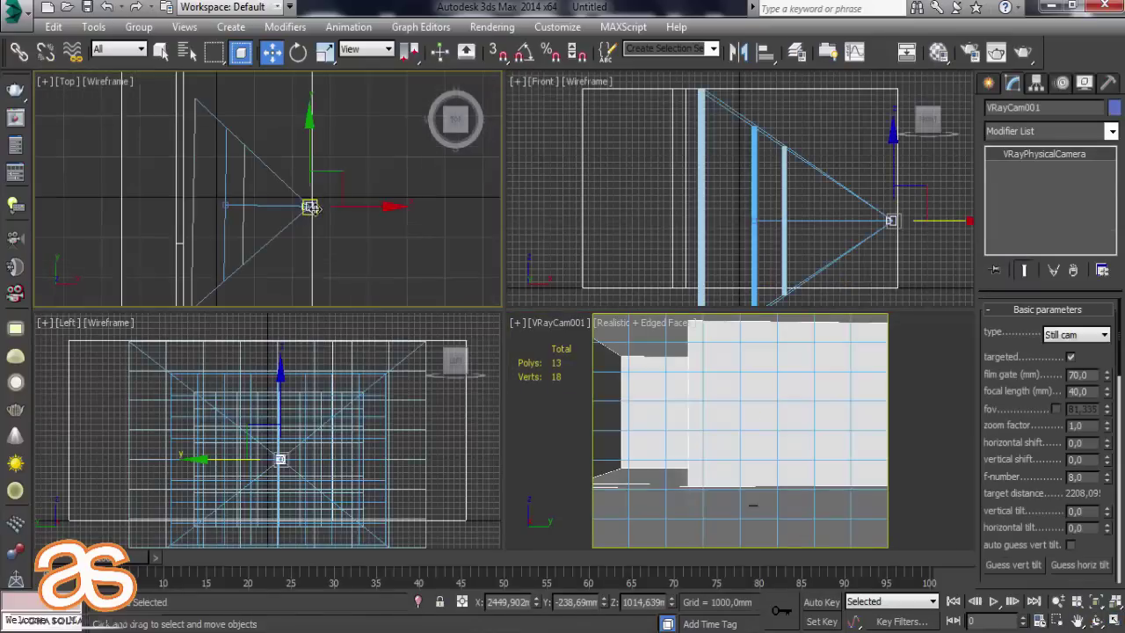
pyautogui.scroll(-3, 309, 209)
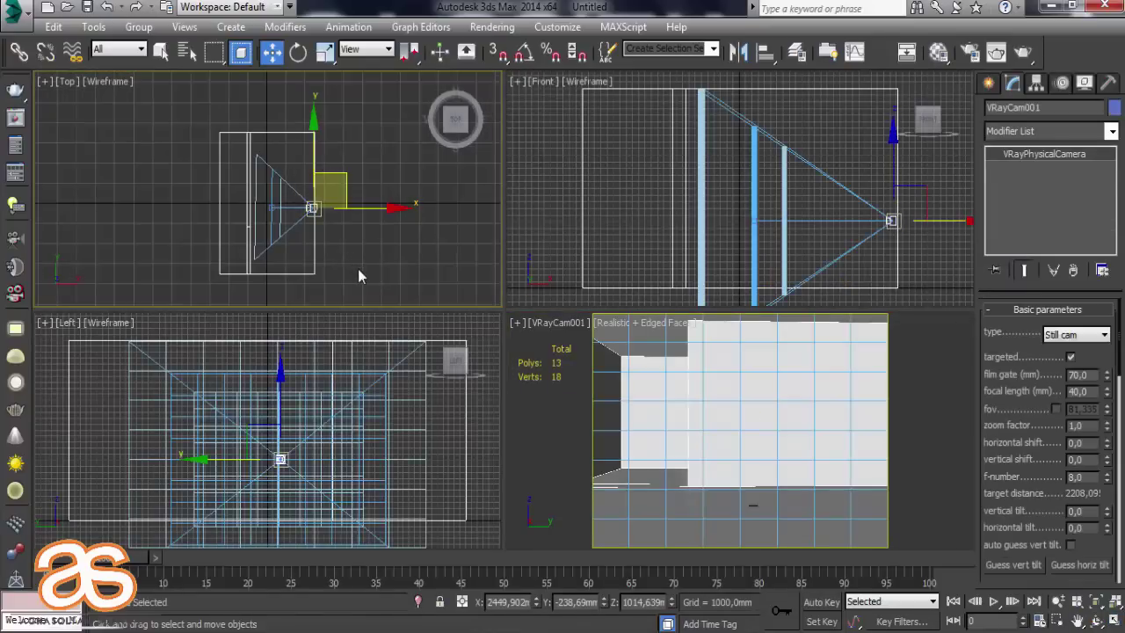
pyautogui.click(313, 260)
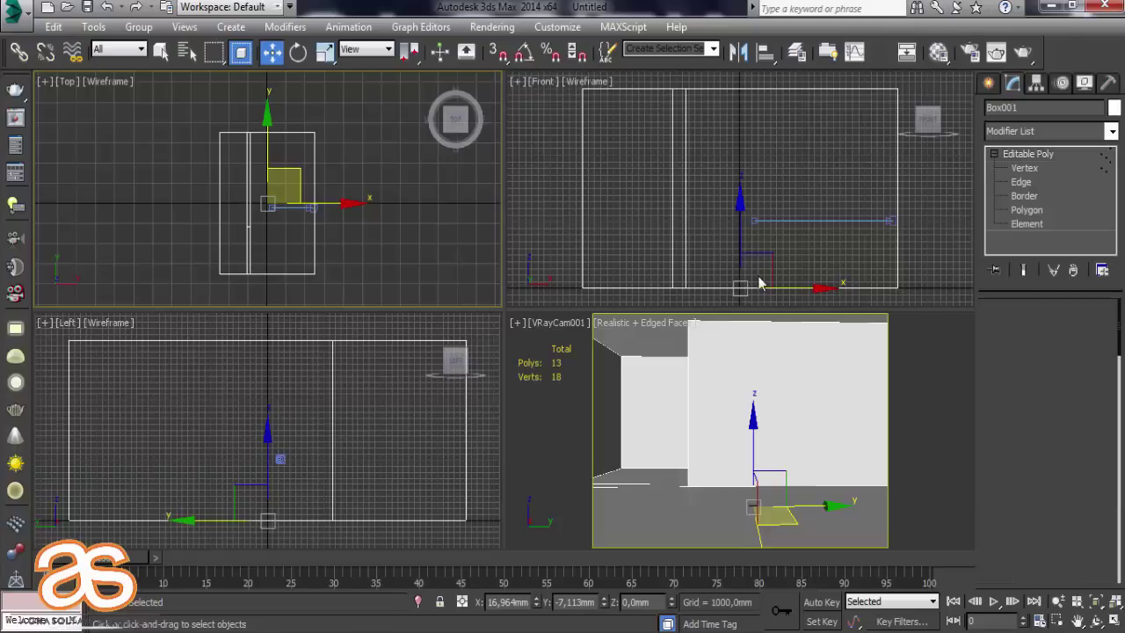
# Push the room's right-wall vertices outward along X.
pyautogui.press('1')
pyautogui.moveTo(289, 305); pyautogui.dragTo(290, 302)
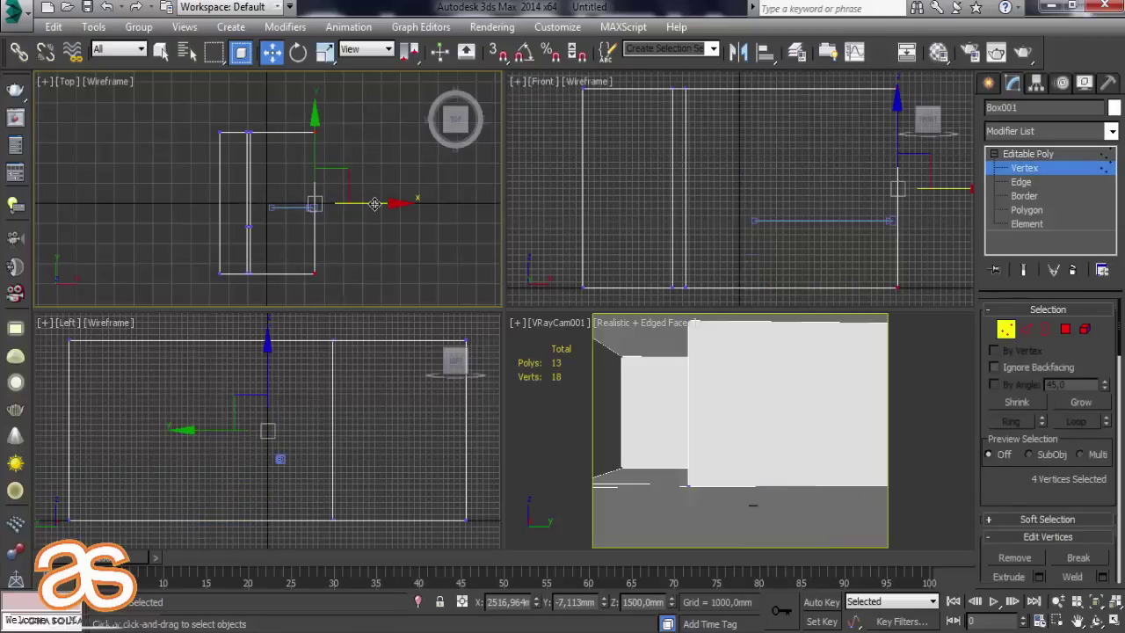
pyautogui.moveTo(374, 204); pyautogui.dragTo(388, 202)
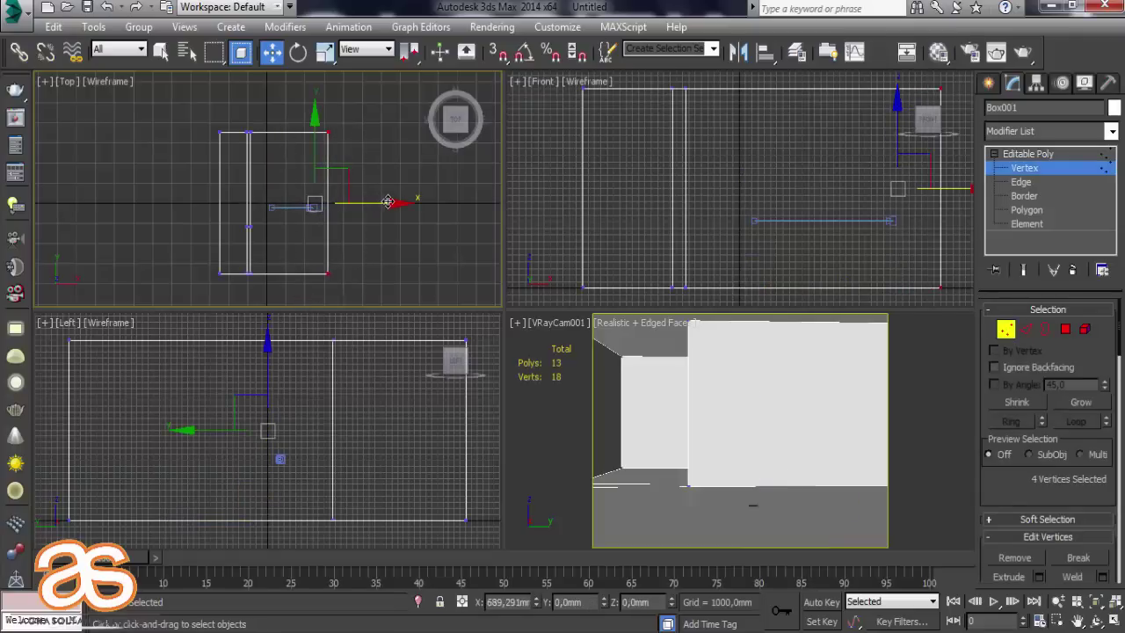
pyautogui.click(323, 215)
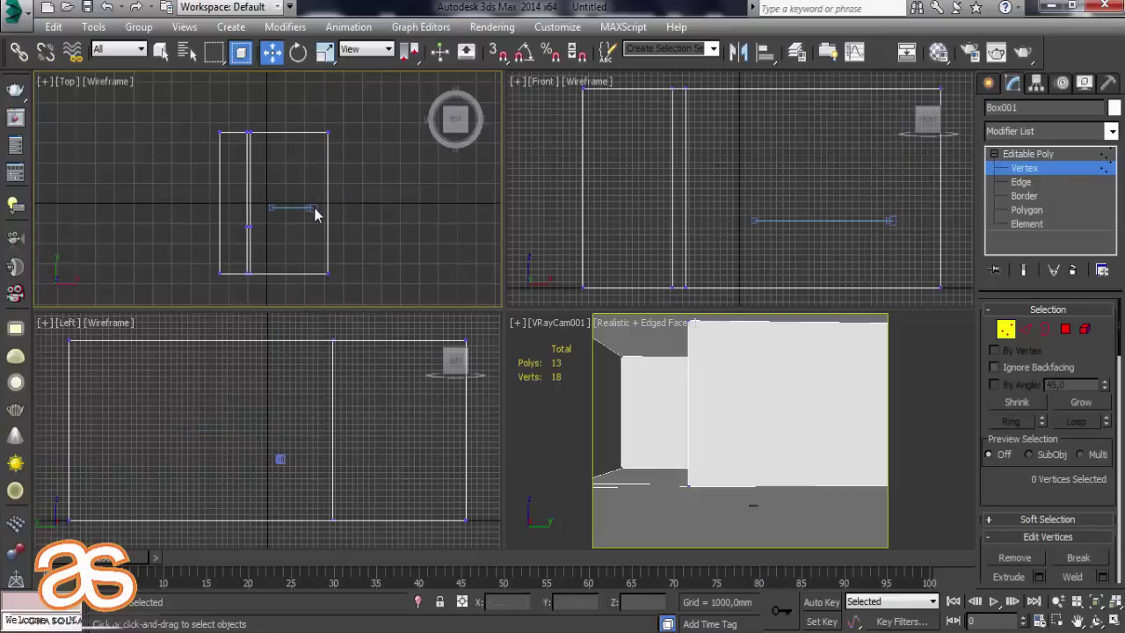
pyautogui.click(1020, 170)
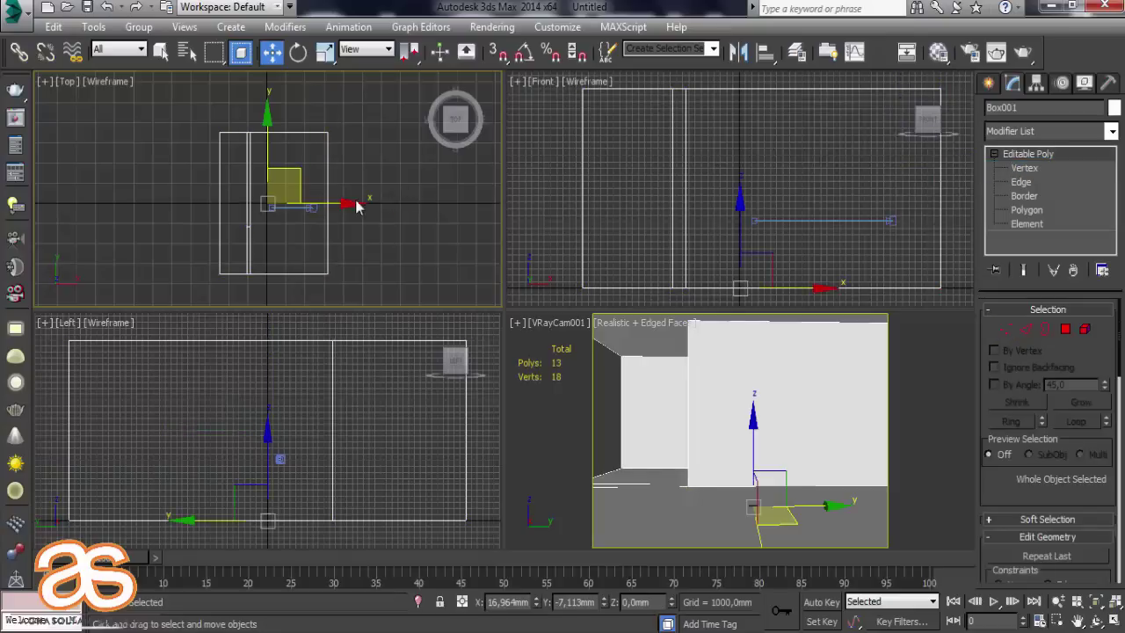
# Slide the VRay camera right along X, reframe it, and maximise its view.
pyautogui.click(318, 211)
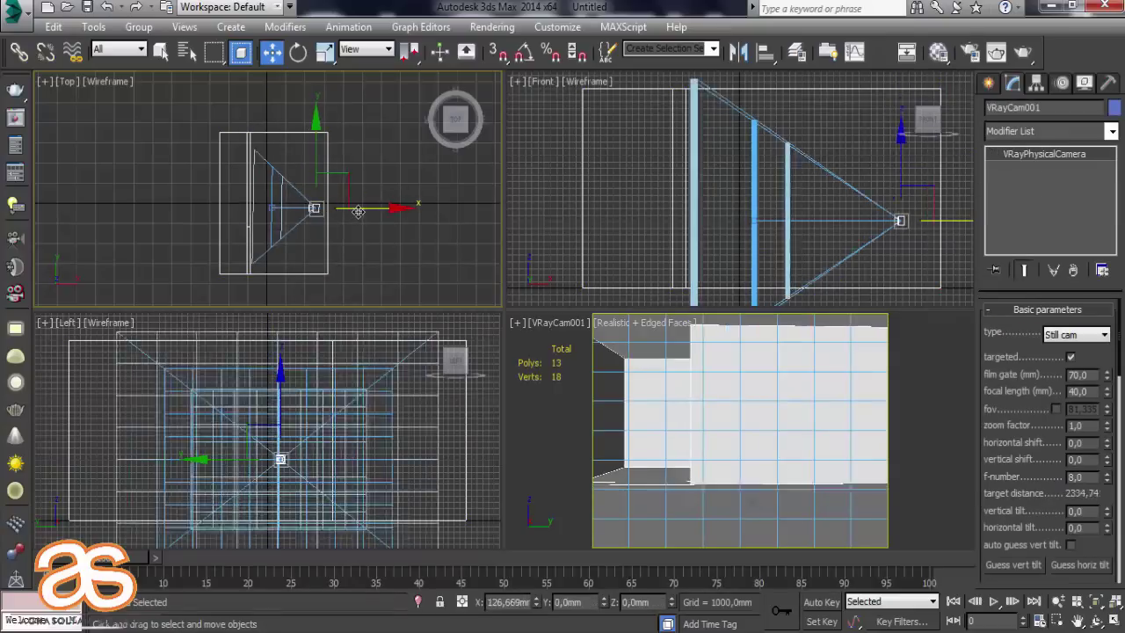
pyautogui.moveTo(358, 210); pyautogui.dragTo(546, 317)
pyautogui.moveTo(674, 413)
pyautogui.mouseDown(button='middle')
pyautogui.moveTo(733, 439)
pyautogui.moveTo(704, 442)
pyautogui.moveTo(696, 456)
pyautogui.mouseUp(button='middle')
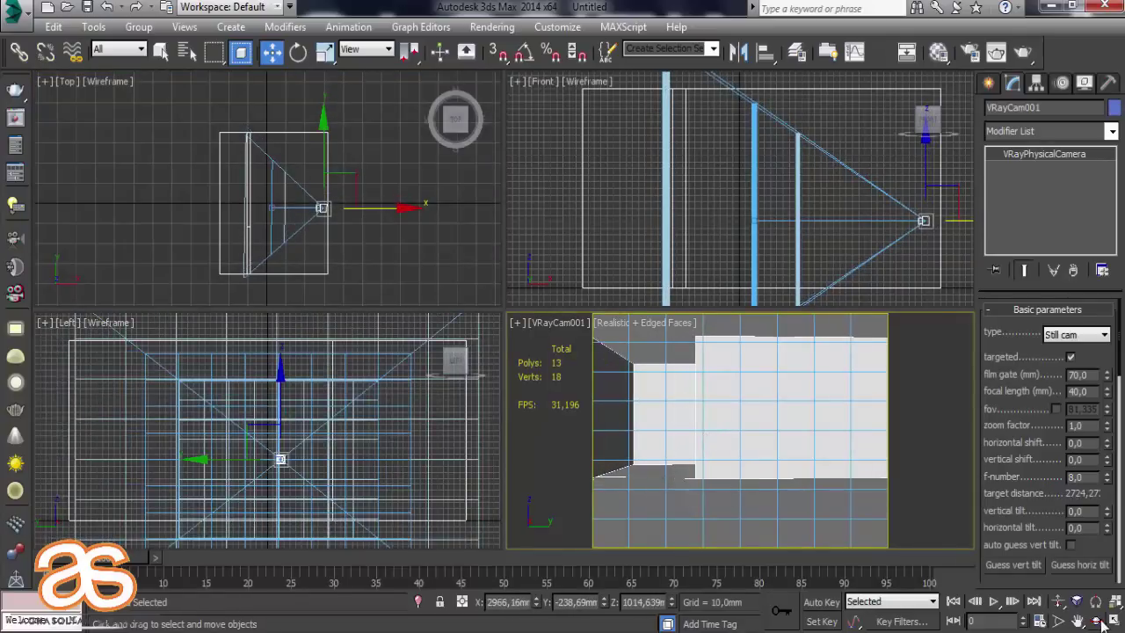
pyautogui.click(1109, 620)
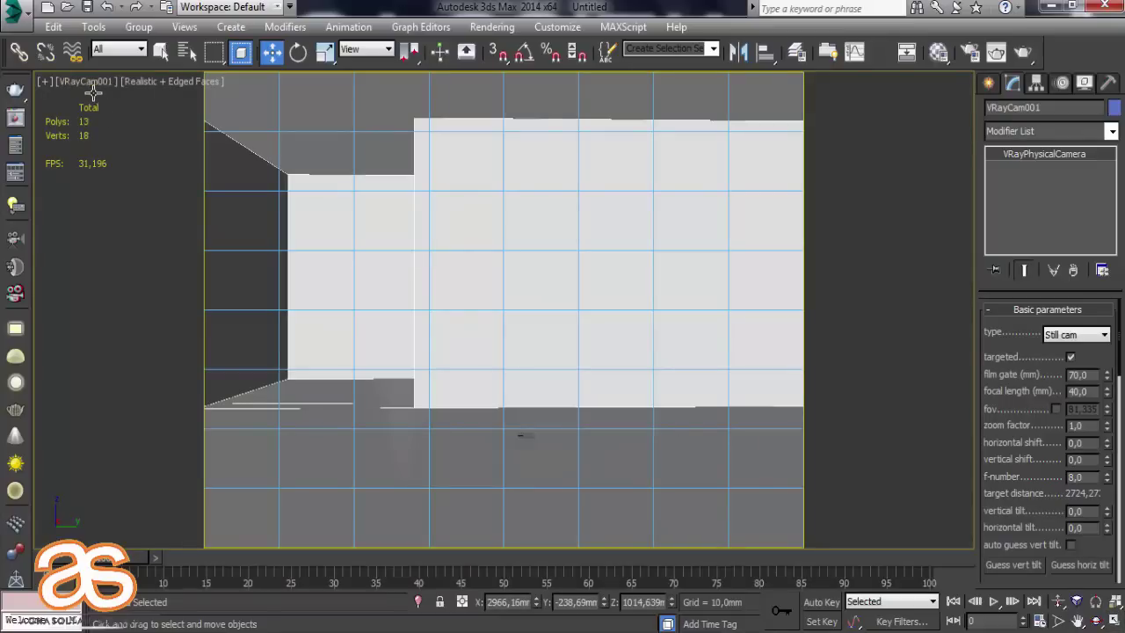
# Turn off Show Safe Frames in the camera viewport.
pyautogui.click(165, 80)
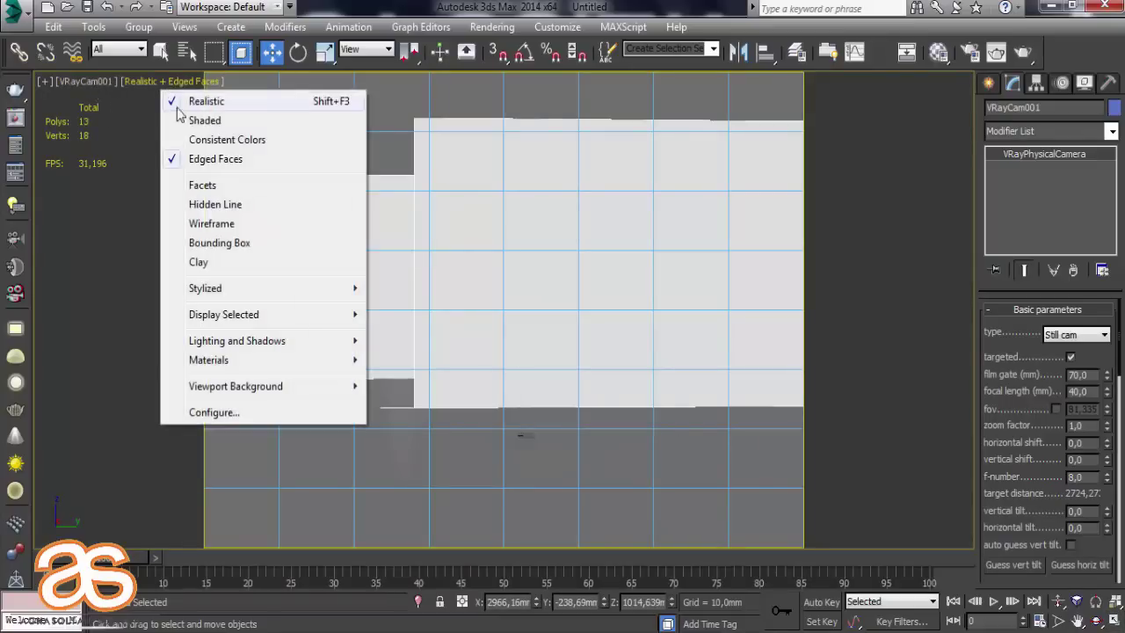
pyautogui.click(70, 79)
pyautogui.click(149, 376)
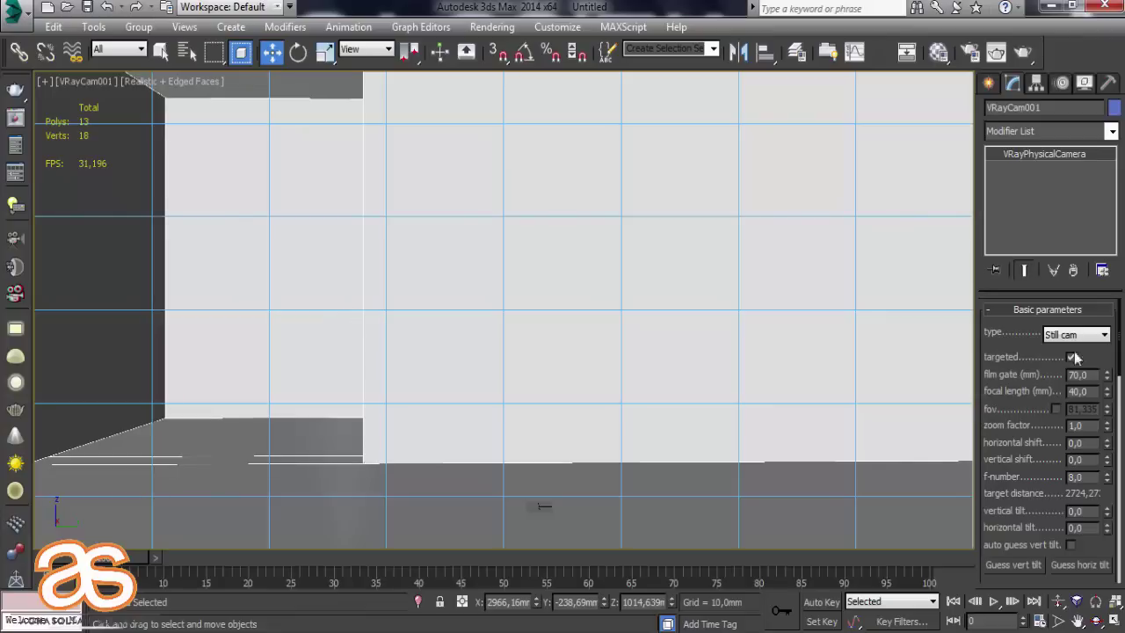
# Dolly VRayCam001 toward the back wall, to a target distance of 2860,48.
pyautogui.click(1058, 601)
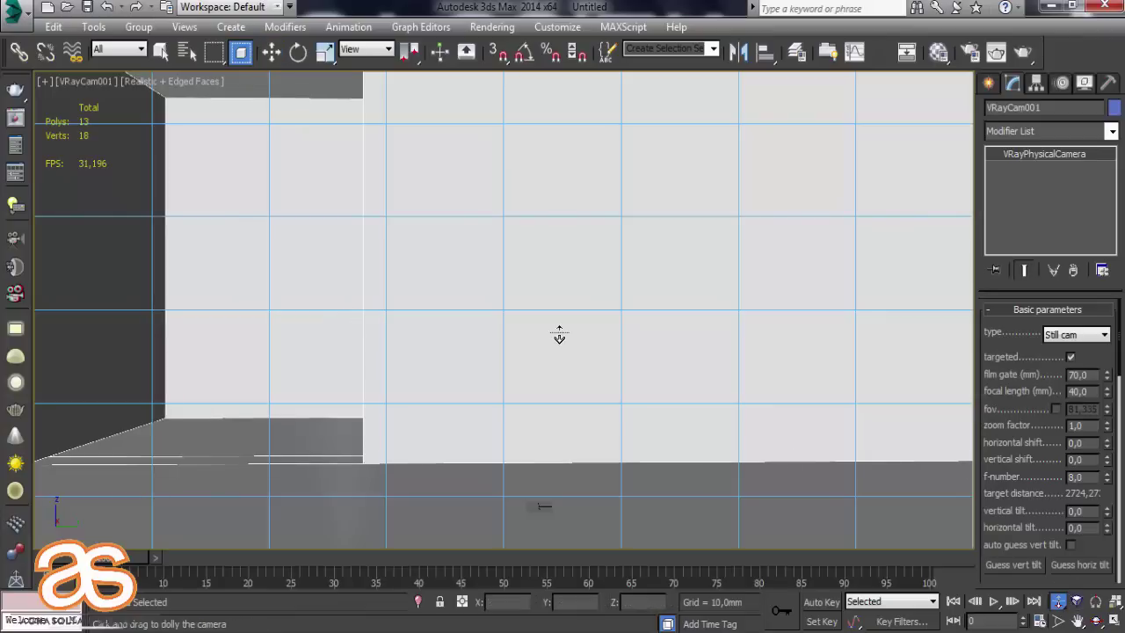
pyautogui.moveTo(557, 334); pyautogui.dragTo(557, 339)
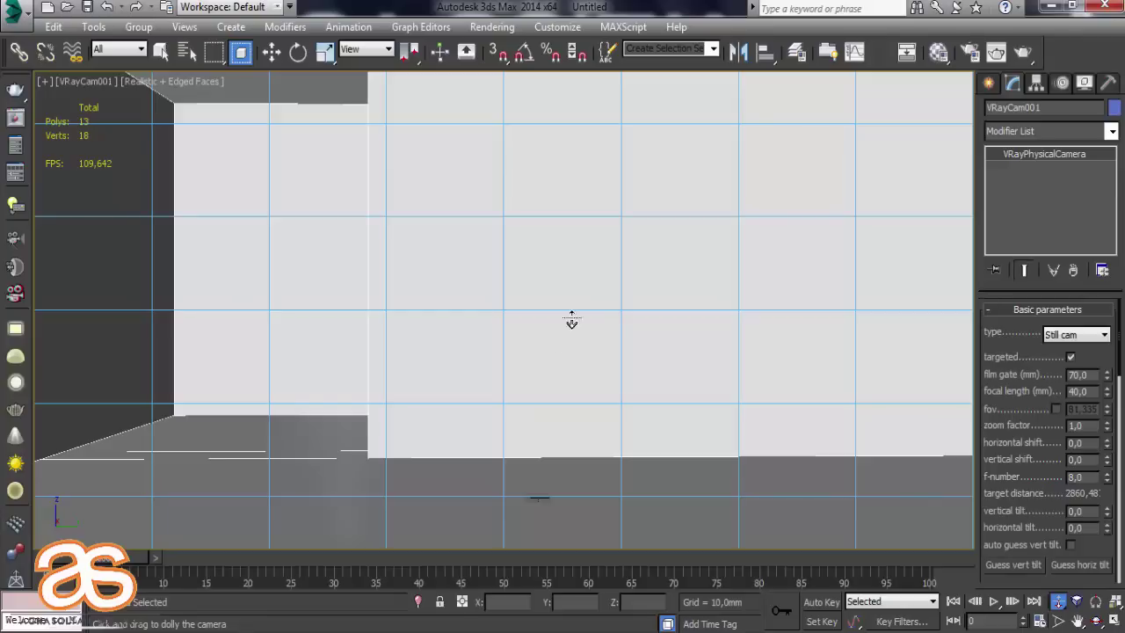
pyautogui.moveTo(628, 293); pyautogui.dragTo(615, 370, button='middle')
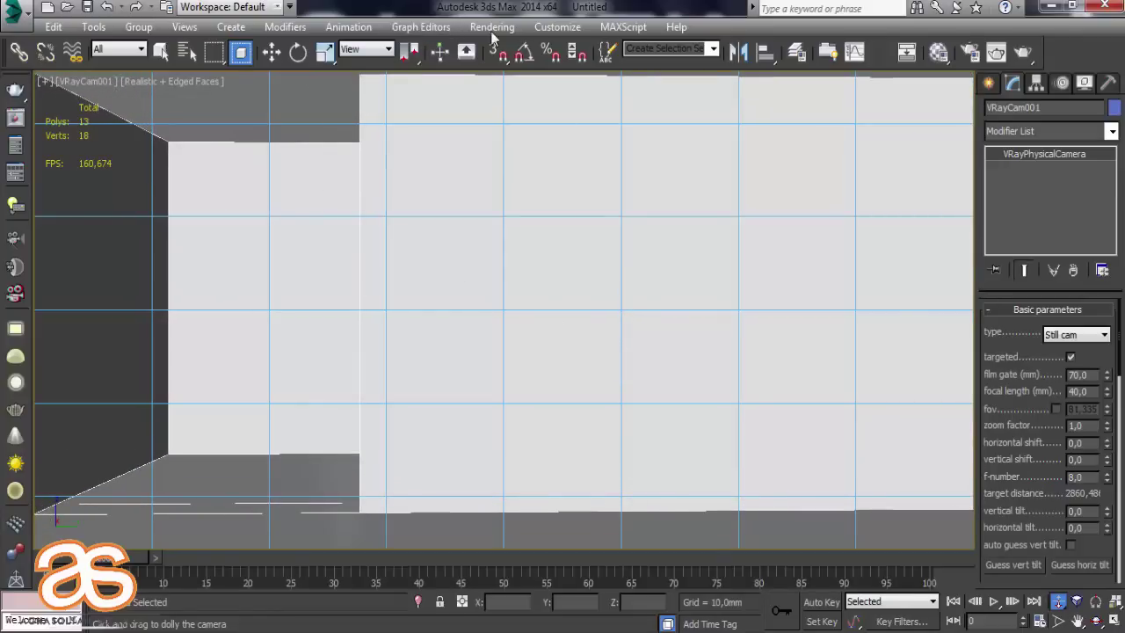
# Load the 'nostroyka' render preset in Render Setup with all its categories.
pyautogui.click(492, 26)
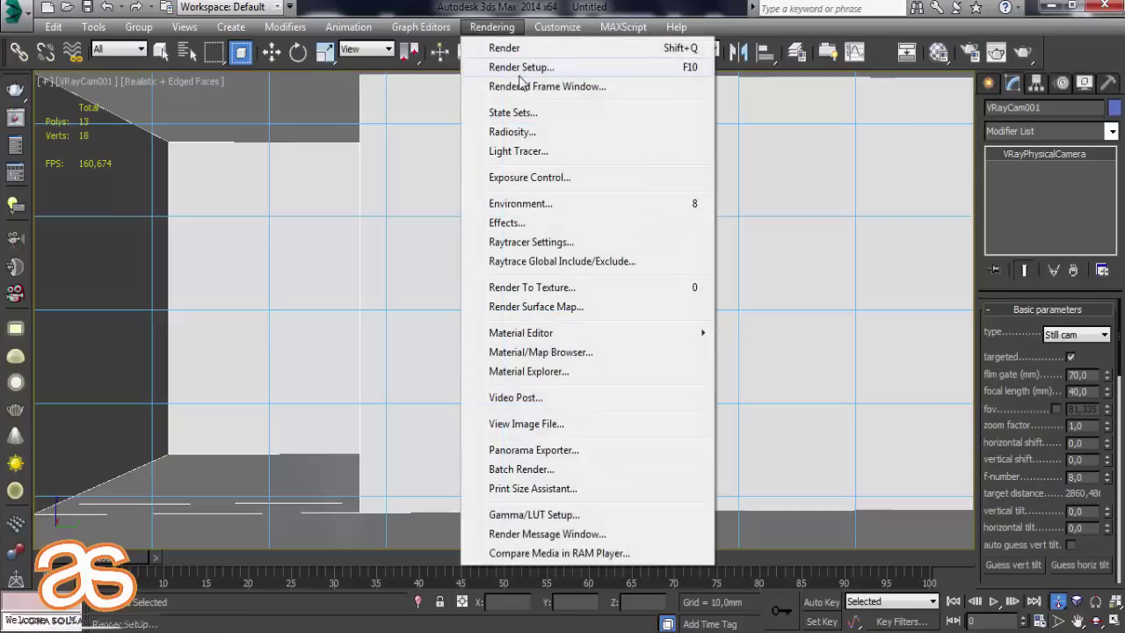
pyautogui.click(519, 68)
pyautogui.click(303, 548)
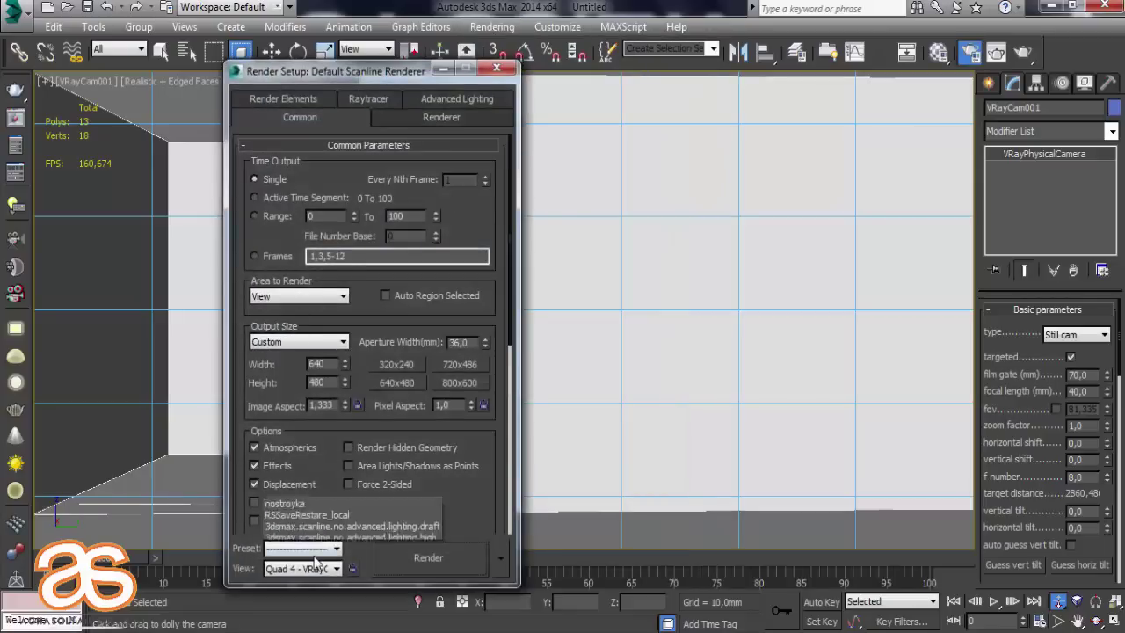
pyautogui.click(370, 397)
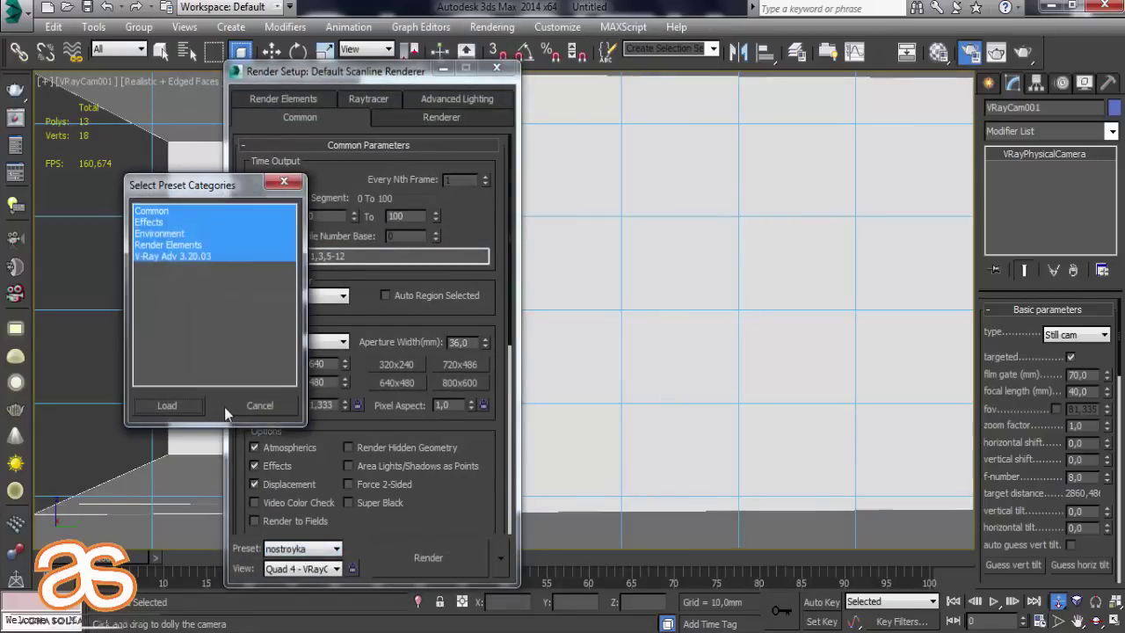
pyautogui.click(167, 403)
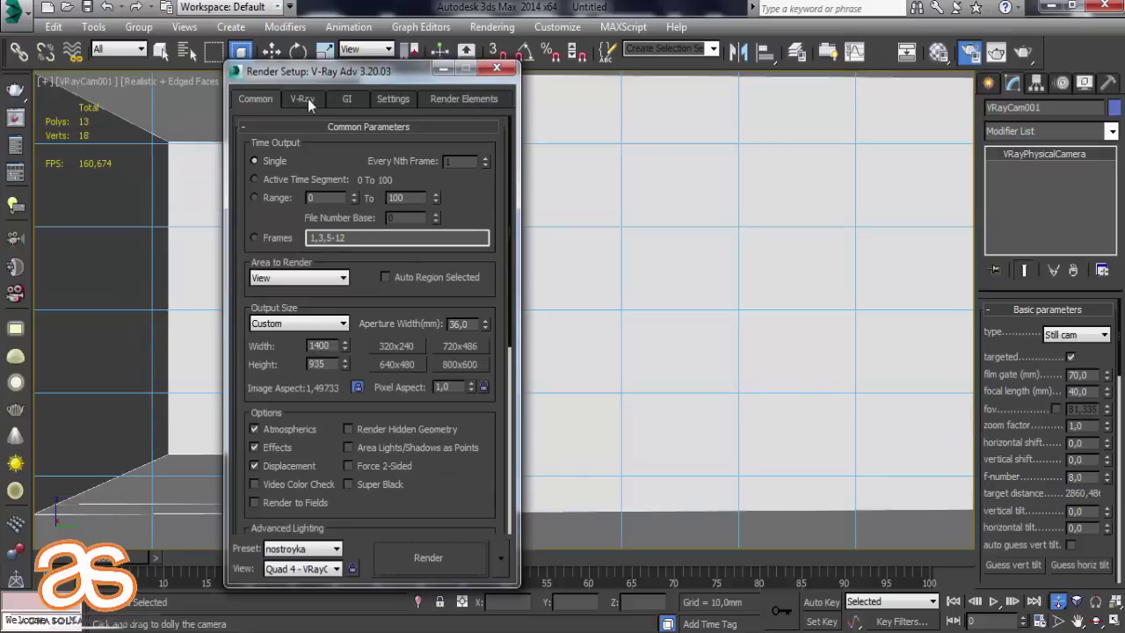
# Set the output size to HDTV (video) at 480×270 and close Render Setup.
pyautogui.click(310, 324)
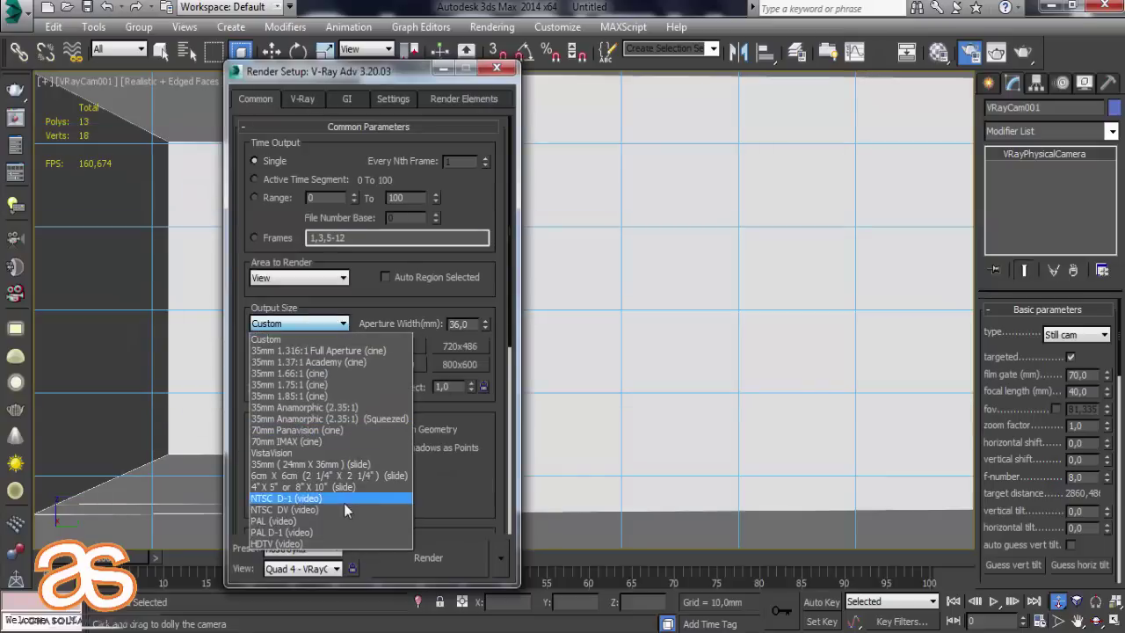
pyautogui.click(290, 544)
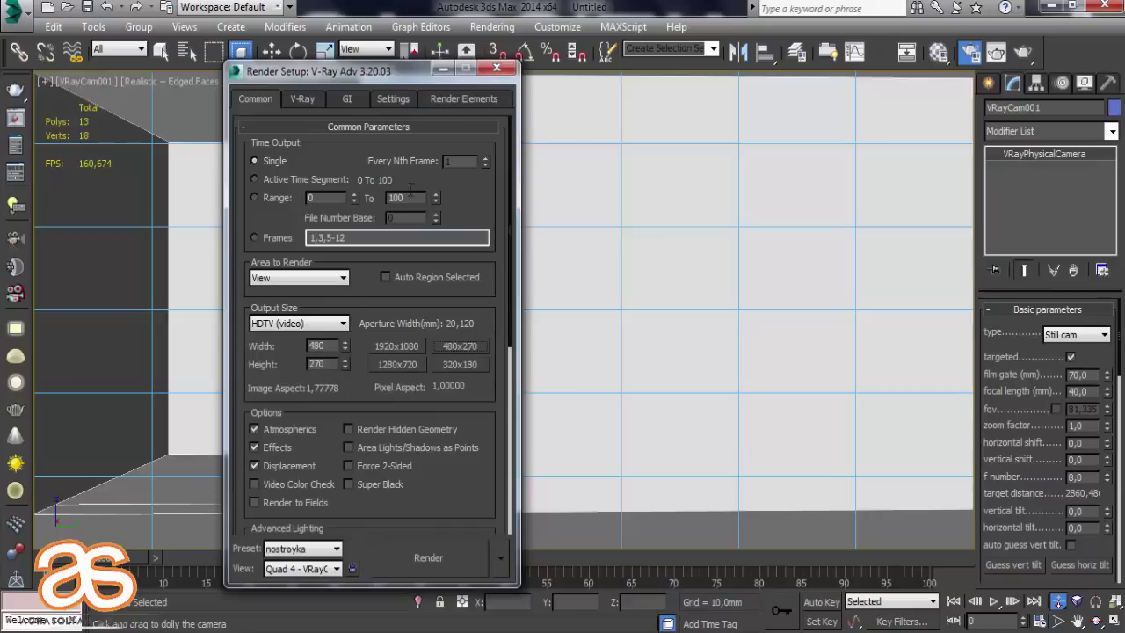
pyautogui.click(497, 69)
# Turn Show Safe Frames back on in the camera viewport.
pyautogui.click(163, 81)
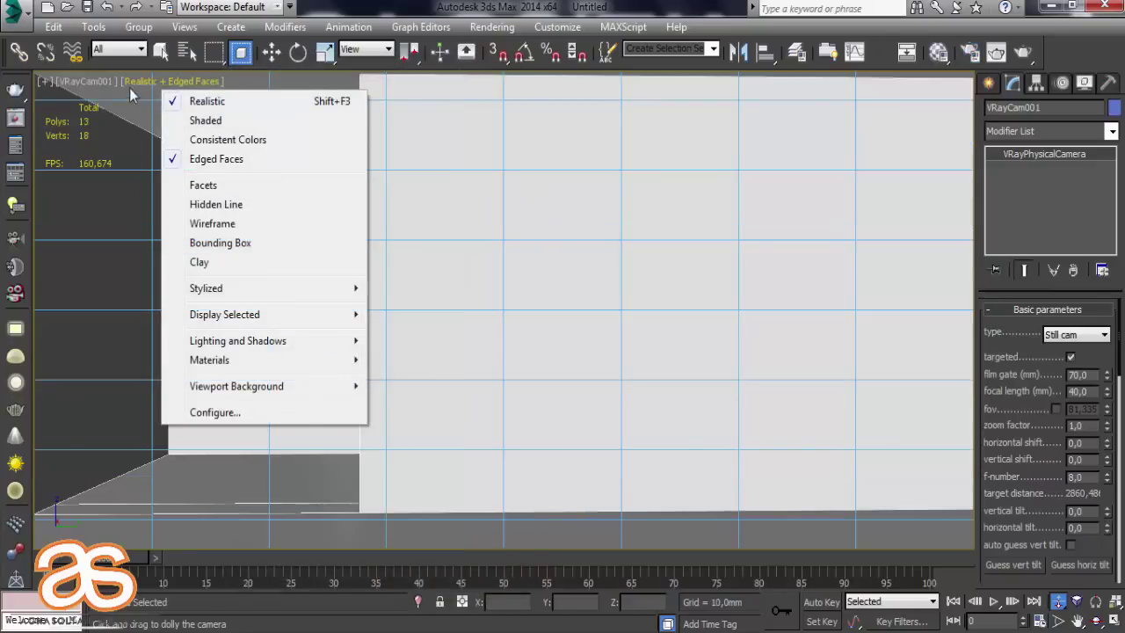
pyautogui.click(96, 81)
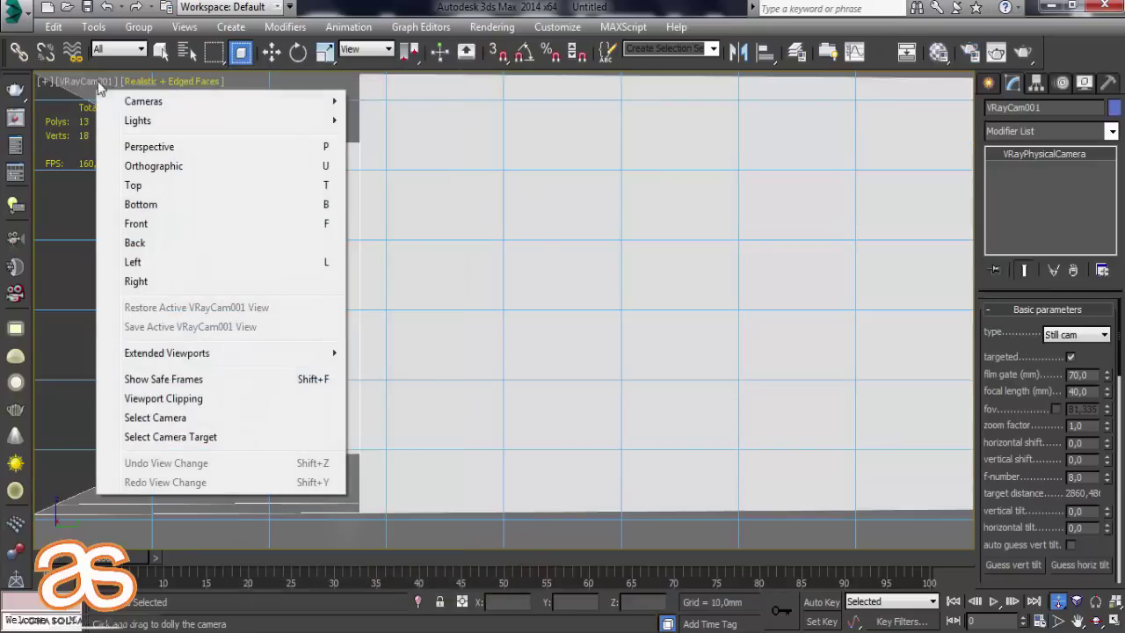
pyautogui.click(202, 379)
# Dolly VRayCam001 in to a 2774,67 target distance and restore the four-viewport layout.
pyautogui.moveTo(414, 359); pyautogui.dragTo(398, 342, button='middle')
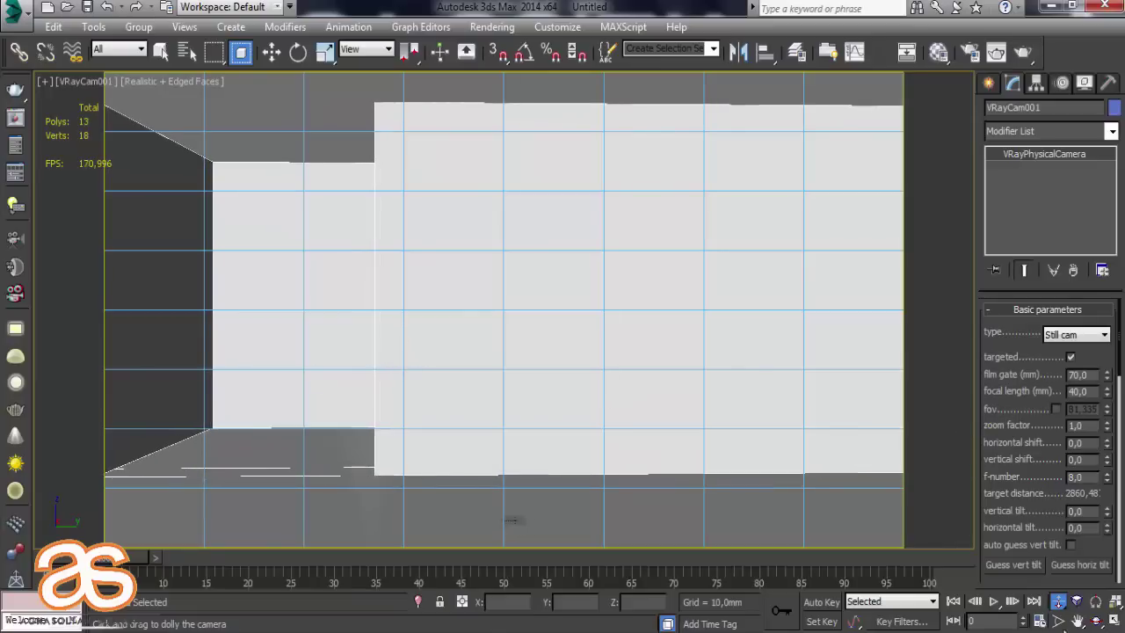
pyautogui.moveTo(824, 449); pyautogui.dragTo(822, 445)
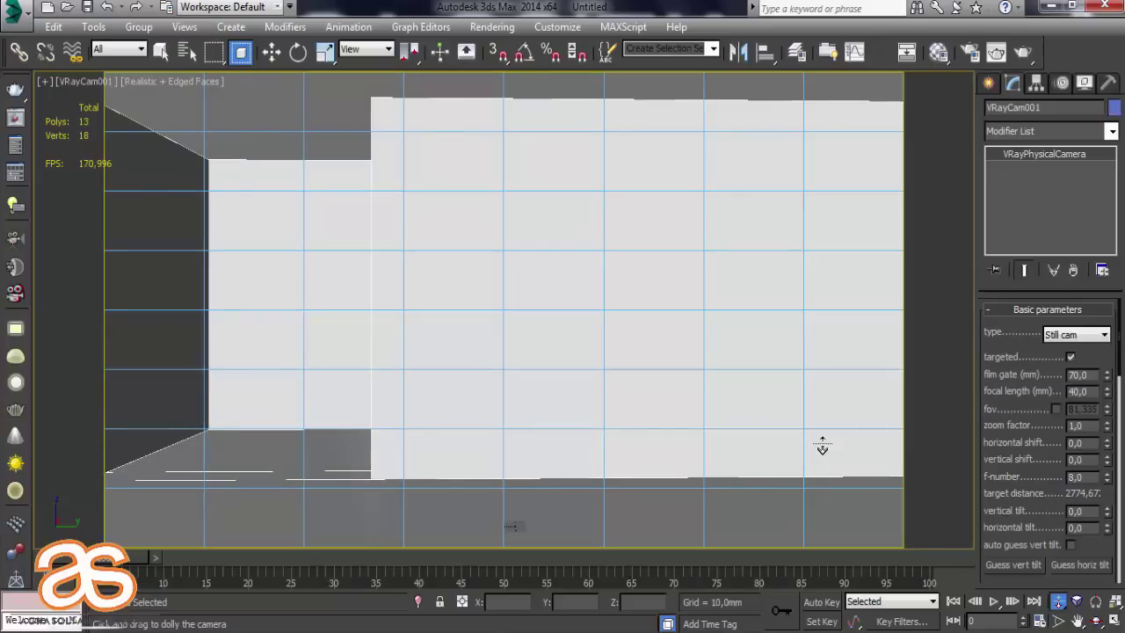
pyautogui.hotkey('alt', 'w')
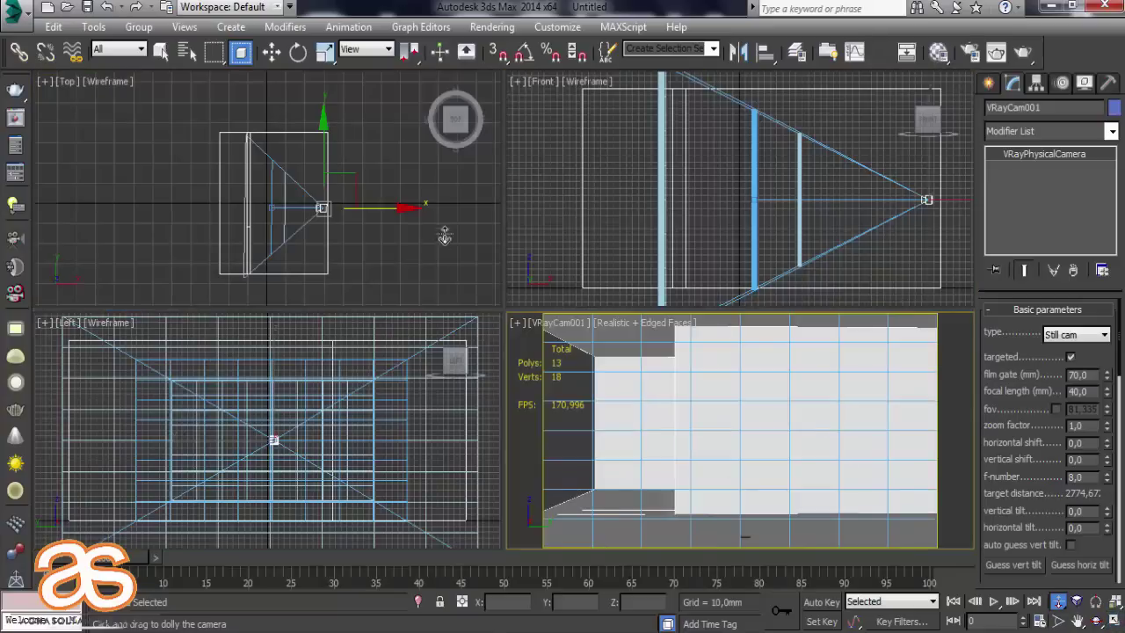
# In the Top view, move Box001's four right-side vertices further out along X.
pyautogui.click(425, 222)
pyautogui.click(272, 54)
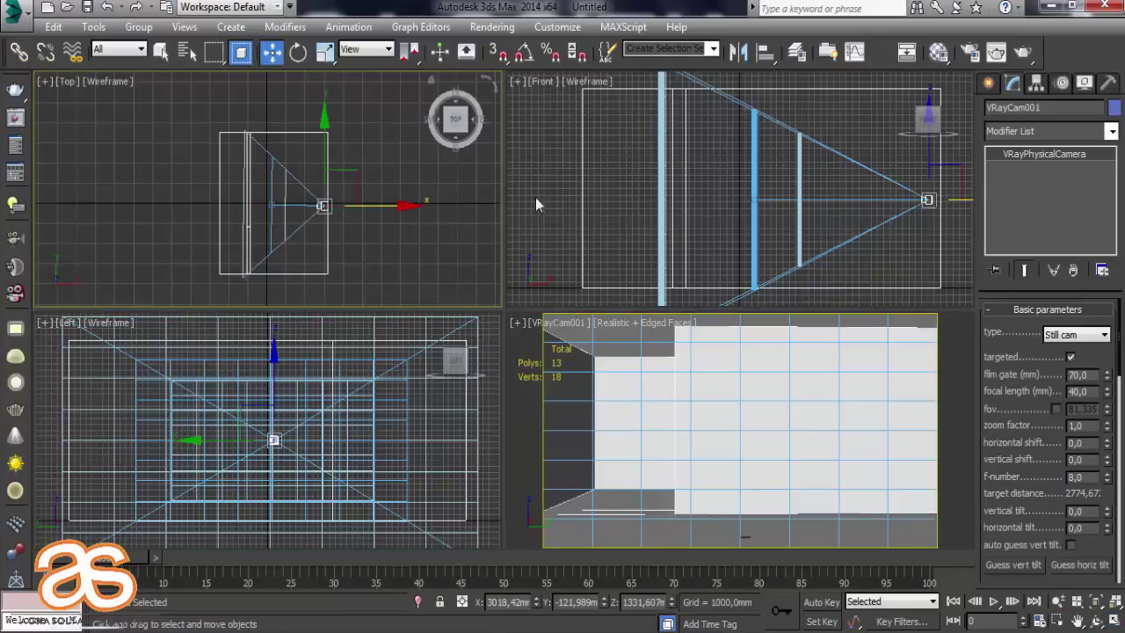
pyautogui.hotkey('shift', 'c')
pyautogui.click(327, 226)
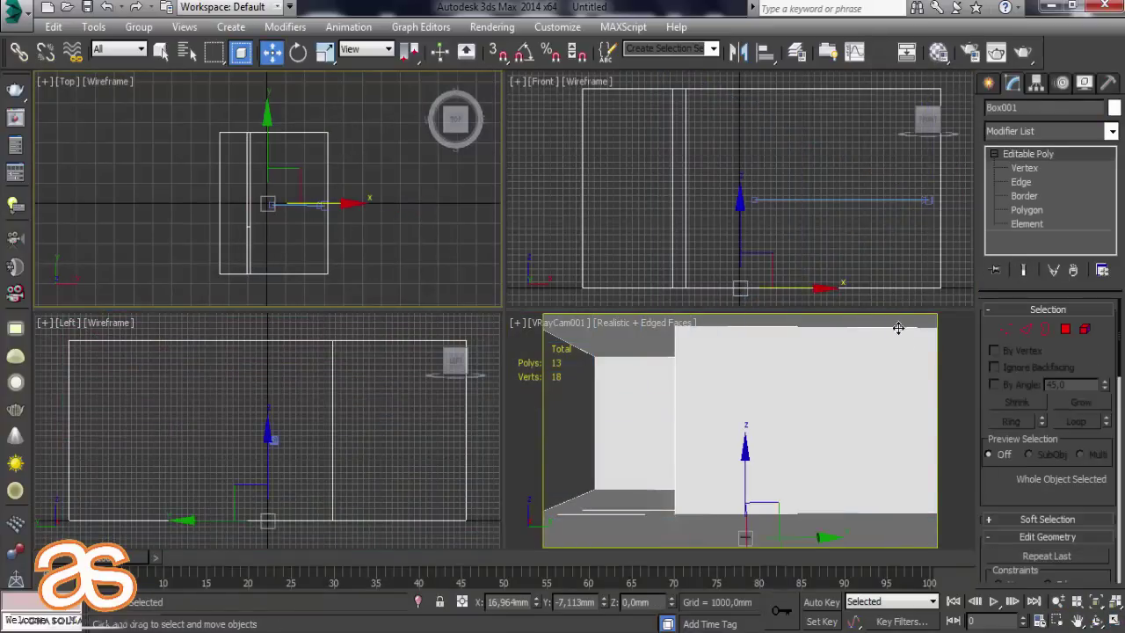
pyautogui.click(1004, 329)
pyautogui.moveTo(312, 301); pyautogui.dragTo(310, 298)
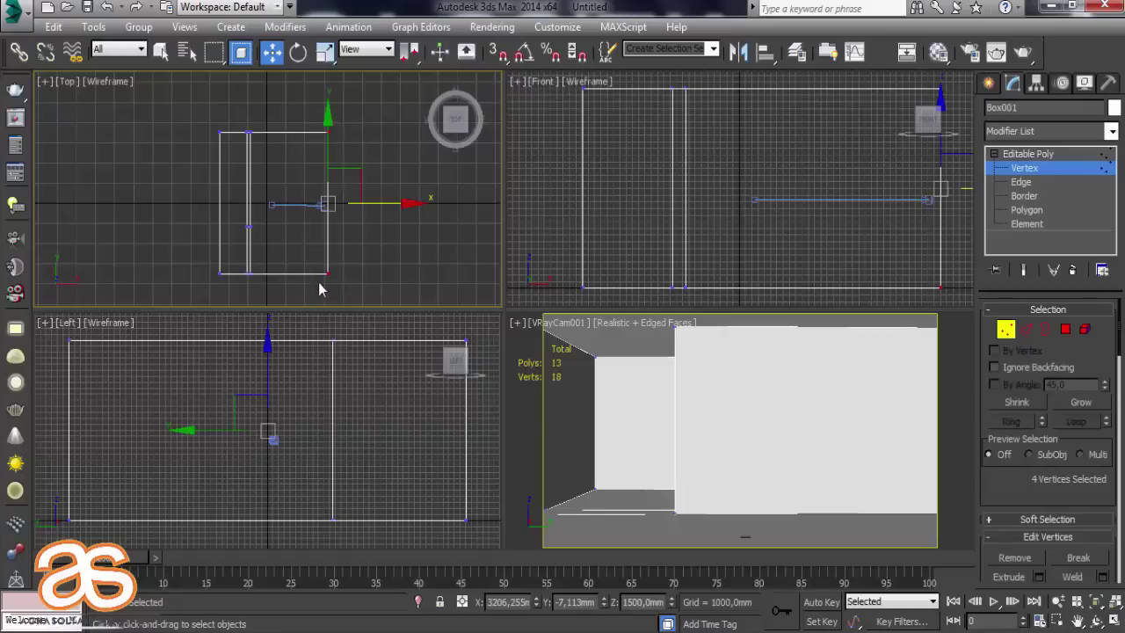
pyautogui.moveTo(378, 204); pyautogui.dragTo(392, 204)
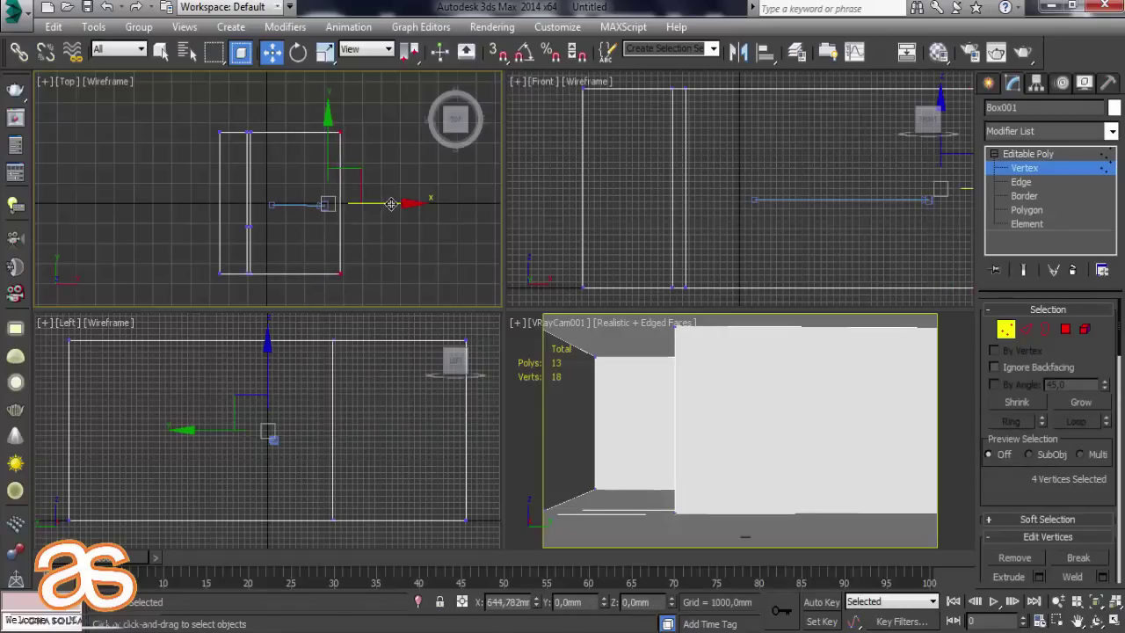
pyautogui.click(1011, 172)
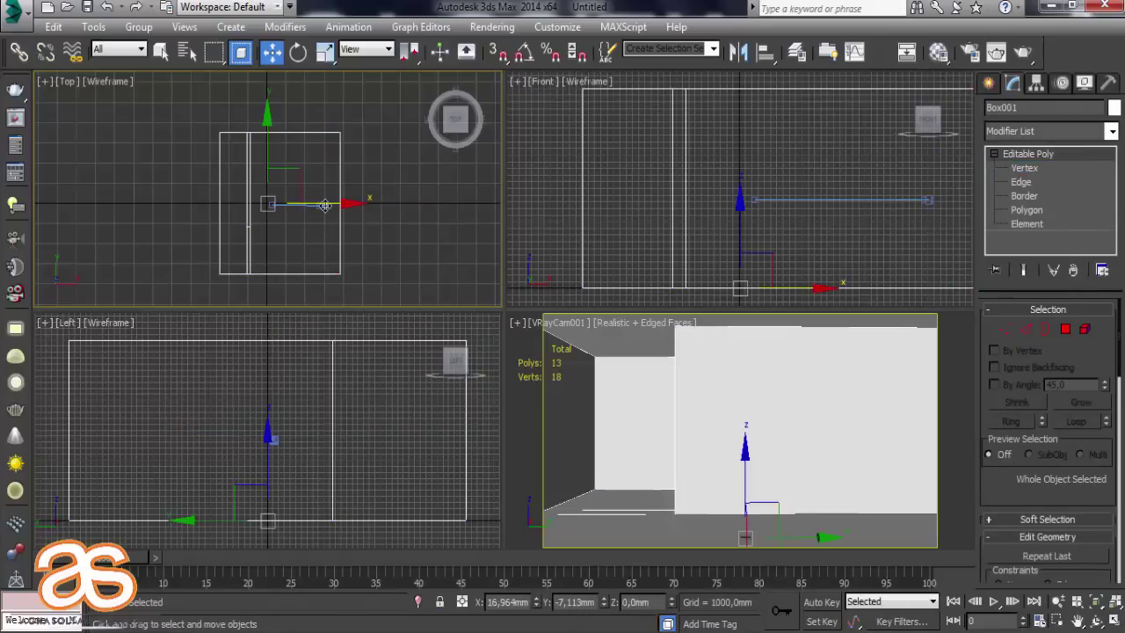
# Nudge VRayCam001 slightly along X, then maximize the camera view.
pyautogui.click(324, 206)
pyautogui.moveTo(386, 207); pyautogui.dragTo(388, 206)
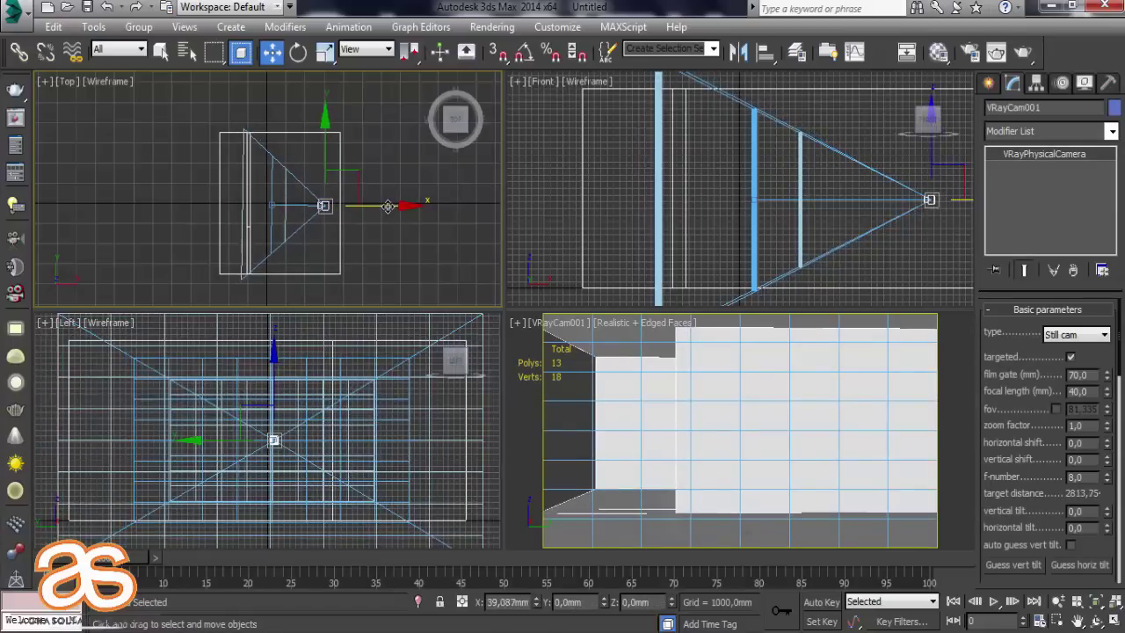
pyautogui.click(620, 373)
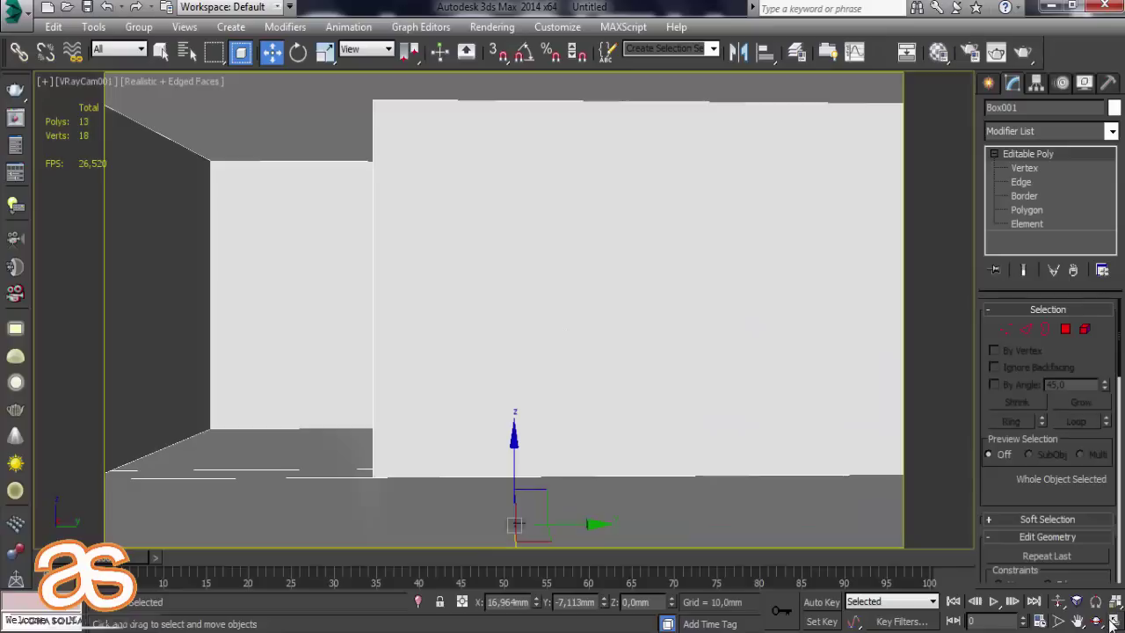
pyautogui.click(1111, 622)
# Switch to a zoomed-out Perspective view of Box001 and enter Edge sub-object mode.
pyautogui.moveTo(434, 382); pyautogui.dragTo(485, 372, button='middle')
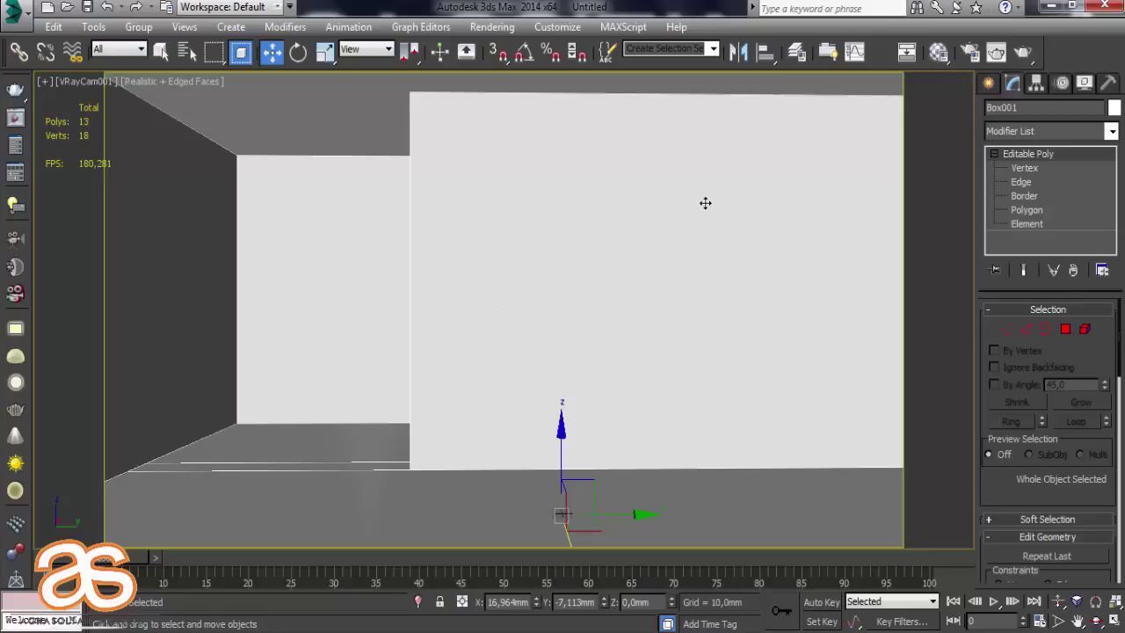
pyautogui.press('p')
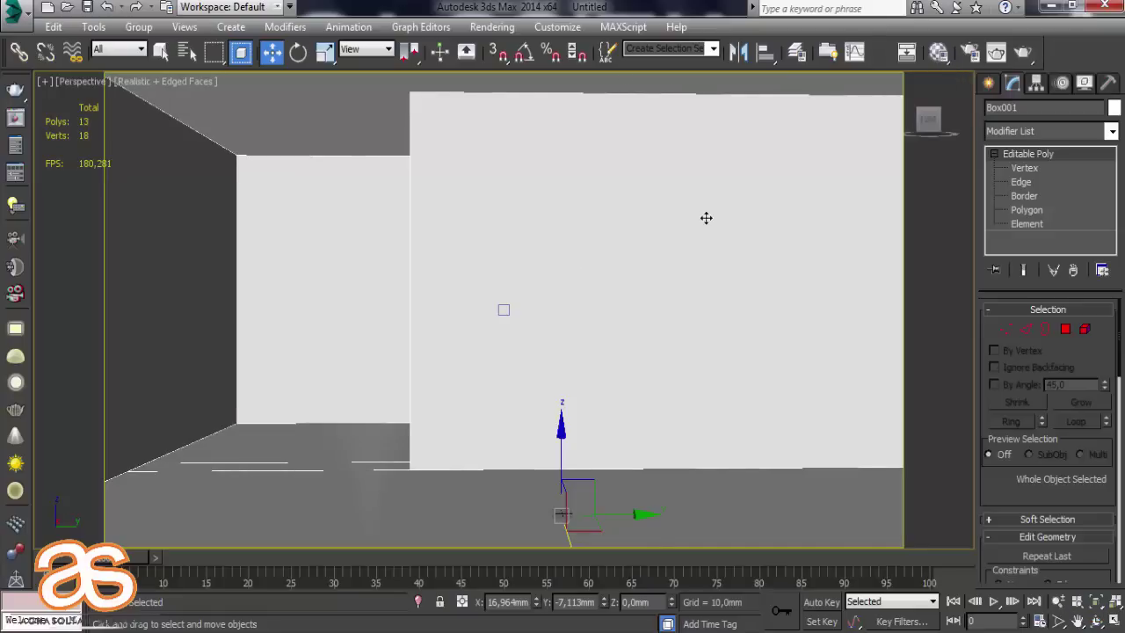
pyautogui.moveTo(706, 216)
pyautogui.mouseDown(button='middle')
pyautogui.moveTo(460, 276)
pyautogui.moveTo(464, 295)
pyautogui.moveTo(502, 310)
pyautogui.mouseUp(button='middle')
pyautogui.scroll(-5, 506, 256)
pyautogui.scroll(-5, 487, 264)
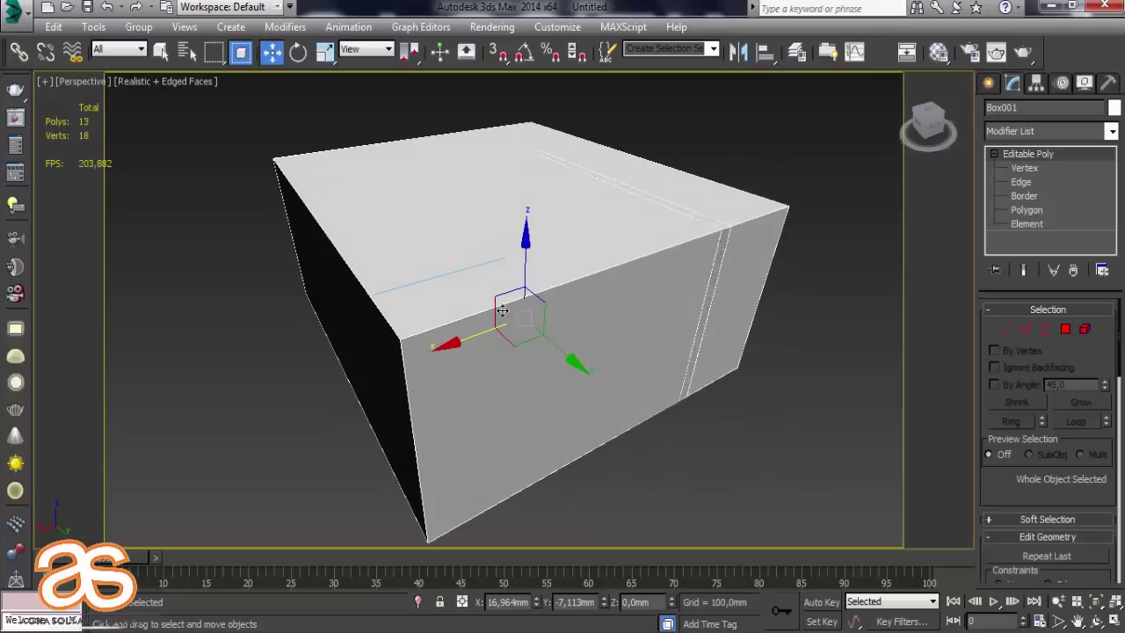
pyautogui.click(1025, 333)
# Pick front and bottom edges of Box001 while orbiting to face the front wall.
pyautogui.click(636, 427)
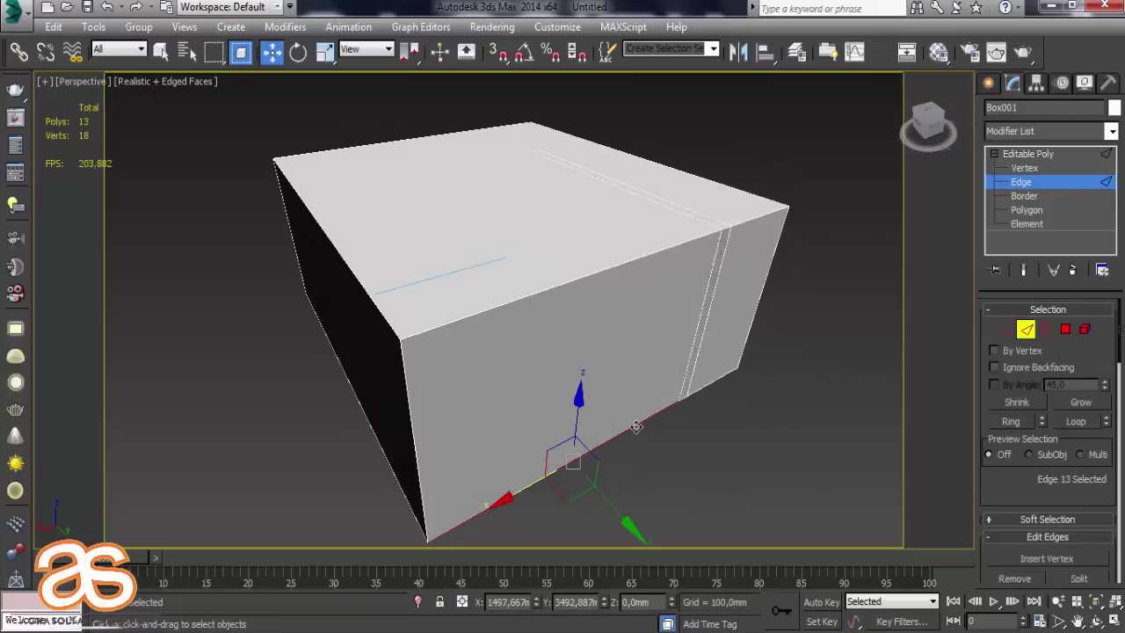
pyautogui.keyDown('ctrl'); pyautogui.click(598, 281); pyautogui.keyUp('ctrl')
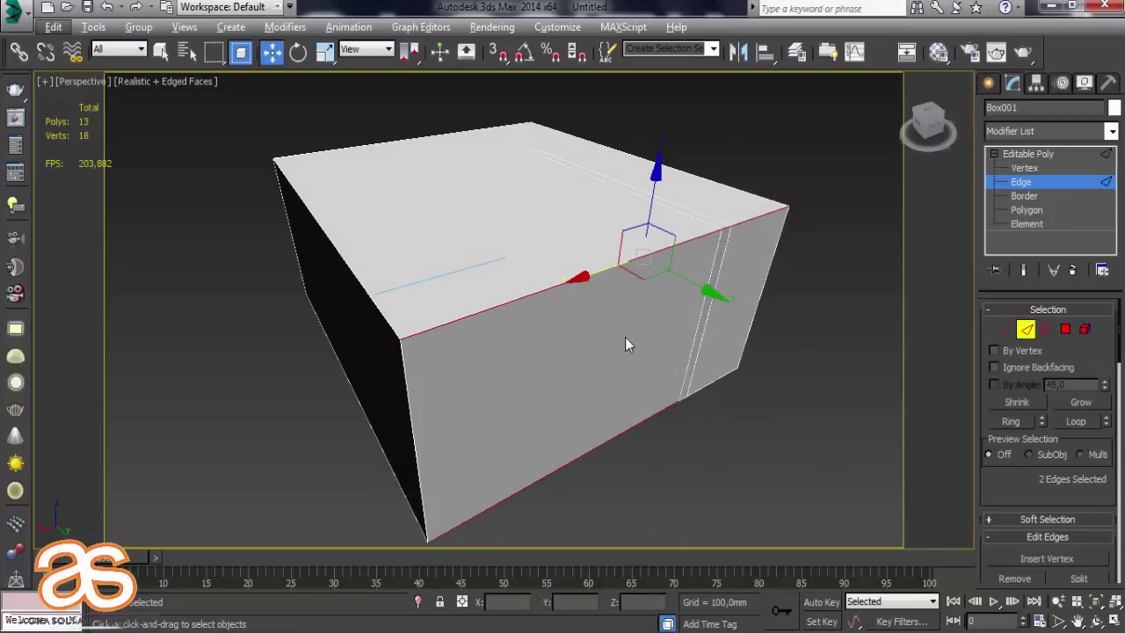
pyautogui.keyDown('alt'); pyautogui.moveTo(628, 344); pyautogui.dragTo(565, 354, button='middle'); pyautogui.keyUp('alt')
pyautogui.scroll(3, 791, 286)
pyautogui.scroll(-2, 791, 286)
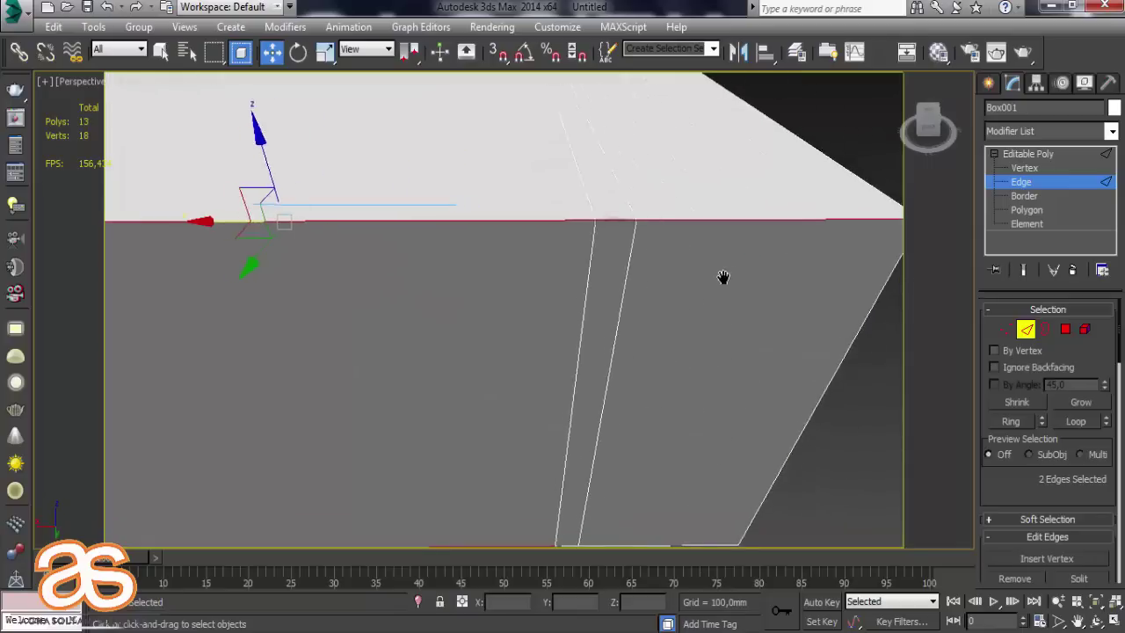
pyautogui.scroll(-3, 725, 281)
pyautogui.click(678, 290)
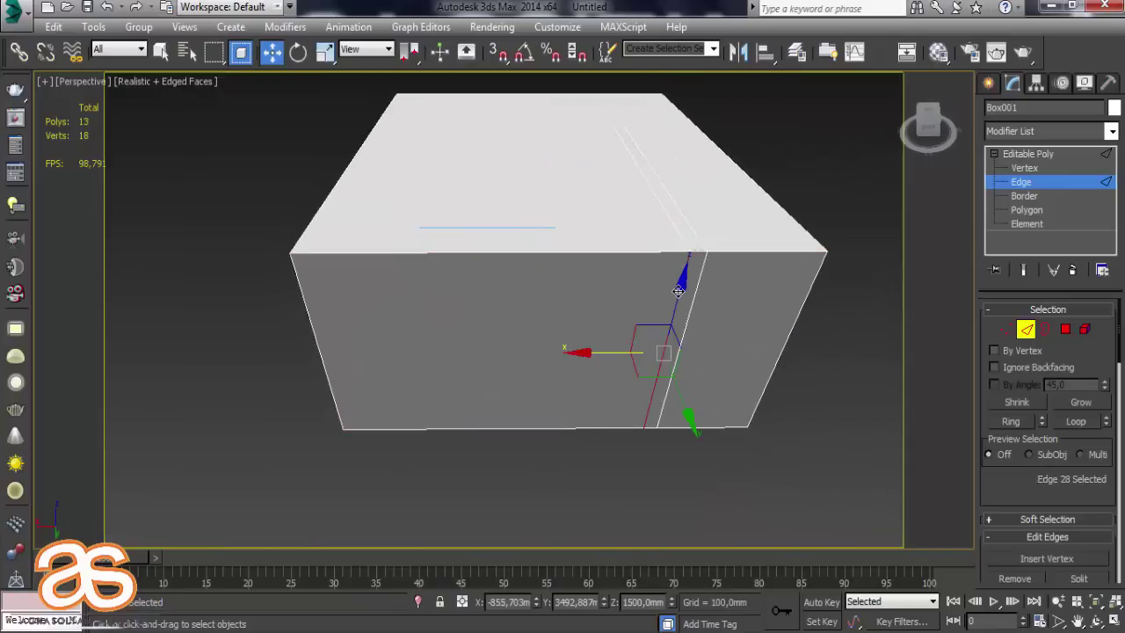
pyautogui.click(670, 429)
# Double-click a top edge to select the whole loop of top edges, then reach Edit Geometry.
pyautogui.moveTo(646, 419)
pyautogui.keyDown('alt'); pyautogui.mouseDown(button='middle')
pyautogui.moveTo(648, 364)
pyautogui.moveTo(591, 324)
pyautogui.mouseUp(button='middle'); pyautogui.keyUp('alt')
pyautogui.doubleClick(552, 243)
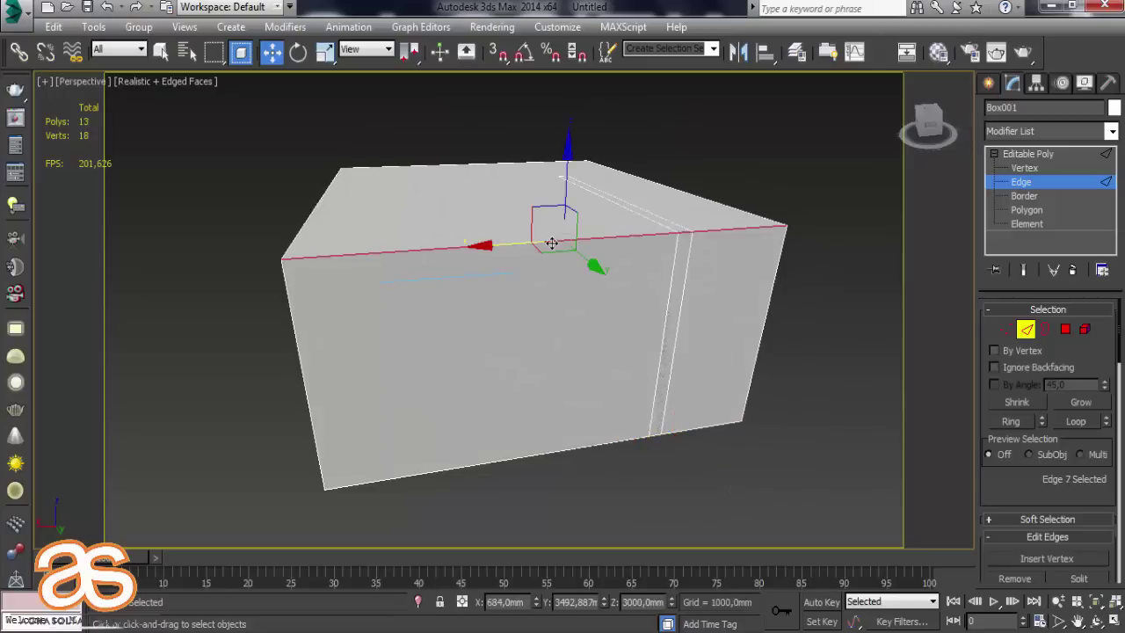
pyautogui.moveTo(551, 244)
pyautogui.keyDown('alt'); pyautogui.mouseDown(button='middle')
pyautogui.moveTo(593, 238)
pyautogui.moveTo(599, 285)
pyautogui.mouseUp(button='middle'); pyautogui.keyUp('alt')
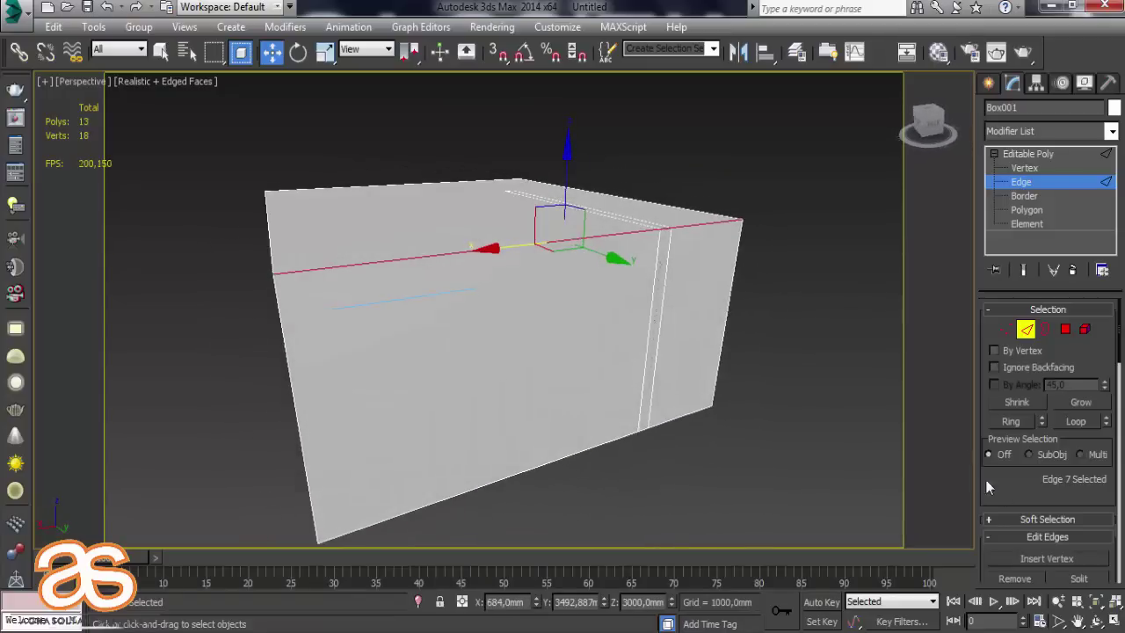
pyautogui.scroll(-3, 986, 479)
pyautogui.scroll(-3, 985, 479)
pyautogui.scroll(-3, 985, 479)
pyautogui.scroll(-2, 985, 479)
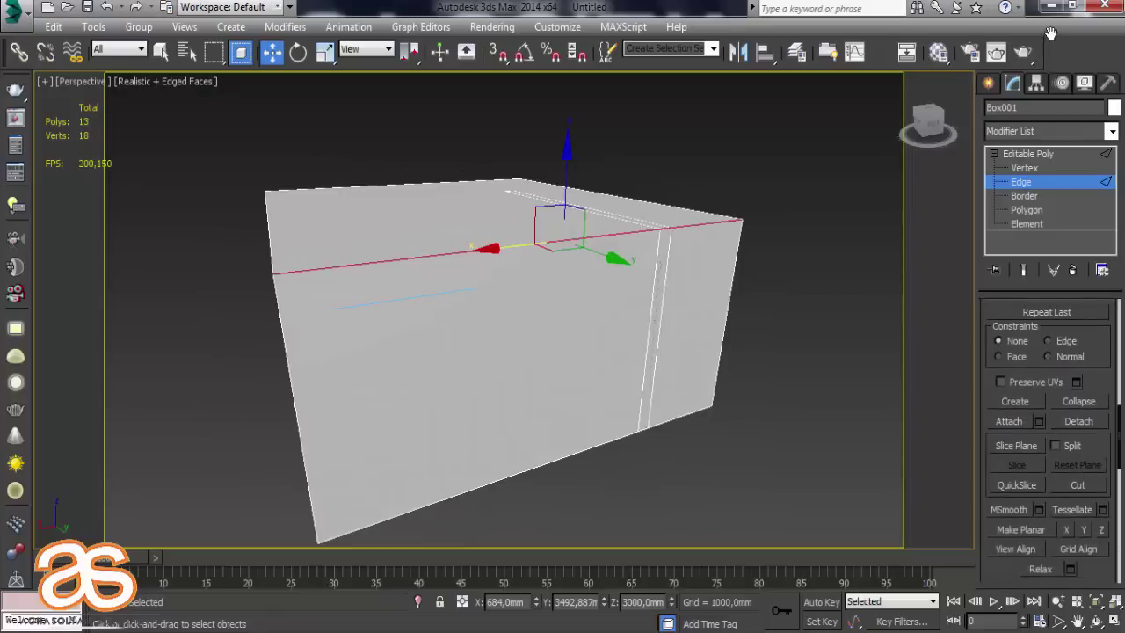
# Enable Slice Plane on Box001 and rotate it 90° to stand upright.
pyautogui.click(1015, 446)
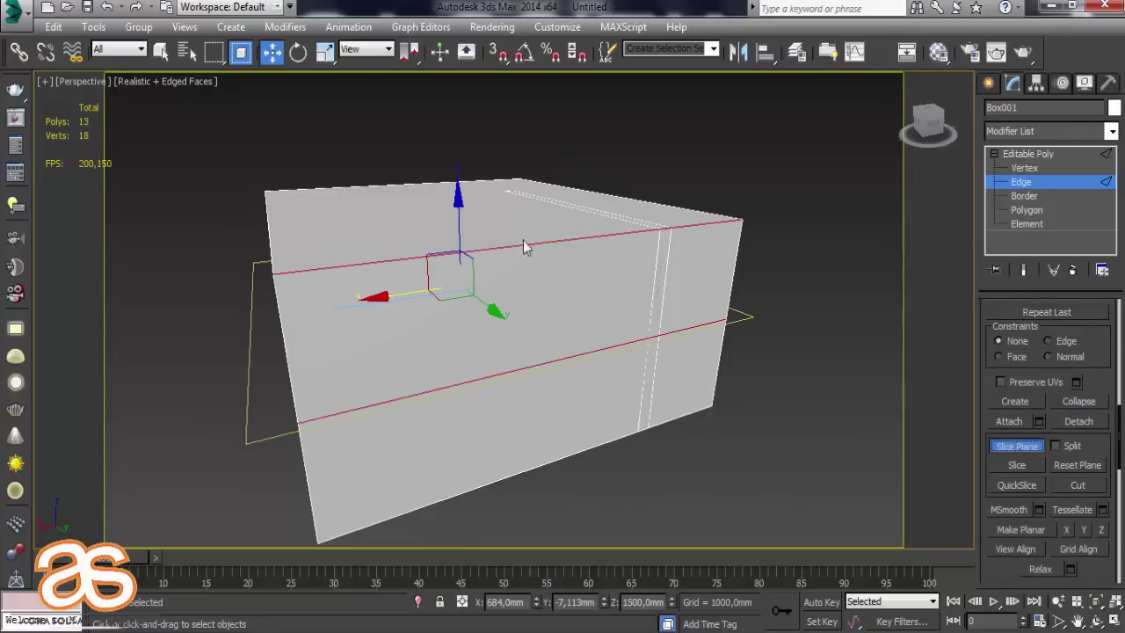
pyautogui.moveTo(457, 220); pyautogui.dragTo(465, 194)
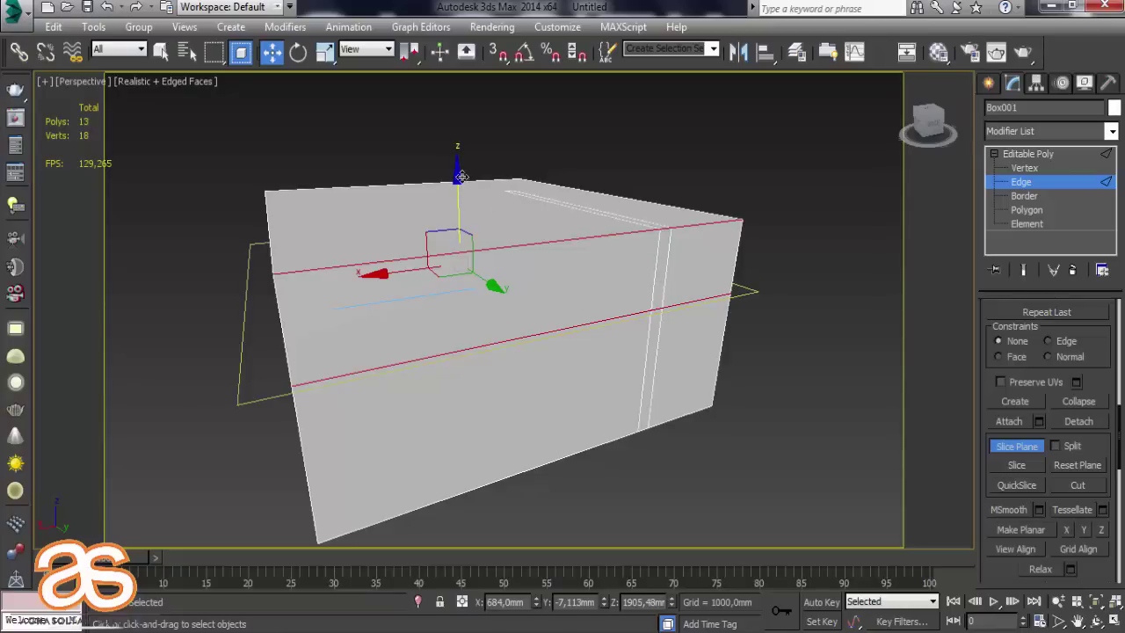
pyautogui.moveTo(461, 177); pyautogui.dragTo(475, 275)
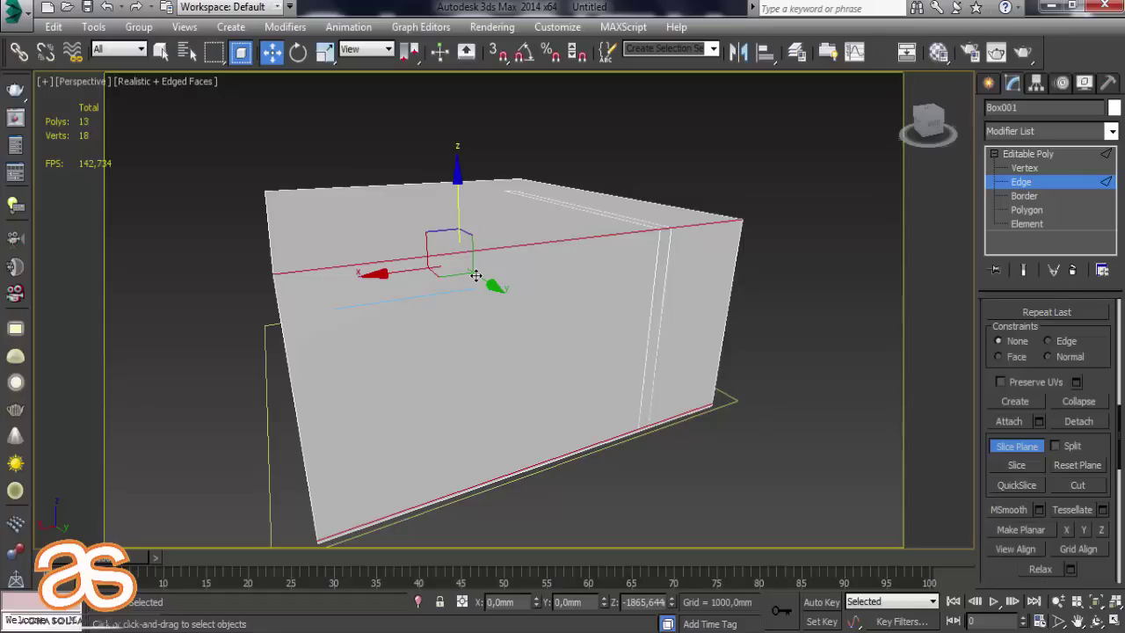
pyautogui.hotkey('ctrl', 'z')
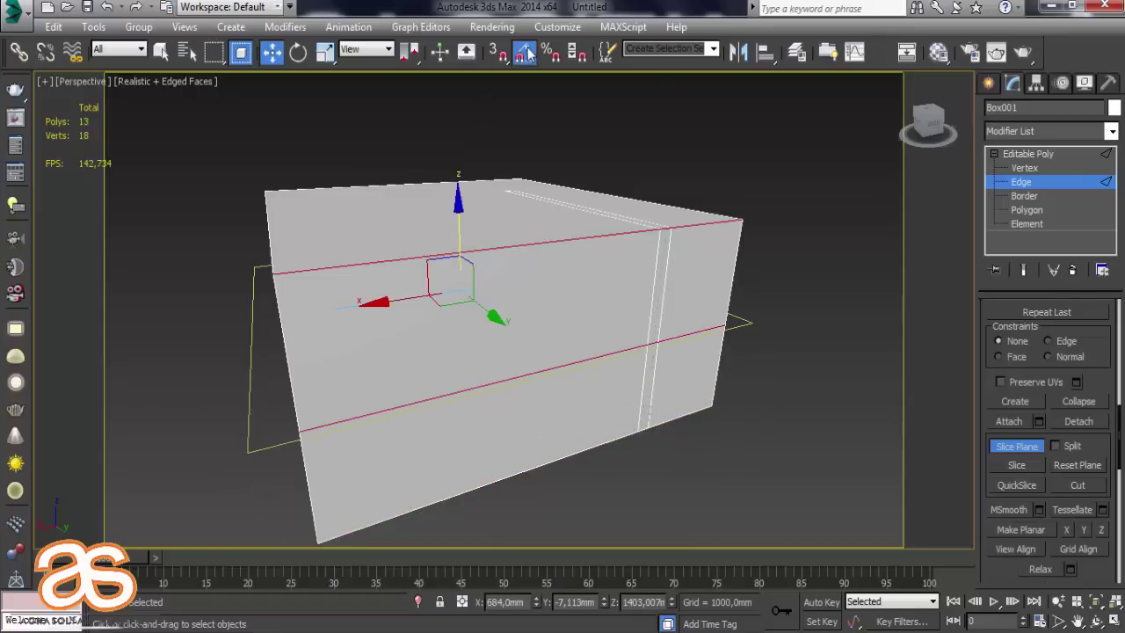
pyautogui.click(298, 52)
pyautogui.moveTo(405, 244); pyautogui.dragTo(442, 173)
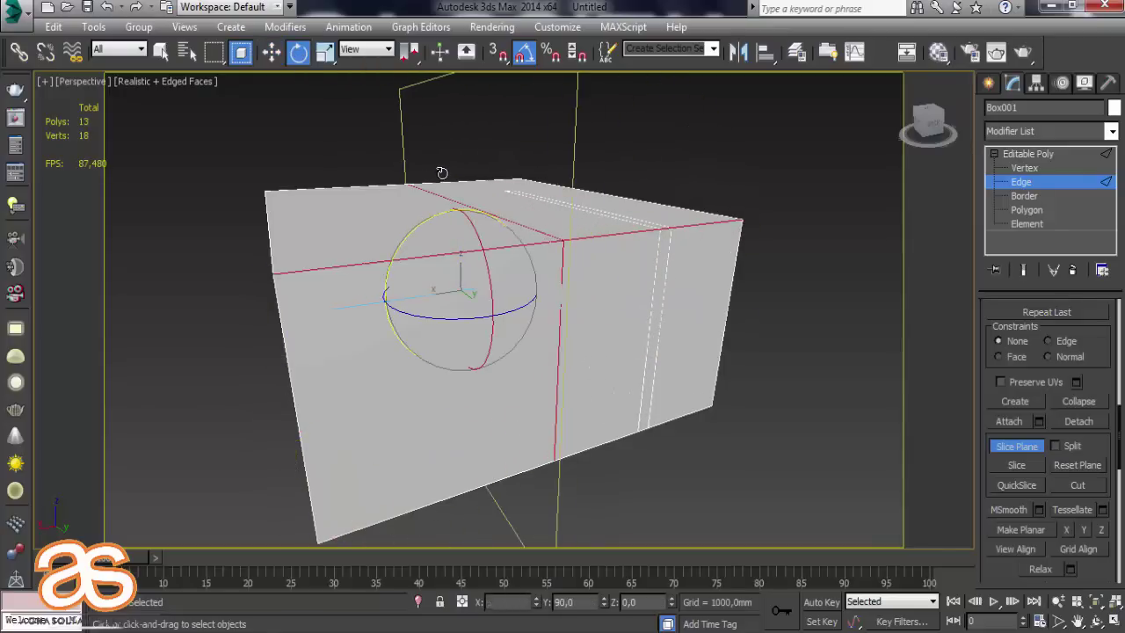
pyautogui.click(272, 52)
# Position the upright slice plane across the back wall and Slice, adding a vertical edge line.
pyautogui.moveTo(611, 335)
pyautogui.keyDown('alt'); pyautogui.mouseDown(button='middle')
pyautogui.moveTo(609, 320)
pyautogui.moveTo(581, 312)
pyautogui.mouseUp(button='middle'); pyautogui.keyUp('alt')
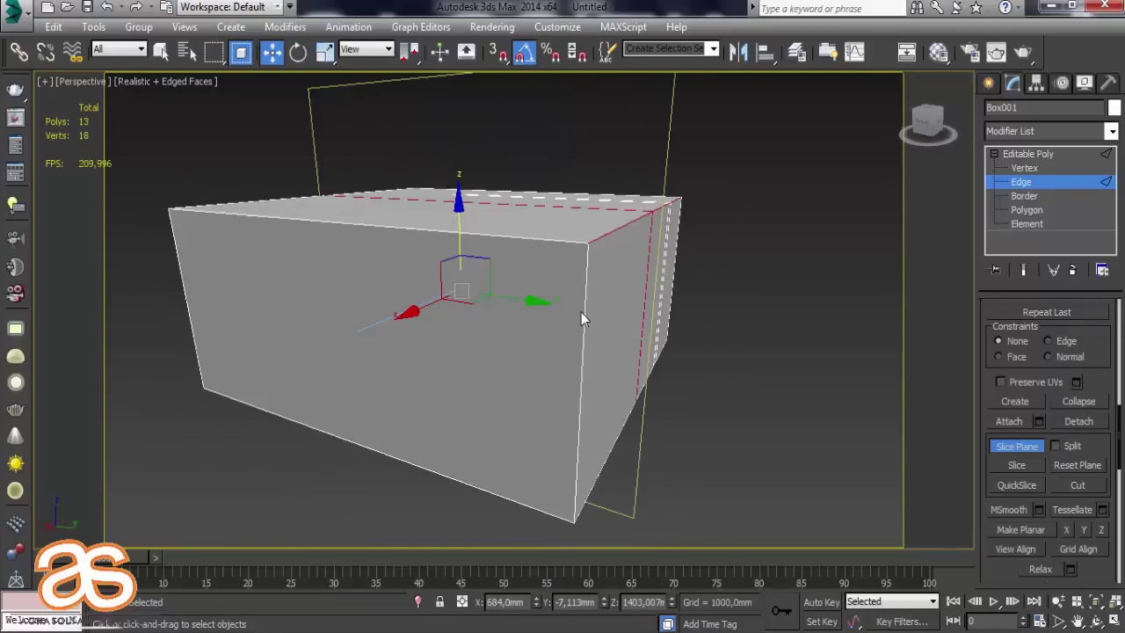
pyautogui.scroll(5, 581, 312)
pyautogui.moveTo(652, 318)
pyautogui.keyDown('alt'); pyautogui.mouseDown(button='middle')
pyautogui.moveTo(709, 318)
pyautogui.moveTo(590, 327)
pyautogui.mouseUp(button='middle'); pyautogui.keyUp('alt')
pyautogui.scroll(-3, 590, 326)
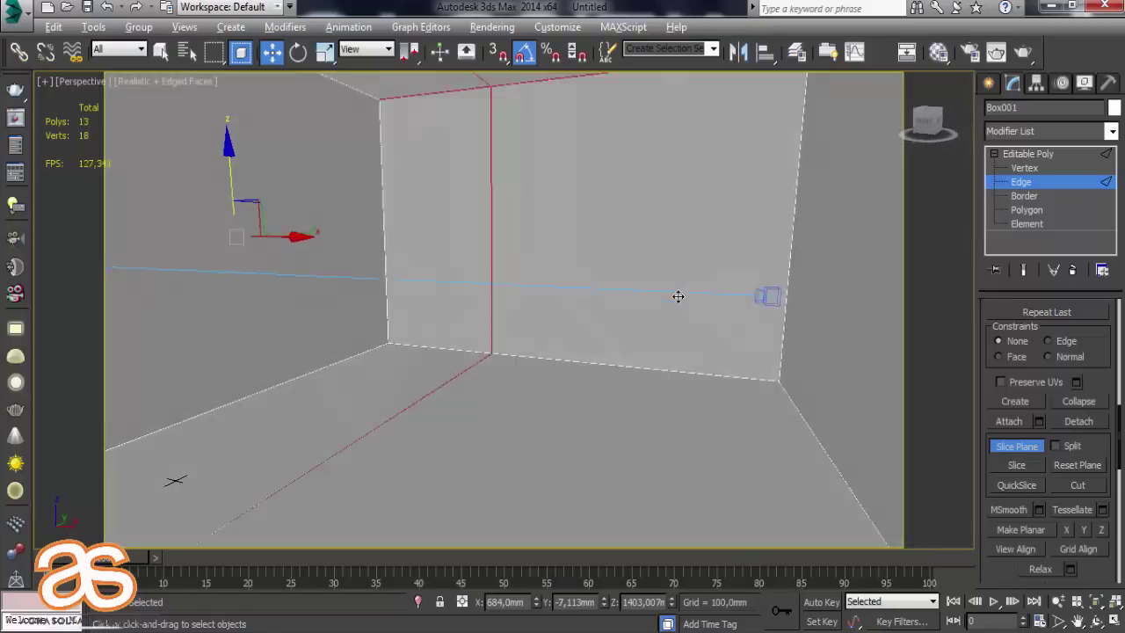
pyautogui.keyDown('alt'); pyautogui.moveTo(676, 296); pyautogui.dragTo(690, 304, button='middle'); pyautogui.keyUp('alt')
pyautogui.moveTo(522, 360)
pyautogui.mouseDown(button='middle')
pyautogui.moveTo(660, 390)
pyautogui.moveTo(571, 332)
pyautogui.mouseUp(button='middle')
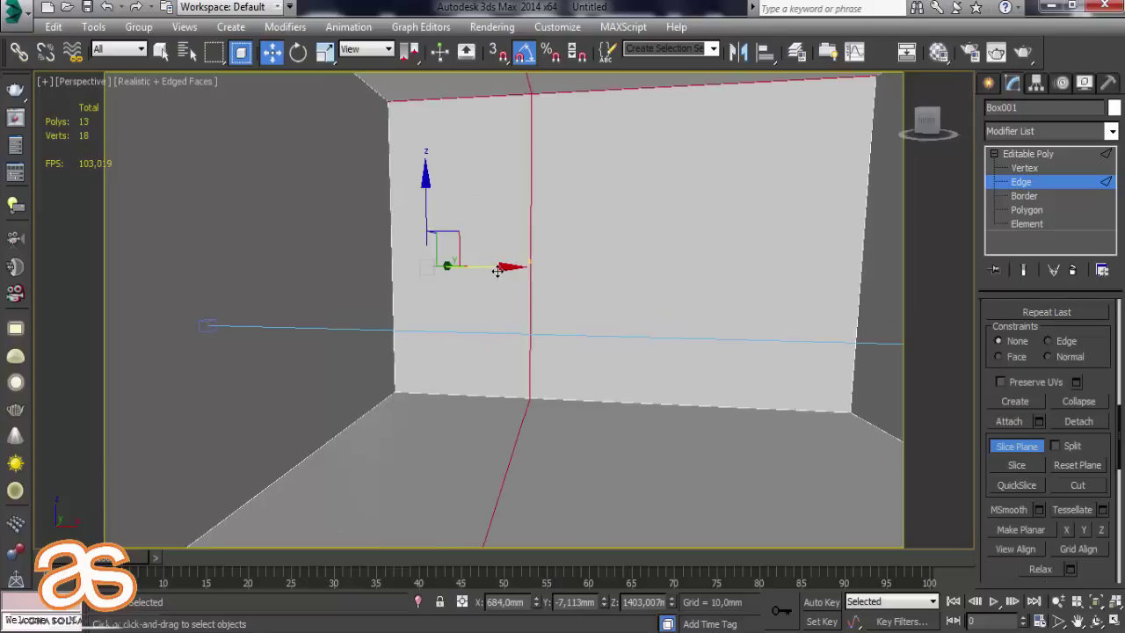
pyautogui.moveTo(454, 267); pyautogui.dragTo(250, 279)
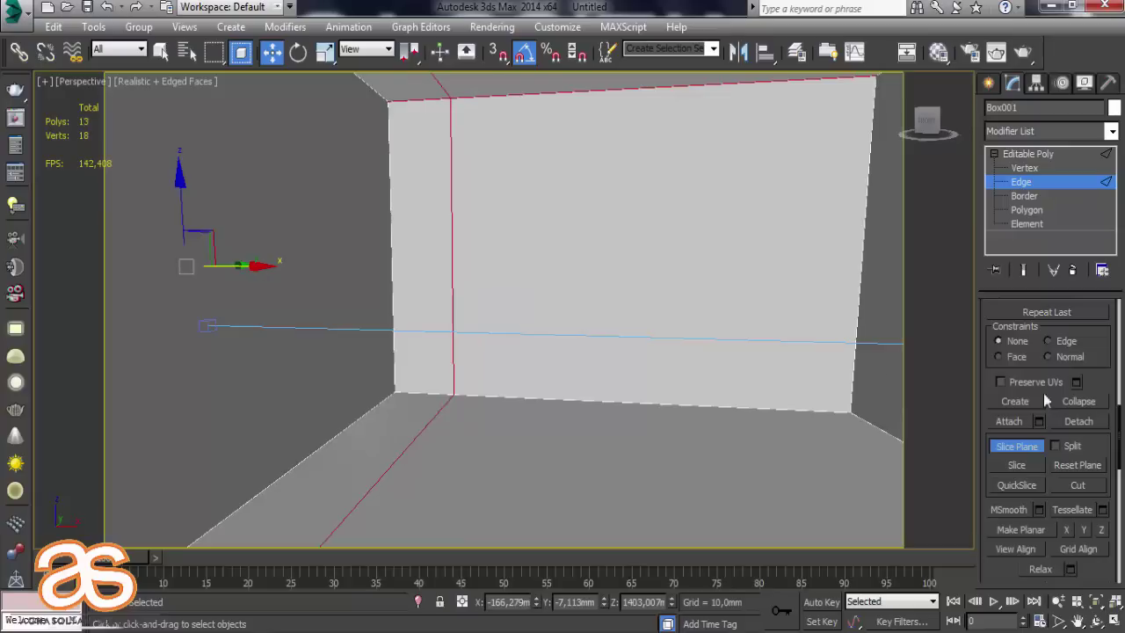
pyautogui.click(1032, 474)
pyautogui.moveTo(272, 276)
pyautogui.mouseDown()
pyautogui.moveTo(620, 343)
pyautogui.moveTo(809, 369)
pyautogui.moveTo(902, 365)
pyautogui.moveTo(885, 369)
pyautogui.mouseUp()
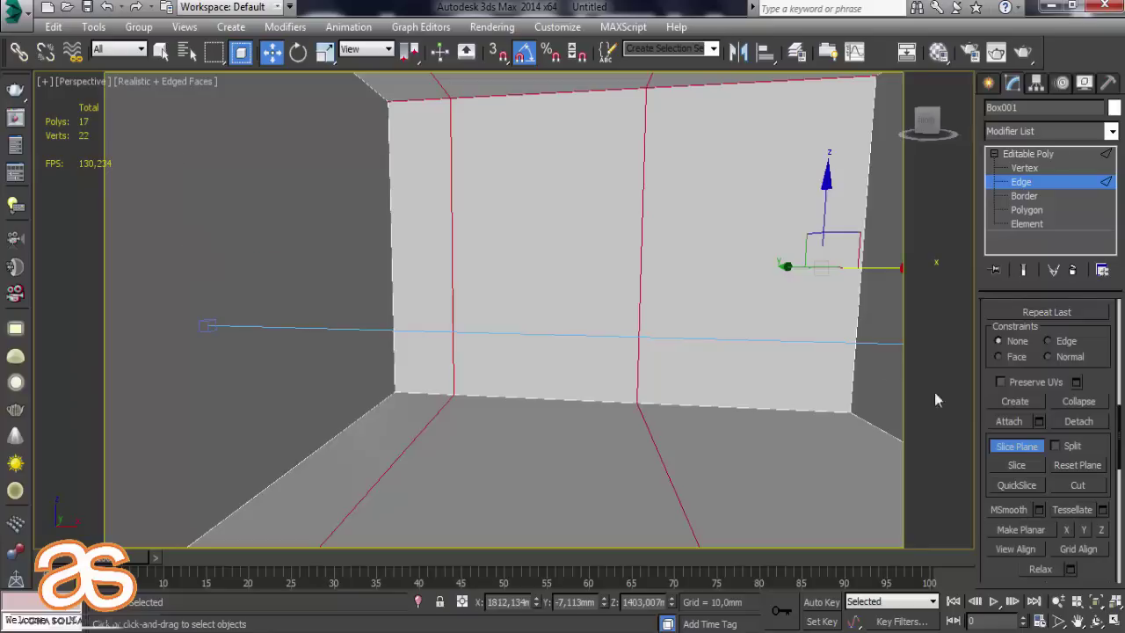
# Make a second vertical slice on the back wall and turn off Slice Plane.
pyautogui.click(1031, 472)
pyautogui.click(1010, 447)
pyautogui.click(821, 458)
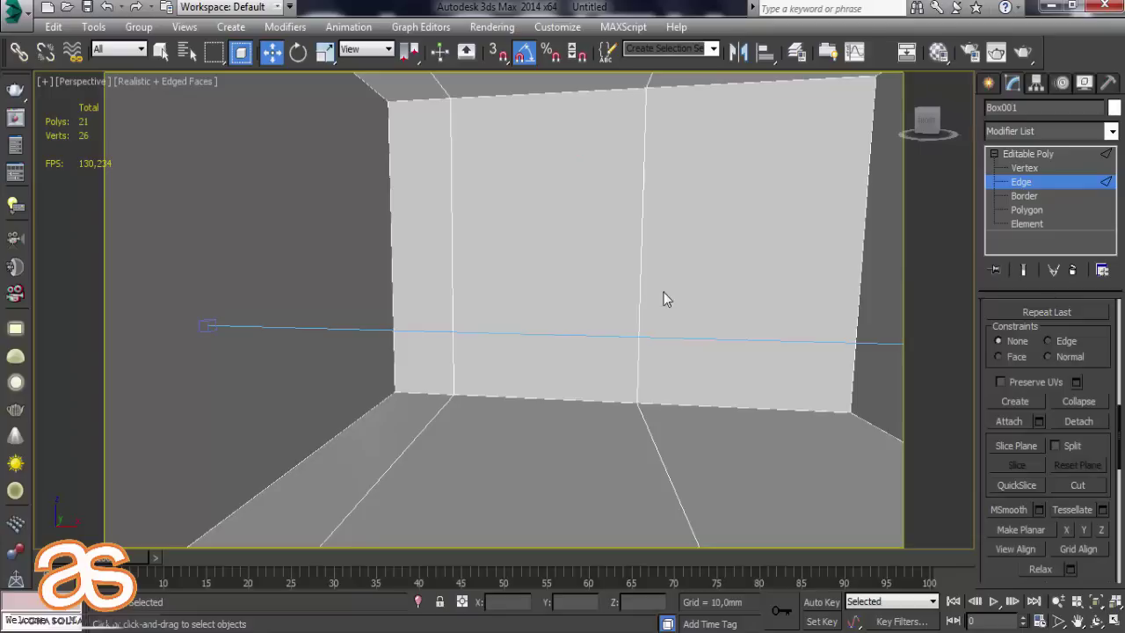
# Select both vertical cut edges and connect them with 2 new edge segments.
pyautogui.click(640, 283)
pyautogui.keyDown('ctrl'); pyautogui.click(455, 231); pyautogui.keyUp('ctrl')
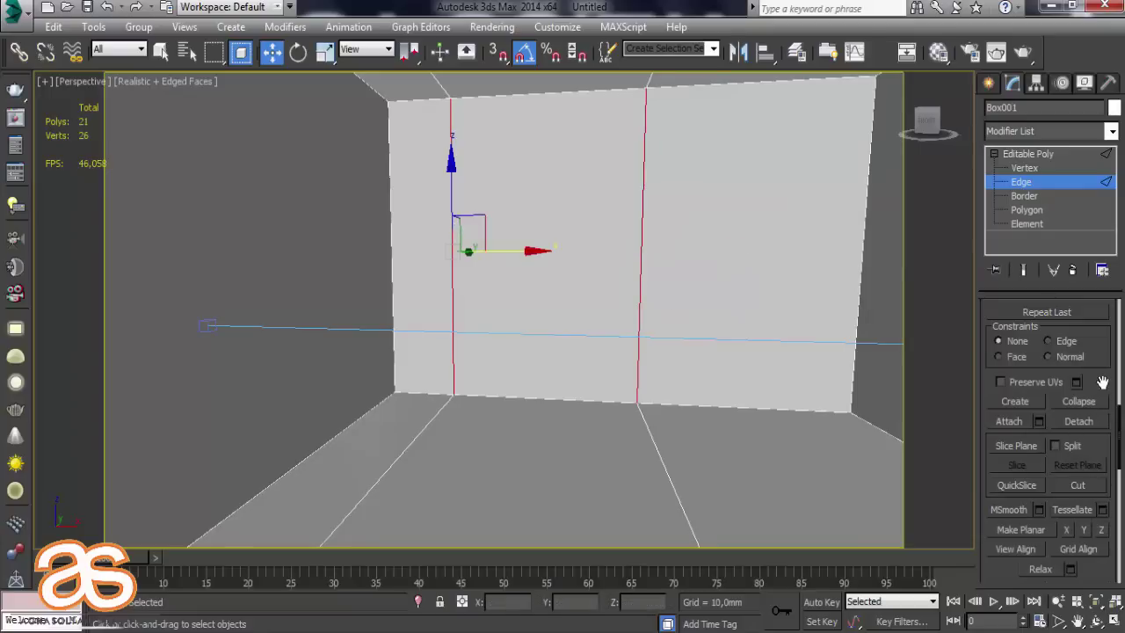
pyautogui.moveTo(1103, 386); pyautogui.dragTo(1101, 254)
pyautogui.scroll(3, 1014, 455)
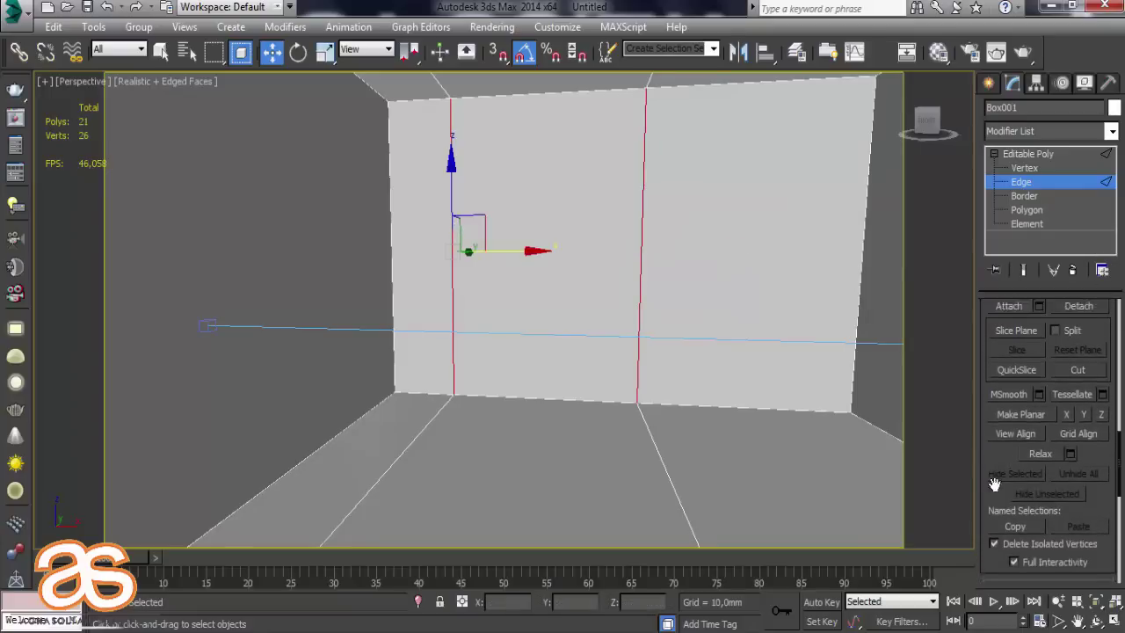
pyautogui.scroll(3, 1013, 455)
pyautogui.scroll(3, 1105, 369)
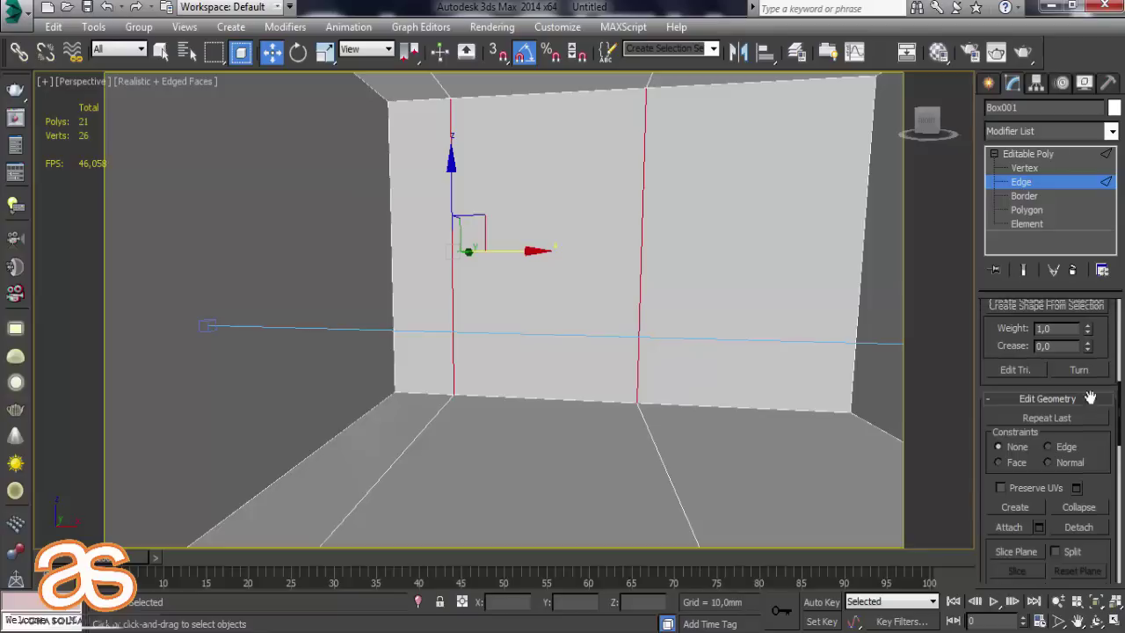
pyautogui.scroll(3, 1106, 440)
pyautogui.click(1103, 520)
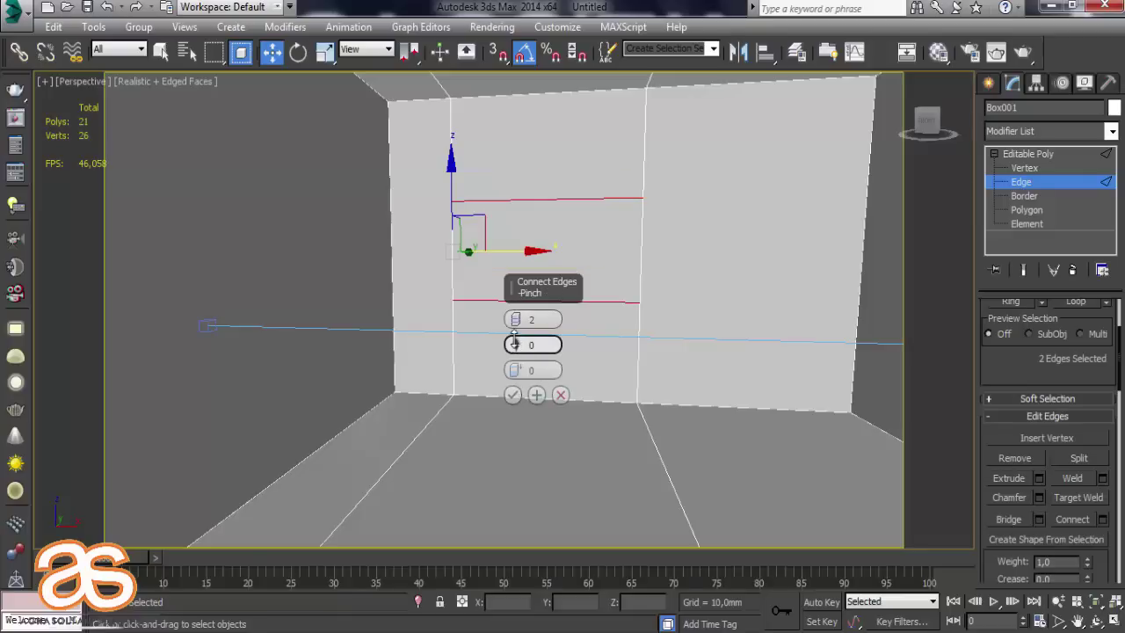
# Raise Pinch and Slide to spread the two connecting edges apart and up, then apply.
pyautogui.moveTo(516, 345); pyautogui.dragTo(532, 183)
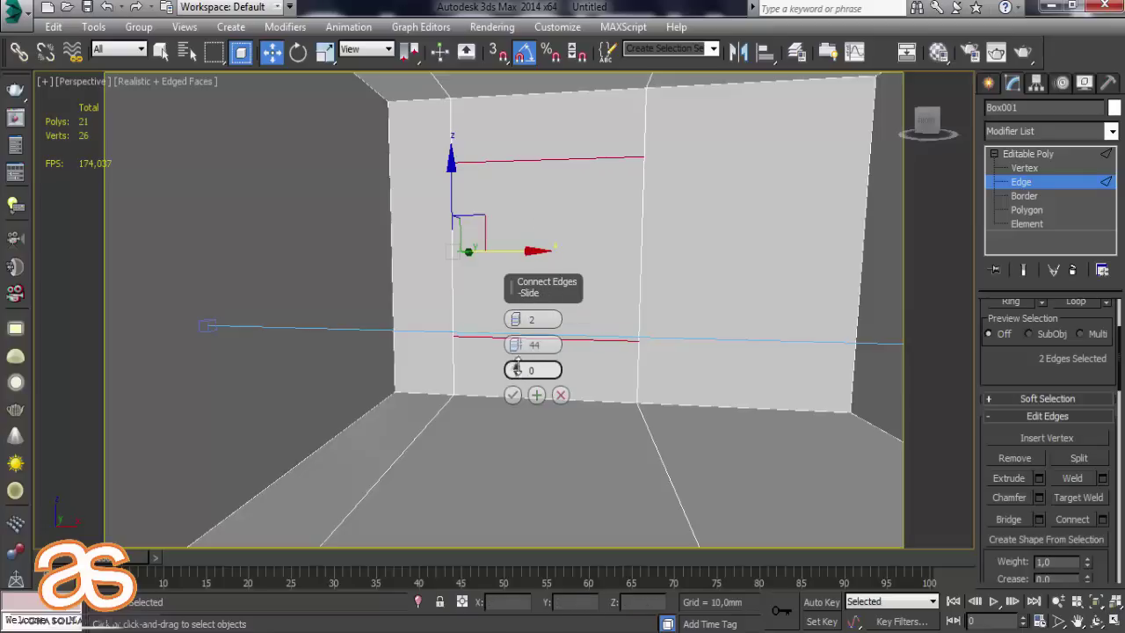
pyautogui.moveTo(516, 370); pyautogui.dragTo(524, 323)
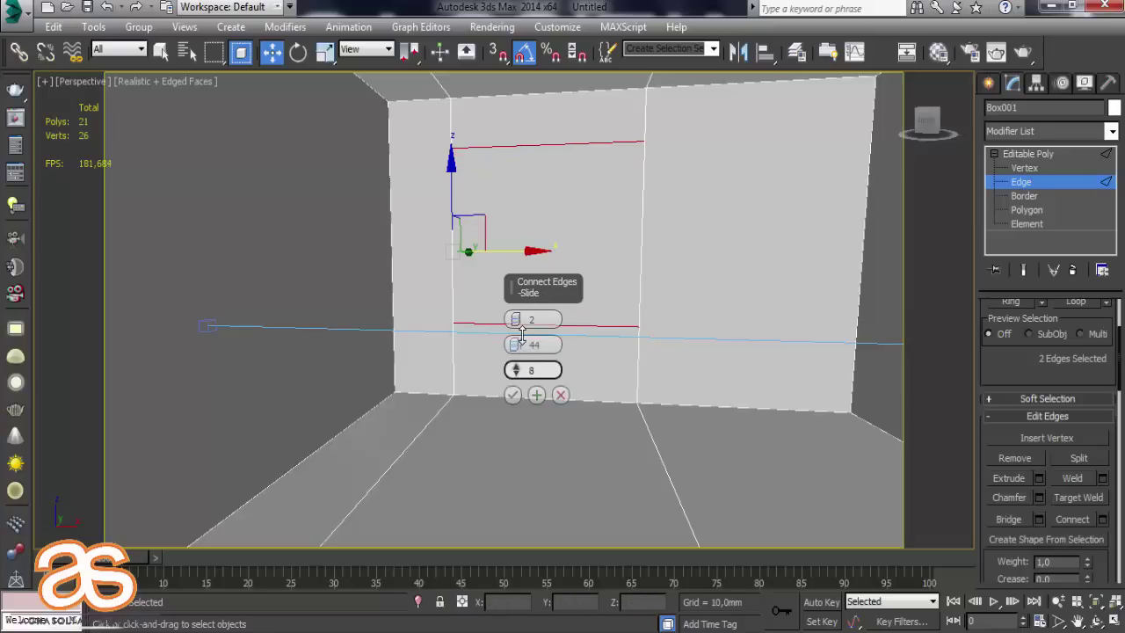
pyautogui.click(512, 395)
# Select the new back-wall panel at Polygon level.
pyautogui.press('4')
pyautogui.click(545, 232)
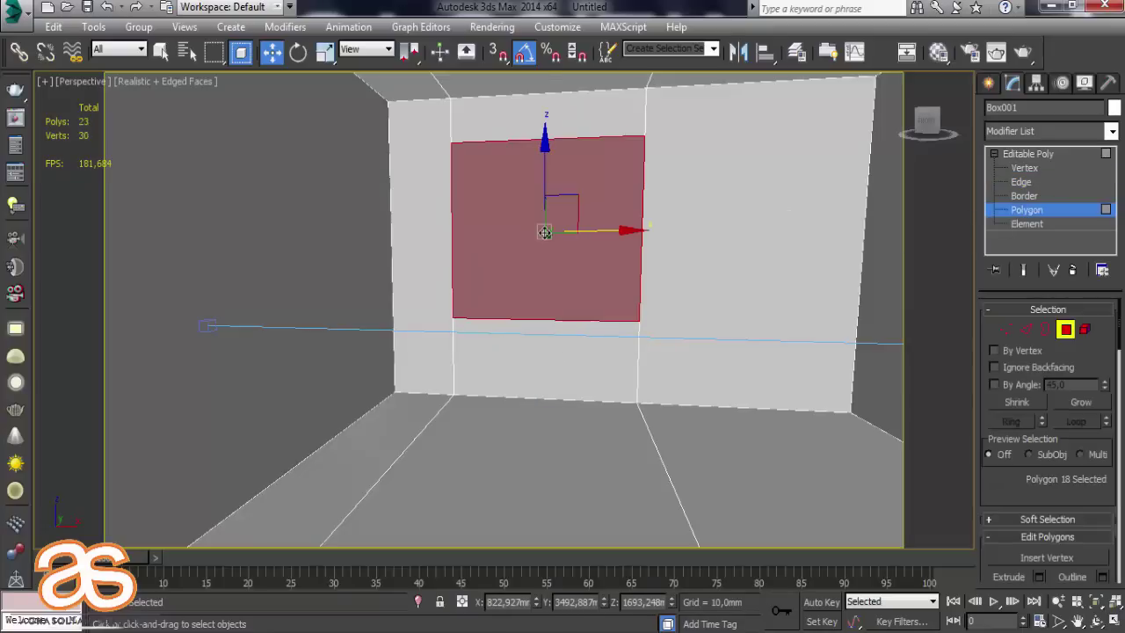
pyautogui.moveTo(712, 324)
pyautogui.keyDown('alt'); pyautogui.mouseDown(button='middle')
pyautogui.moveTo(641, 314)
pyautogui.moveTo(630, 299)
pyautogui.moveTo(843, 375)
pyautogui.mouseUp(button='middle'); pyautogui.keyUp('alt')
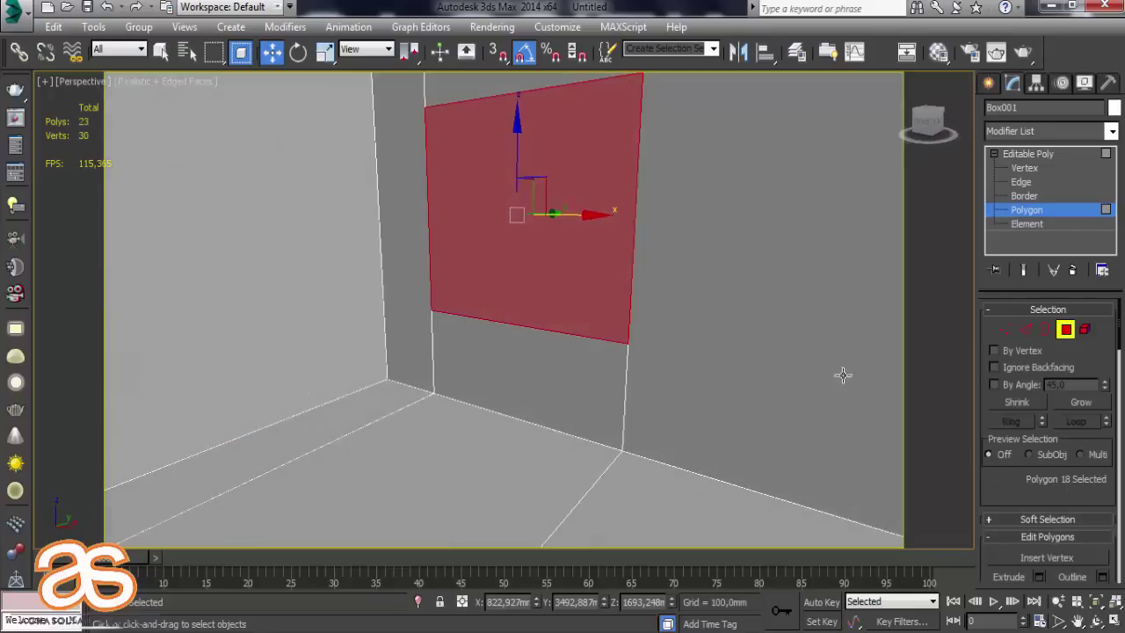
# Extrude the window panel outward with a 300 mm height.
pyautogui.click(1039, 575)
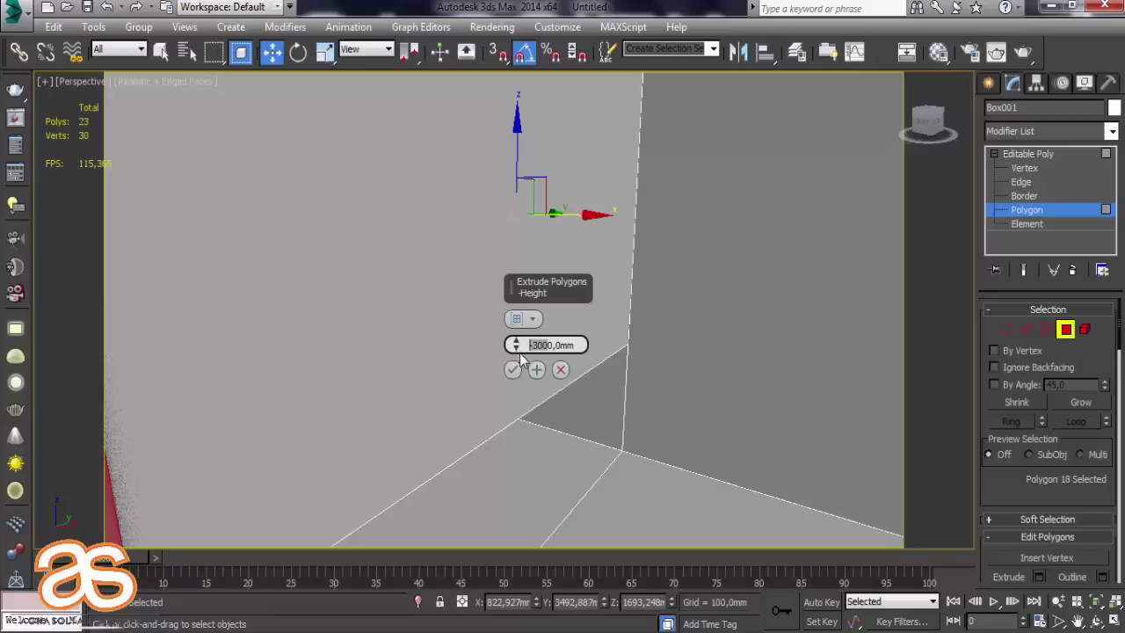
pyautogui.write('100')
pyautogui.click(539, 374)
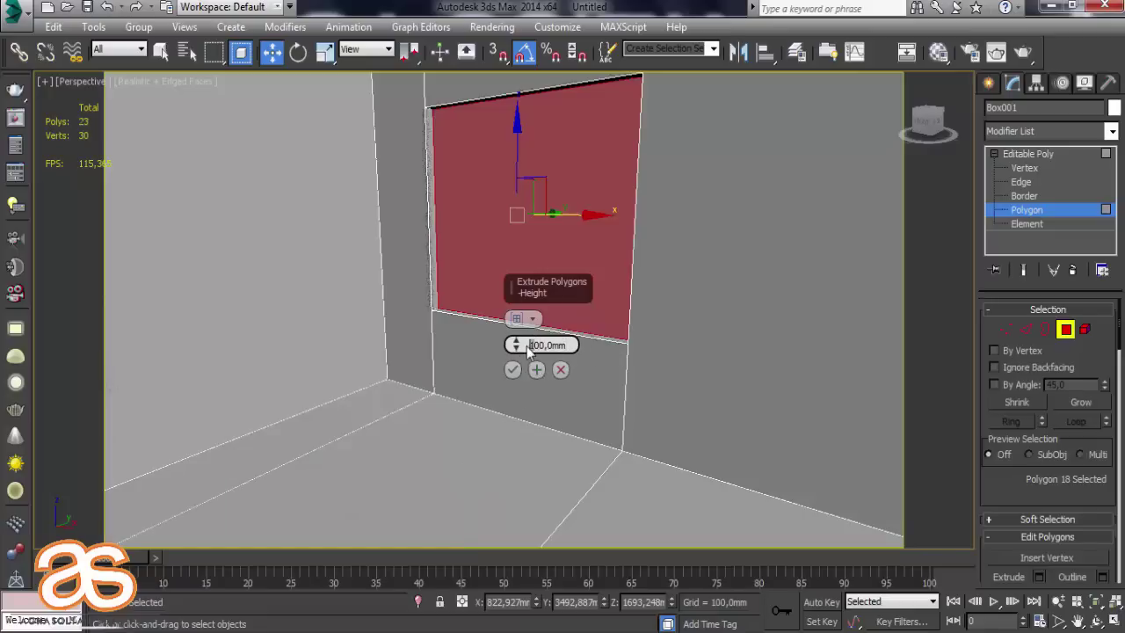
pyautogui.write('200')
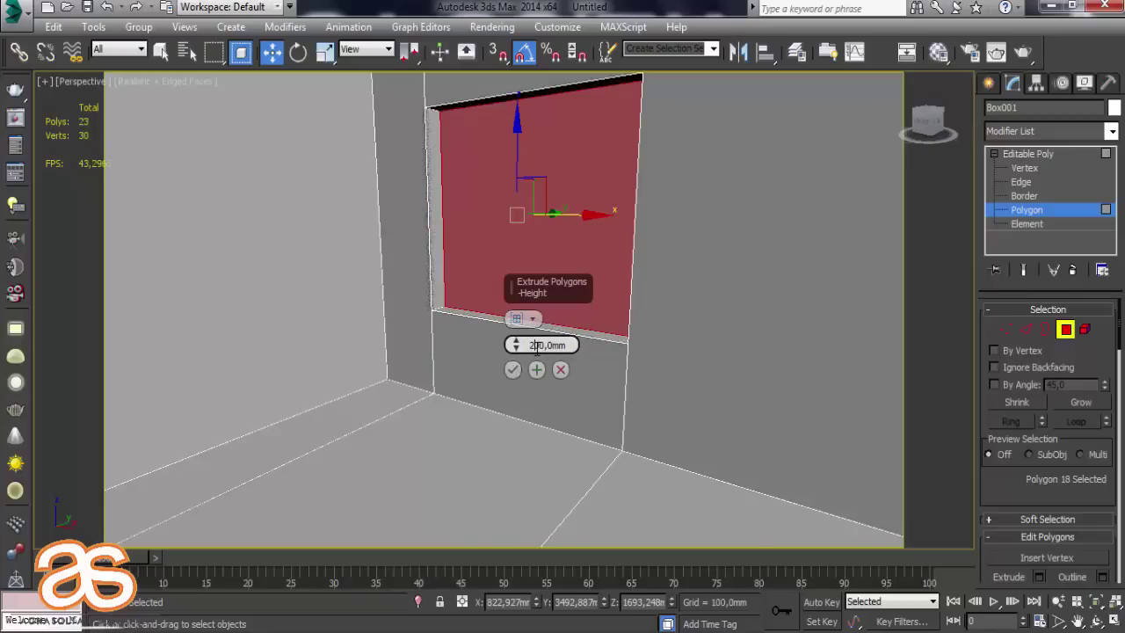
pyautogui.write('250')
pyautogui.press('Return')
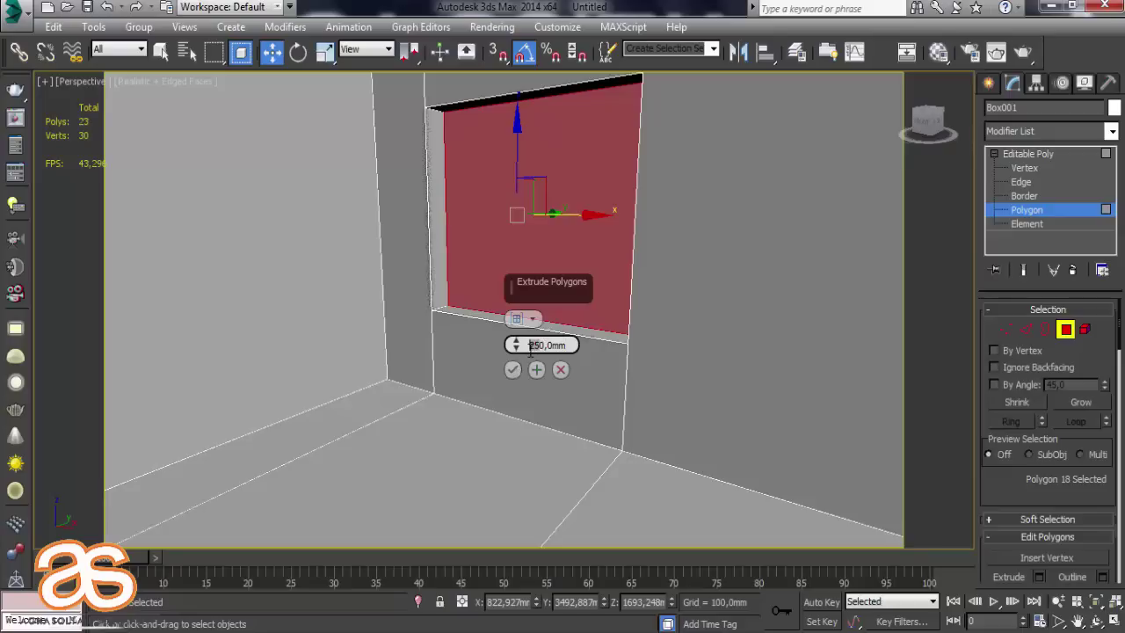
pyautogui.press('BackSpace')
pyautogui.press('BackSpace')
pyautogui.write('30')
pyautogui.press('Return')
pyautogui.click(513, 371)
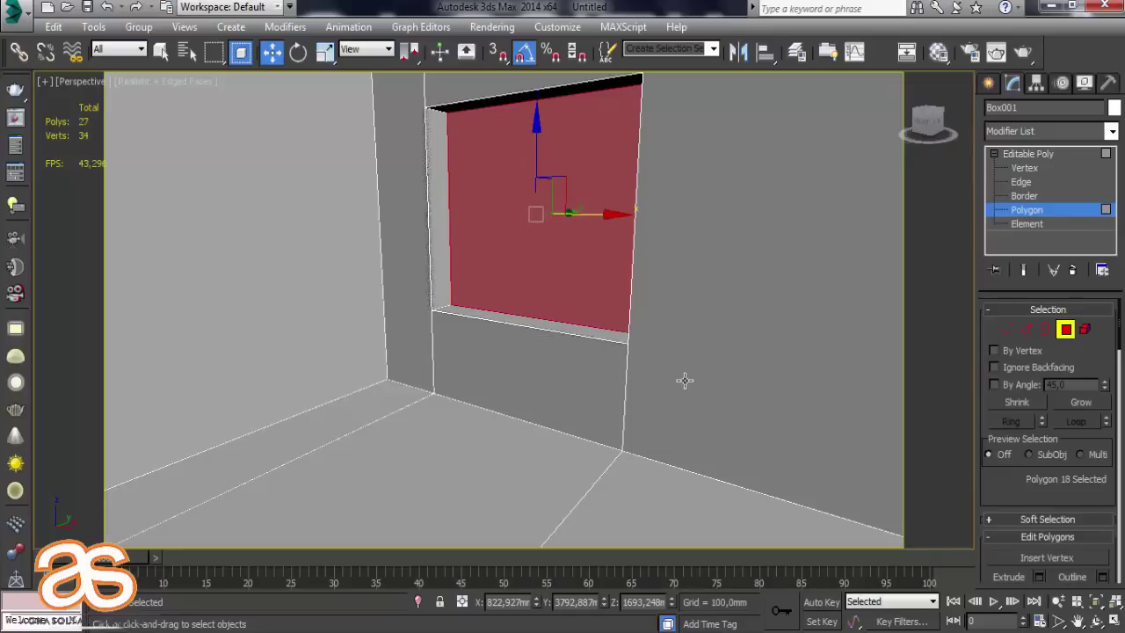
pyautogui.moveTo(685, 380)
pyautogui.keyDown('alt'); pyautogui.mouseDown(button='middle')
pyautogui.moveTo(528, 382)
pyautogui.moveTo(566, 264)
pyautogui.moveTo(557, 344)
pyautogui.mouseUp(button='middle'); pyautogui.keyUp('alt')
# In Edge mode, select the top and bottom edges of the window block's front face.
pyautogui.click(835, 352)
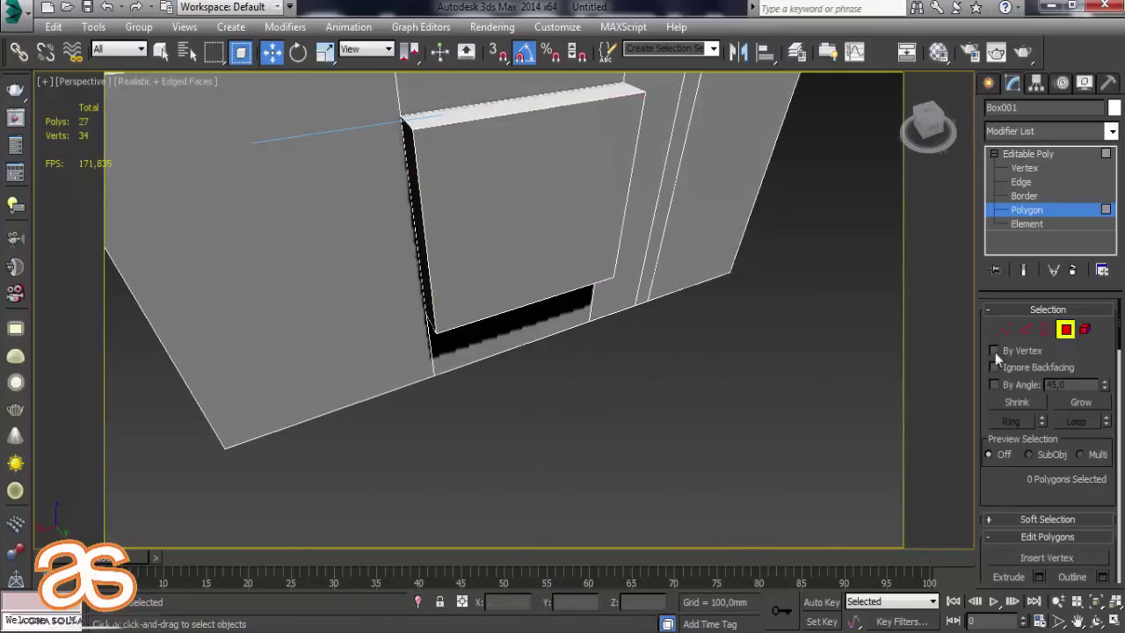
pyautogui.click(1063, 332)
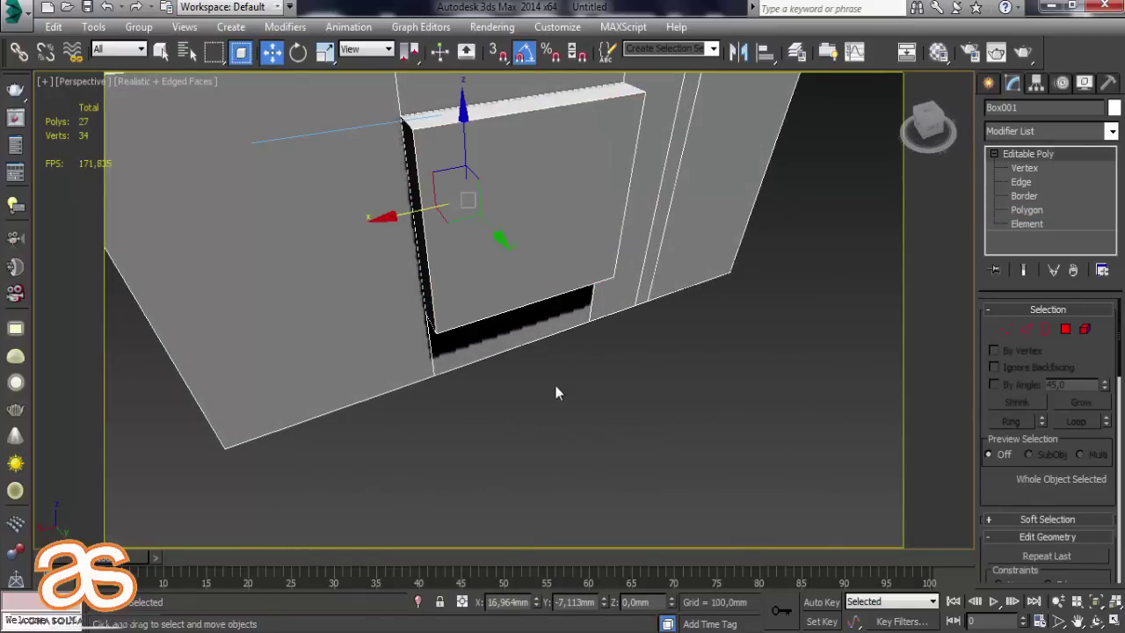
pyautogui.click(1022, 330)
pyautogui.click(579, 290)
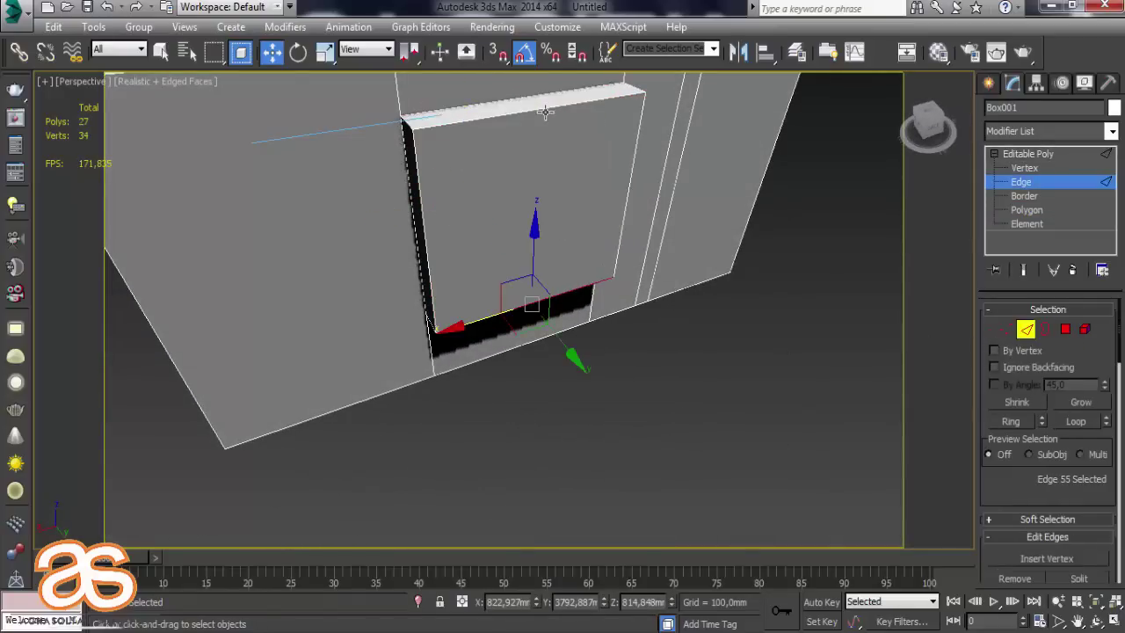
pyautogui.keyDown('ctrl'); pyautogui.click(545, 112); pyautogui.keyUp('ctrl')
pyautogui.keyDown('alt'); pyautogui.moveTo(557, 195); pyautogui.dragTo(638, 377, button='middle'); pyautogui.keyUp('alt')
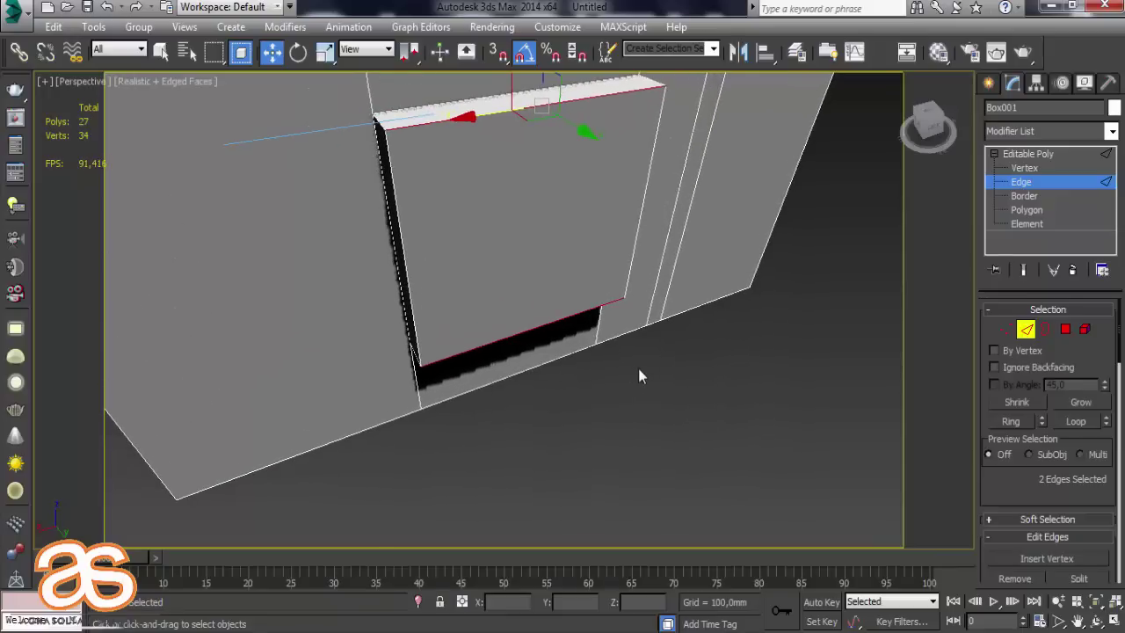
pyautogui.scroll(2, 638, 376)
pyautogui.scroll(2, 615, 340)
pyautogui.scroll(1, 615, 339)
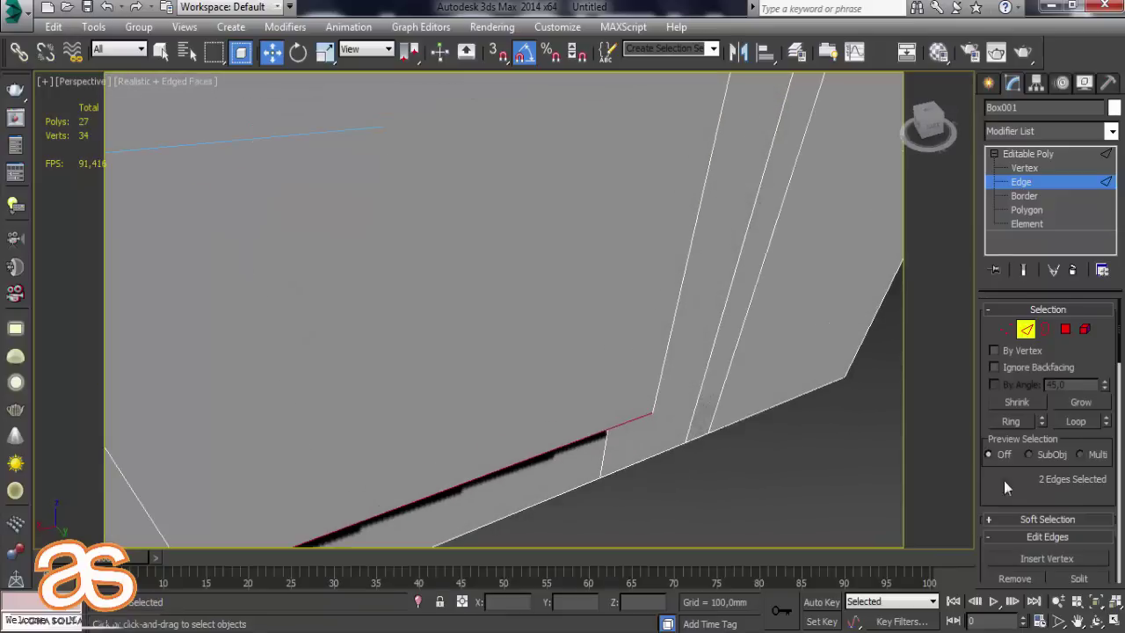
pyautogui.scroll(-2, 793, 435)
pyautogui.moveTo(1011, 491); pyautogui.dragTo(1012, 424)
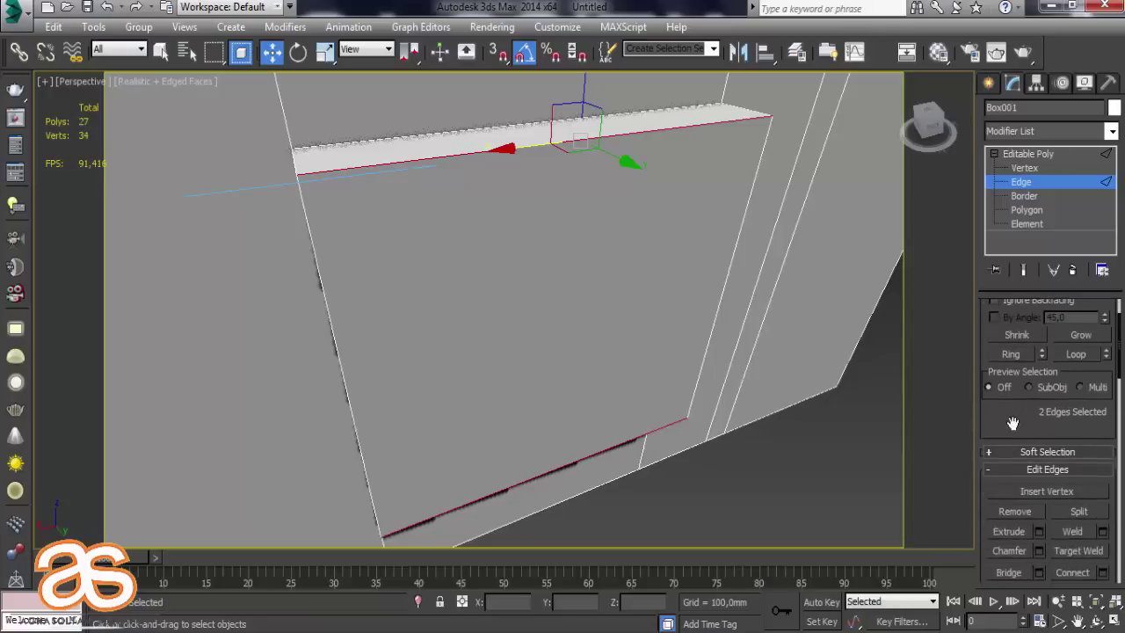
# Connect the two edges with 2 segments, Pinch 0 and Slide 0, making three equal panels.
pyautogui.click(1040, 533)
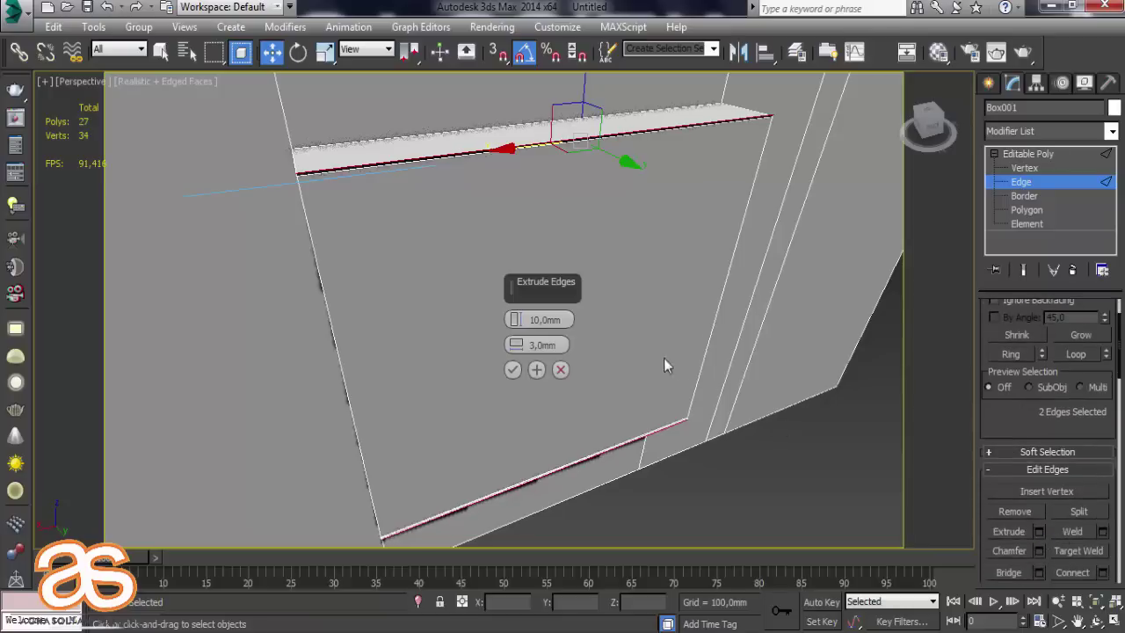
pyautogui.click(560, 369)
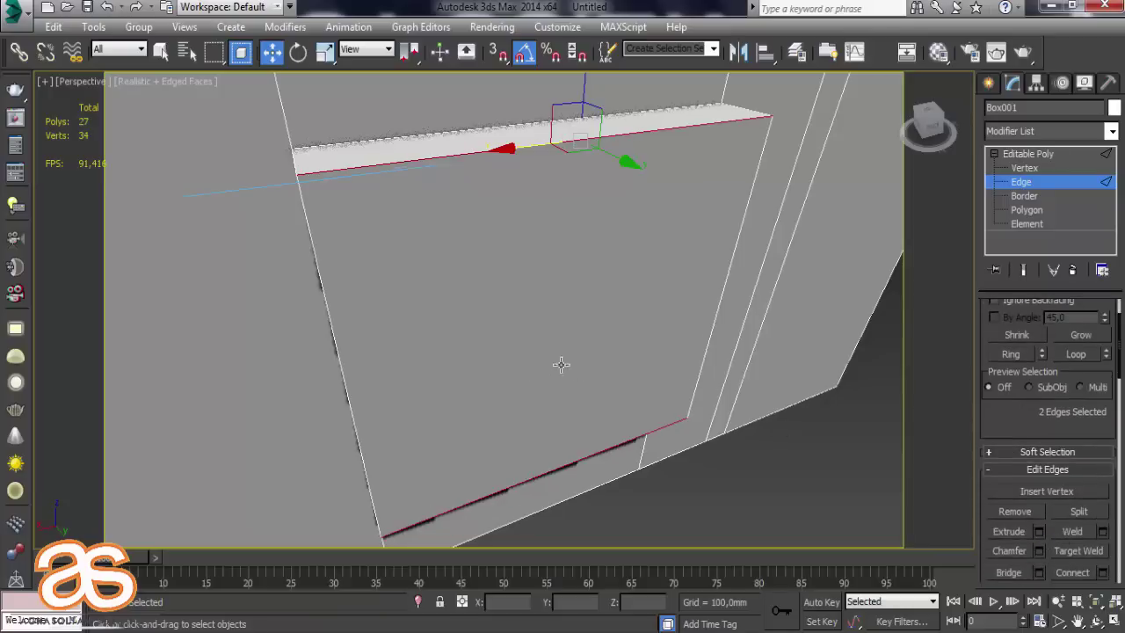
pyautogui.click(1102, 573)
pyautogui.keyDown('alt'); pyautogui.moveTo(770, 403); pyautogui.dragTo(693, 359, button='middle'); pyautogui.keyUp('alt')
pyautogui.click(533, 370)
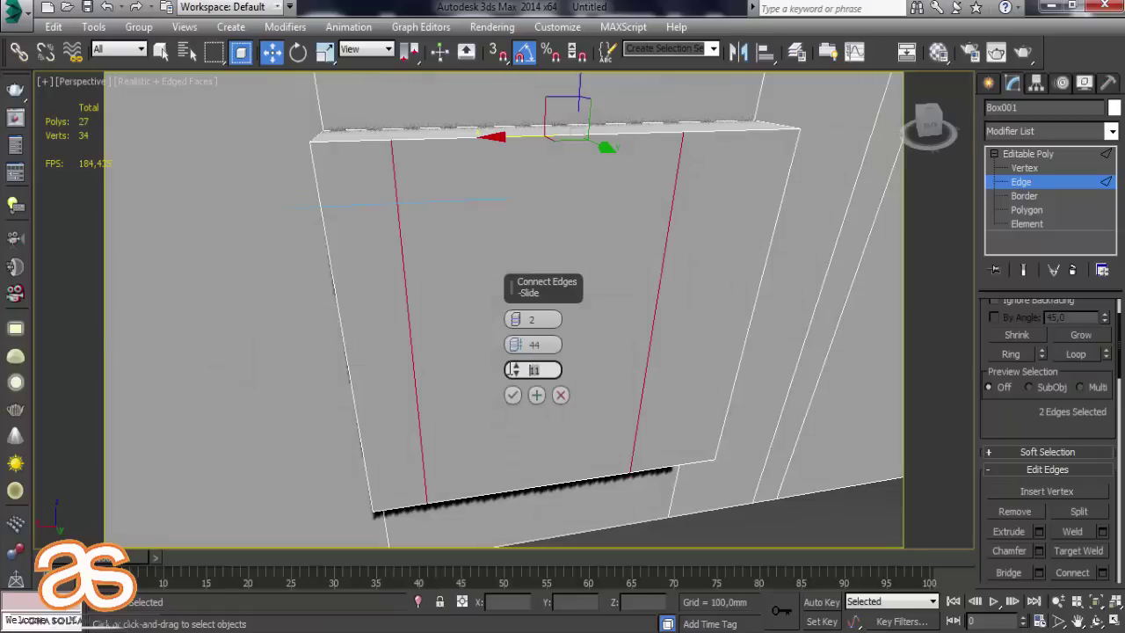
pyautogui.click(536, 344)
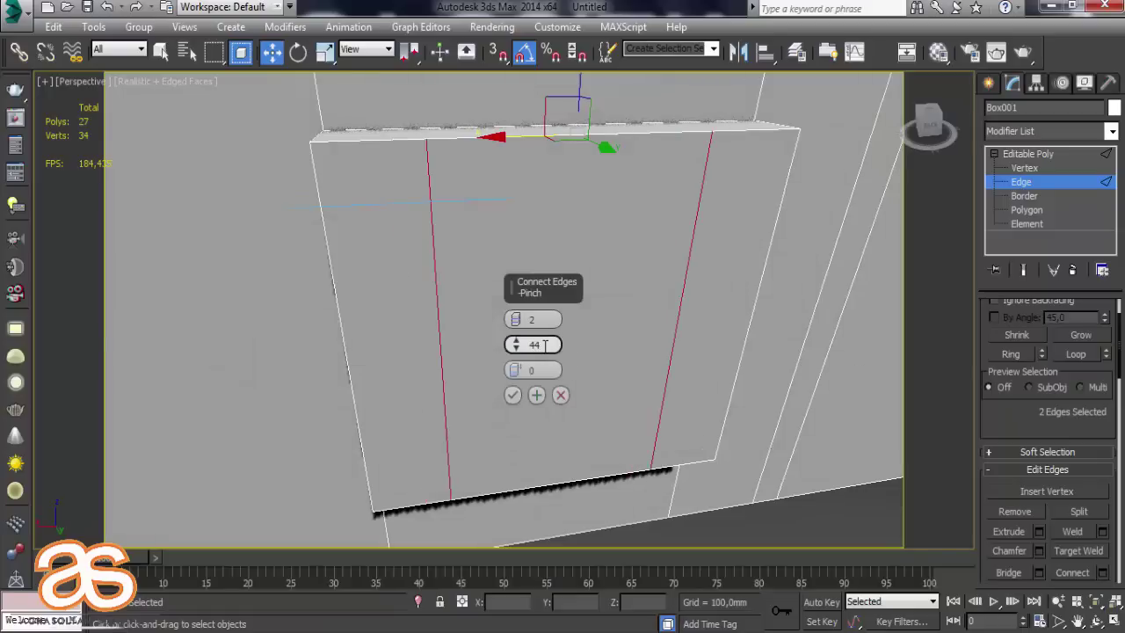
pyautogui.write('0')
pyautogui.click(544, 364)
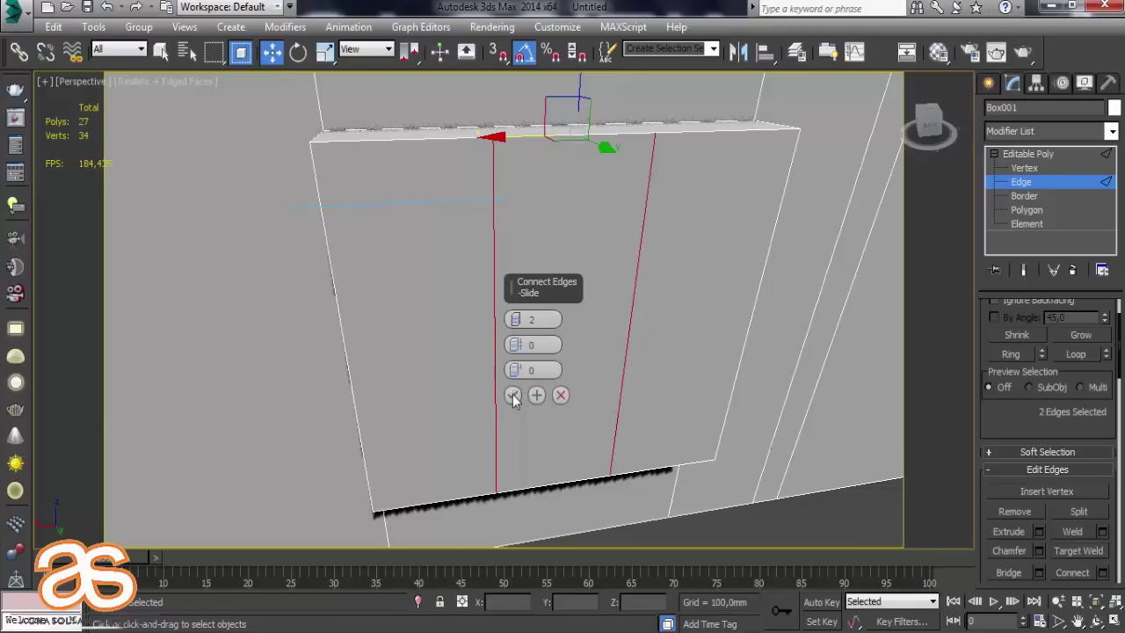
pyautogui.click(513, 395)
pyautogui.click(1027, 209)
# Inset the three front panels by polygon, about 46 mm, and delete them to open the panes.
pyautogui.click(678, 246)
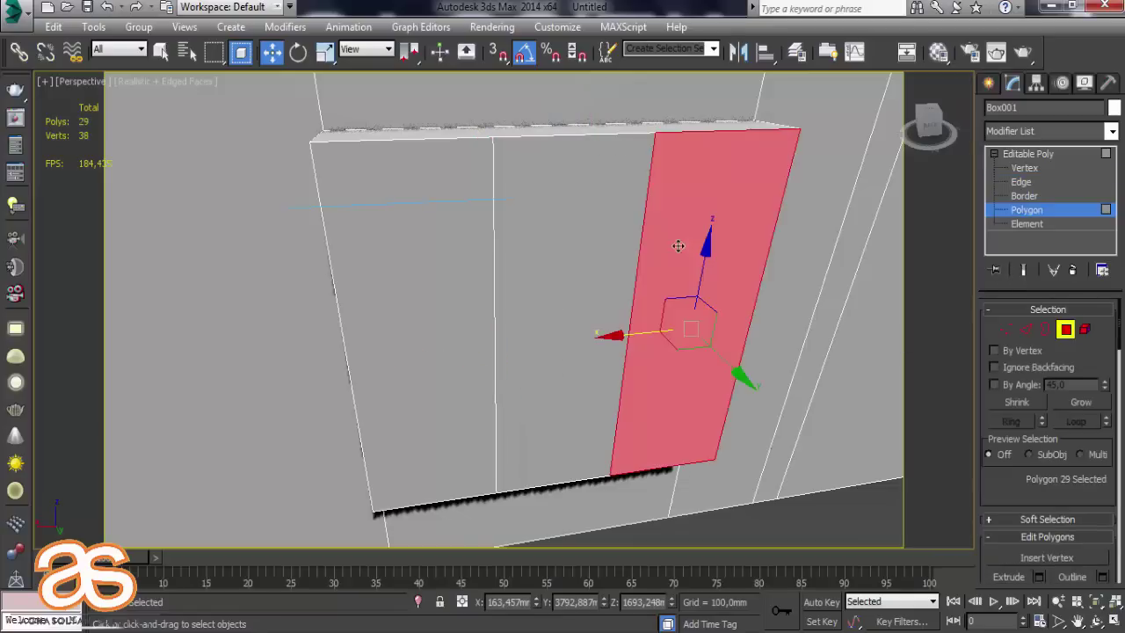
pyautogui.keyDown('ctrl'); pyautogui.click(557, 255); pyautogui.keyUp('ctrl')
pyautogui.keyDown('ctrl'); pyautogui.click(432, 272); pyautogui.keyUp('ctrl')
pyautogui.scroll(-3, 1001, 490)
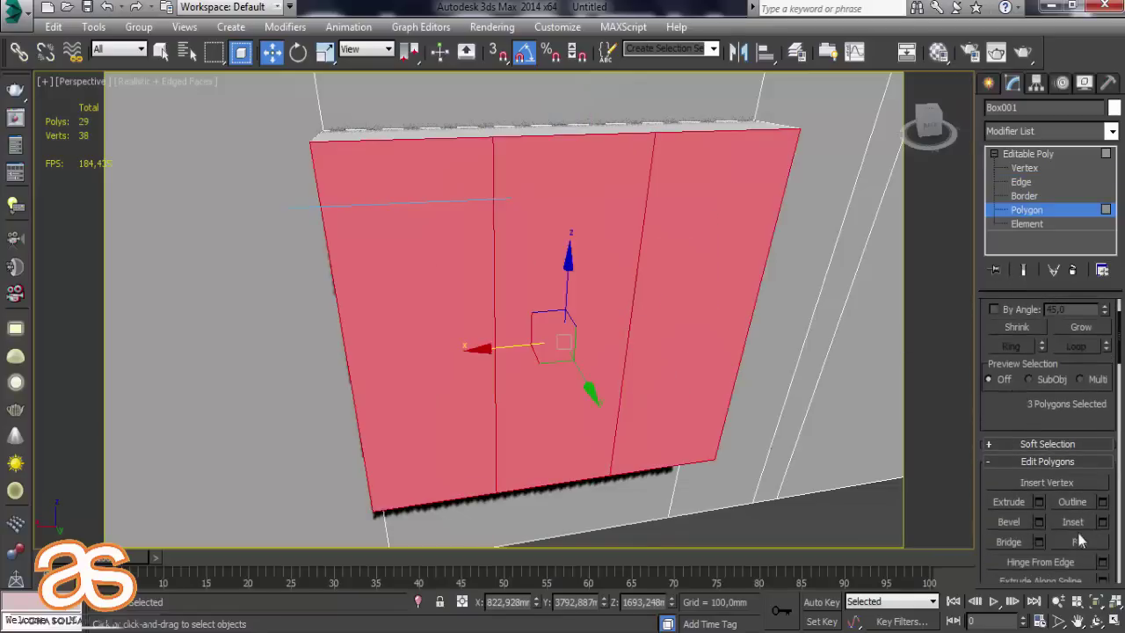
pyautogui.click(1103, 521)
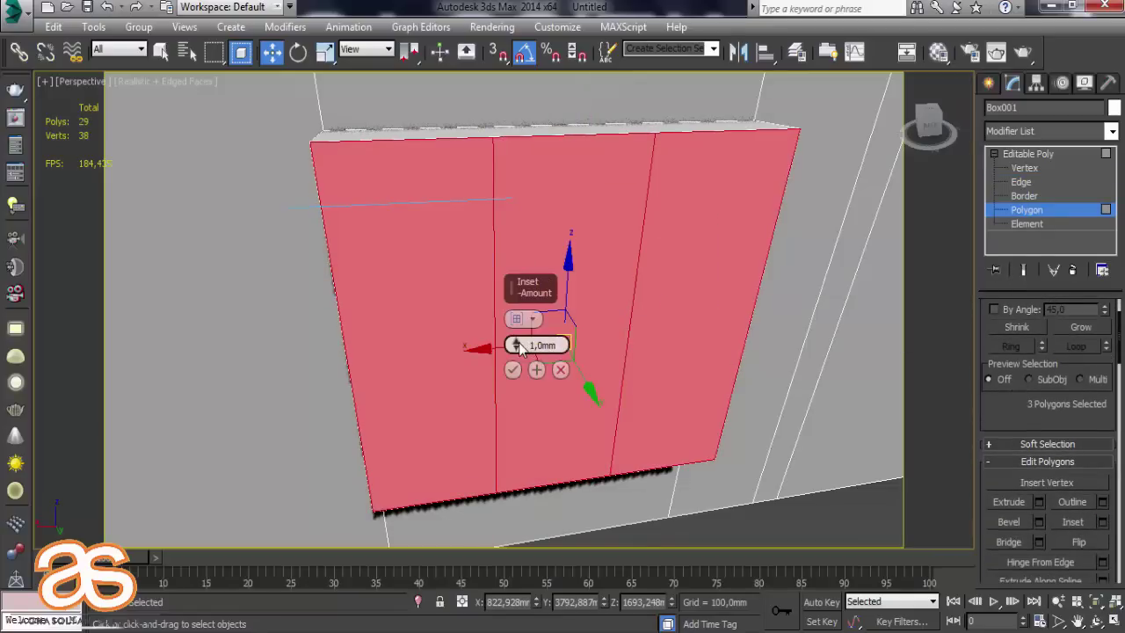
pyautogui.moveTo(520, 349); pyautogui.dragTo(518, 330)
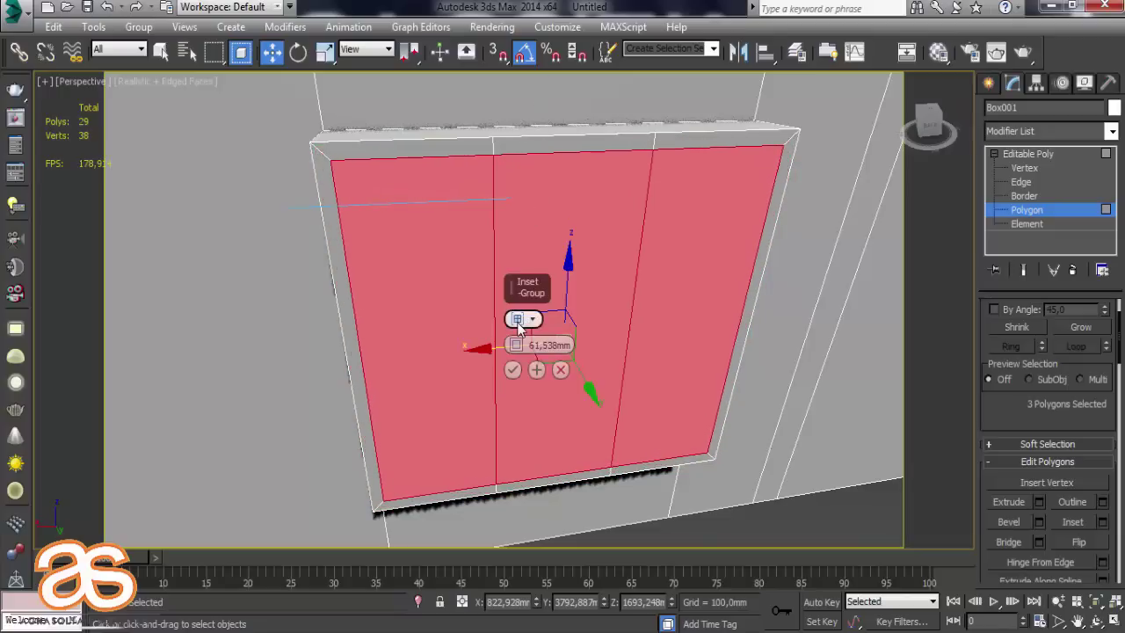
pyautogui.click(518, 320)
pyautogui.moveTo(516, 344)
pyautogui.mouseDown()
pyautogui.moveTo(517, 322)
pyautogui.moveTo(514, 372)
pyautogui.mouseUp()
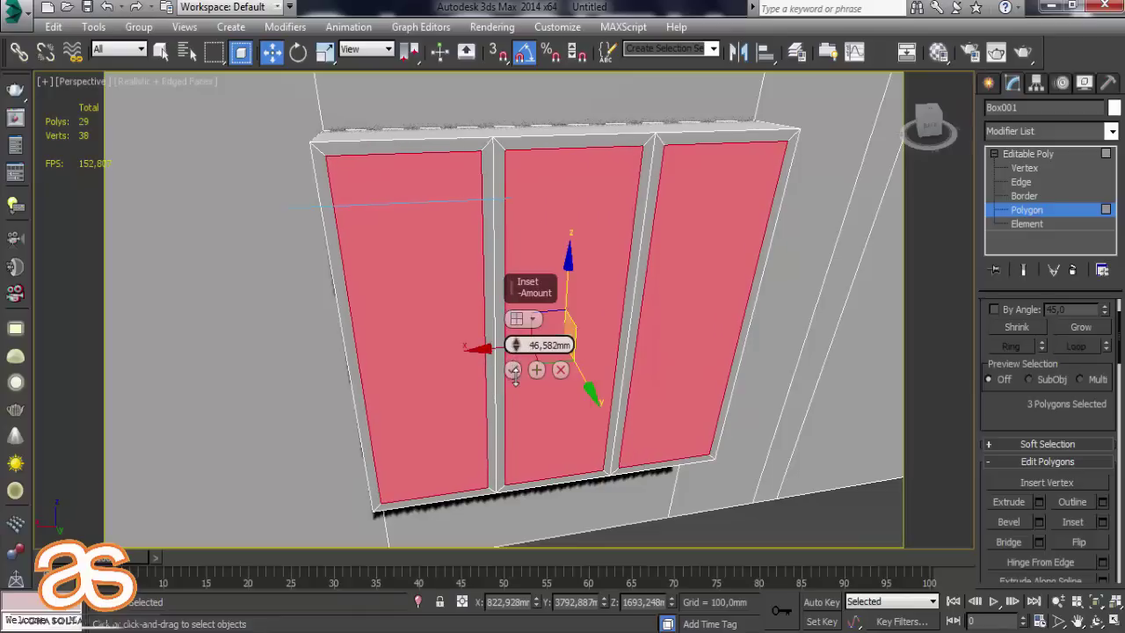
pyautogui.click(514, 370)
pyautogui.press('Delete')
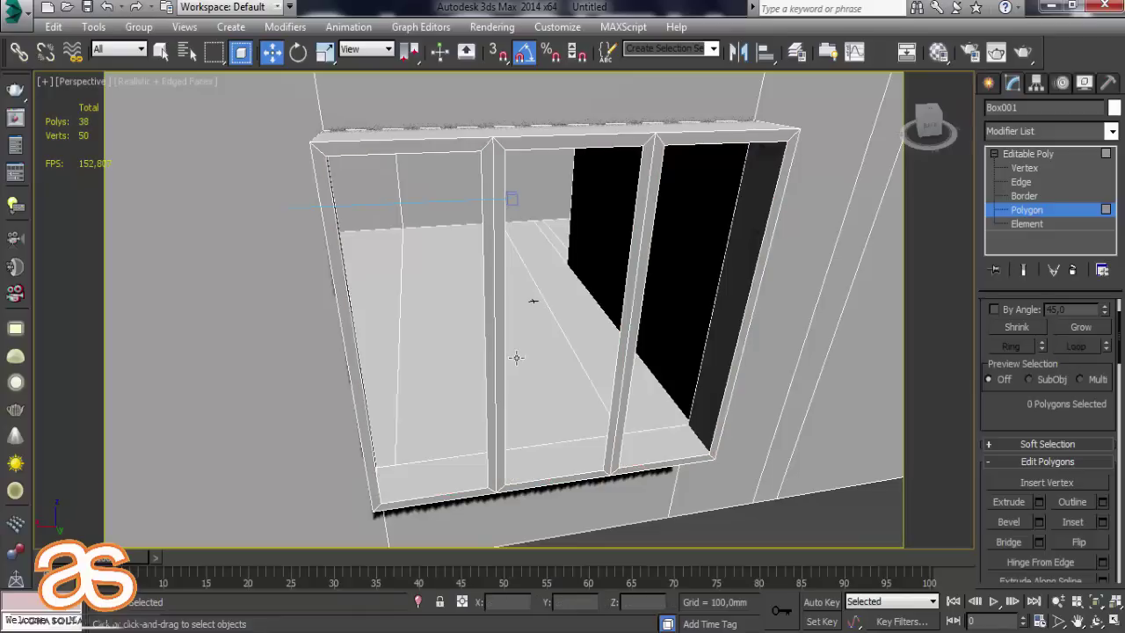
# Select all the frame polygons: mullions, top and bottom rails, and both jambs.
pyautogui.click(494, 323)
pyautogui.keyDown('ctrl'); pyautogui.click(500, 303); pyautogui.keyUp('ctrl')
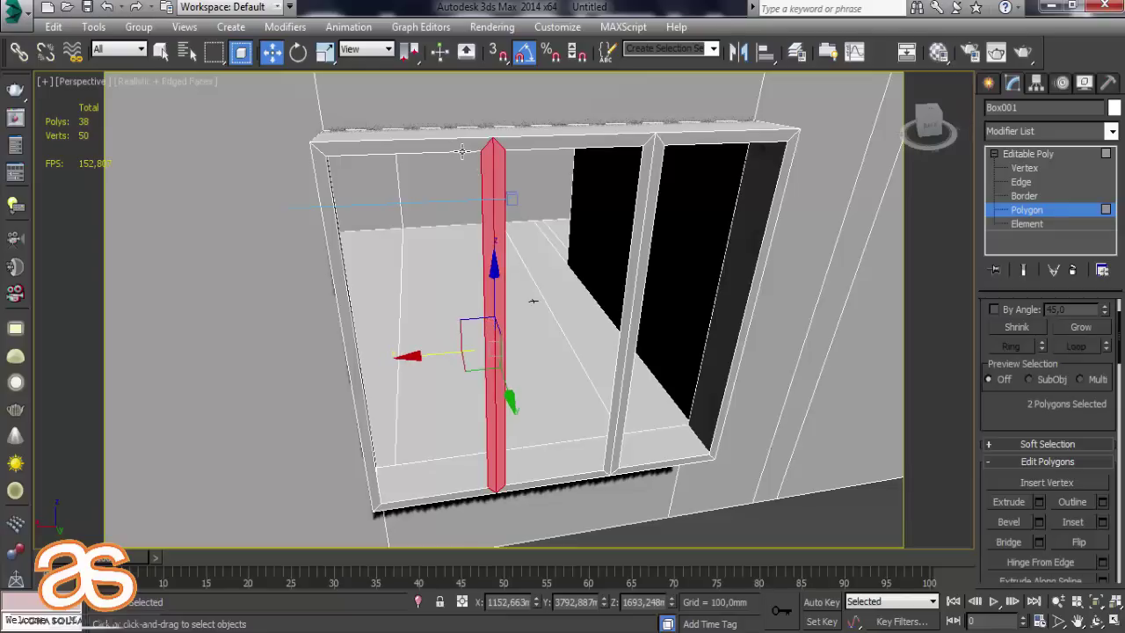
pyautogui.keyDown('ctrl'); pyautogui.click(492, 146); pyautogui.keyUp('ctrl')
pyautogui.keyDown('ctrl'); pyautogui.click(496, 142); pyautogui.keyUp('ctrl')
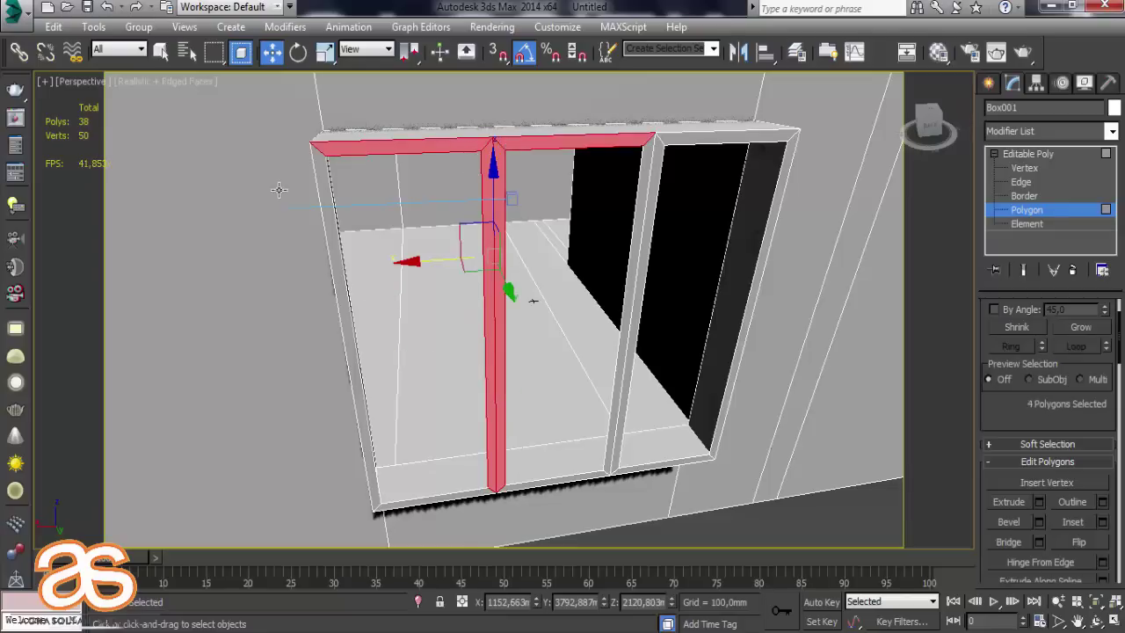
pyautogui.keyDown('ctrl'); pyautogui.click(328, 210); pyautogui.keyUp('ctrl')
pyautogui.keyDown('ctrl'); pyautogui.click(486, 488); pyautogui.keyUp('ctrl')
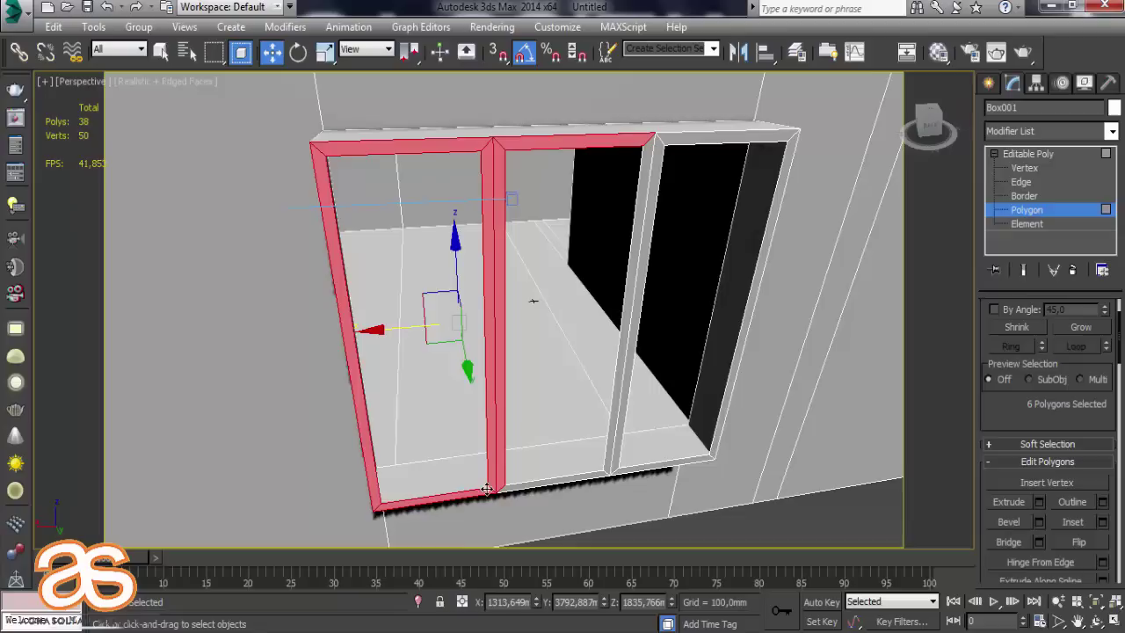
pyautogui.keyDown('ctrl'); pyautogui.click(543, 483); pyautogui.keyUp('ctrl')
pyautogui.keyDown('ctrl'); pyautogui.click(610, 464); pyautogui.keyUp('ctrl')
pyautogui.keyDown('ctrl'); pyautogui.click(617, 466); pyautogui.keyUp('ctrl')
pyautogui.keyDown('ctrl'); pyautogui.click(628, 469); pyautogui.keyUp('ctrl')
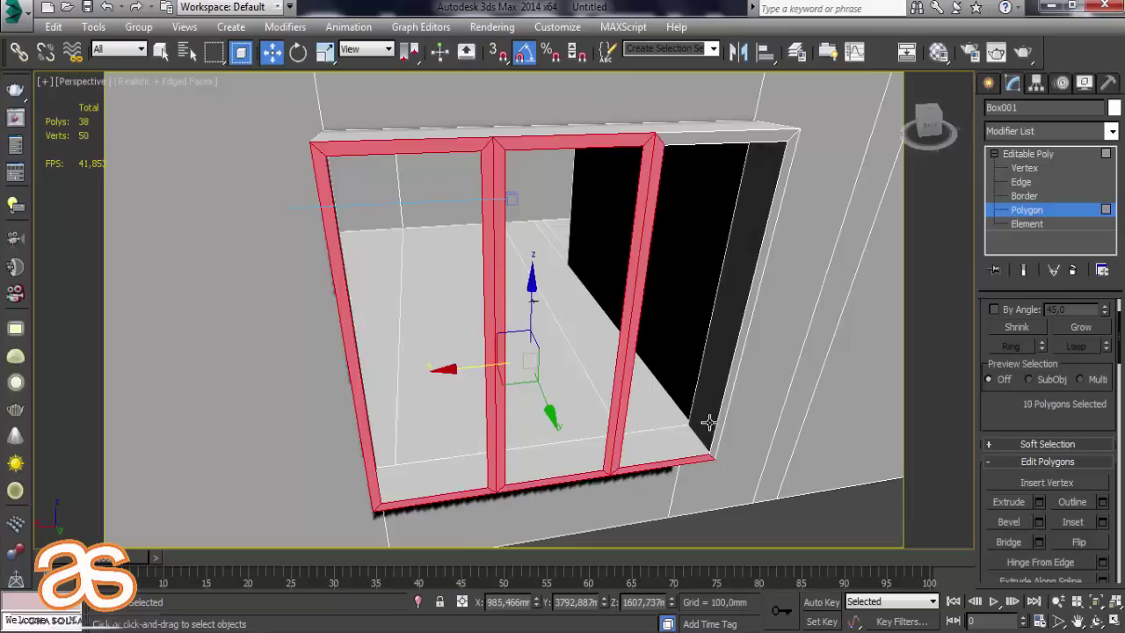
pyautogui.keyDown('ctrl'); pyautogui.click(724, 423); pyautogui.keyUp('ctrl')
pyautogui.keyDown('alt'); pyautogui.click(722, 416); pyautogui.keyUp('alt')
pyautogui.keyDown('ctrl'); pyautogui.click(734, 371); pyautogui.keyUp('ctrl')
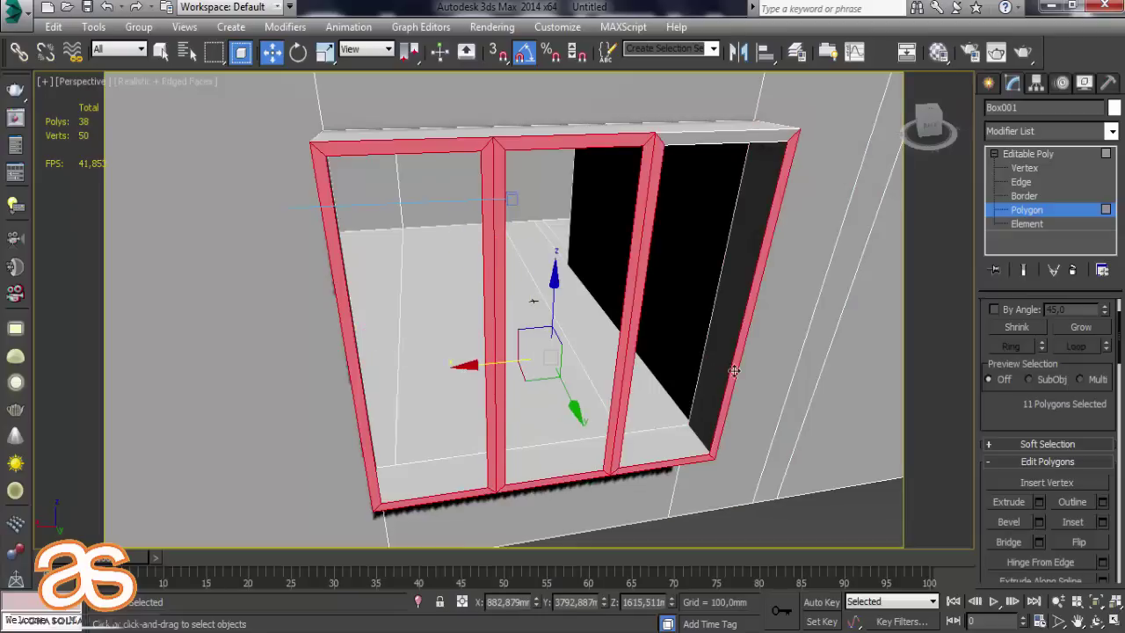
pyautogui.keyDown('ctrl'); pyautogui.click(722, 144); pyautogui.keyUp('ctrl')
pyautogui.keyDown('alt'); pyautogui.moveTo(613, 239); pyautogui.dragTo(834, 229, button='middle'); pyautogui.keyUp('alt')
pyautogui.scroll(3, 525, 379)
pyautogui.moveTo(525, 379); pyautogui.dragTo(550, 310, button='middle')
# Extrude the selected frame faces inward by about 102 mm.
pyautogui.scroll(-3, 520, 244)
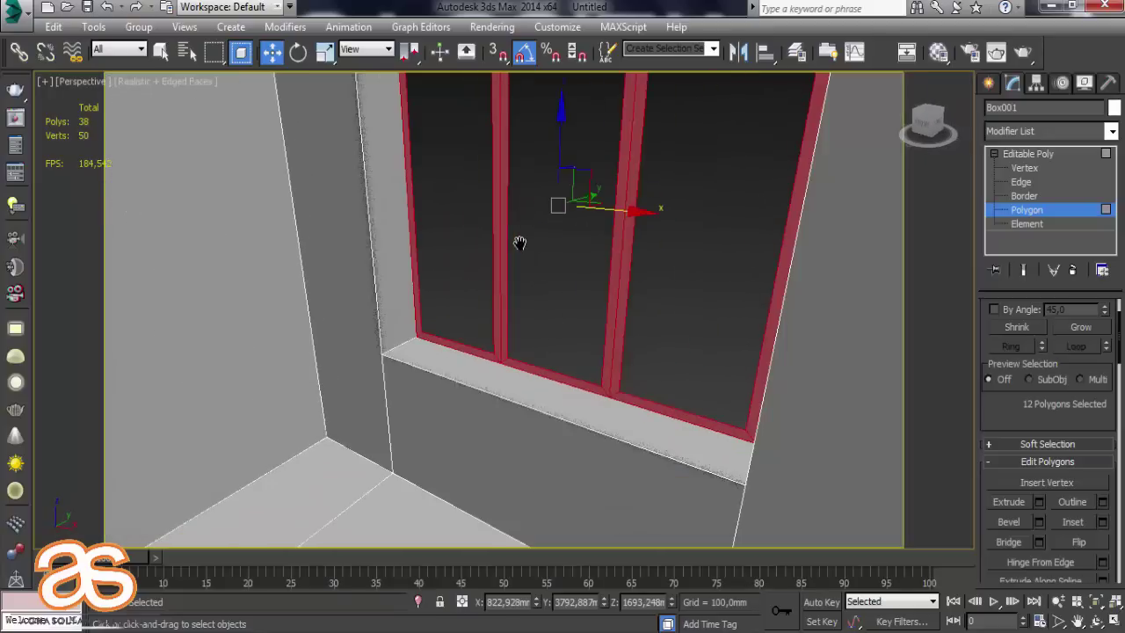
pyautogui.keyDown('alt'); pyautogui.moveTo(520, 244); pyautogui.dragTo(525, 246, button='middle'); pyautogui.keyUp('alt')
pyautogui.scroll(2, 831, 413)
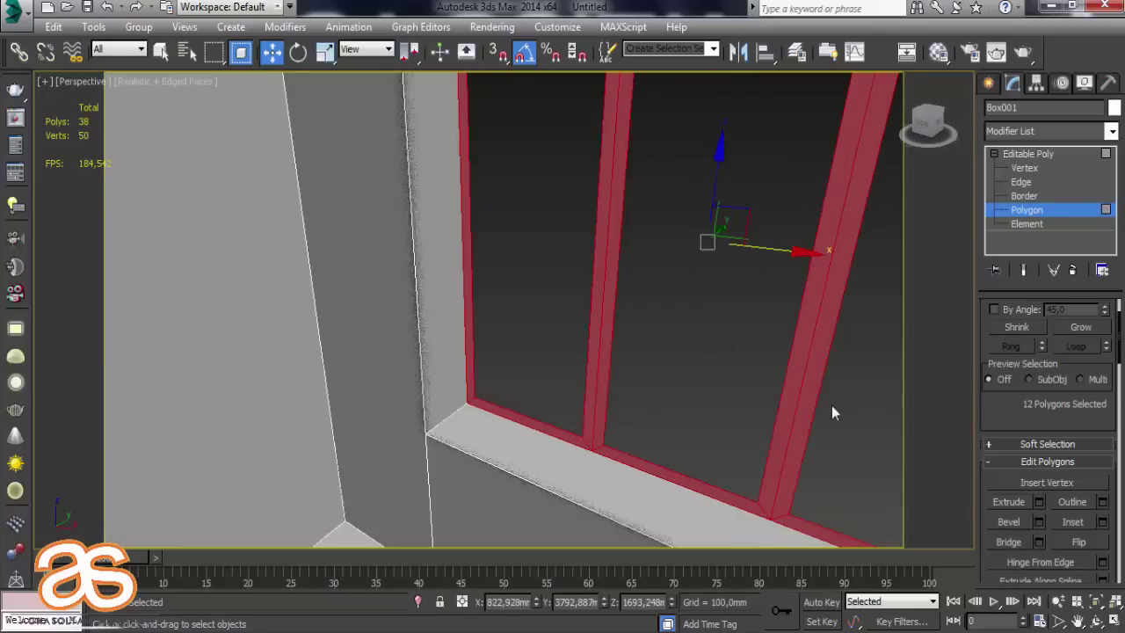
pyautogui.click(1040, 500)
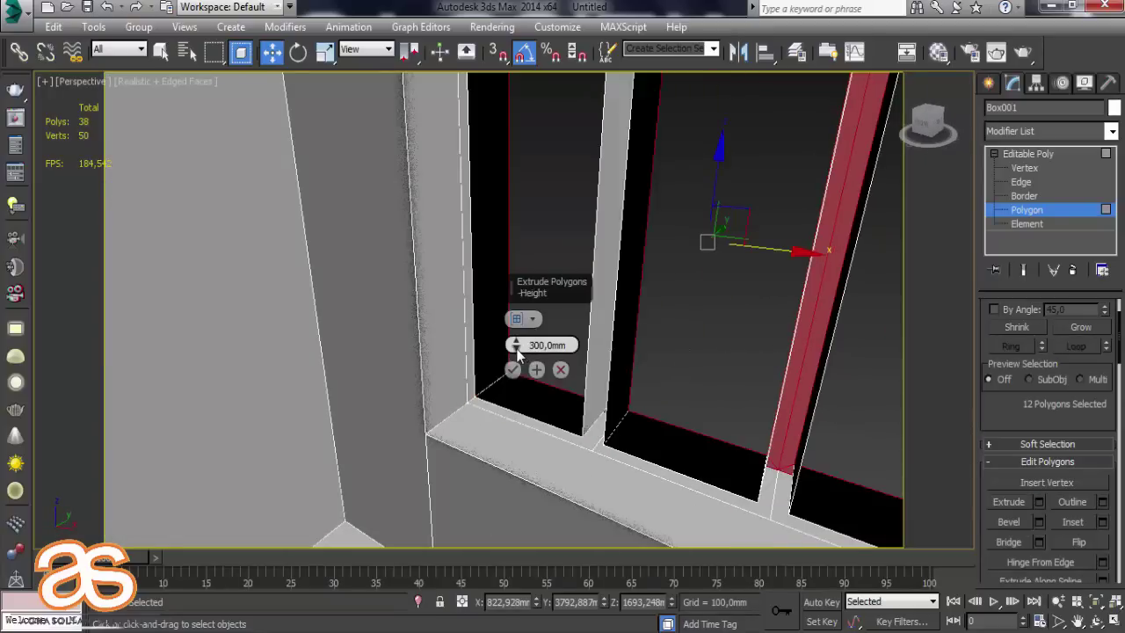
pyautogui.moveTo(517, 348); pyautogui.dragTo(516, 413)
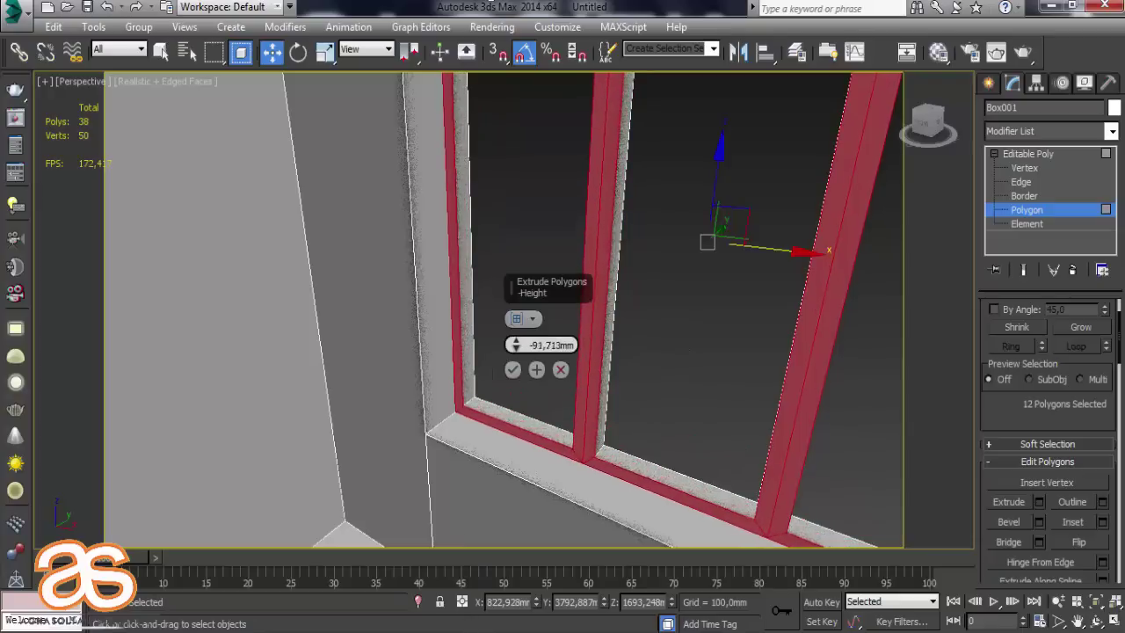
pyautogui.moveTo(516, 345); pyautogui.dragTo(516, 378)
pyautogui.scroll(-2, 541, 434)
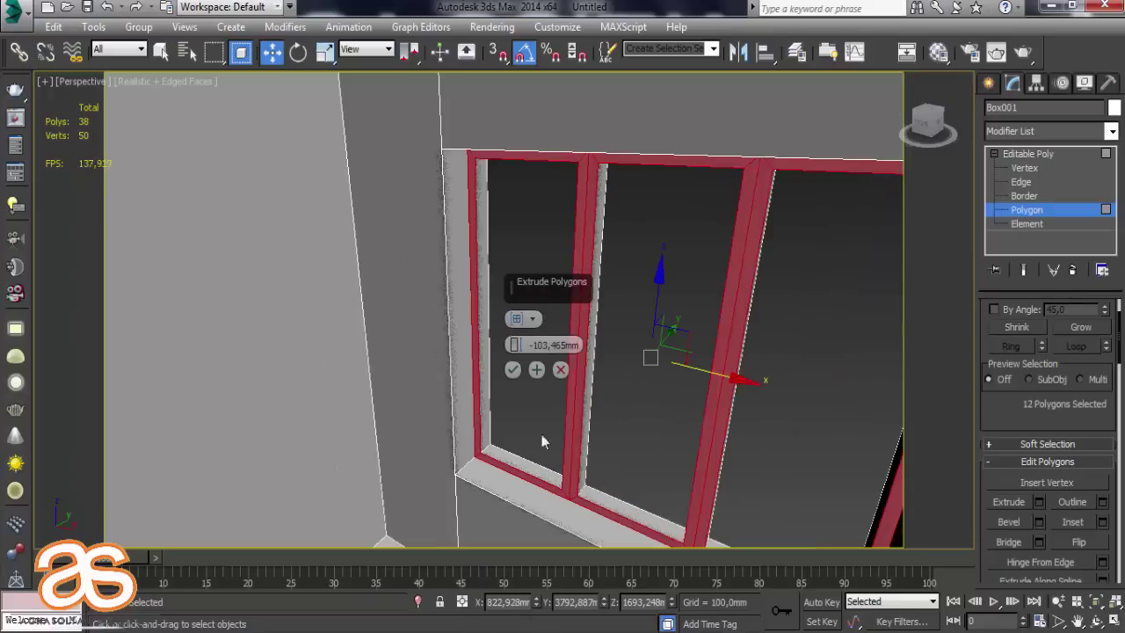
pyautogui.click(513, 370)
# Select the four frame faces around one pane: mullion, sill, right jamb and top rail.
pyautogui.scroll(2, 572, 441)
pyautogui.scroll(2, 583, 455)
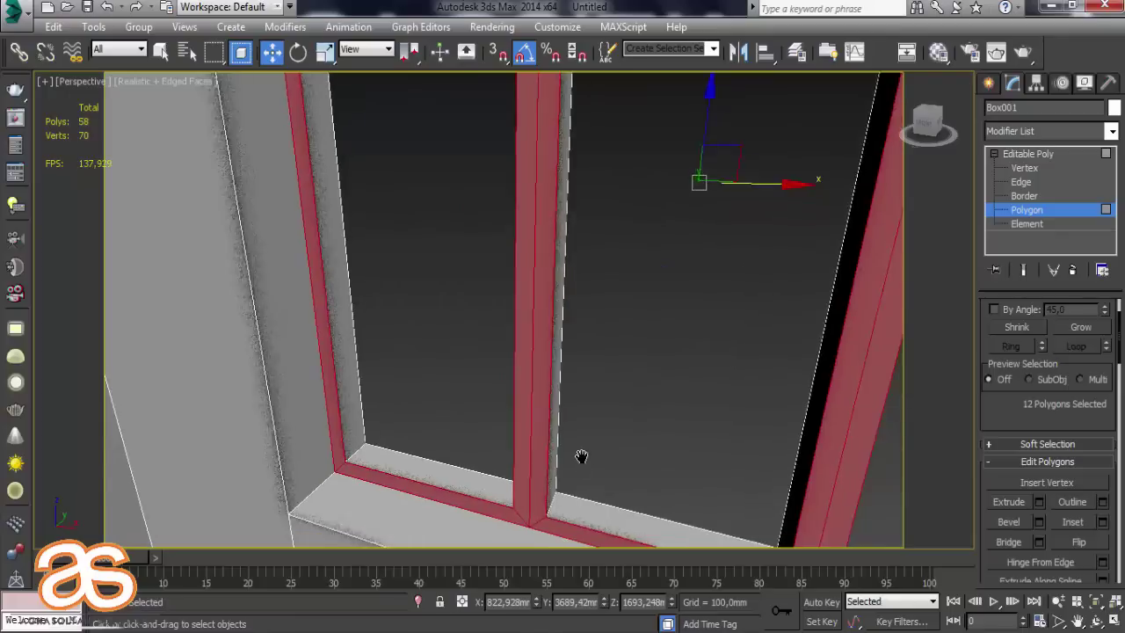
pyautogui.scroll(2, 477, 445)
pyautogui.click(475, 438)
pyautogui.keyDown('ctrl'); pyautogui.click(509, 466); pyautogui.keyUp('ctrl')
pyautogui.moveTo(663, 446)
pyautogui.keyDown('alt'); pyautogui.mouseDown(button='middle')
pyautogui.moveTo(704, 440)
pyautogui.moveTo(666, 390)
pyautogui.mouseUp(button='middle'); pyautogui.keyUp('alt')
pyautogui.keyDown('ctrl'); pyautogui.click(672, 385); pyautogui.keyUp('ctrl')
pyautogui.scroll(-4, 672, 385)
pyautogui.keyDown('alt'); pyautogui.moveTo(605, 451); pyautogui.dragTo(598, 371, button='middle'); pyautogui.keyUp('alt')
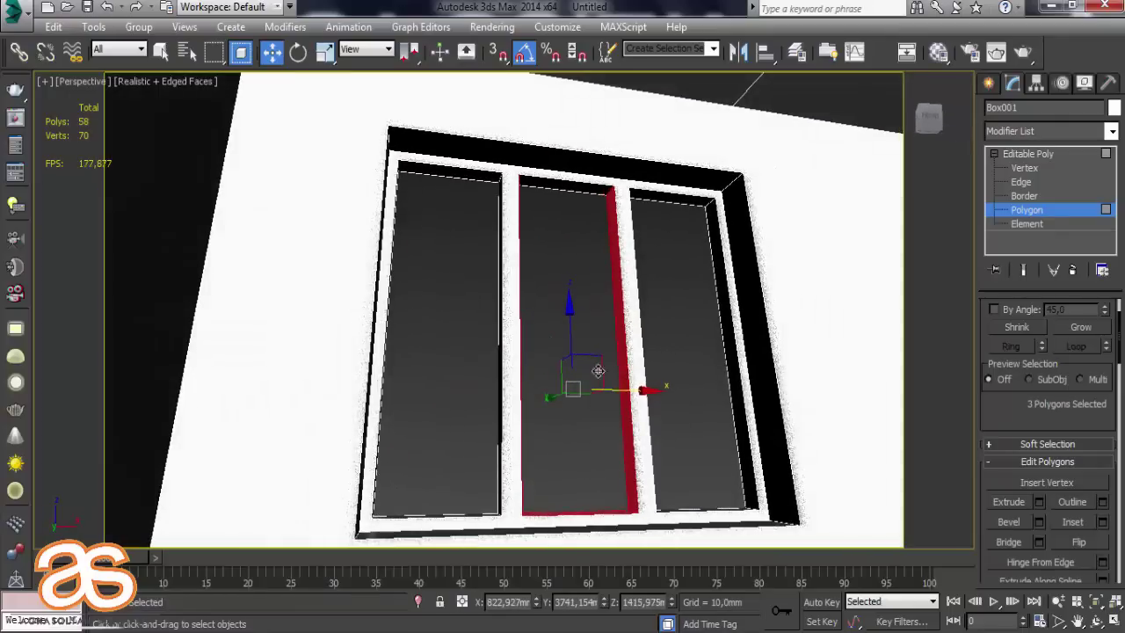
pyautogui.keyDown('ctrl'); pyautogui.click(595, 191); pyautogui.keyUp('ctrl')
pyautogui.moveTo(590, 242)
pyautogui.keyDown('alt'); pyautogui.mouseDown(button='middle')
pyautogui.moveTo(533, 276)
pyautogui.moveTo(552, 397)
pyautogui.moveTo(493, 191)
pyautogui.moveTo(482, 297)
pyautogui.mouseUp(button='middle'); pyautogui.keyUp('alt')
pyautogui.scroll(3, 553, 397)
pyautogui.scroll(3, 443, 318)
pyautogui.scroll(1, 492, 378)
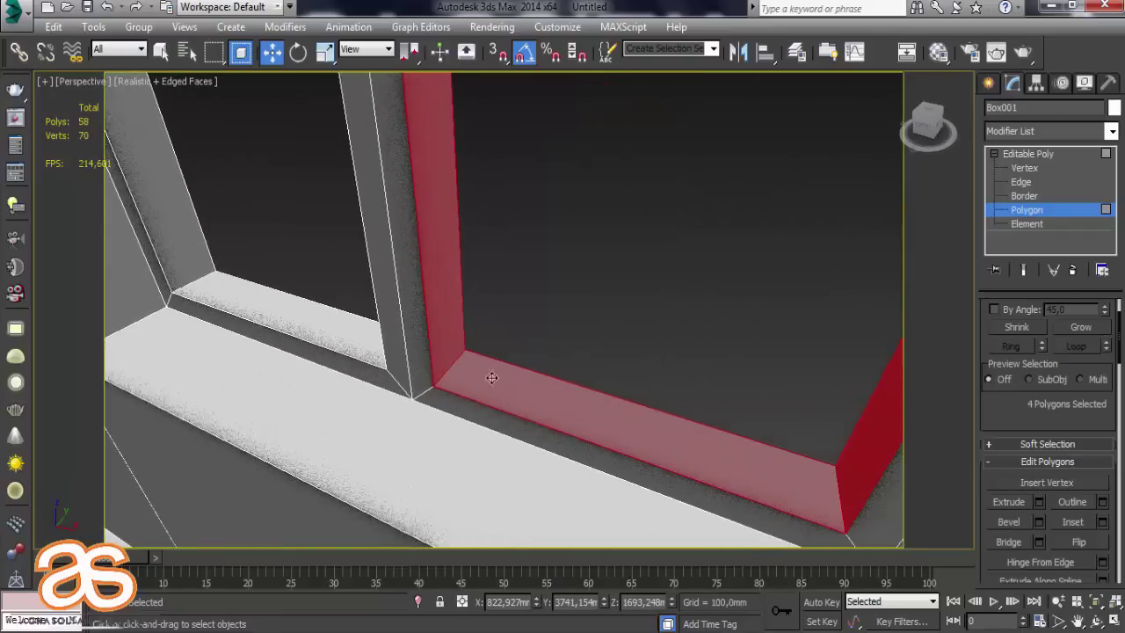
# Inset these four frame polygons and extrude them -103.465 mm inward.
pyautogui.click(1103, 522)
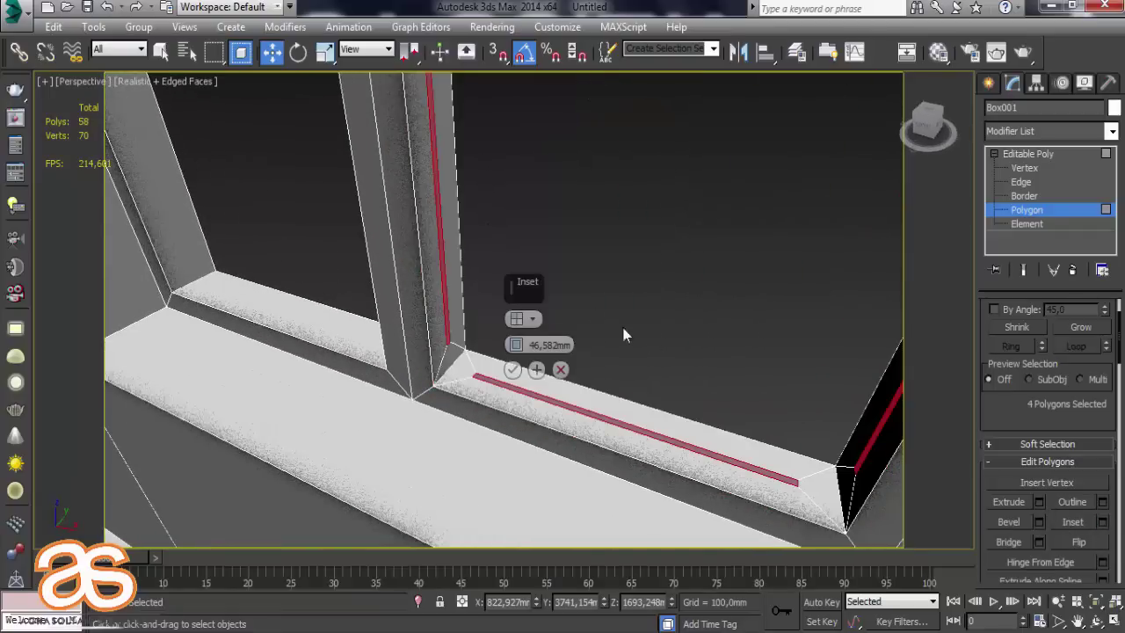
pyautogui.moveTo(516, 345); pyautogui.dragTo(516, 388)
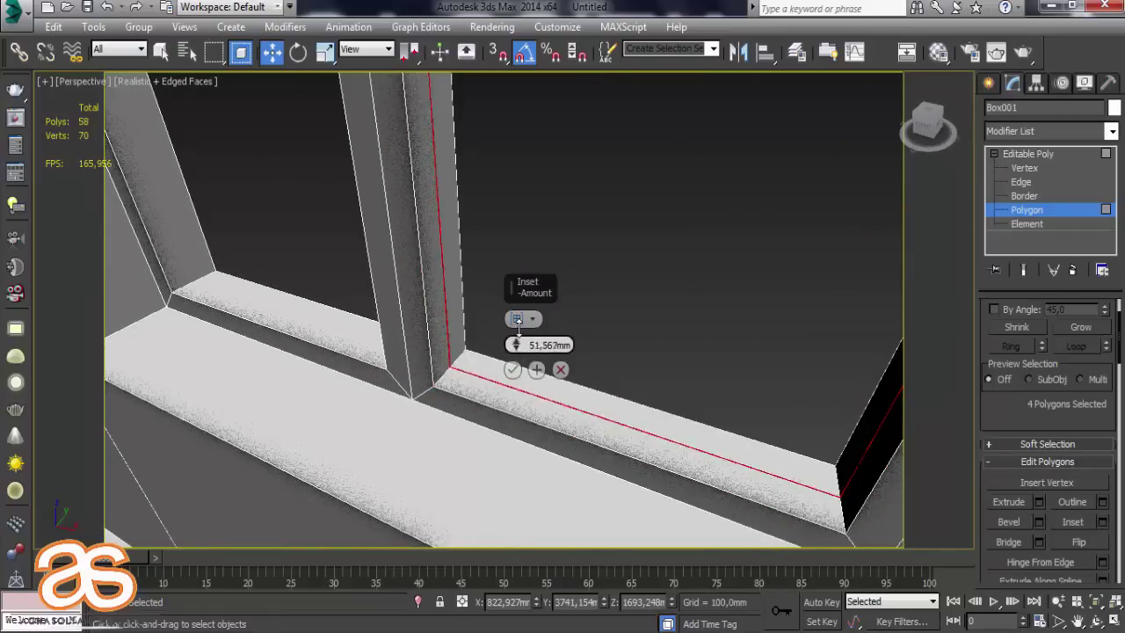
pyautogui.click(513, 370)
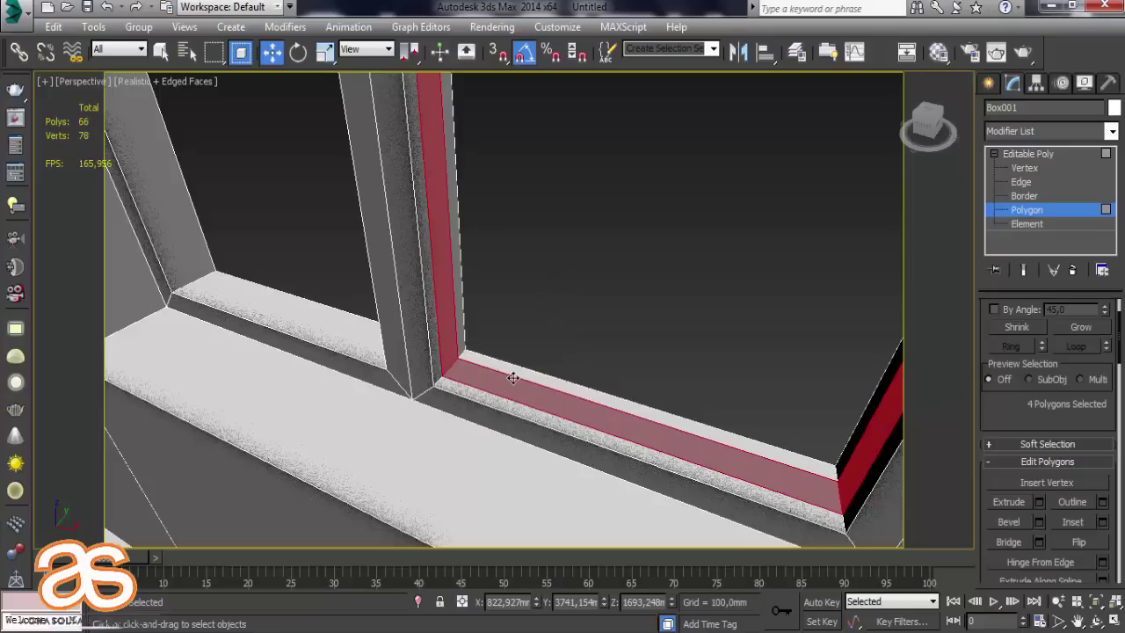
pyautogui.click(1039, 502)
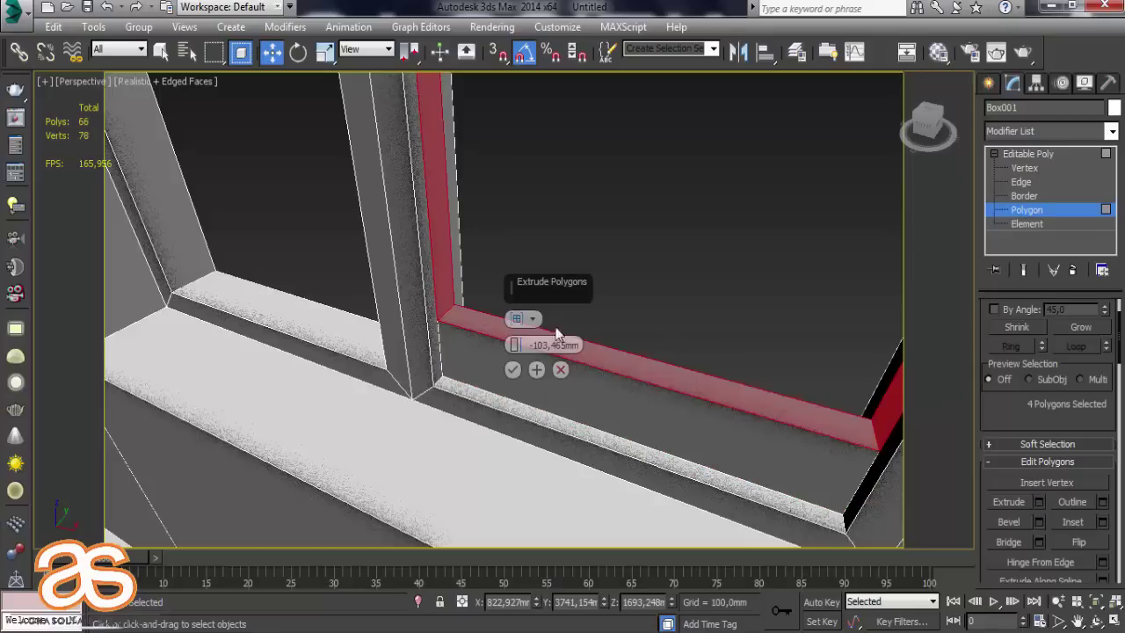
pyautogui.keyDown('alt'); pyautogui.moveTo(522, 327); pyautogui.dragTo(563, 332, button='middle'); pyautogui.keyUp('alt')
pyautogui.moveTo(781, 339)
pyautogui.keyDown('alt'); pyautogui.mouseDown(button='middle')
pyautogui.moveTo(715, 301)
pyautogui.moveTo(697, 311)
pyautogui.moveTo(735, 295)
pyautogui.moveTo(761, 231)
pyautogui.moveTo(610, 324)
pyautogui.mouseUp(button='middle'); pyautogui.keyUp('alt')
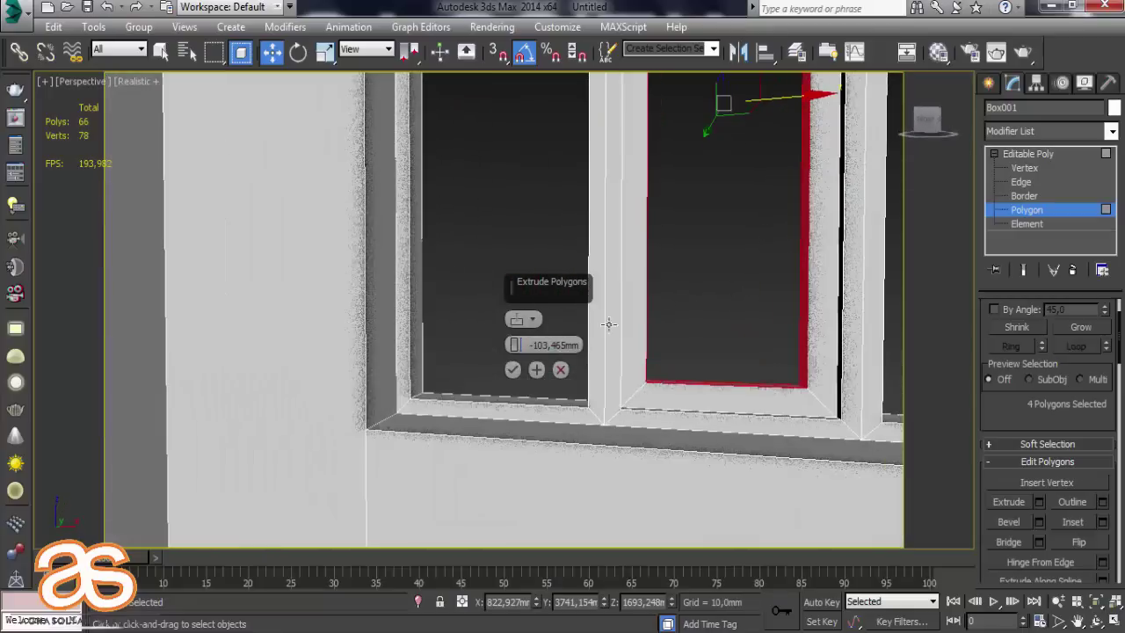
pyautogui.click(513, 370)
pyautogui.click(1027, 209)
pyautogui.click(723, 224)
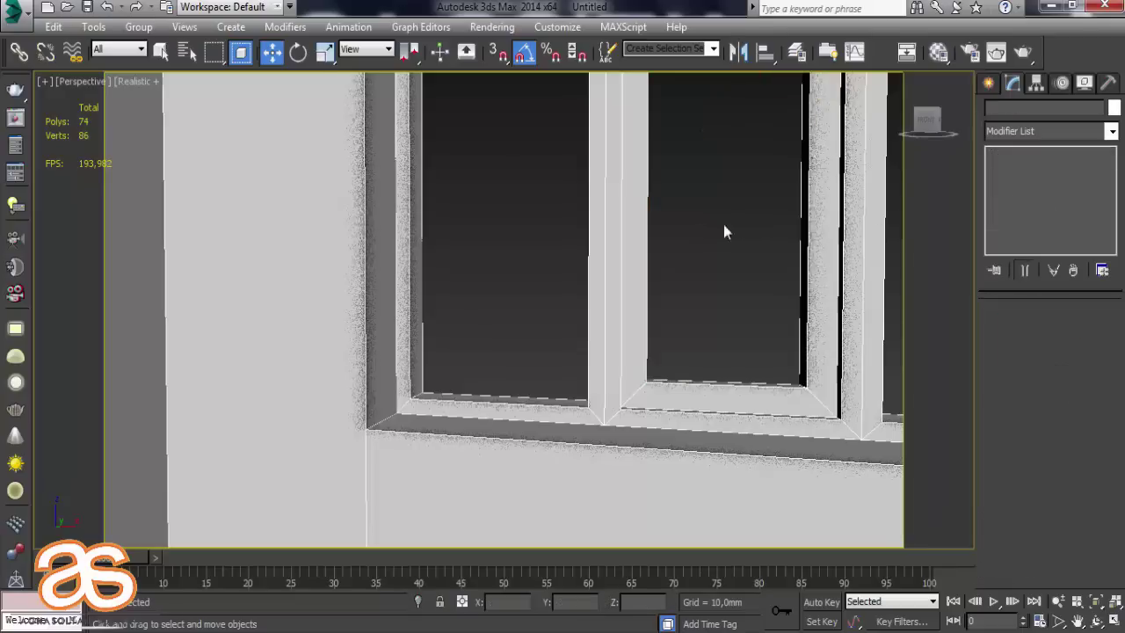
pyautogui.moveTo(724, 224)
pyautogui.mouseDown(button='middle')
pyautogui.moveTo(752, 217)
pyautogui.moveTo(654, 264)
pyautogui.moveTo(458, 264)
pyautogui.mouseUp(button='middle')
pyautogui.scroll(-5, 458, 264)
pyautogui.scroll(-3, 651, 246)
pyautogui.scroll(-2, 647, 255)
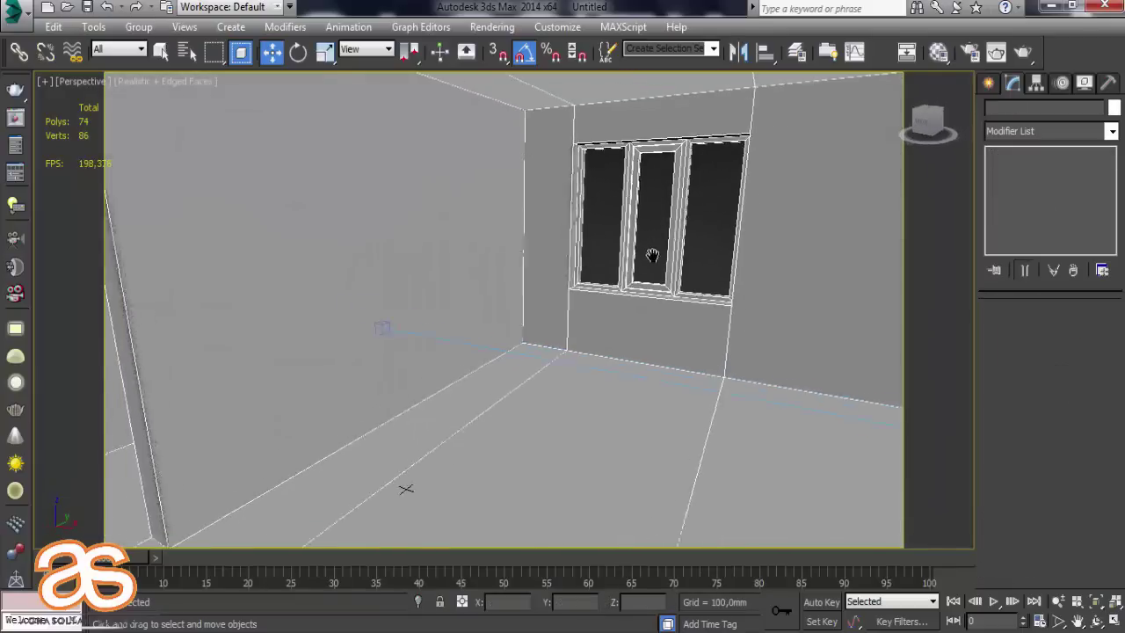
pyautogui.moveTo(648, 255)
pyautogui.keyDown('alt'); pyautogui.mouseDown(button='middle')
pyautogui.moveTo(619, 271)
pyautogui.moveTo(595, 240)
pyautogui.moveTo(668, 234)
pyautogui.moveTo(625, 244)
pyautogui.moveTo(741, 251)
pyautogui.moveTo(676, 256)
pyautogui.moveTo(786, 317)
pyautogui.moveTo(616, 234)
pyautogui.moveTo(692, 254)
pyautogui.moveTo(726, 232)
pyautogui.moveTo(664, 245)
pyautogui.moveTo(648, 269)
pyautogui.moveTo(691, 291)
pyautogui.moveTo(659, 315)
pyautogui.mouseUp(button='middle'); pyautogui.keyUp('alt')
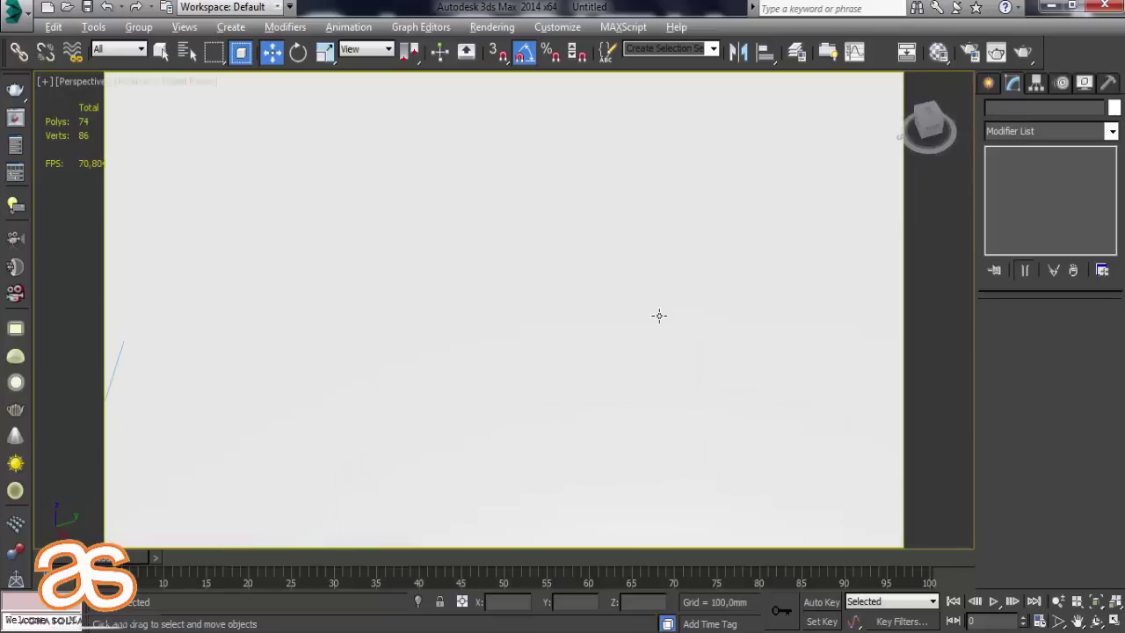
pyautogui.moveTo(577, 278)
pyautogui.keyDown('alt'); pyautogui.mouseDown(button='middle')
pyautogui.moveTo(748, 284)
pyautogui.moveTo(899, 241)
pyautogui.moveTo(780, 377)
pyautogui.moveTo(791, 417)
pyautogui.mouseUp(button='middle'); pyautogui.keyUp('alt')
pyautogui.moveTo(952, 234)
pyautogui.keyDown('alt'); pyautogui.mouseDown(button='middle')
pyautogui.moveTo(891, 206)
pyautogui.moveTo(922, 191)
pyautogui.moveTo(946, 191)
pyautogui.moveTo(609, 233)
pyautogui.moveTo(537, 254)
pyautogui.moveTo(592, 307)
pyautogui.mouseUp(button='middle'); pyautogui.keyUp('alt')
pyautogui.scroll(3, 554, 261)
pyautogui.scroll(-3, 555, 256)
pyautogui.scroll(-3, 610, 489)
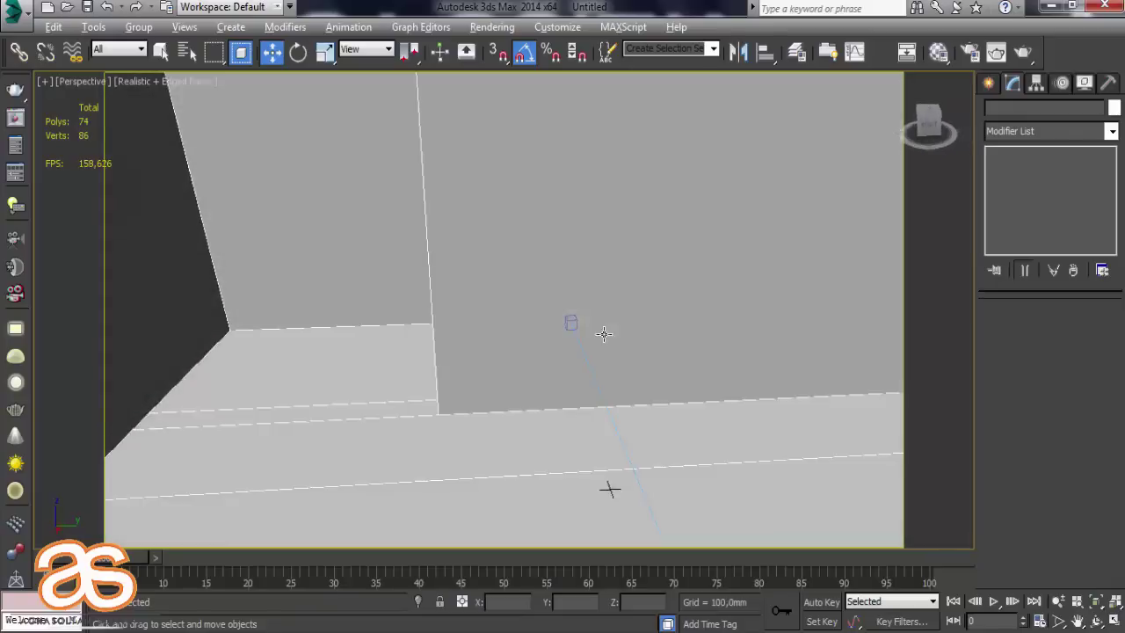
pyautogui.moveTo(603, 489)
pyautogui.mouseDown(button='middle')
pyautogui.moveTo(506, 378)
pyautogui.moveTo(518, 366)
pyautogui.mouseUp(button='middle')
pyautogui.scroll(-5, 585, 340)
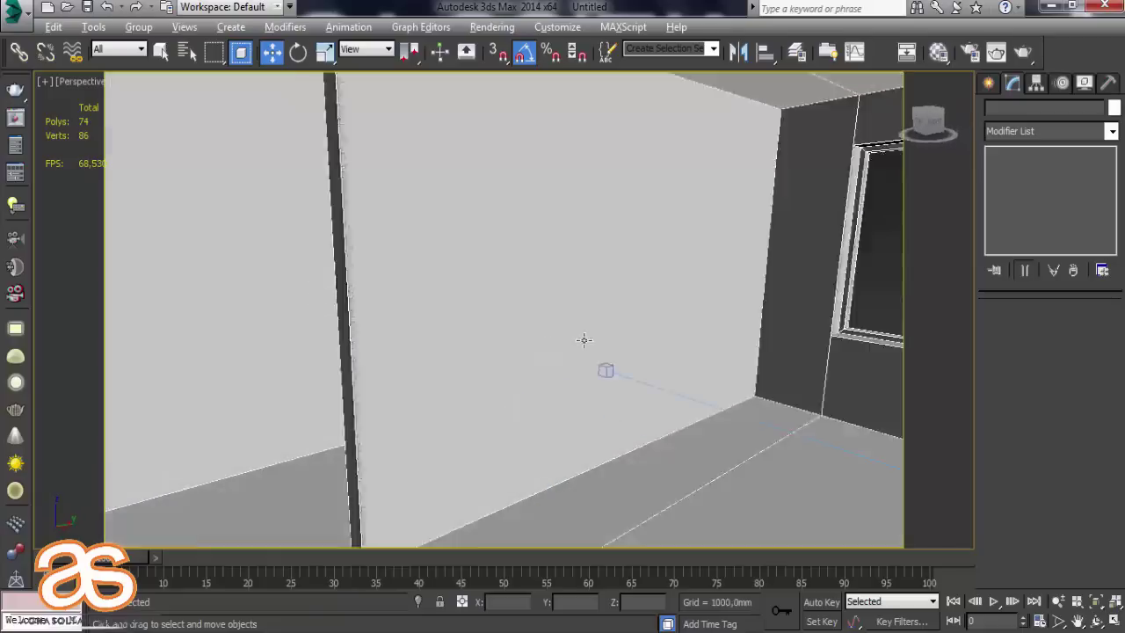
pyautogui.scroll(-5, 632, 340)
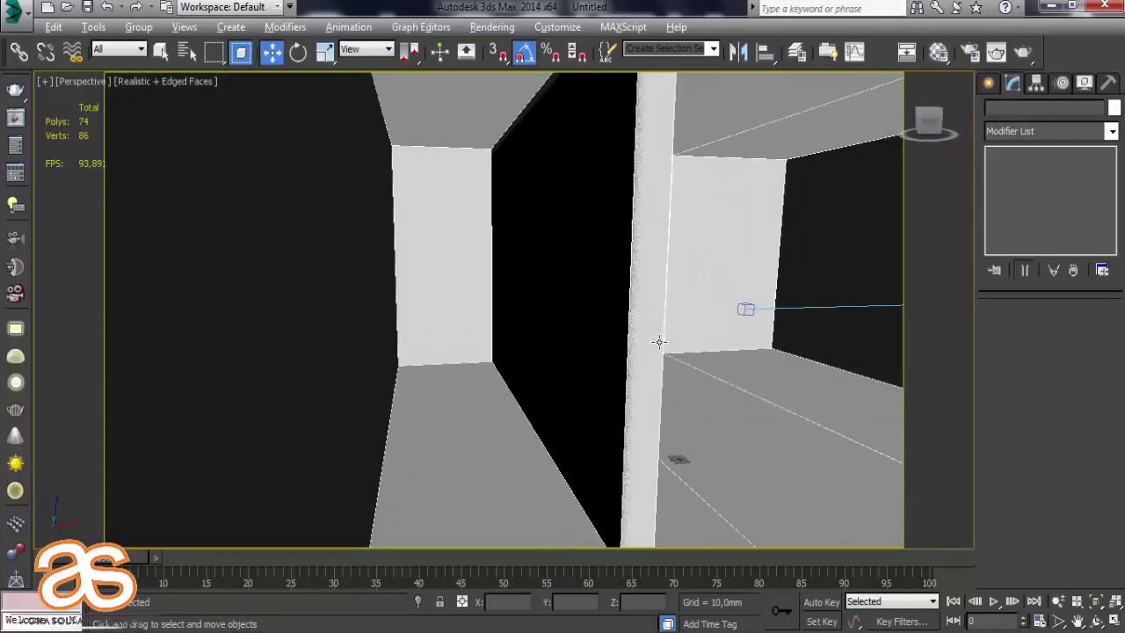
pyautogui.keyDown('alt'); pyautogui.moveTo(644, 340); pyautogui.dragTo(669, 452, button='middle'); pyautogui.keyUp('alt')
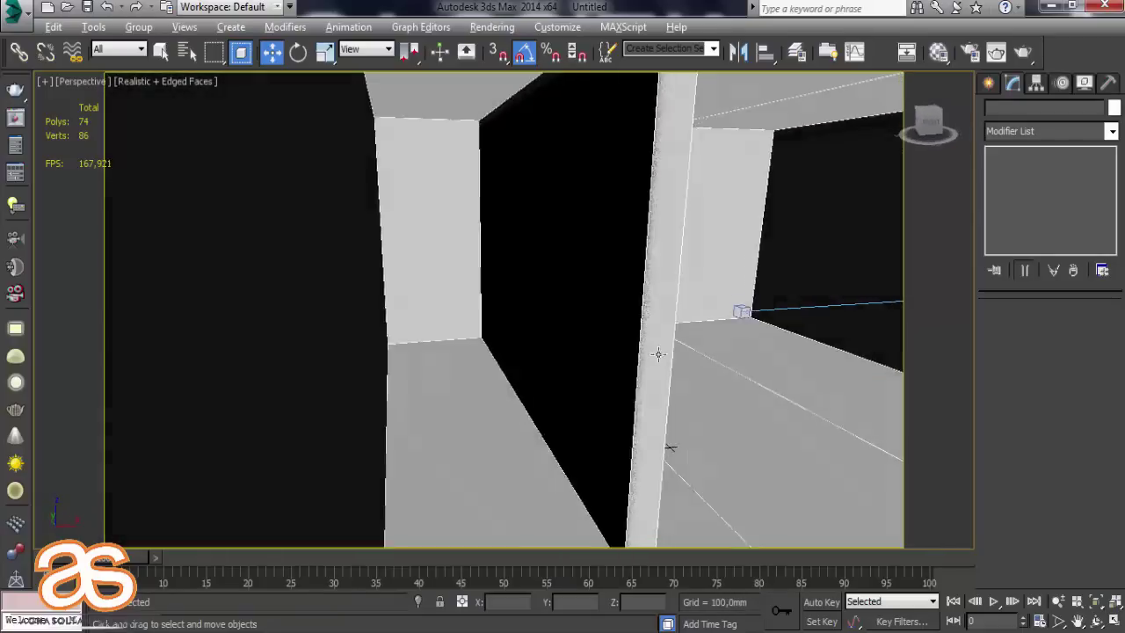
pyautogui.scroll(5, 650, 376)
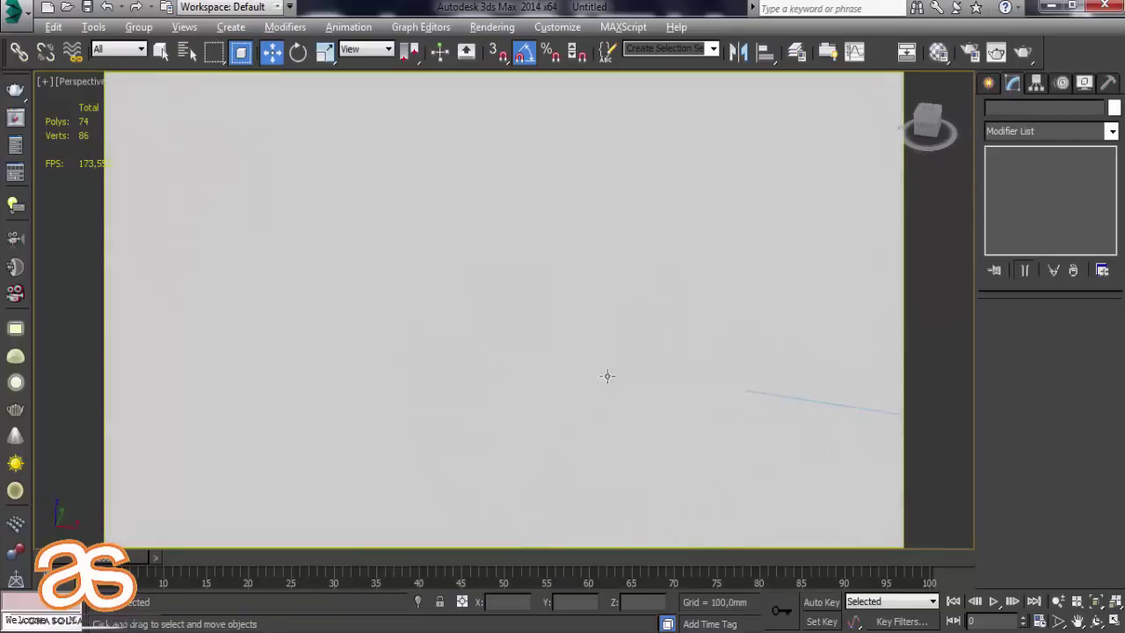
pyautogui.moveTo(656, 379)
pyautogui.keyDown('alt'); pyautogui.mouseDown(button='middle')
pyautogui.moveTo(509, 347)
pyautogui.moveTo(522, 329)
pyautogui.moveTo(588, 307)
pyautogui.moveTo(616, 324)
pyautogui.moveTo(535, 319)
pyautogui.mouseUp(button='middle'); pyautogui.keyUp('alt')
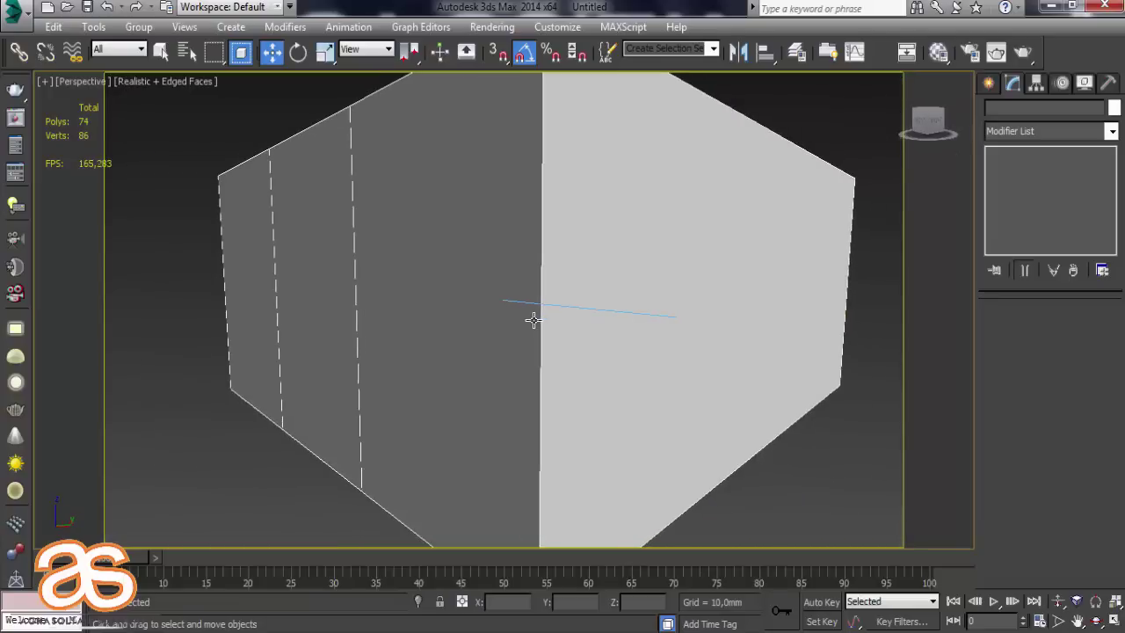
pyautogui.press('c')
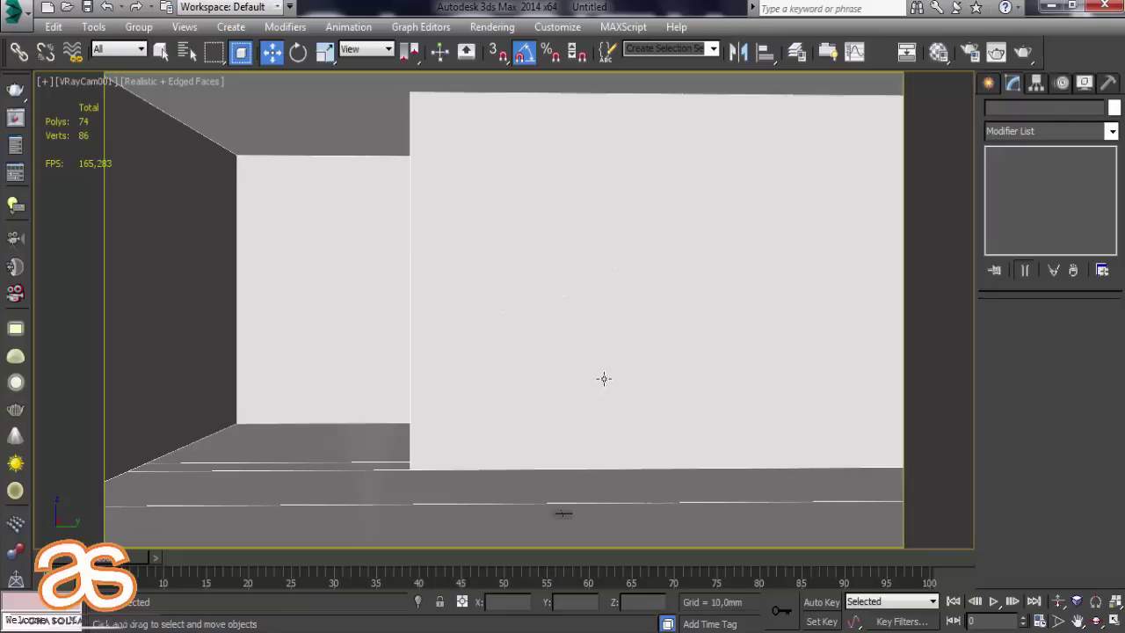
pyautogui.press('p')
pyautogui.moveTo(575, 427)
pyautogui.keyDown('alt'); pyautogui.mouseDown(button='middle')
pyautogui.moveTo(502, 370)
pyautogui.moveTo(495, 435)
pyautogui.moveTo(498, 410)
pyautogui.mouseUp(button='middle'); pyautogui.keyUp('alt')
# Use AutoGrid to draw a thin 2933.375 × 1676.35 × 7.217 mm box on the room floor.
pyautogui.click(989, 88)
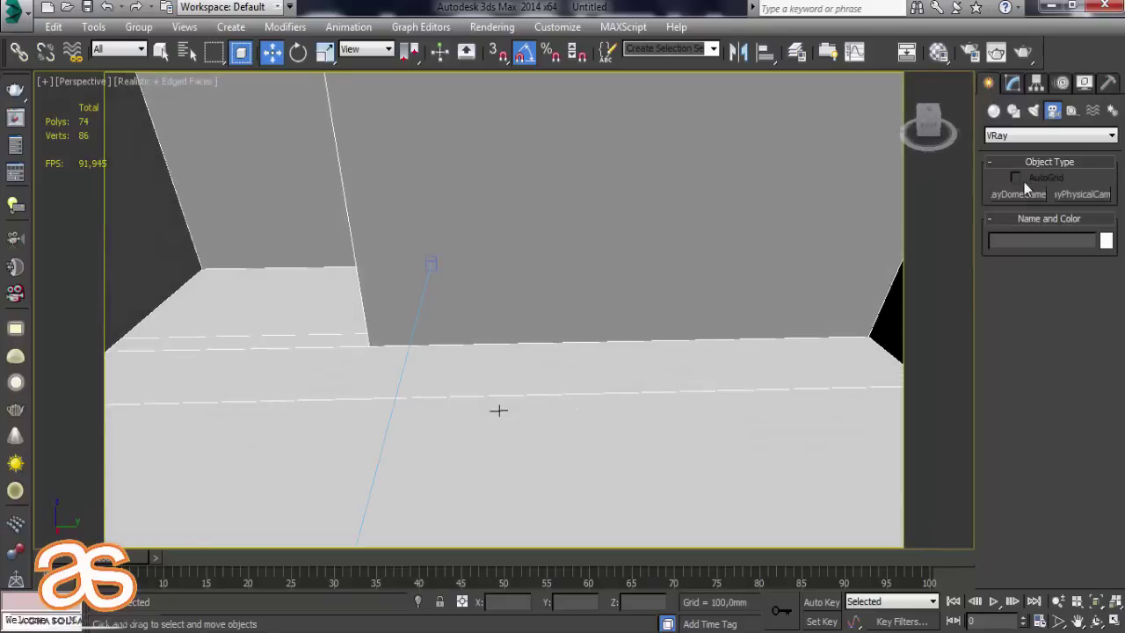
pyautogui.click(1020, 194)
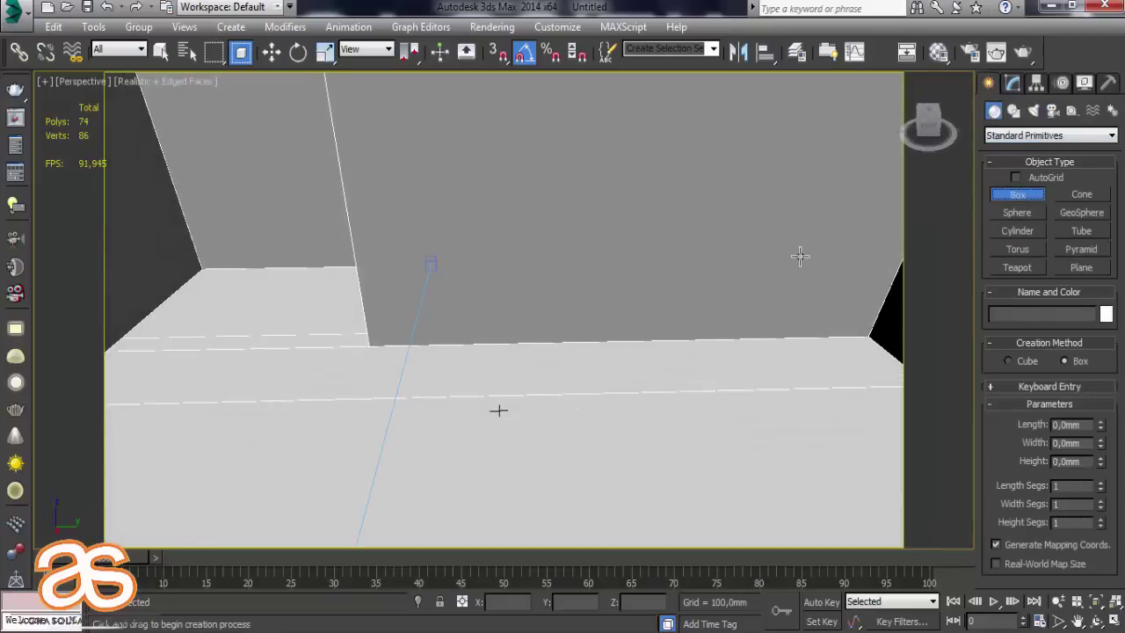
pyautogui.click(1017, 178)
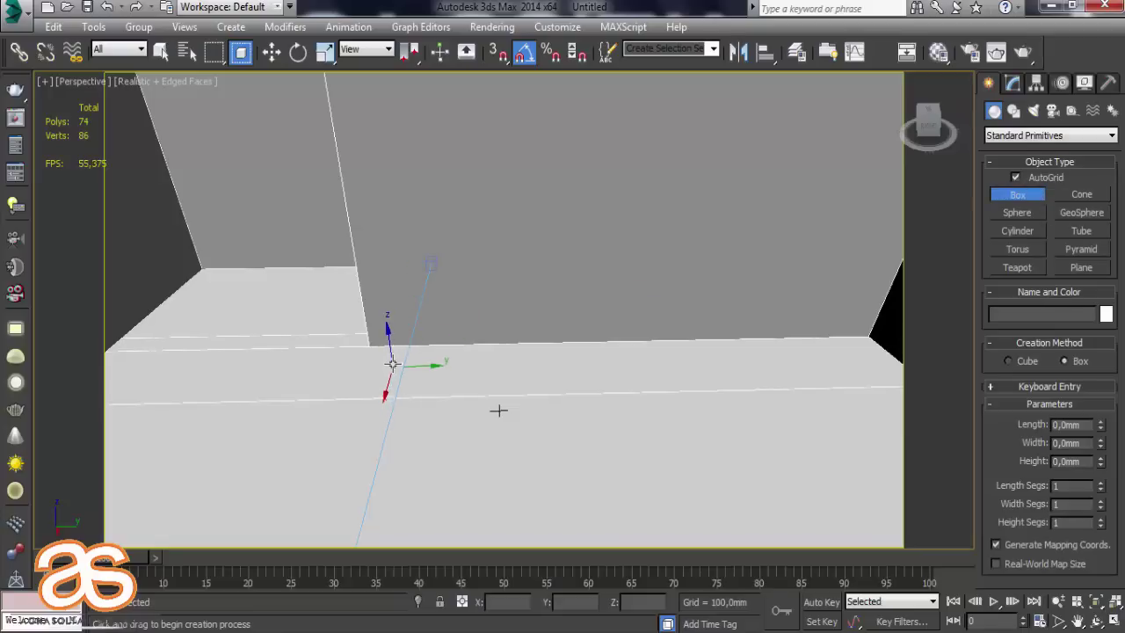
pyautogui.moveTo(380, 359)
pyautogui.mouseDown()
pyautogui.moveTo(505, 430)
pyautogui.moveTo(837, 527)
pyautogui.mouseUp()
pyautogui.scroll(3, 724, 494)
pyautogui.scroll(3, 738, 475)
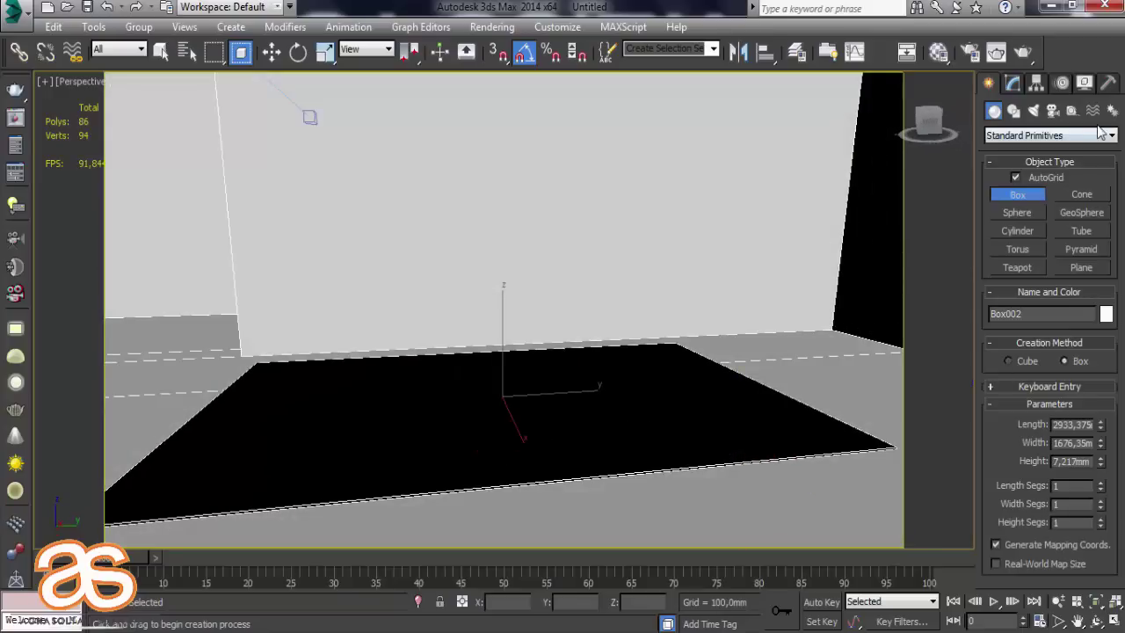
pyautogui.click(938, 51)
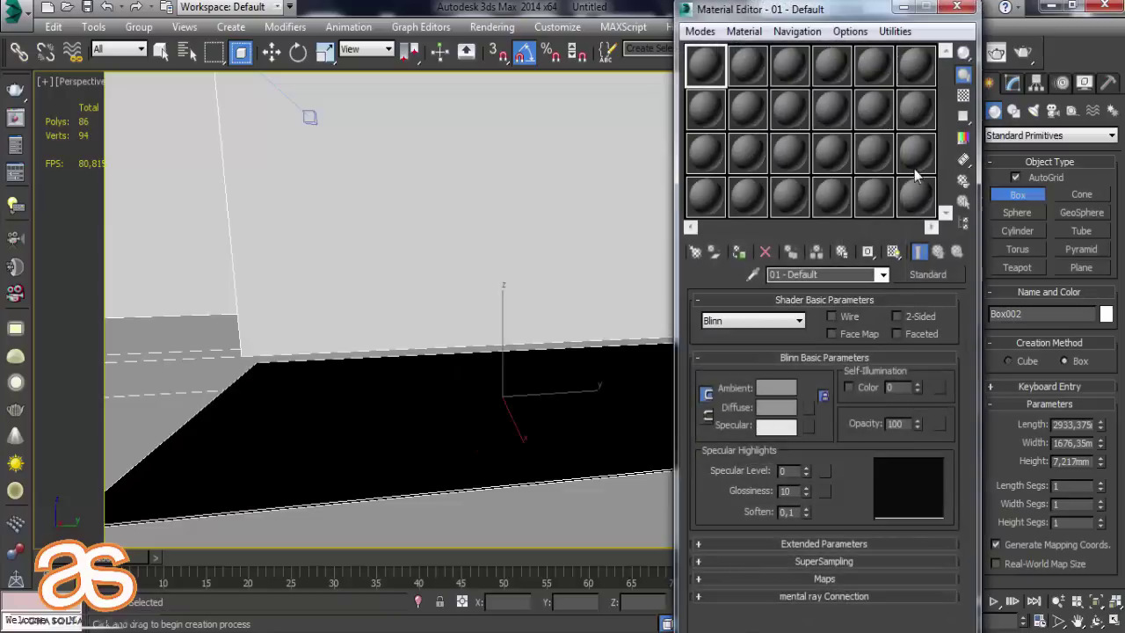
# Assign the unused 24 - Default material to the floor box and switch the viewport to Shaded.
pyautogui.click(916, 197)
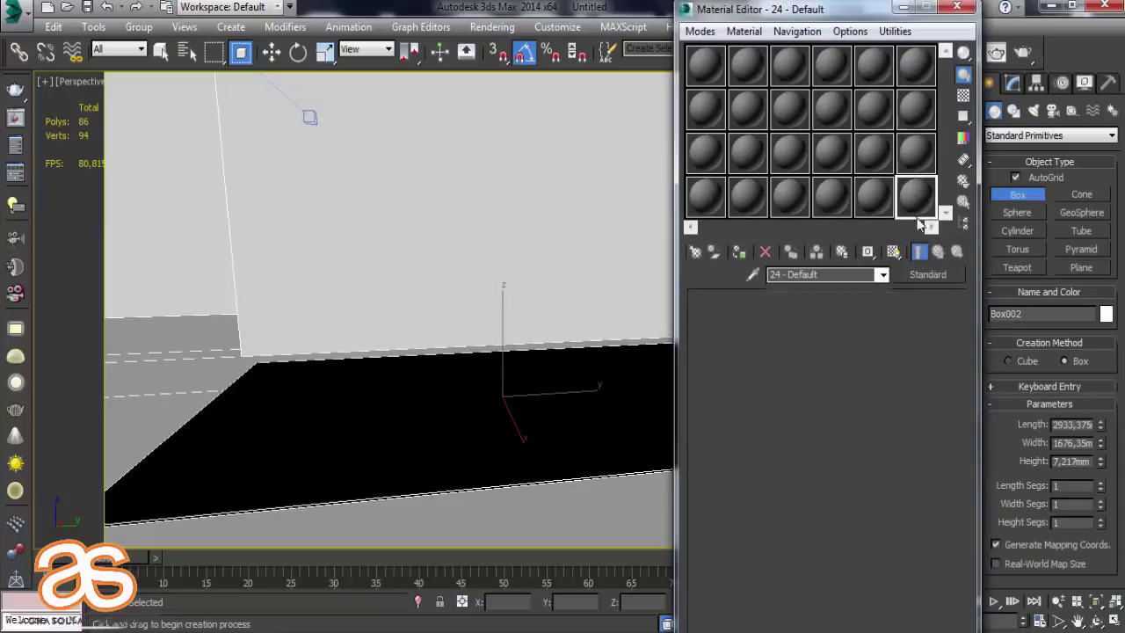
pyautogui.click(743, 255)
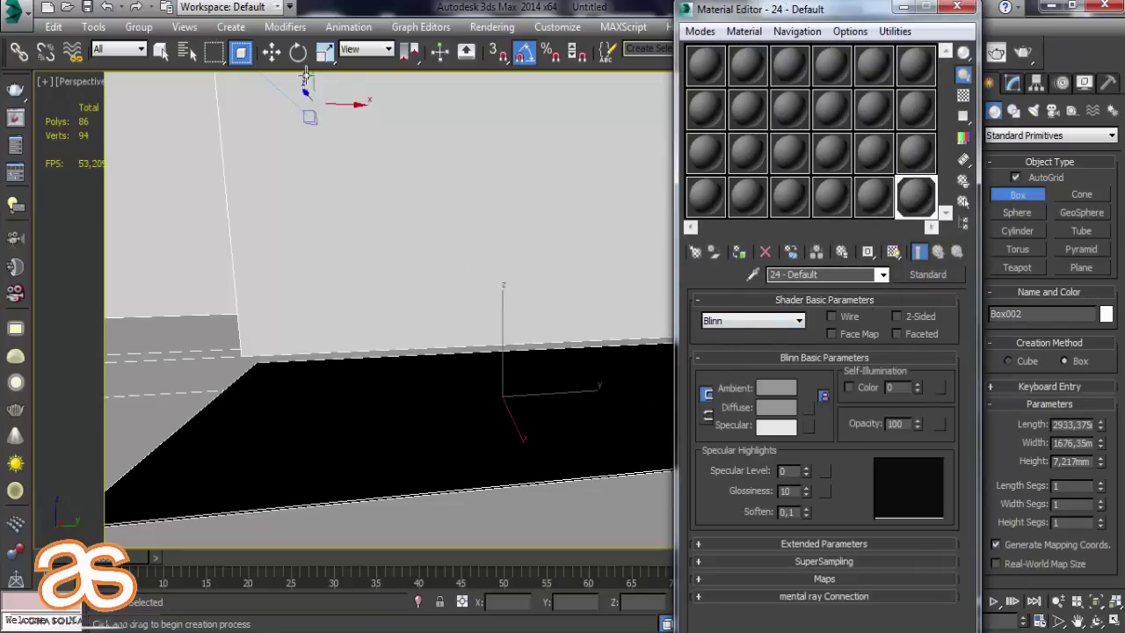
pyautogui.click(271, 52)
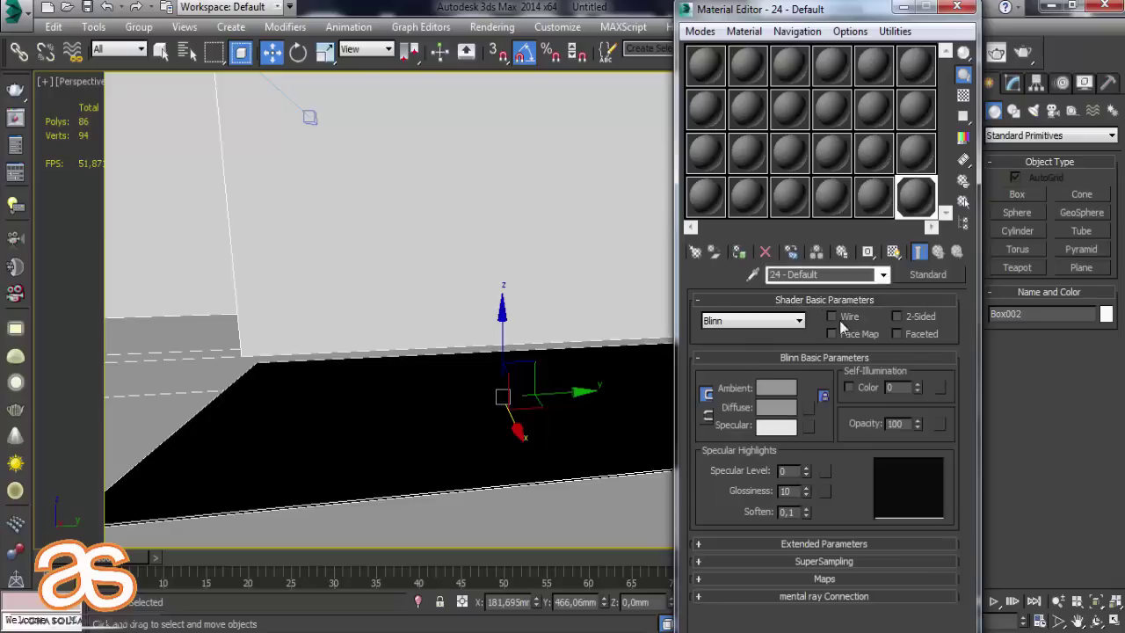
pyautogui.click(141, 84)
pyautogui.click(180, 122)
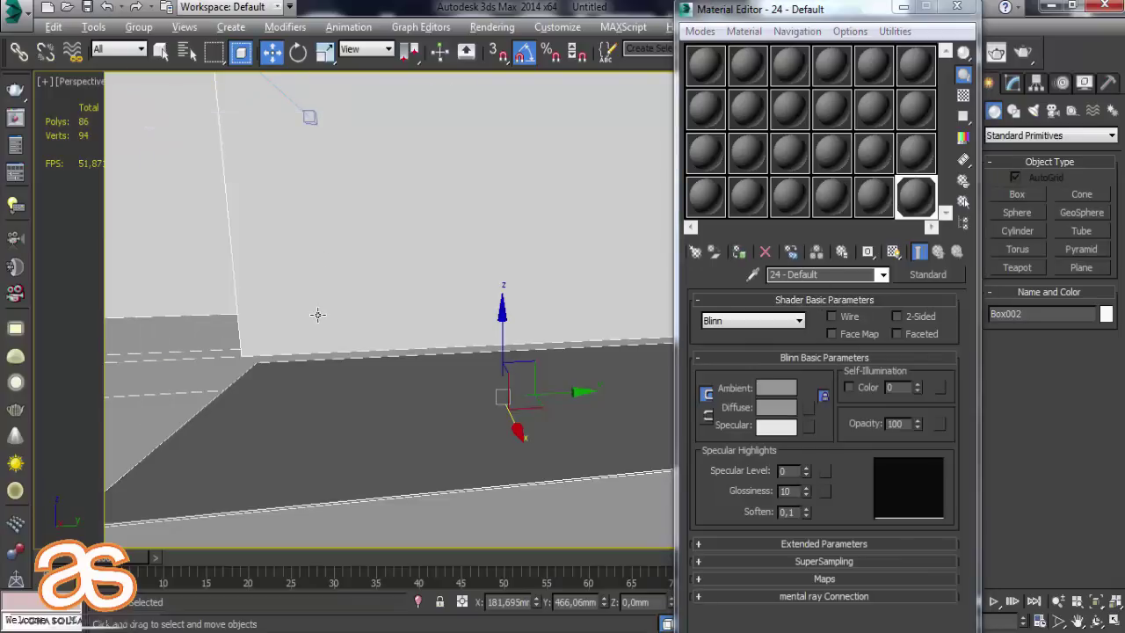
pyautogui.keyDown('alt'); pyautogui.moveTo(318, 315); pyautogui.dragTo(394, 293, button='middle'); pyautogui.keyUp('alt')
# Give the floor box 107 length segments and 82 width segments.
pyautogui.click(957, 7)
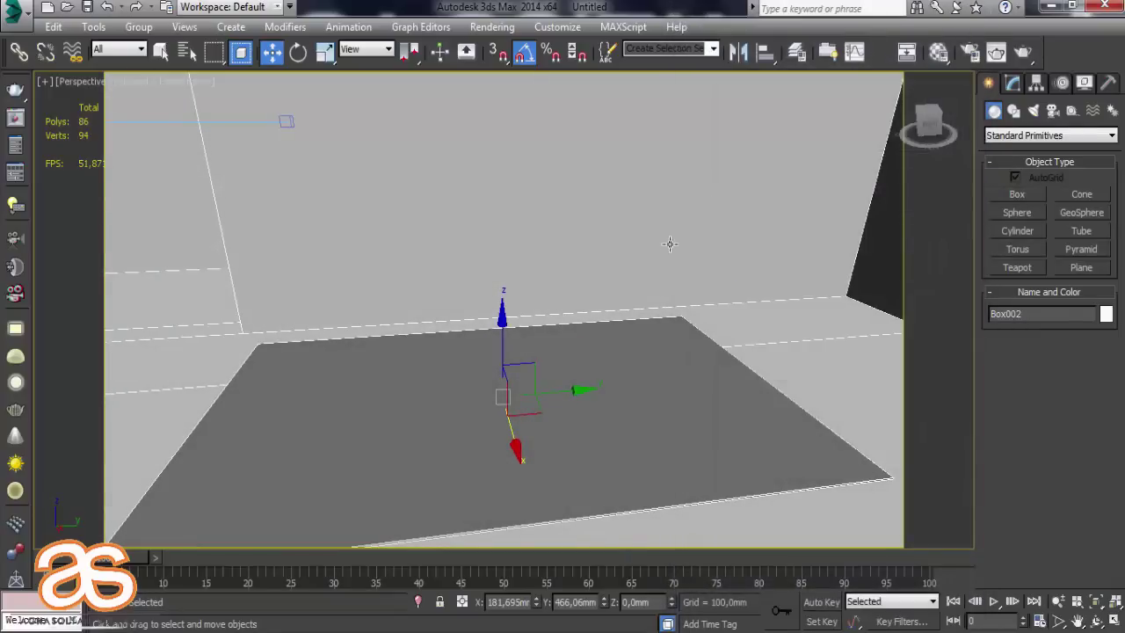
pyautogui.keyDown('alt'); pyautogui.moveTo(668, 244); pyautogui.dragTo(807, 173, button='middle'); pyautogui.keyUp('alt')
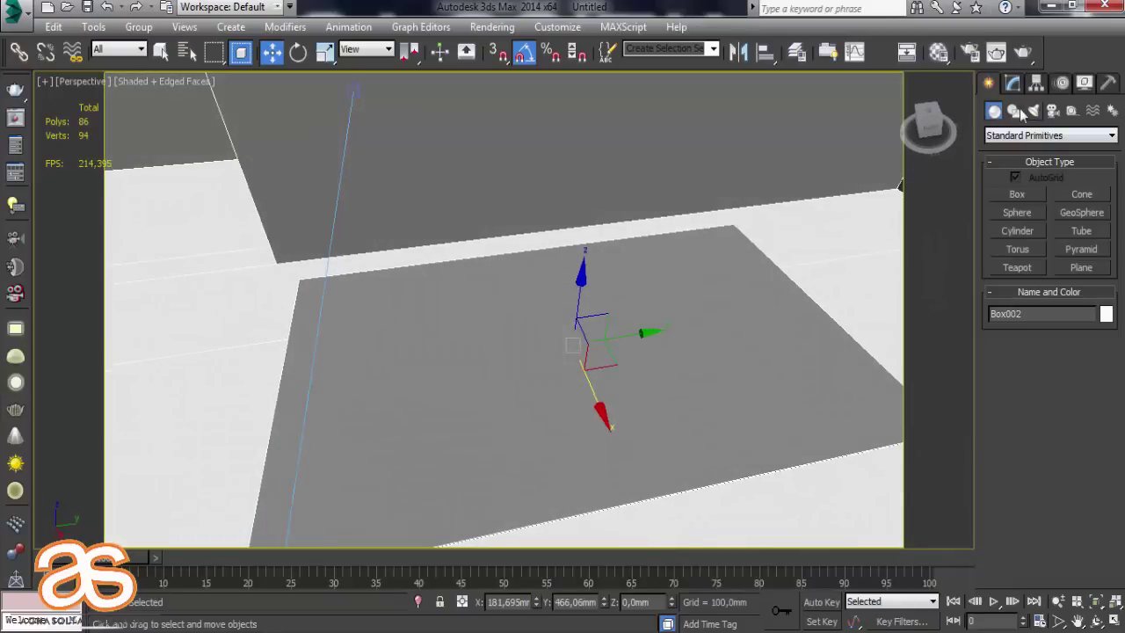
pyautogui.click(1013, 83)
pyautogui.moveTo(1098, 397)
pyautogui.mouseDown()
pyautogui.moveTo(1088, 18)
pyautogui.moveTo(1040, 117)
pyautogui.mouseUp()
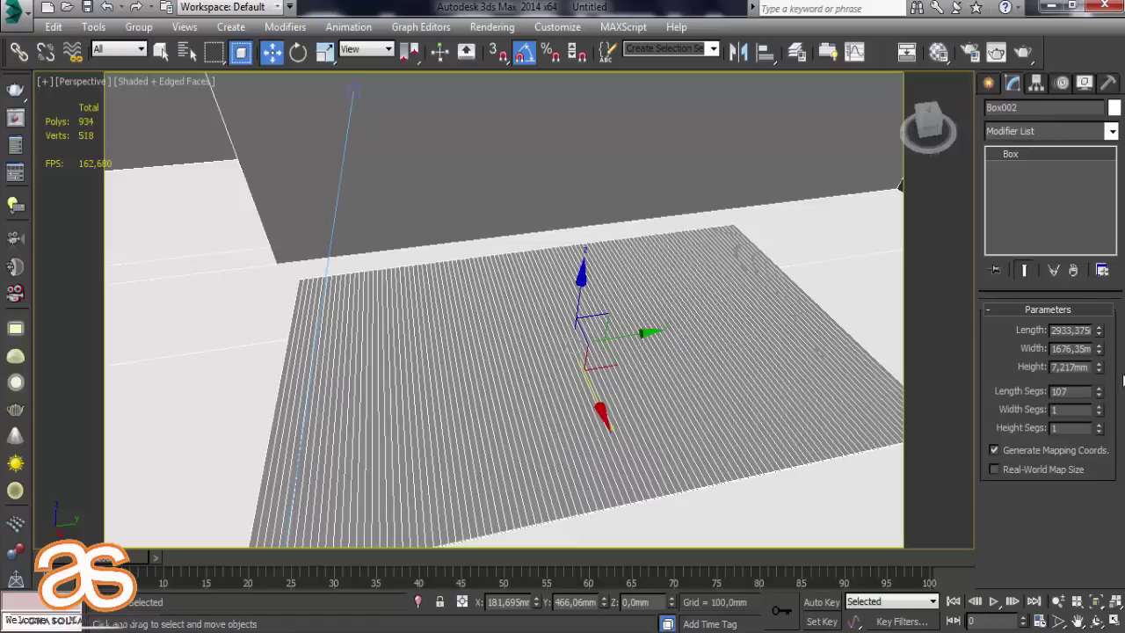
pyautogui.moveTo(1098, 410)
pyautogui.mouseDown()
pyautogui.moveTo(1005, 221)
pyautogui.moveTo(884, 346)
pyautogui.mouseUp()
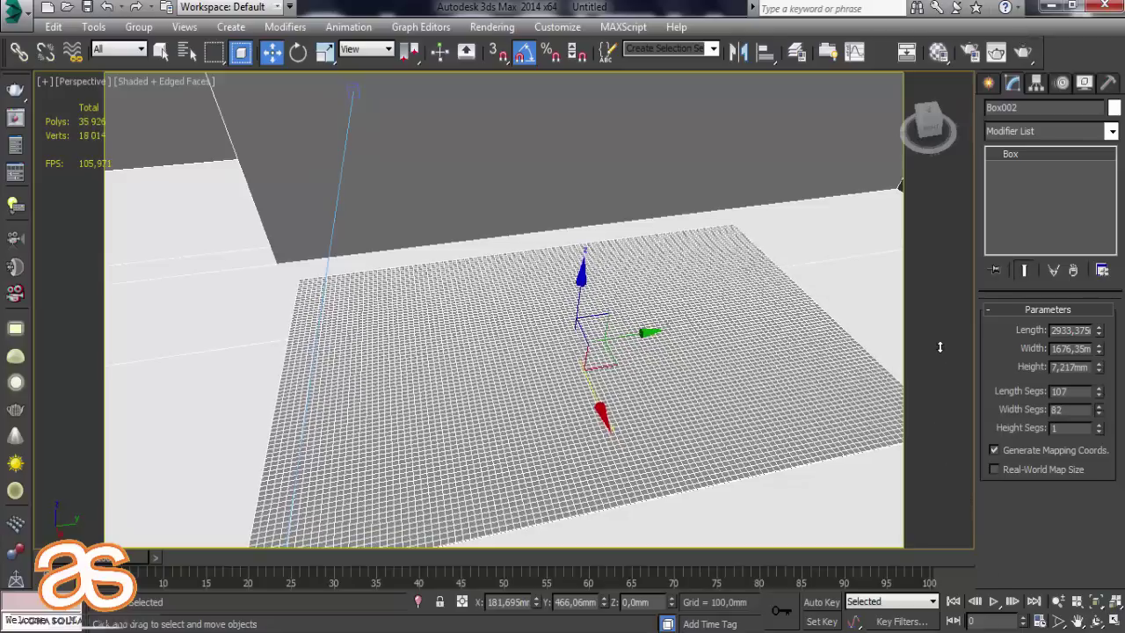
pyautogui.moveTo(689, 444)
pyautogui.keyDown('alt'); pyautogui.mouseDown(button='middle')
pyautogui.moveTo(708, 332)
pyautogui.moveTo(690, 324)
pyautogui.moveTo(733, 372)
pyautogui.moveTo(716, 397)
pyautogui.moveTo(791, 370)
pyautogui.moveTo(826, 424)
pyautogui.mouseUp(button='middle'); pyautogui.keyUp('alt')
# Add a Noise modifier to the floor slab from the modifier list.
pyautogui.click(1111, 131)
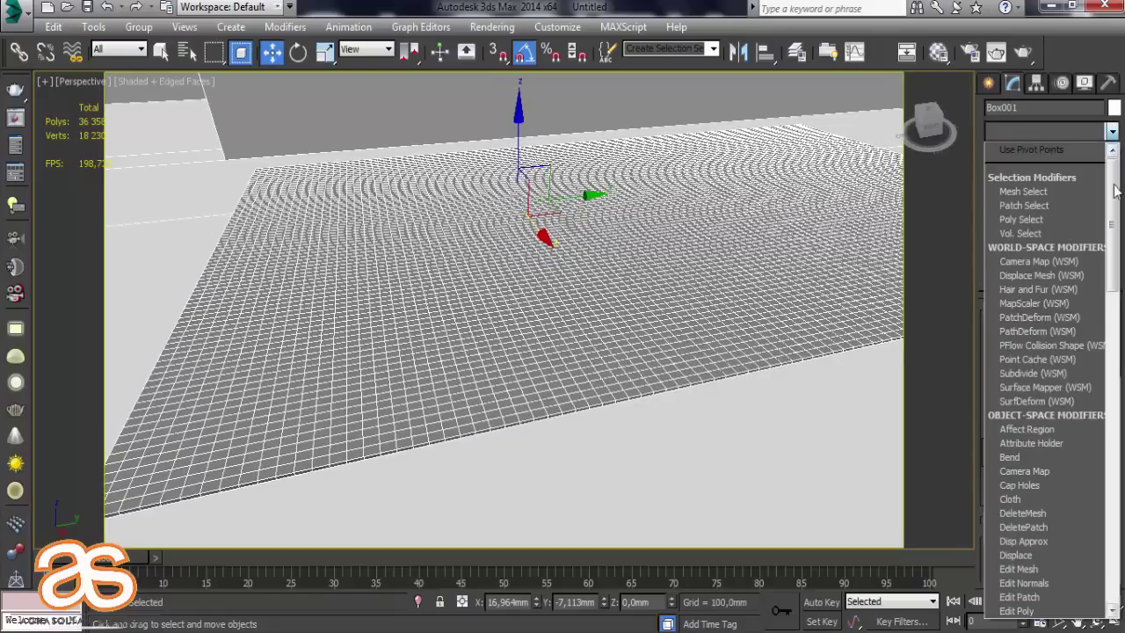
pyautogui.scroll(-5, 1046, 378)
pyautogui.scroll(-5, 1046, 378)
pyautogui.scroll(-5, 1046, 518)
pyautogui.scroll(-5, 1046, 519)
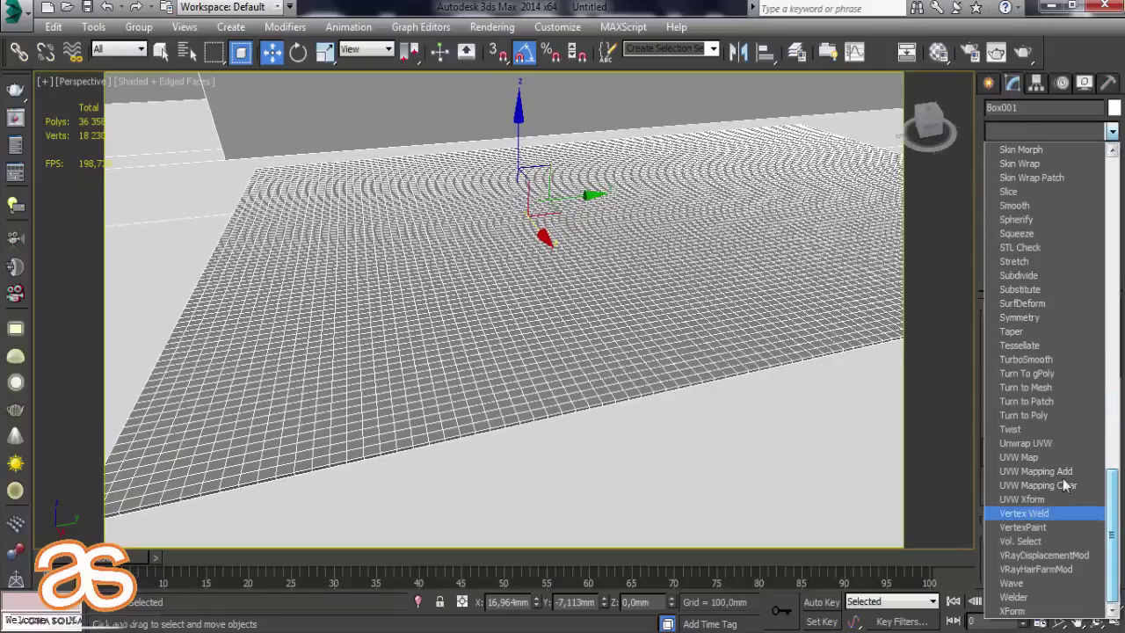
pyautogui.scroll(3, 1047, 264)
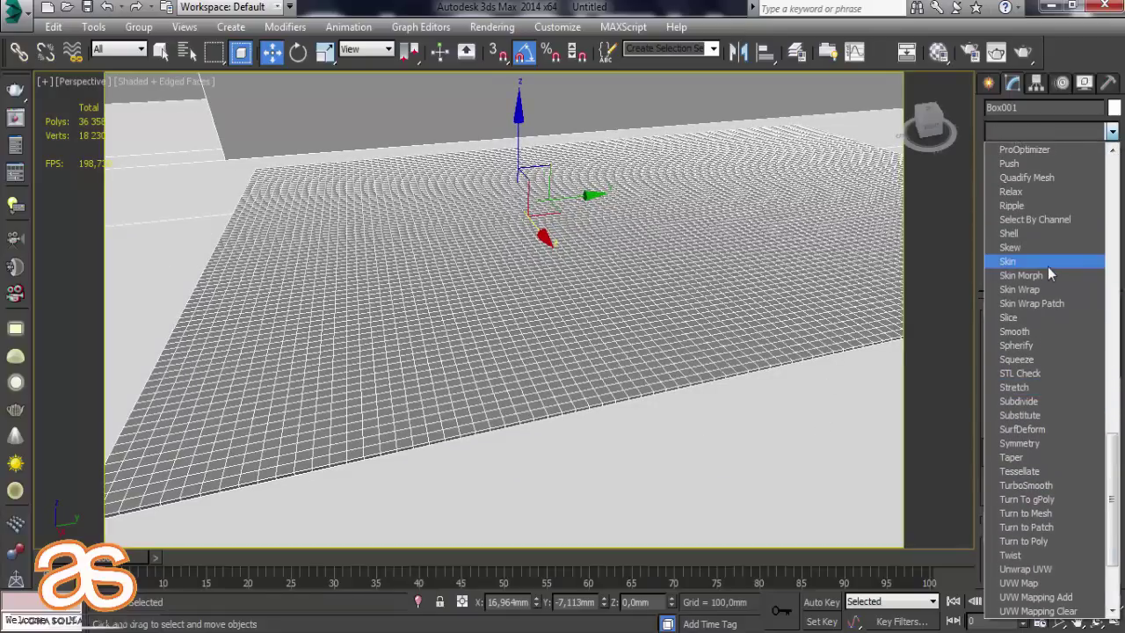
pyautogui.scroll(2, 1041, 266)
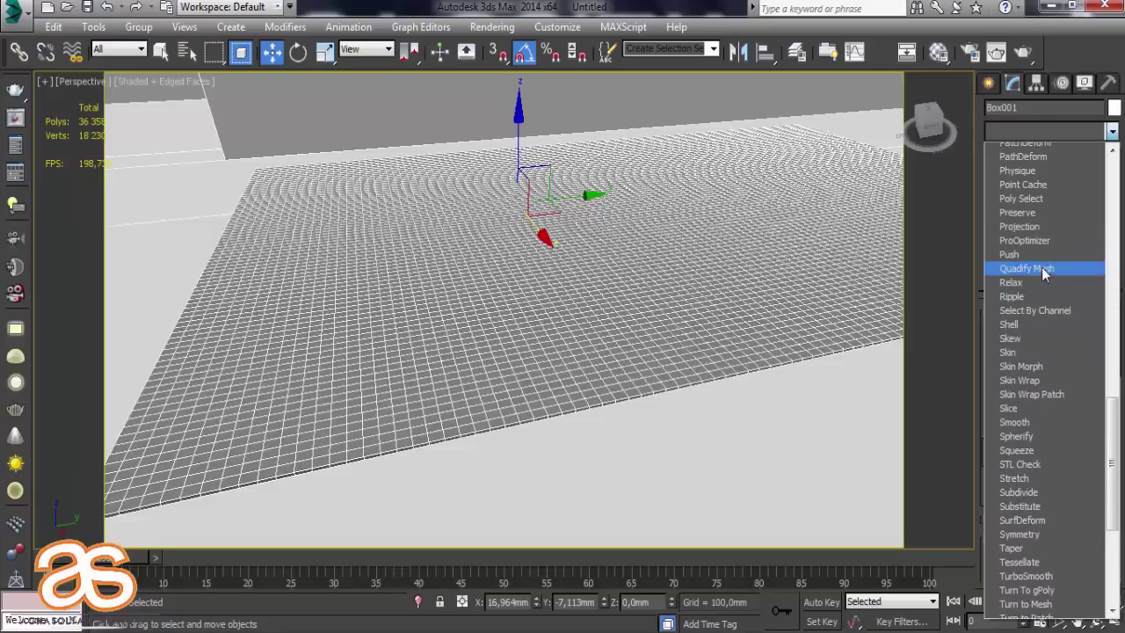
pyautogui.scroll(2, 1042, 267)
pyautogui.scroll(1, 1042, 267)
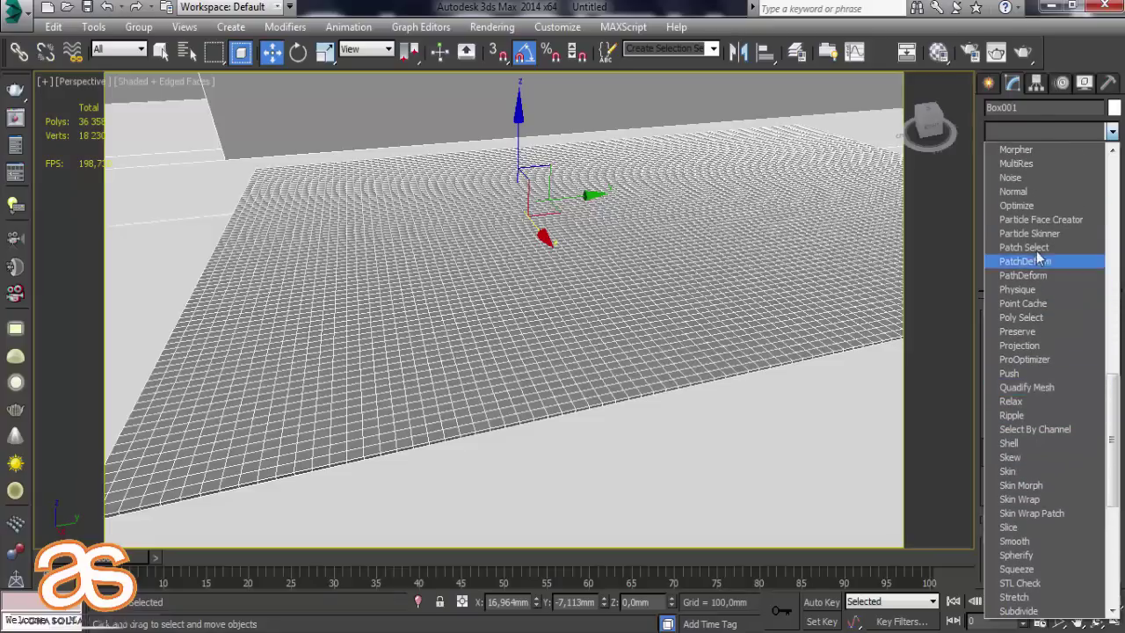
pyautogui.click(1027, 178)
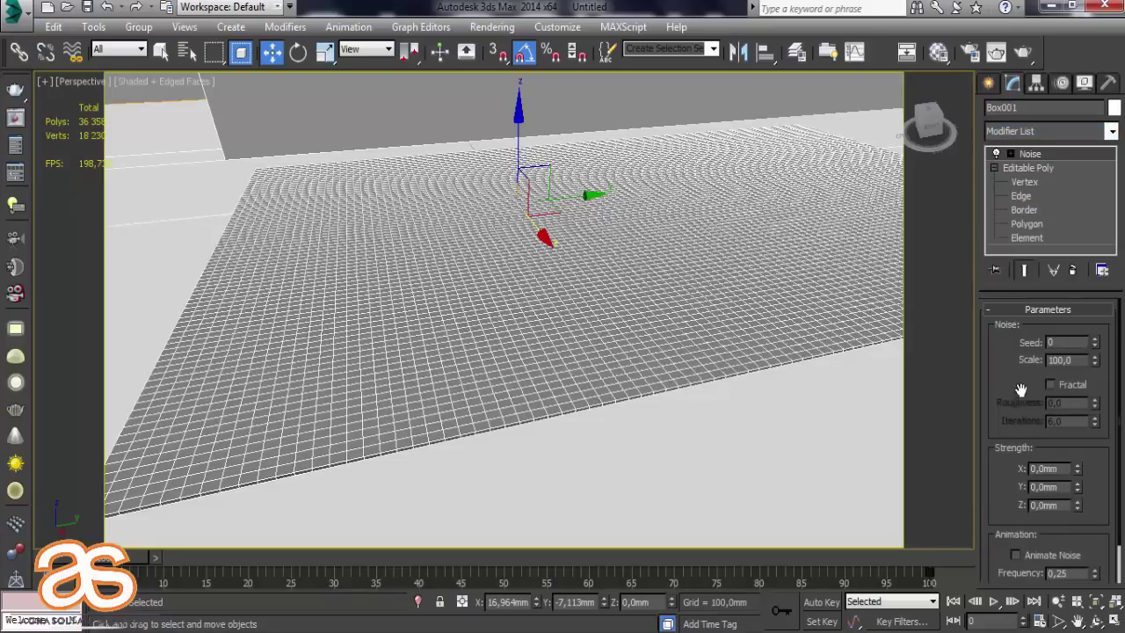
pyautogui.moveTo(1025, 392); pyautogui.dragTo(1023, 350)
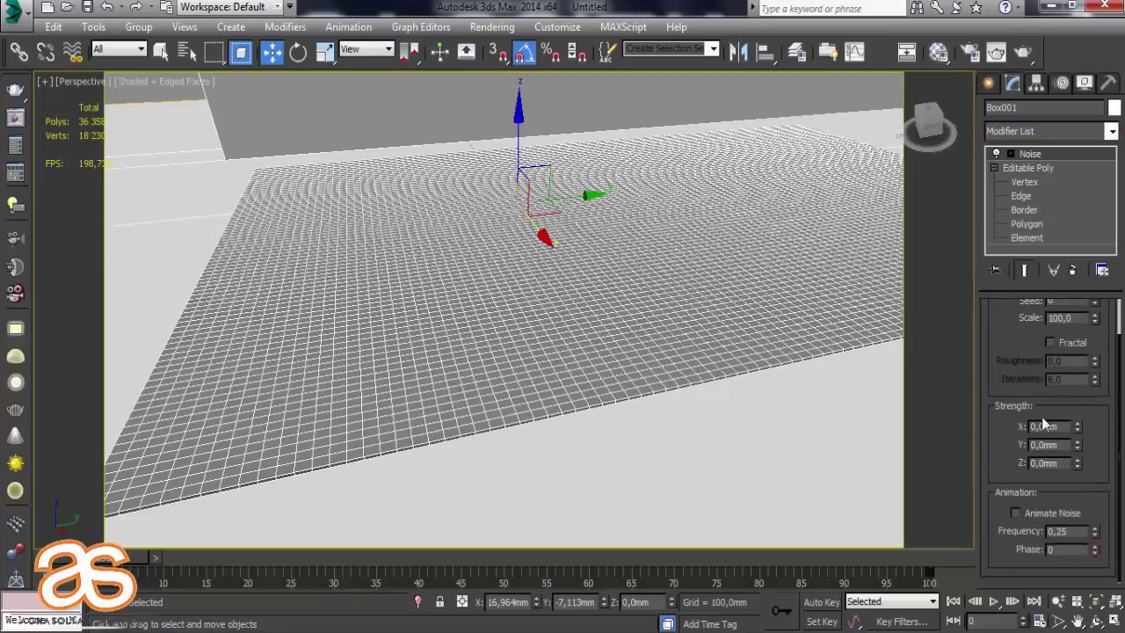
# Make the noise fractal with seed 57, roughness 1.0 and strengths X 5.13, Y 0.54, Z 6.96 mm.
pyautogui.click(1050, 342)
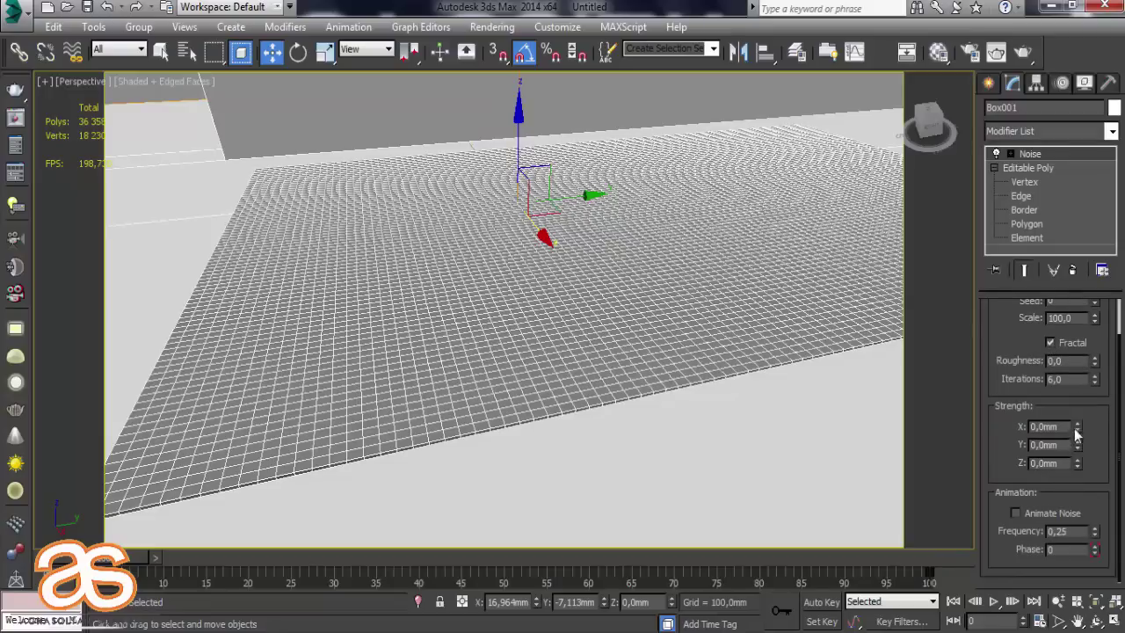
pyautogui.moveTo(1077, 429)
pyautogui.mouseDown()
pyautogui.moveTo(1083, 478)
pyautogui.moveTo(1076, 436)
pyautogui.mouseUp()
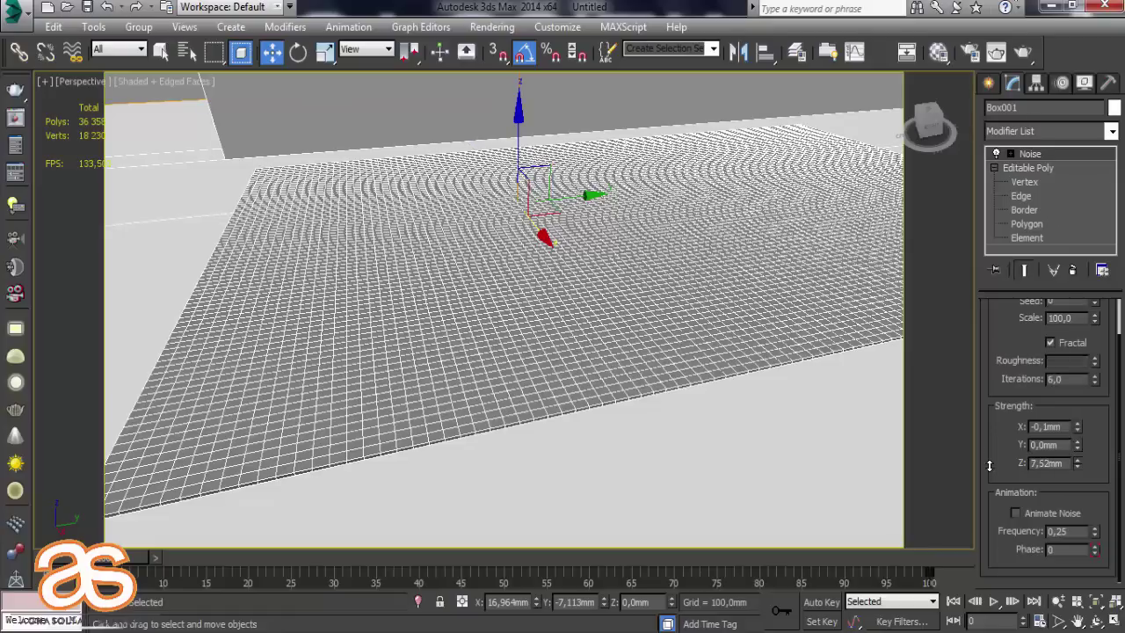
pyautogui.moveTo(988, 346); pyautogui.dragTo(995, 397)
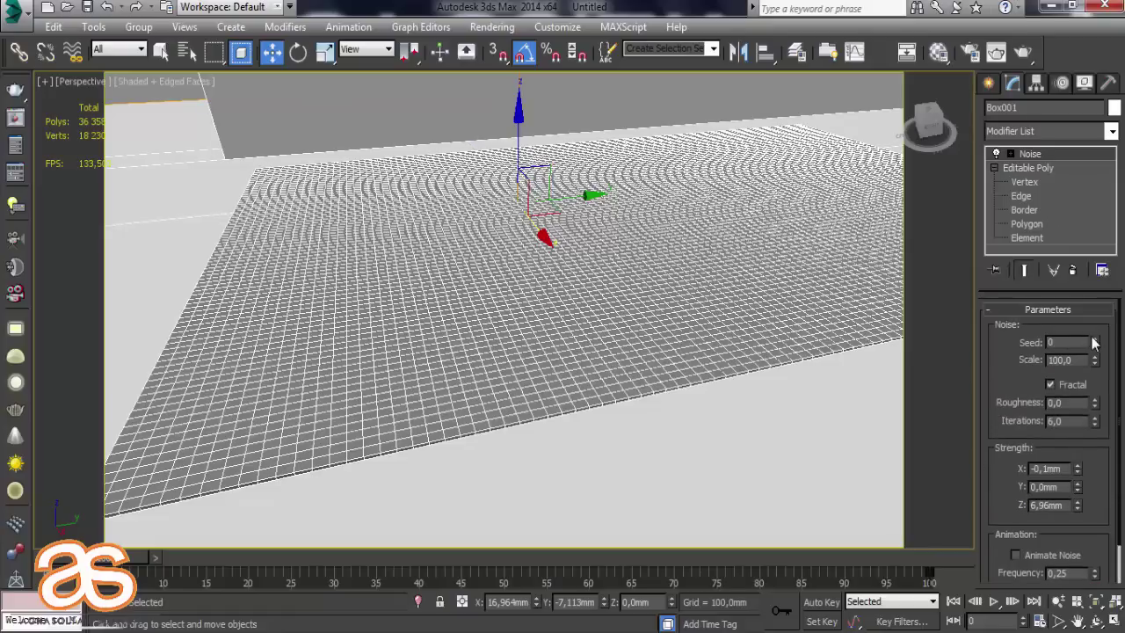
pyautogui.moveTo(1095, 343); pyautogui.dragTo(1095, 325)
pyautogui.moveTo(1095, 402); pyautogui.dragTo(1095, 369)
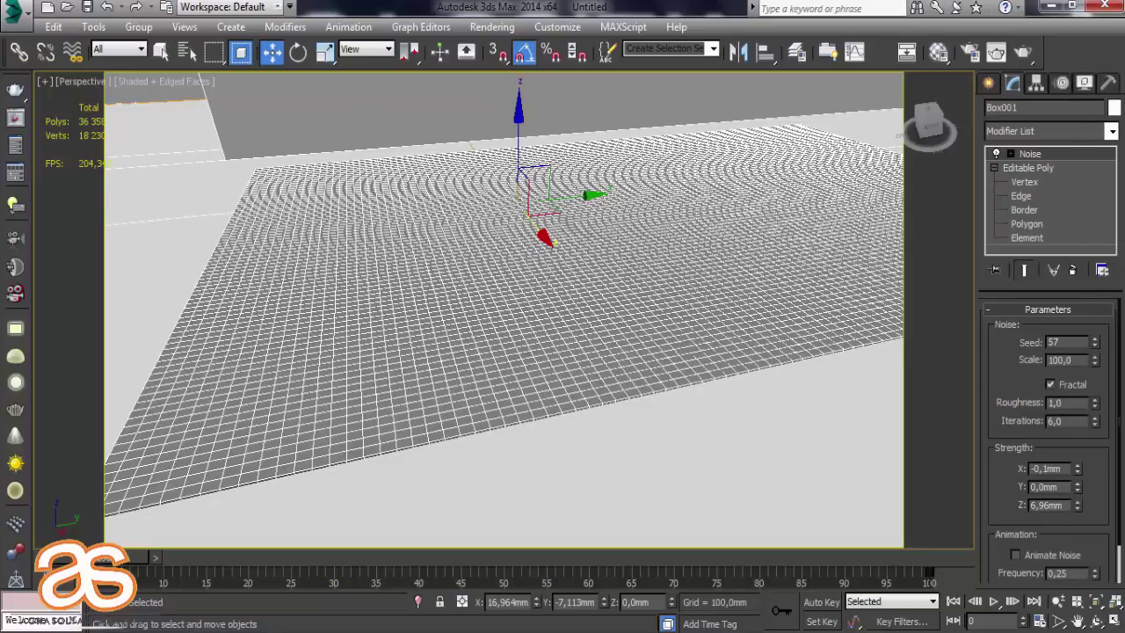
pyautogui.moveTo(1077, 489)
pyautogui.mouseDown()
pyautogui.moveTo(1090, 485)
pyautogui.moveTo(1021, 27)
pyautogui.mouseUp()
pyautogui.keyDown('alt'); pyautogui.moveTo(818, 210); pyautogui.dragTo(643, 266, button='middle'); pyautogui.keyUp('alt')
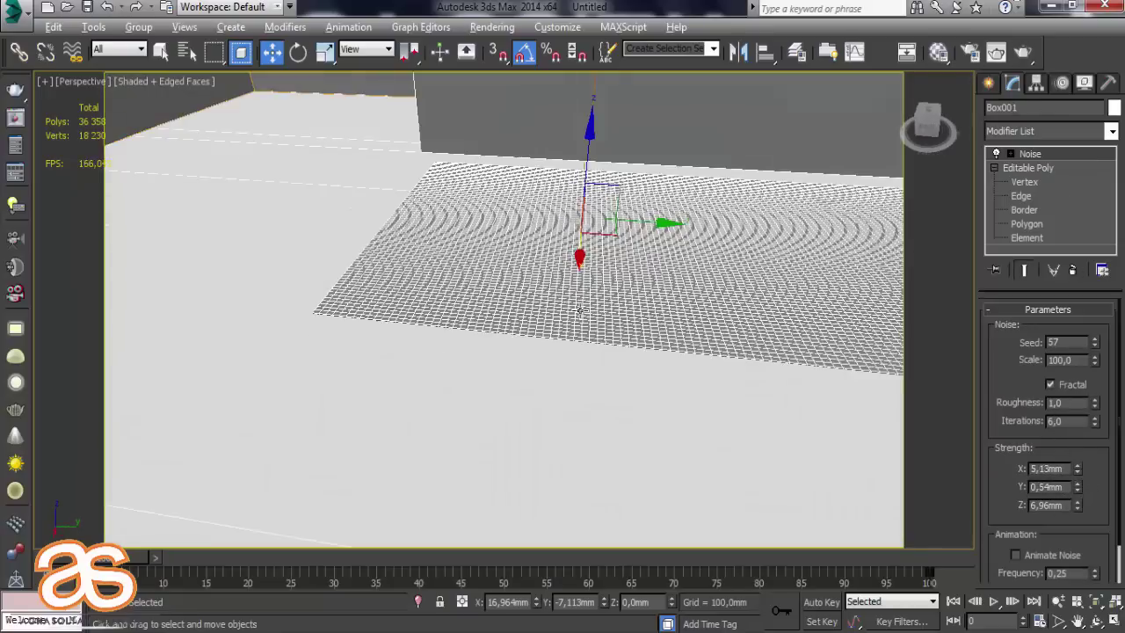
pyautogui.moveTo(728, 473)
pyautogui.keyDown('alt'); pyautogui.mouseDown(button='middle')
pyautogui.moveTo(726, 445)
pyautogui.moveTo(722, 471)
pyautogui.mouseUp(button='middle'); pyautogui.keyUp('alt')
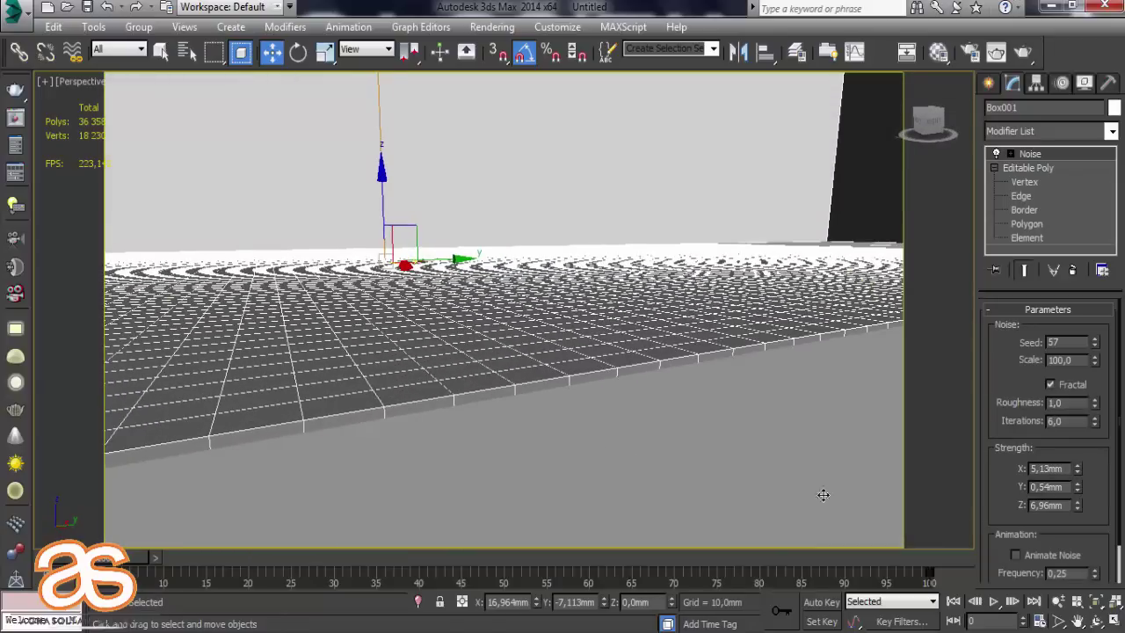
# Raise the floor's noise strength to Y 3.05 mm and Z 15.173 mm.
pyautogui.click(1049, 384)
pyautogui.click(1049, 385)
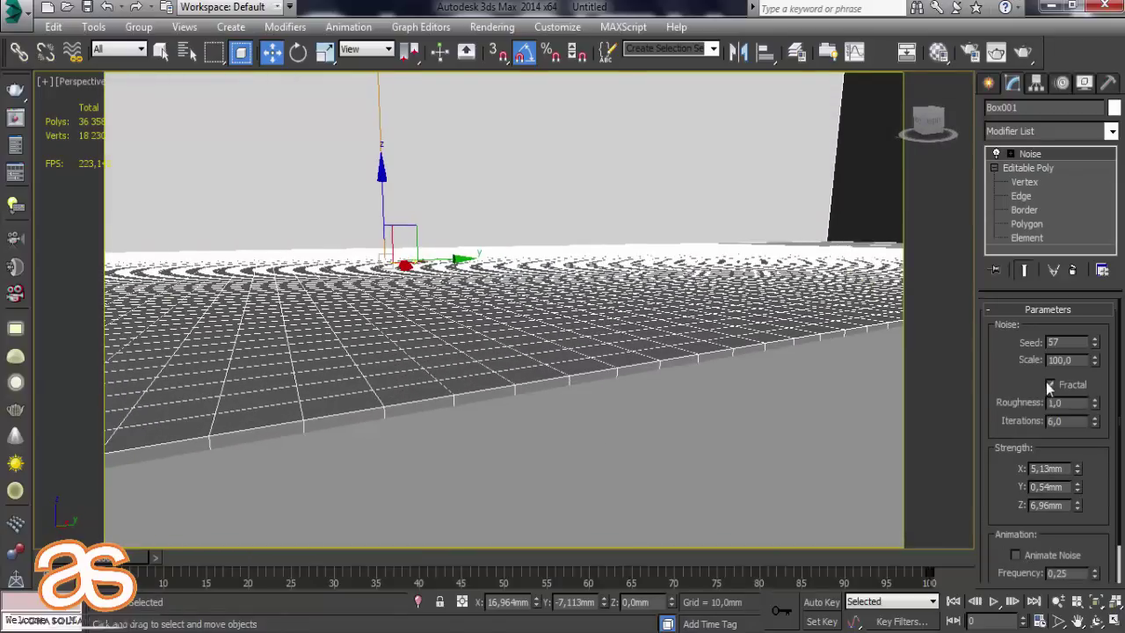
pyautogui.click(1017, 556)
pyautogui.moveTo(1079, 490); pyautogui.dragTo(1061, 334)
pyautogui.moveTo(1077, 505); pyautogui.dragTo(996, 400)
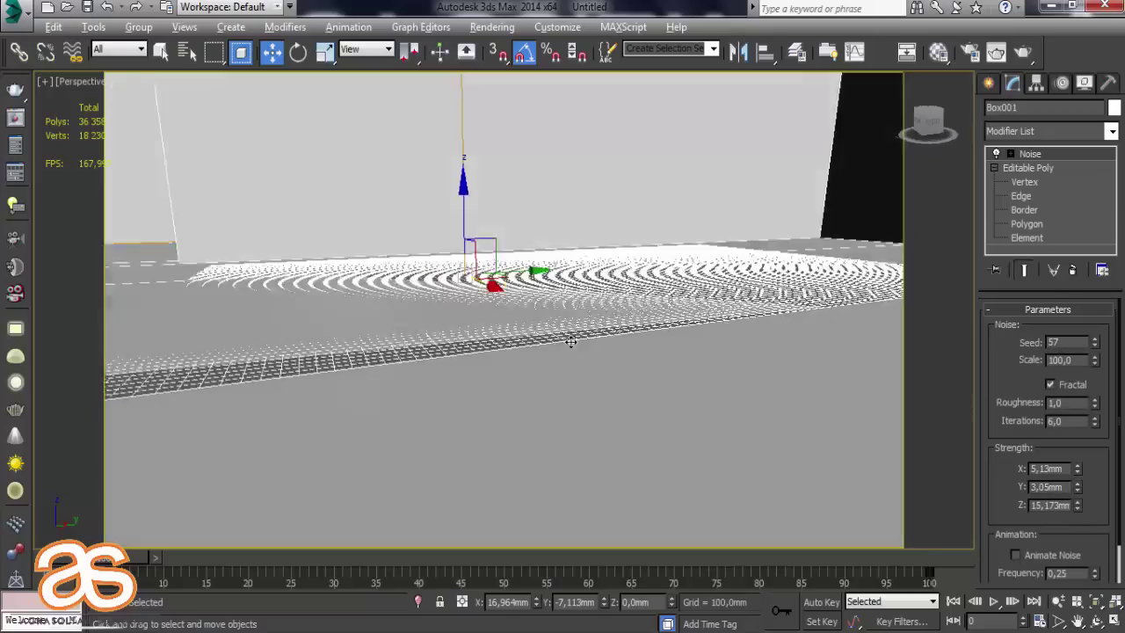
pyautogui.moveTo(580, 331)
pyautogui.keyDown('alt'); pyautogui.mouseDown(button='middle')
pyautogui.moveTo(555, 369)
pyautogui.moveTo(572, 472)
pyautogui.mouseUp(button='middle'); pyautogui.keyUp('alt')
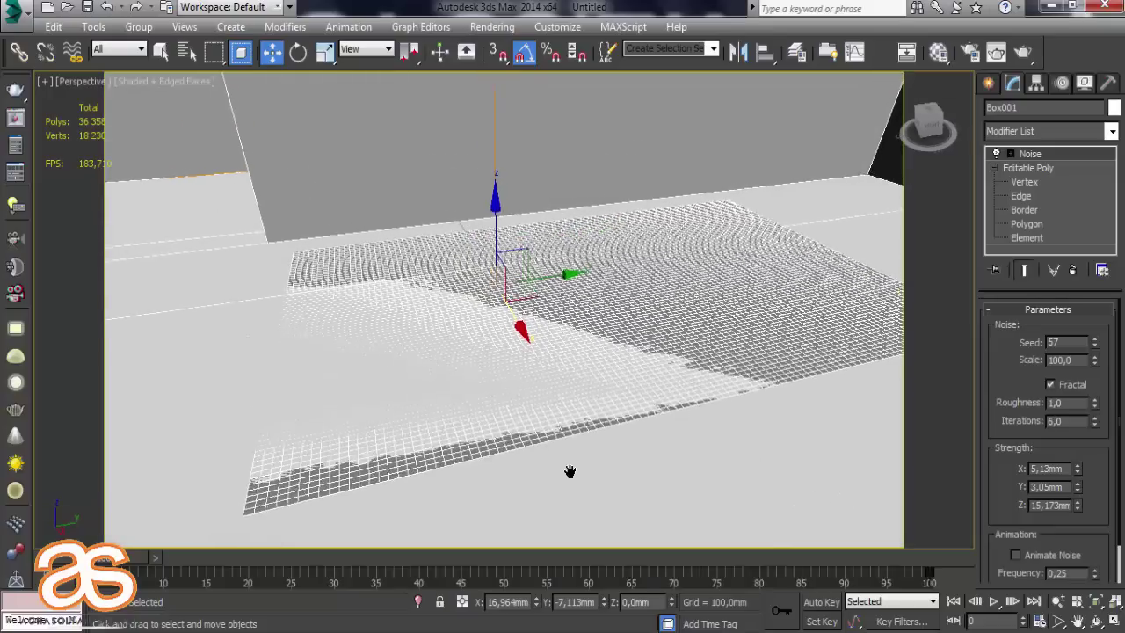
pyautogui.moveTo(496, 240); pyautogui.dragTo(583, 291)
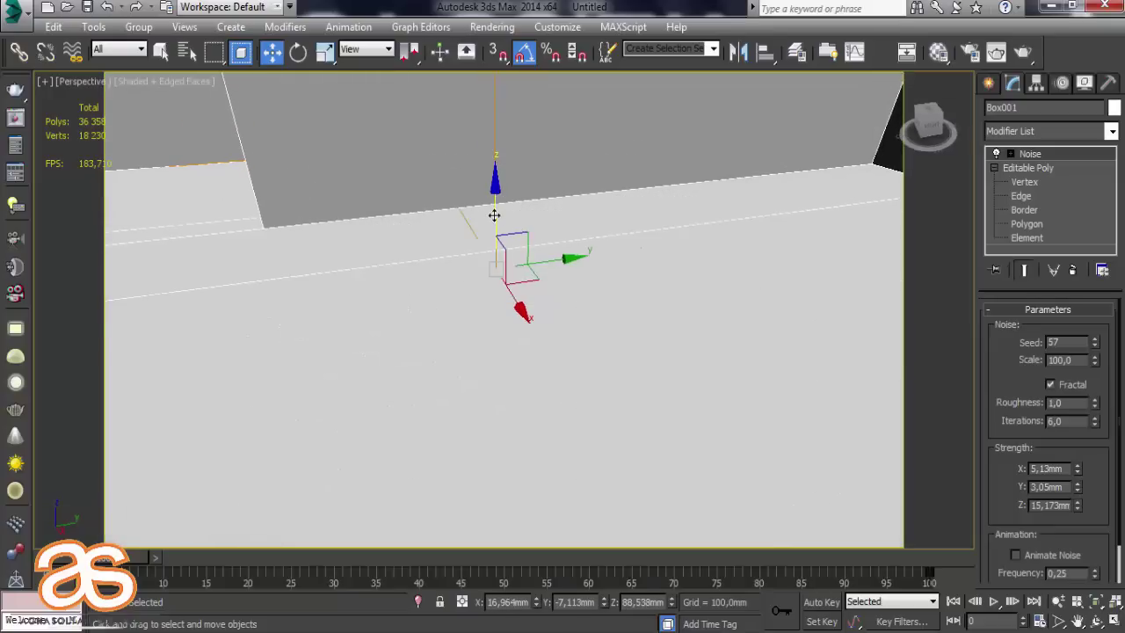
pyautogui.click(583, 292)
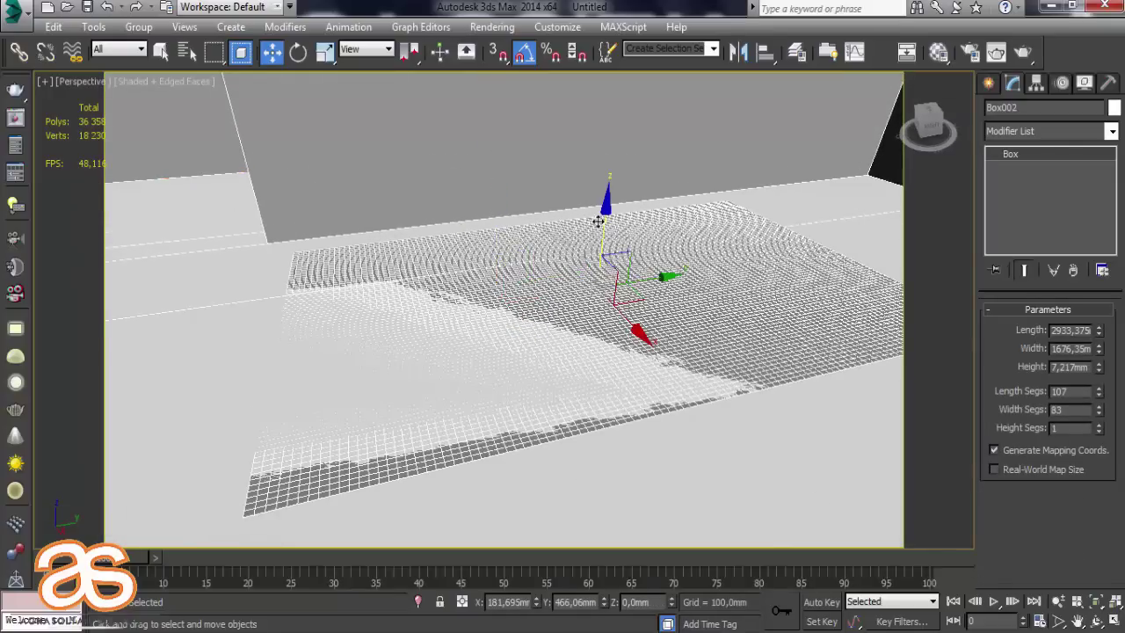
# Raise Box002 above the noise-deformed plane.
pyautogui.moveTo(600, 221); pyautogui.dragTo(601, 193)
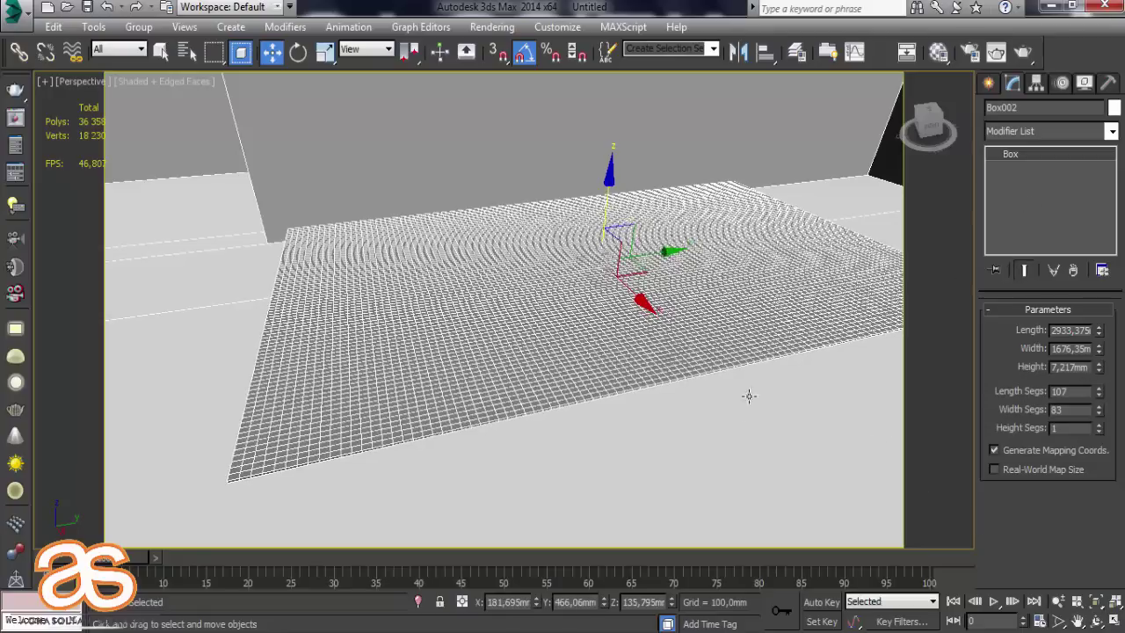
pyautogui.scroll(5, 753, 351)
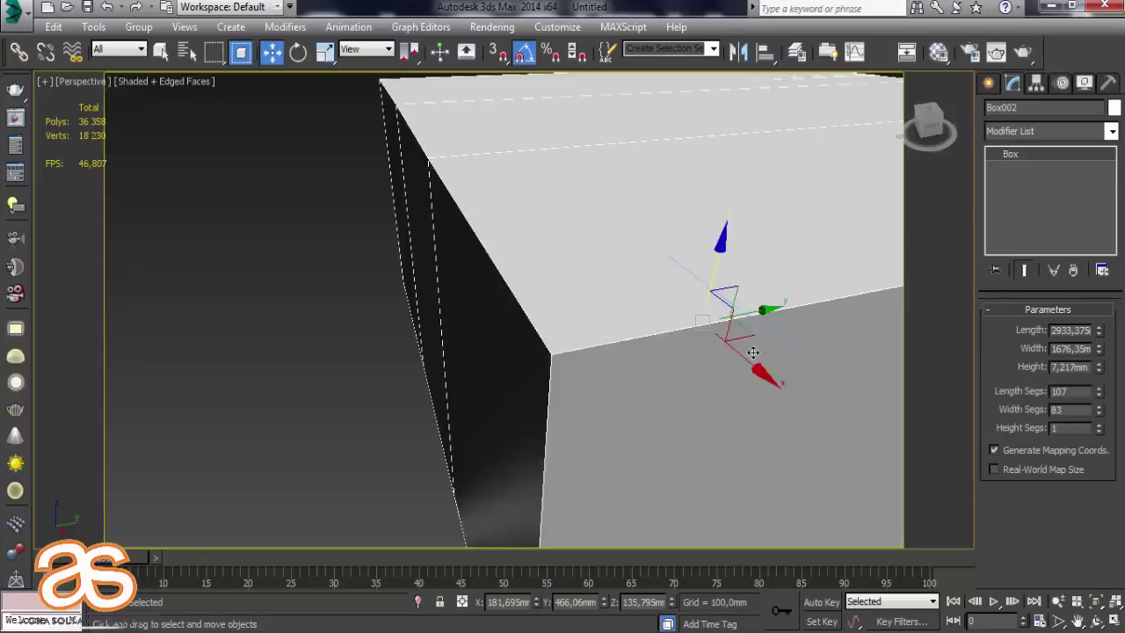
pyautogui.scroll(-5, 754, 352)
pyautogui.scroll(5, 753, 351)
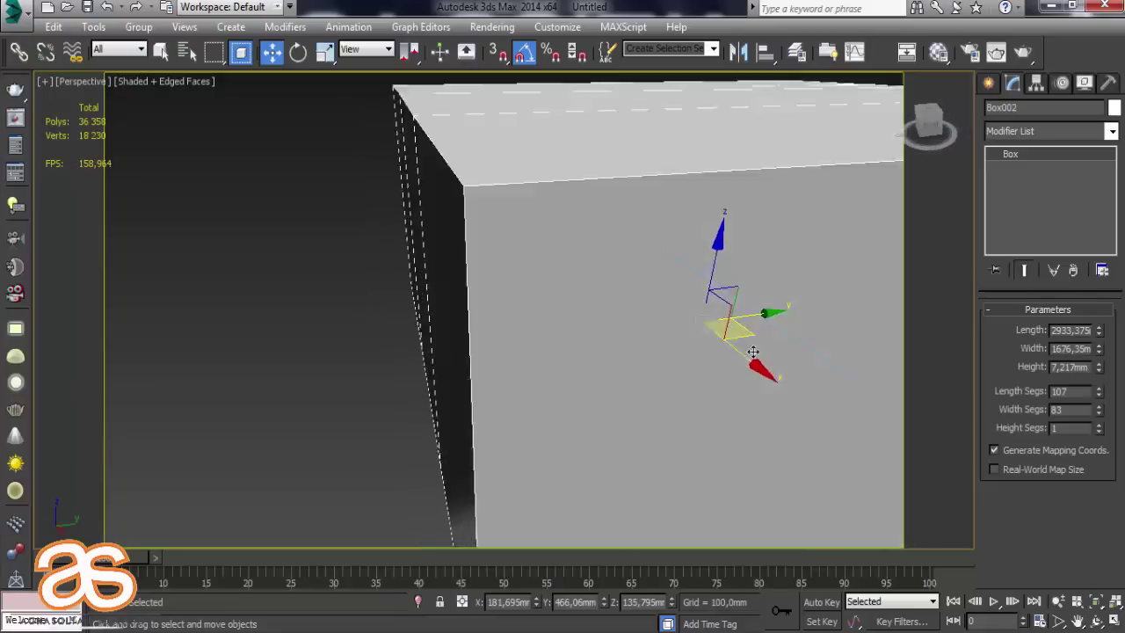
pyautogui.scroll(-5, 753, 352)
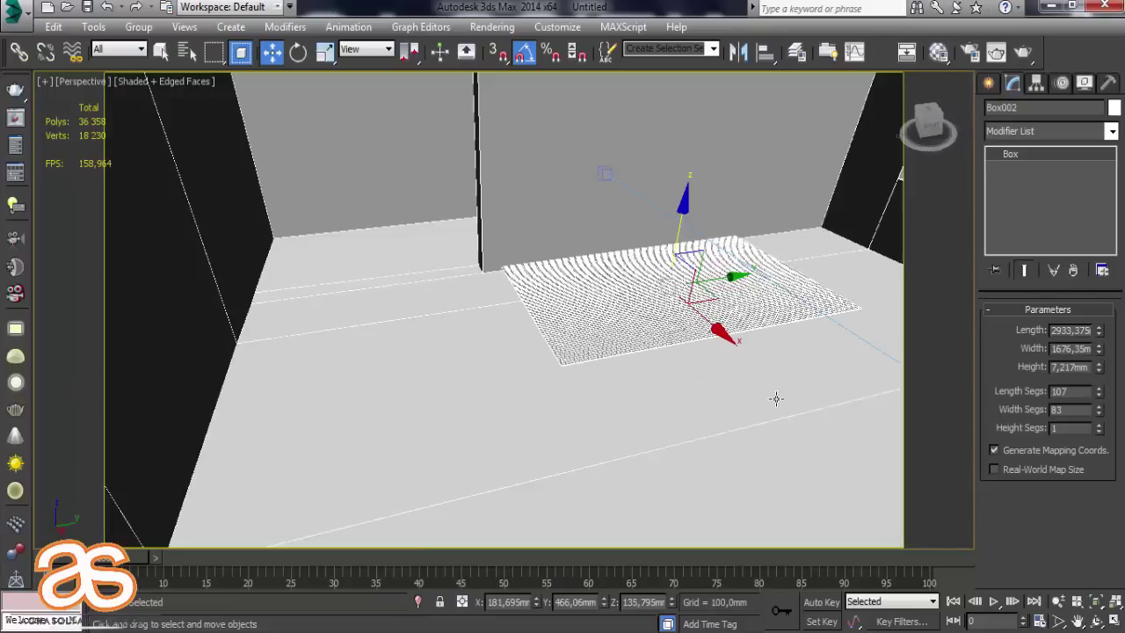
# Delete the Noise modifier from Box001's stack, leaving only Editable Poly.
pyautogui.click(774, 396)
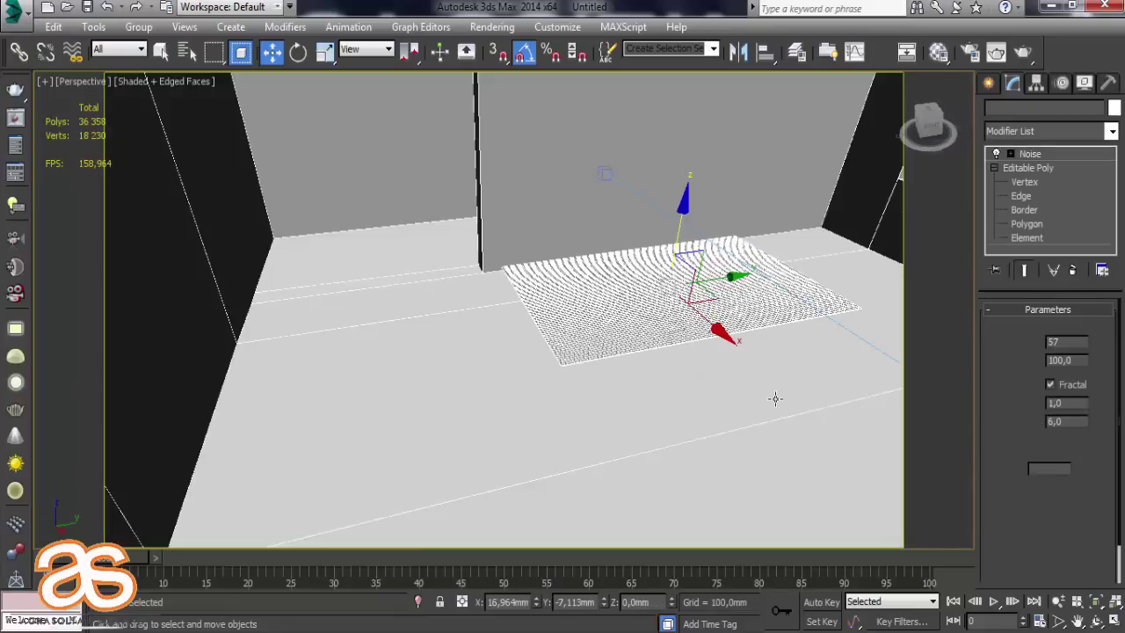
pyautogui.rightClick(1048, 158)
pyautogui.click(991, 181)
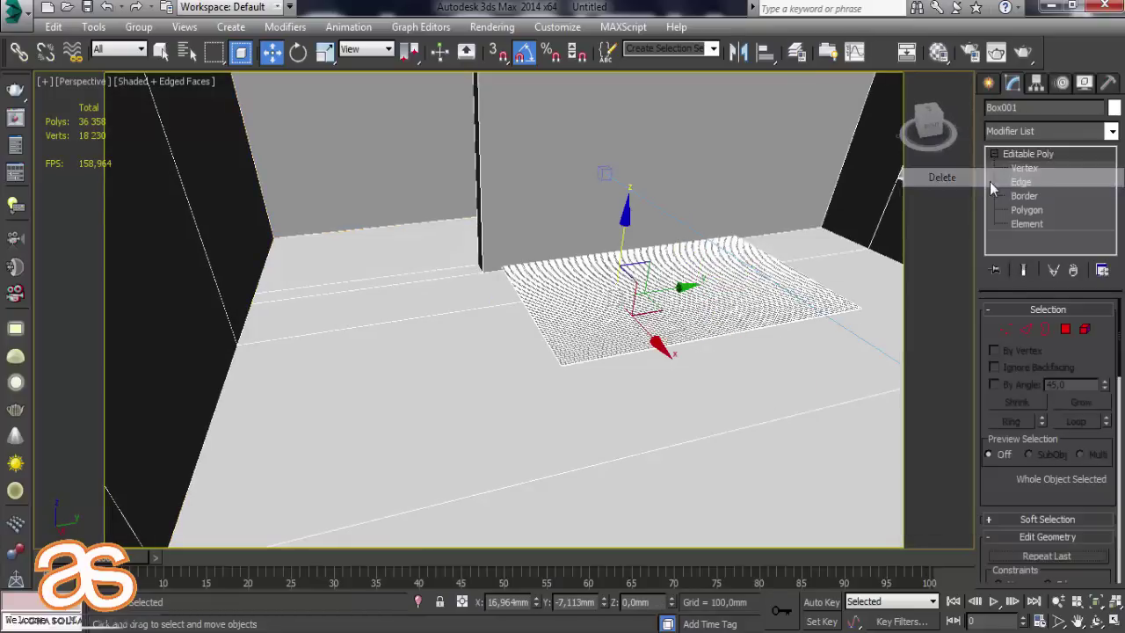
pyautogui.hotkey('ctrl', 'z')
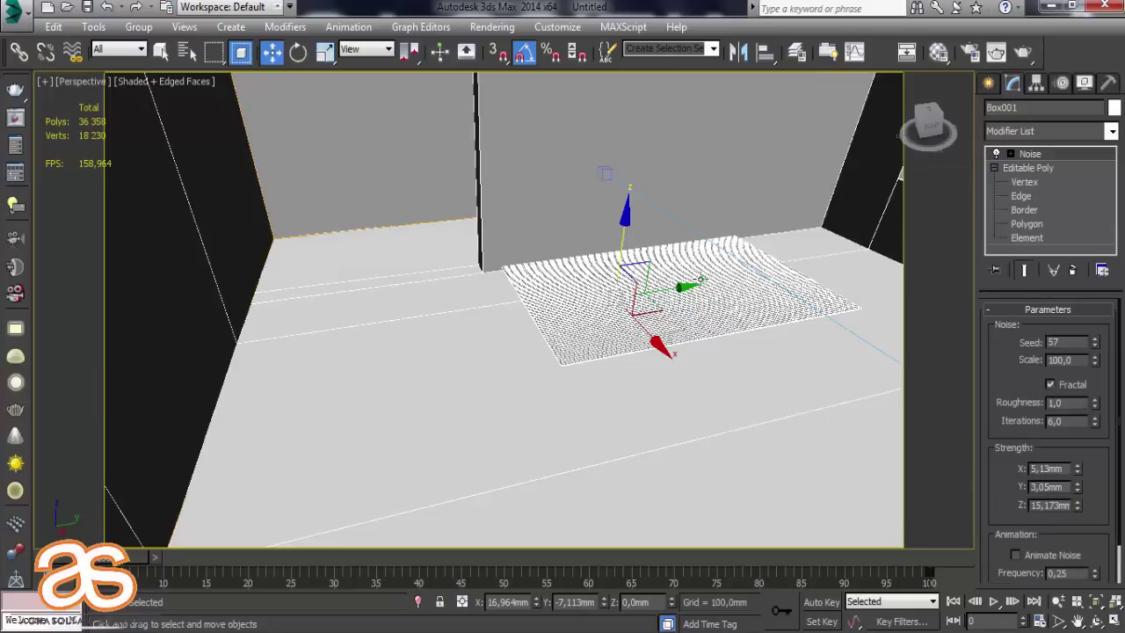
pyautogui.rightClick(1043, 154)
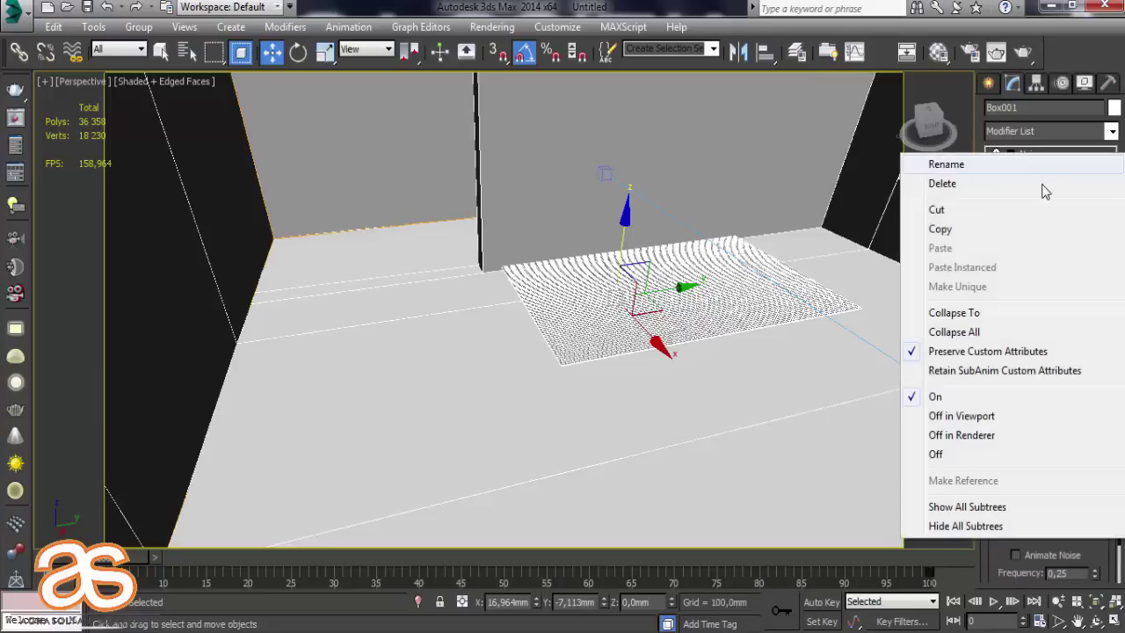
pyautogui.click(1035, 181)
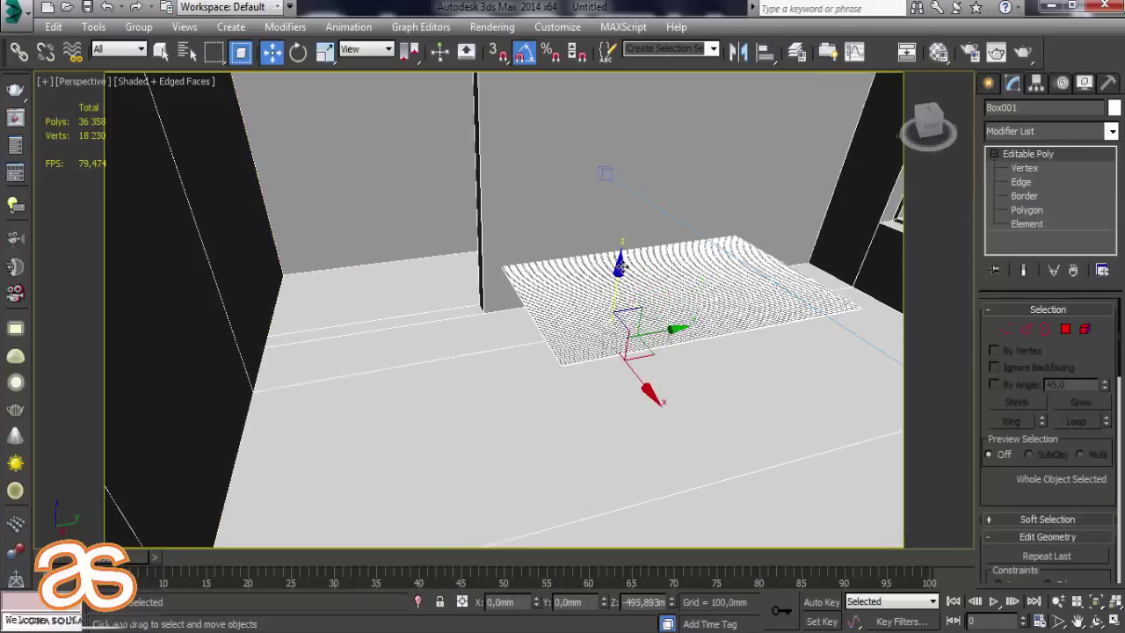
# Lower Box002 back down onto the floor at Z 2,528 mm.
pyautogui.click(697, 299)
pyautogui.scroll(2, 697, 299)
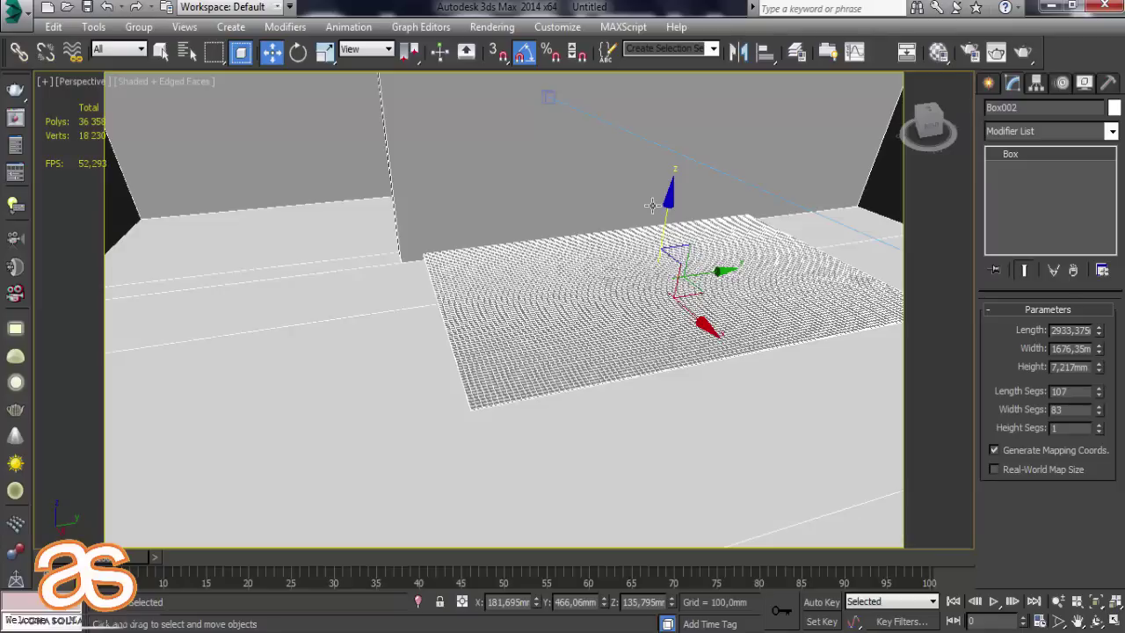
pyautogui.moveTo(667, 204); pyautogui.dragTo(660, 223)
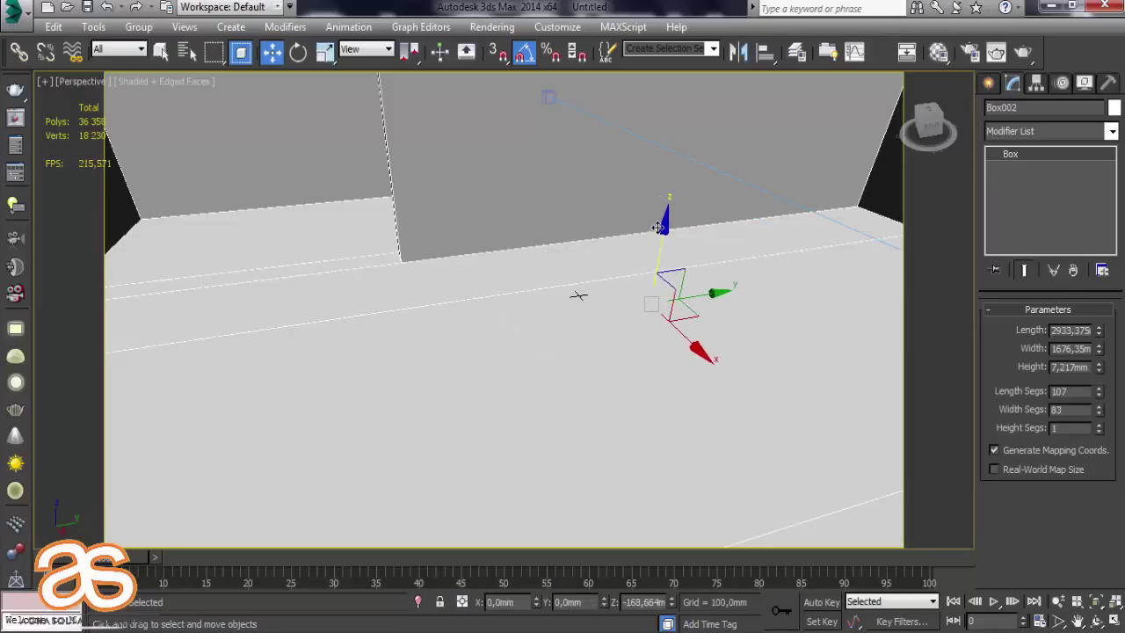
pyautogui.moveTo(660, 222); pyautogui.dragTo(656, 237)
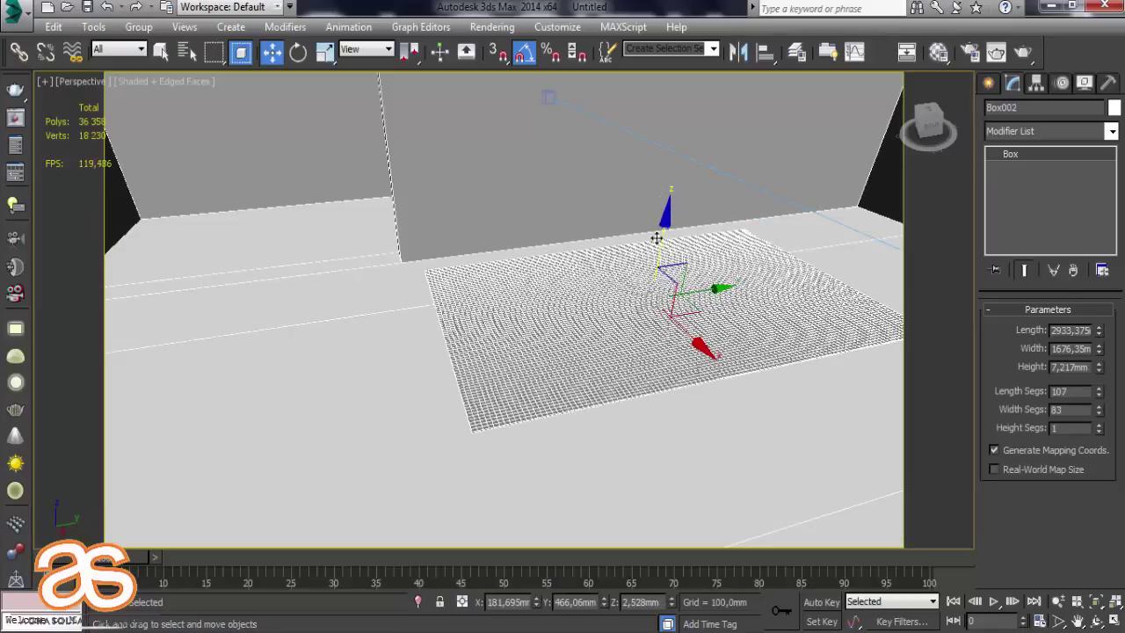
pyautogui.scroll(1, 646, 283)
pyautogui.scroll(1, 646, 283)
pyautogui.scroll(1, 646, 283)
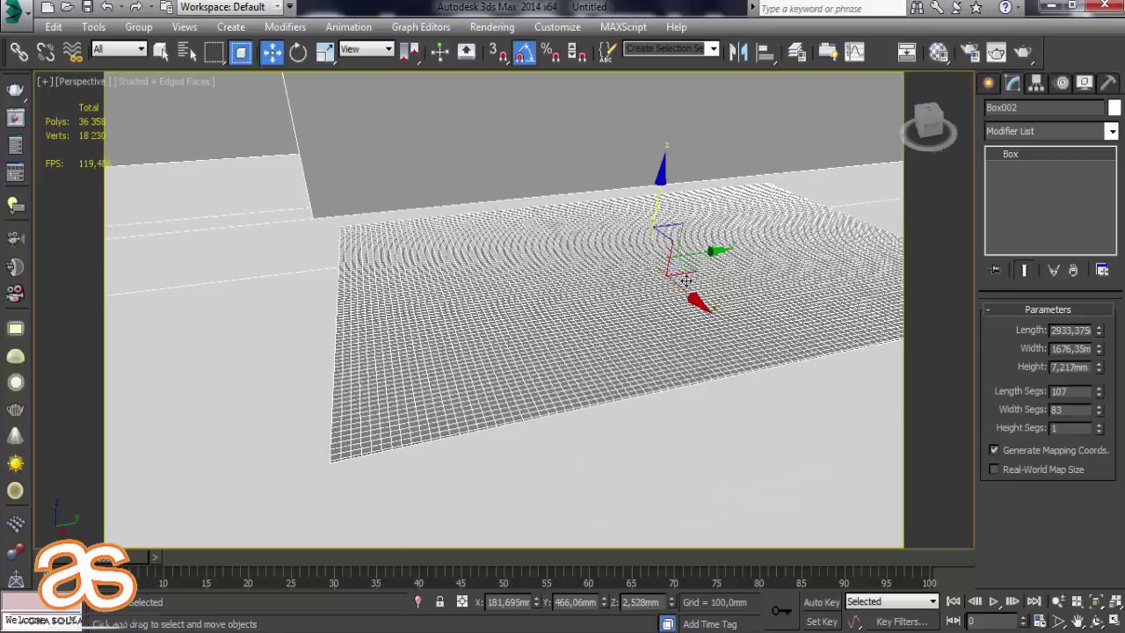
pyautogui.scroll(1, 646, 283)
pyautogui.scroll(-3, 659, 390)
# Add a Noise modifier to Box002 from the Modifier List.
pyautogui.click(1112, 131)
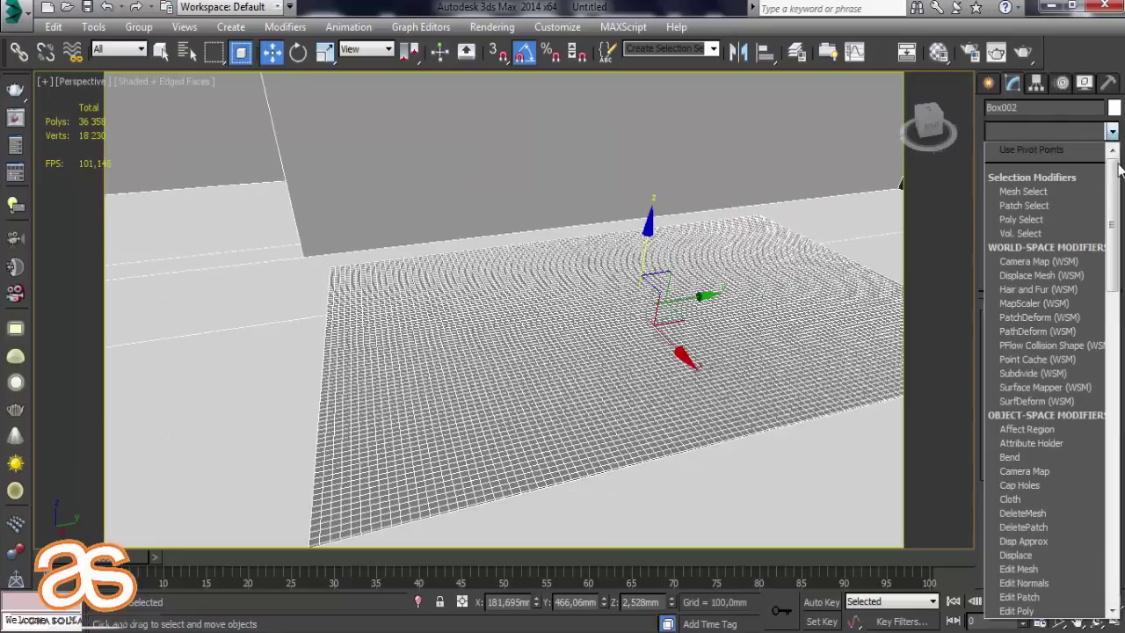
pyautogui.moveTo(1113, 175); pyautogui.dragTo(1113, 492)
pyautogui.scroll(2, 1048, 273)
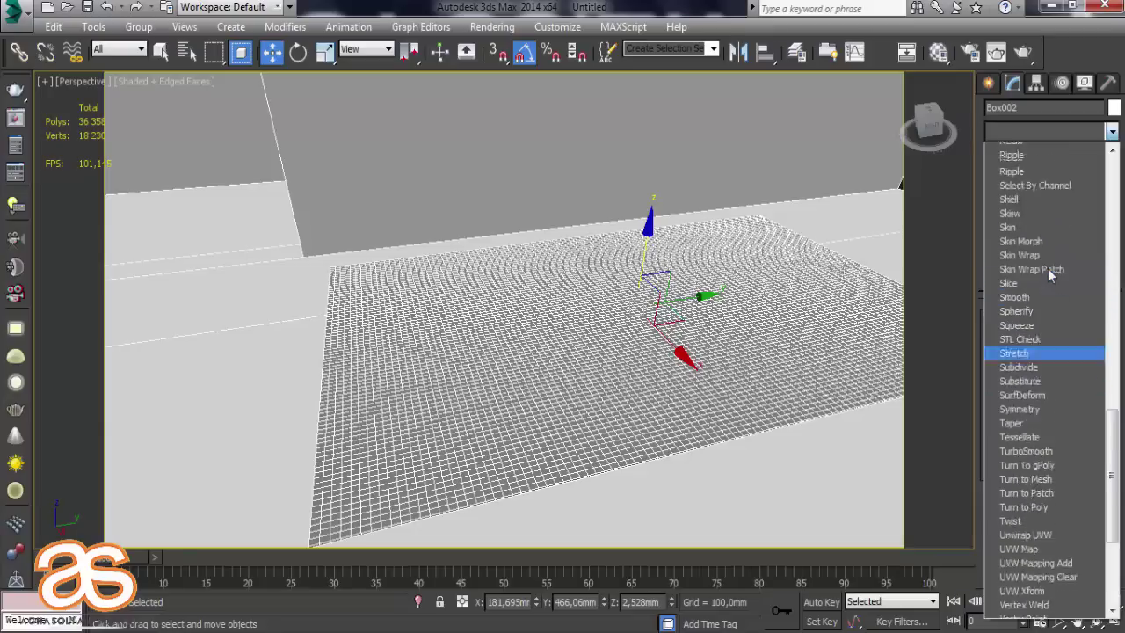
pyautogui.scroll(3, 1048, 268)
pyautogui.scroll(2, 1048, 281)
pyautogui.scroll(1, 1044, 311)
pyautogui.scroll(1, 1039, 281)
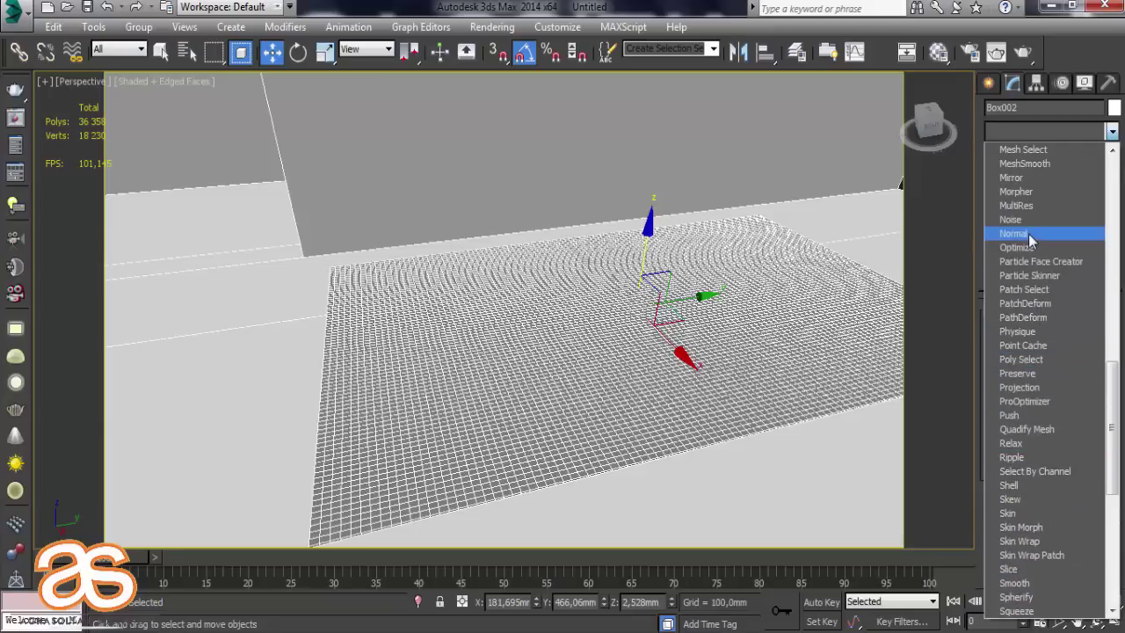
pyautogui.click(1029, 217)
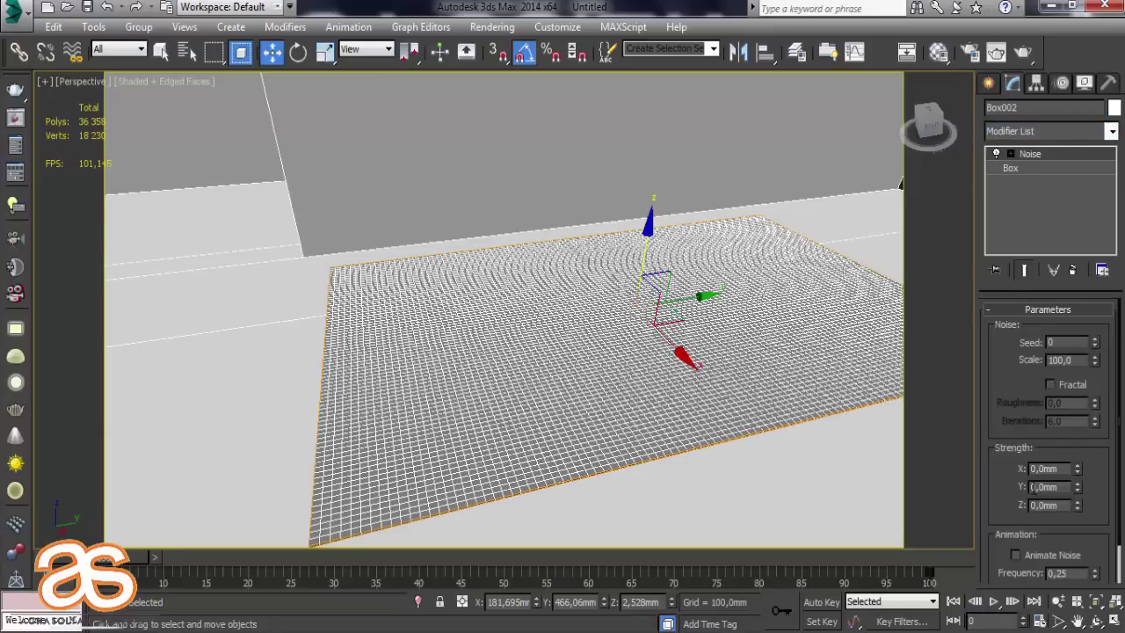
# Set the noise to seed 11, fractal, Z strength 12.65 mm and 1 iteration.
pyautogui.moveTo(1093, 341); pyautogui.dragTo(1095, 301)
pyautogui.moveTo(1087, 168); pyautogui.dragTo(1081, 380)
pyautogui.click(1050, 384)
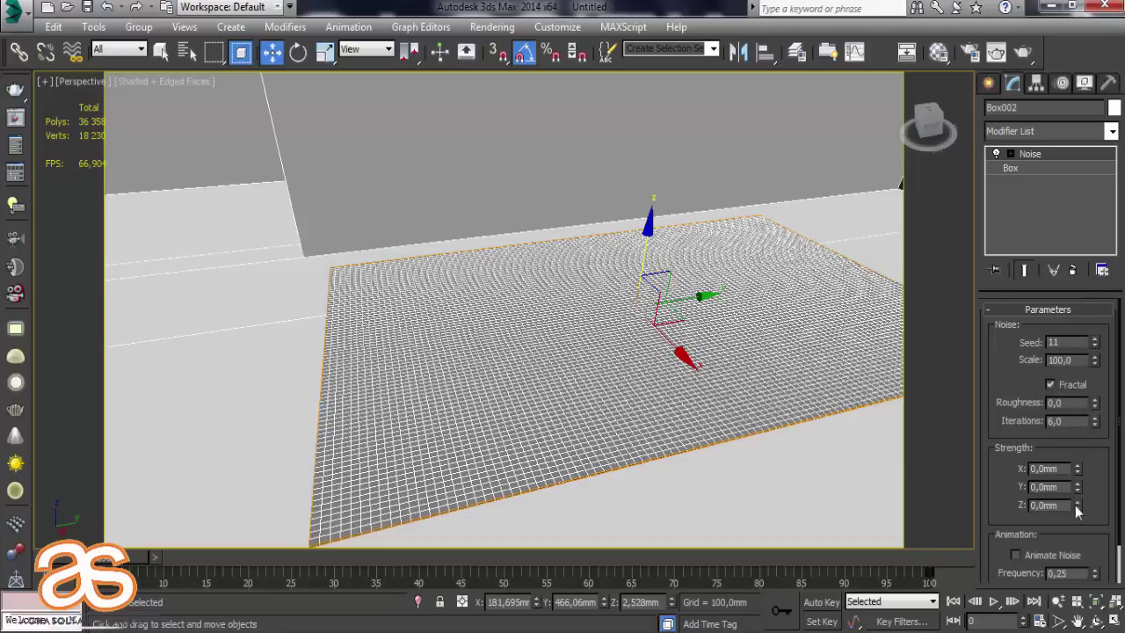
pyautogui.moveTo(1076, 505)
pyautogui.mouseDown()
pyautogui.moveTo(908, 542)
pyautogui.moveTo(704, 215)
pyautogui.moveTo(739, 586)
pyautogui.moveTo(768, 48)
pyautogui.mouseUp()
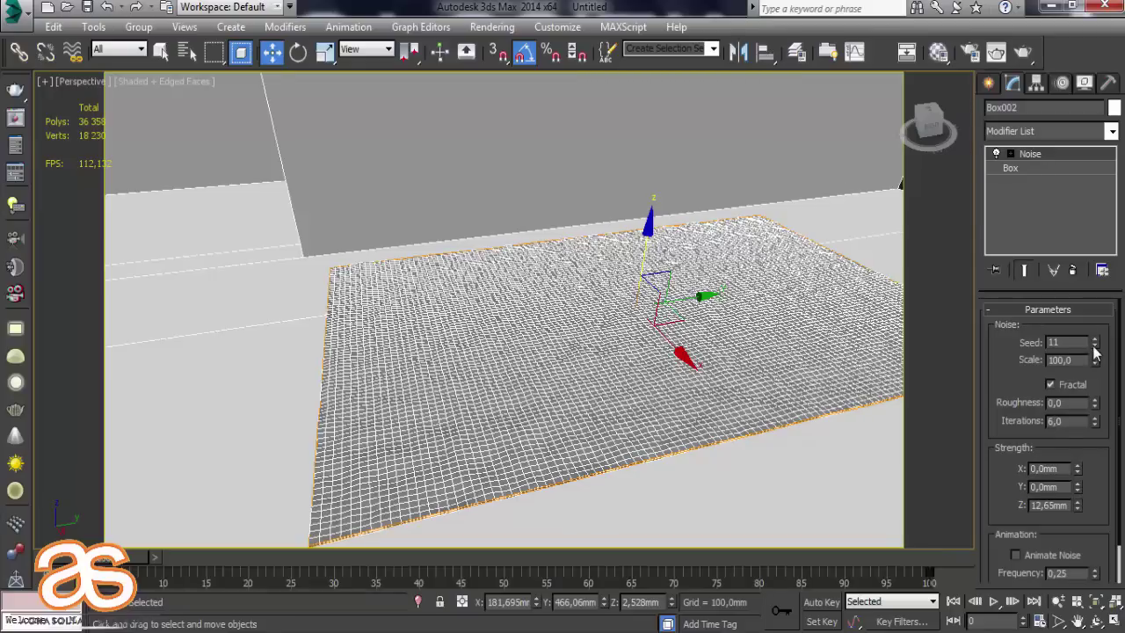
pyautogui.rightClick(1096, 423)
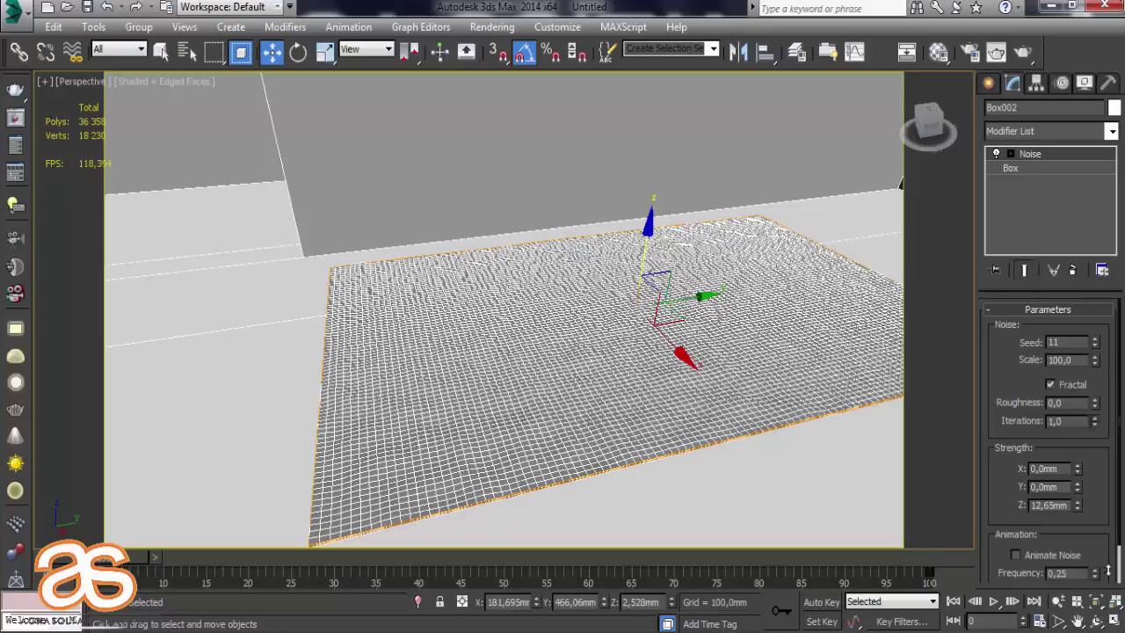
pyautogui.moveTo(1095, 420); pyautogui.dragTo(1095, 378)
pyautogui.hotkey('ctrl', 'z')
# Inspect the noisy floor in smooth shaded view, orbiting to look down on it.
pyautogui.click(865, 441)
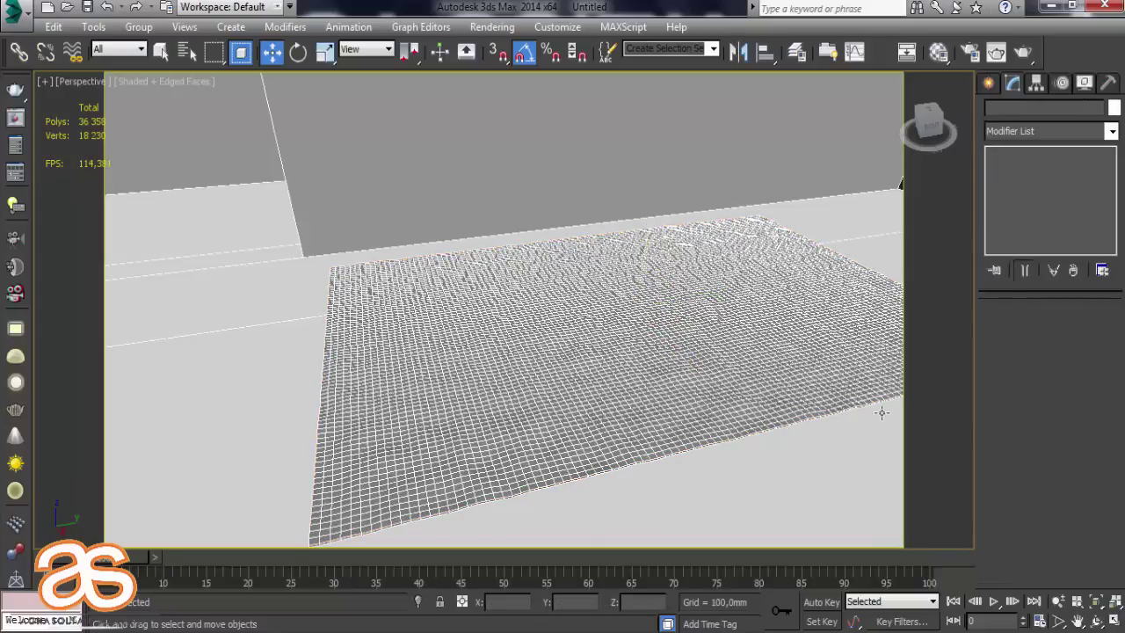
pyautogui.press('F4')
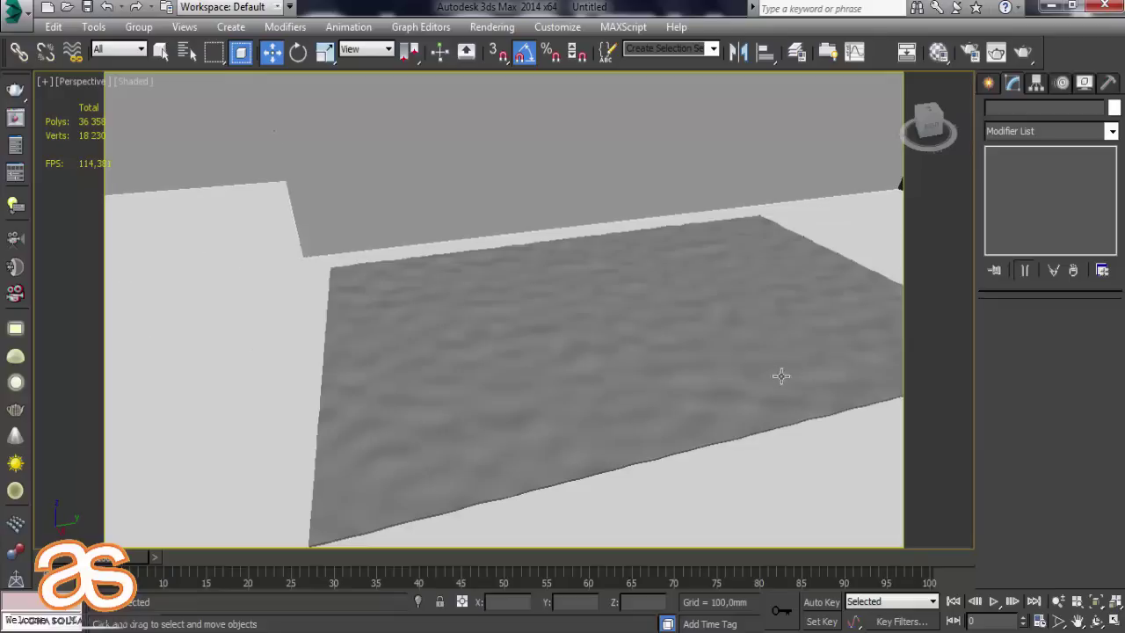
pyautogui.click(855, 276)
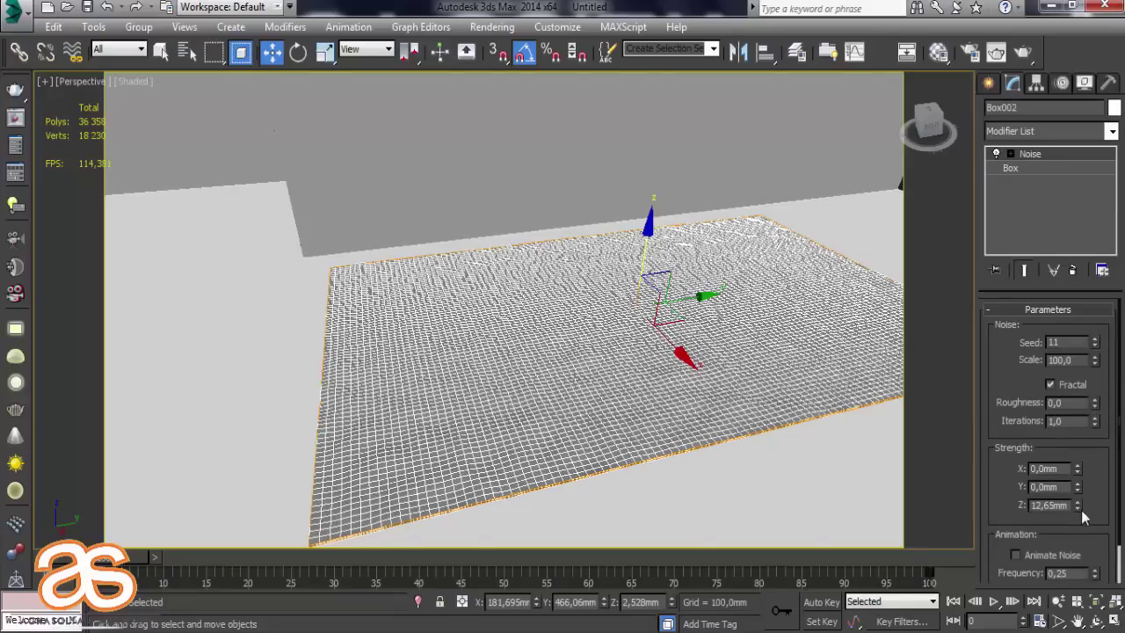
pyautogui.click(821, 467)
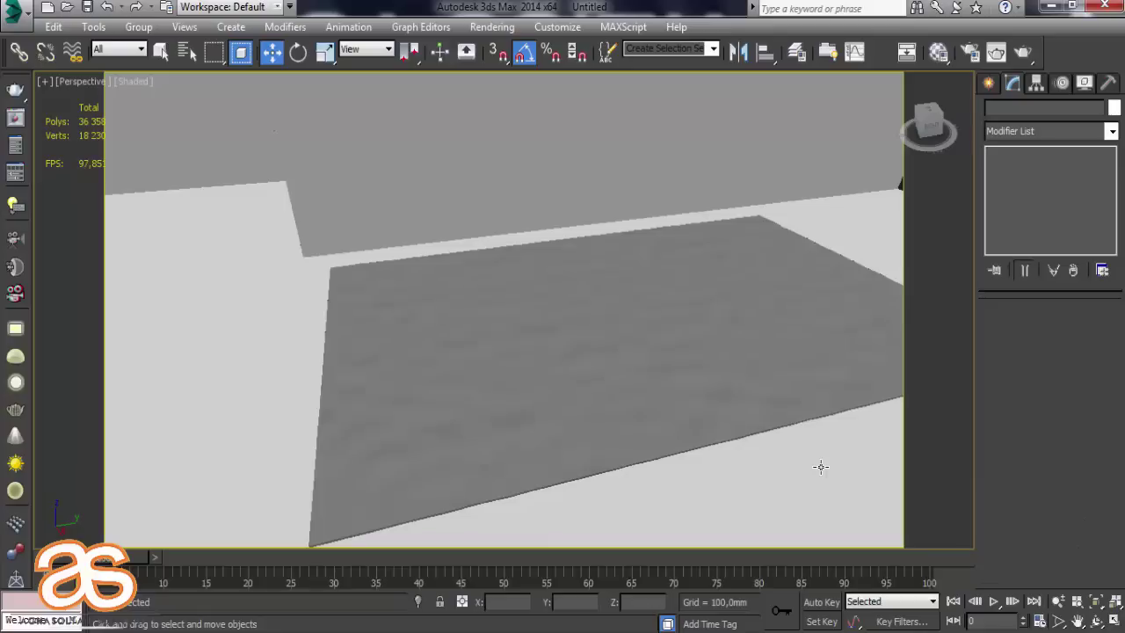
pyautogui.scroll(-3, 751, 372)
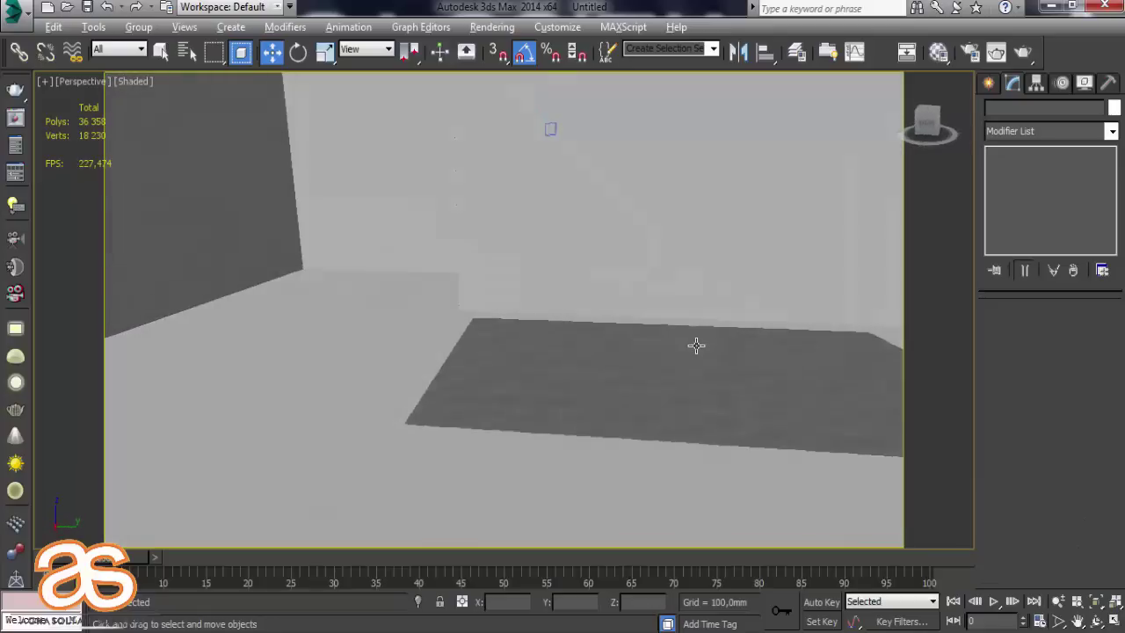
pyautogui.scroll(2, 711, 329)
pyautogui.scroll(2, 716, 394)
pyautogui.scroll(2, 715, 396)
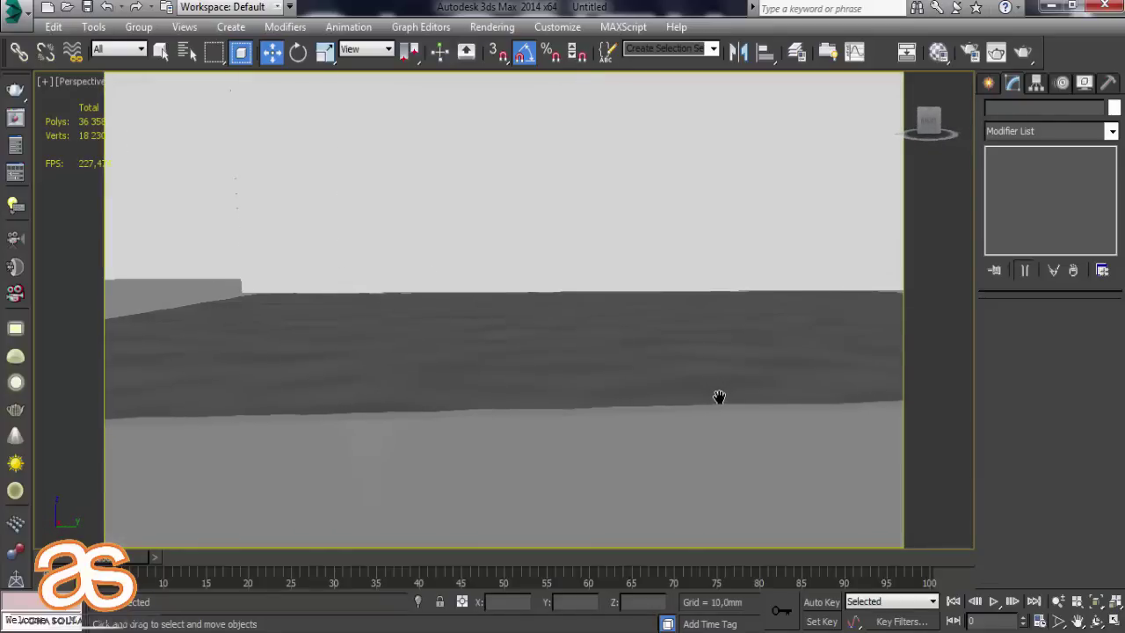
pyautogui.scroll(1, 719, 397)
pyautogui.scroll(-2, 723, 404)
pyautogui.scroll(1, 723, 405)
pyautogui.scroll(-2, 723, 403)
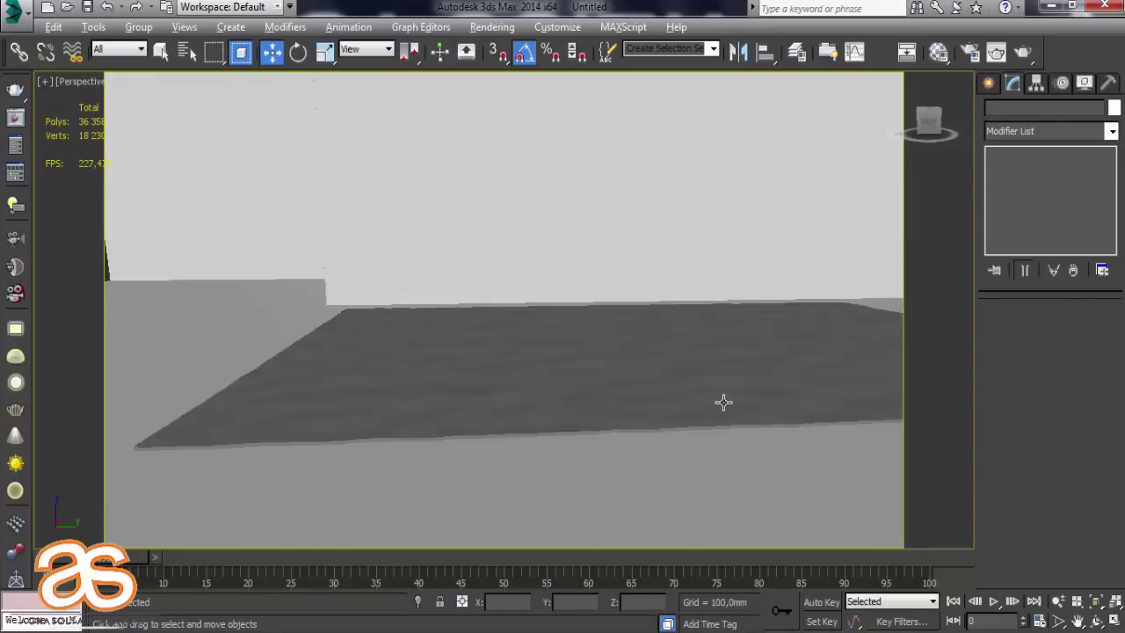
pyautogui.moveTo(723, 403)
pyautogui.keyDown('alt'); pyautogui.mouseDown(button='middle')
pyautogui.moveTo(744, 431)
pyautogui.moveTo(729, 439)
pyautogui.mouseUp(button='middle'); pyautogui.keyUp('alt')
# Reselect the floor box and undo an accidentally applied Editable Poly modifier.
pyautogui.click(721, 428)
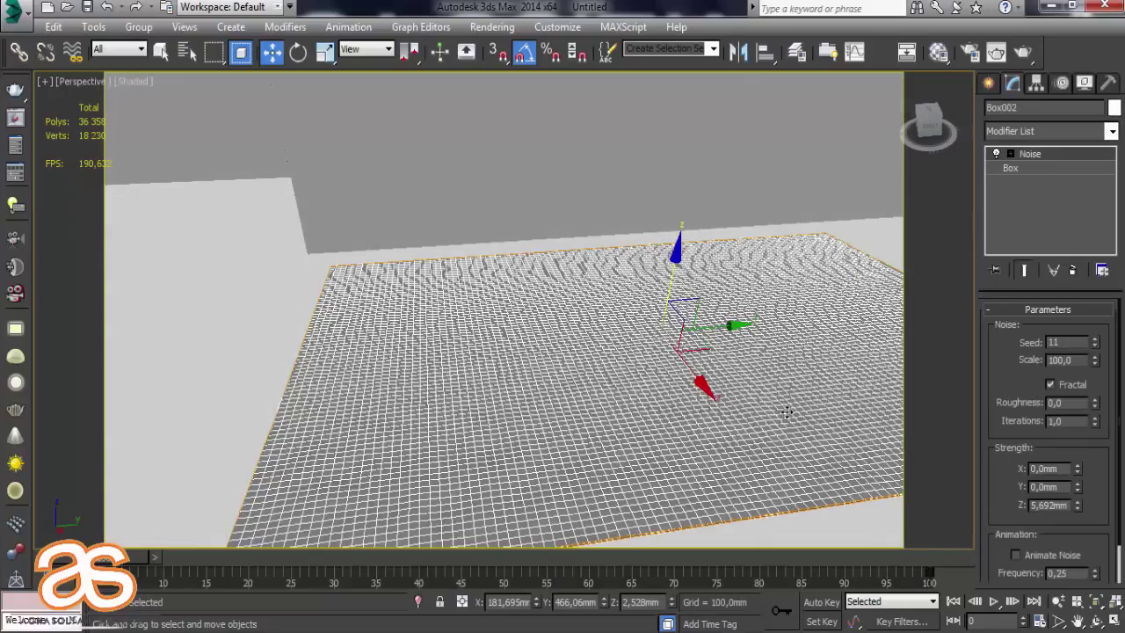
pyautogui.click(1112, 130)
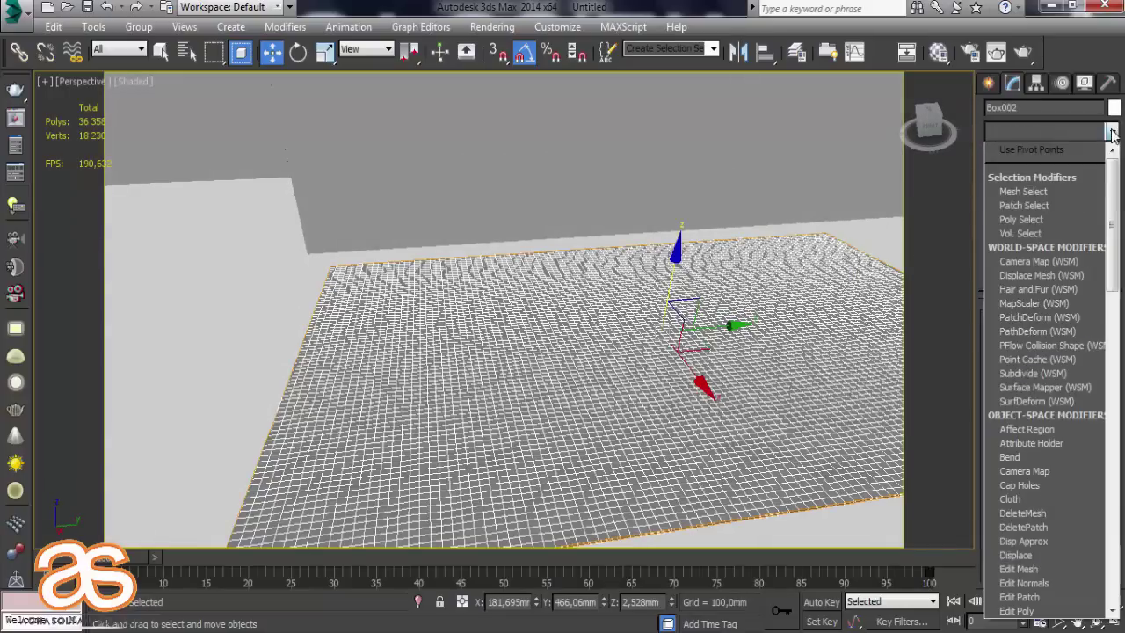
pyautogui.scroll(-1, 1025, 360)
pyautogui.scroll(-1, 1025, 359)
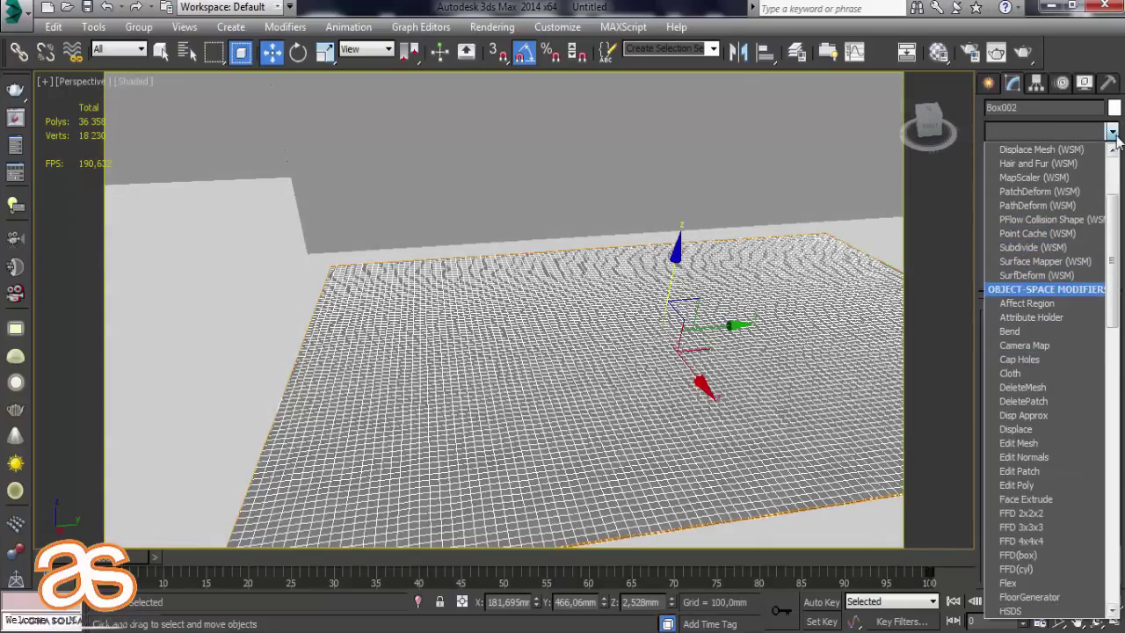
pyautogui.click(1046, 293)
pyautogui.hotkey('ctrl', 'z')
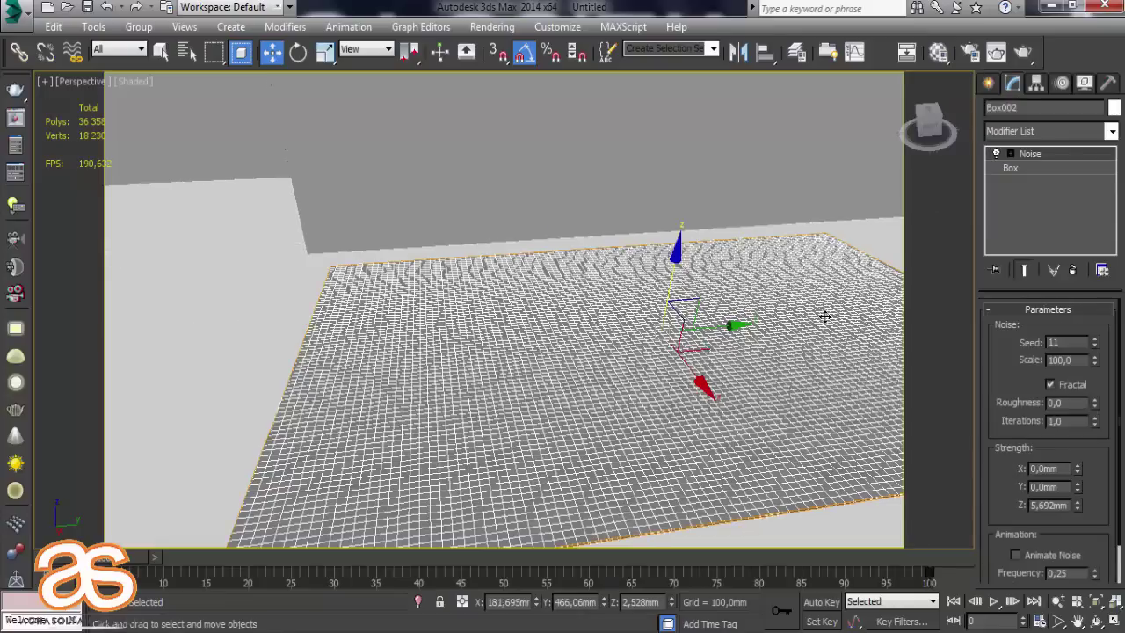
pyautogui.click(989, 84)
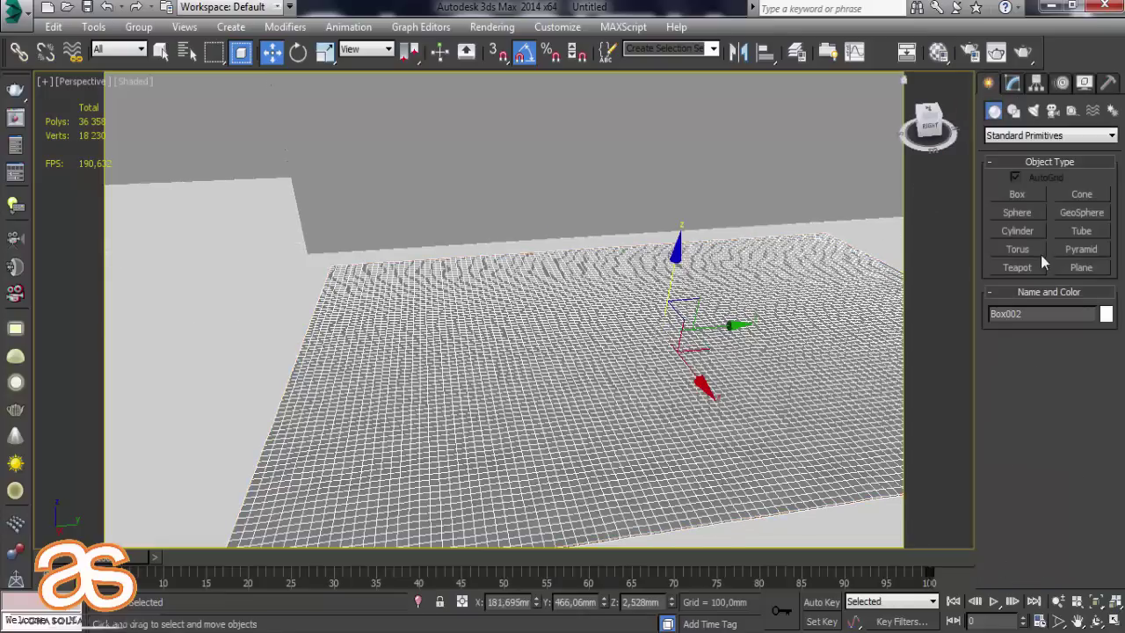
# Create a VRayFur object on the selected floor box.
pyautogui.click(1020, 137)
pyautogui.click(1027, 310)
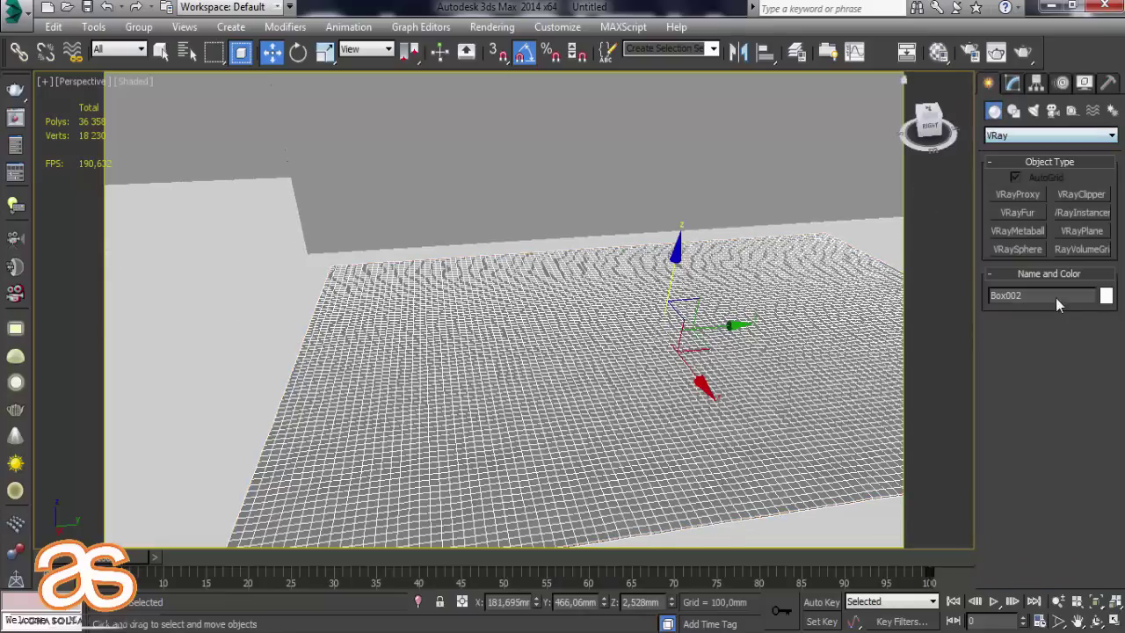
pyautogui.click(1019, 213)
pyautogui.moveTo(769, 330)
pyautogui.keyDown('alt'); pyautogui.mouseDown(button='middle')
pyautogui.moveTo(759, 300)
pyautogui.moveTo(710, 413)
pyautogui.moveTo(711, 402)
pyautogui.mouseUp(button='middle'); pyautogui.keyUp('alt')
pyautogui.scroll(-5, 992, 440)
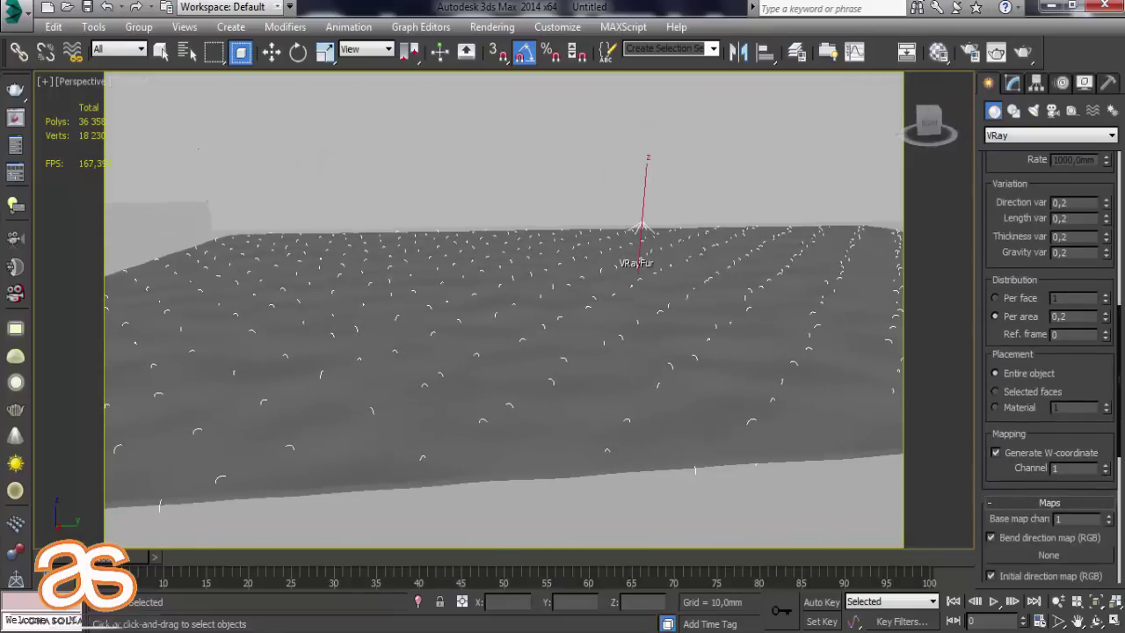
pyautogui.scroll(-2, 1013, 508)
pyautogui.scroll(-3, 1012, 501)
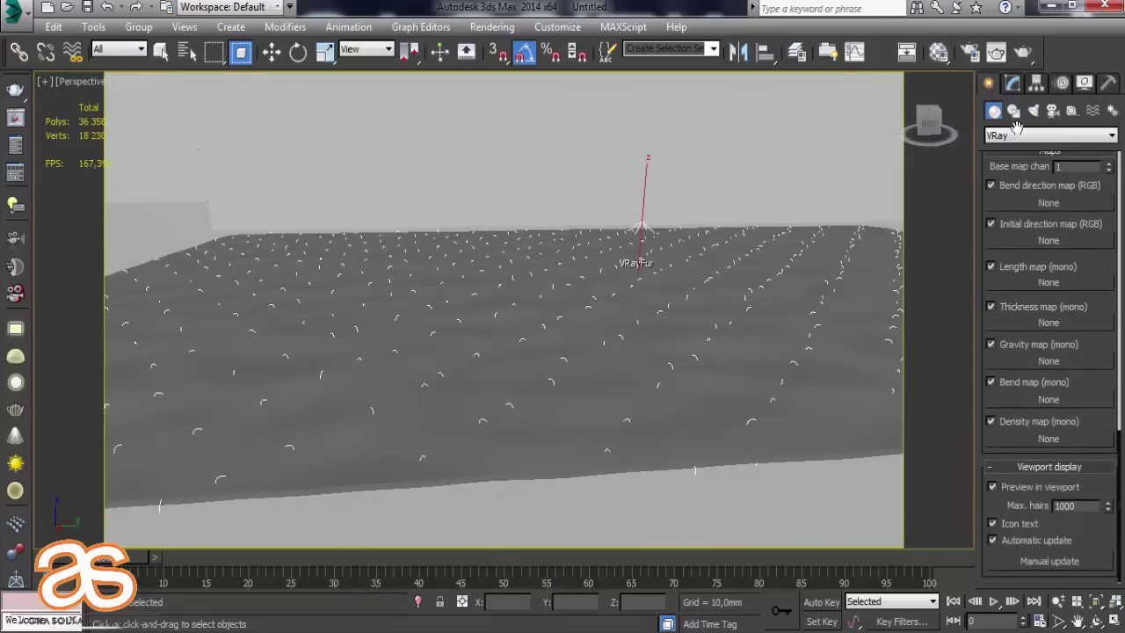
# Set the fur to 5000 max preview hairs, 3,75 mm length and 0,25 mm thickness.
pyautogui.moveTo(1081, 506); pyautogui.dragTo(1004, 507)
pyautogui.write('5')
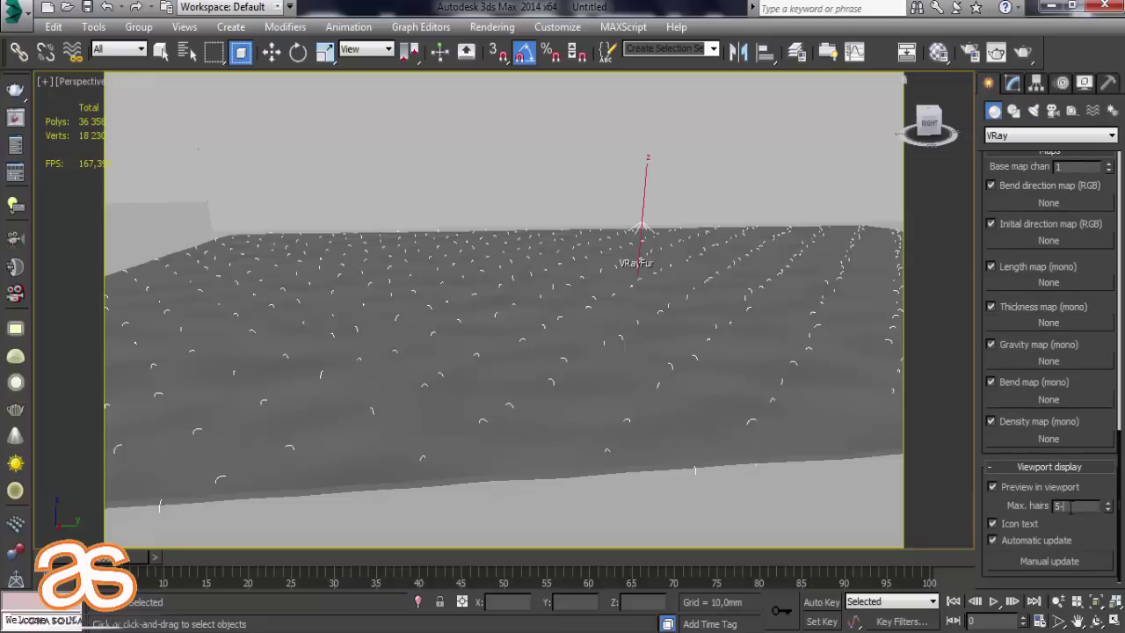
pyautogui.write('000')
pyautogui.press('Return')
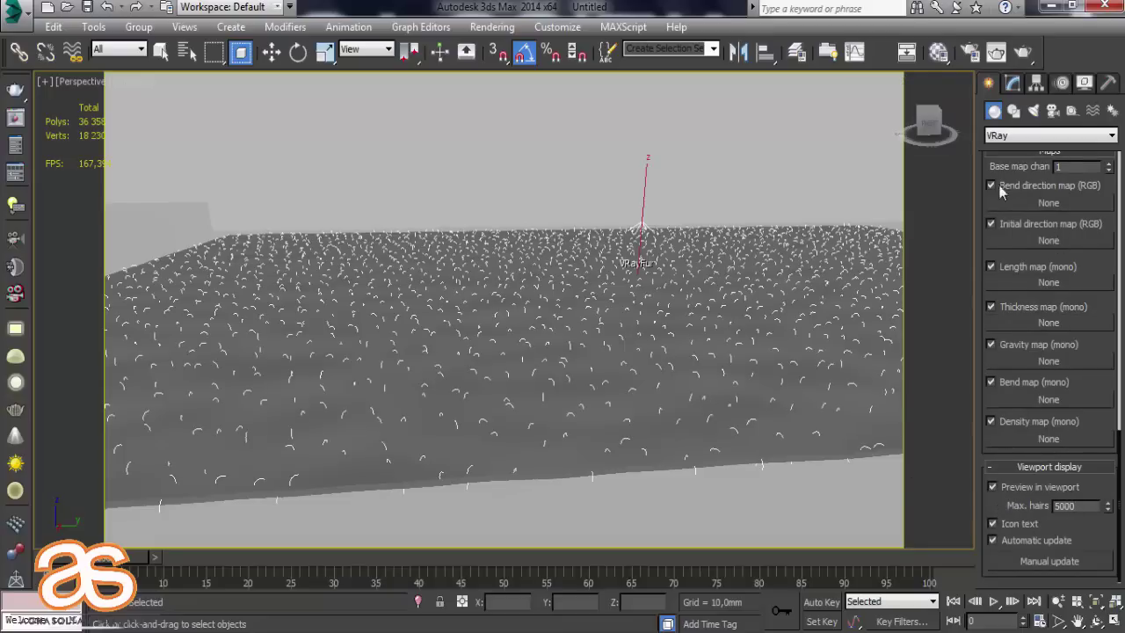
pyautogui.moveTo(991, 174); pyautogui.dragTo(961, 587)
pyautogui.scroll(3, 996, 420)
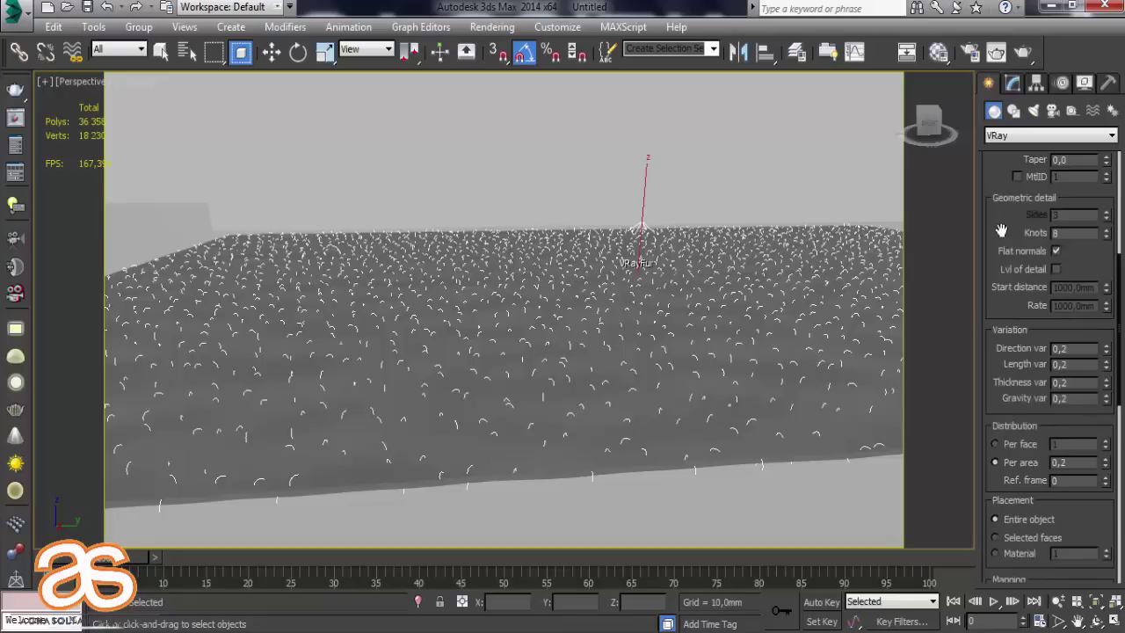
pyautogui.moveTo(1002, 231); pyautogui.dragTo(988, 627)
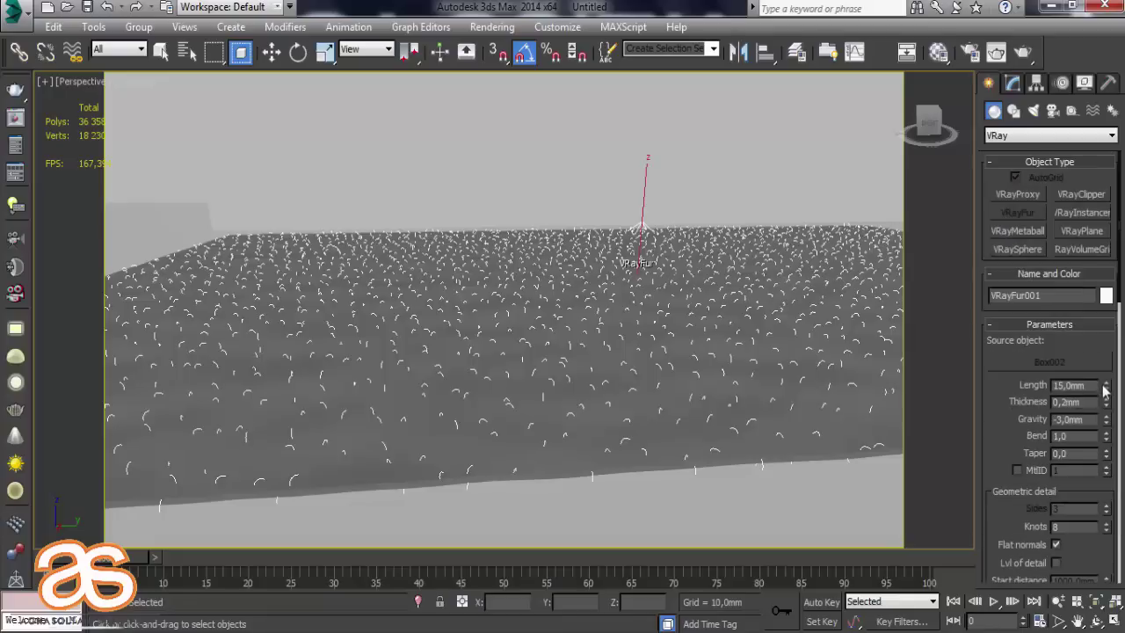
pyautogui.moveTo(1105, 393); pyautogui.dragTo(1096, 439)
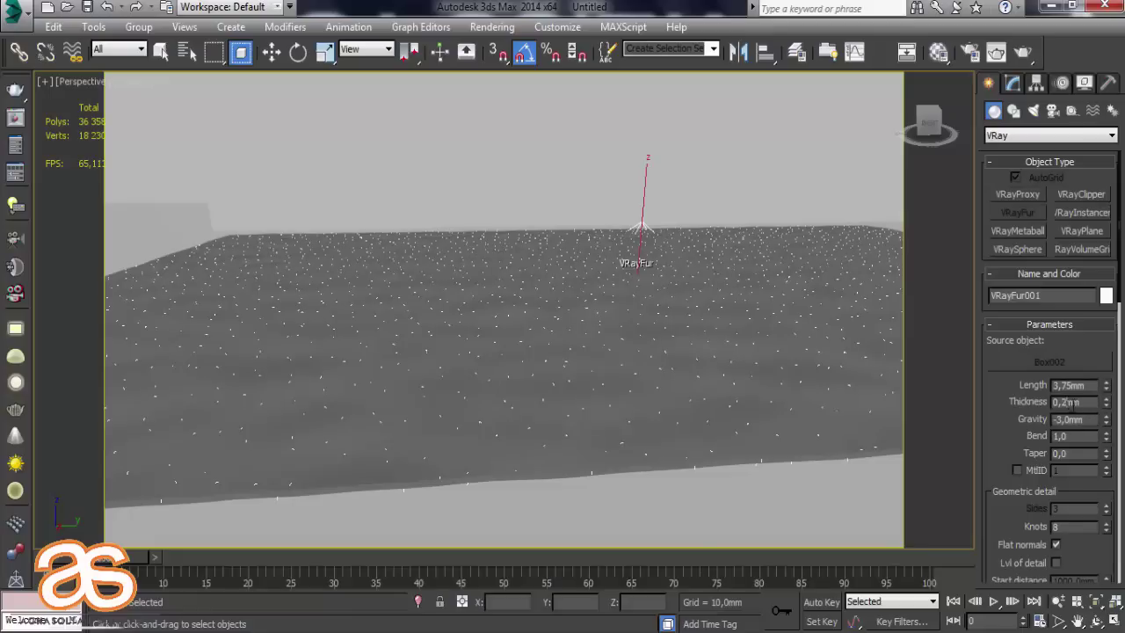
pyautogui.write('5')
# Make material slot 1 a VRayMtl with white diffuse and assign it to VRayFur001.
pyautogui.click(949, 59)
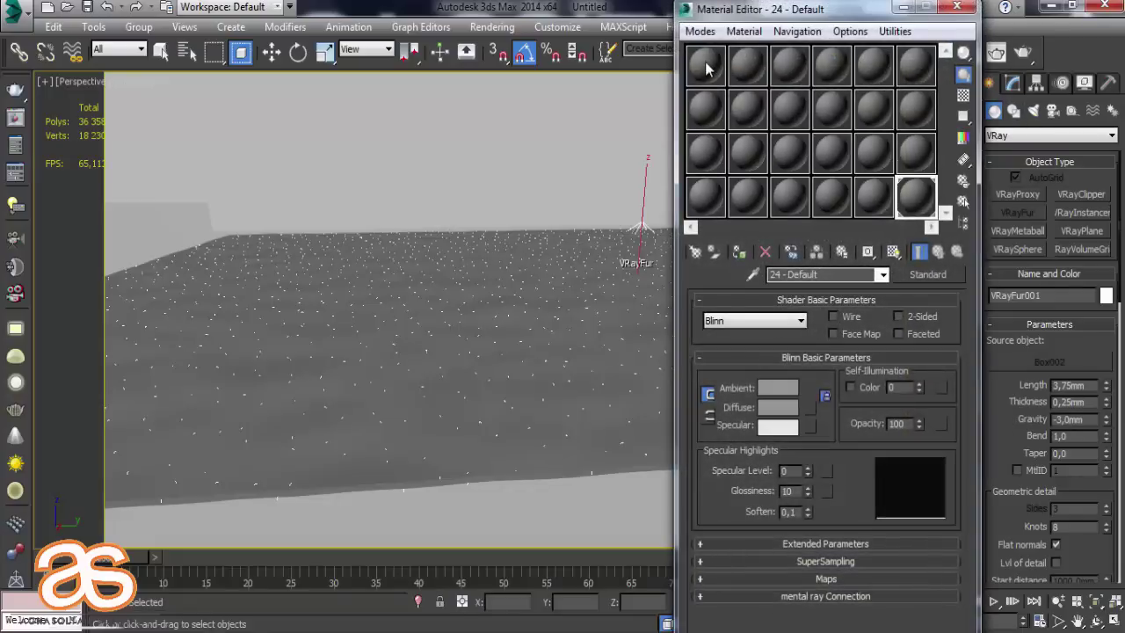
pyautogui.click(708, 69)
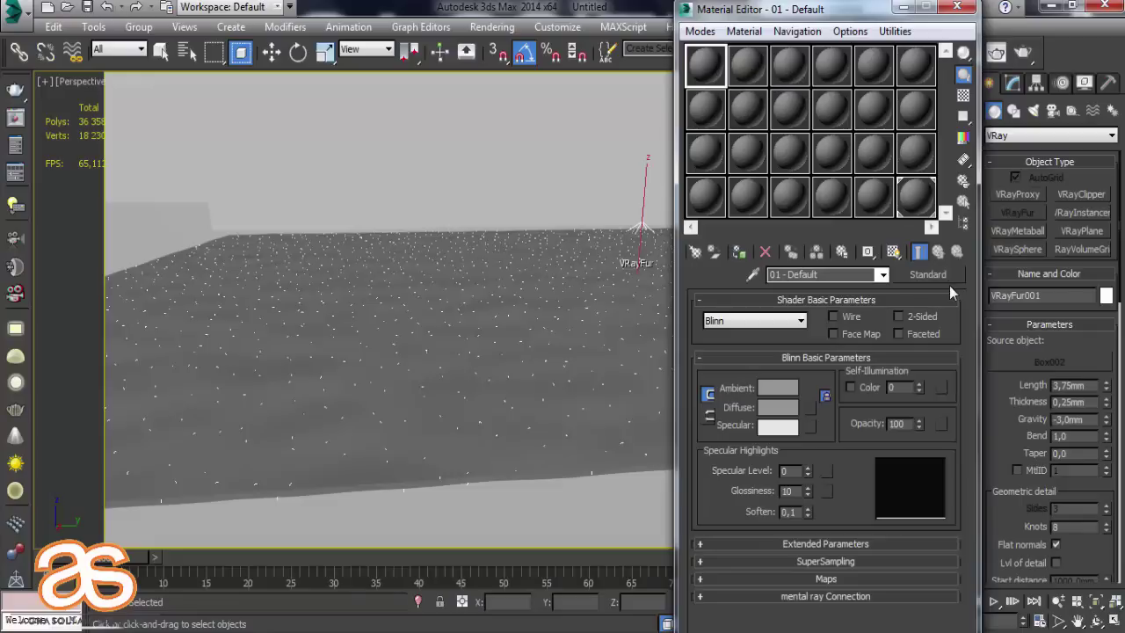
pyautogui.click(932, 275)
pyautogui.click(548, 408)
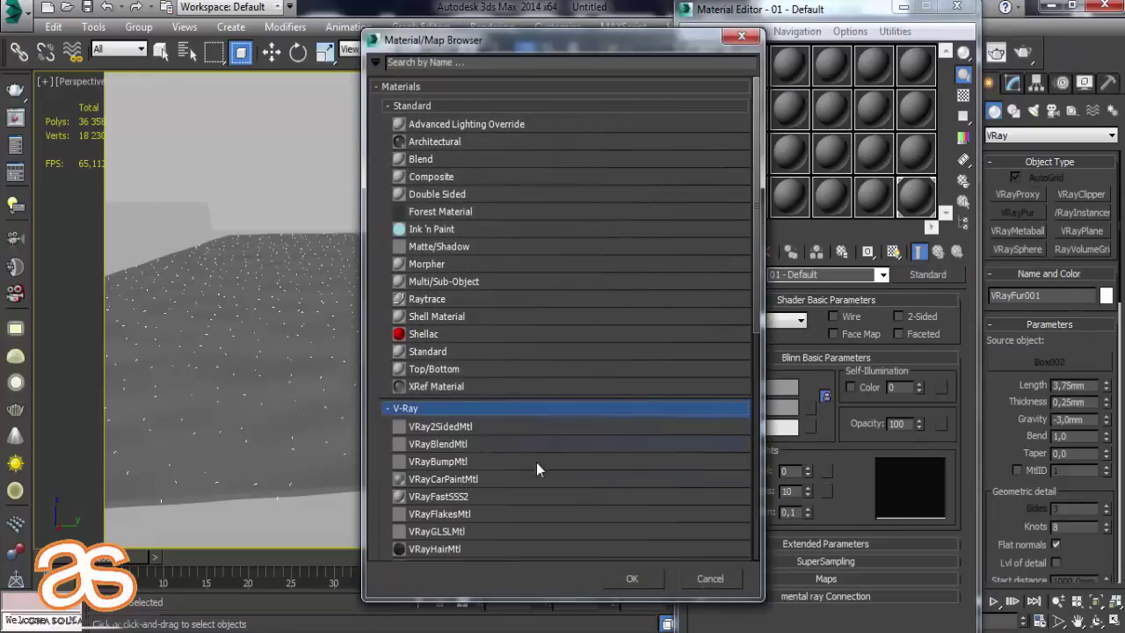
pyautogui.scroll(-2, 497, 487)
pyautogui.scroll(-3, 477, 504)
pyautogui.doubleClick(469, 480)
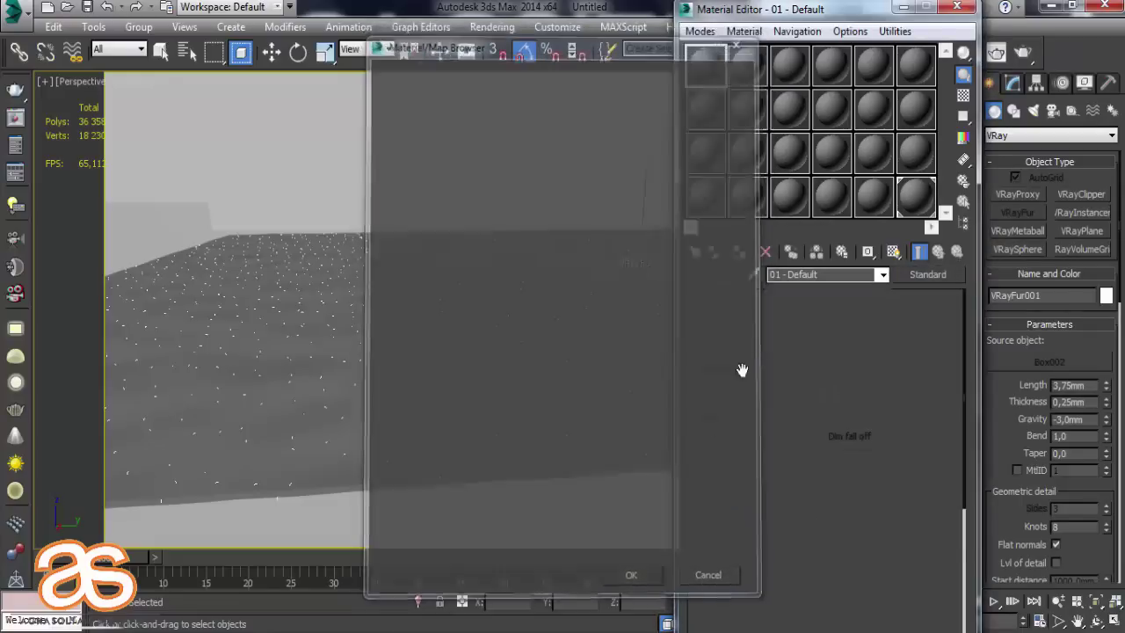
pyautogui.click(787, 318)
pyautogui.moveTo(480, 186); pyautogui.dragTo(484, 237)
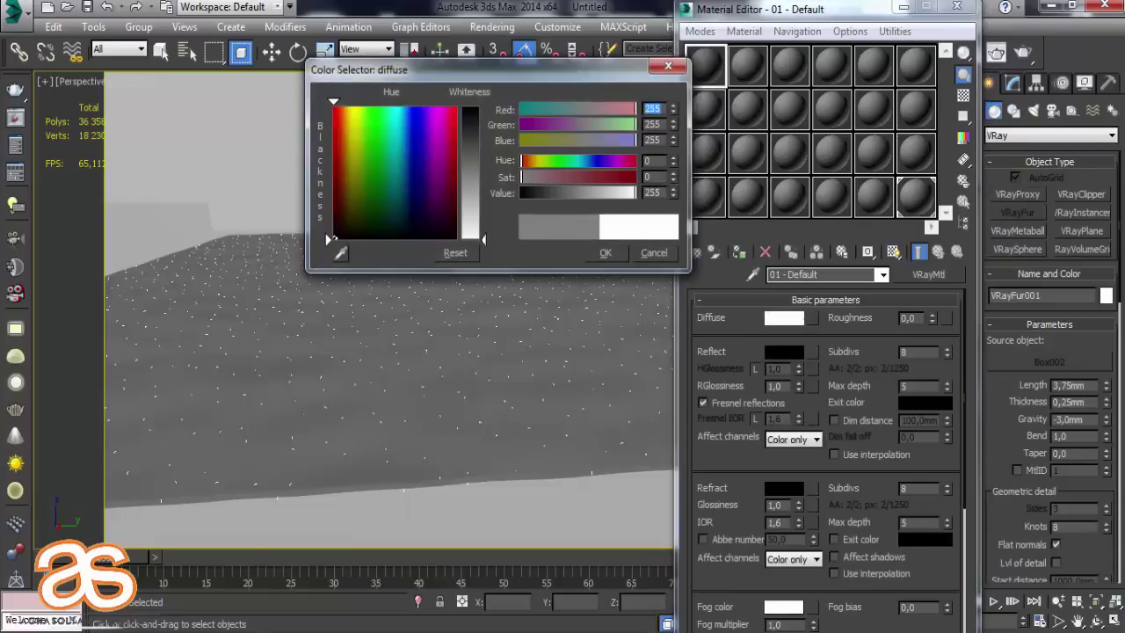
pyautogui.click(605, 252)
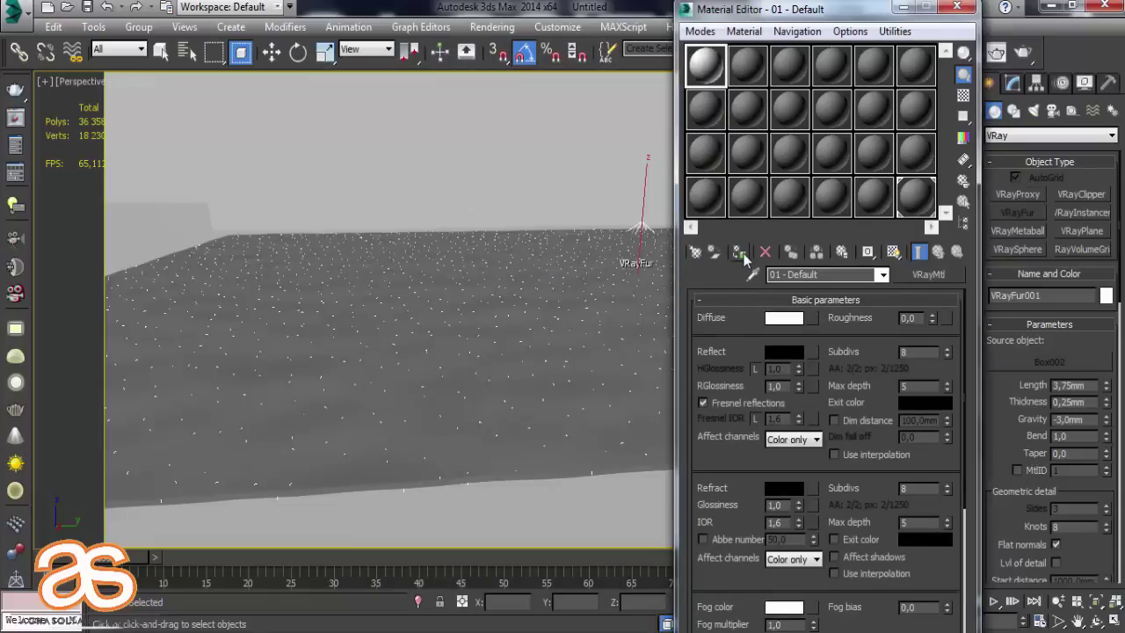
pyautogui.click(743, 254)
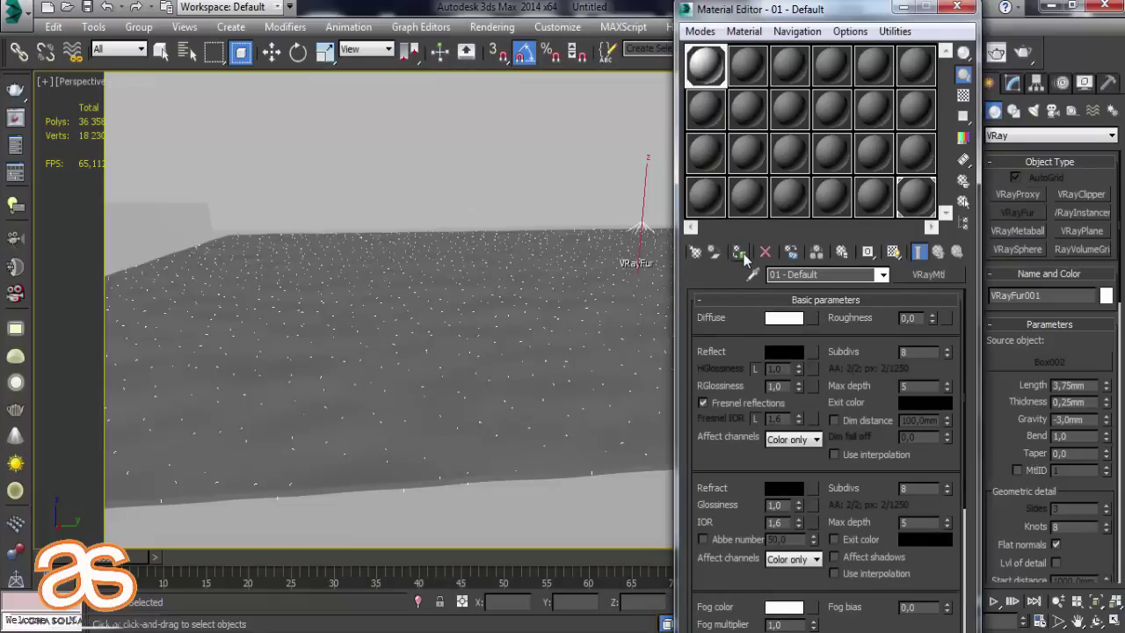
# Switch to the VRayCam001 camera view and render the room.
pyautogui.click(271, 51)
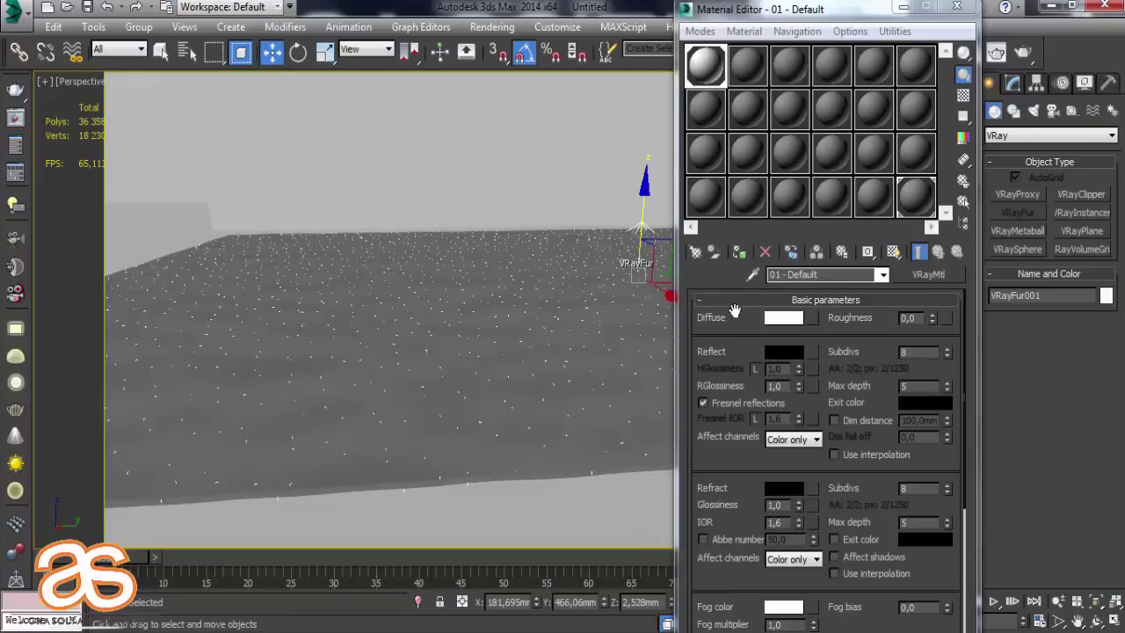
pyautogui.click(618, 395)
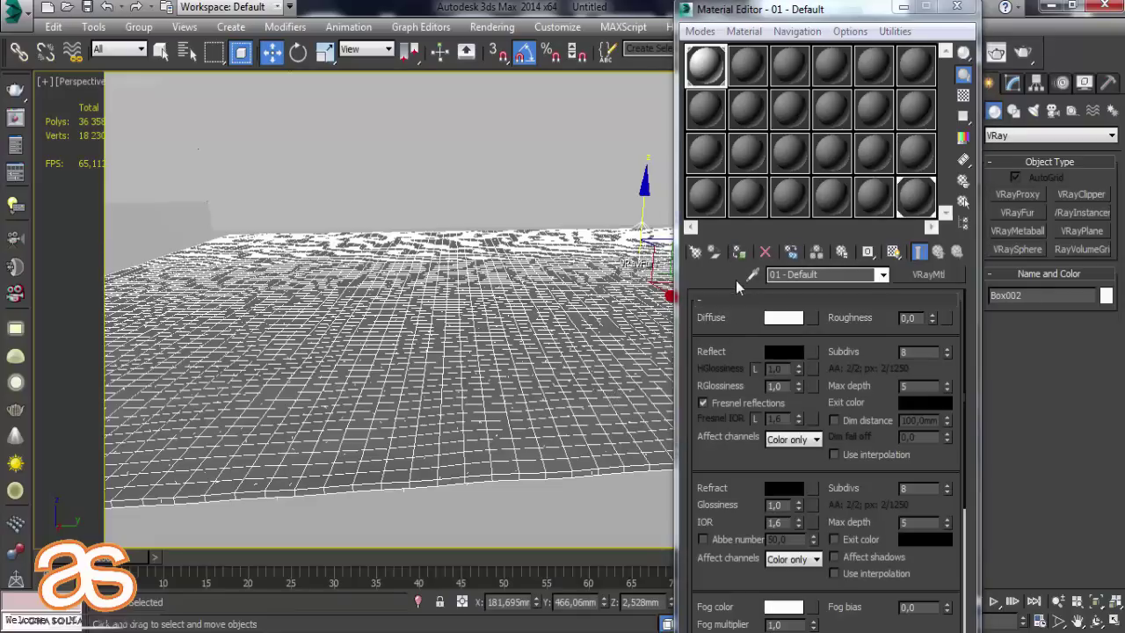
pyautogui.moveTo(906, 8); pyautogui.dragTo(909, 11)
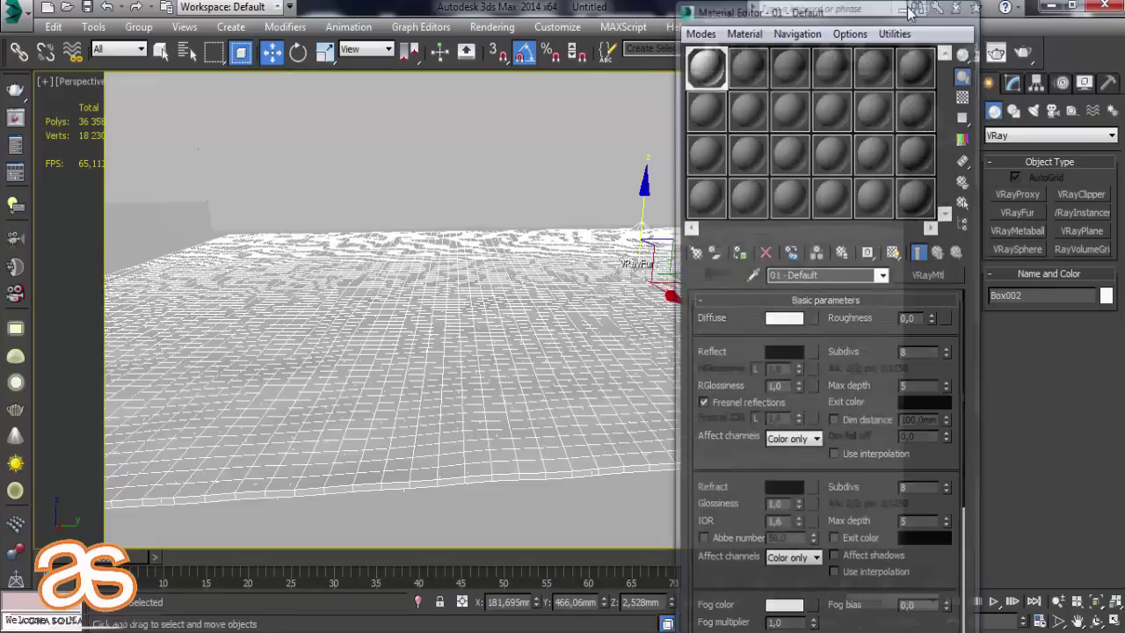
pyautogui.press('c')
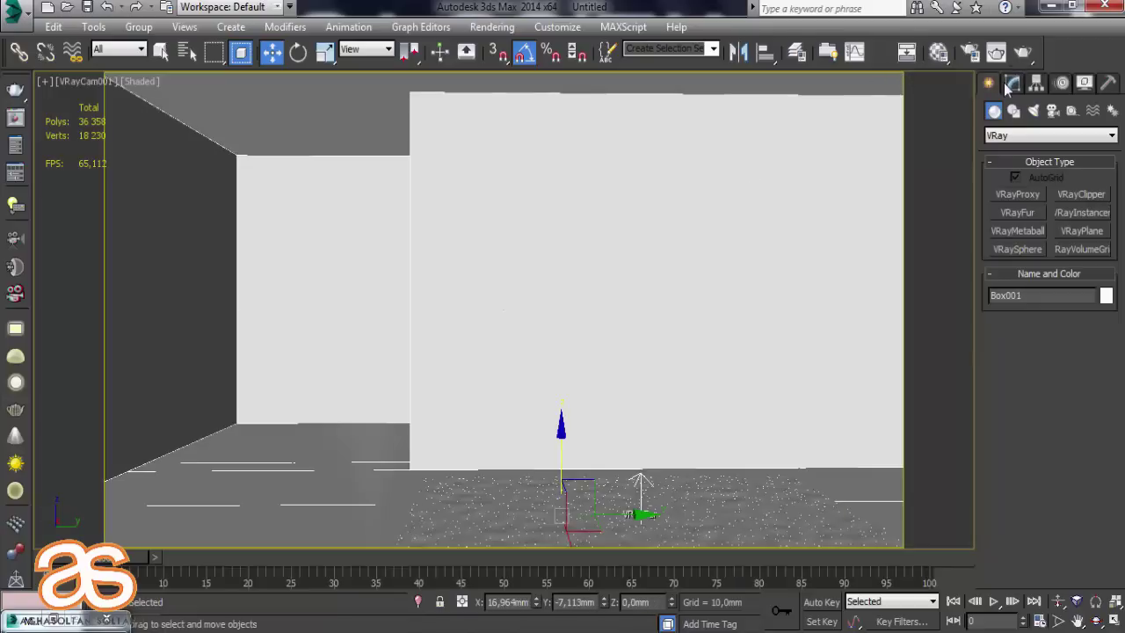
pyautogui.press('m')
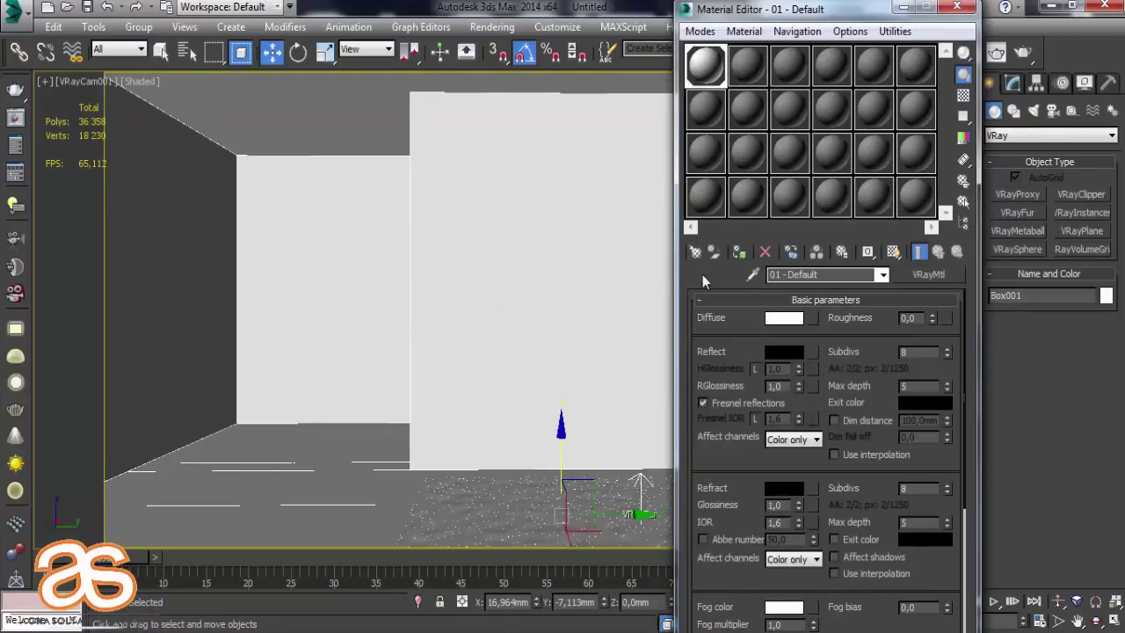
pyautogui.click(904, 7)
pyautogui.click(1024, 53)
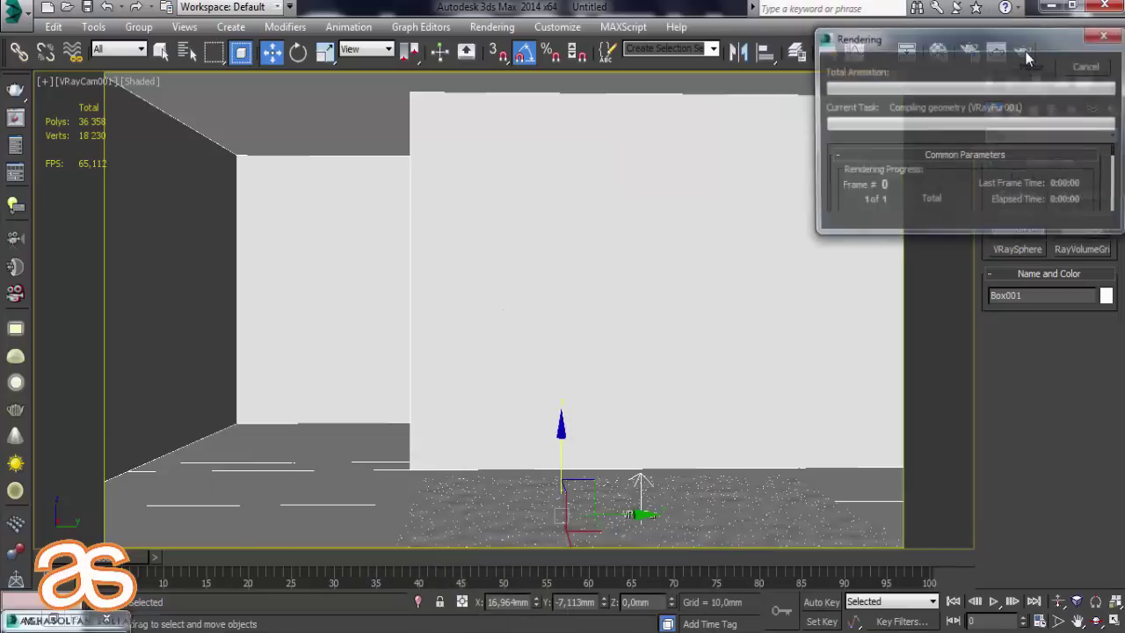
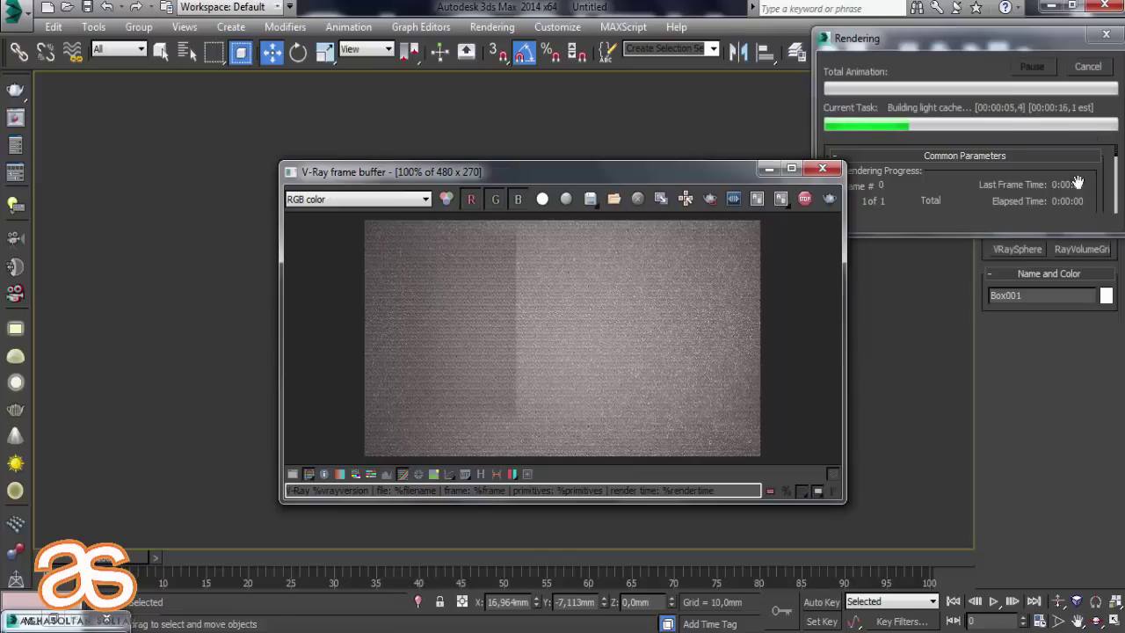
# Cancel the running render and zoom the perspective view in over the fur rug.
pyautogui.click(823, 168)
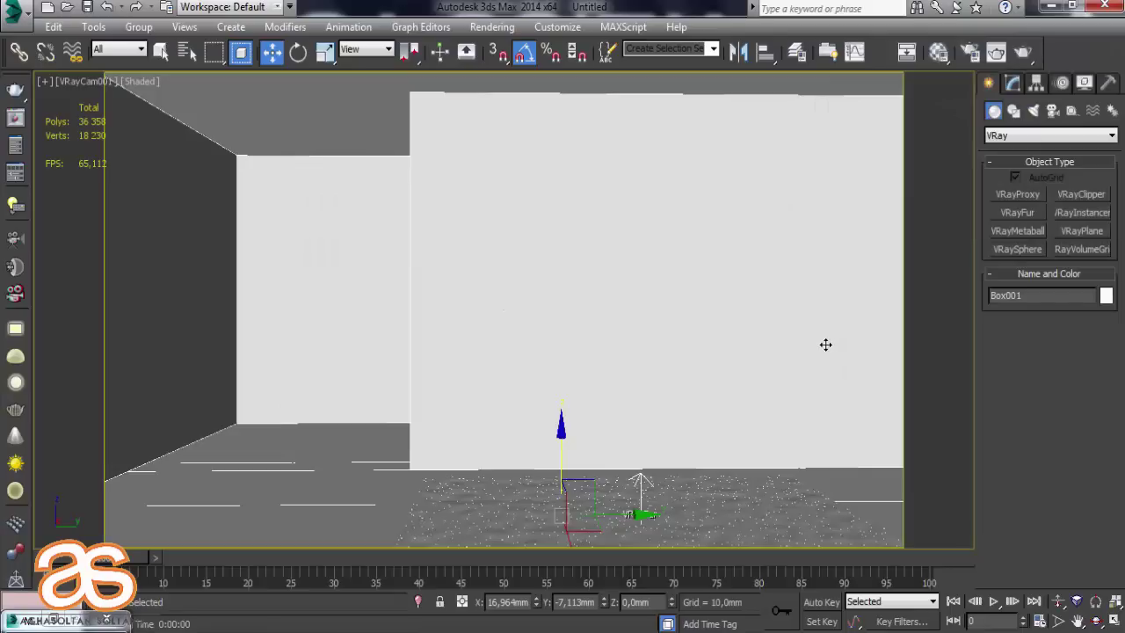
pyautogui.press('p')
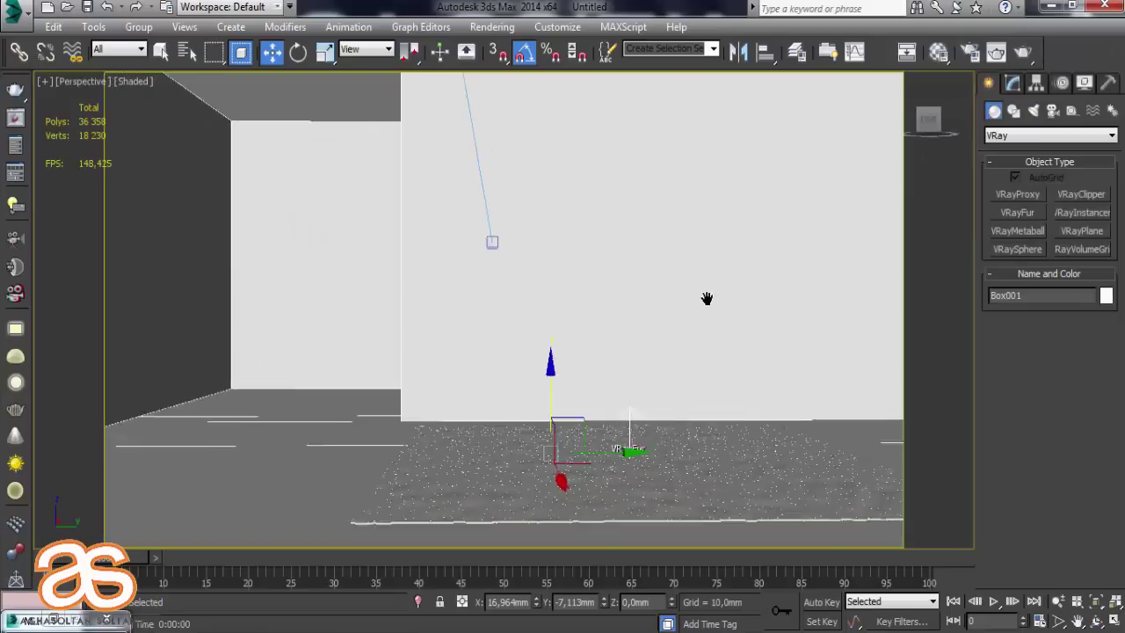
pyautogui.moveTo(709, 369); pyautogui.dragTo(704, 276, button='middle')
pyautogui.scroll(3, 707, 288)
pyautogui.scroll(2, 711, 299)
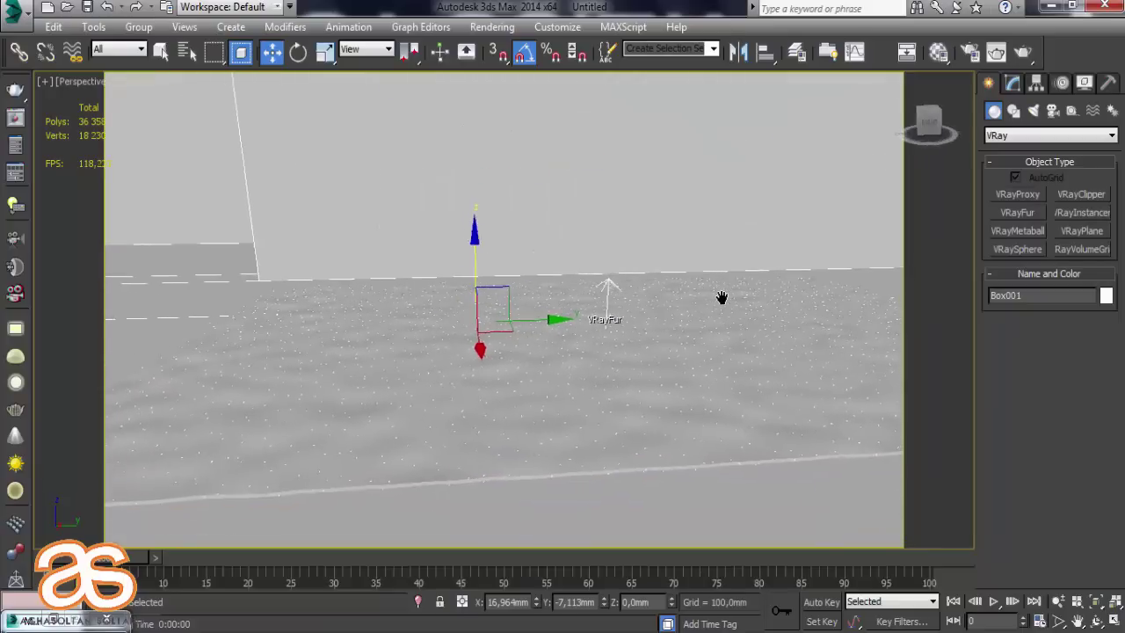
# Run another fur rug test render, stop it, close the frame buffer and return to the camera view.
pyautogui.click(1022, 52)
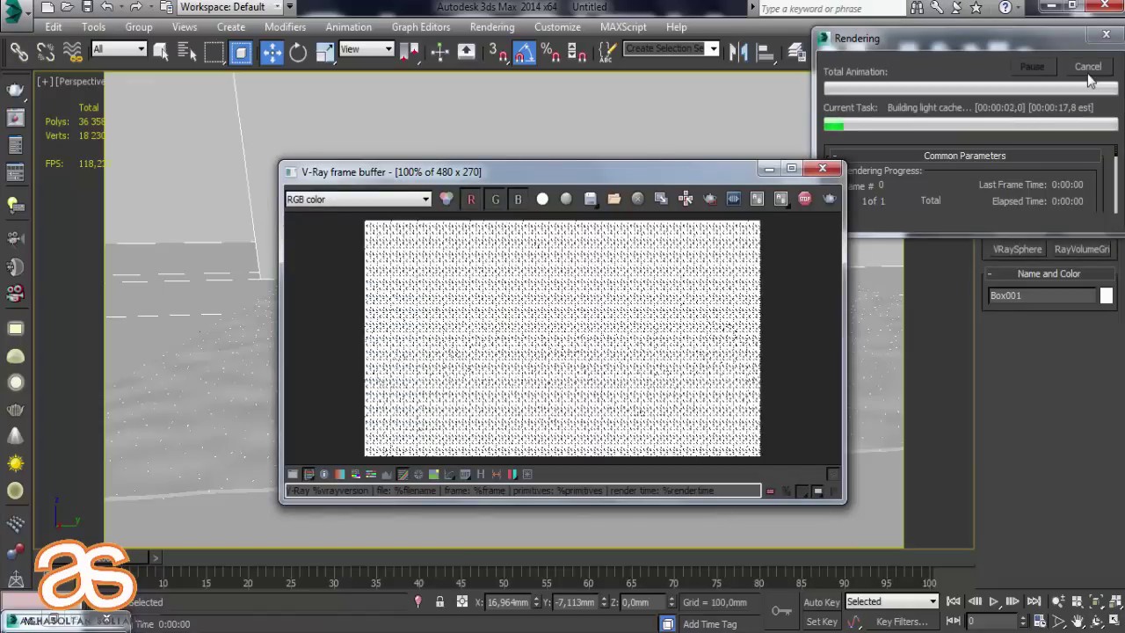
pyautogui.click(1088, 74)
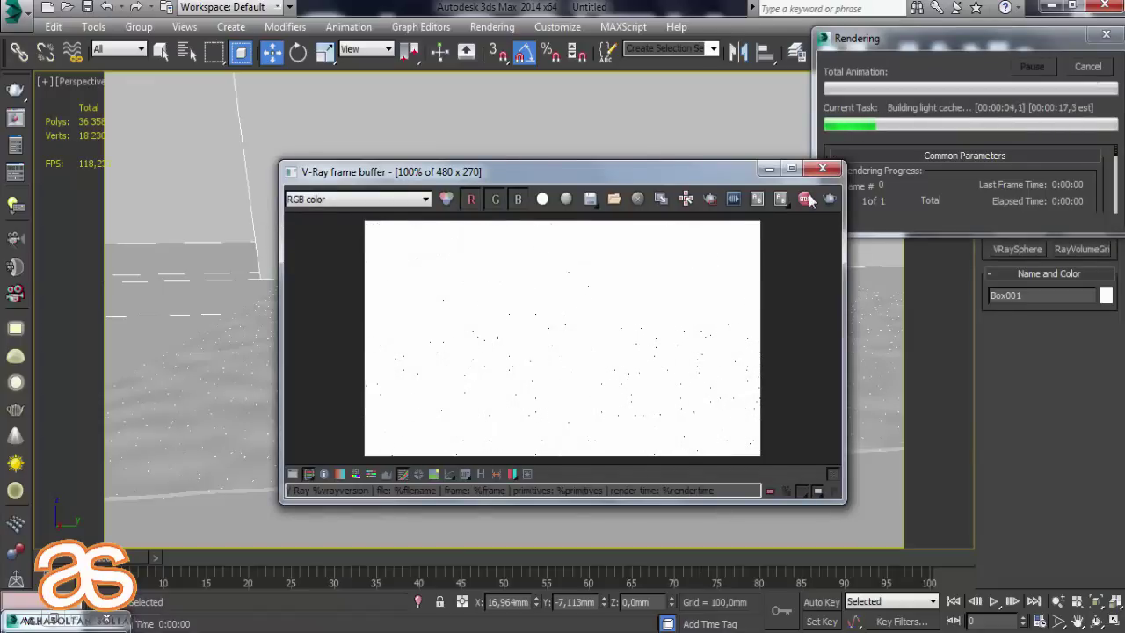
pyautogui.click(822, 167)
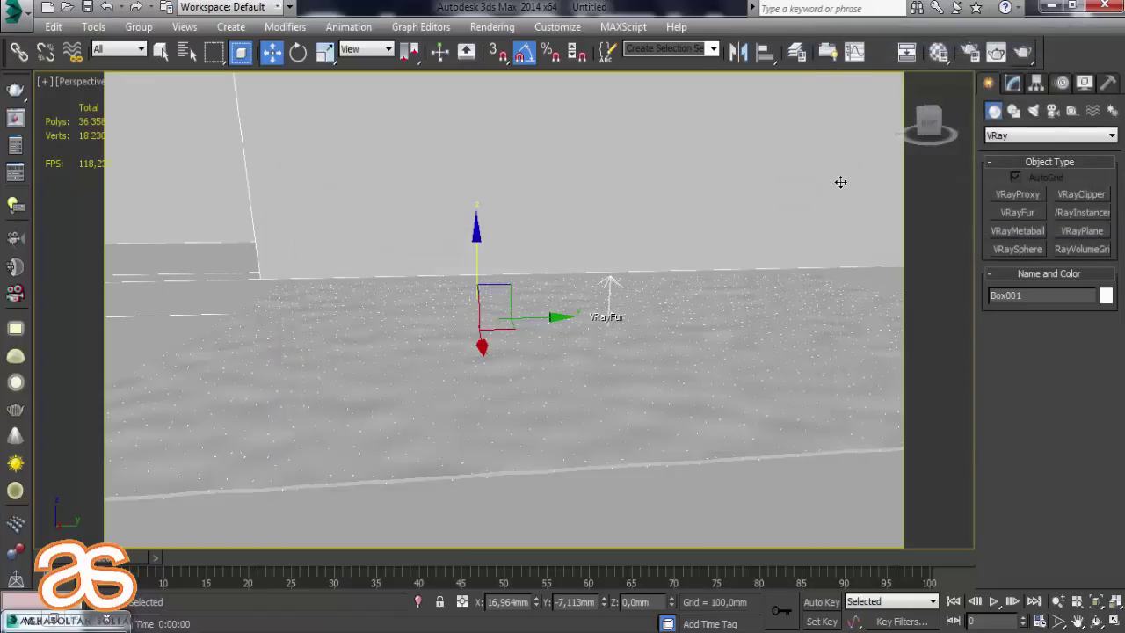
pyautogui.press('c')
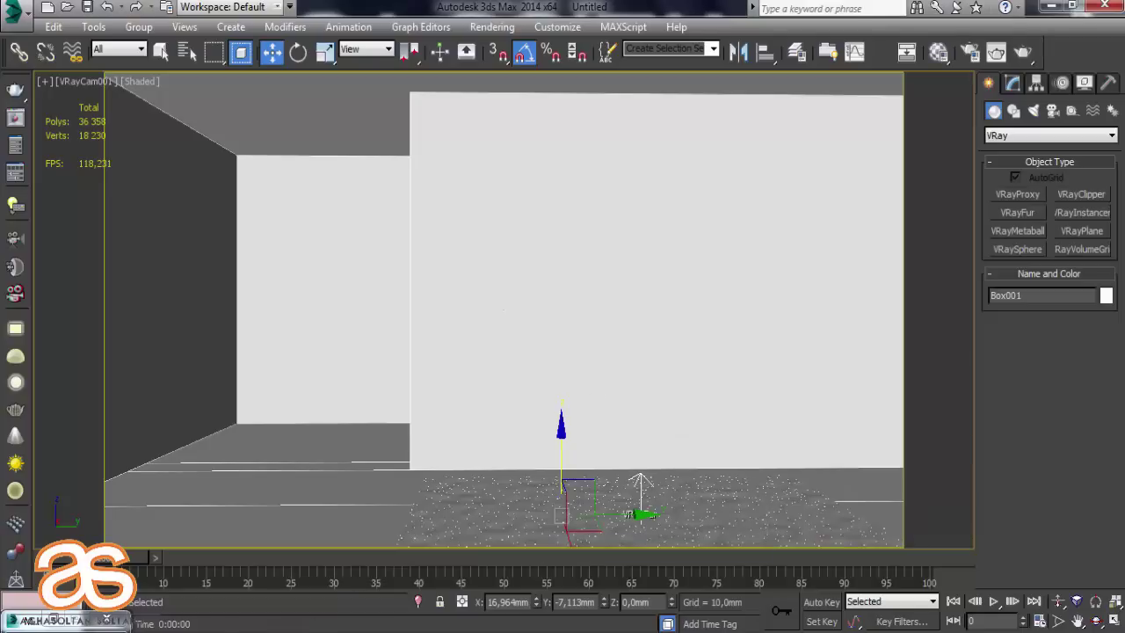
# Drag Bed_5.max from the Explorer window into the viewport and merge it into the scene.
pyautogui.click(334, 621)
pyautogui.moveTo(535, 189); pyautogui.dragTo(869, 362)
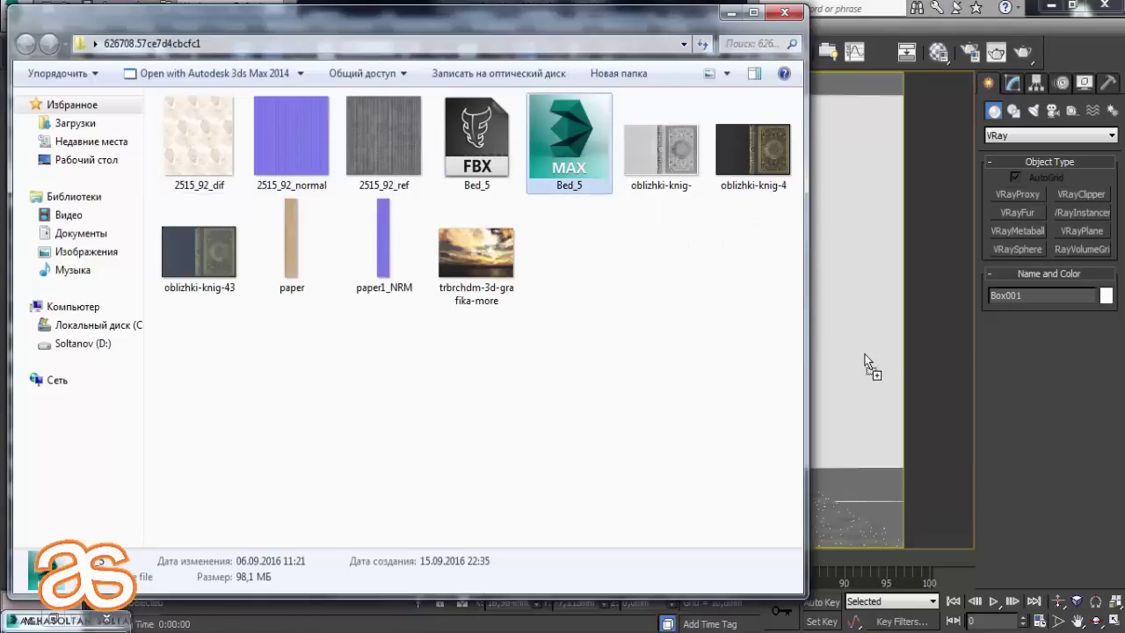
pyautogui.click(874, 384)
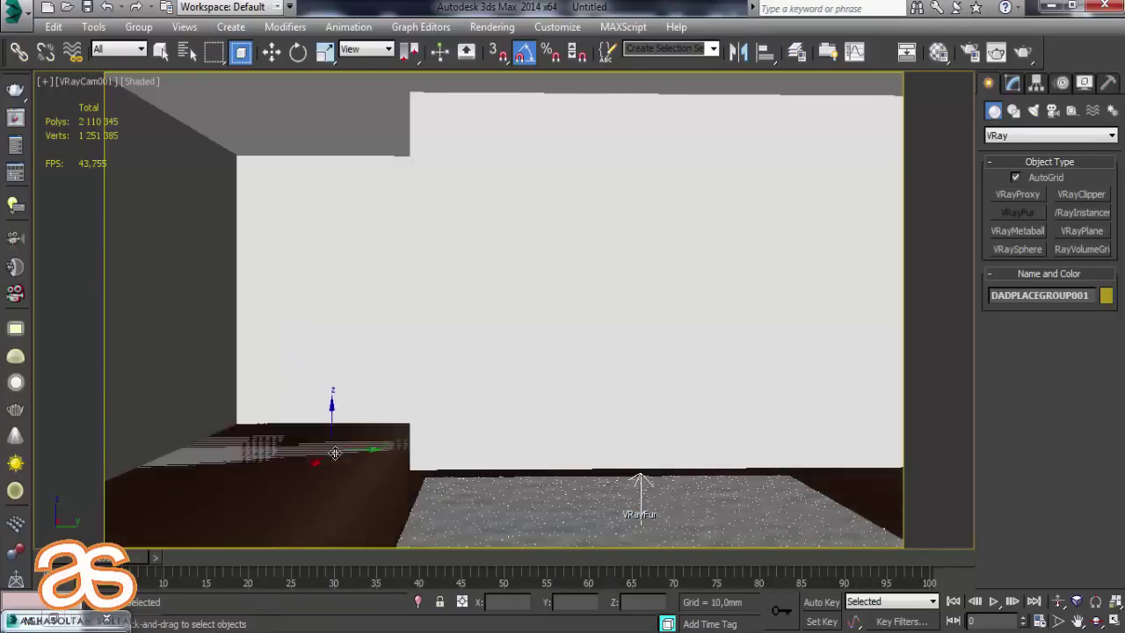
# Drop the merged bed group into the scene and view it from a three-quarter front angle.
pyautogui.click(336, 448)
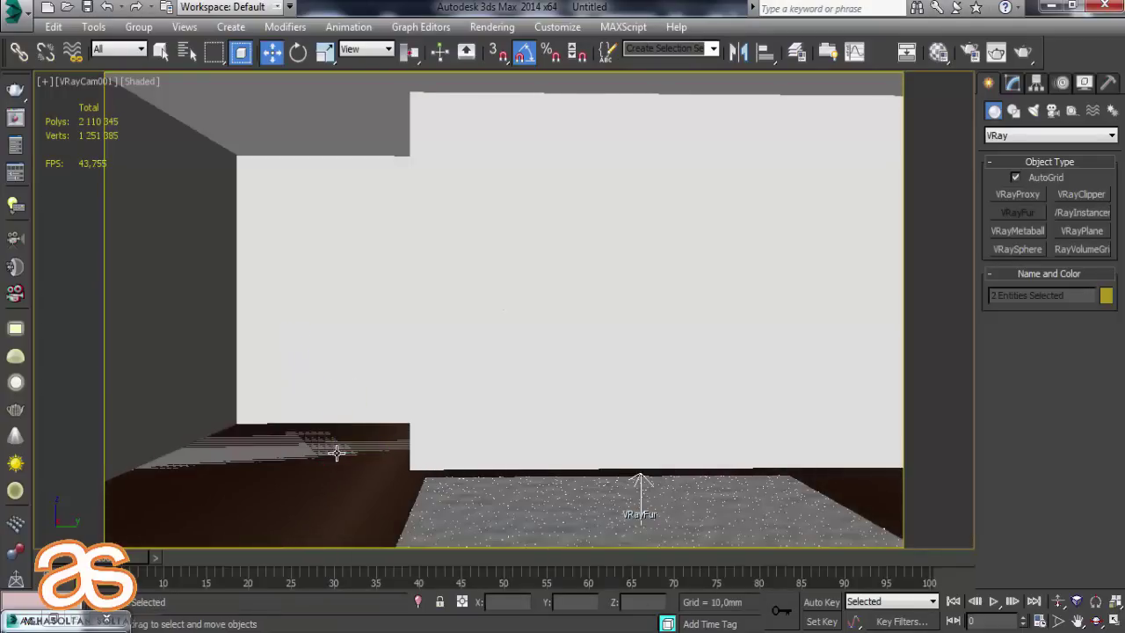
pyautogui.press('p')
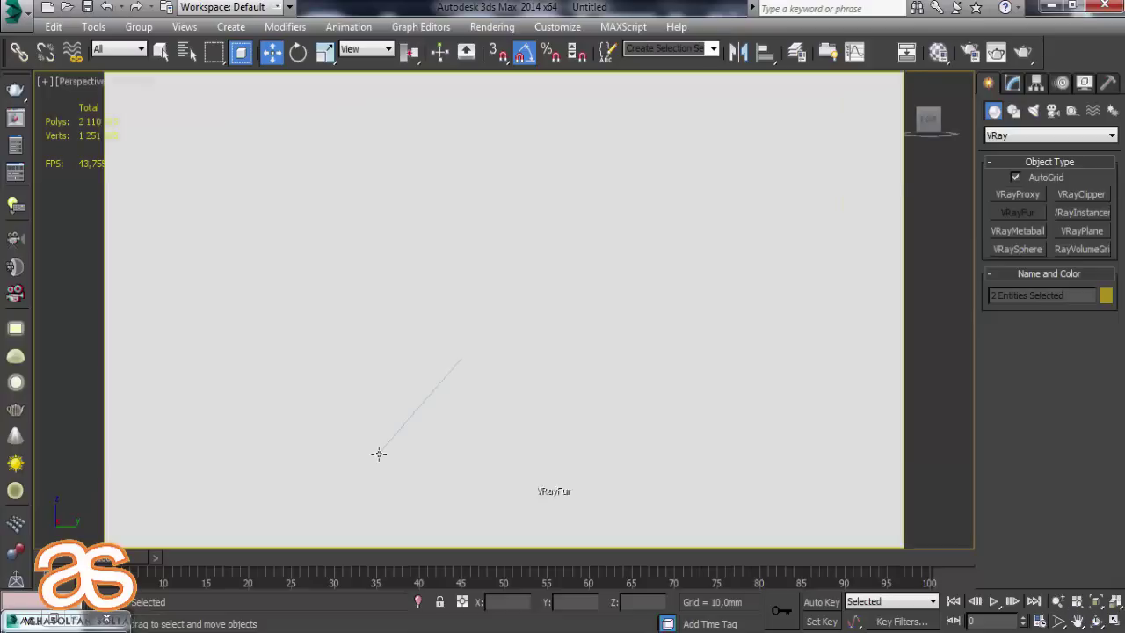
pyautogui.scroll(-5, 376, 452)
pyautogui.scroll(-4, 387, 450)
pyautogui.scroll(-3, 400, 449)
pyautogui.keyDown('alt'); pyautogui.moveTo(404, 448); pyautogui.dragTo(371, 138, button='middle'); pyautogui.keyUp('alt')
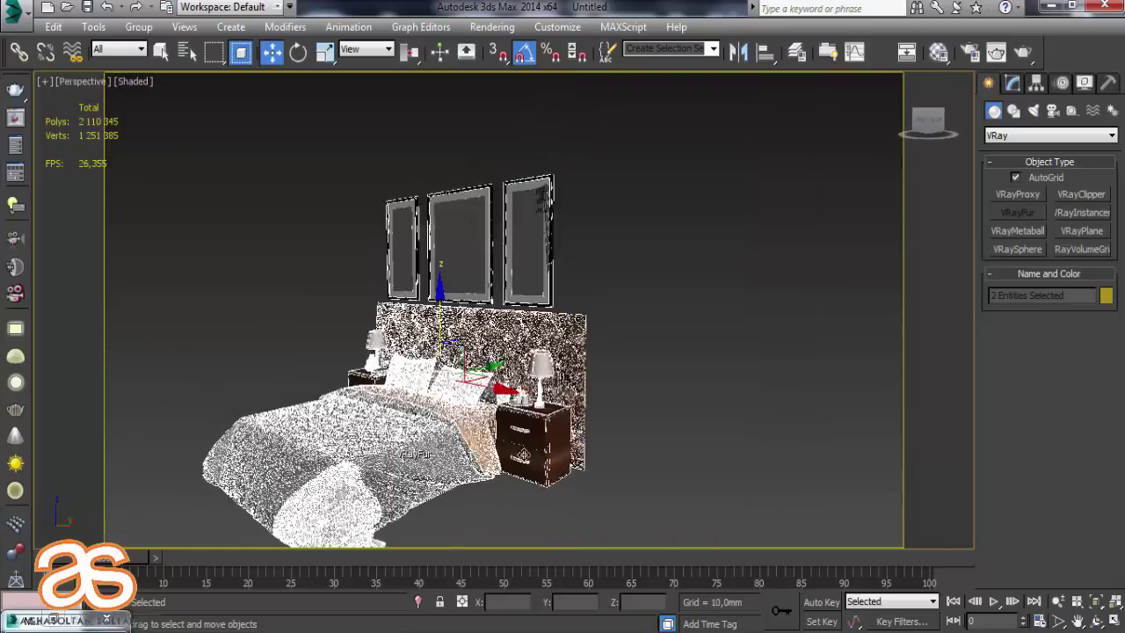
# Shrink the bed group to about a third and reposition it vertically and along Y.
pyautogui.click(325, 55)
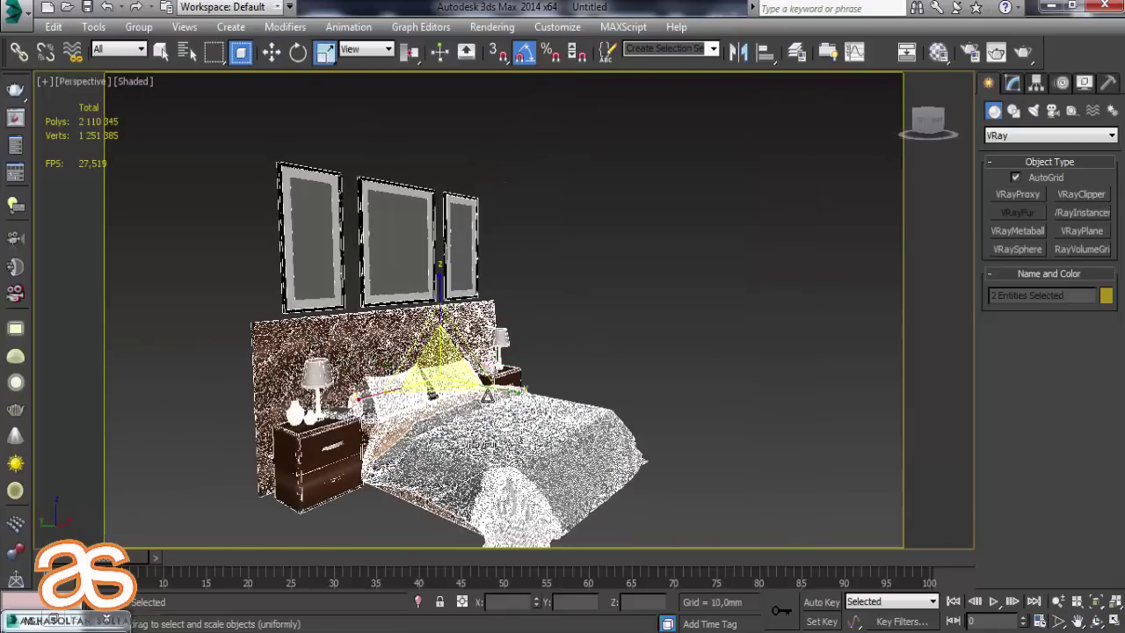
pyautogui.moveTo(450, 380)
pyautogui.mouseDown()
pyautogui.moveTo(466, 576)
pyautogui.moveTo(537, 525)
pyautogui.mouseUp()
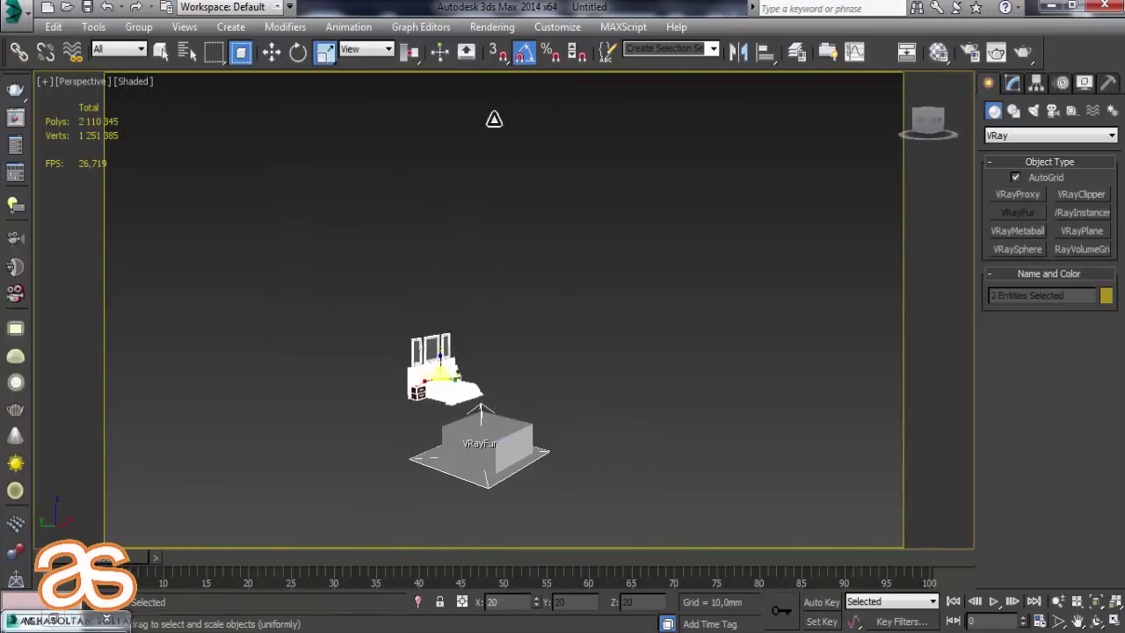
pyautogui.press('w')
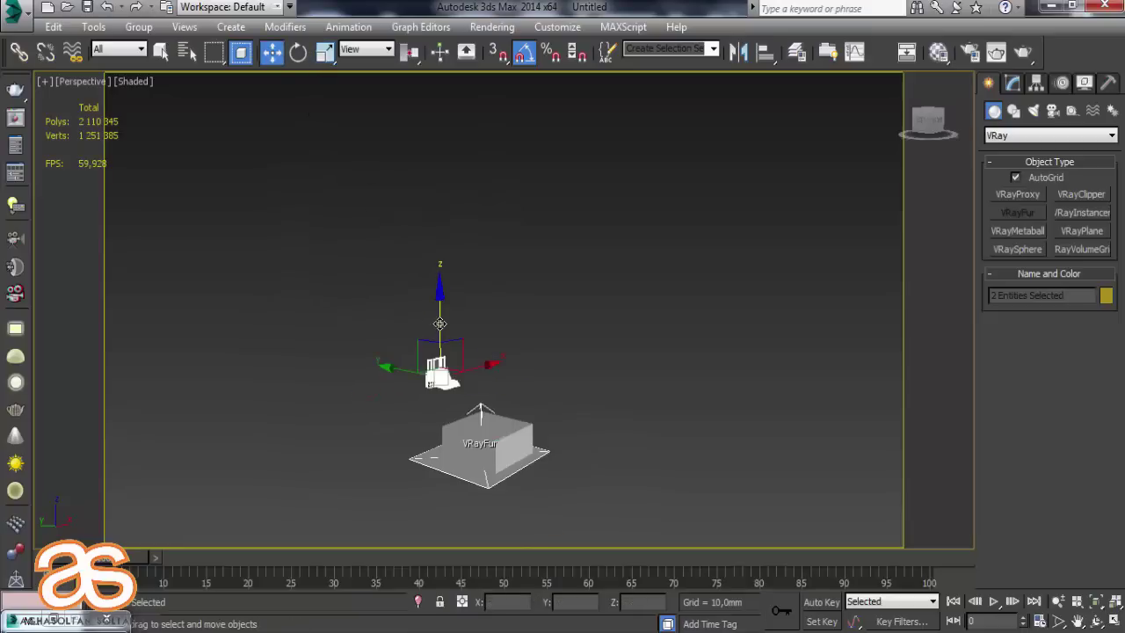
pyautogui.moveTo(439, 330); pyautogui.dragTo(446, 407)
pyautogui.moveTo(398, 446); pyautogui.dragTo(472, 466)
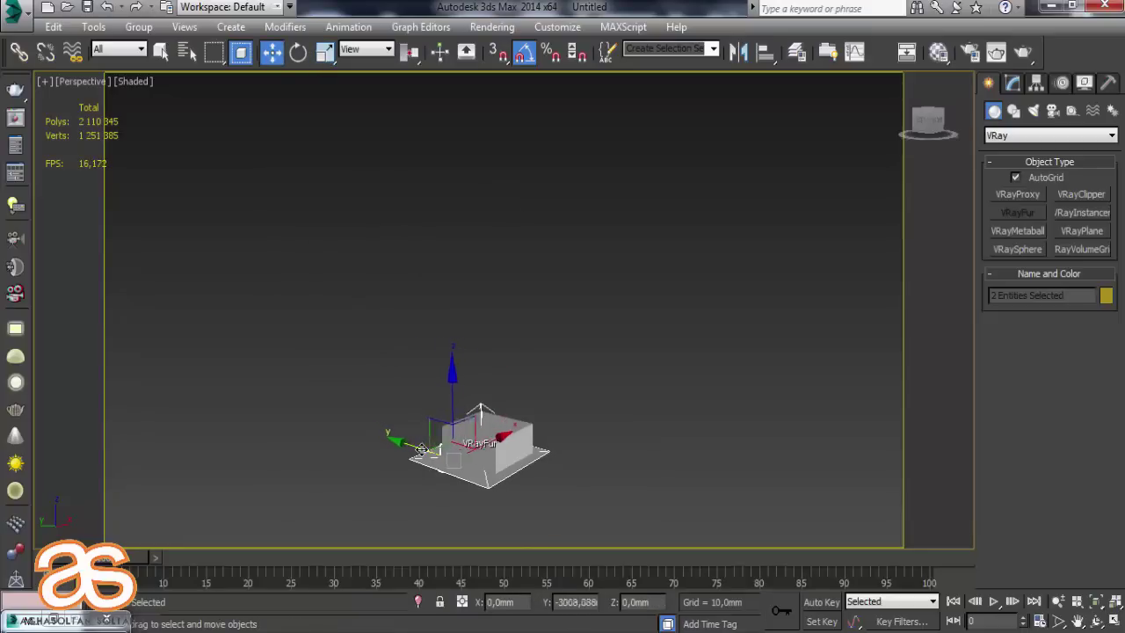
pyautogui.press('z')
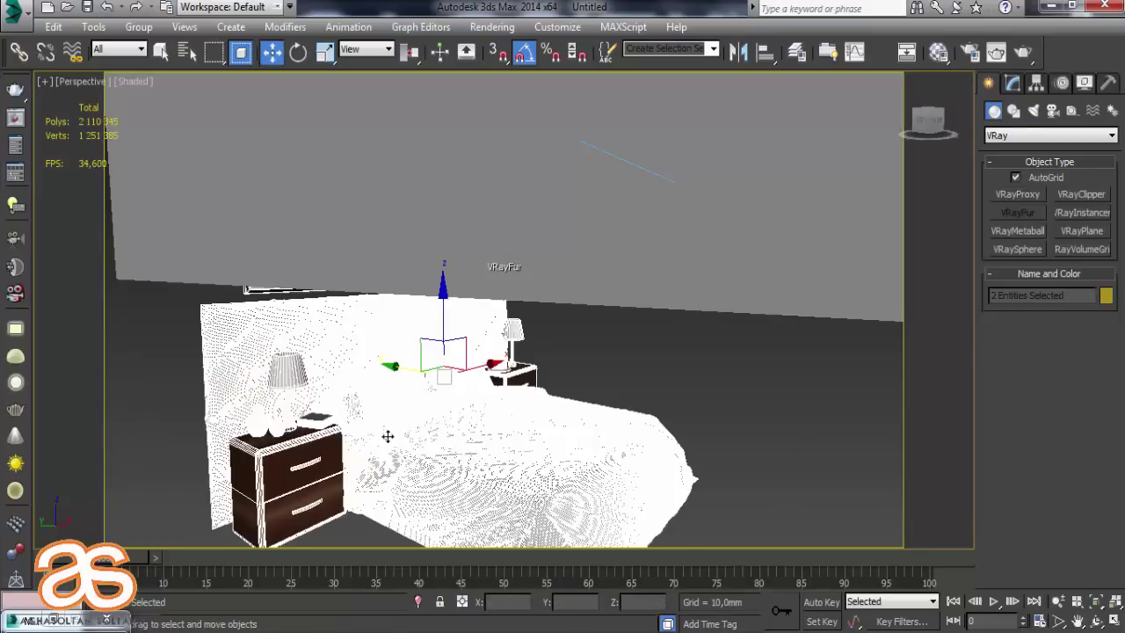
pyautogui.scroll(-3, 369, 440)
pyautogui.scroll(-3, 387, 422)
pyautogui.moveTo(445, 324); pyautogui.dragTo(273, 46)
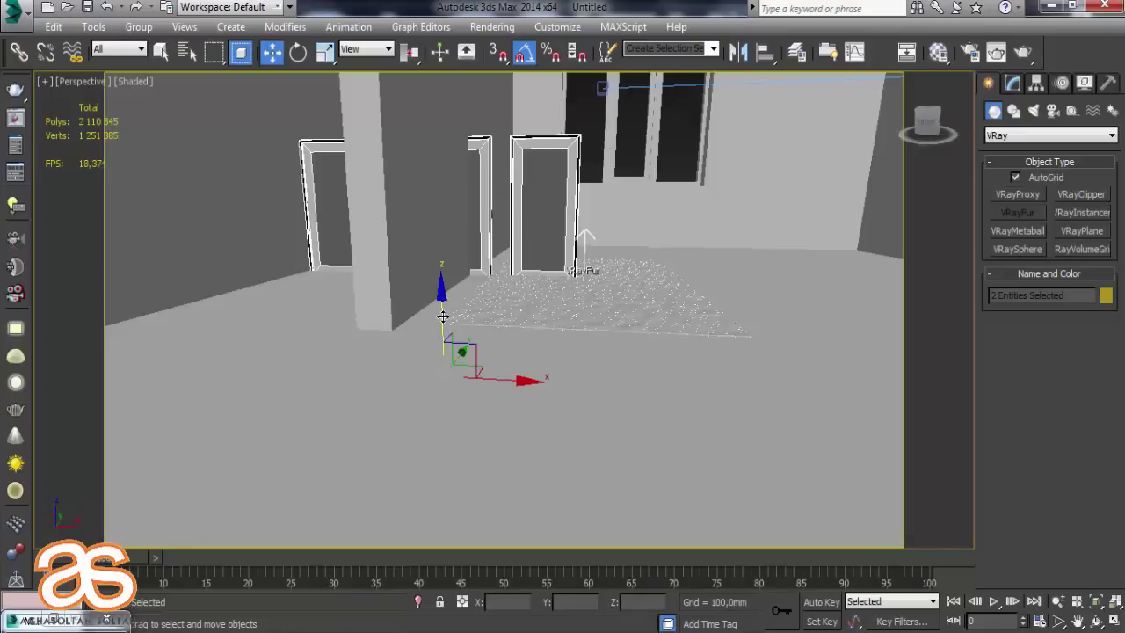
# Rotate the bed set about 95° and scale it uniformly to 78%.
pyautogui.click(298, 51)
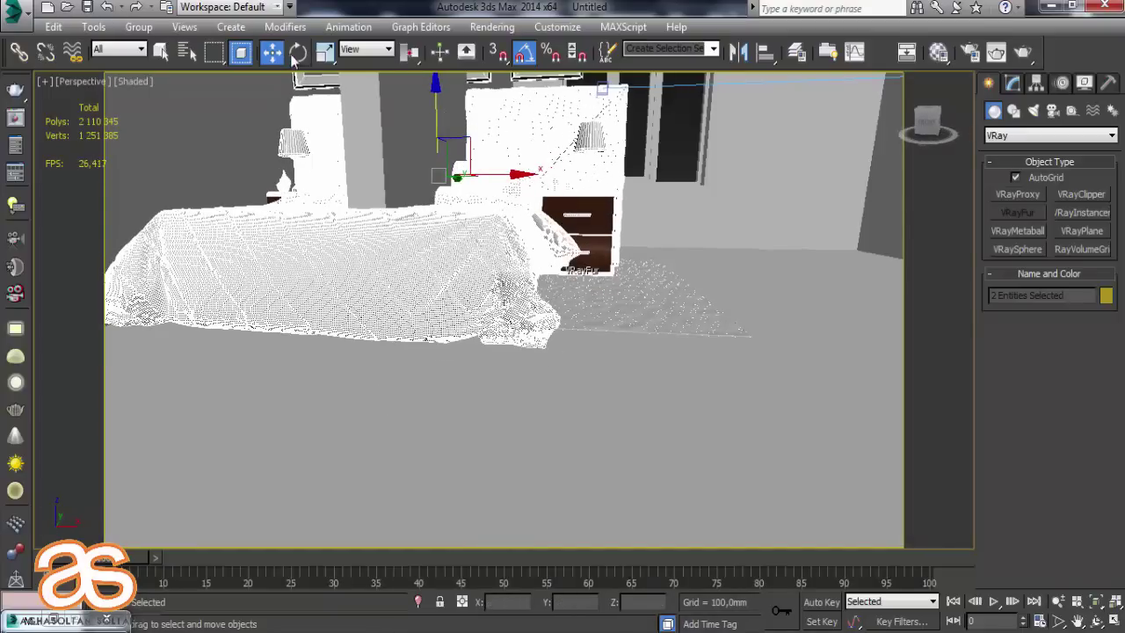
pyautogui.moveTo(476, 172); pyautogui.dragTo(530, 171)
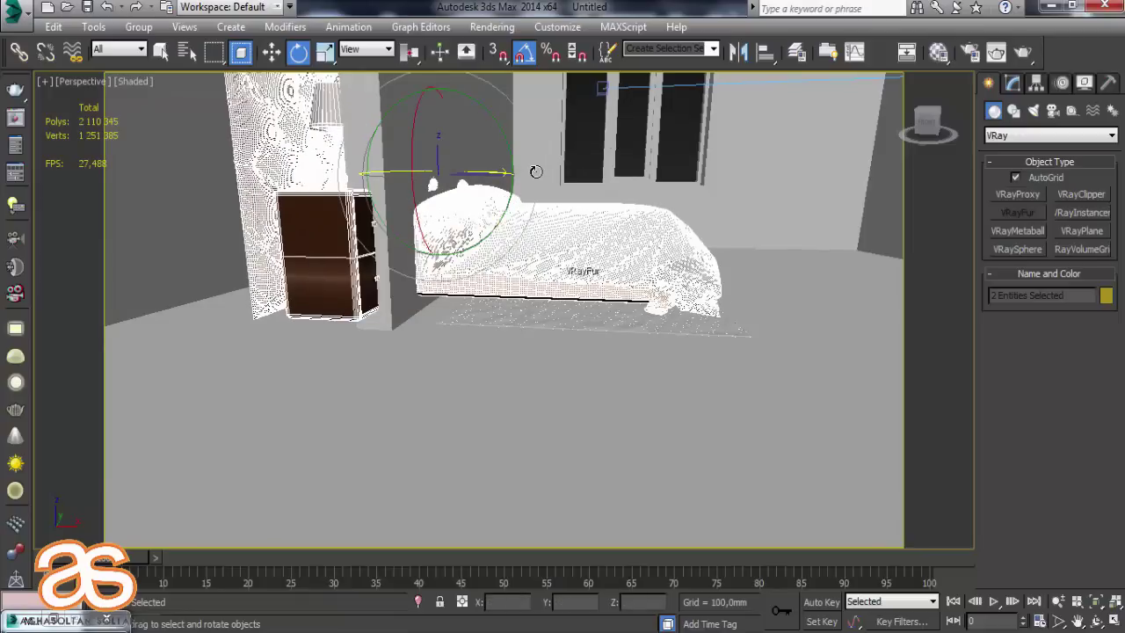
pyautogui.click(325, 52)
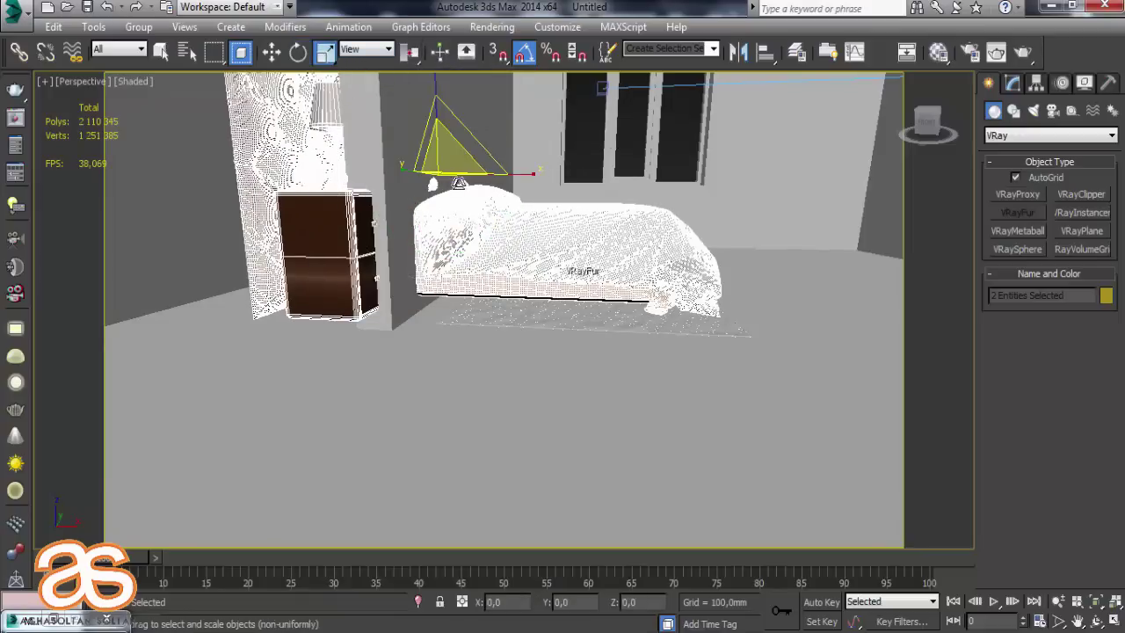
pyautogui.moveTo(450, 163); pyautogui.dragTo(443, 197)
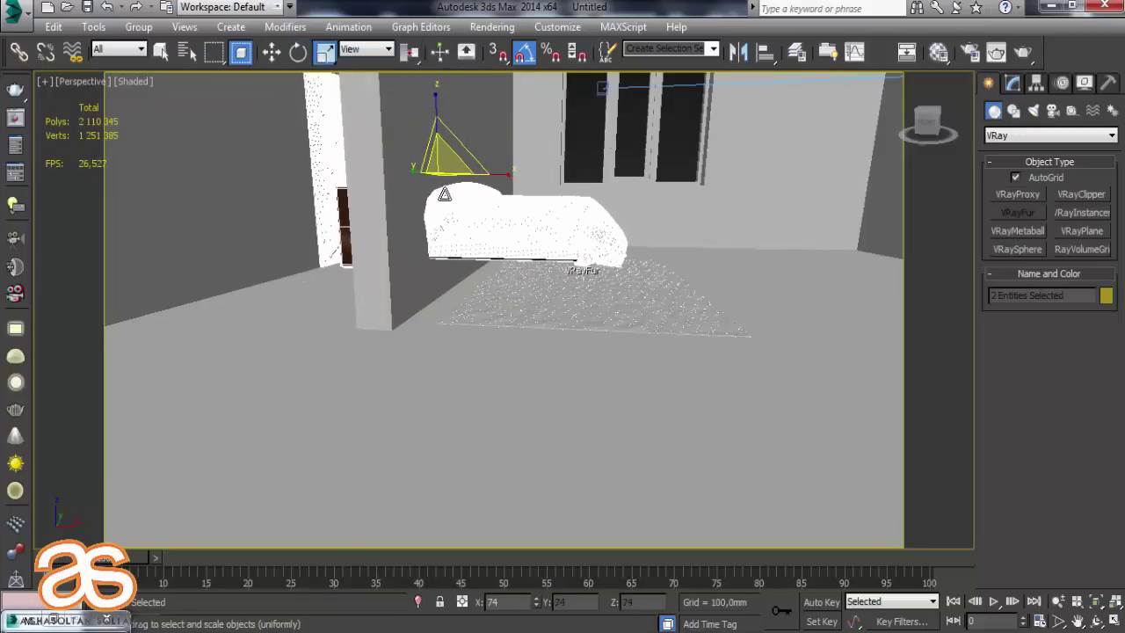
# Lower the bed set onto the floor, slide it along X, and return to the camera view.
pyautogui.click(271, 52)
pyautogui.moveTo(434, 108); pyautogui.dragTo(437, 148)
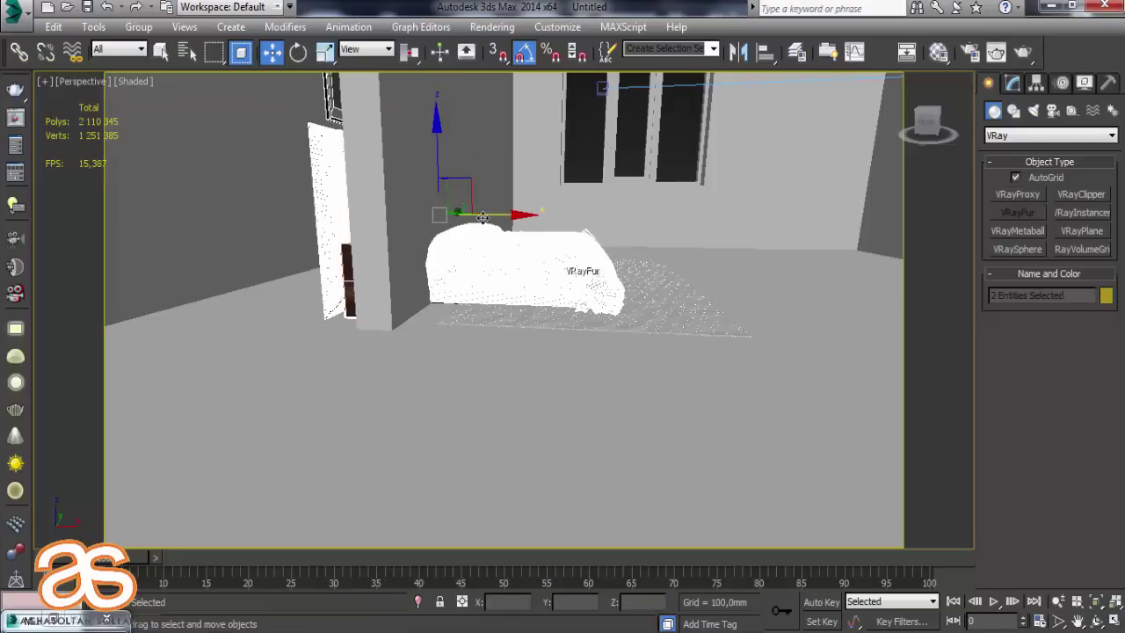
pyautogui.moveTo(494, 215)
pyautogui.mouseDown()
pyautogui.moveTo(570, 232)
pyautogui.moveTo(538, 227)
pyautogui.mouseUp()
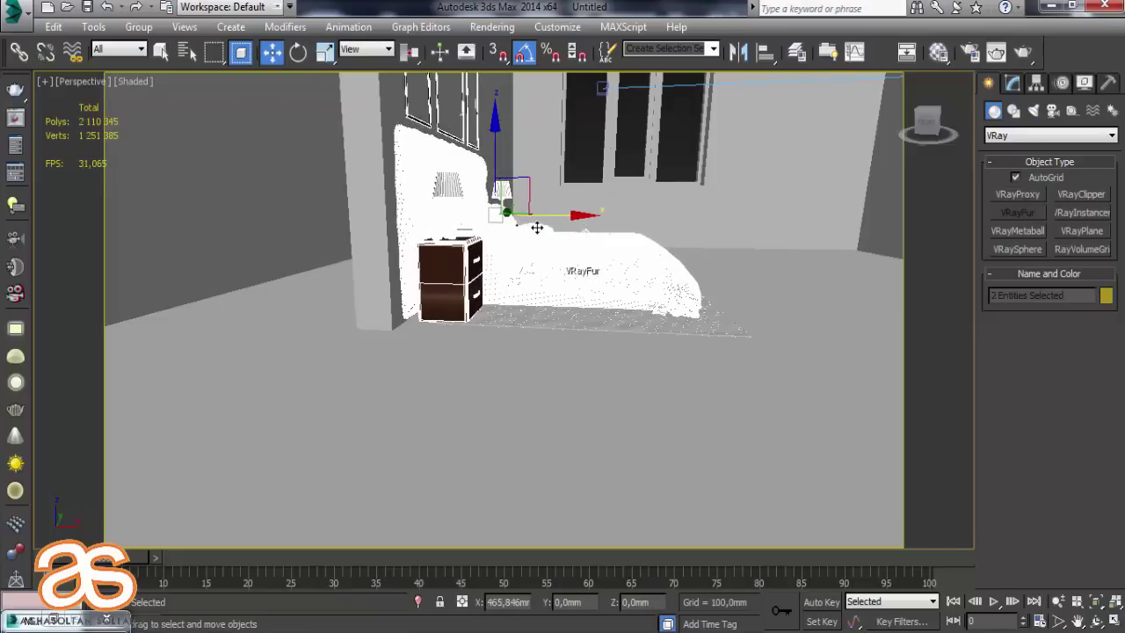
pyautogui.keyDown('alt'); pyautogui.moveTo(538, 228); pyautogui.dragTo(380, 239, button='middle'); pyautogui.keyUp('alt')
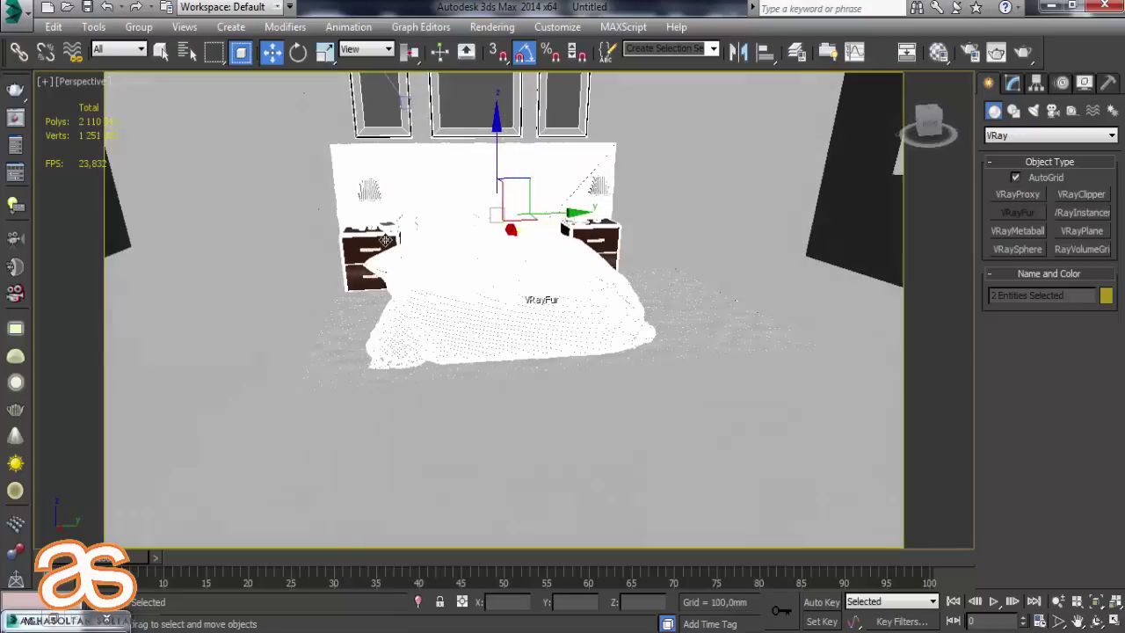
pyautogui.press('c')
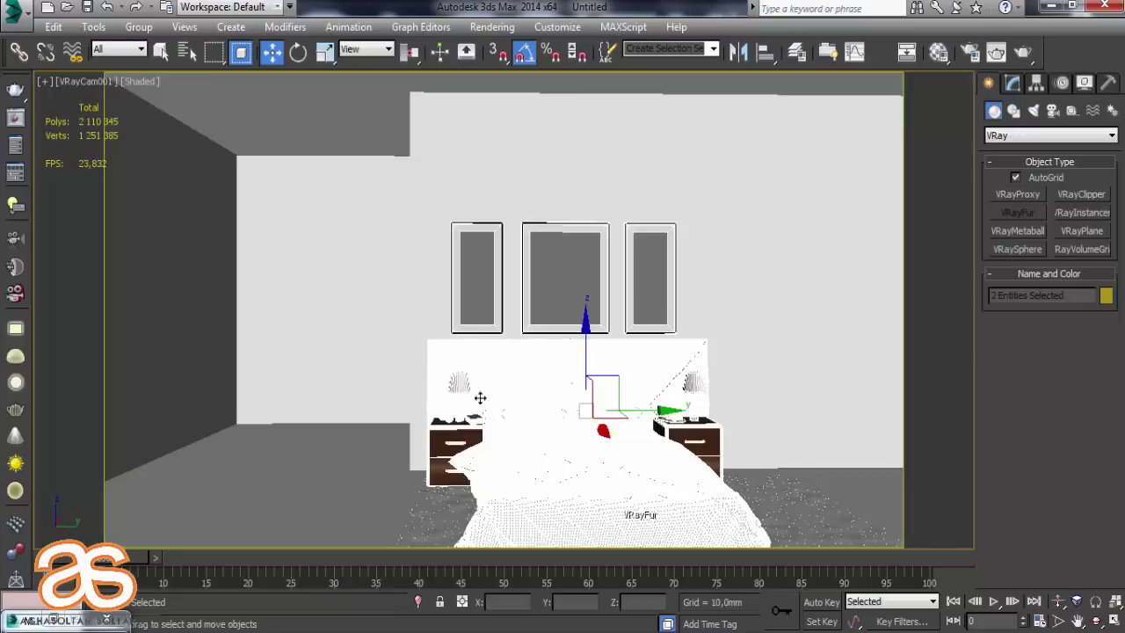
# Nudge the bed and frames to the right and raise the bed group slightly.
pyautogui.moveTo(623, 410); pyautogui.dragTo(651, 410)
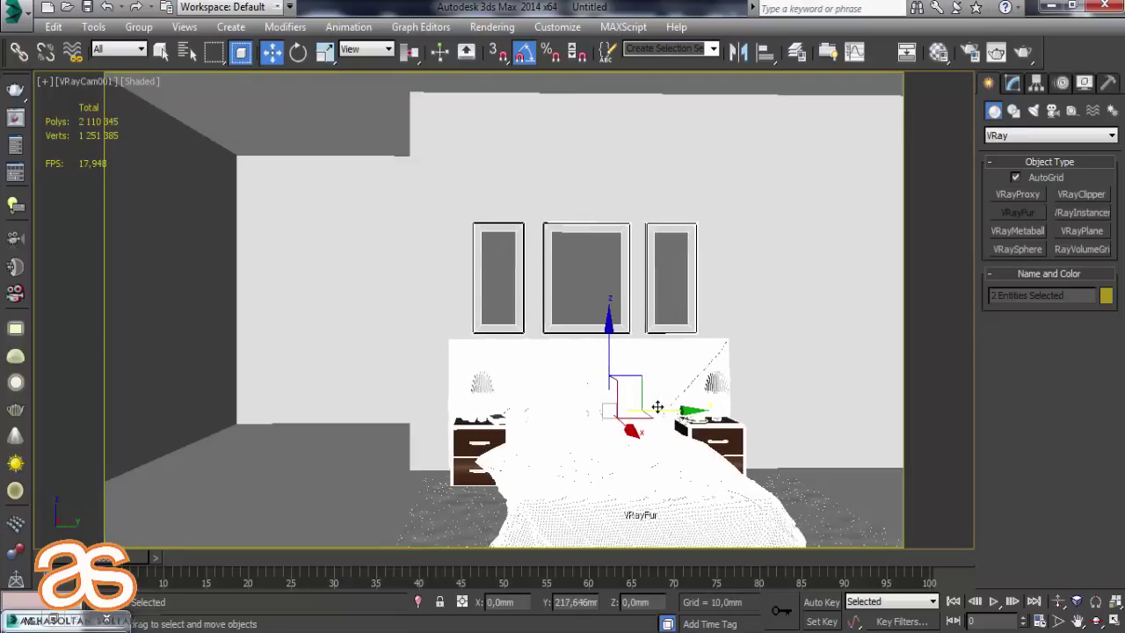
pyautogui.click(364, 457)
pyautogui.click(640, 471)
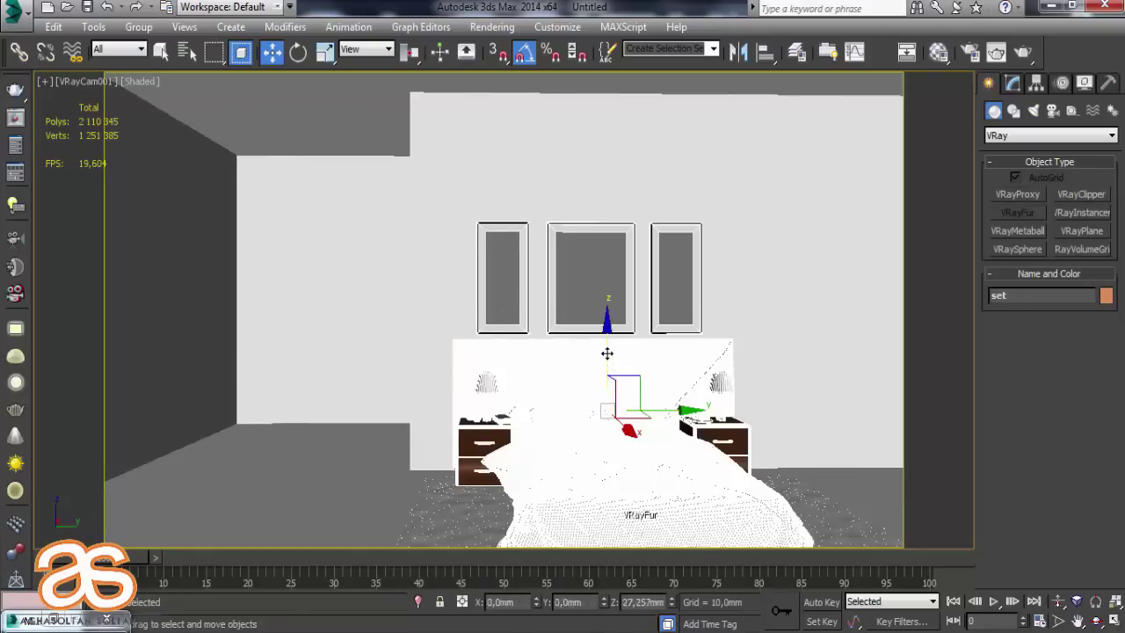
pyautogui.moveTo(607, 362); pyautogui.dragTo(609, 361)
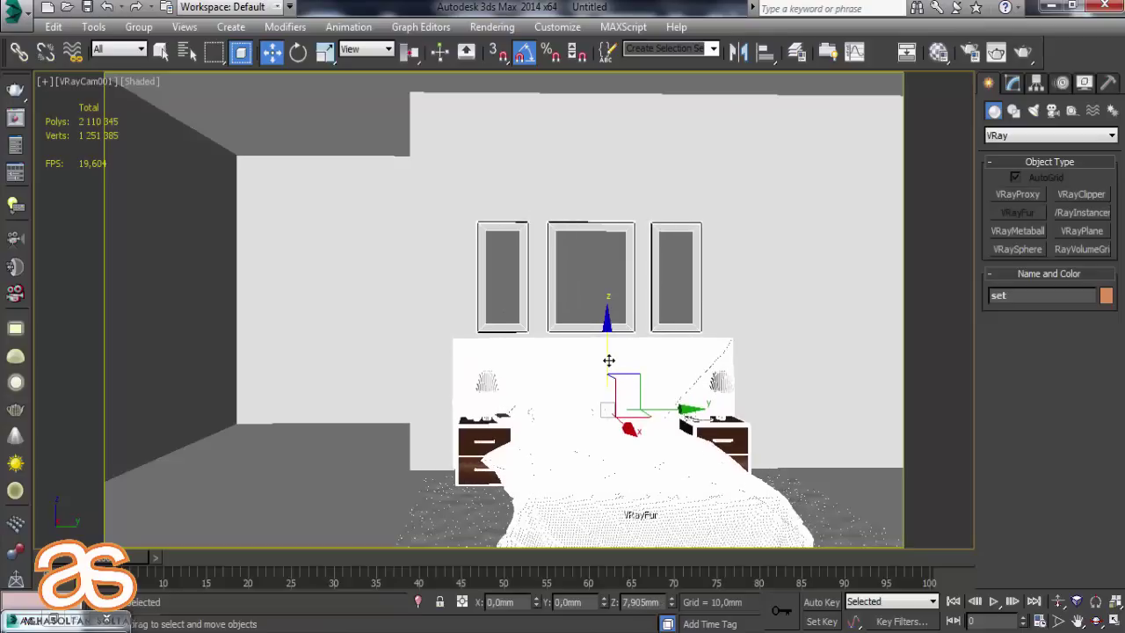
# In perspective view, lower the nightstand slightly and view both nightstands with the bed.
pyautogui.press('p')
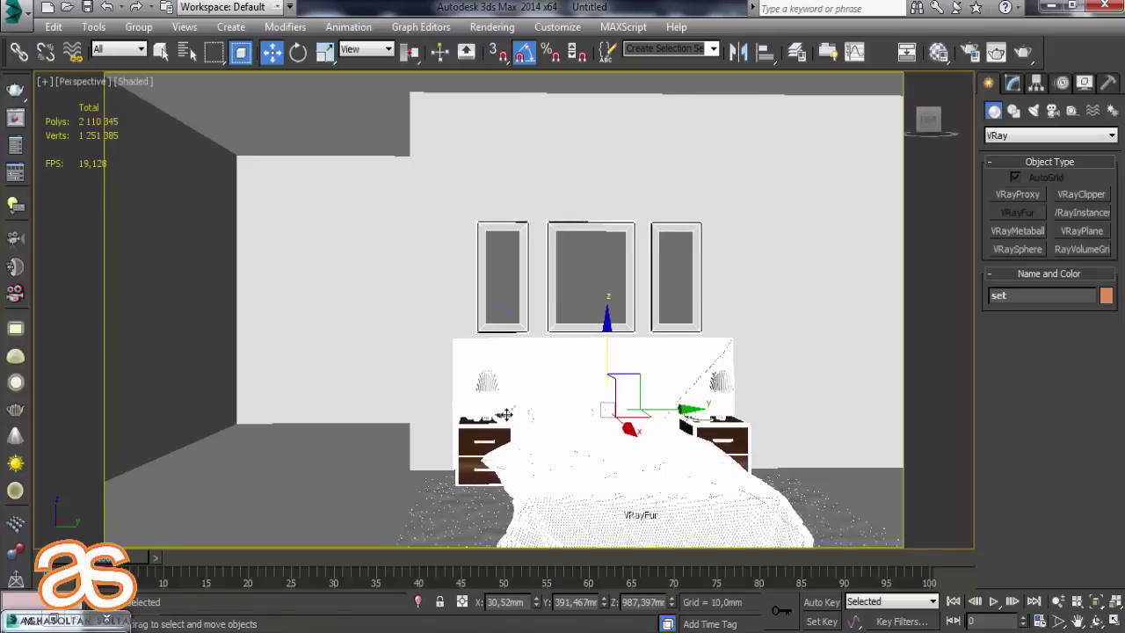
pyautogui.moveTo(502, 410)
pyautogui.keyDown('alt'); pyautogui.mouseDown(button='middle')
pyautogui.moveTo(590, 477)
pyautogui.moveTo(543, 450)
pyautogui.moveTo(530, 199)
pyautogui.moveTo(529, 211)
pyautogui.moveTo(582, 233)
pyautogui.mouseUp(button='middle'); pyautogui.keyUp('alt')
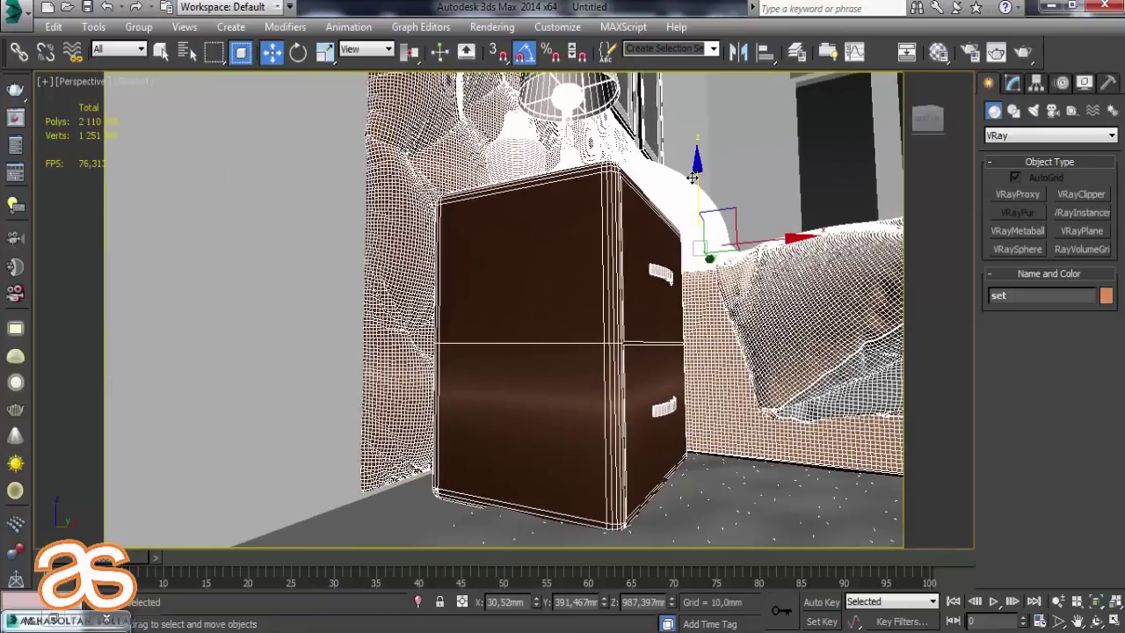
pyautogui.moveTo(696, 176); pyautogui.dragTo(696, 175)
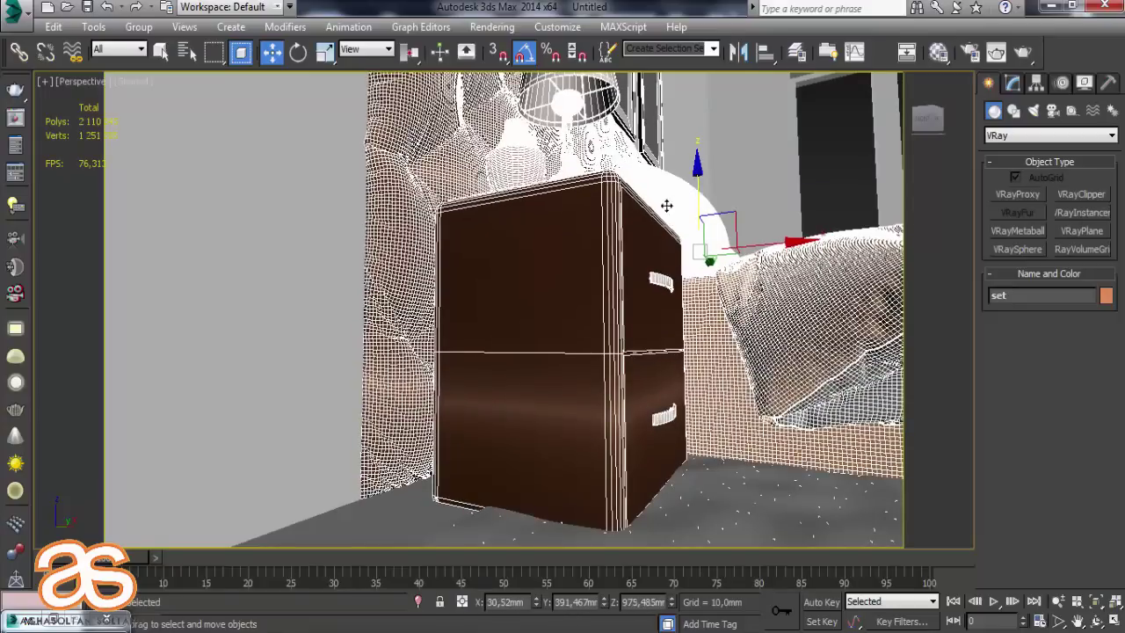
pyautogui.scroll(-3, 697, 176)
pyautogui.moveTo(696, 175)
pyautogui.keyDown('alt'); pyautogui.mouseDown(button='middle')
pyautogui.moveTo(558, 296)
pyautogui.moveTo(666, 287)
pyautogui.moveTo(686, 254)
pyautogui.moveTo(698, 257)
pyautogui.moveTo(526, 257)
pyautogui.moveTo(595, 254)
pyautogui.mouseUp(button='middle'); pyautogui.keyUp('alt')
# Select the bed together with the rug and shift them sideways.
pyautogui.scroll(-5, 694, 260)
pyautogui.scroll(-2, 592, 254)
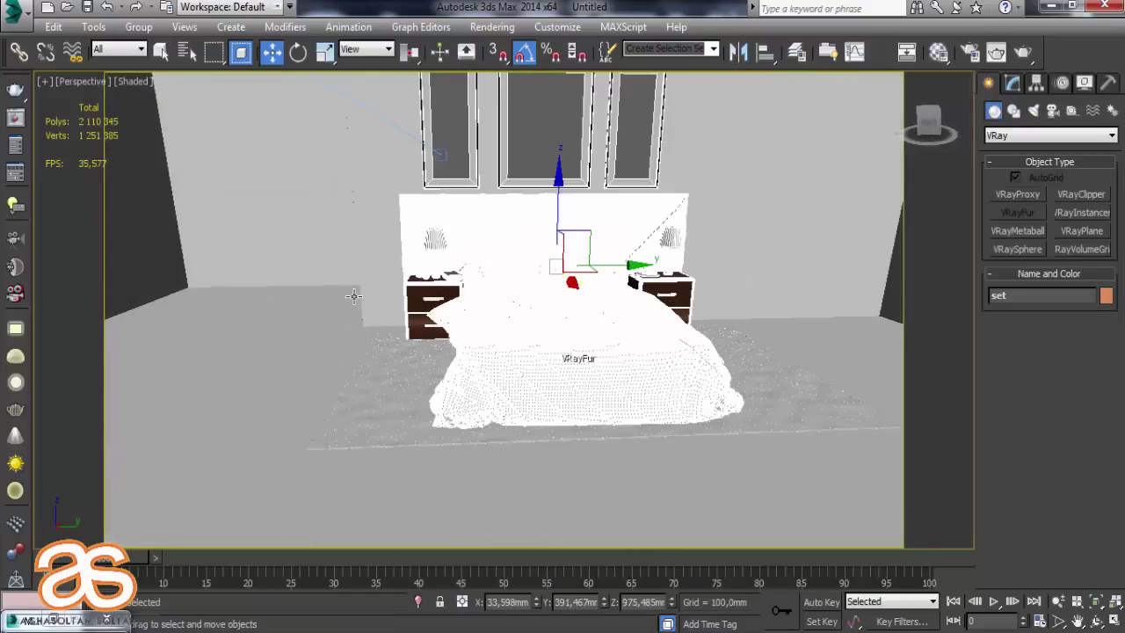
pyautogui.keyDown('ctrl'); pyautogui.click(406, 389); pyautogui.keyUp('ctrl')
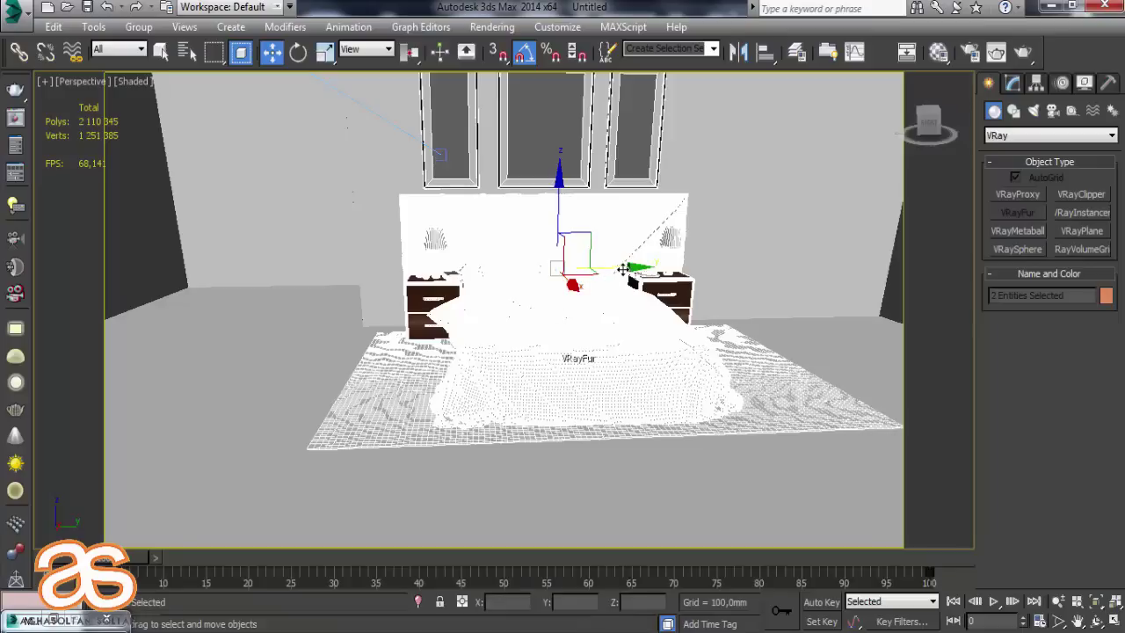
pyautogui.moveTo(620, 268); pyautogui.dragTo(637, 268)
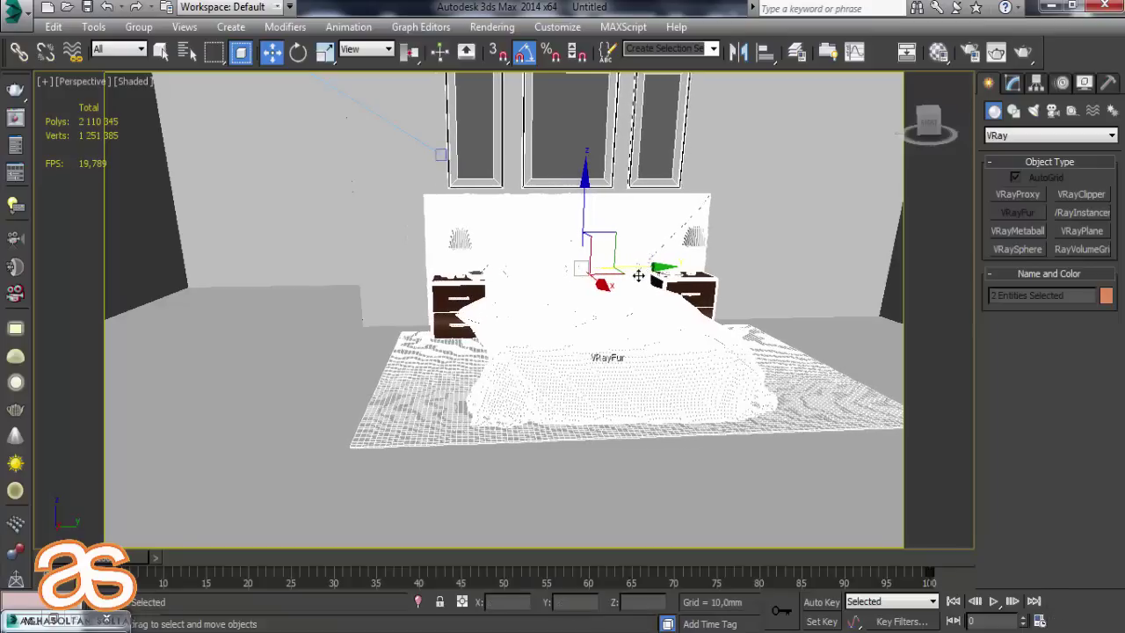
# From the VRayCam001 view, select the whole bed set group and start a V-Ray render.
pyautogui.press('c')
pyautogui.click(305, 406)
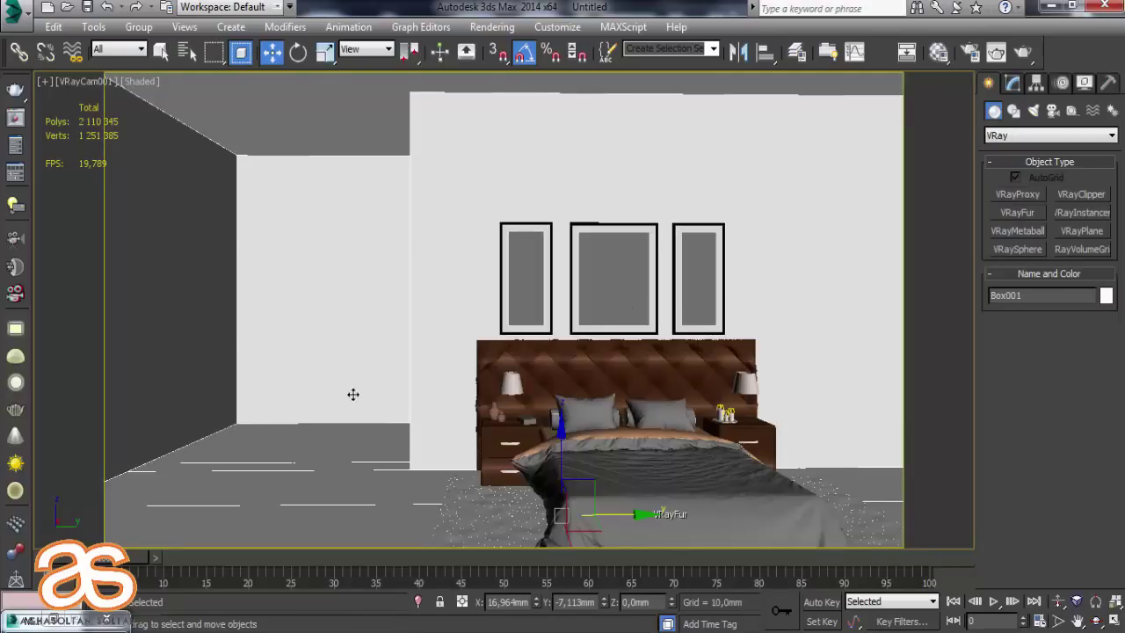
pyautogui.click(609, 291)
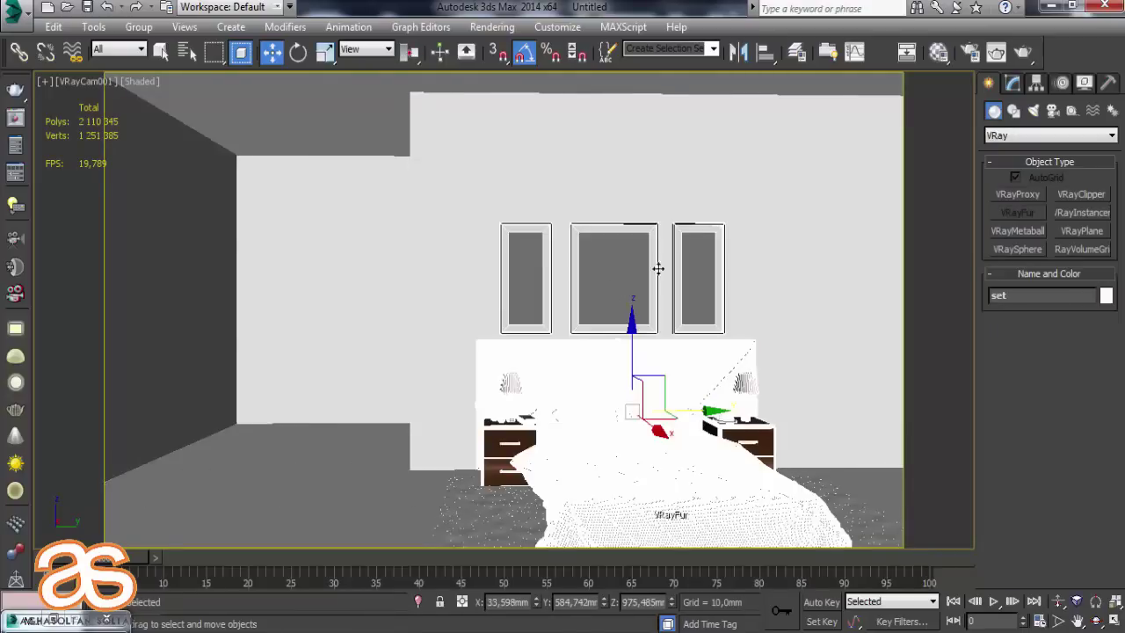
pyautogui.click(1030, 56)
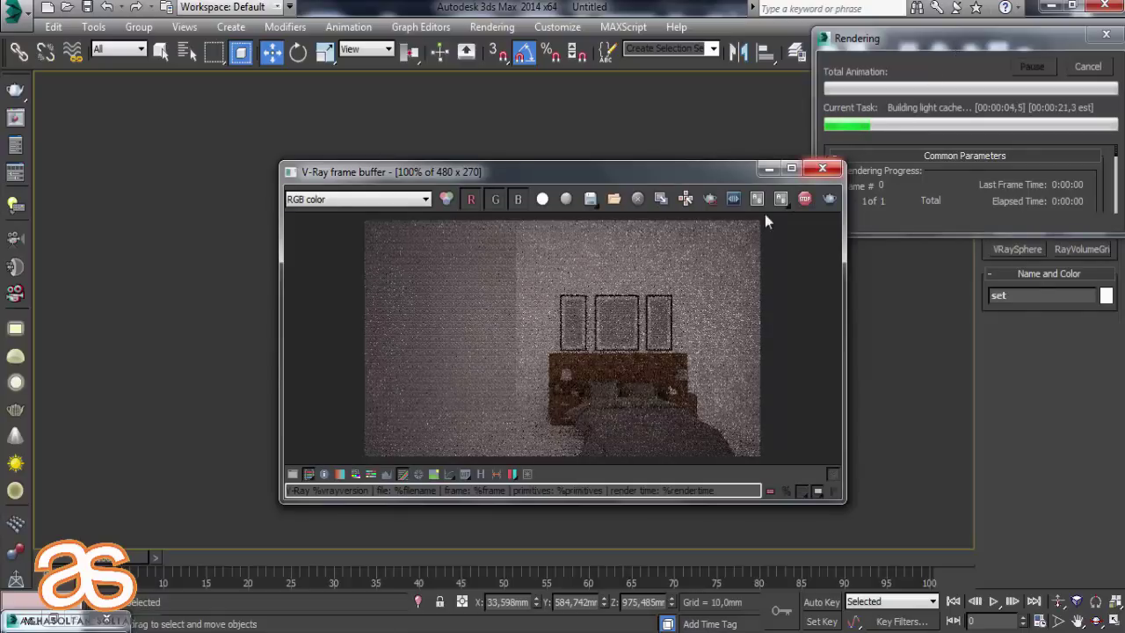
# Cancel the V-Ray test render, close the frame buffer, and zoom the perspective view toward the picture frames.
pyautogui.click(822, 169)
pyautogui.click(1087, 66)
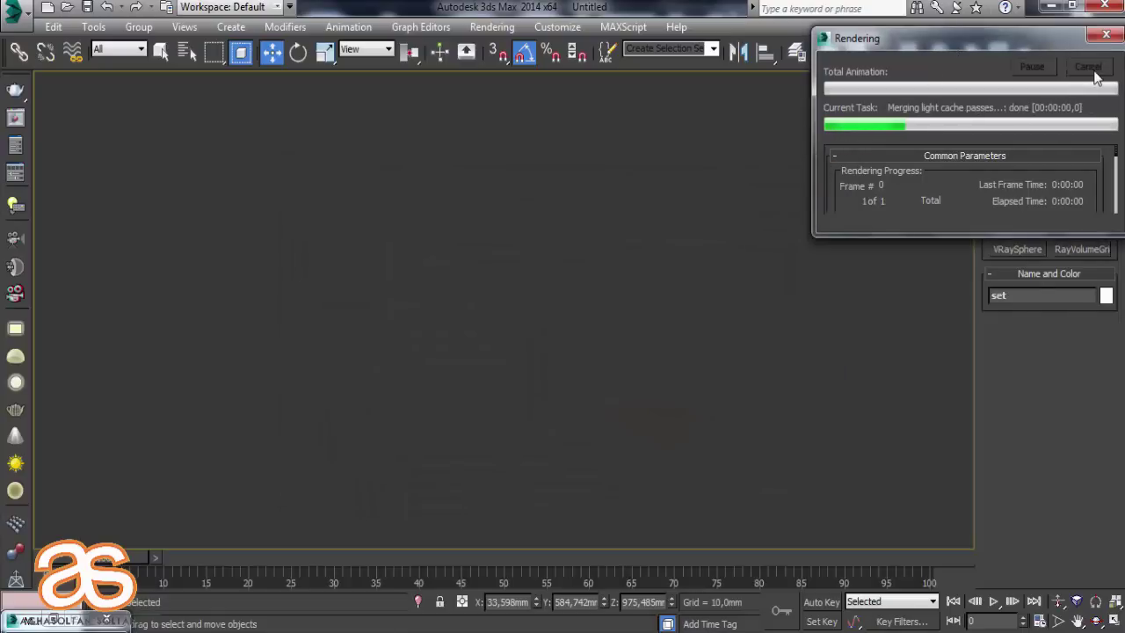
pyautogui.press('p')
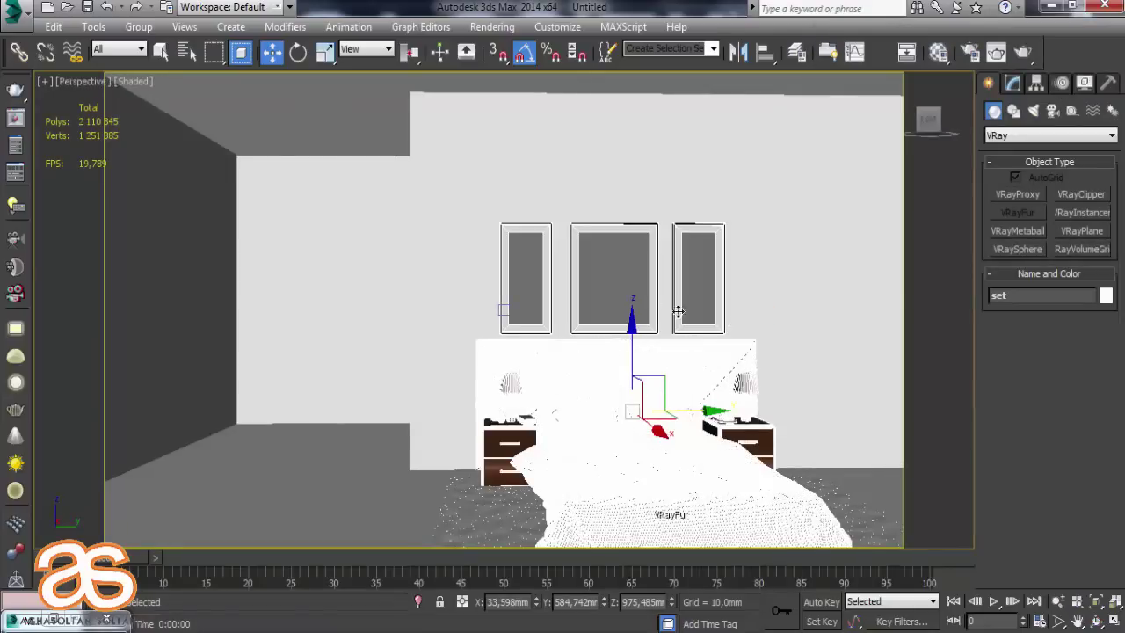
pyautogui.scroll(3, 364, 339)
pyautogui.scroll(2, 444, 290)
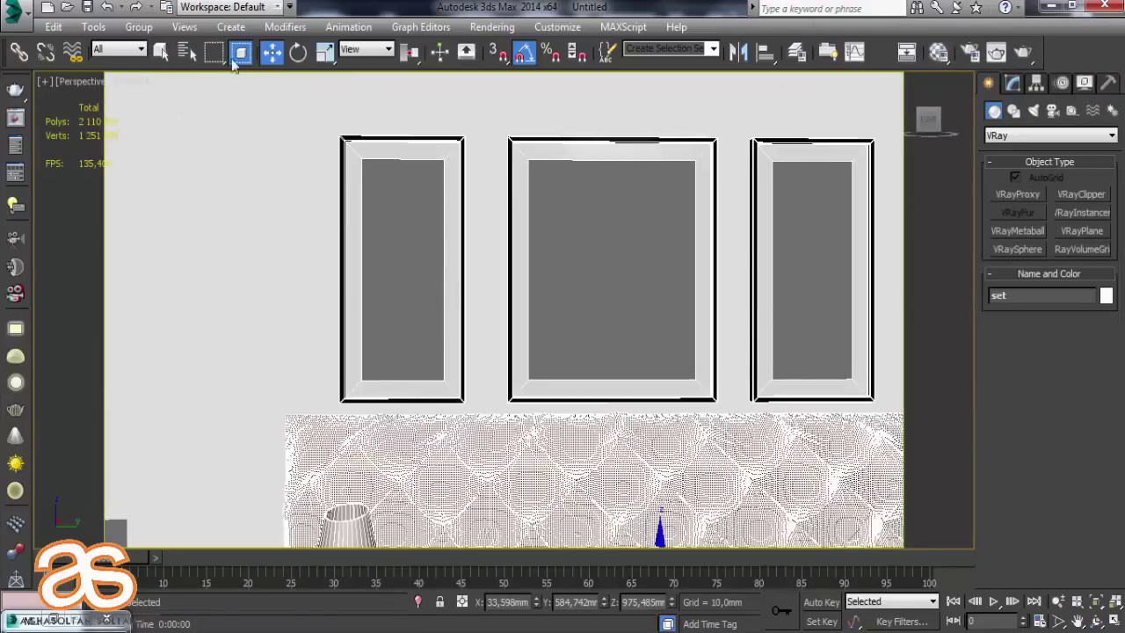
# Pick the picture frame material into the Material Editor and open Map_1's diffuse bitmap.
pyautogui.click(138, 26)
pyautogui.click(938, 53)
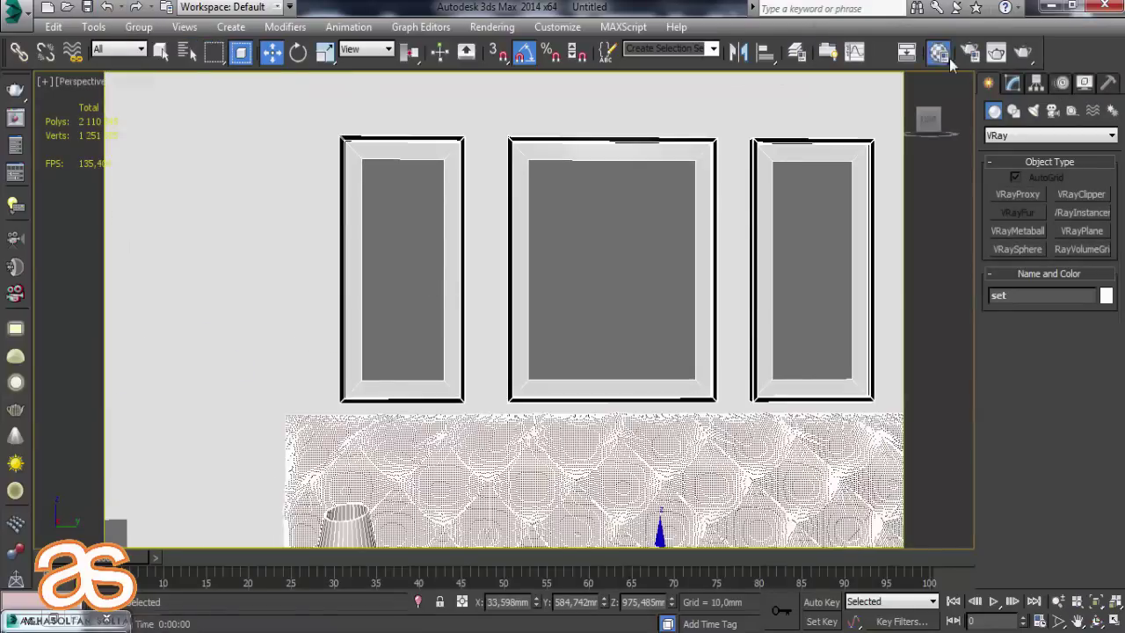
pyautogui.click(747, 66)
pyautogui.click(752, 275)
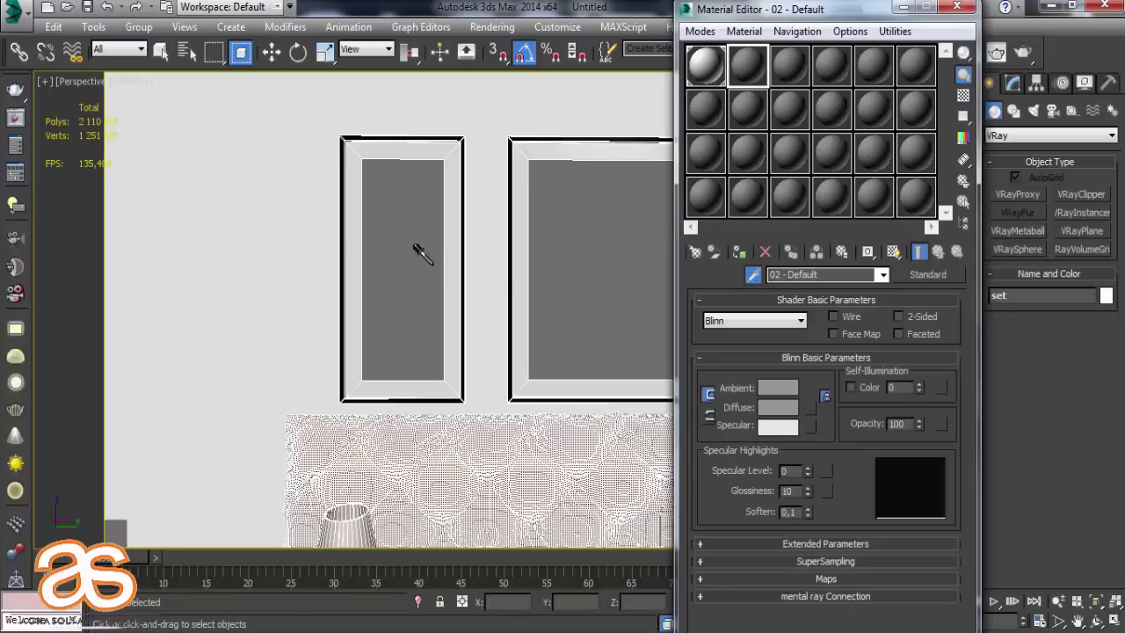
pyautogui.click(397, 251)
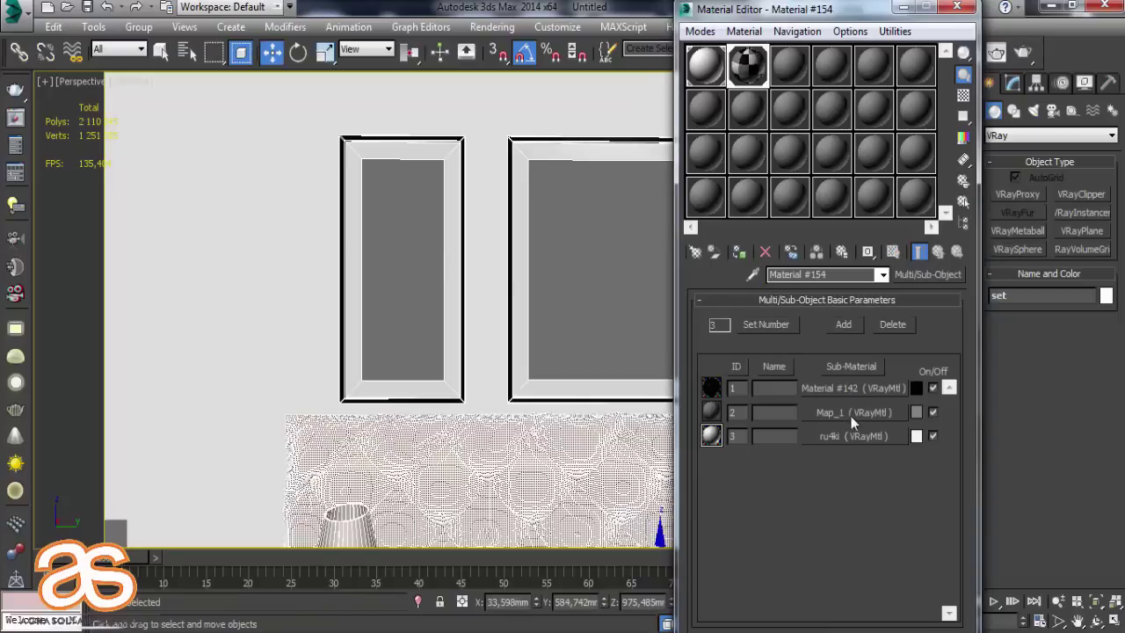
pyautogui.click(857, 415)
pyautogui.click(817, 327)
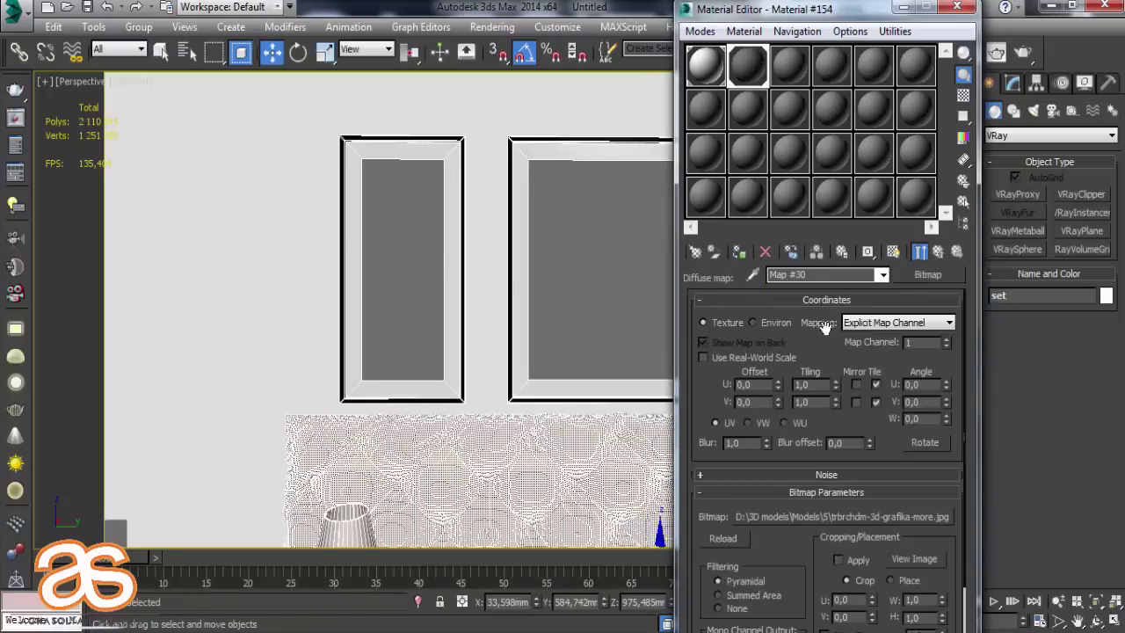
# Replace the bitmap with trbrchdm-3d-grafika-more.jpg from the desktop texture folder and close the editor.
pyautogui.click(922, 523)
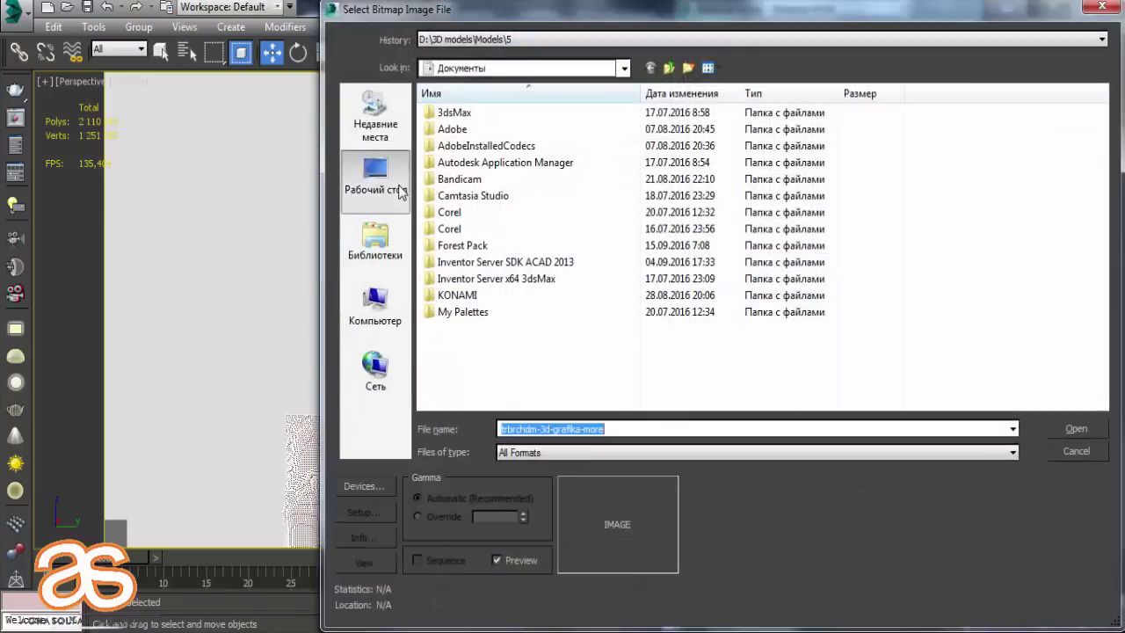
pyautogui.click(391, 186)
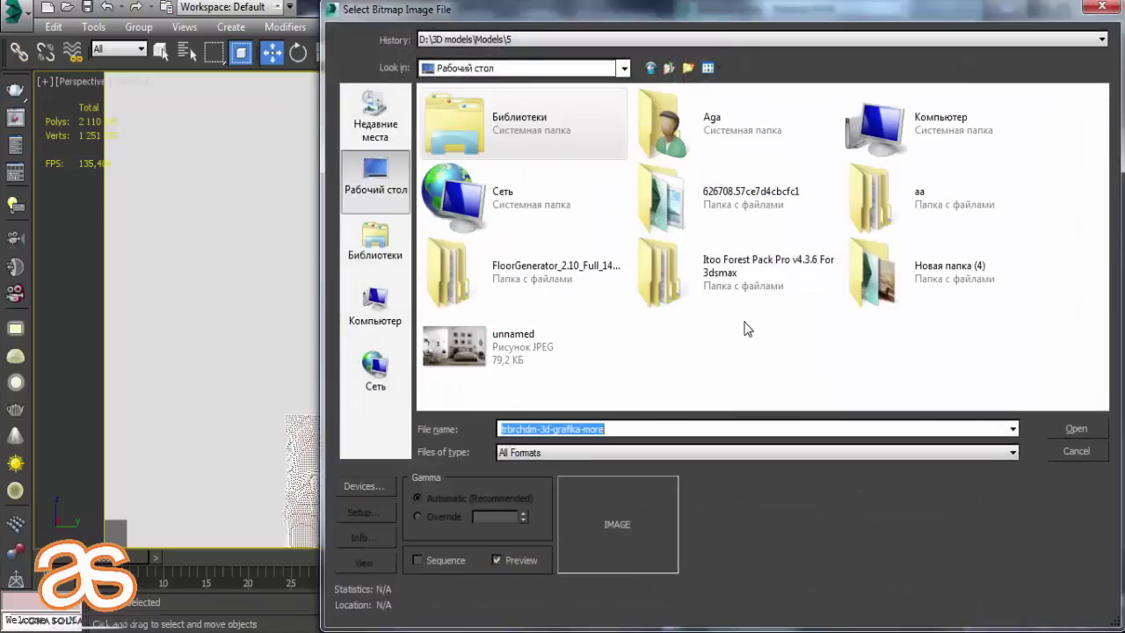
pyautogui.doubleClick(784, 213)
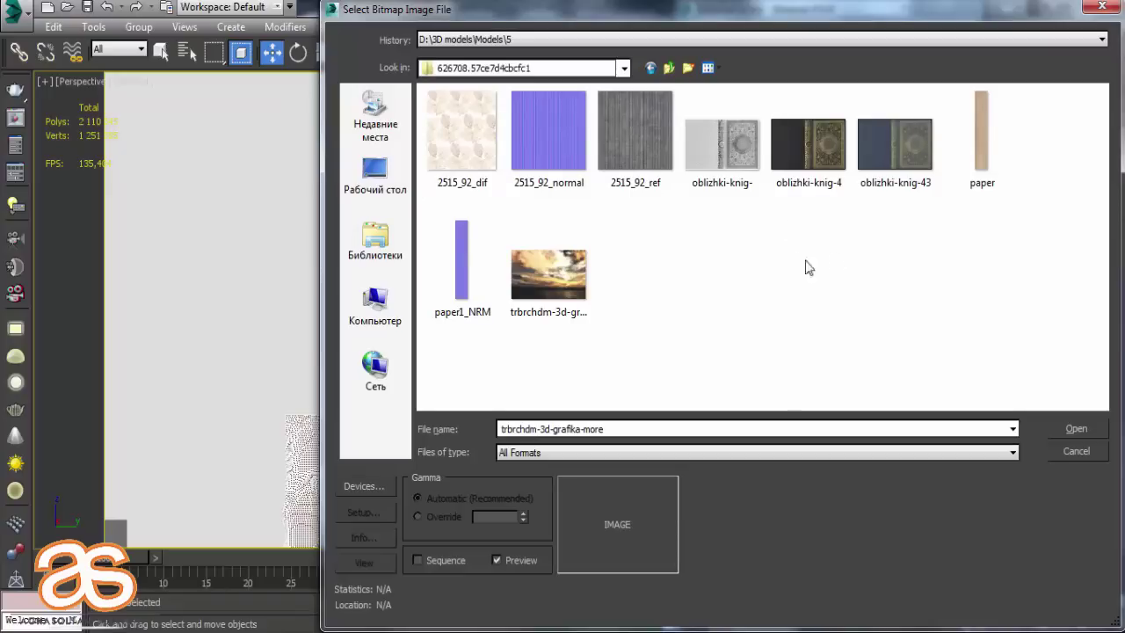
pyautogui.doubleClick(548, 275)
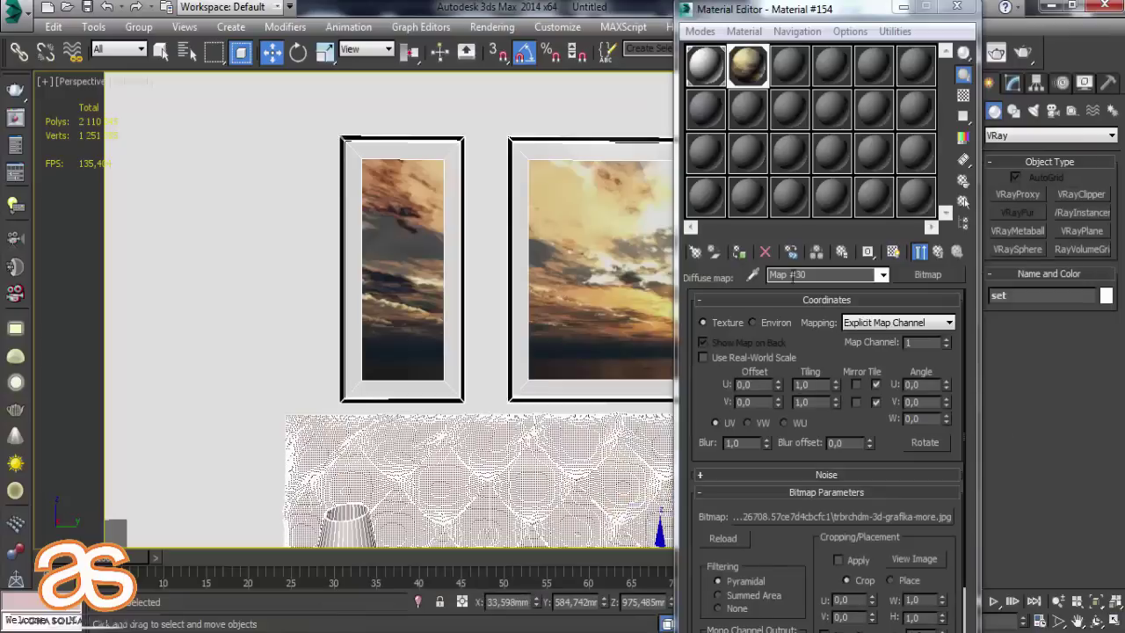
pyautogui.click(967, 7)
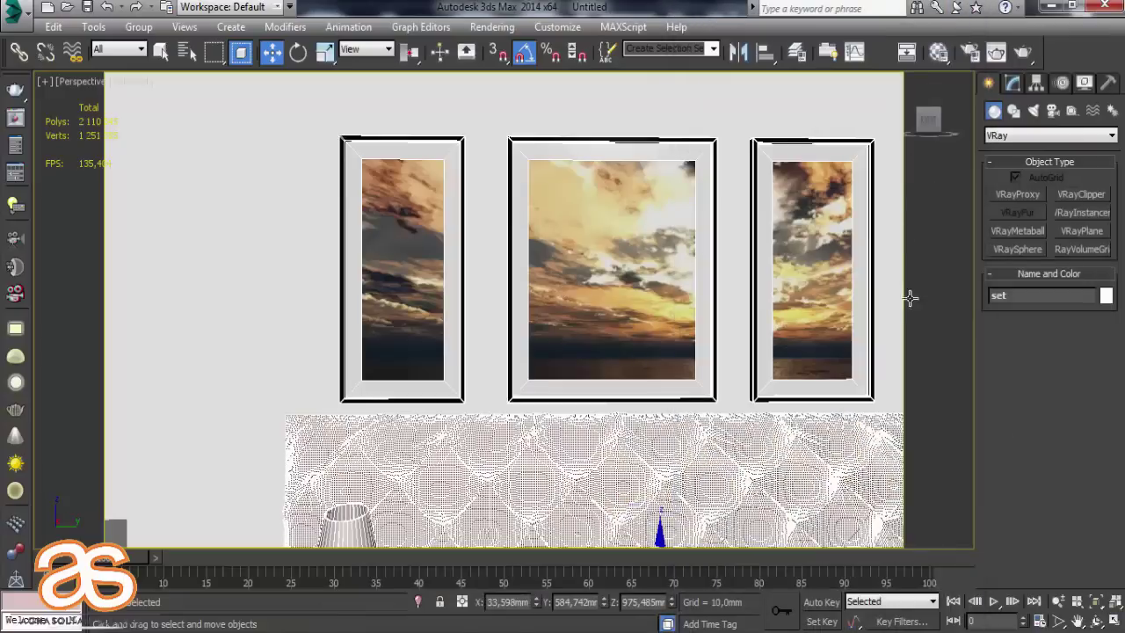
pyautogui.scroll(-3, 713, 188)
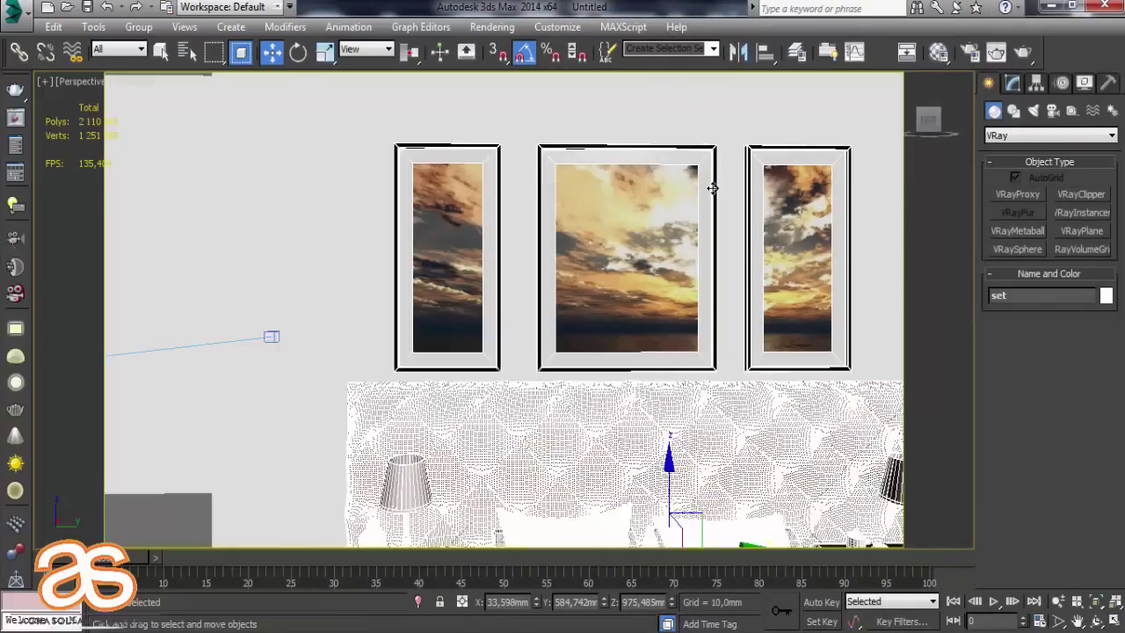
pyautogui.scroll(-4, 713, 188)
pyautogui.scroll(-2, 713, 188)
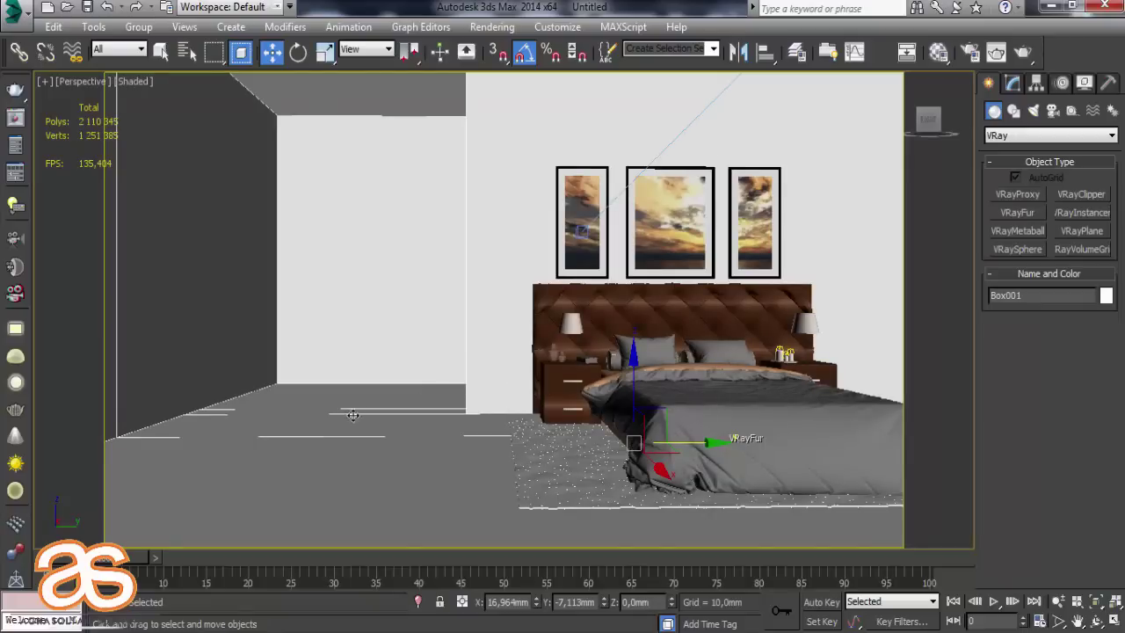
pyautogui.click(380, 475)
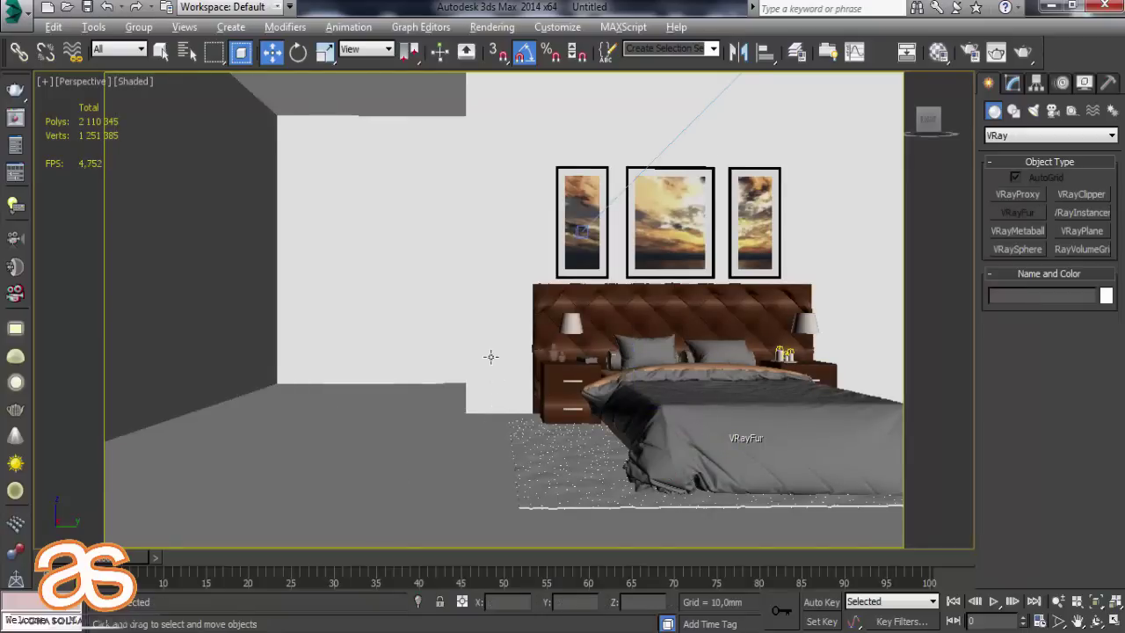
pyautogui.moveTo(491, 356)
pyautogui.keyDown('alt'); pyautogui.mouseDown(button='middle')
pyautogui.moveTo(460, 367)
pyautogui.moveTo(538, 363)
pyautogui.moveTo(300, 463)
pyautogui.moveTo(548, 389)
pyautogui.moveTo(390, 428)
pyautogui.moveTo(284, 430)
pyautogui.moveTo(344, 409)
pyautogui.moveTo(636, 395)
pyautogui.moveTo(492, 429)
pyautogui.moveTo(555, 444)
pyautogui.moveTo(364, 414)
pyautogui.moveTo(706, 447)
pyautogui.moveTo(586, 445)
pyautogui.moveTo(683, 452)
pyautogui.moveTo(649, 464)
pyautogui.mouseUp(button='middle'); pyautogui.keyUp('alt')
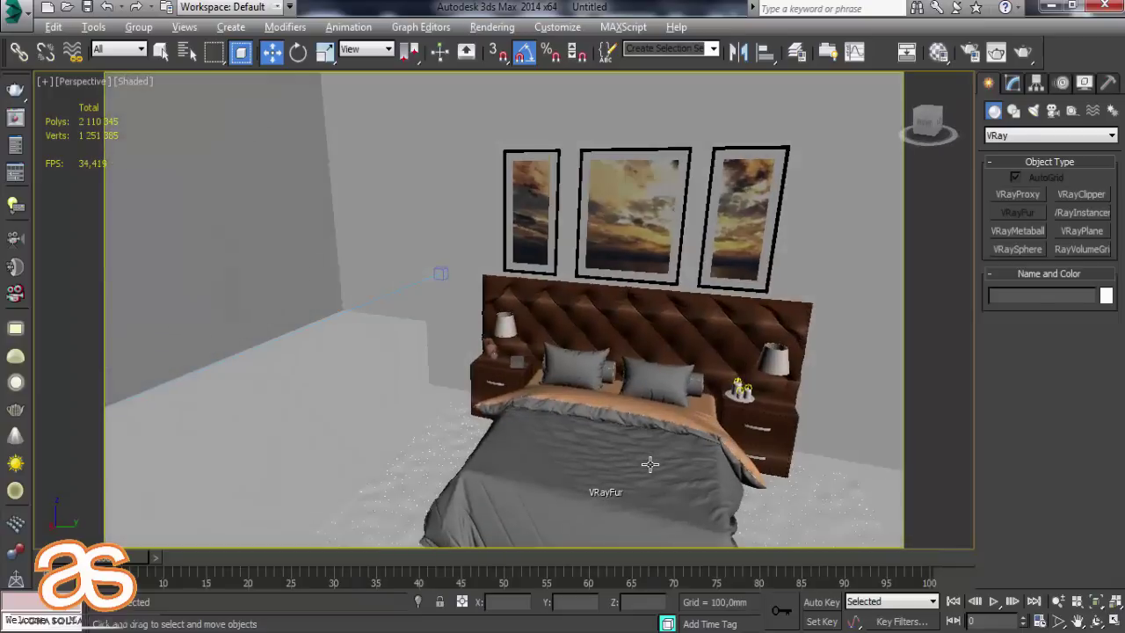
pyautogui.moveTo(462, 417)
pyautogui.keyDown('alt'); pyautogui.mouseDown(button='middle')
pyautogui.moveTo(585, 400)
pyautogui.moveTo(669, 219)
pyautogui.mouseUp(button='middle'); pyautogui.keyUp('alt')
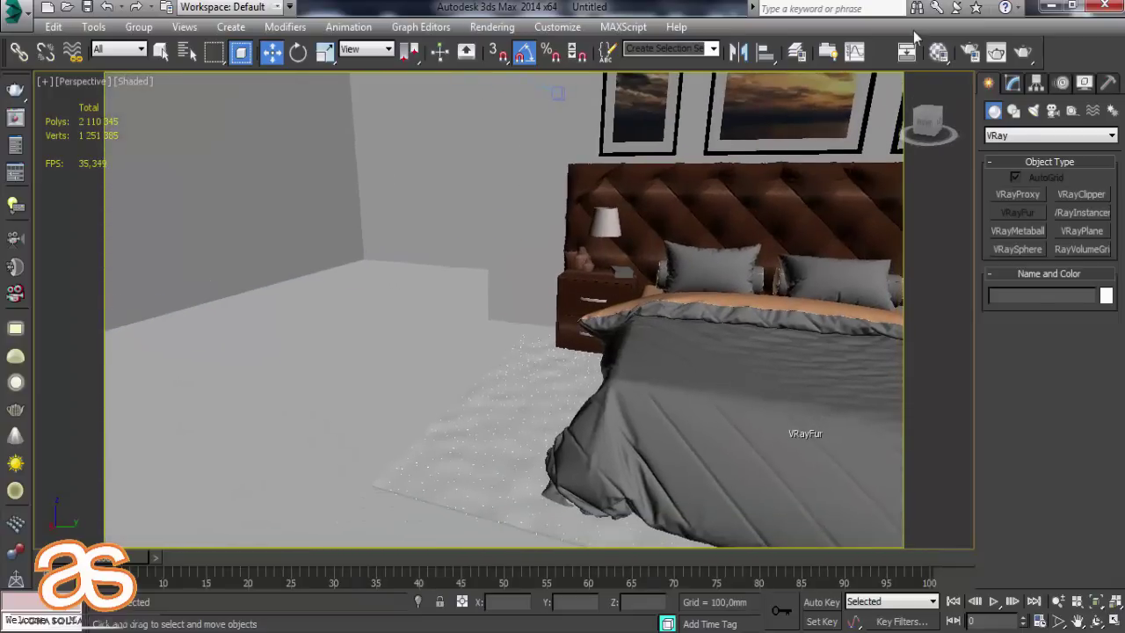
# Assign a Bitmap map to the 01 - Default material's diffuse and browse to drive D.
pyautogui.click(939, 52)
pyautogui.click(705, 65)
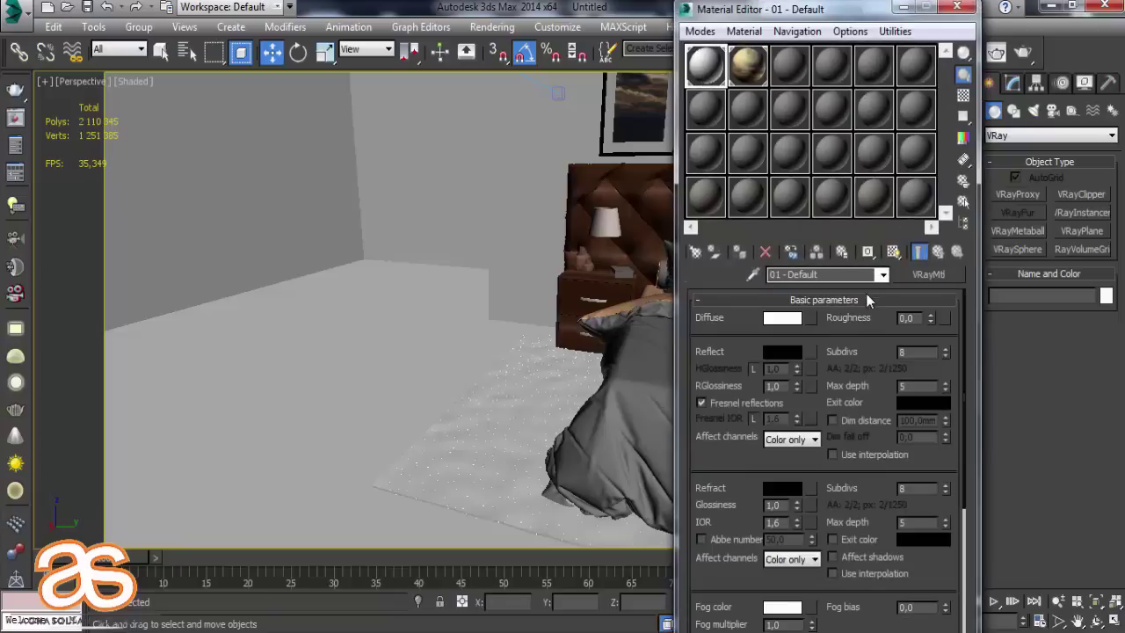
pyautogui.click(811, 320)
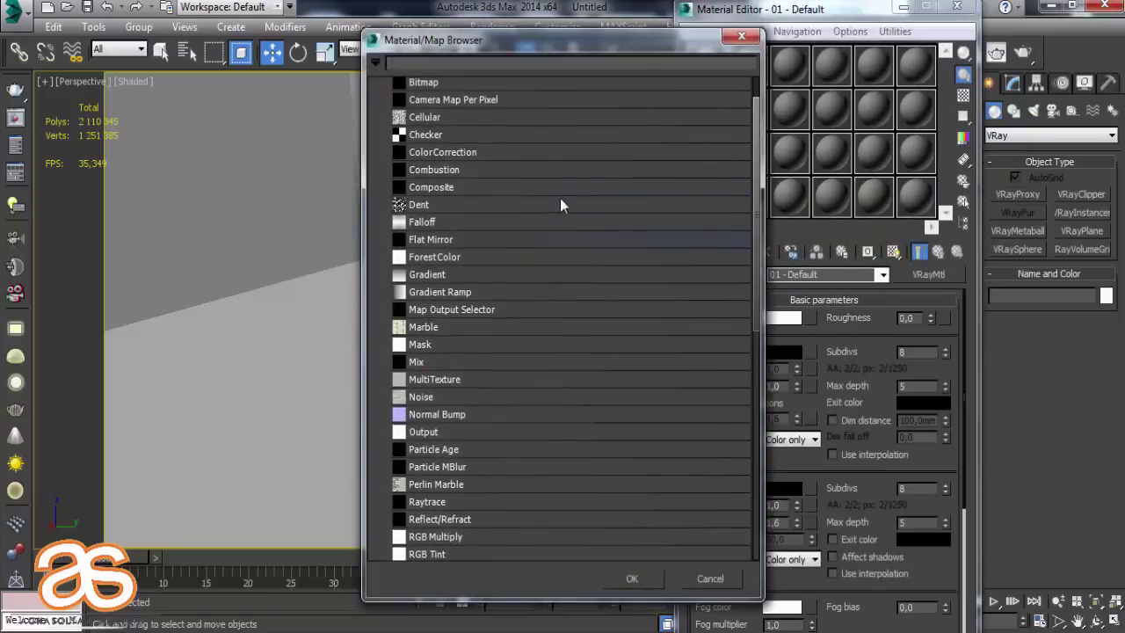
pyautogui.doubleClick(452, 123)
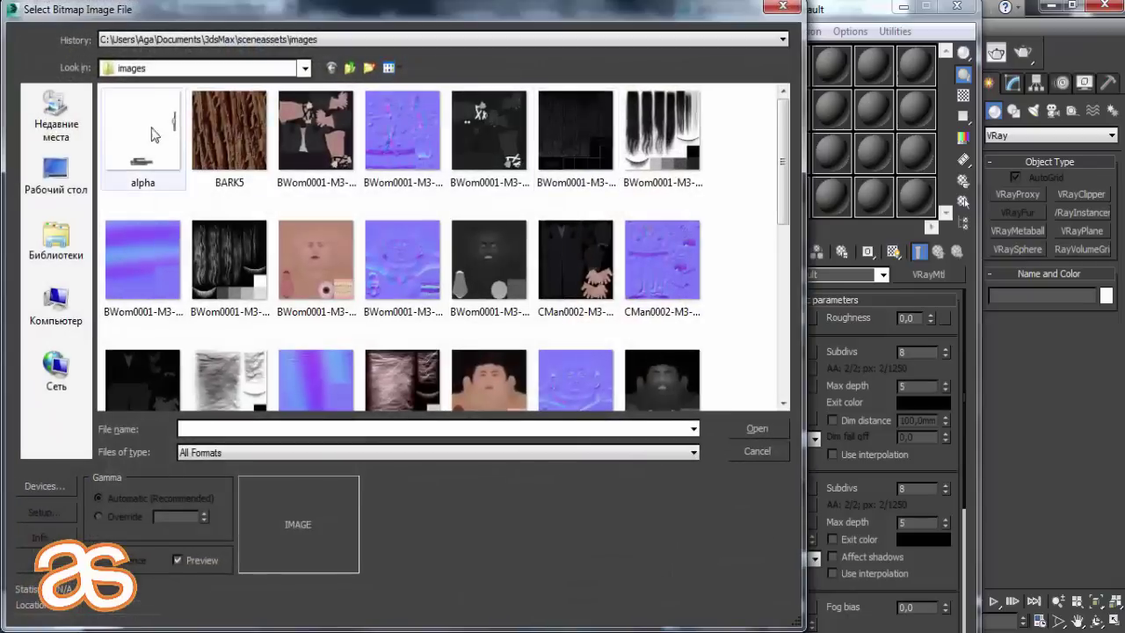
pyautogui.click(82, 178)
pyautogui.doubleClick(598, 123)
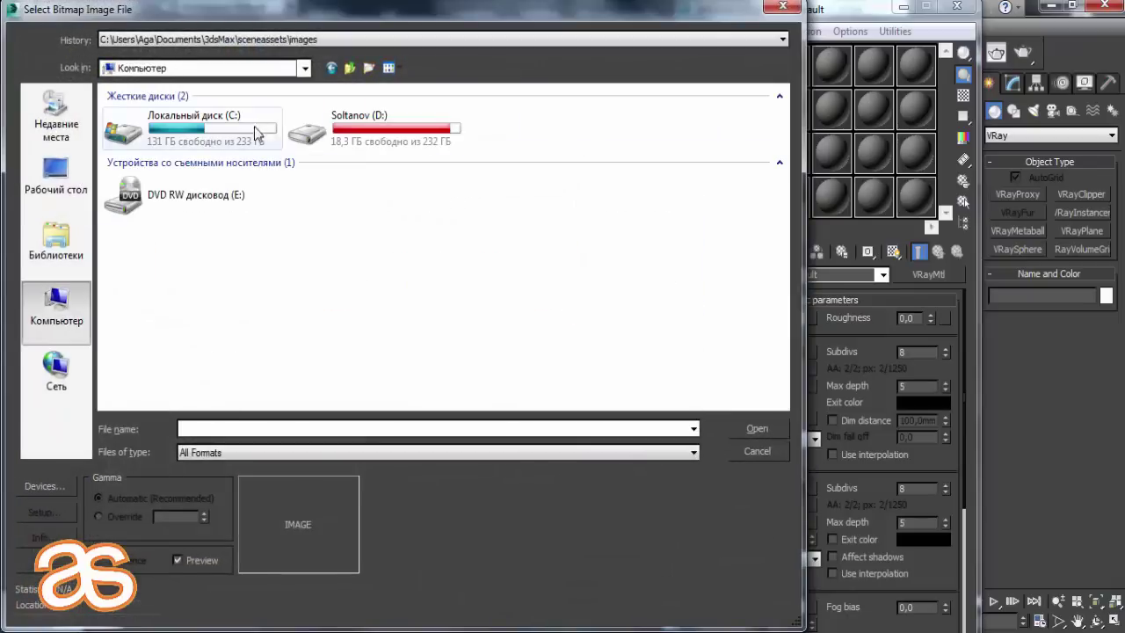
pyautogui.doubleClick(380, 132)
# Navigate to the D:\texture\3dmat\Xalcha rug textures folder.
pyautogui.scroll(-2, 211, 339)
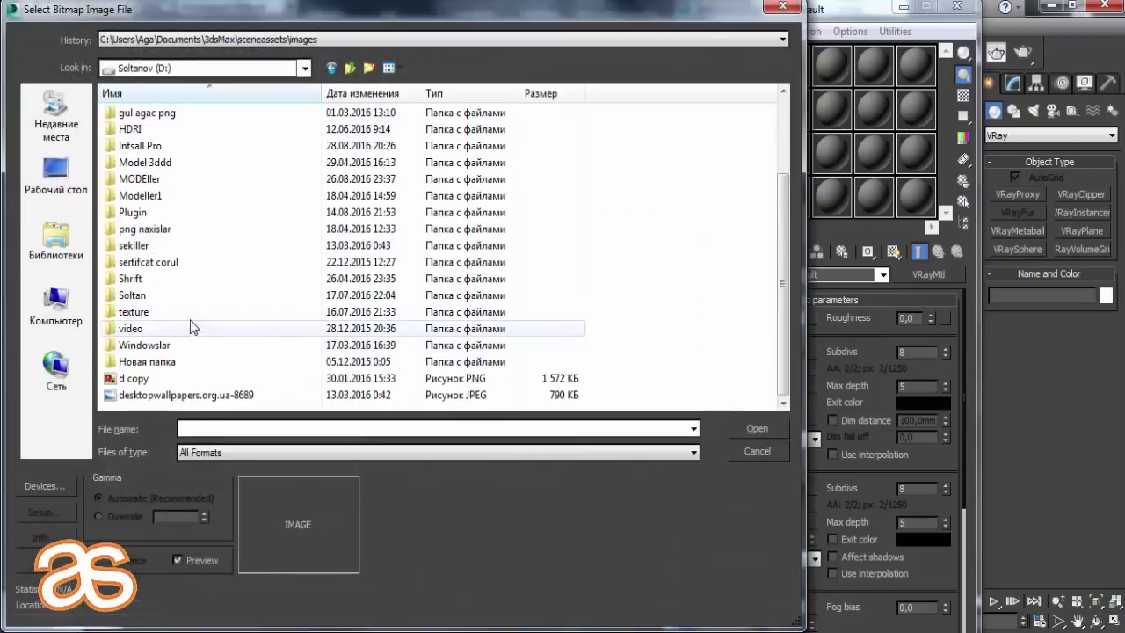
pyautogui.doubleClick(199, 303)
pyautogui.click(331, 68)
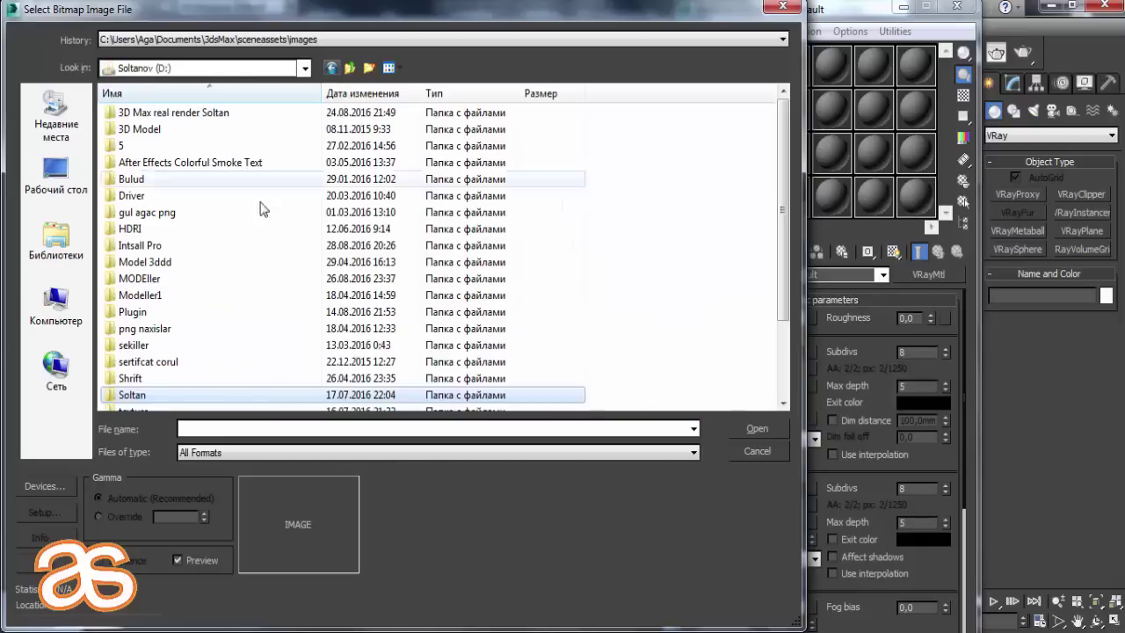
pyautogui.click(163, 406)
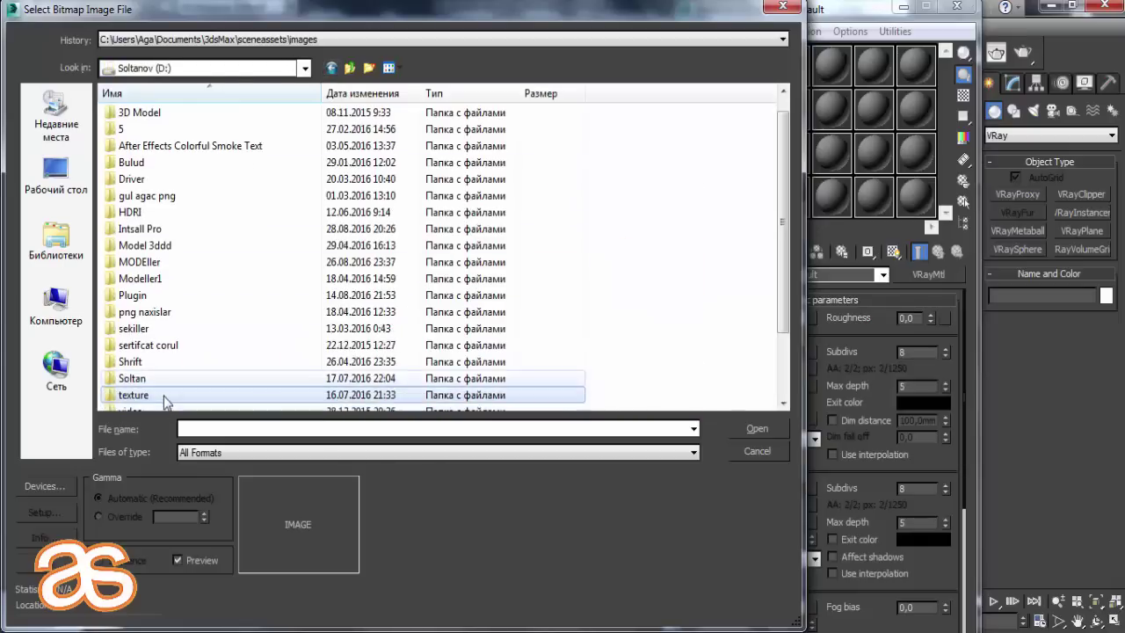
pyautogui.doubleClick(161, 392)
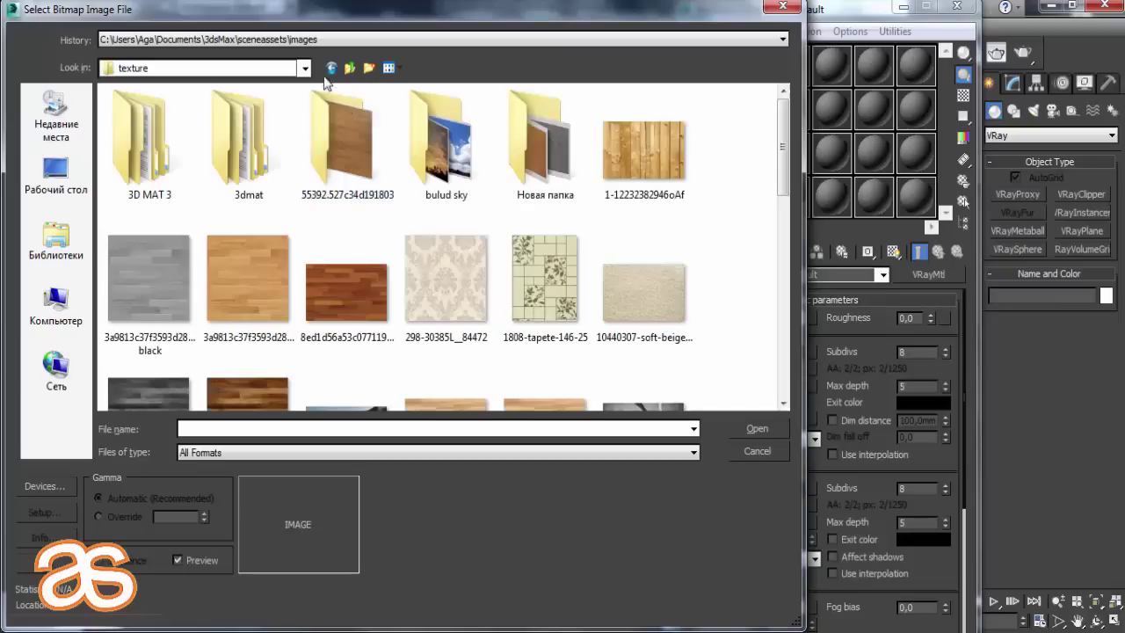
pyautogui.doubleClick(220, 153)
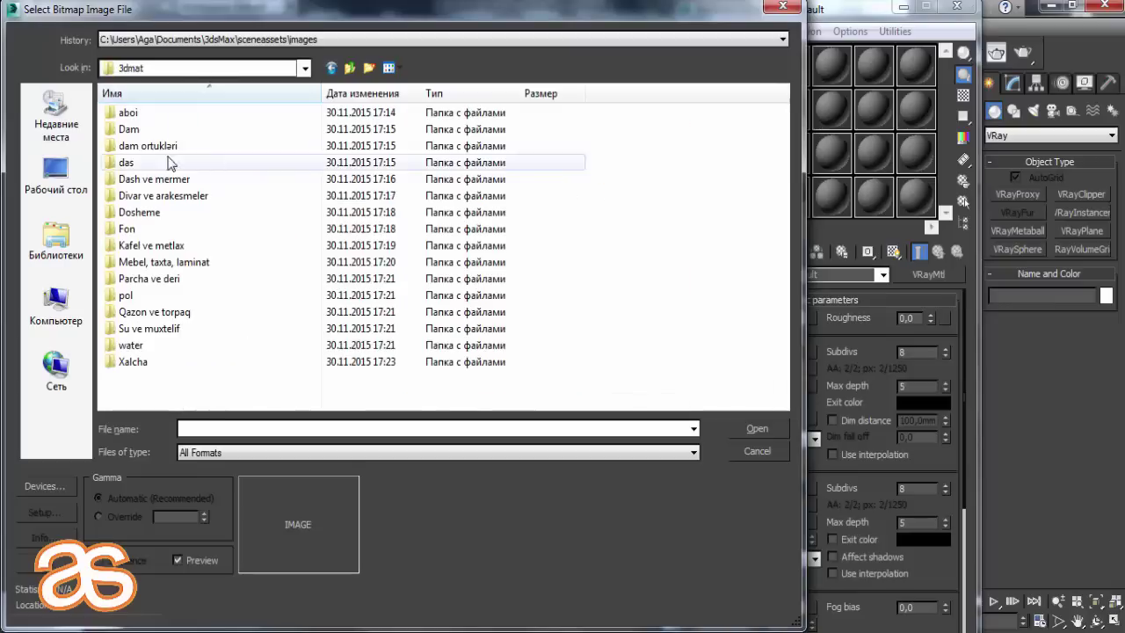
pyautogui.doubleClick(158, 363)
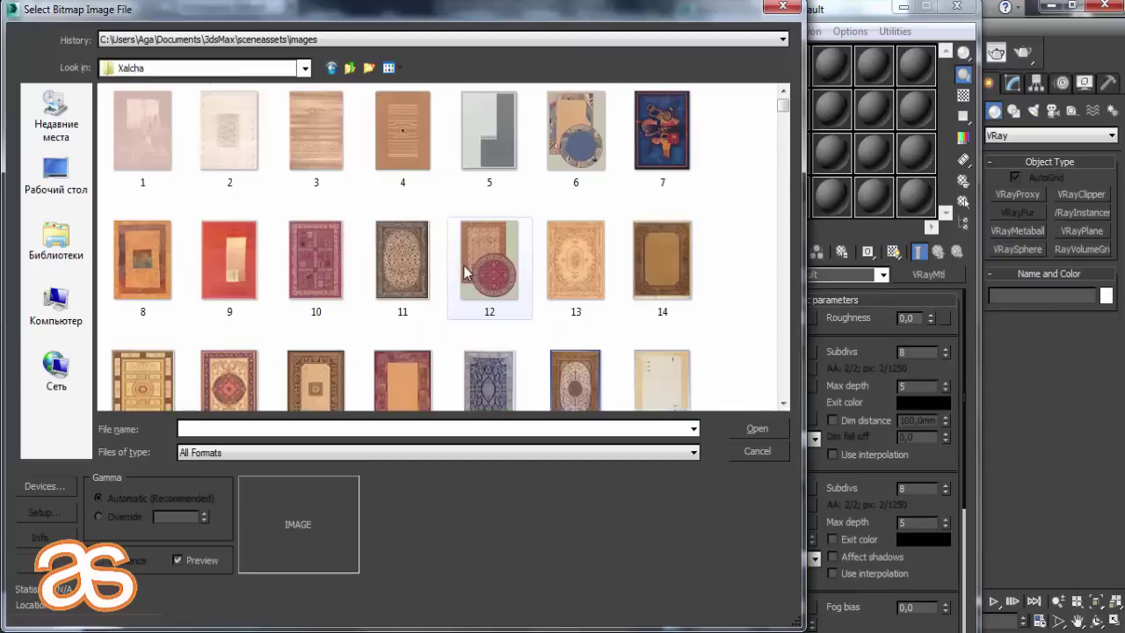
pyautogui.scroll(-3, 462, 262)
pyautogui.scroll(-3, 360, 269)
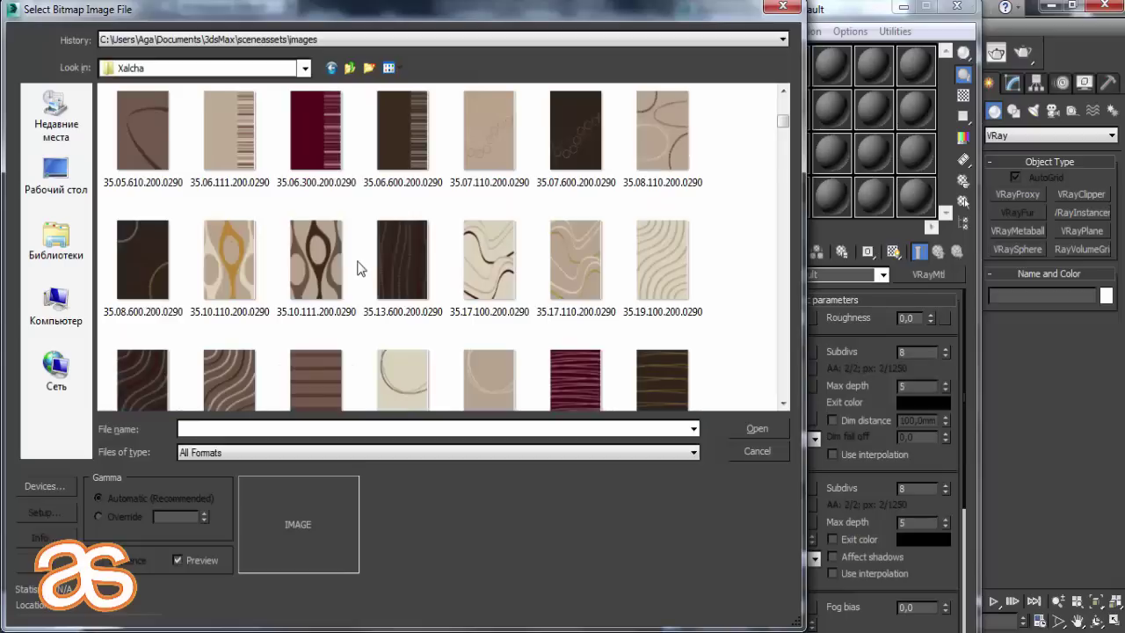
# Load 35.10.110.200.0290.jpg, show it shaded in the viewport, and go back to the parent material.
pyautogui.moveTo(230, 260)
pyautogui.doubleClick(247, 275)
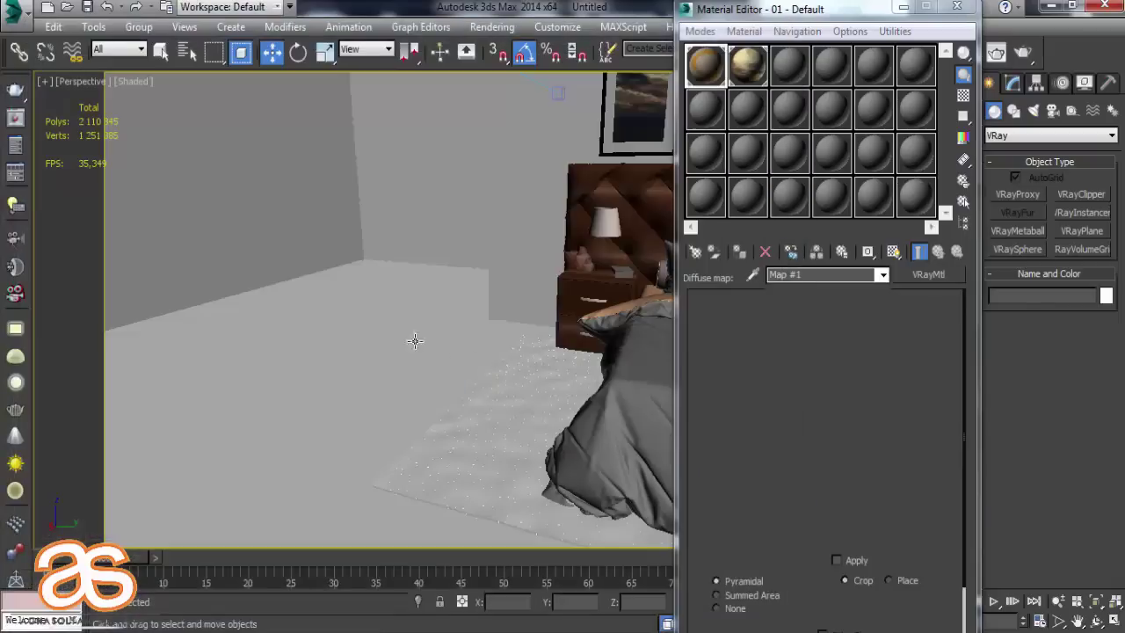
pyautogui.click(893, 252)
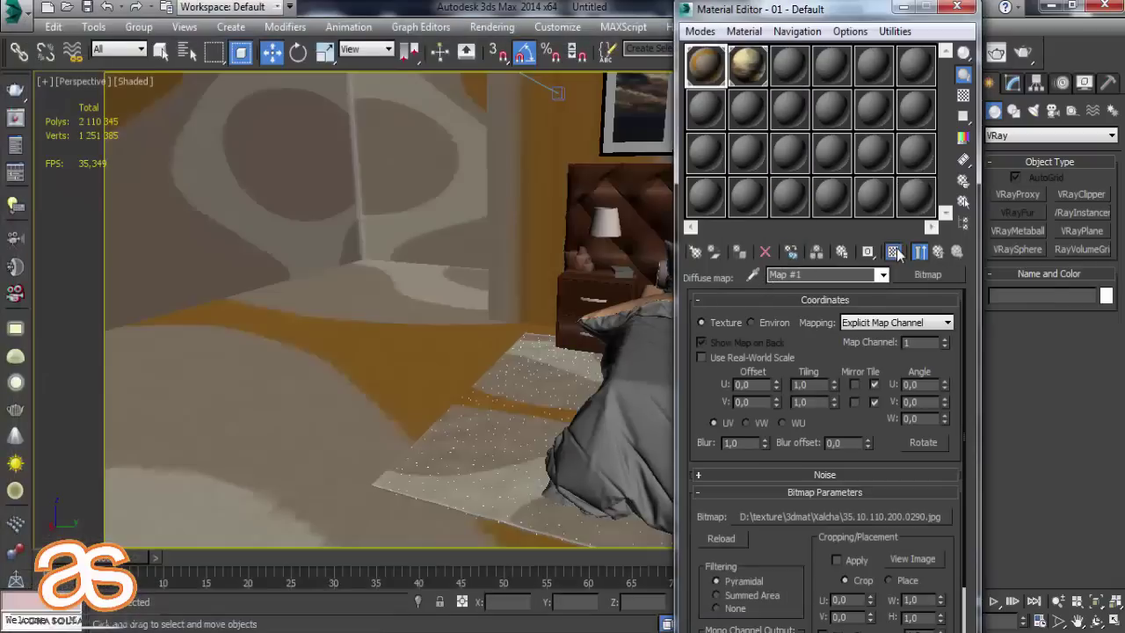
pyautogui.click(918, 253)
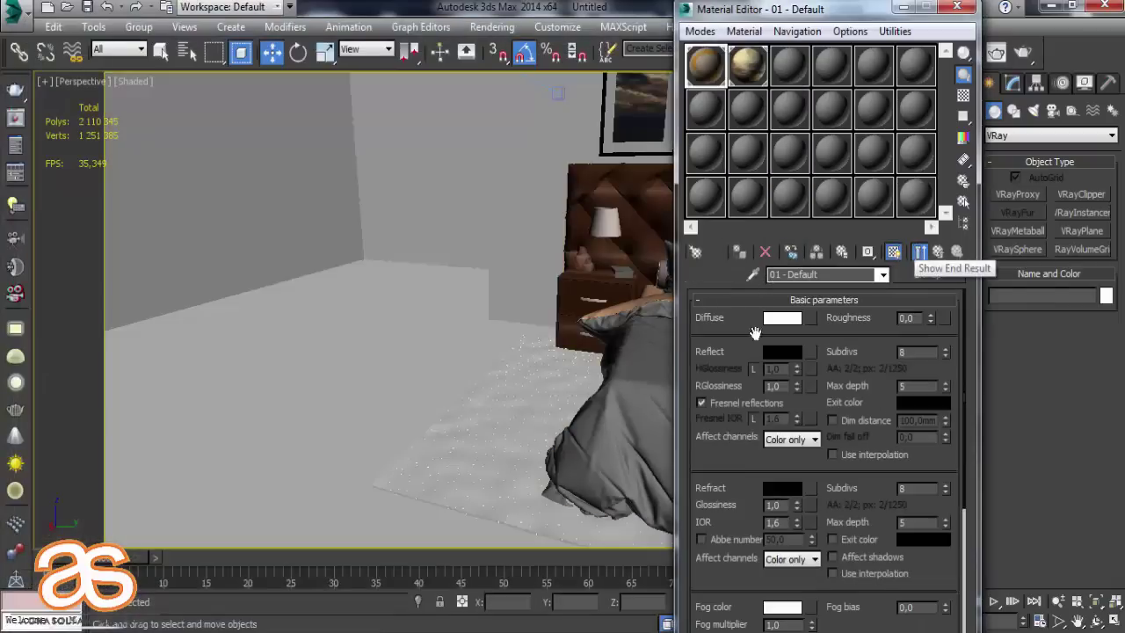
# Convert the fourth sample material to VRayMtl with a pure white (255,255,255) diffuse.
pyautogui.click(505, 413)
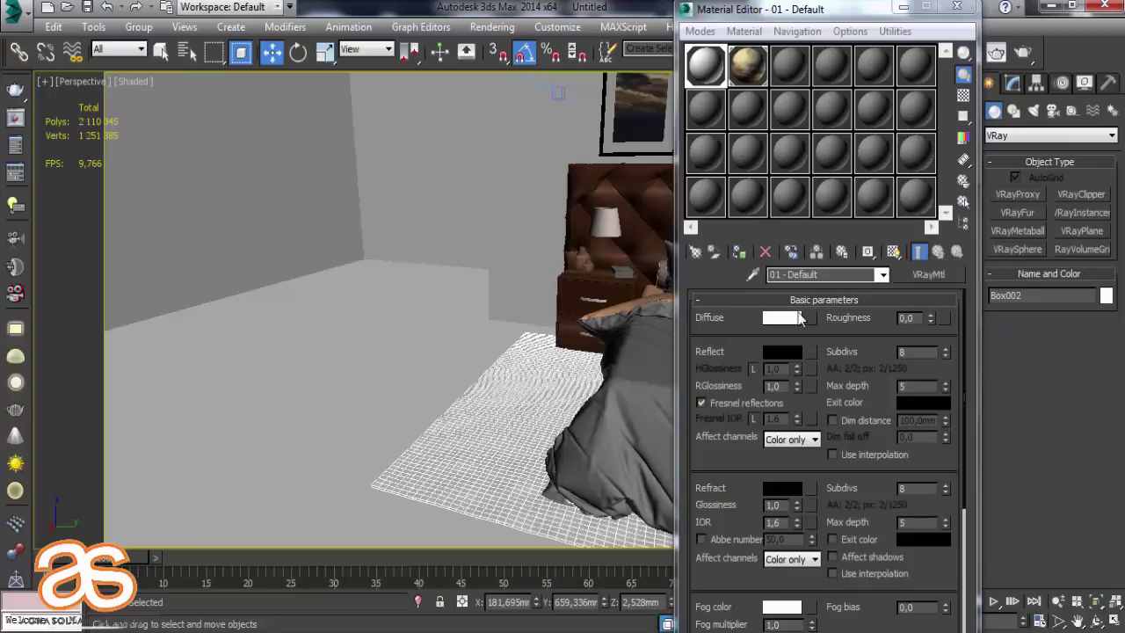
pyautogui.click(431, 268)
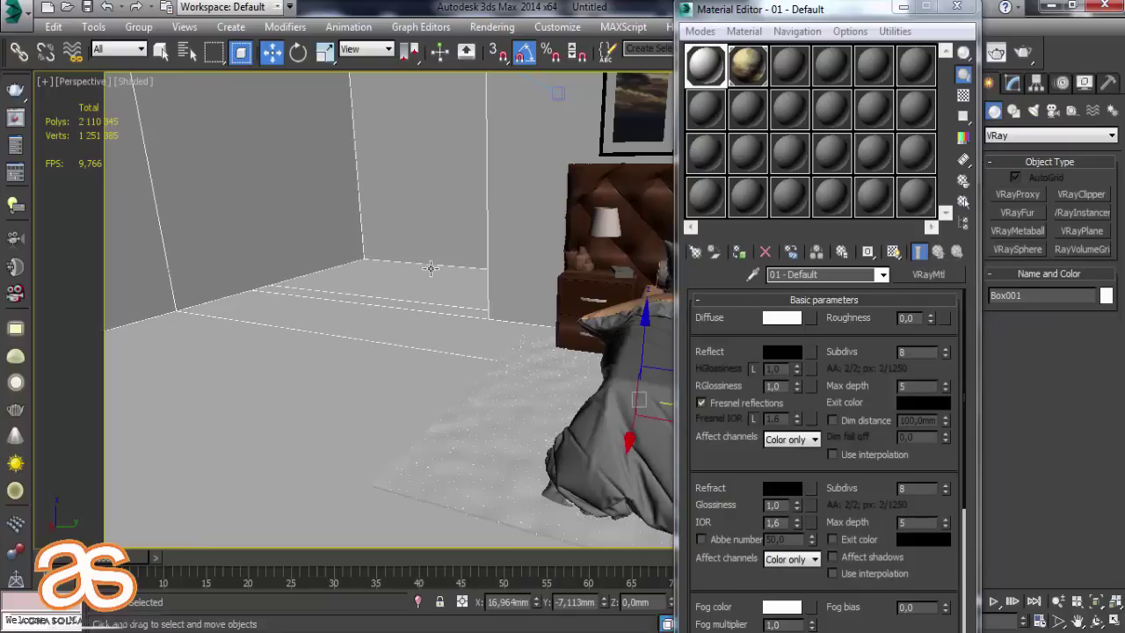
pyautogui.click(836, 75)
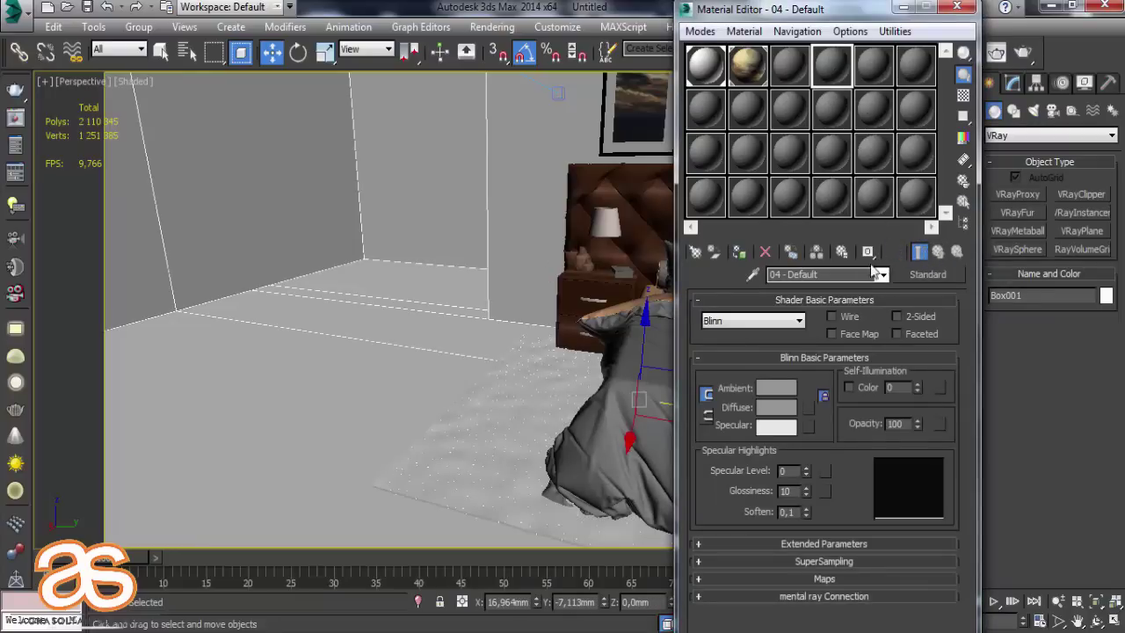
pyautogui.click(917, 276)
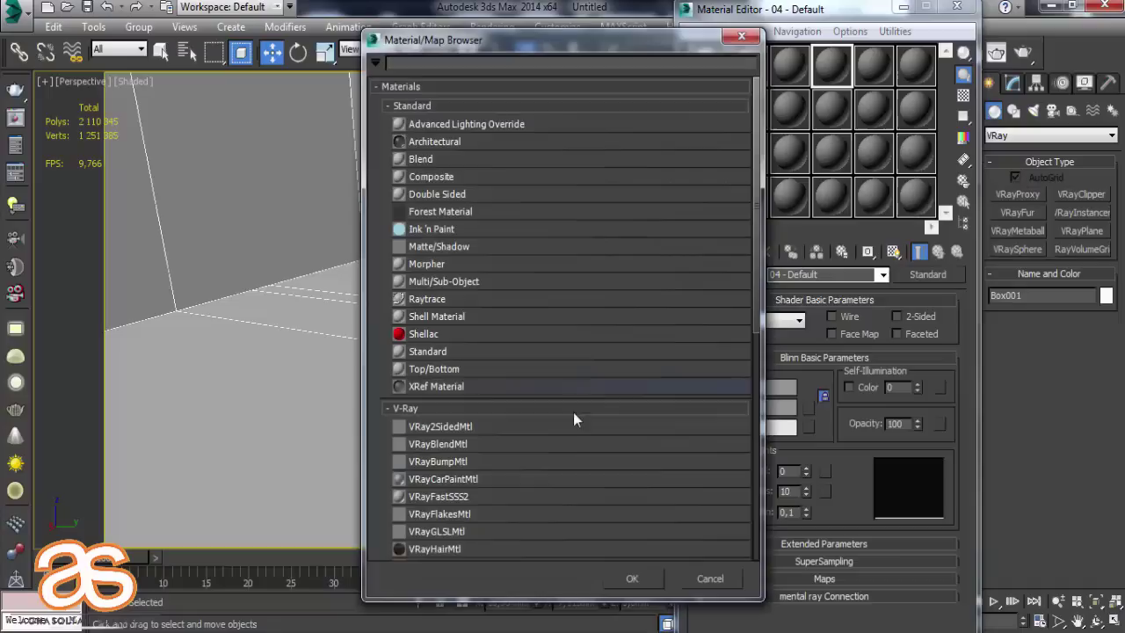
pyautogui.scroll(-3, 477, 537)
pyautogui.doubleClick(457, 521)
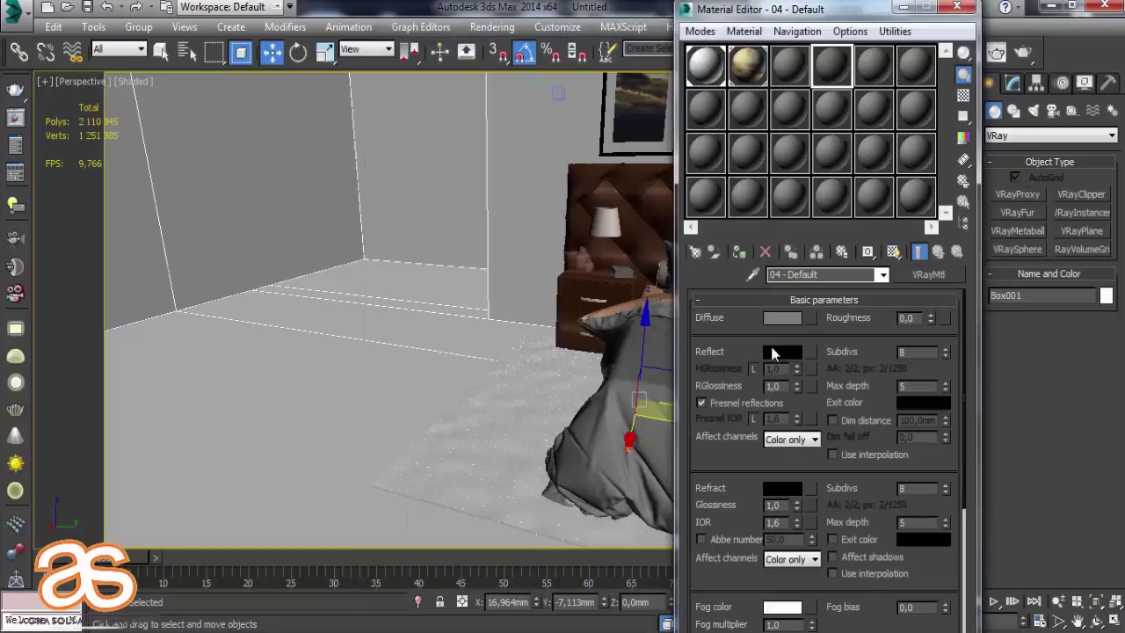
pyautogui.click(782, 317)
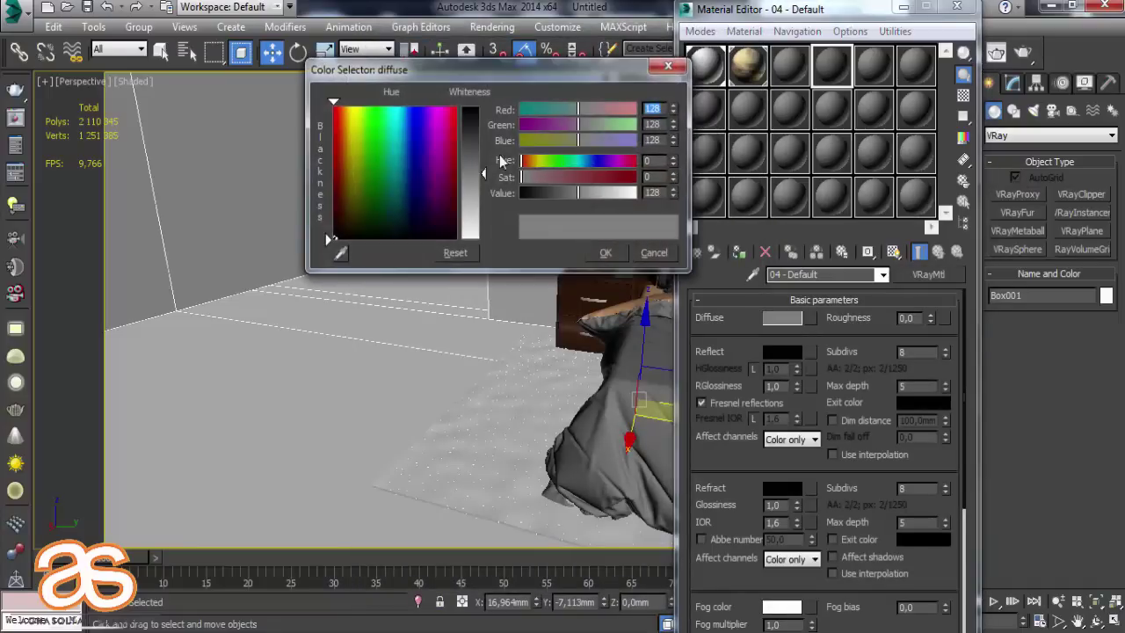
pyautogui.moveTo(484, 172); pyautogui.dragTo(492, 240)
pyautogui.click(604, 253)
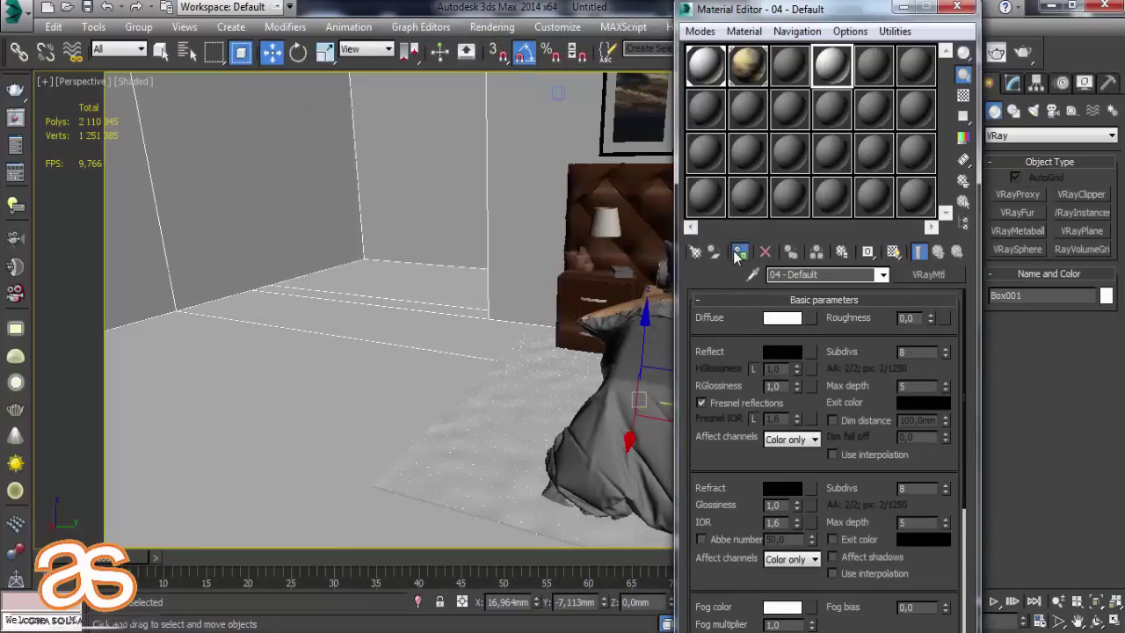
# Look through the second and third sample materials' type list without changing anything.
pyautogui.click(734, 70)
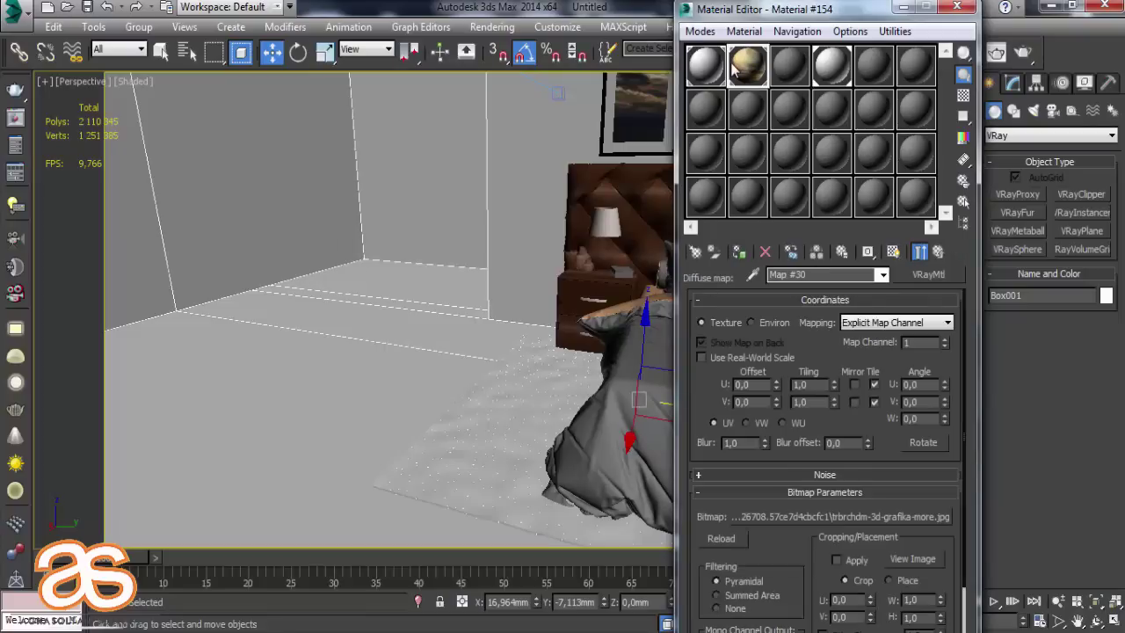
pyautogui.click(708, 72)
pyautogui.click(790, 71)
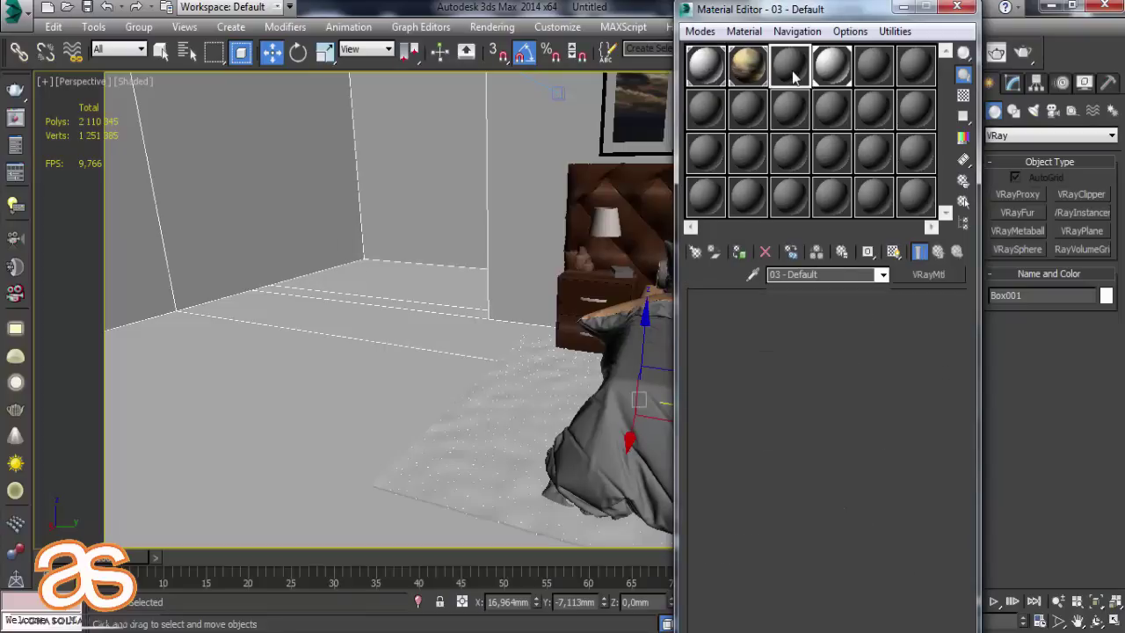
pyautogui.click(927, 274)
pyautogui.scroll(2, 612, 162)
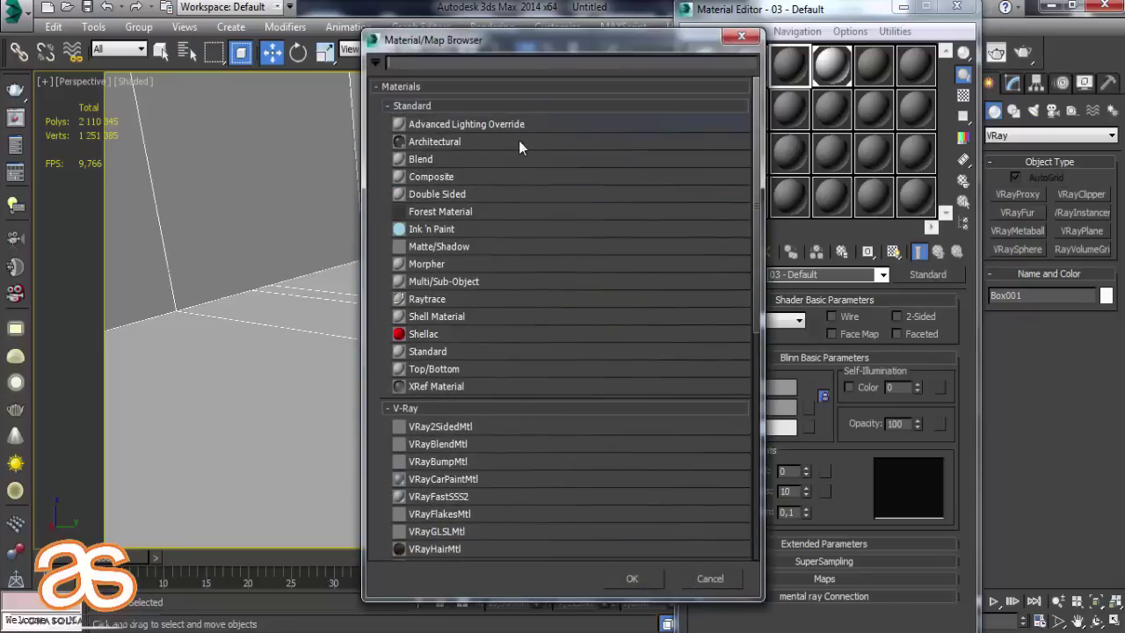
pyautogui.scroll(-2, 517, 353)
pyautogui.click(709, 577)
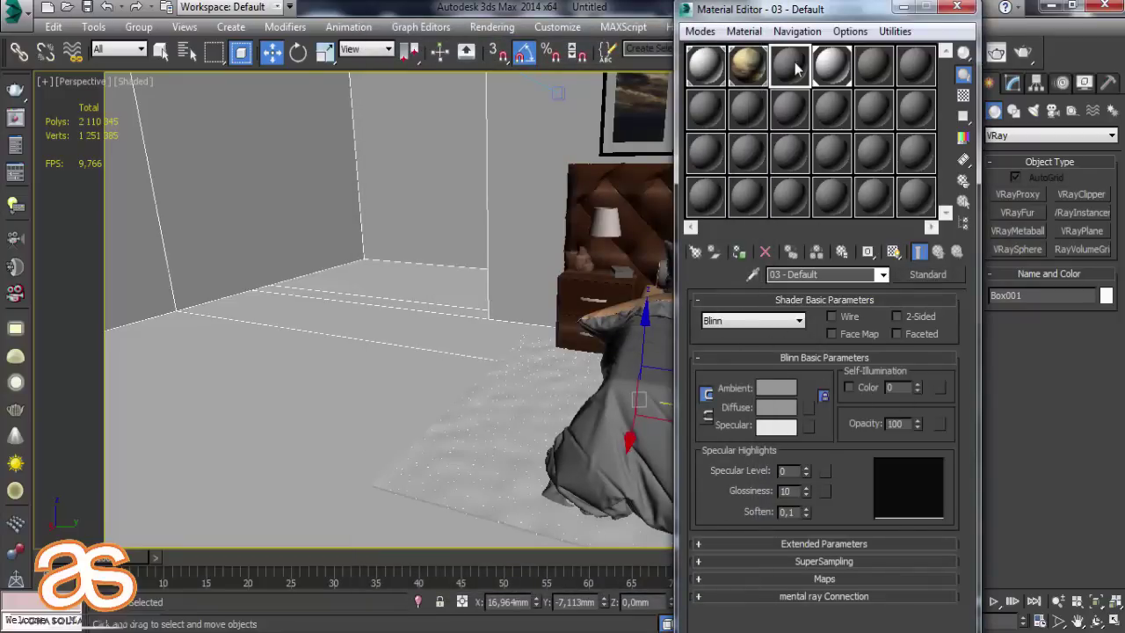
# Select the 01 - Default material and bring up its diffuse map list.
pyautogui.click(744, 58)
pyautogui.click(709, 58)
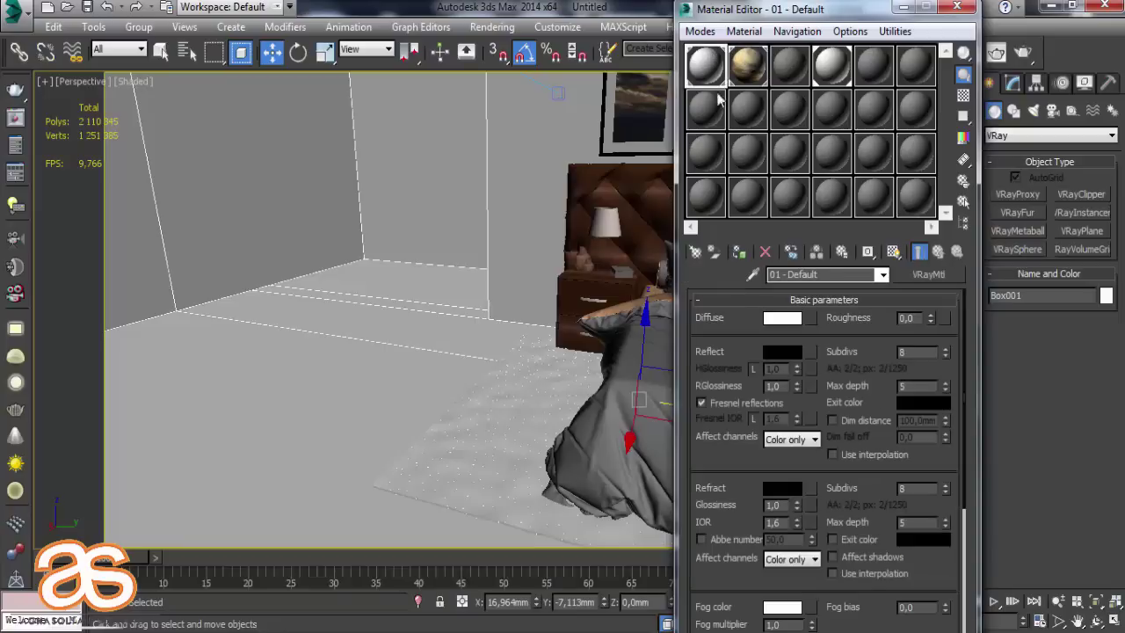
pyautogui.click(809, 318)
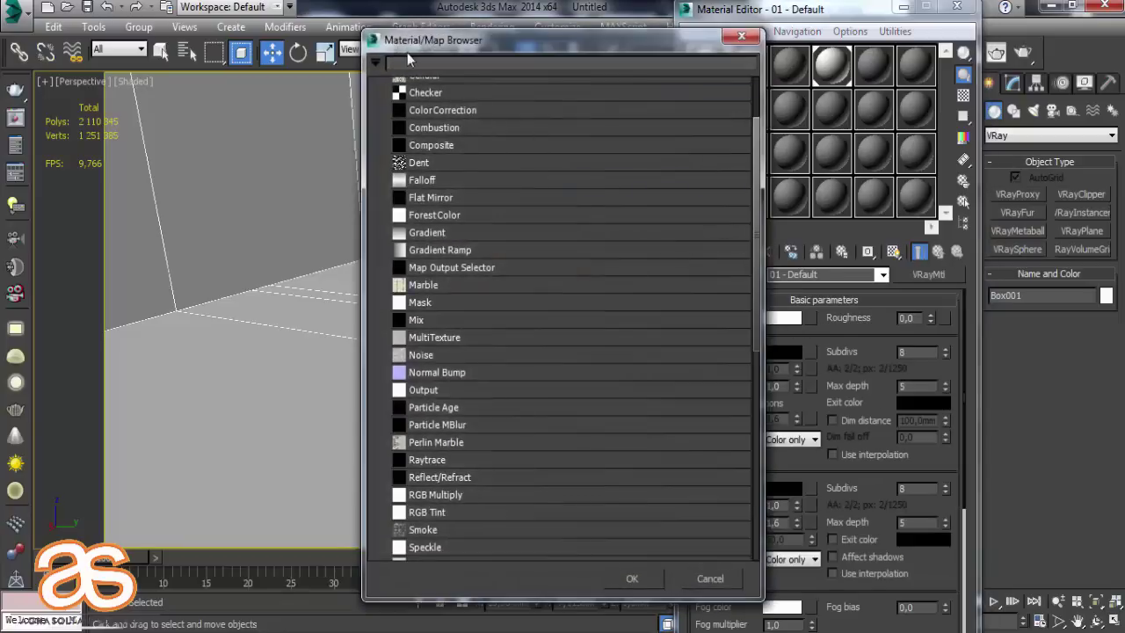
# Choose Bitmap and load 35.10.110.200.0290.jpg from the Xalcha folder as the diffuse map.
pyautogui.doubleClick(469, 103)
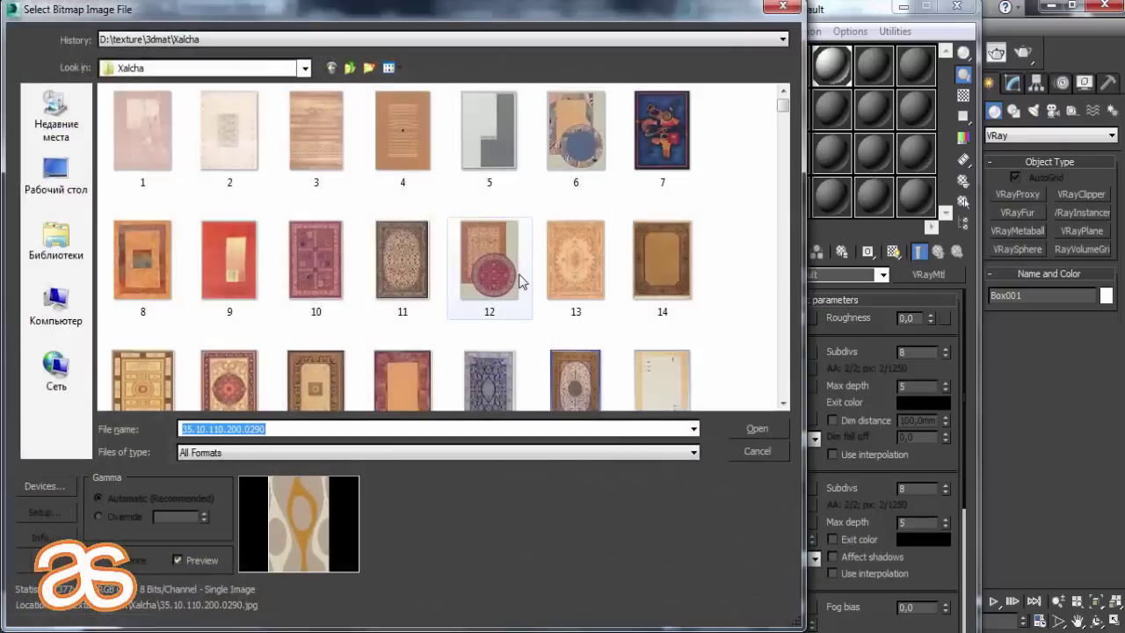
pyautogui.scroll(-3, 515, 263)
pyautogui.scroll(-5, 490, 264)
pyautogui.scroll(-3, 488, 257)
pyautogui.scroll(-2, 485, 254)
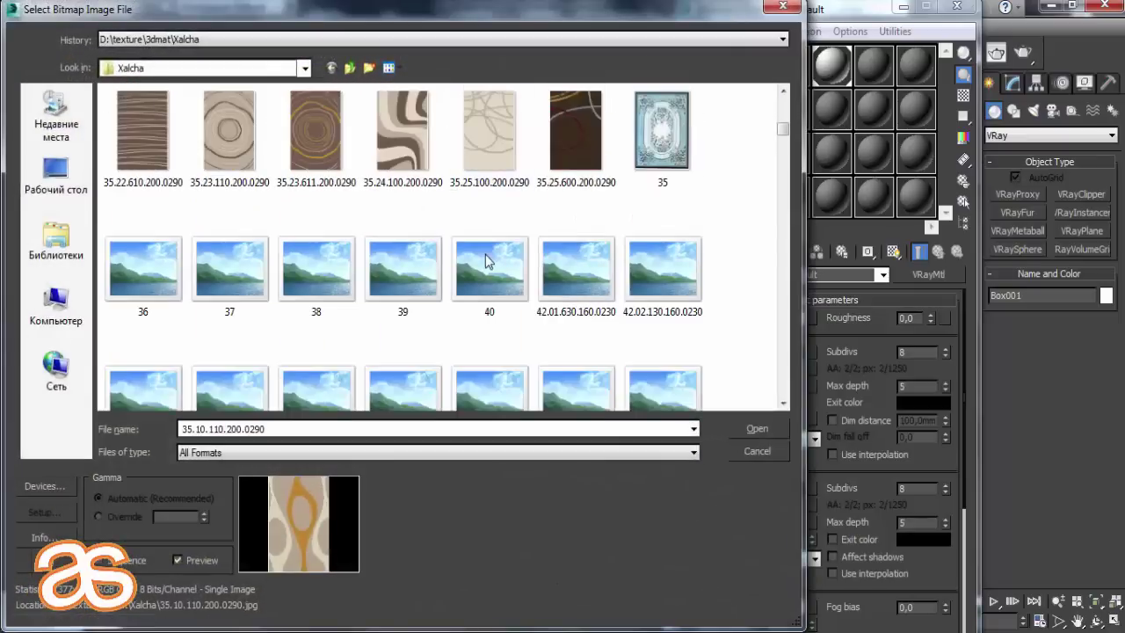
pyautogui.scroll(5, 470, 247)
pyautogui.scroll(2, 381, 217)
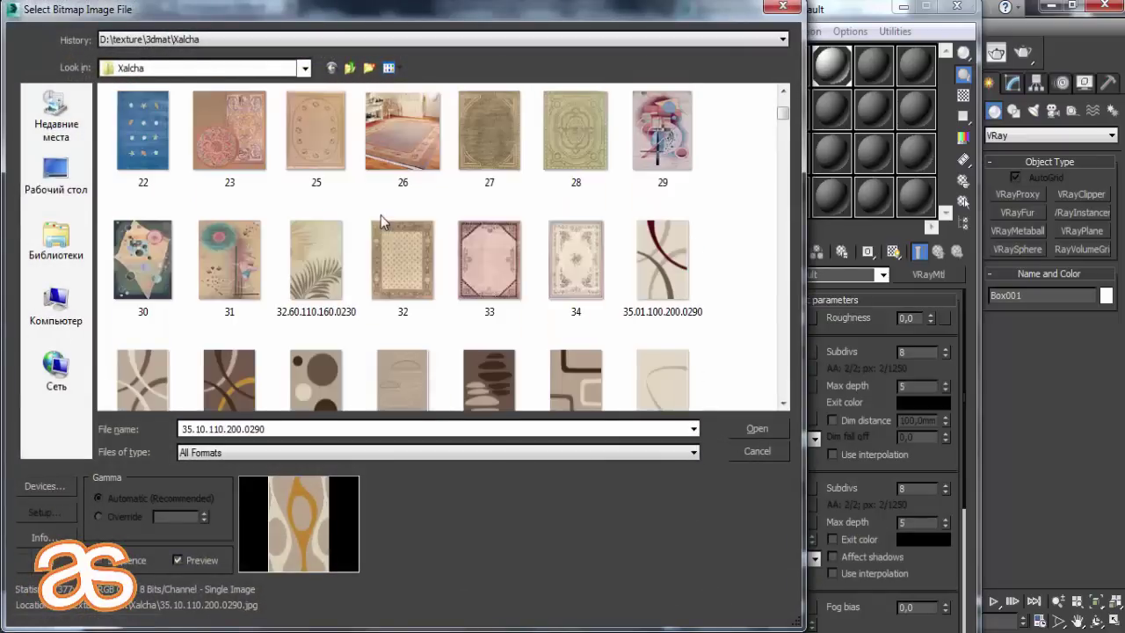
pyautogui.scroll(3, 381, 218)
pyautogui.scroll(2, 383, 221)
pyautogui.scroll(-3, 380, 219)
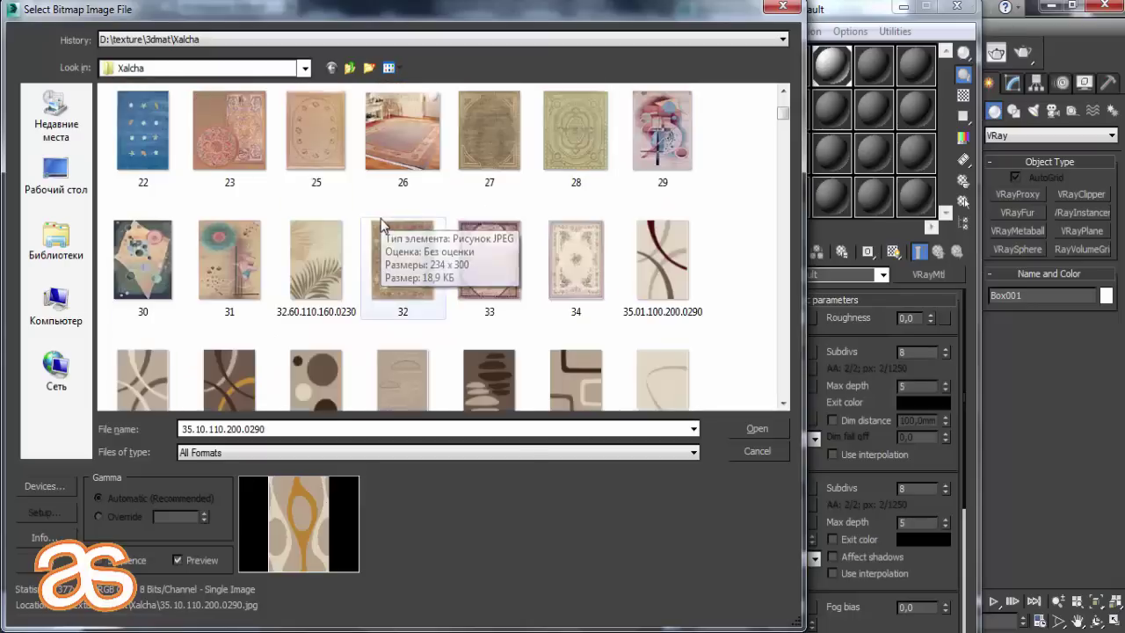
pyautogui.scroll(-2, 381, 218)
pyautogui.scroll(-2, 381, 221)
pyautogui.doubleClick(229, 260)
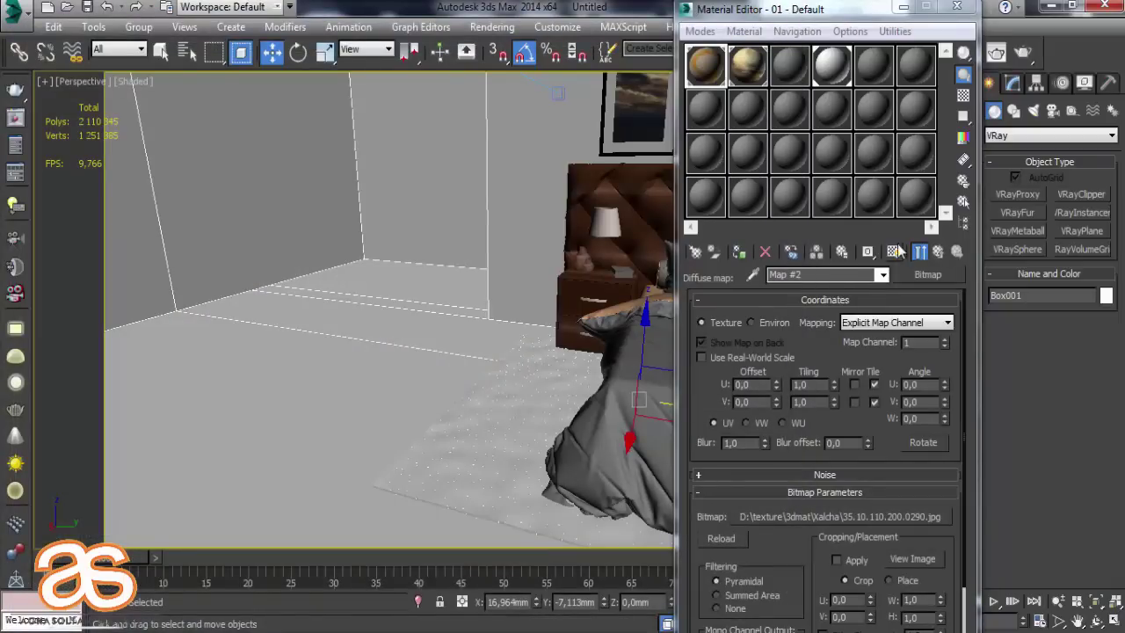
# Show the rug texture shaded in the viewport, return to the parent material, and deselect everything.
pyautogui.click(896, 253)
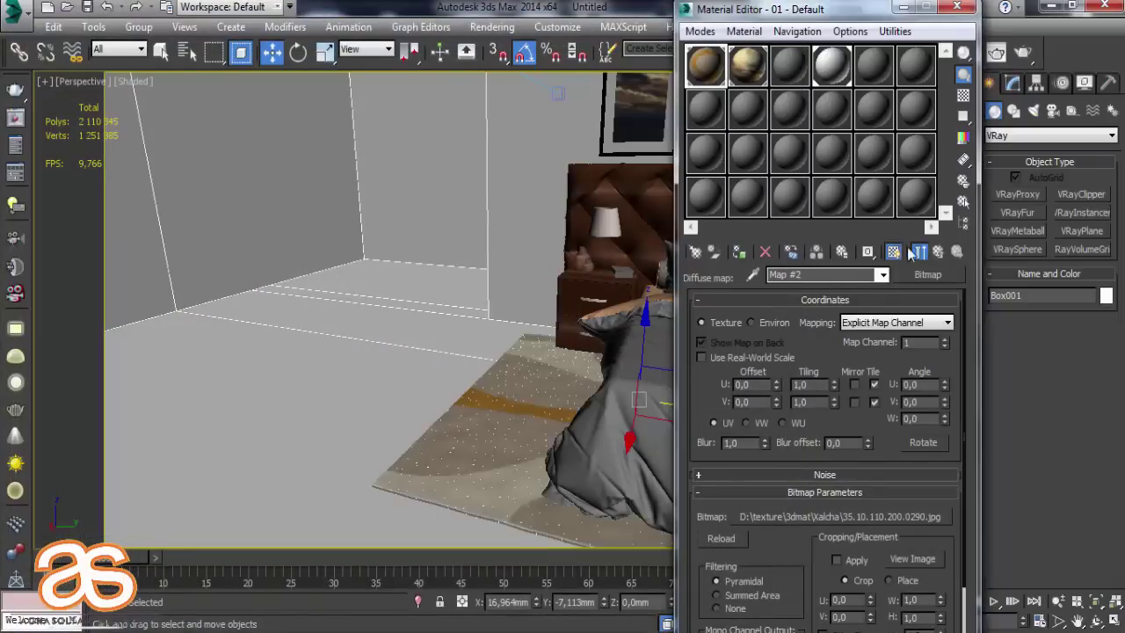
pyautogui.click(937, 253)
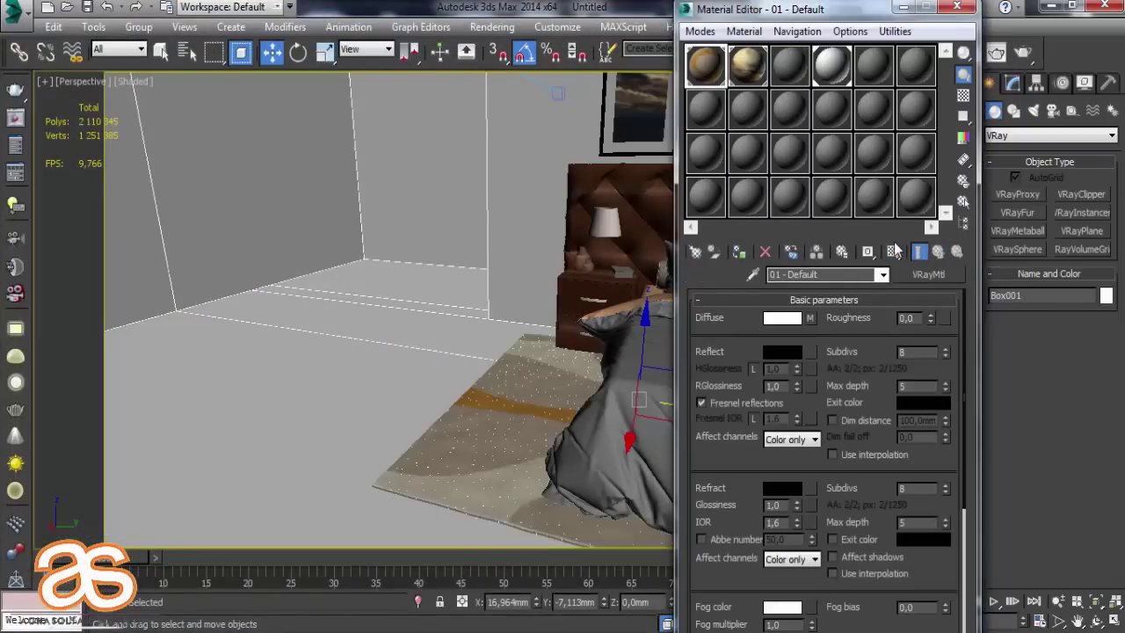
pyautogui.click(214, 394)
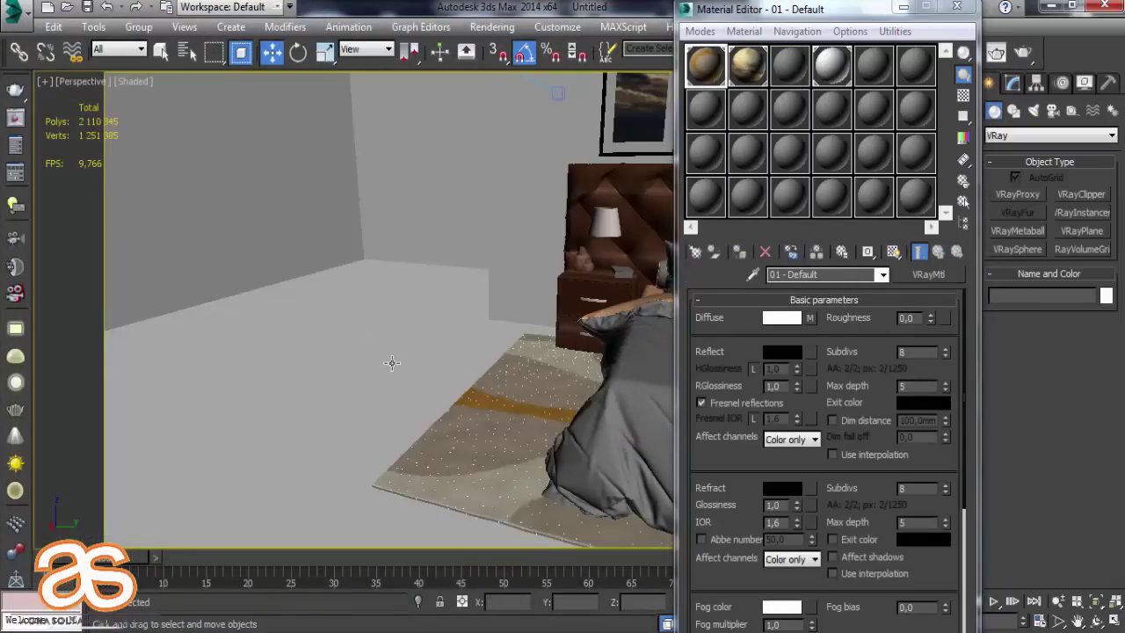
# Orbit and zoom around the outside of the room to inspect the bed.
pyautogui.scroll(-3, 389, 364)
pyautogui.scroll(-3, 342, 392)
pyautogui.scroll(8, 359, 390)
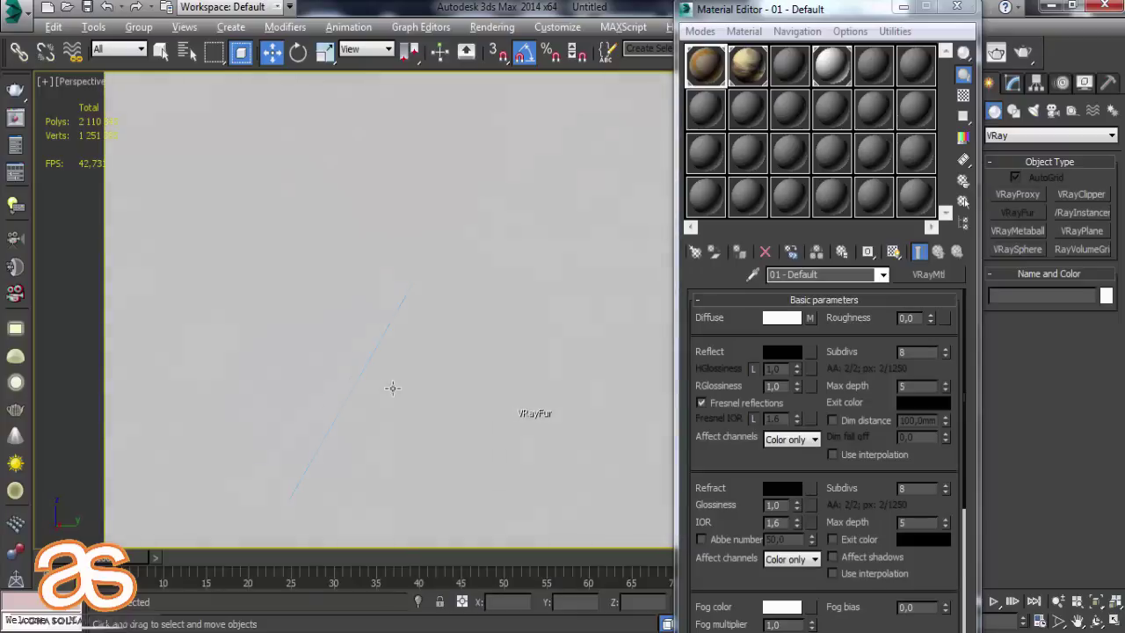
pyautogui.scroll(-3, 393, 388)
pyautogui.scroll(1, 393, 387)
pyautogui.scroll(-1, 393, 388)
pyautogui.scroll(3, 119, 364)
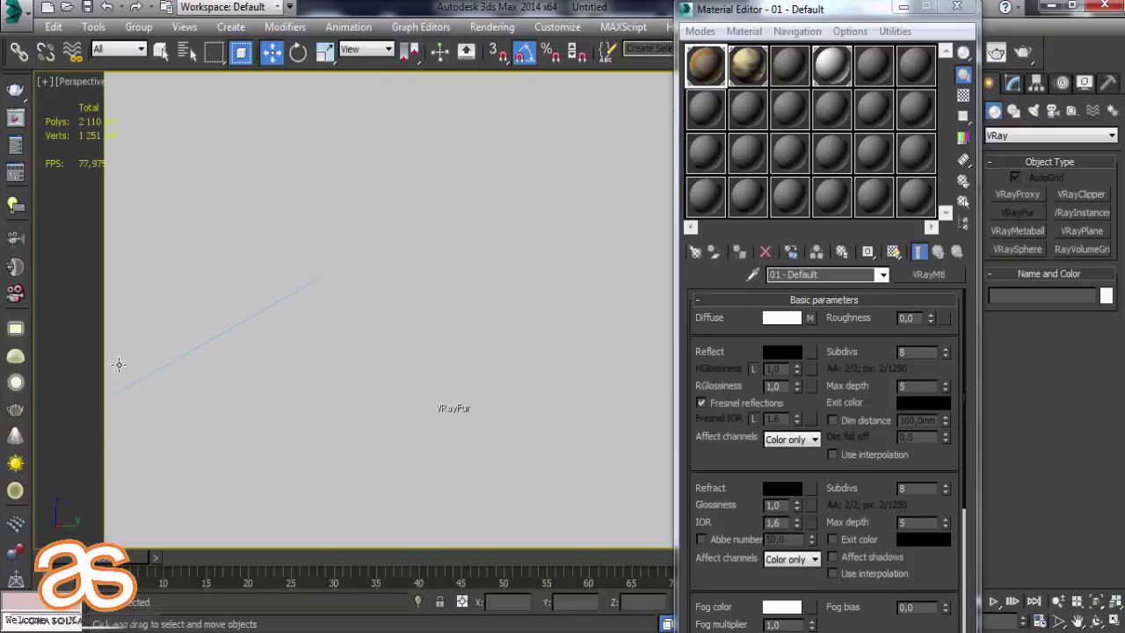
pyautogui.scroll(-2, 60, 351)
pyautogui.scroll(-5, 481, 340)
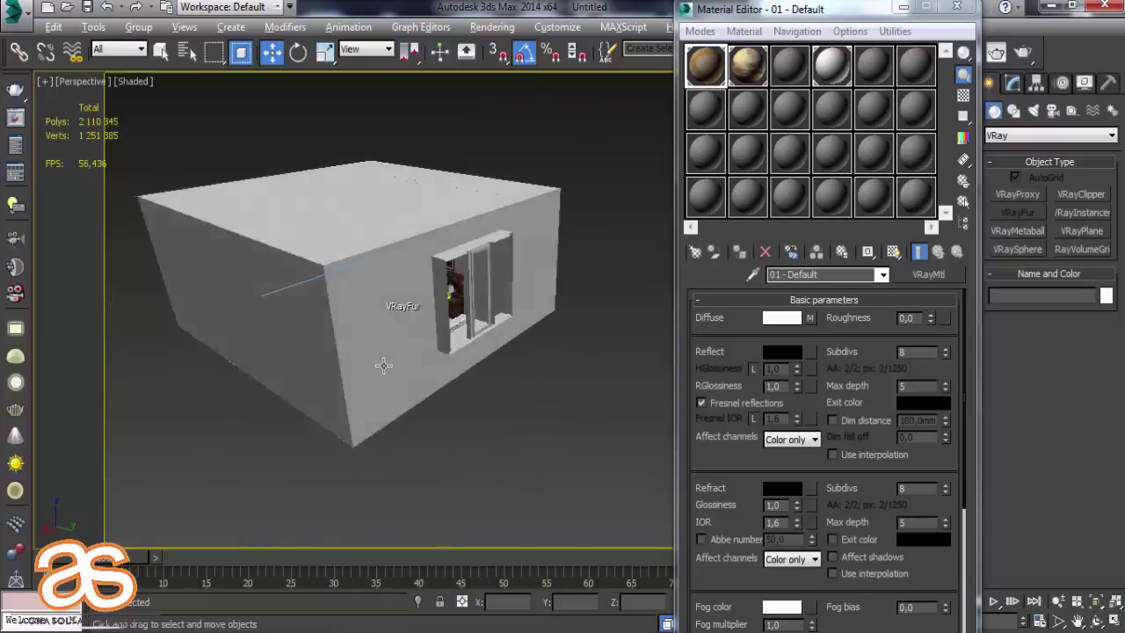
pyautogui.keyDown('alt'); pyautogui.moveTo(462, 303); pyautogui.dragTo(444, 299, button='middle'); pyautogui.keyUp('alt')
pyautogui.scroll(5, 437, 298)
pyautogui.scroll(3, 437, 299)
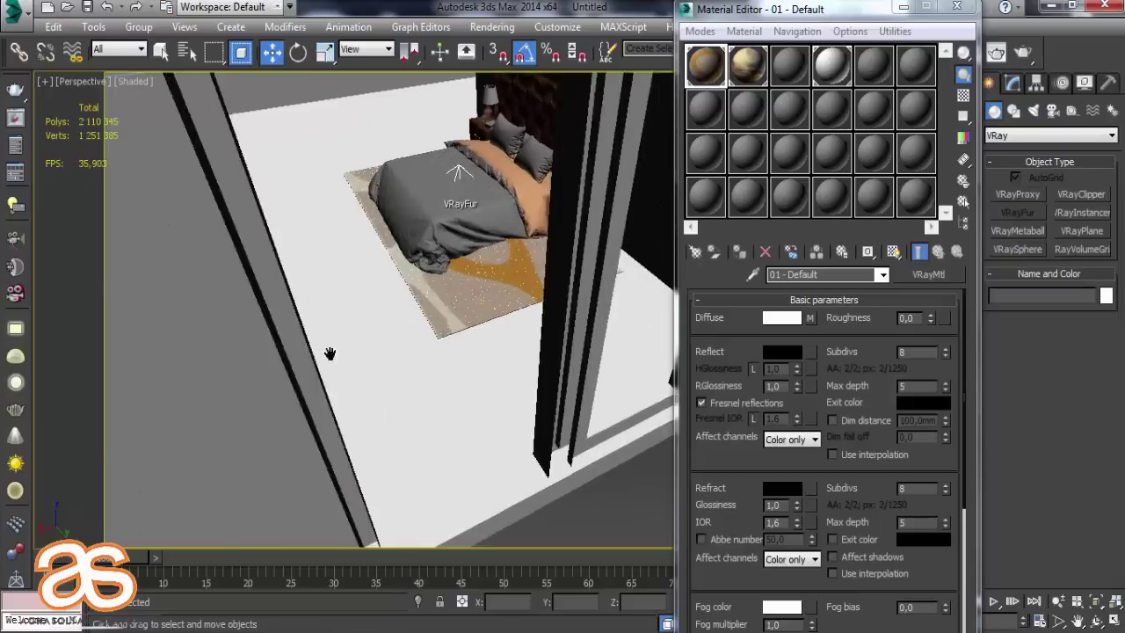
pyautogui.scroll(2, 502, 354)
pyautogui.scroll(2, 198, 422)
pyautogui.scroll(2, 264, 395)
pyautogui.keyDown('alt'); pyautogui.moveTo(337, 378); pyautogui.dragTo(395, 343, button='middle'); pyautogui.keyUp('alt')
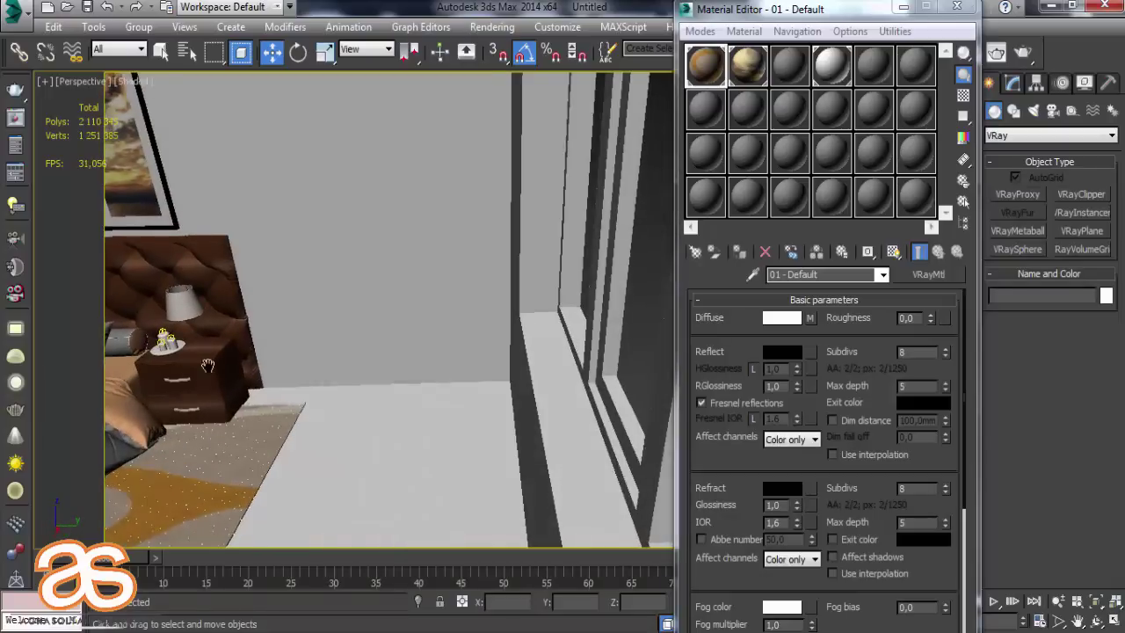
pyautogui.scroll(-3, 396, 343)
pyautogui.scroll(-2, 422, 325)
pyautogui.scroll(5, 466, 310)
pyautogui.scroll(-5, 464, 310)
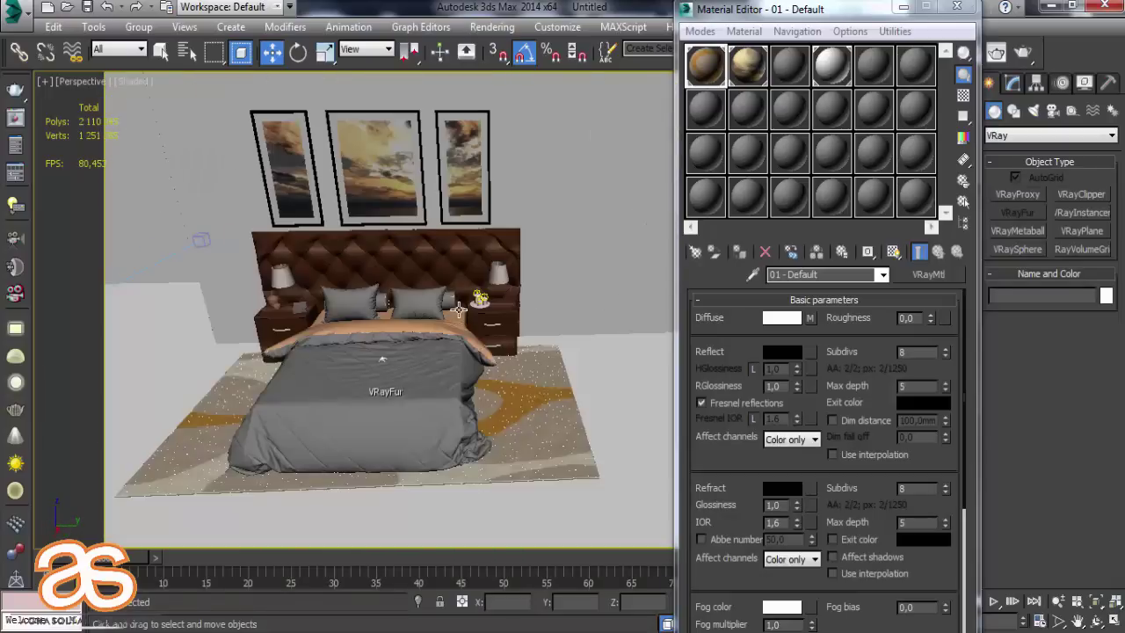
# Switch to the VRayCam001 view and merge the 022_Vray.max scene file into the bedroom.
pyautogui.click(920, 8)
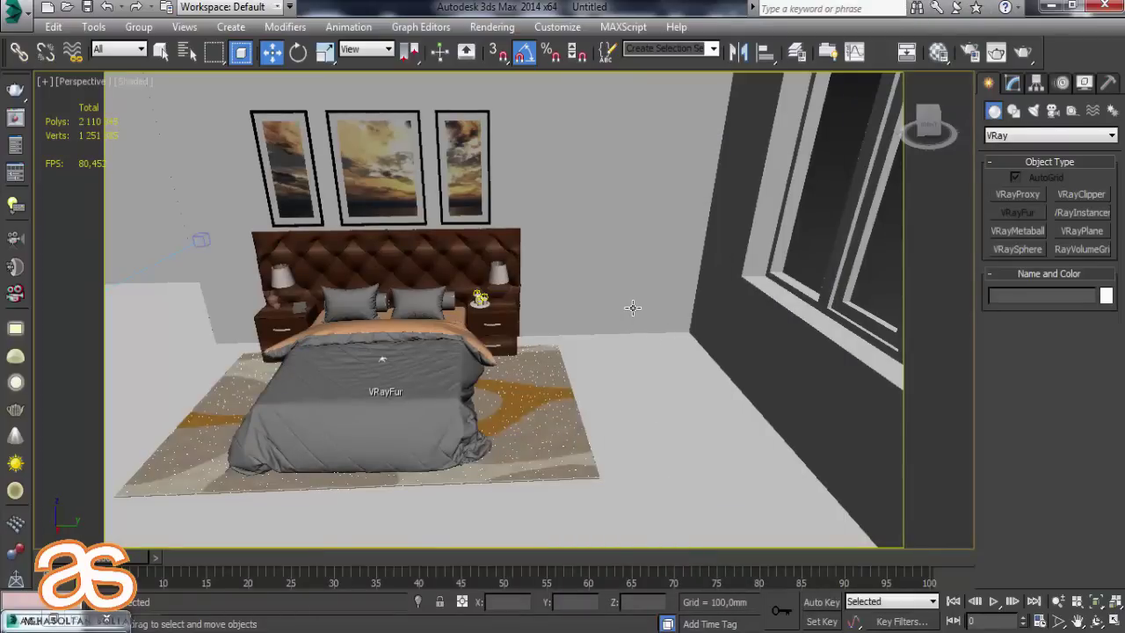
pyautogui.press('c')
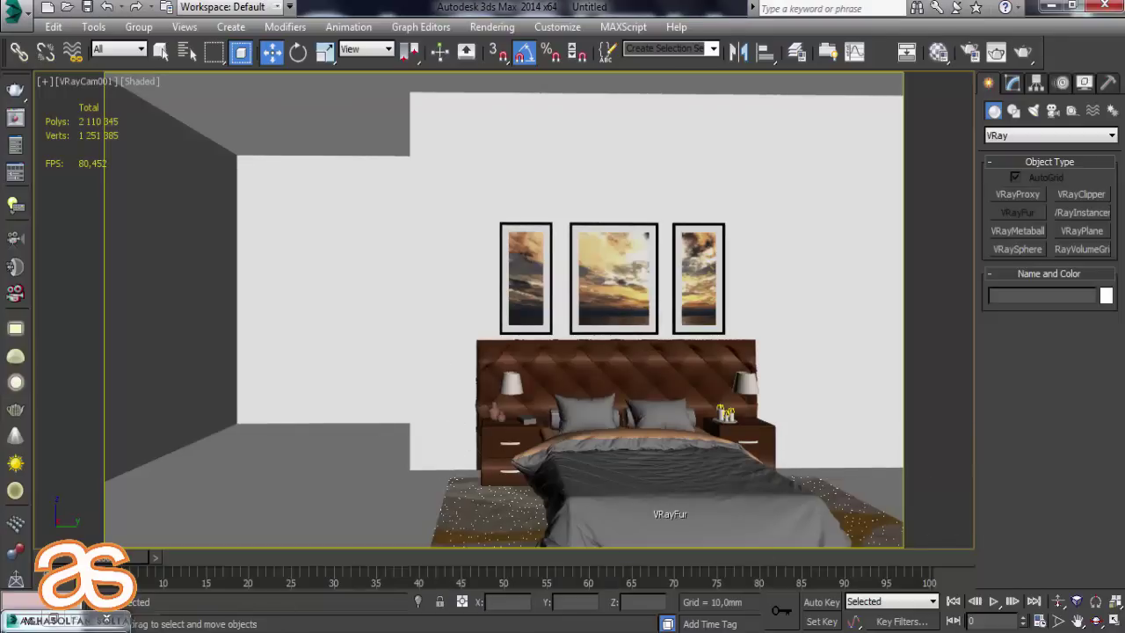
pyautogui.hotkey('alt', 'Tab')
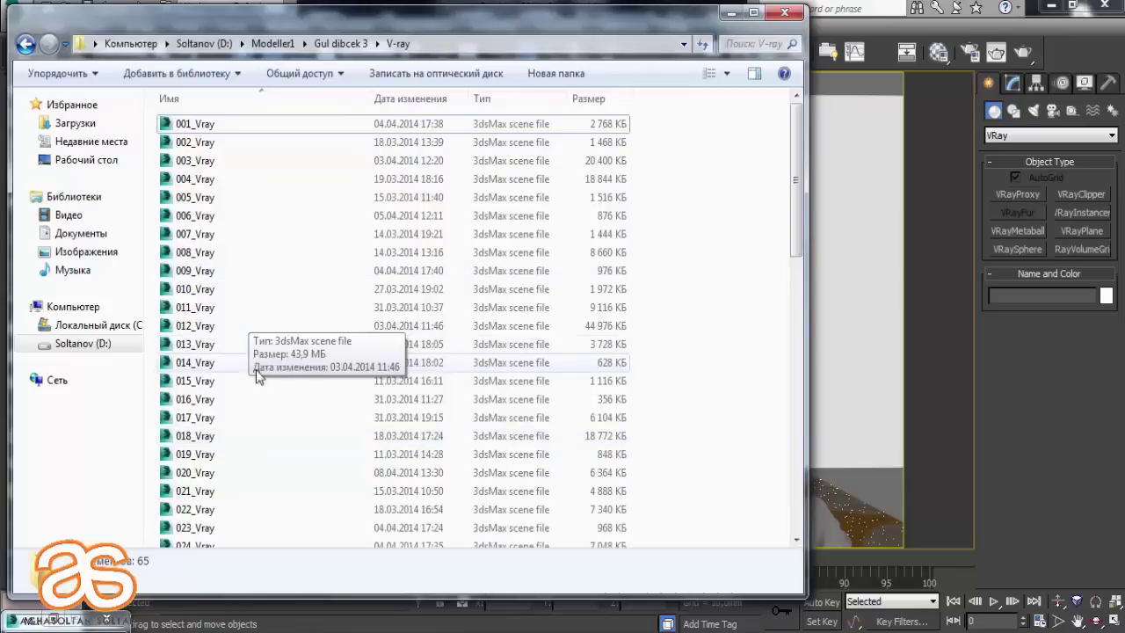
pyautogui.moveTo(194, 509); pyautogui.dragTo(863, 476)
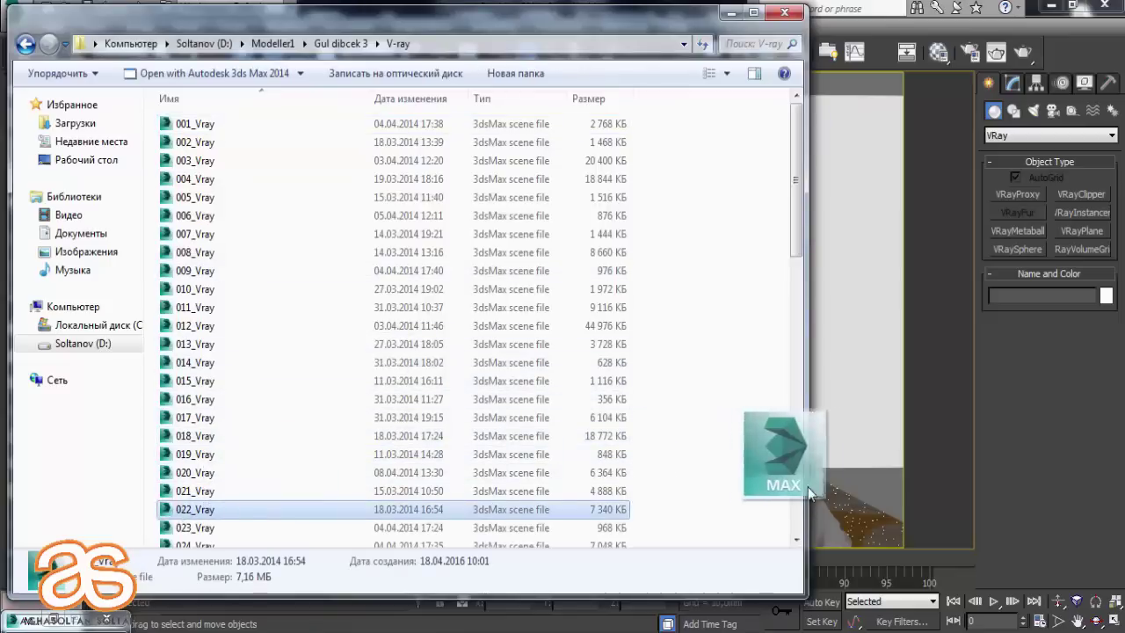
pyautogui.click(870, 498)
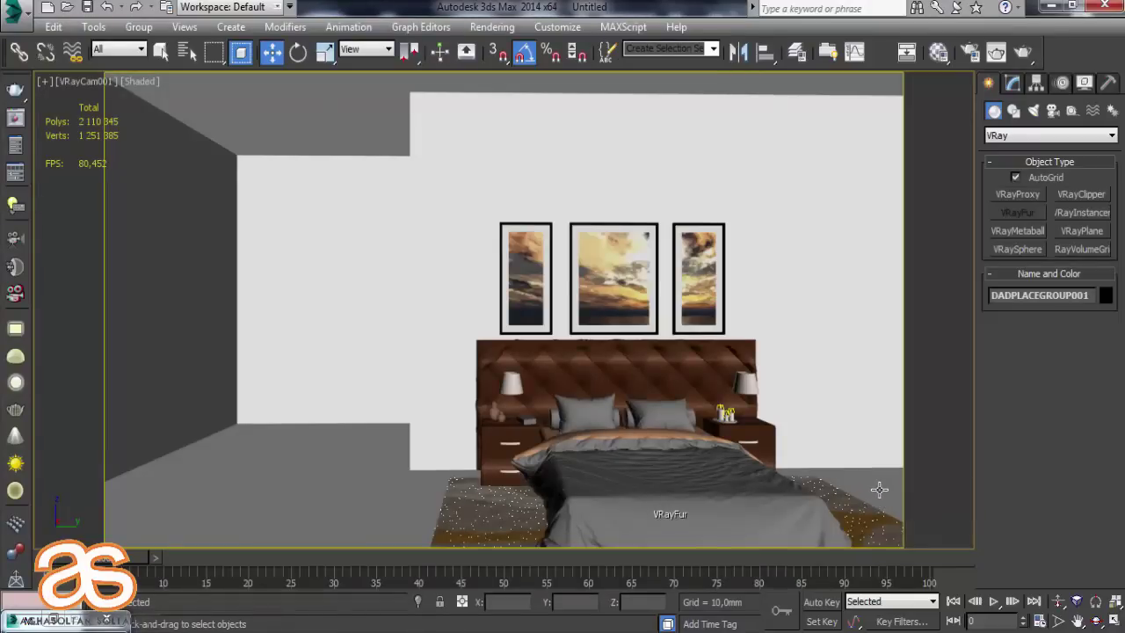
# Move the merged plant group beside the bed's right side and scale it up.
pyautogui.moveTo(870, 480); pyautogui.dragTo(842, 484)
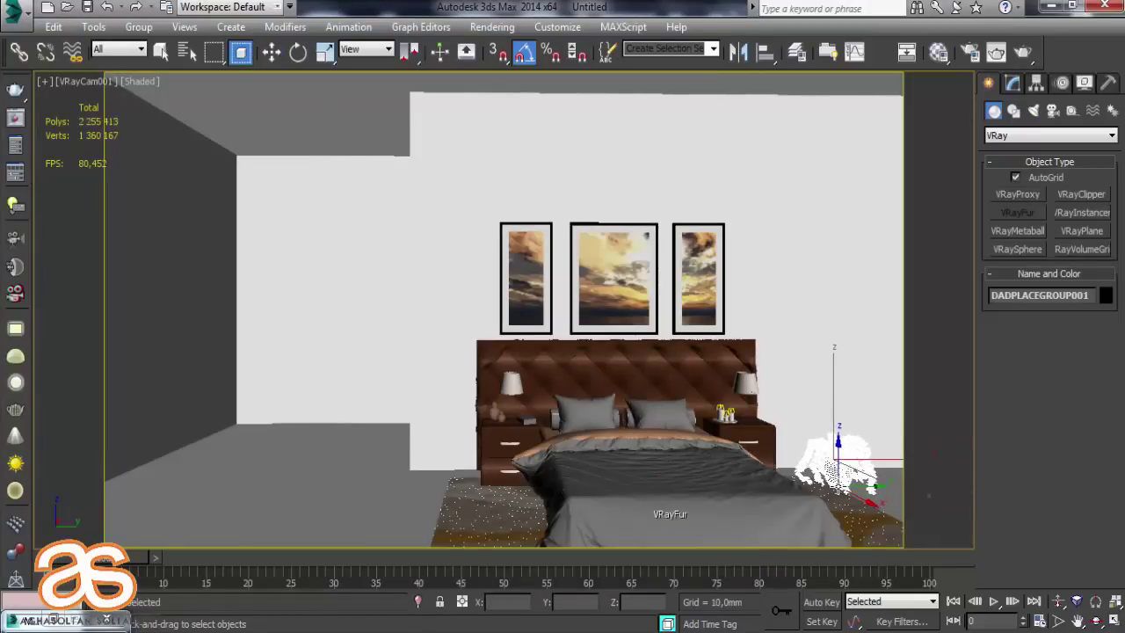
pyautogui.click(842, 485)
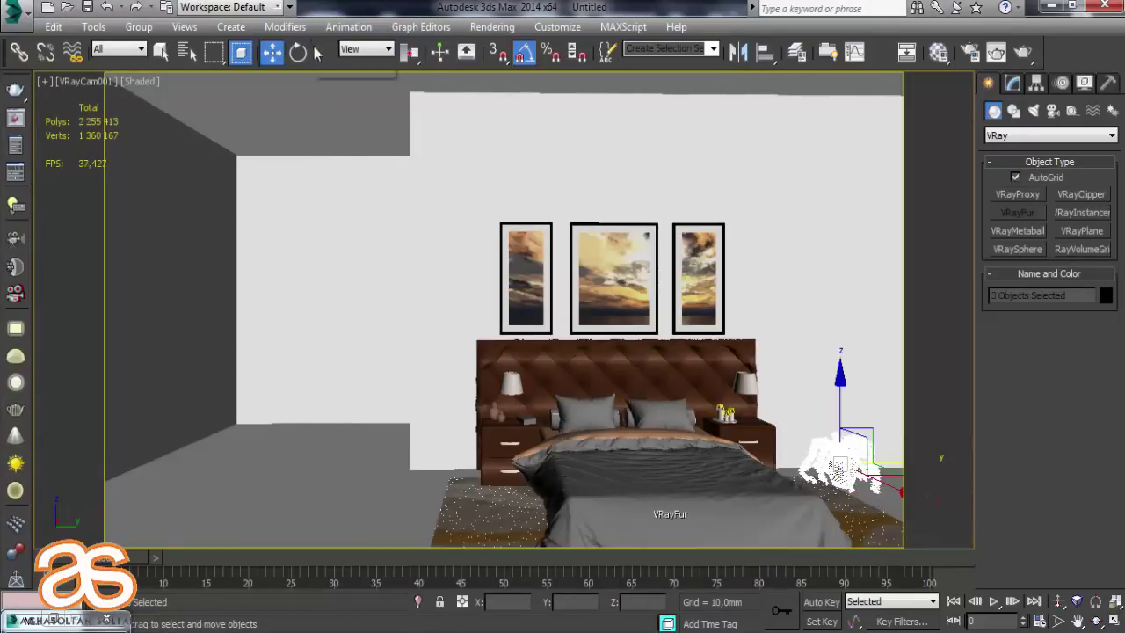
pyautogui.click(324, 52)
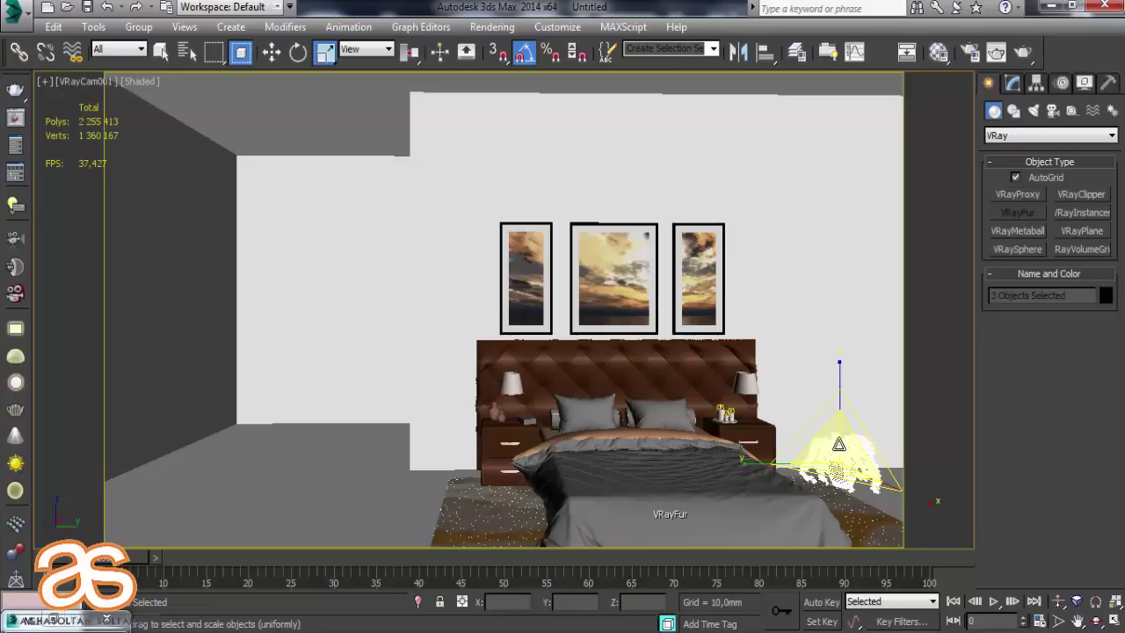
pyautogui.moveTo(838, 441); pyautogui.dragTo(839, 406)
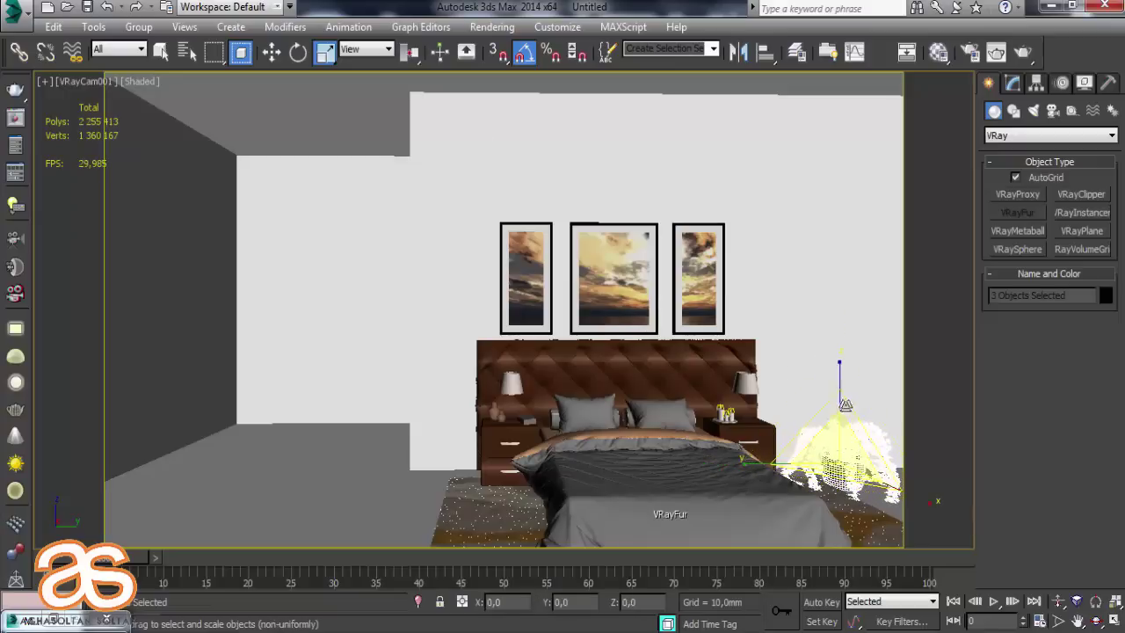
# Raise the plant along Z and fine-tune its position in the Perspective view.
pyautogui.press('w')
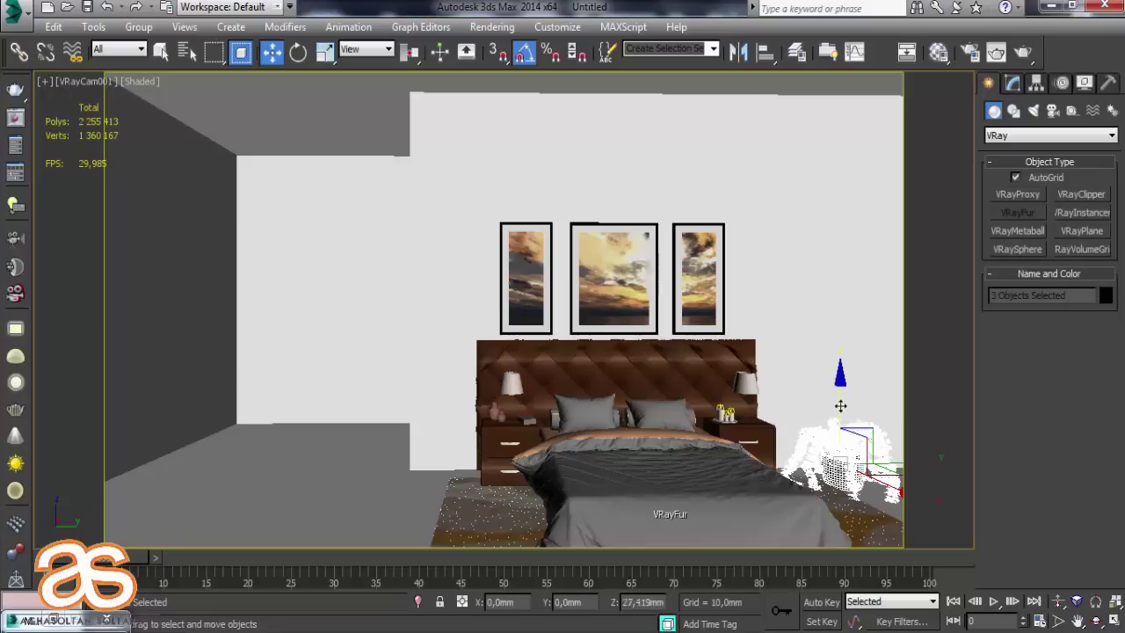
pyautogui.moveTo(840, 405); pyautogui.dragTo(842, 407)
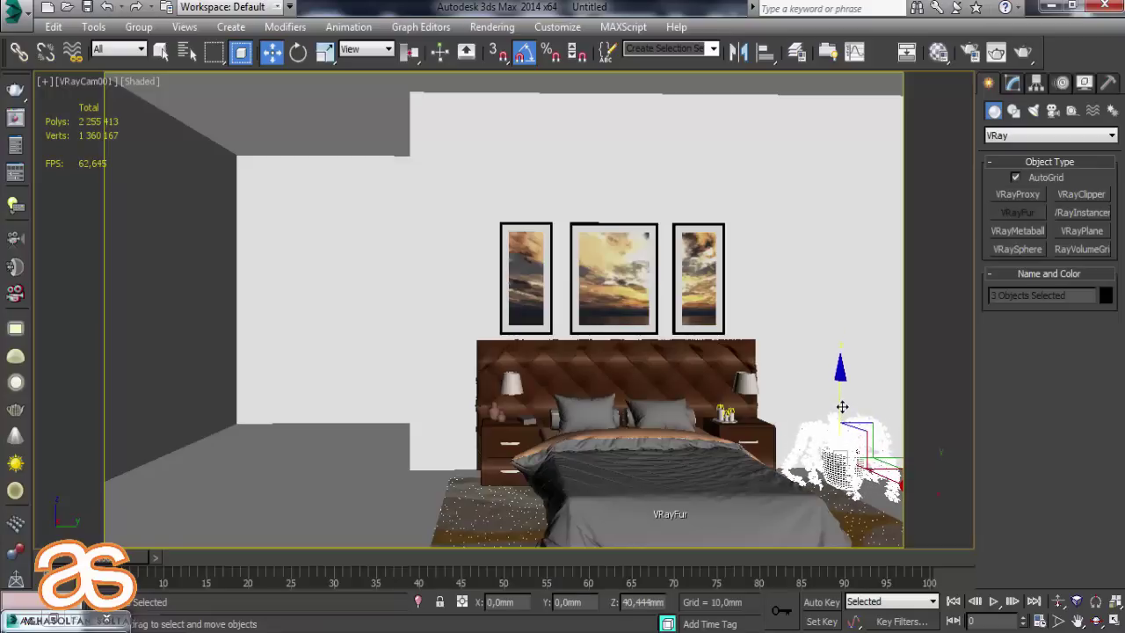
pyautogui.press('p')
pyautogui.press('z')
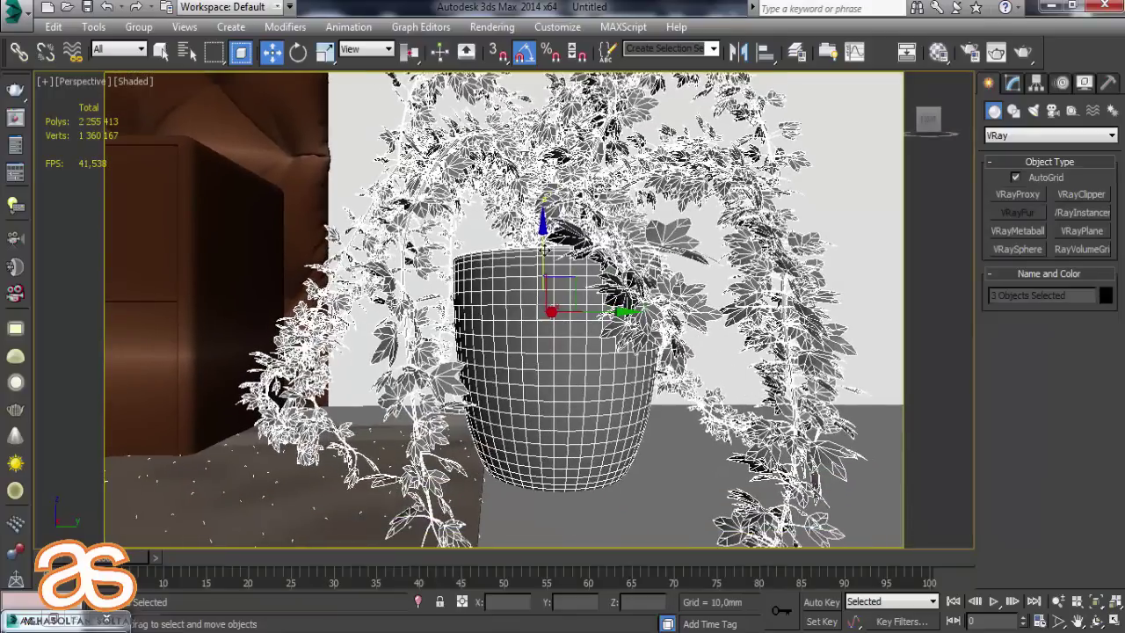
pyautogui.moveTo(544, 249); pyautogui.dragTo(551, 227)
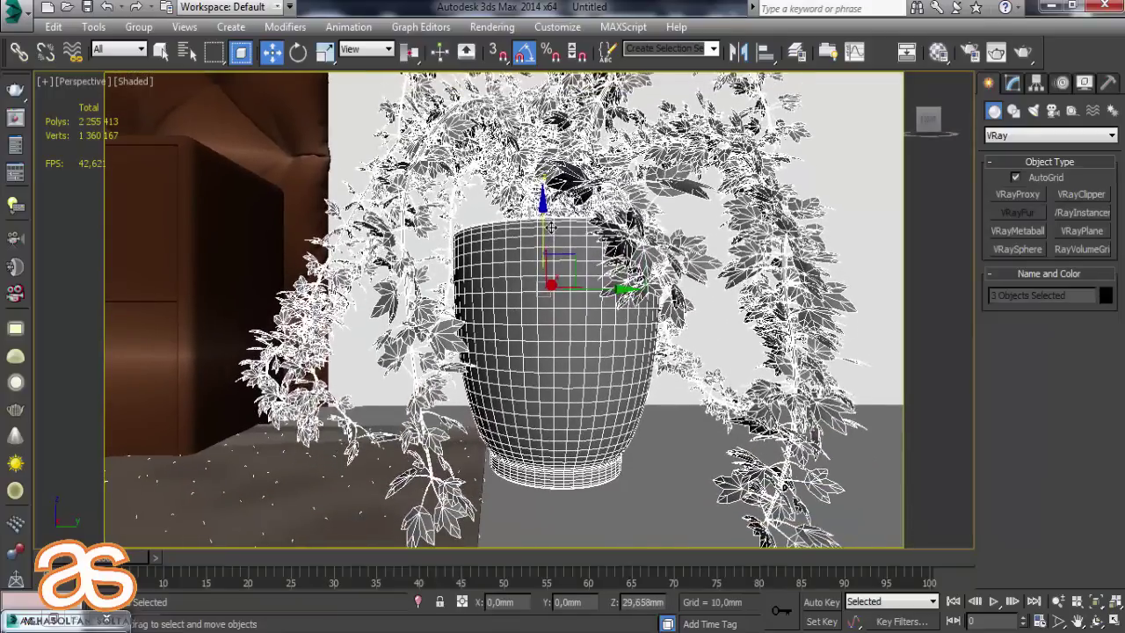
pyautogui.moveTo(610, 290); pyautogui.dragTo(616, 294)
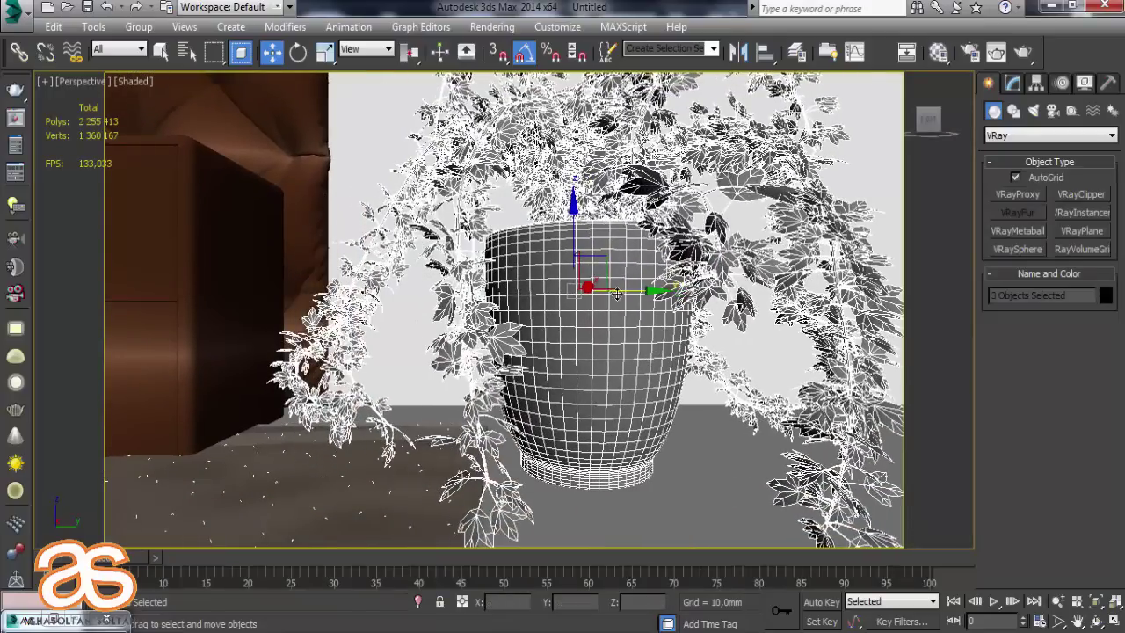
pyautogui.moveTo(616, 294)
pyautogui.keyDown('alt'); pyautogui.mouseDown(button='middle')
pyautogui.moveTo(701, 333)
pyautogui.moveTo(586, 315)
pyautogui.mouseUp(button='middle'); pyautogui.keyUp('alt')
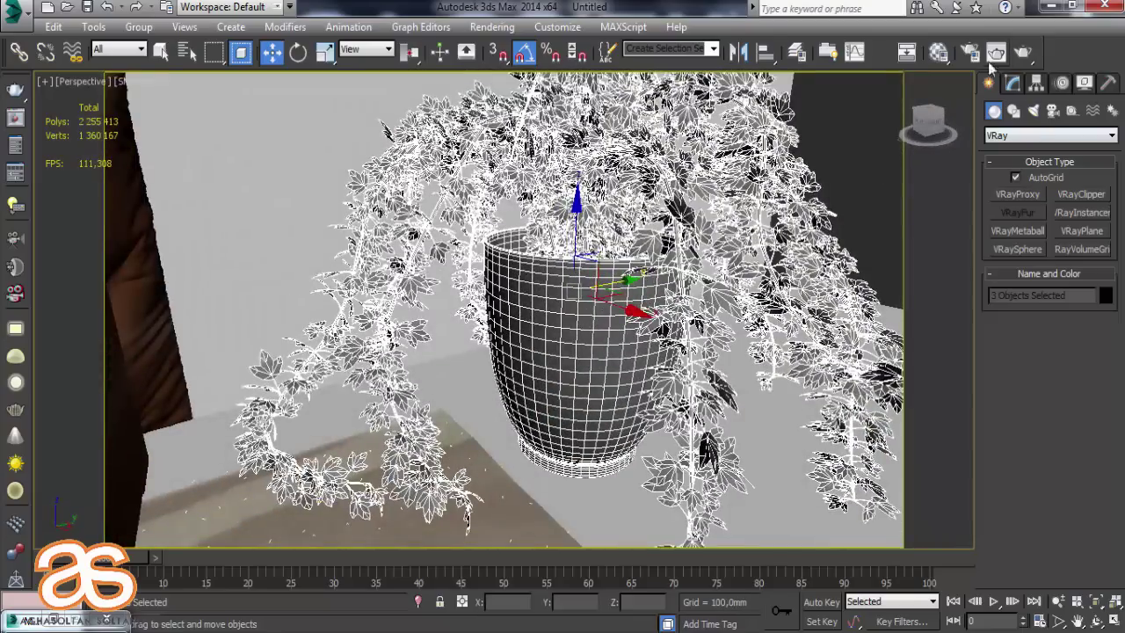
# Pick the plant's archmodels66_022_003 material into the Material Editor and browse for its diffuse bitmap.
pyautogui.click(939, 53)
pyautogui.click(872, 66)
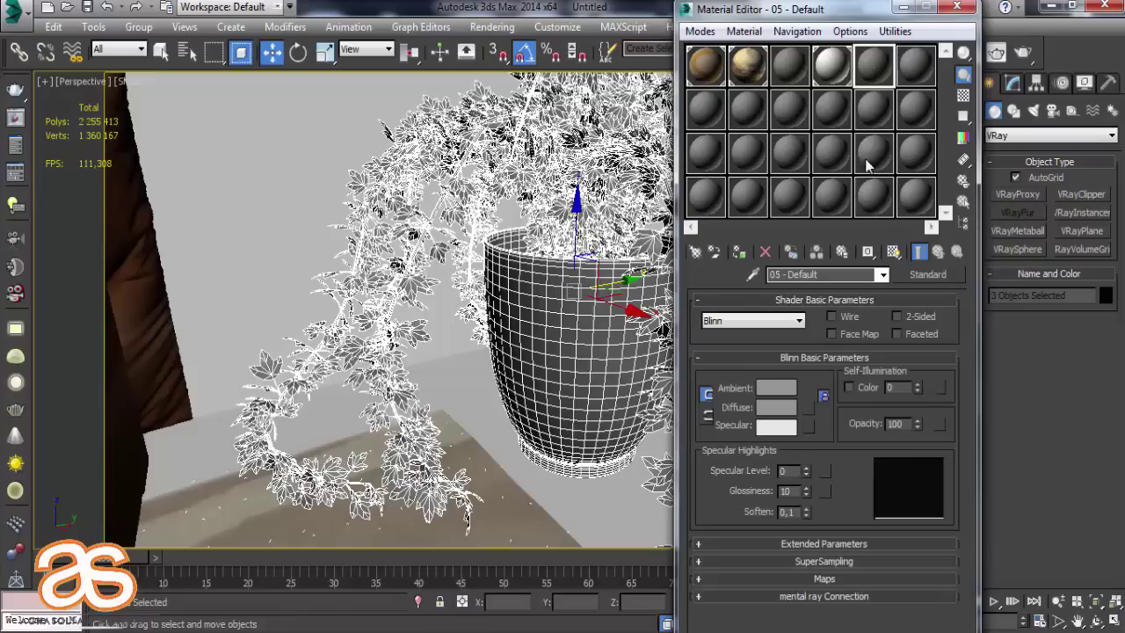
pyautogui.click(753, 274)
pyautogui.click(575, 210)
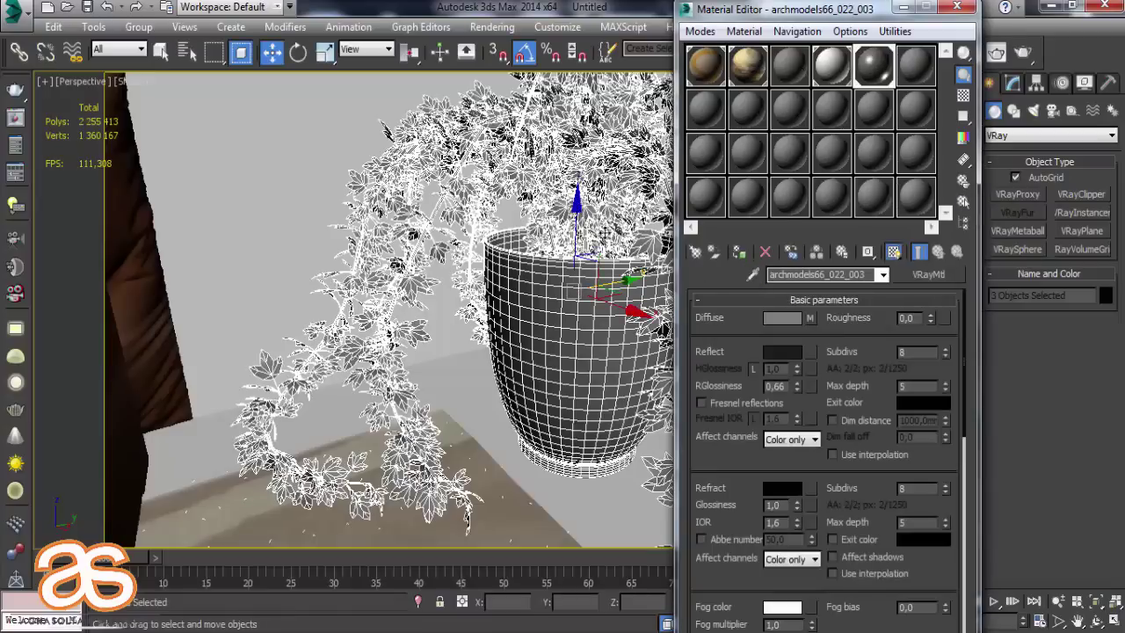
pyautogui.click(808, 318)
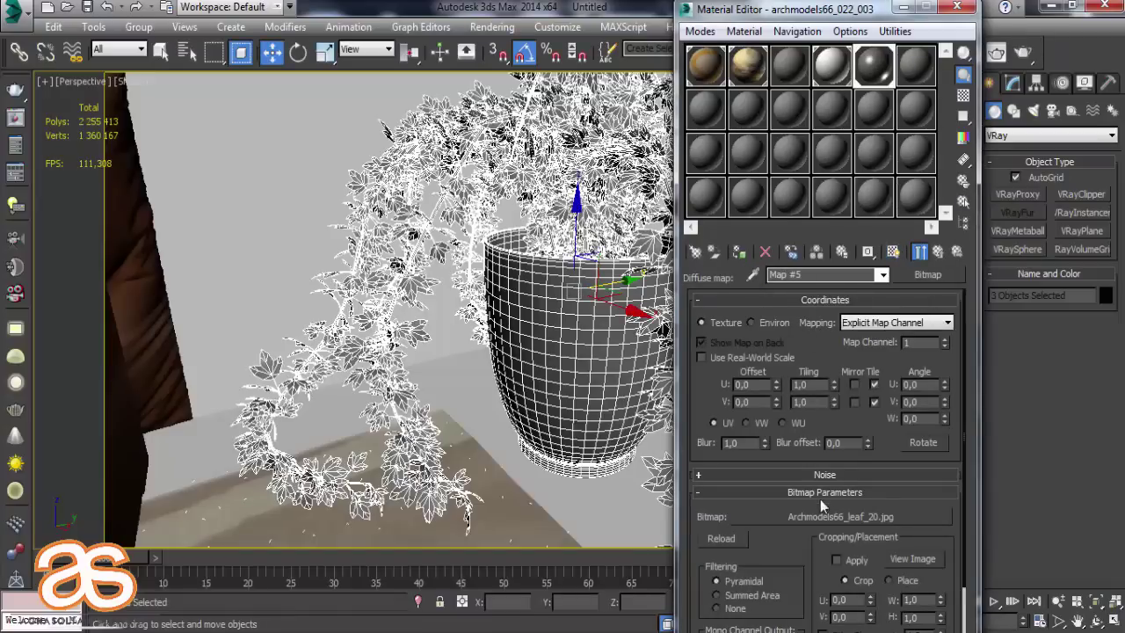
pyautogui.click(835, 517)
# Load Archmodels66_leaf_20 from D:\Modeller1\Gul dibcek 3\maps as the leaf diffuse texture.
pyautogui.click(378, 308)
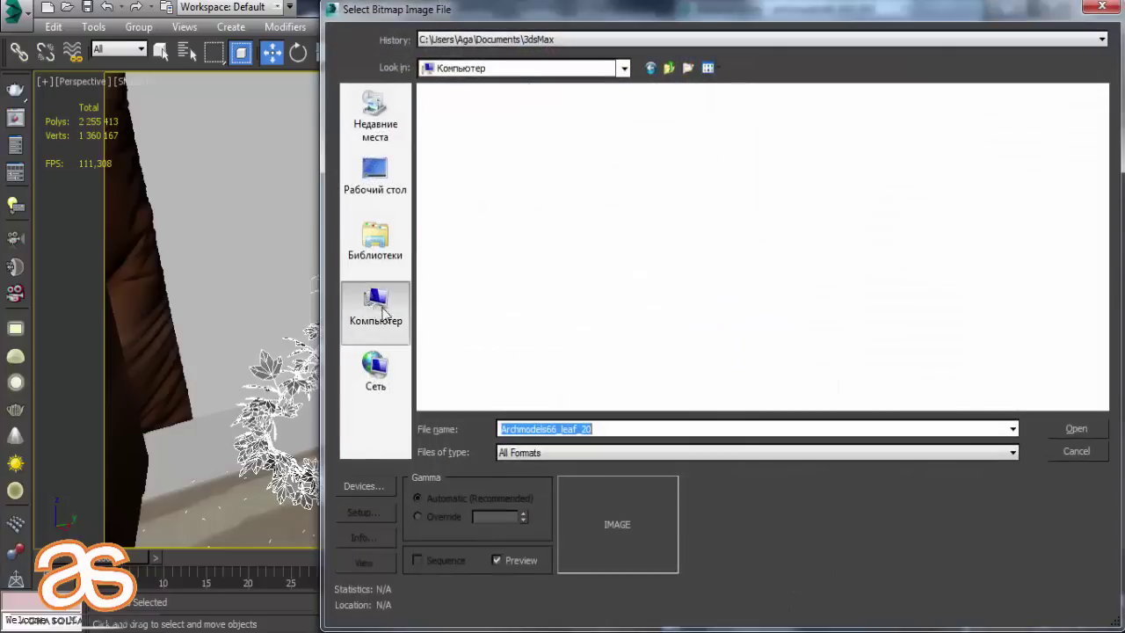
pyautogui.doubleClick(605, 136)
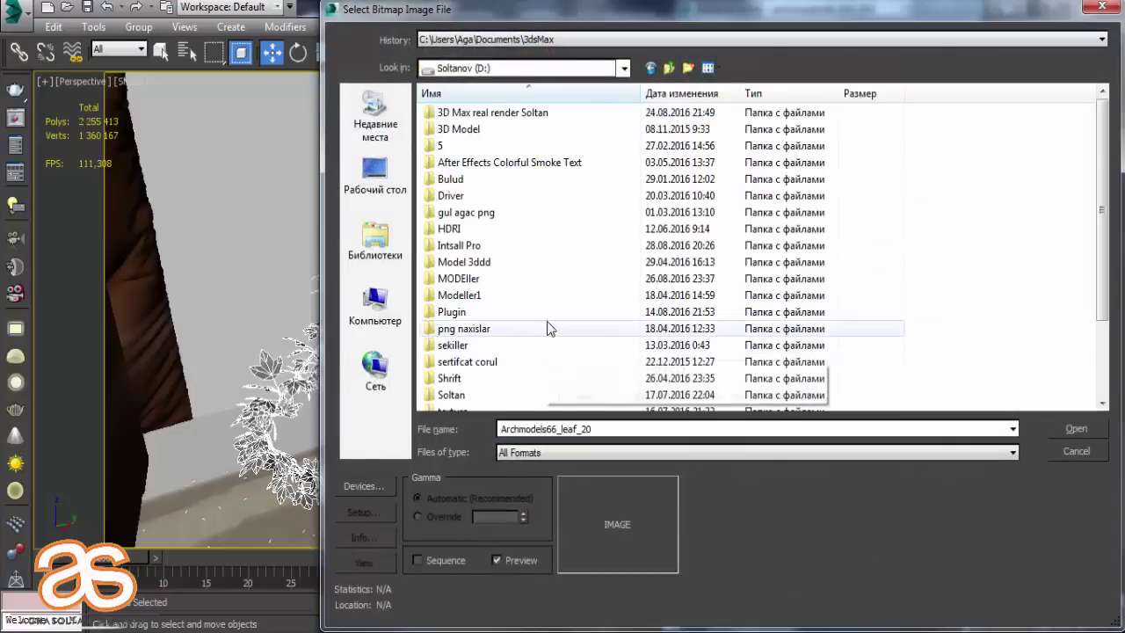
pyautogui.click(563, 293)
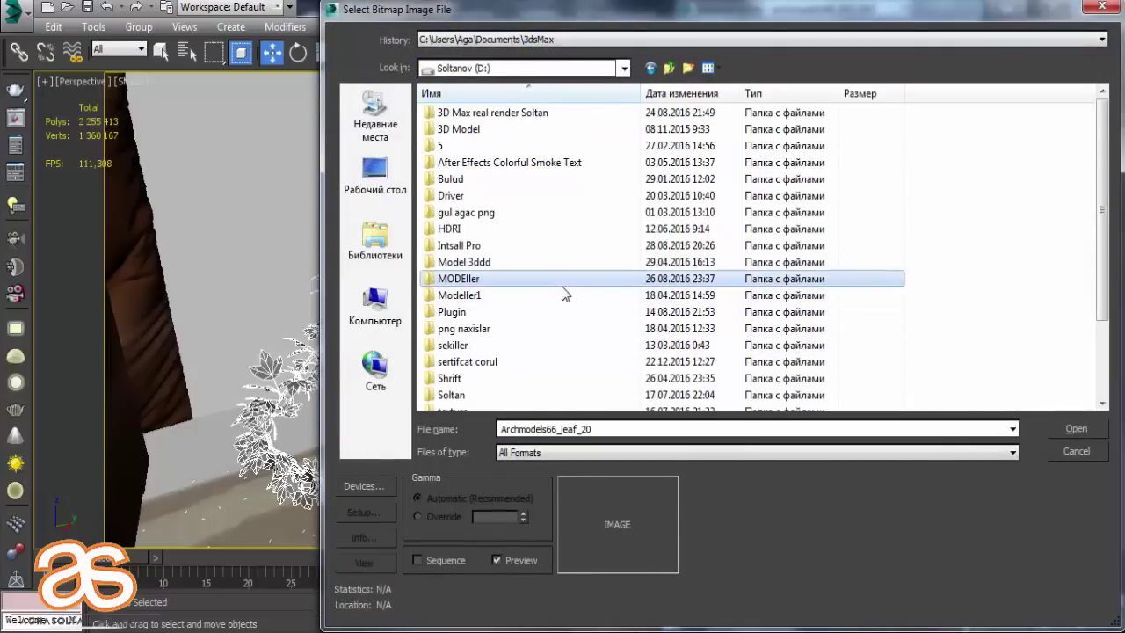
pyautogui.doubleClick(563, 294)
pyautogui.doubleClick(536, 114)
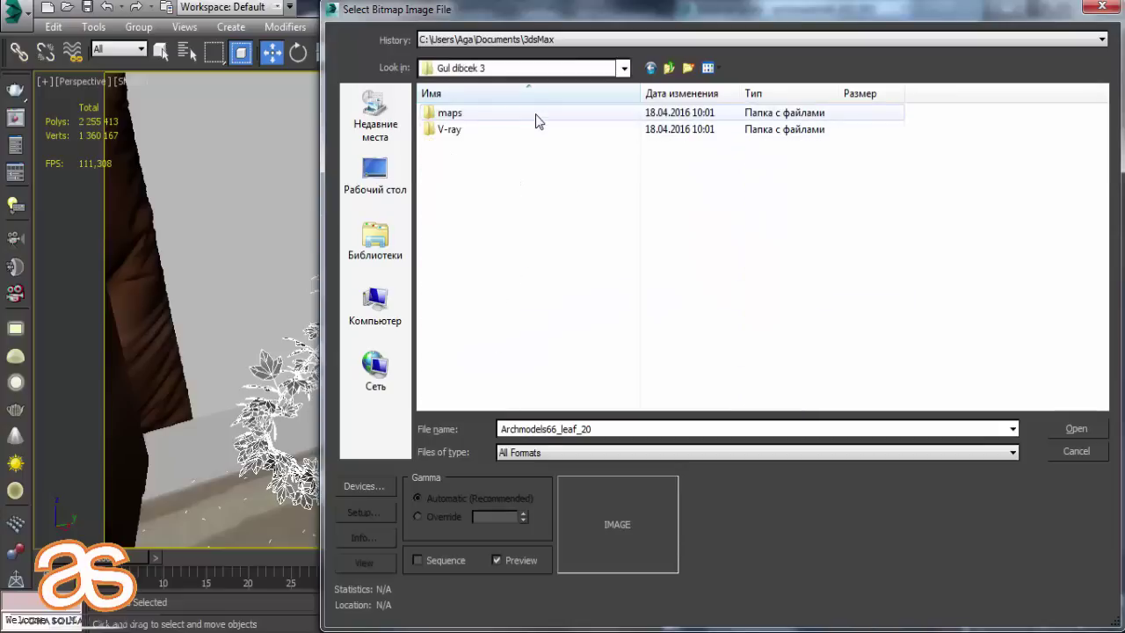
pyautogui.doubleClick(533, 123)
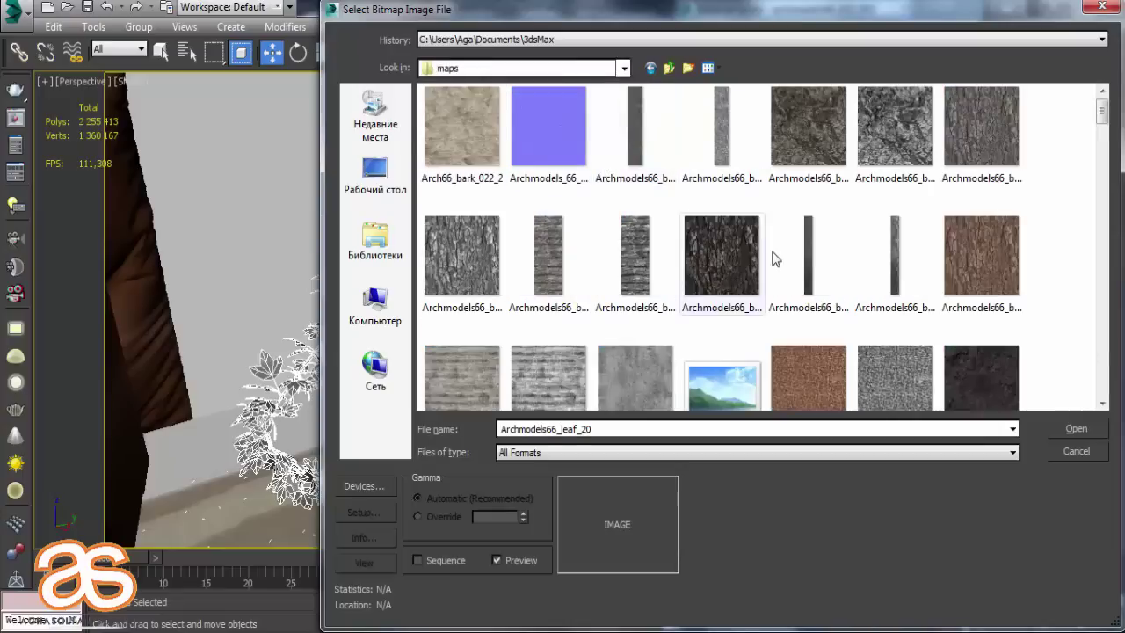
pyautogui.scroll(-3, 774, 260)
pyautogui.scroll(-2, 774, 260)
pyautogui.scroll(-2, 783, 268)
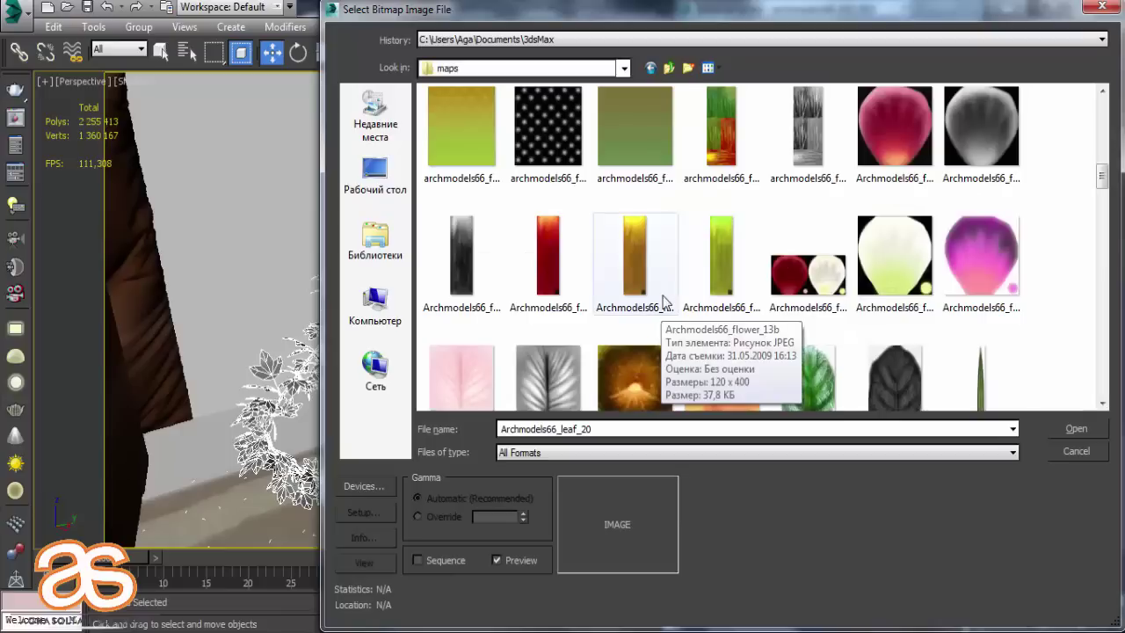
pyautogui.scroll(-3, 703, 294)
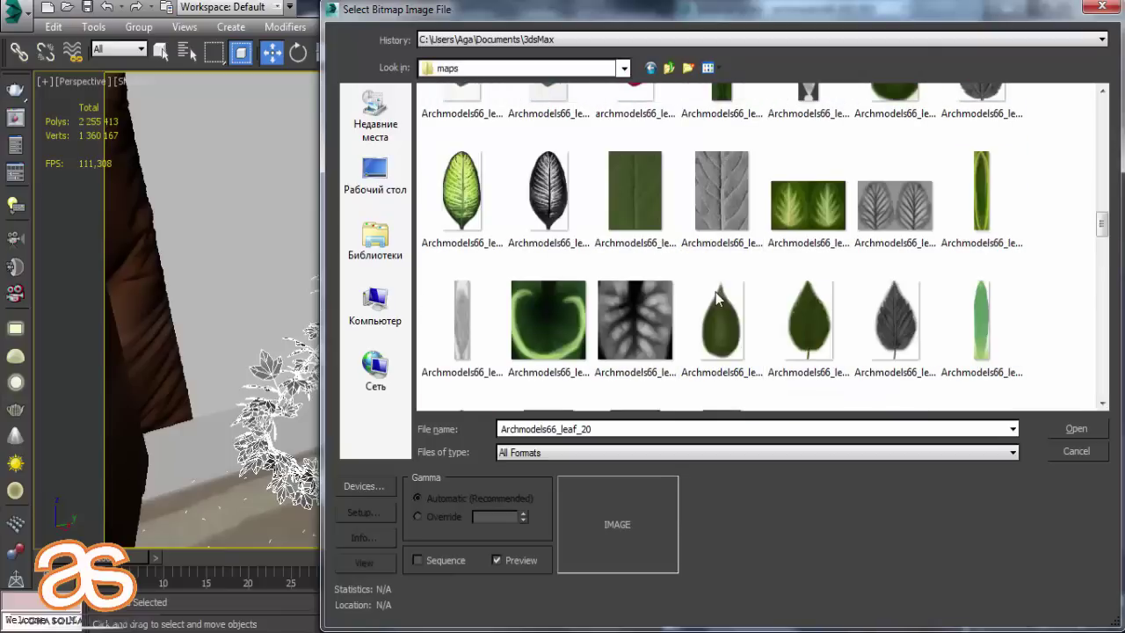
pyautogui.scroll(-3, 736, 303)
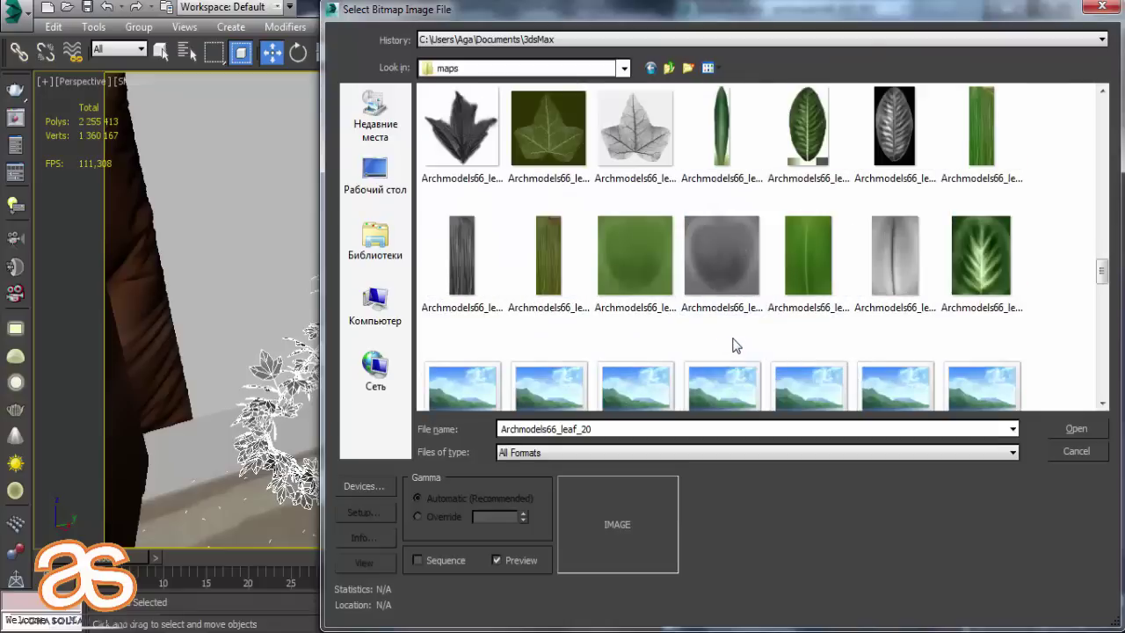
pyautogui.moveTo(721, 262)
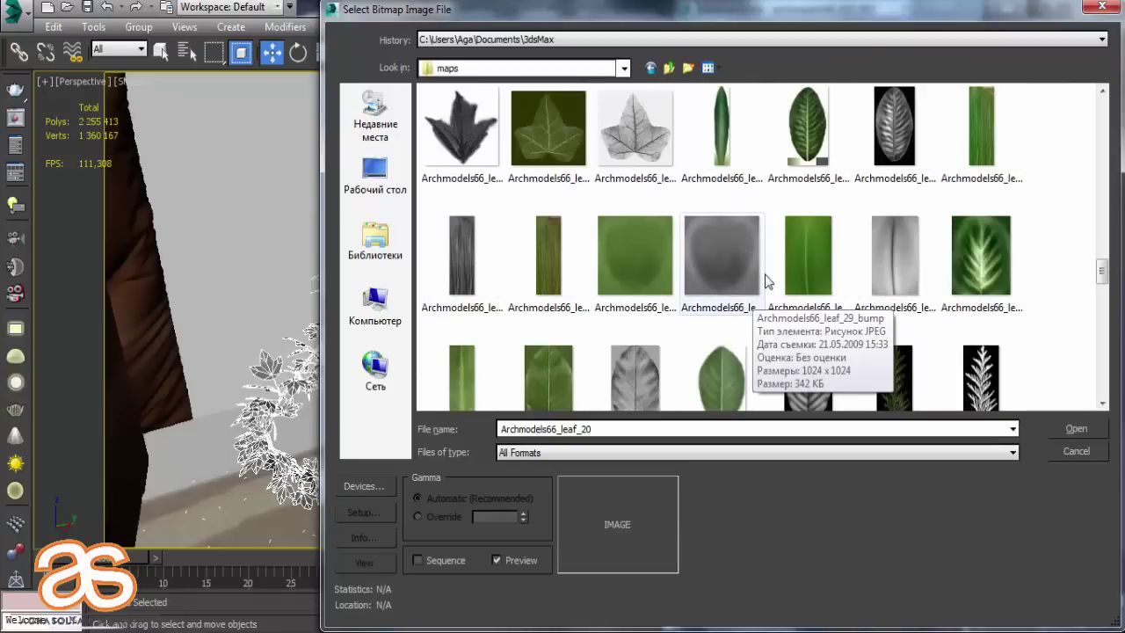
pyautogui.scroll(3, 763, 275)
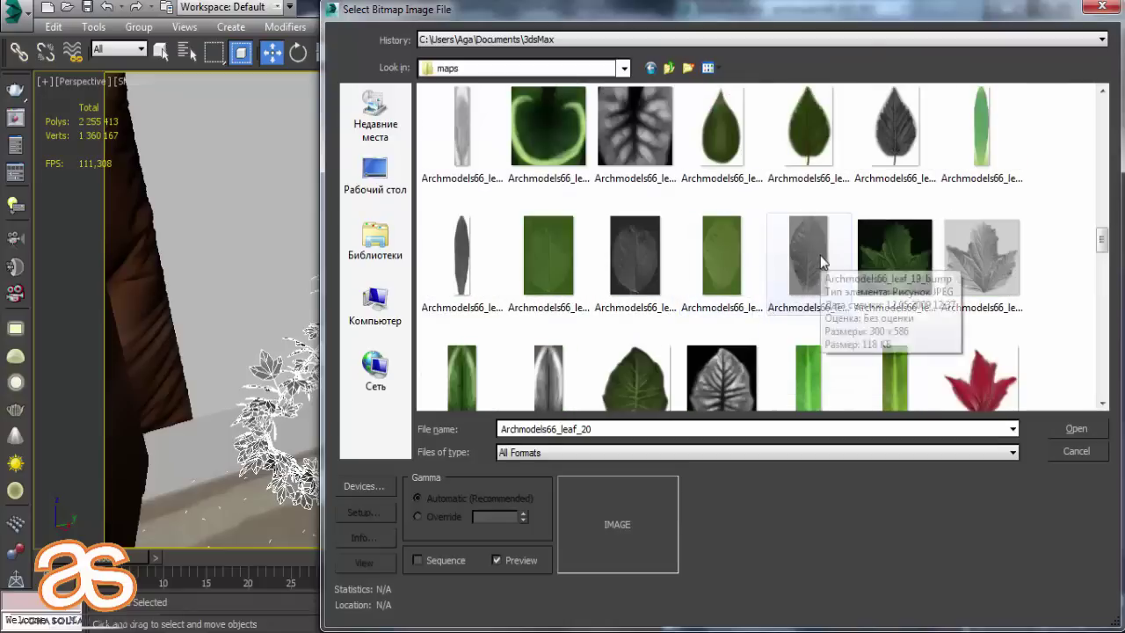
pyautogui.doubleClick(873, 267)
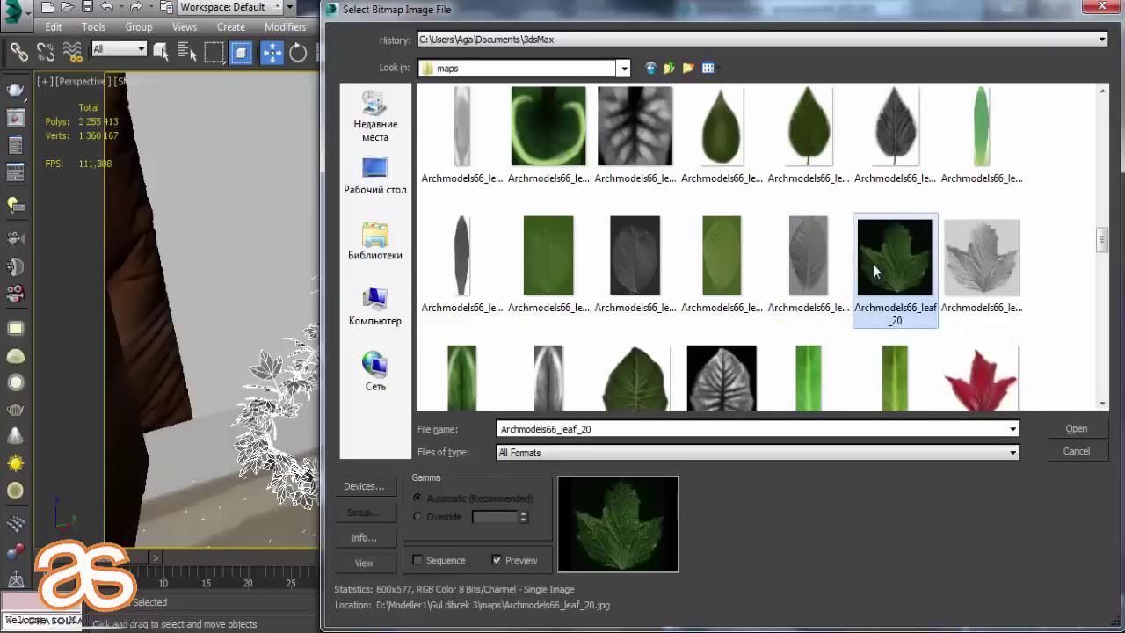
# Pick the pot's archmodels66_022_001 material from the scene and open its diffuse bitmap settings.
pyautogui.click(578, 466)
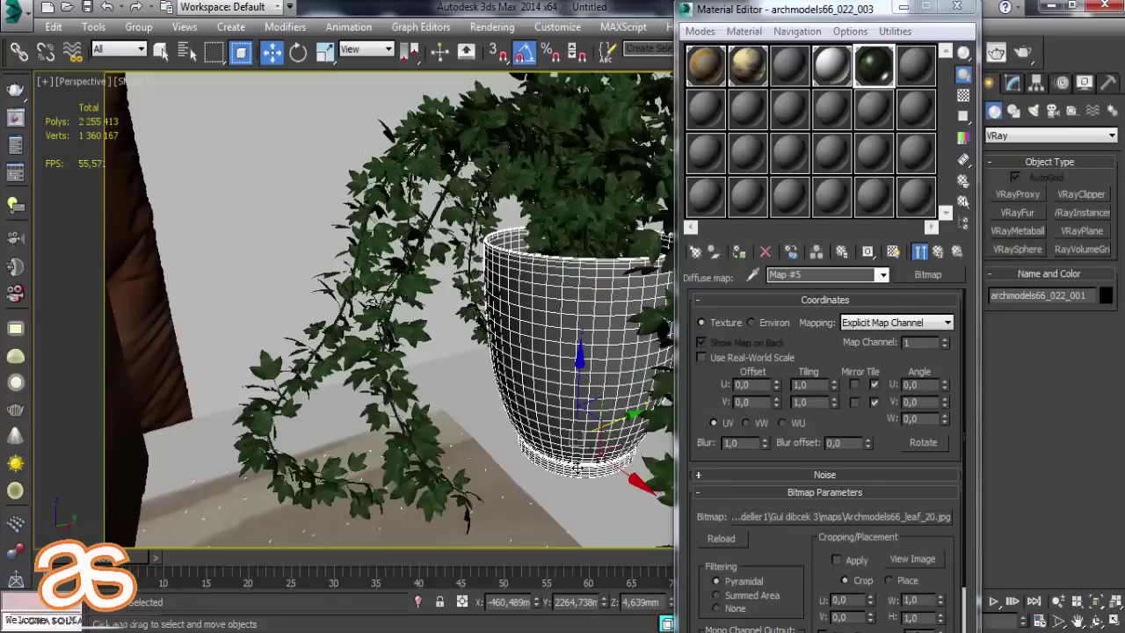
pyautogui.click(939, 252)
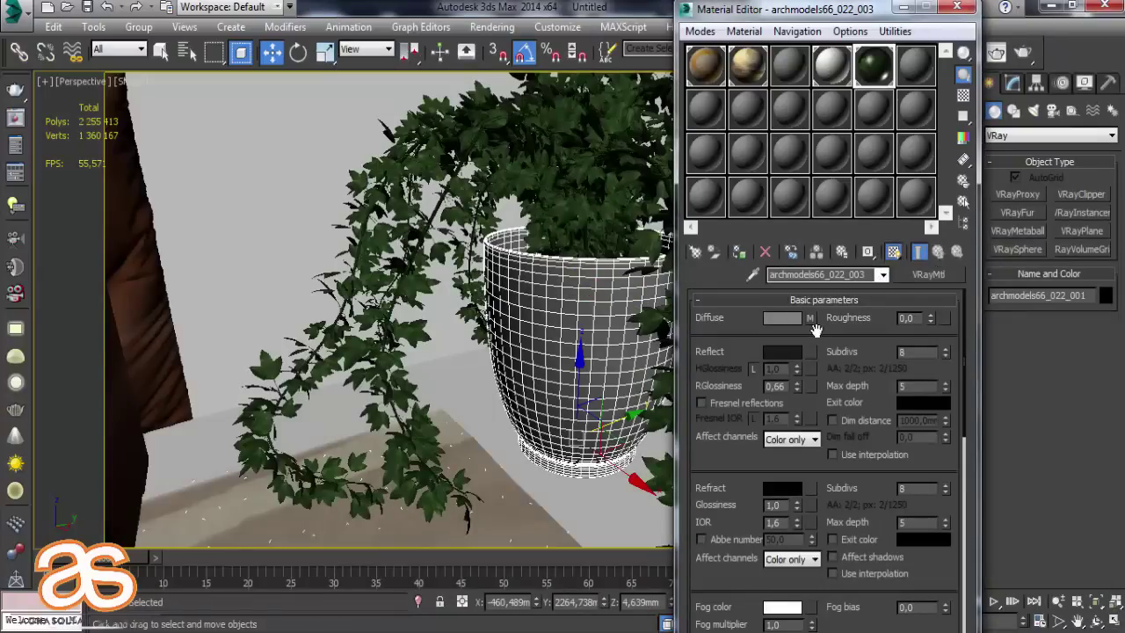
pyautogui.click(753, 275)
pyautogui.click(568, 304)
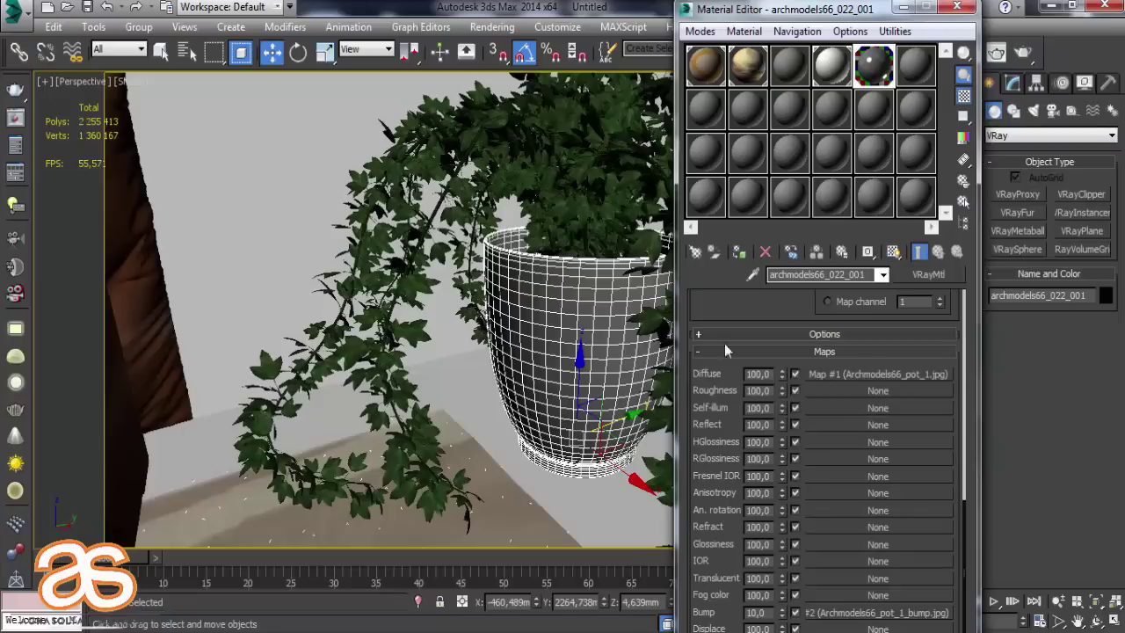
pyautogui.click(866, 373)
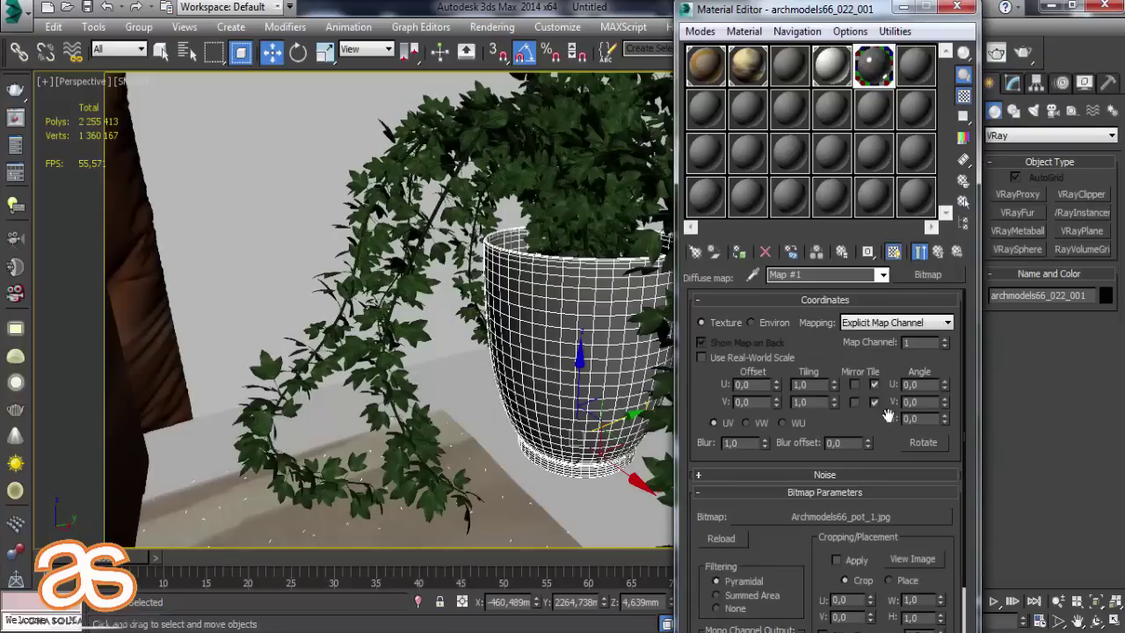
pyautogui.click(794, 518)
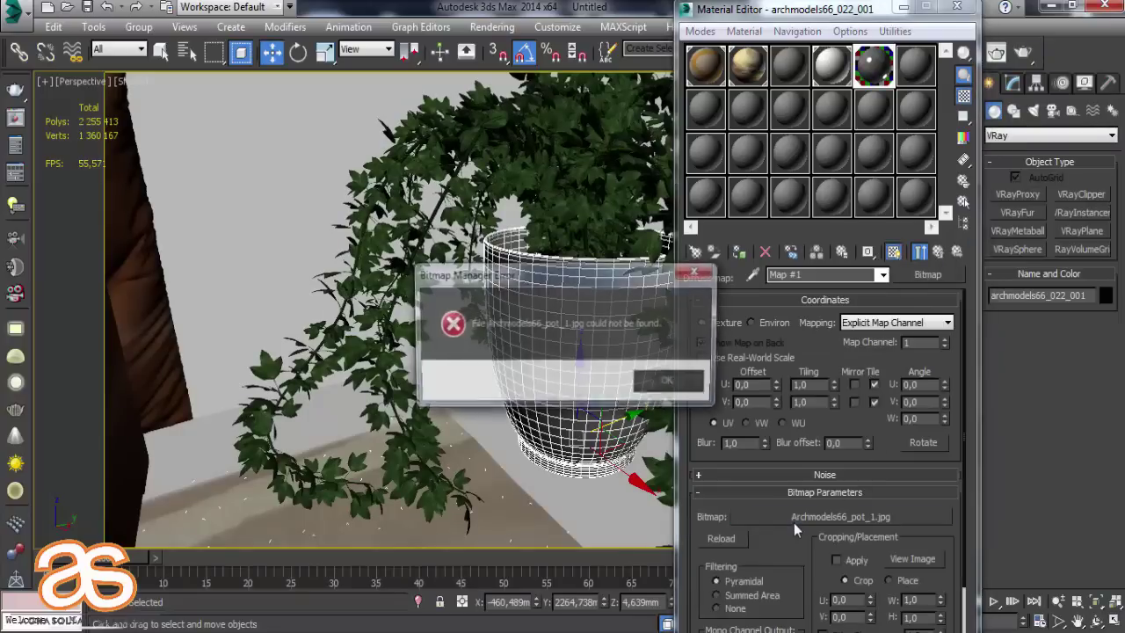
pyautogui.click(672, 395)
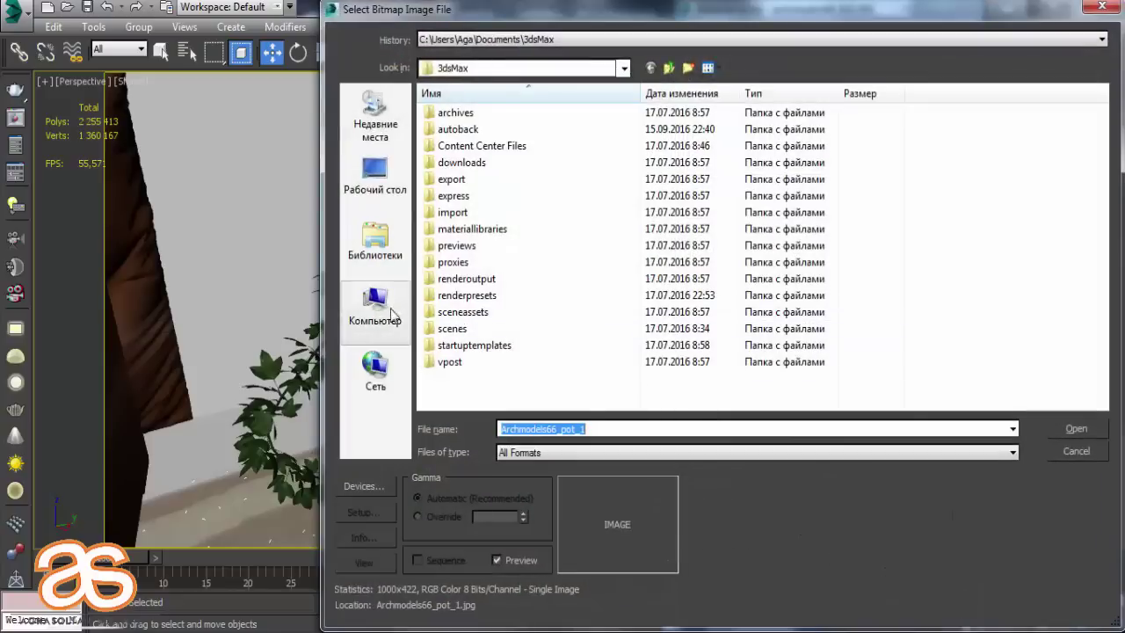
# Browse the Gul dibcek 3 maps folder for the pot texture, then close the file browser.
pyautogui.click(375, 306)
pyautogui.doubleClick(650, 130)
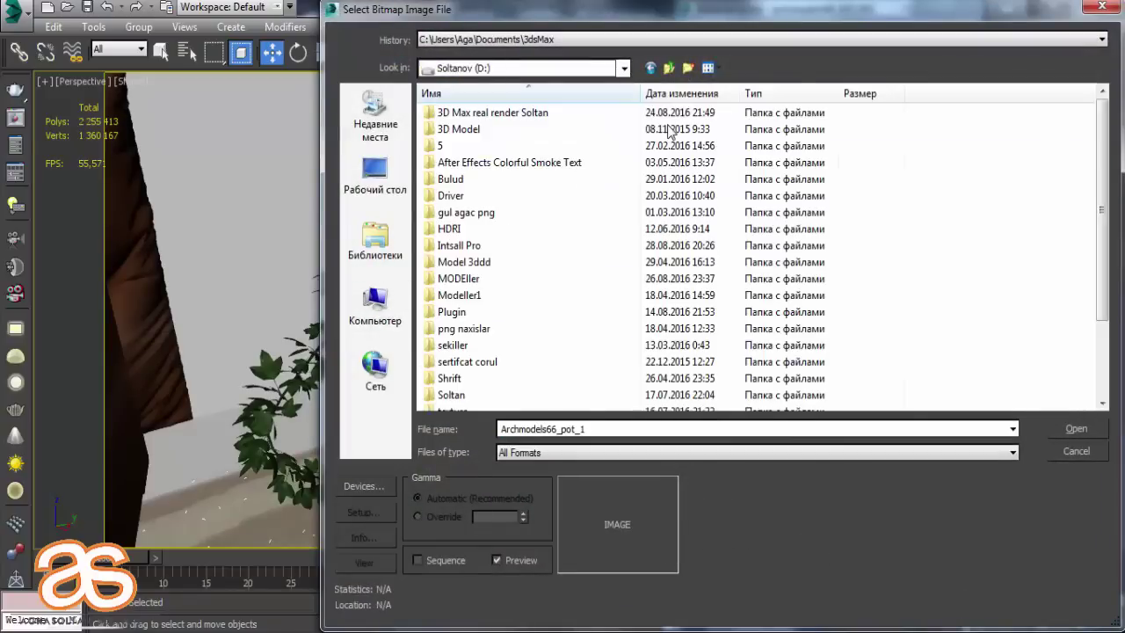
pyautogui.doubleClick(528, 297)
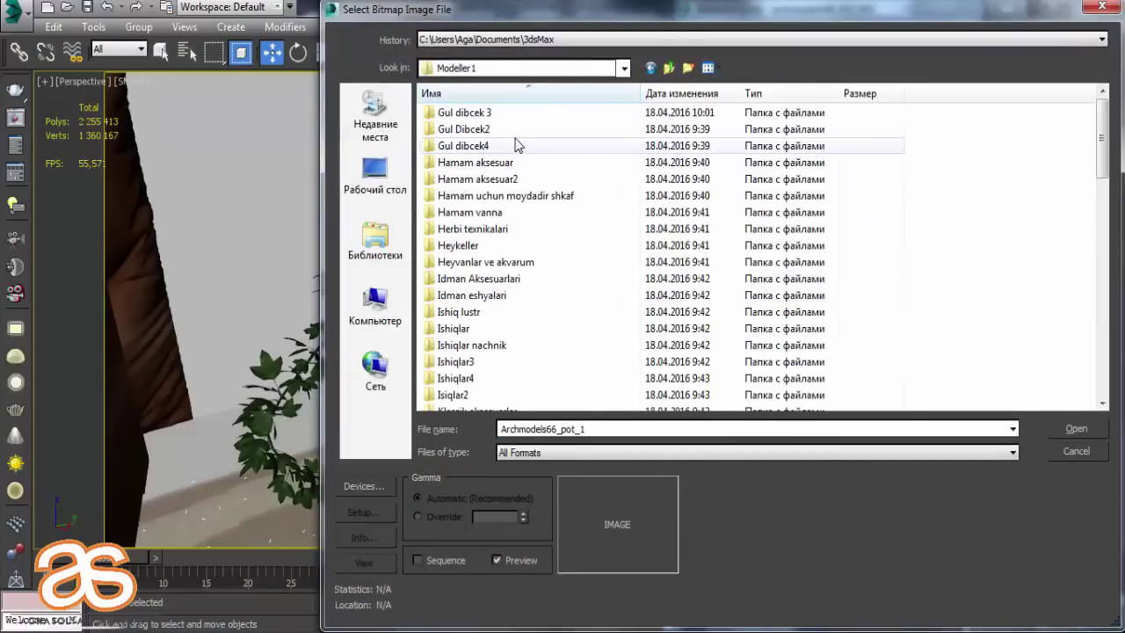
pyautogui.doubleClick(518, 116)
pyautogui.doubleClick(517, 114)
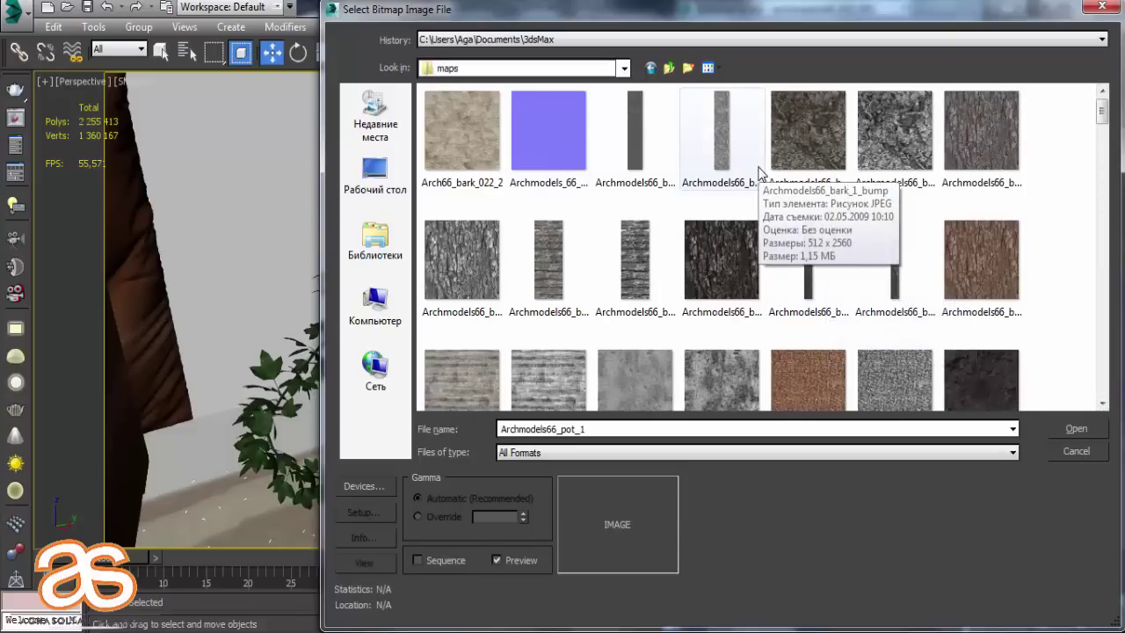
pyautogui.scroll(-3, 761, 171)
pyautogui.scroll(-3, 760, 172)
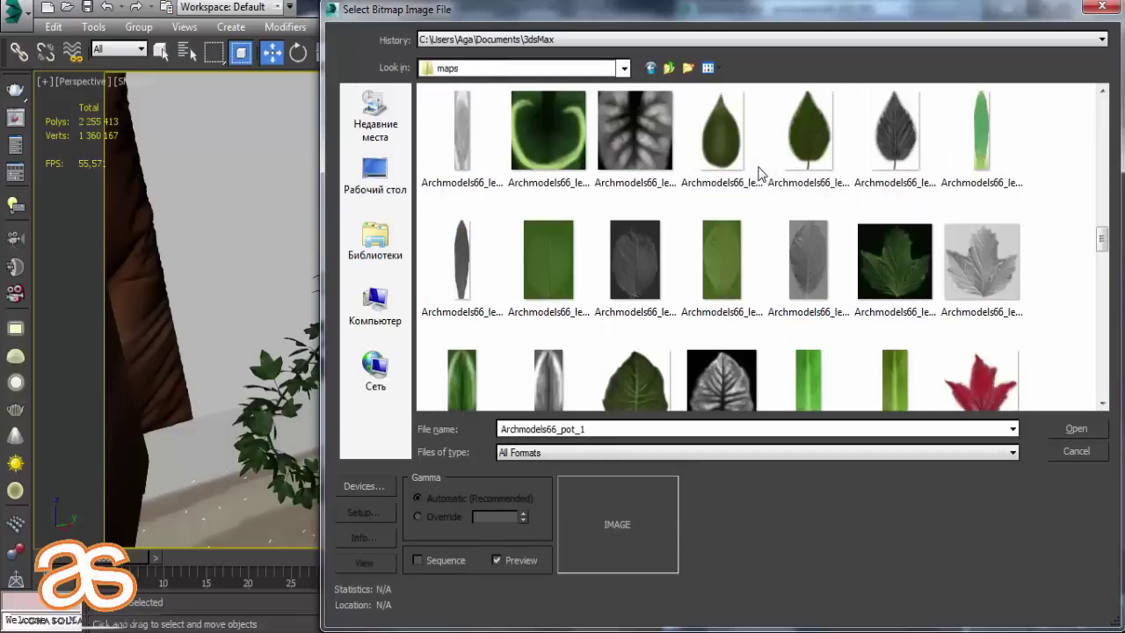
pyautogui.scroll(2, 760, 173)
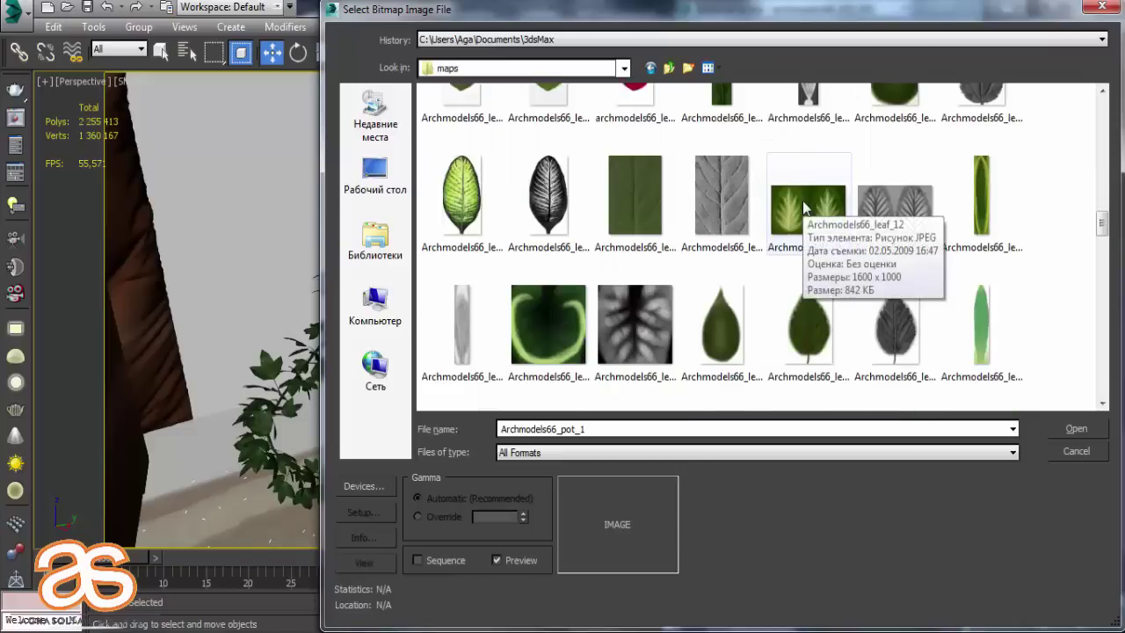
pyautogui.scroll(-3, 803, 200)
pyautogui.scroll(-2, 807, 215)
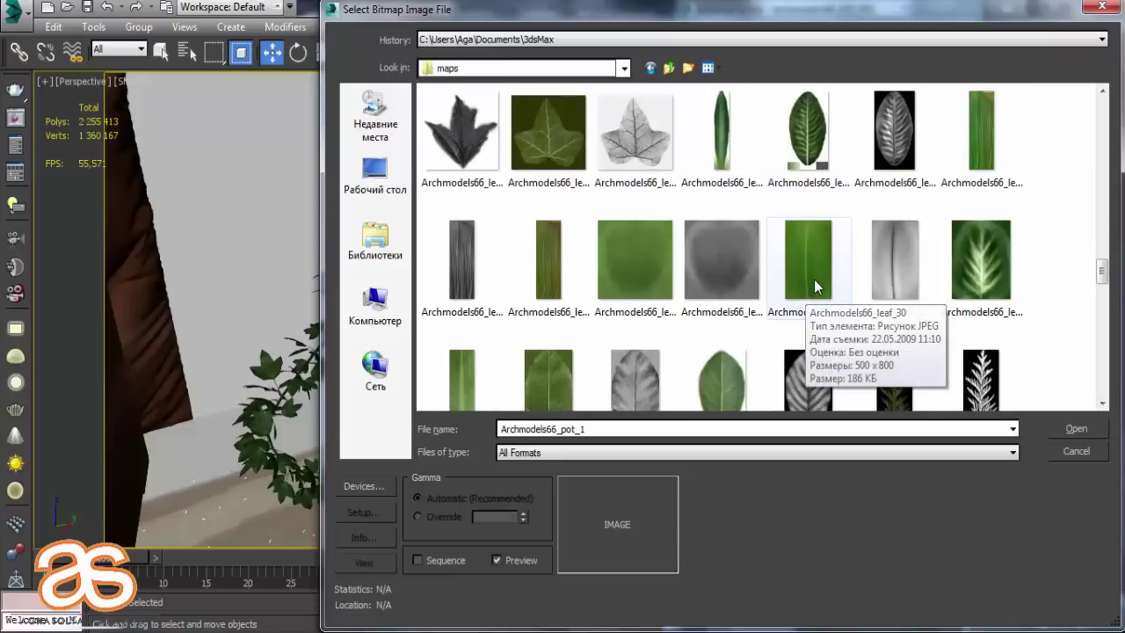
pyautogui.scroll(3, 772, 269)
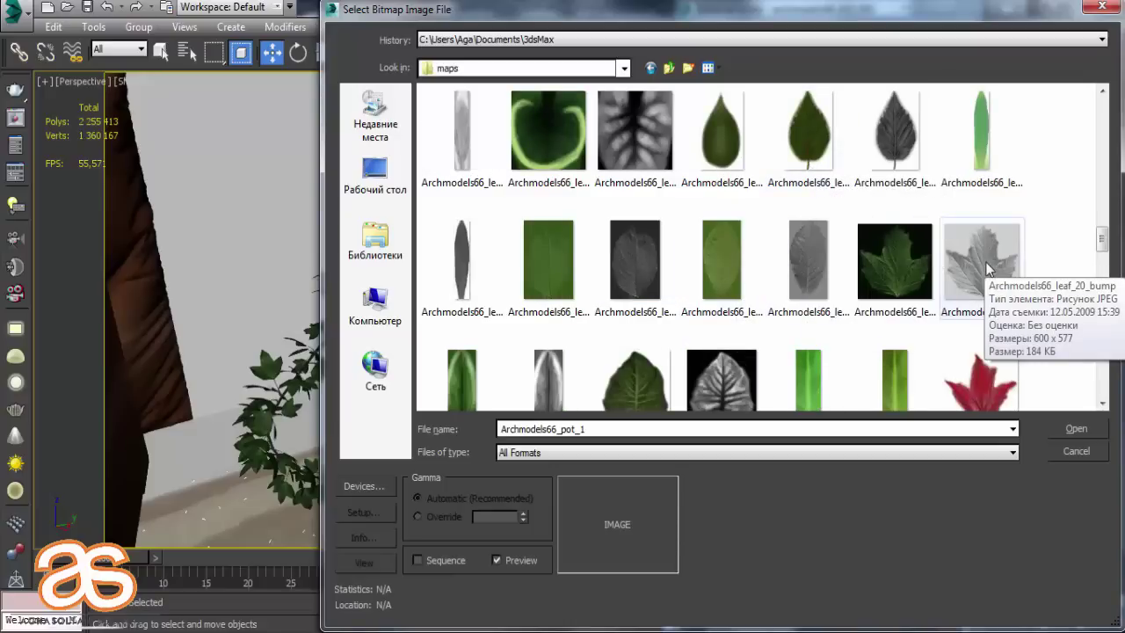
pyautogui.scroll(-3, 982, 268)
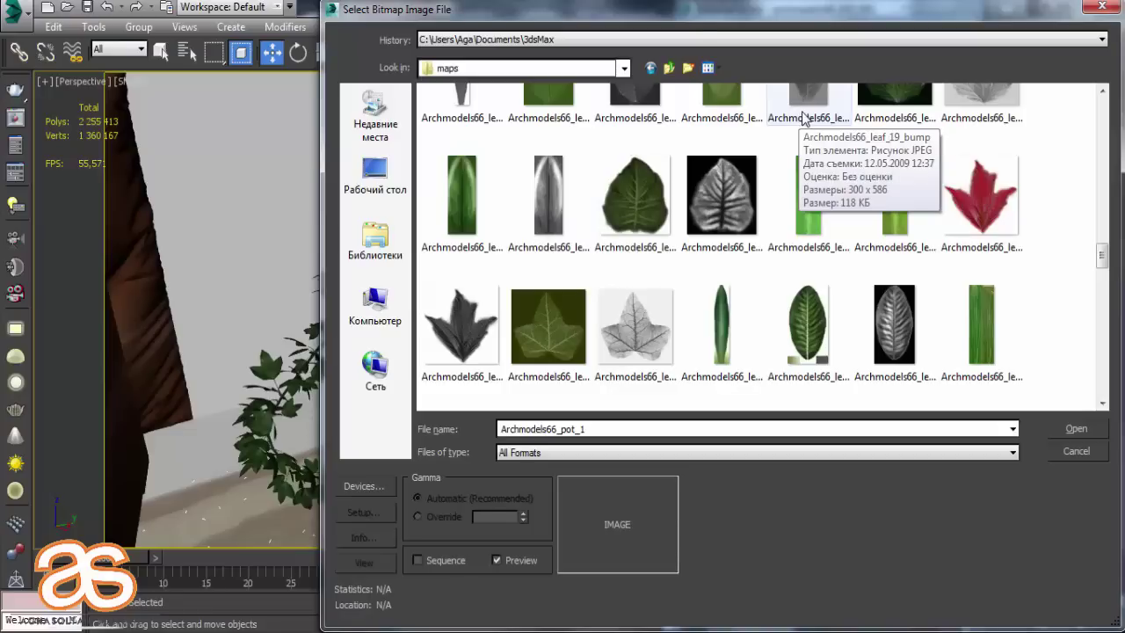
pyautogui.scroll(-3, 802, 119)
pyautogui.scroll(-3, 891, 202)
pyautogui.scroll(-3, 892, 208)
pyautogui.scroll(-2, 813, 343)
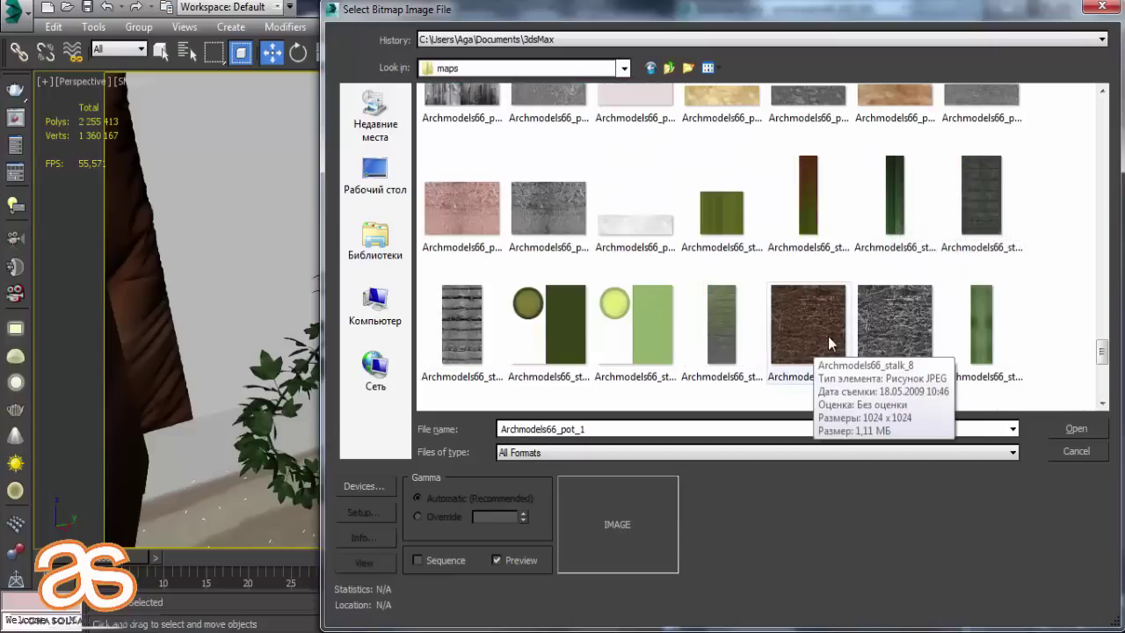
pyautogui.scroll(-2, 828, 336)
pyautogui.scroll(-3, 828, 336)
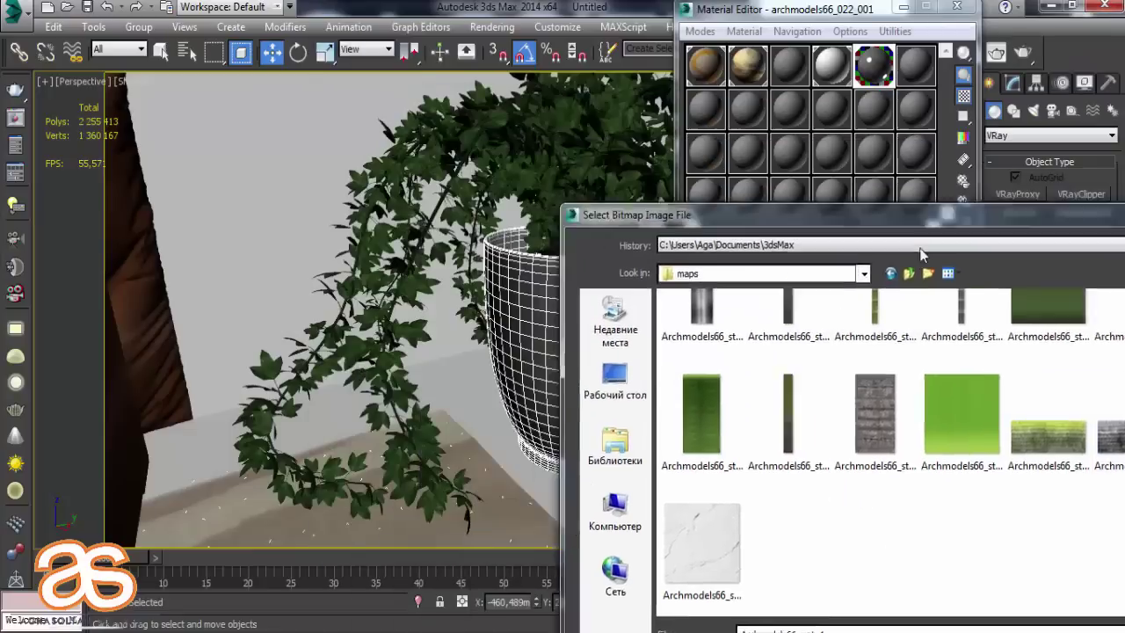
pyautogui.moveTo(621, 15); pyautogui.dragTo(475, 57)
pyautogui.click(929, 470)
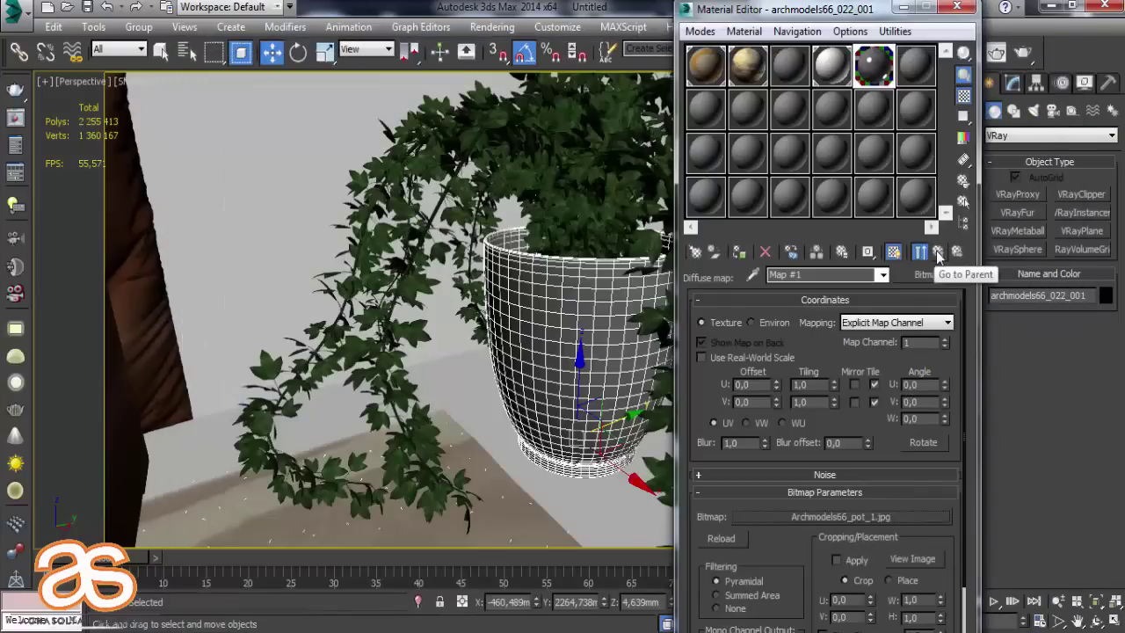
# Show the pot's Archmodels66_pot_1 diffuse texture in the viewport.
pyautogui.click(923, 253)
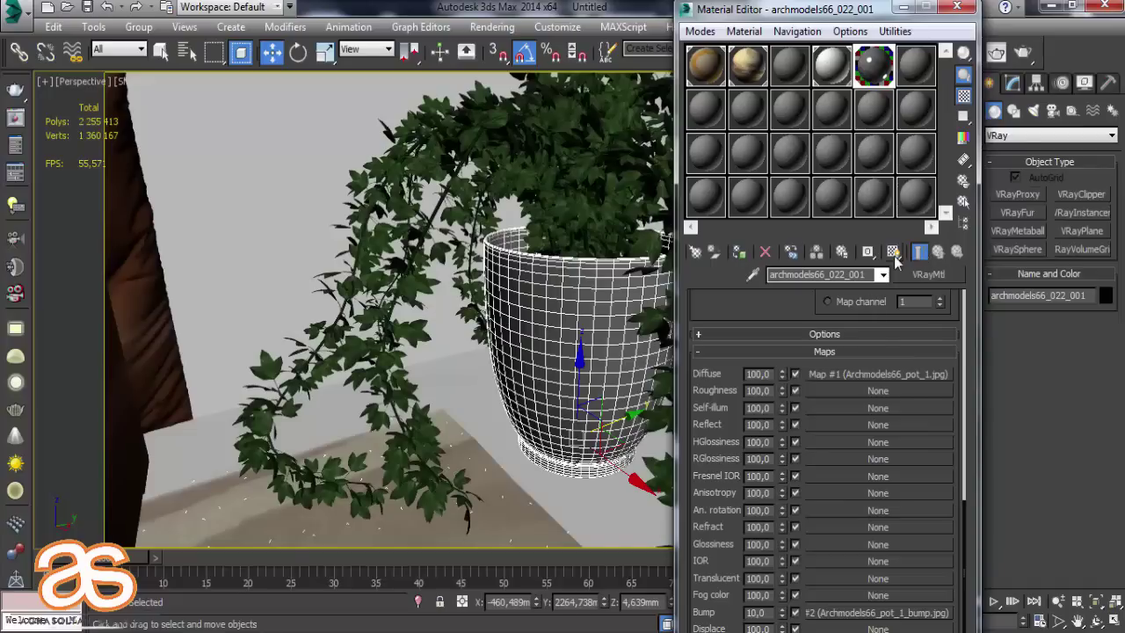
pyautogui.click(584, 502)
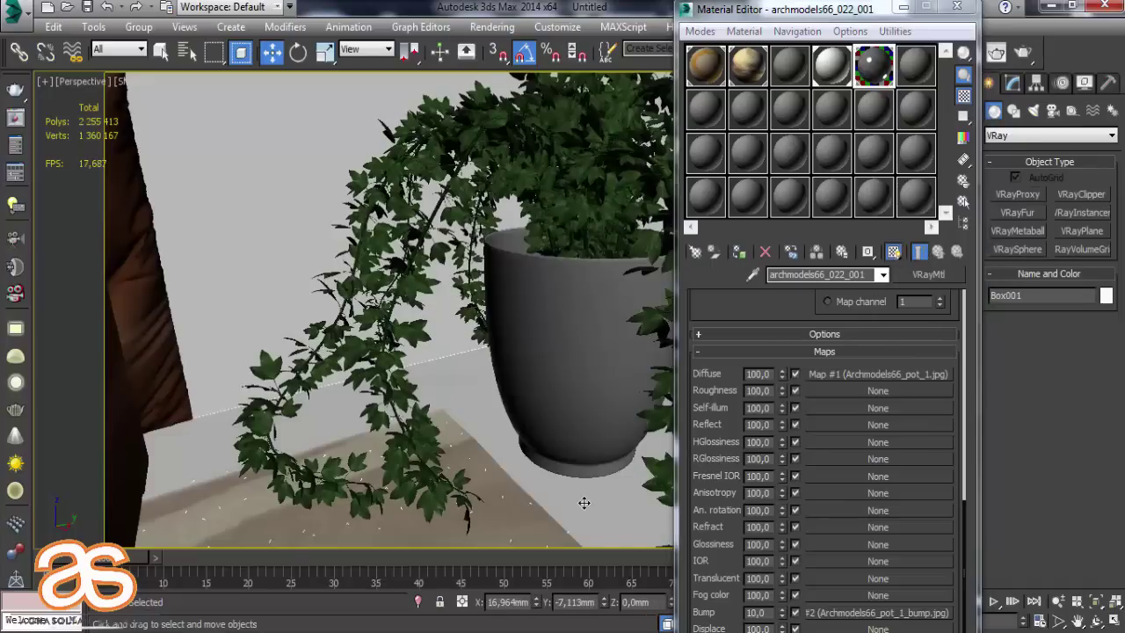
pyautogui.scroll(-5, 555, 370)
pyautogui.scroll(3, 594, 350)
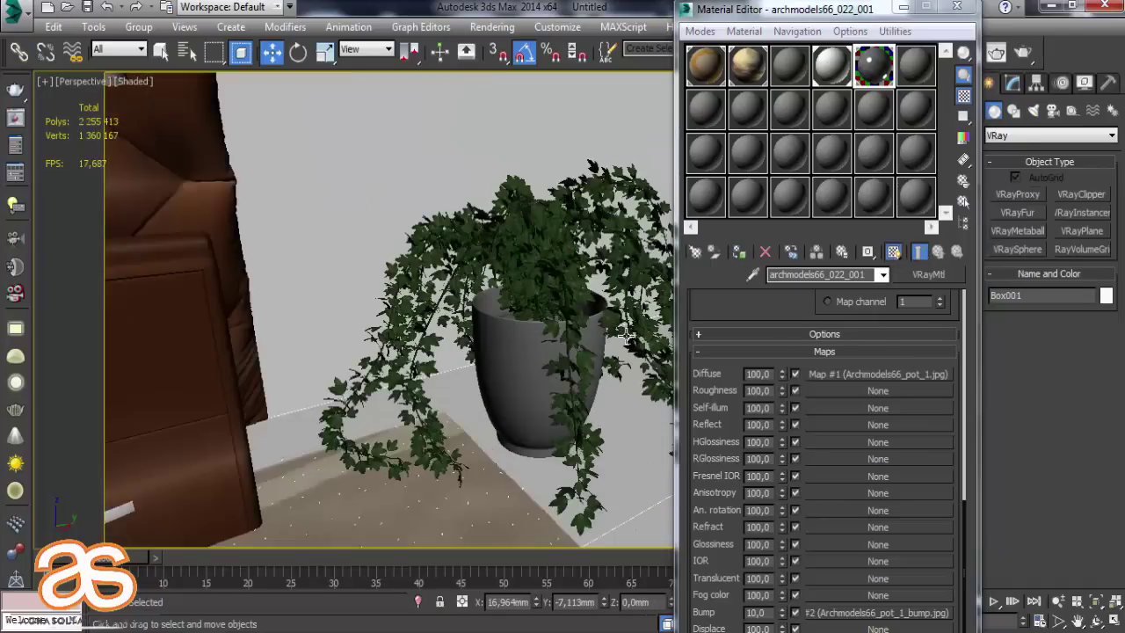
pyautogui.scroll(3, 594, 350)
pyautogui.scroll(2, 468, 326)
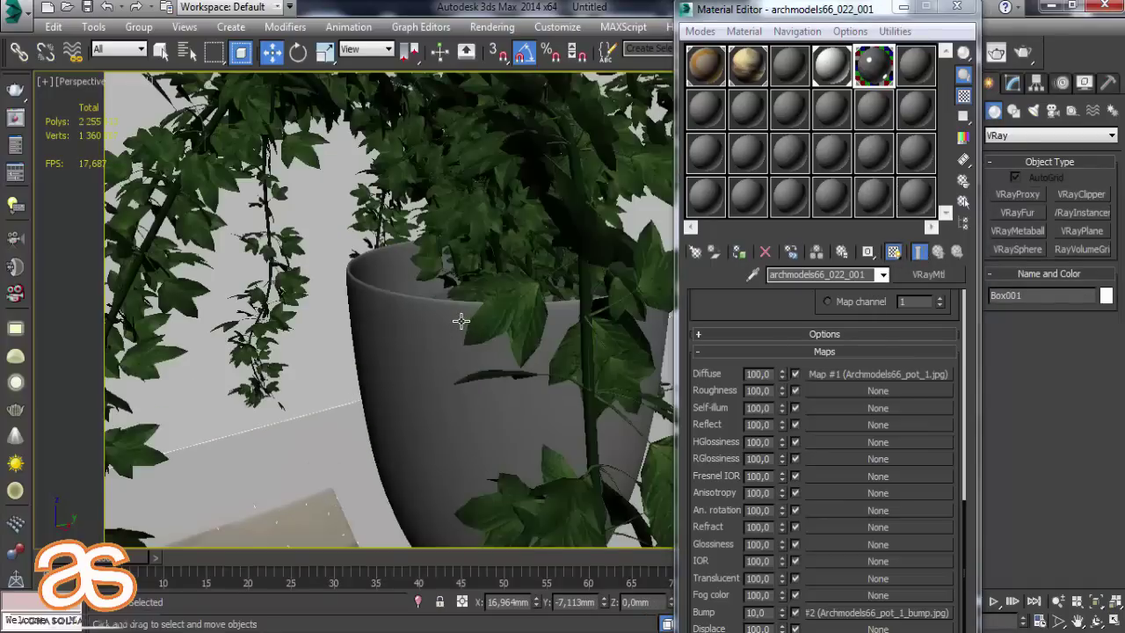
pyautogui.scroll(2, 466, 323)
pyautogui.scroll(2, 473, 360)
pyautogui.scroll(3, 708, 517)
pyautogui.scroll(3, 708, 517)
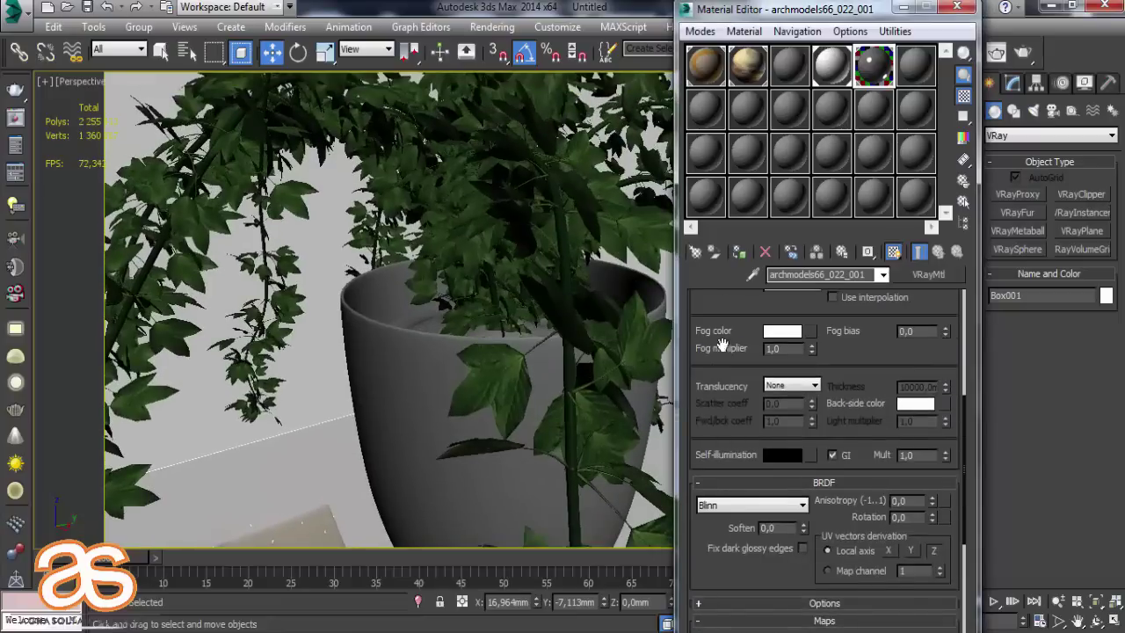
pyautogui.scroll(3, 708, 517)
pyautogui.click(810, 319)
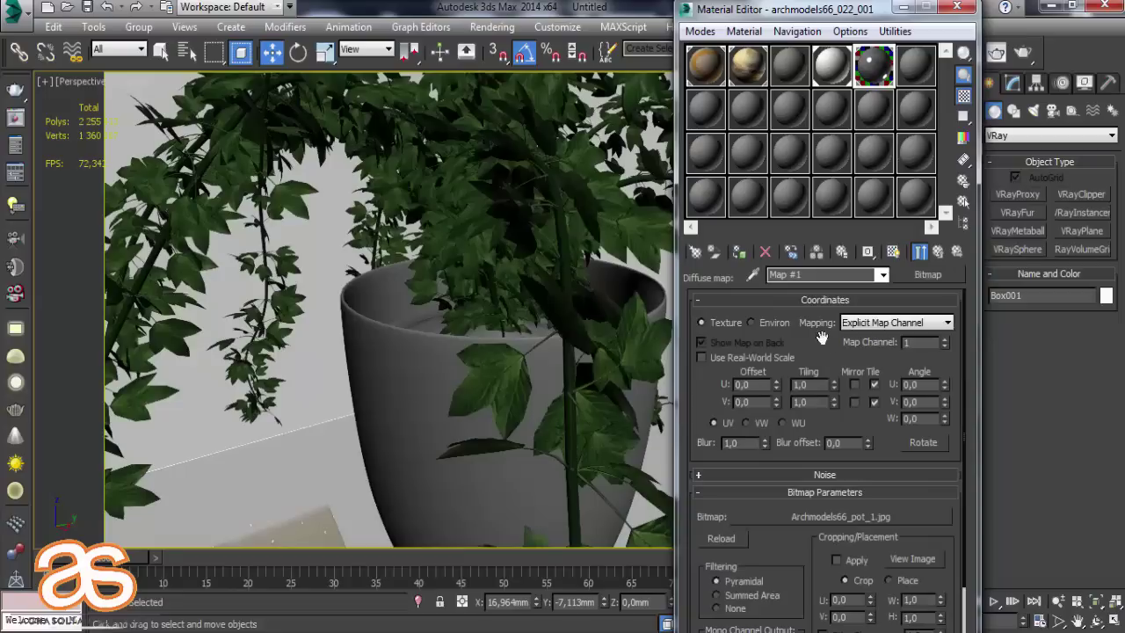
pyautogui.click(893, 253)
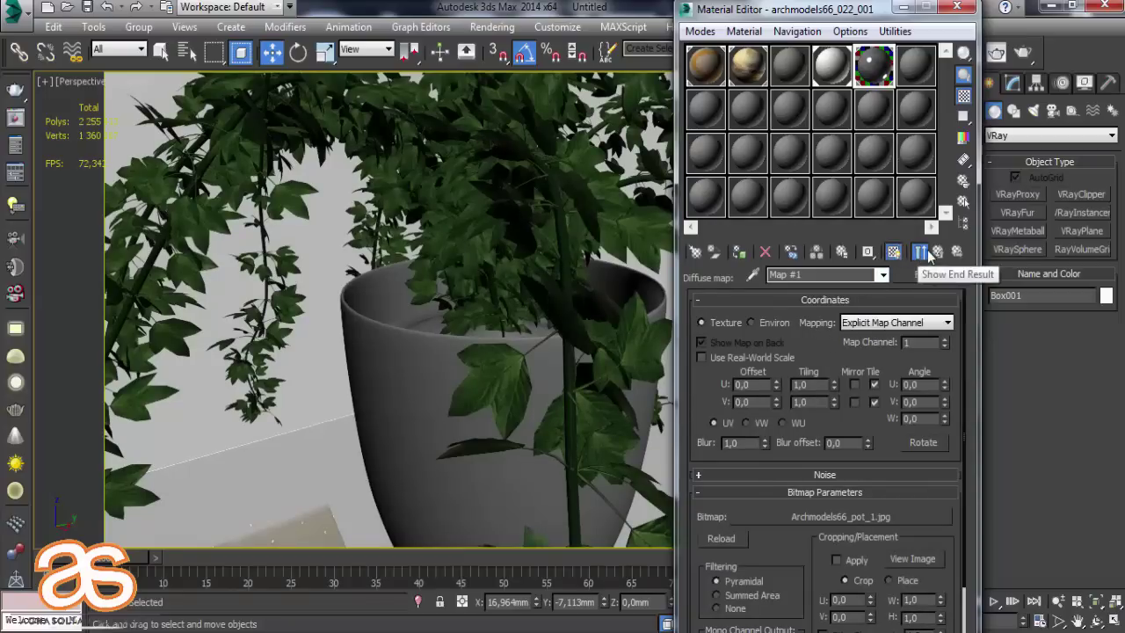
pyautogui.click(919, 252)
pyautogui.click(939, 253)
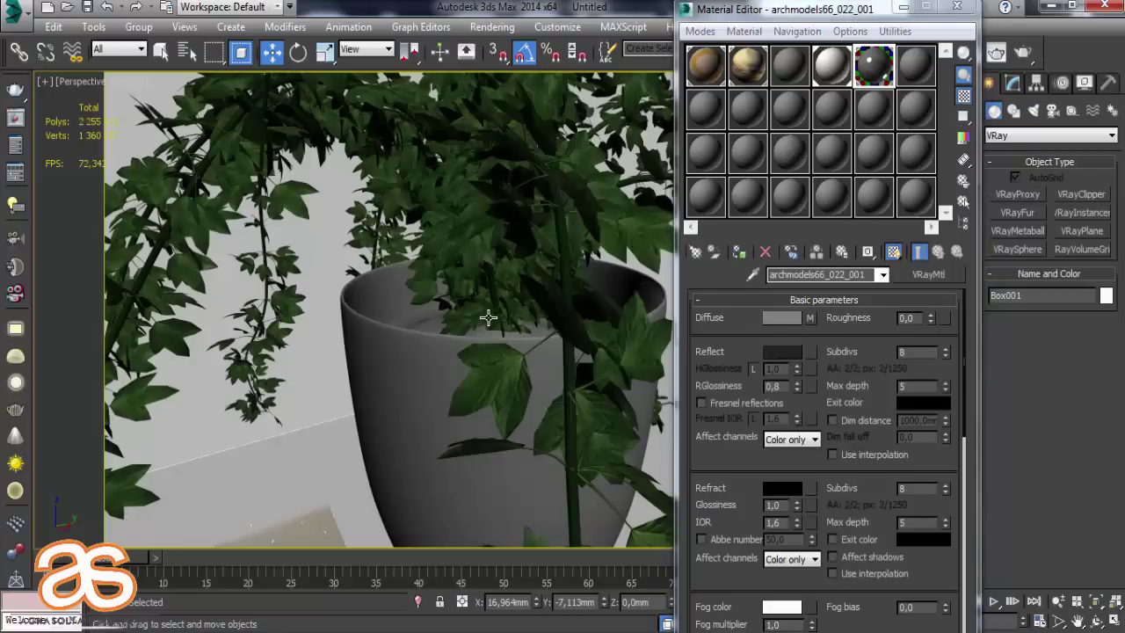
# Select the ivy leaves and add the pot to the selection.
pyautogui.scroll(-3, 488, 319)
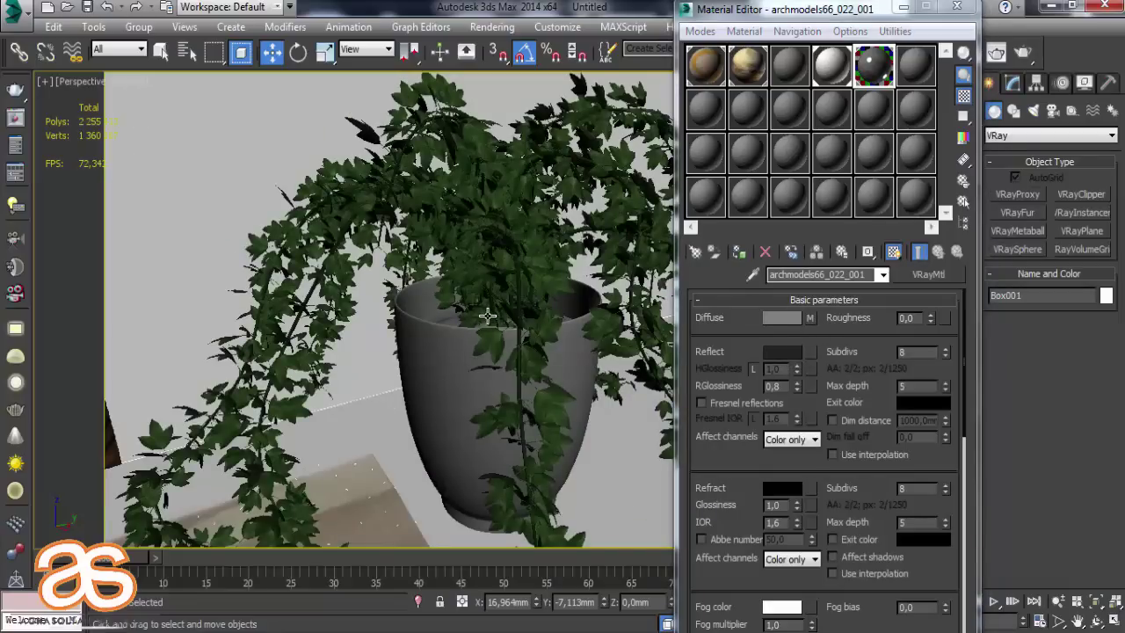
pyautogui.click(488, 316)
pyautogui.keyDown('ctrl'); pyautogui.click(462, 350); pyautogui.keyUp('ctrl')
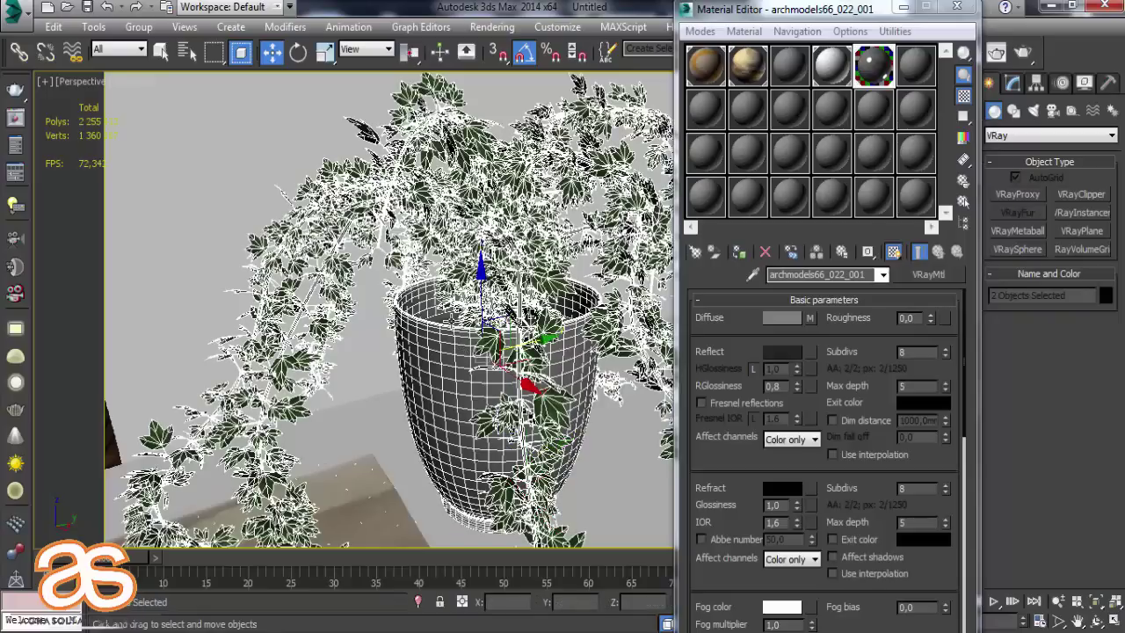
# Add the remaining plant part to the selection and reframe the view on the bed.
pyautogui.keyDown('ctrl'); pyautogui.click(452, 322); pyautogui.keyUp('ctrl')
pyautogui.moveTo(550, 330); pyautogui.dragTo(452, 341)
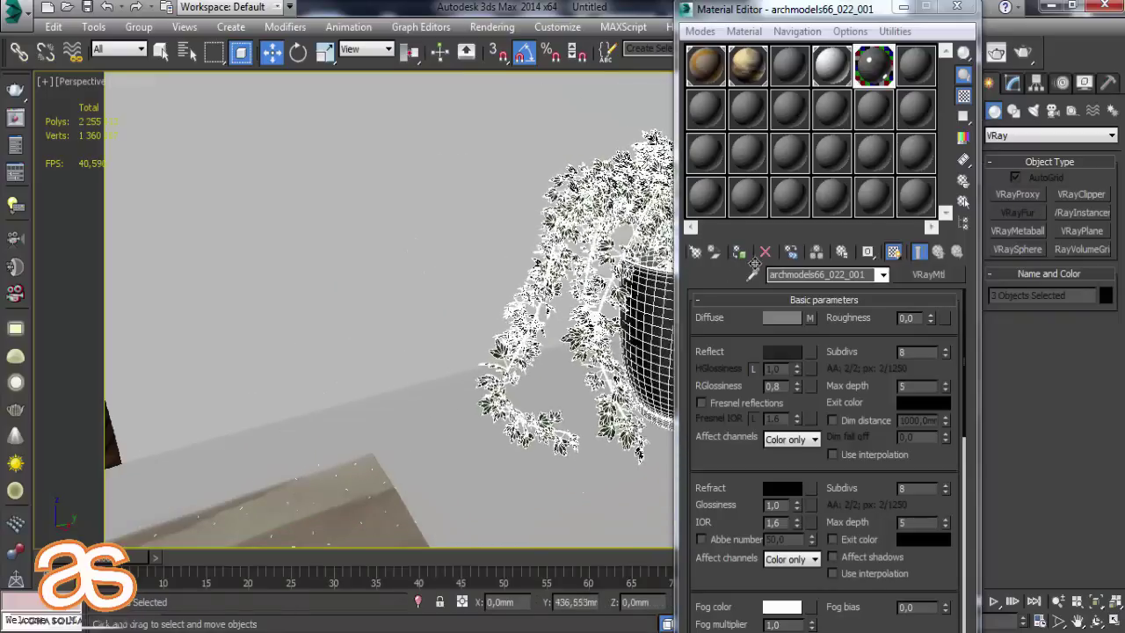
pyautogui.rightClick(452, 340)
pyautogui.scroll(-5, 452, 341)
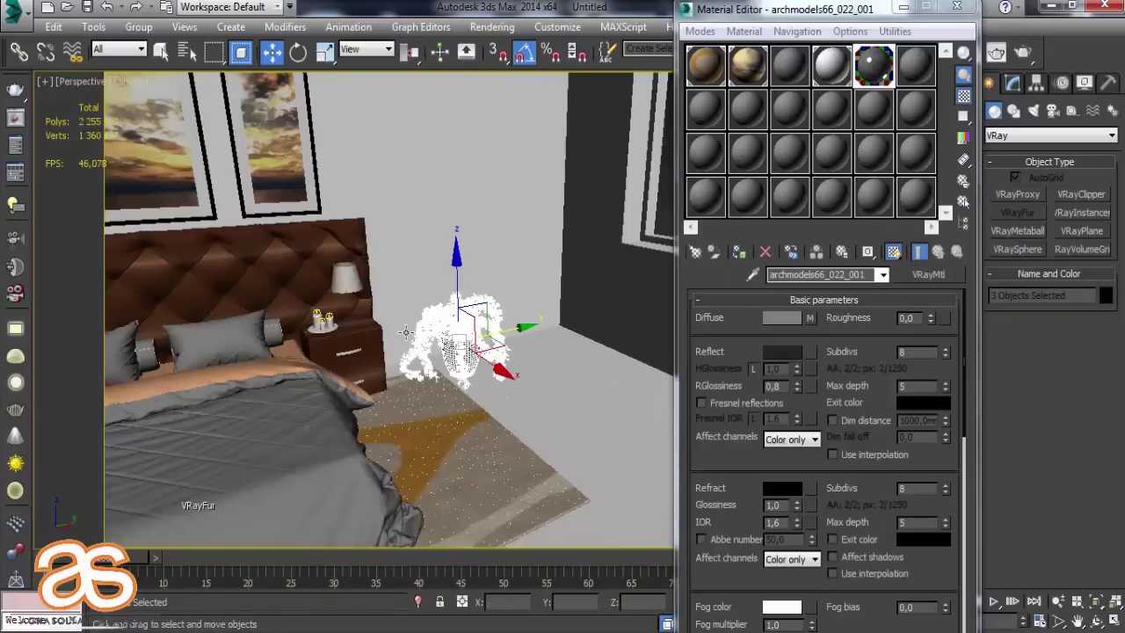
pyautogui.scroll(5, 369, 329)
pyautogui.moveTo(369, 329); pyautogui.dragTo(583, 363, button='middle')
pyautogui.scroll(-3, 583, 363)
pyautogui.scroll(-1, 571, 382)
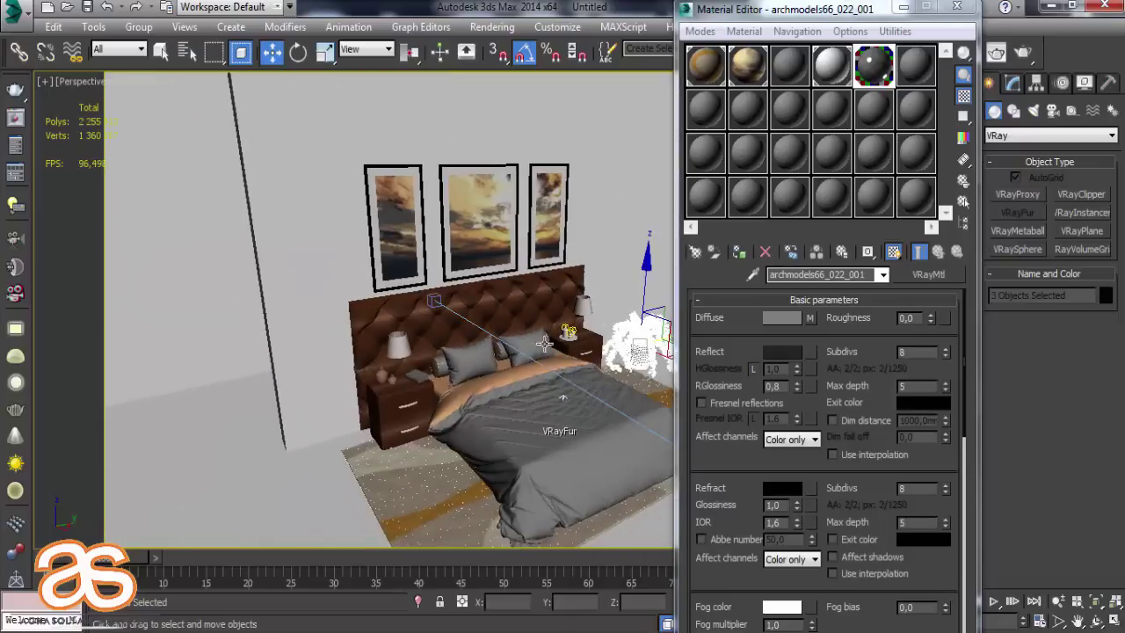
# Clone the potted ivy and move the copy against the far wall, left of the bed.
pyautogui.click(912, 13)
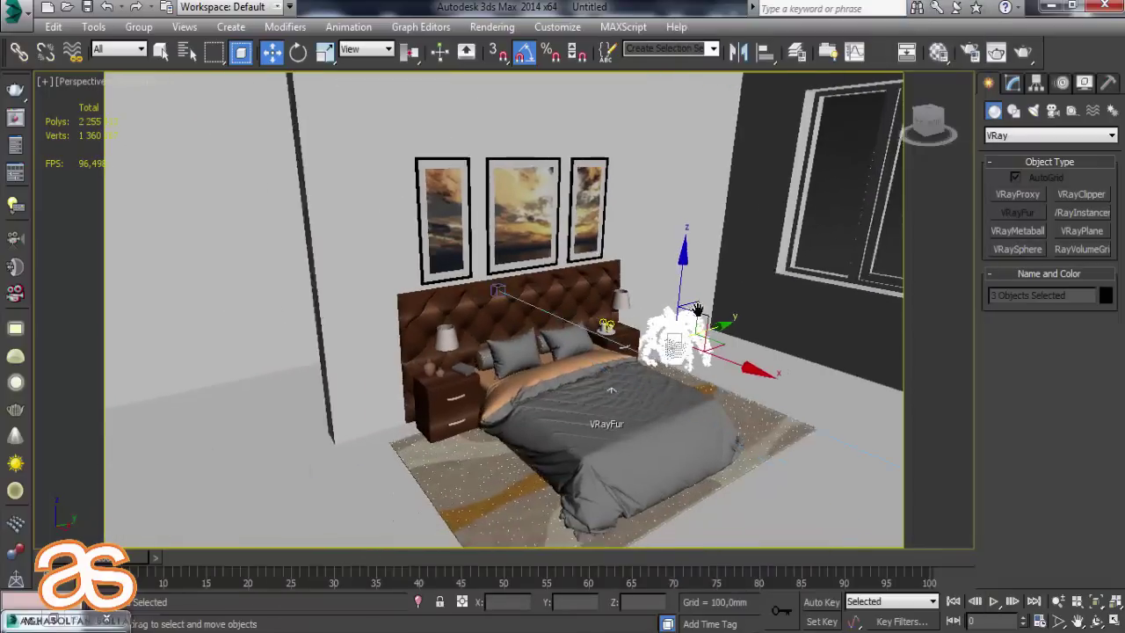
pyautogui.keyDown('alt'); pyautogui.moveTo(668, 316); pyautogui.dragTo(765, 320, button='middle'); pyautogui.keyUp('alt')
pyautogui.keyDown('shift'); pyautogui.moveTo(782, 323); pyautogui.dragTo(449, 455); pyautogui.keyUp('shift')
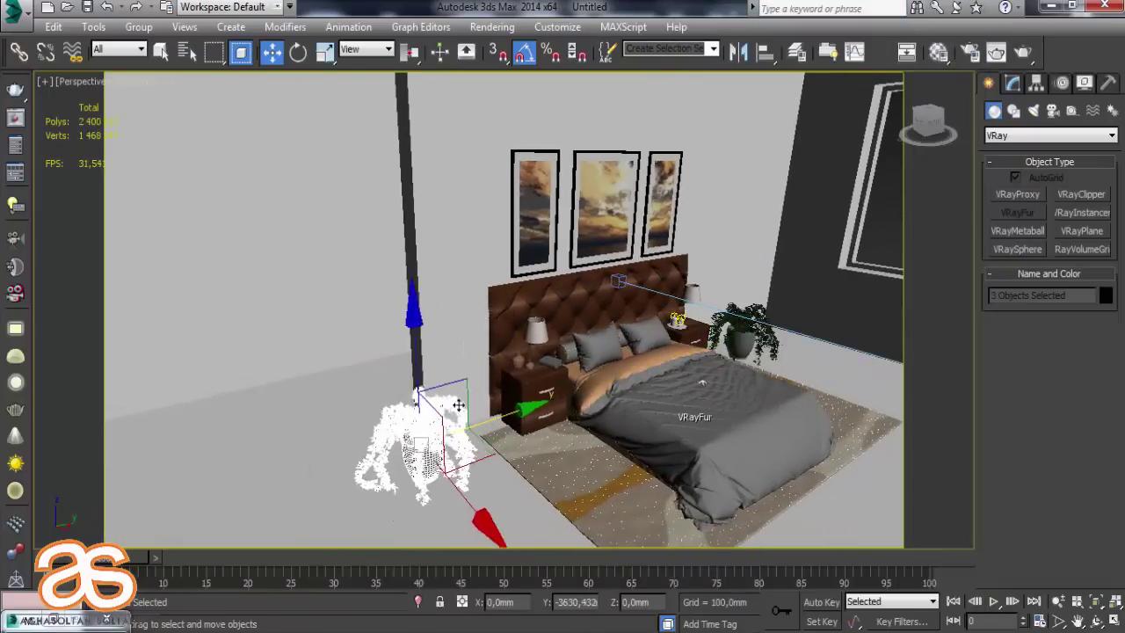
pyautogui.click(565, 395)
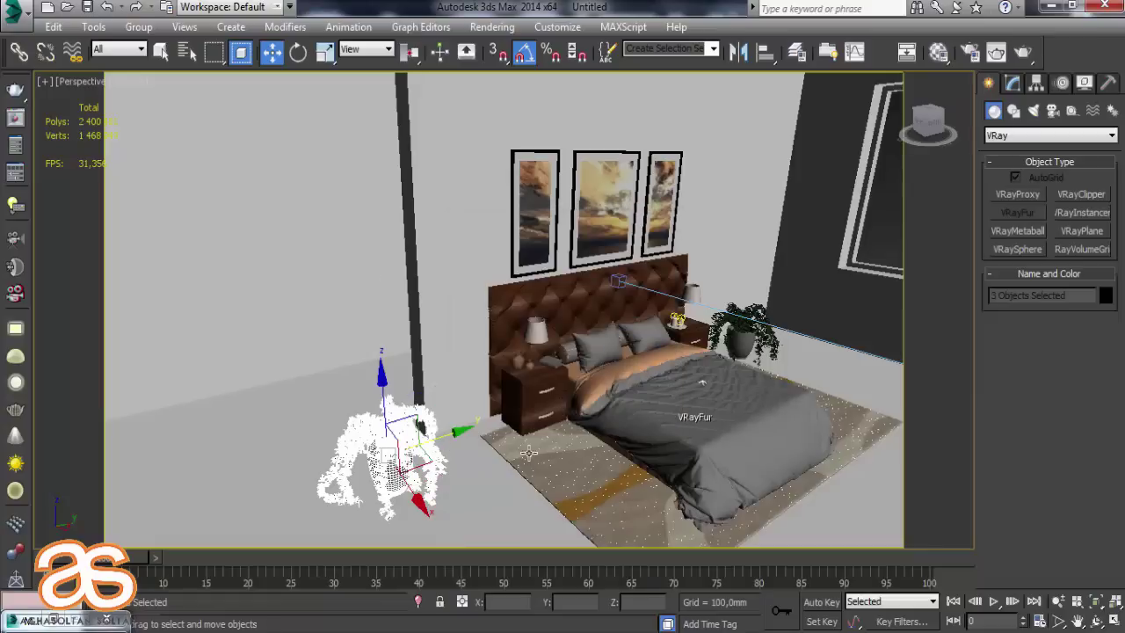
pyautogui.moveTo(423, 510); pyautogui.dragTo(356, 418)
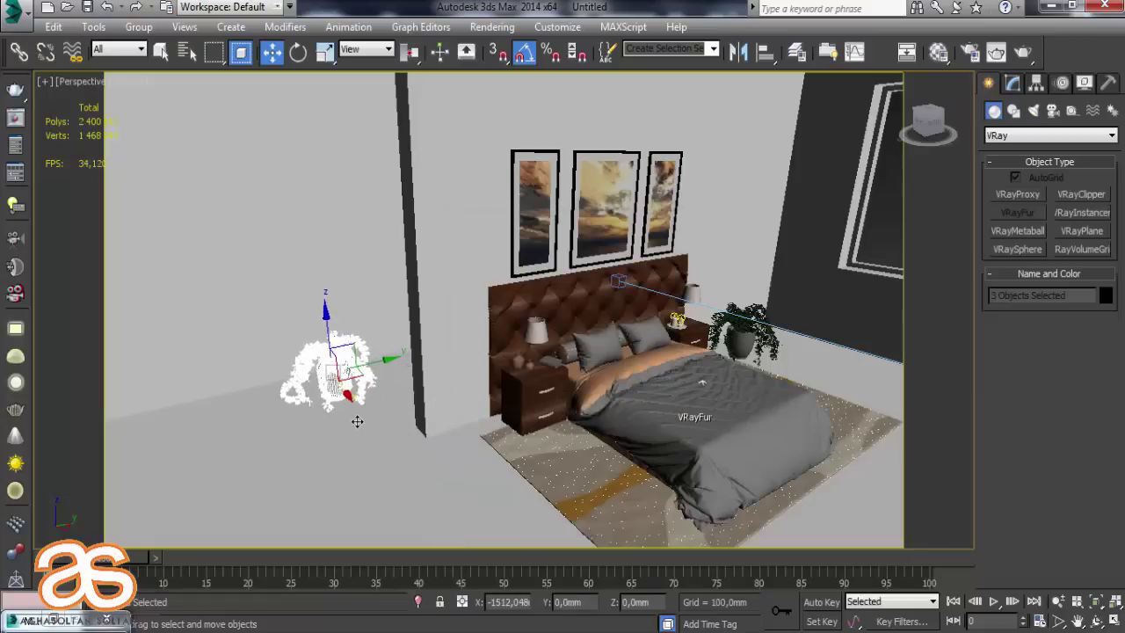
pyautogui.moveTo(383, 360)
pyautogui.mouseDown()
pyautogui.moveTo(369, 355)
pyautogui.moveTo(358, 427)
pyautogui.moveTo(421, 411)
pyautogui.mouseUp()
pyautogui.press('c')
pyautogui.click(367, 503)
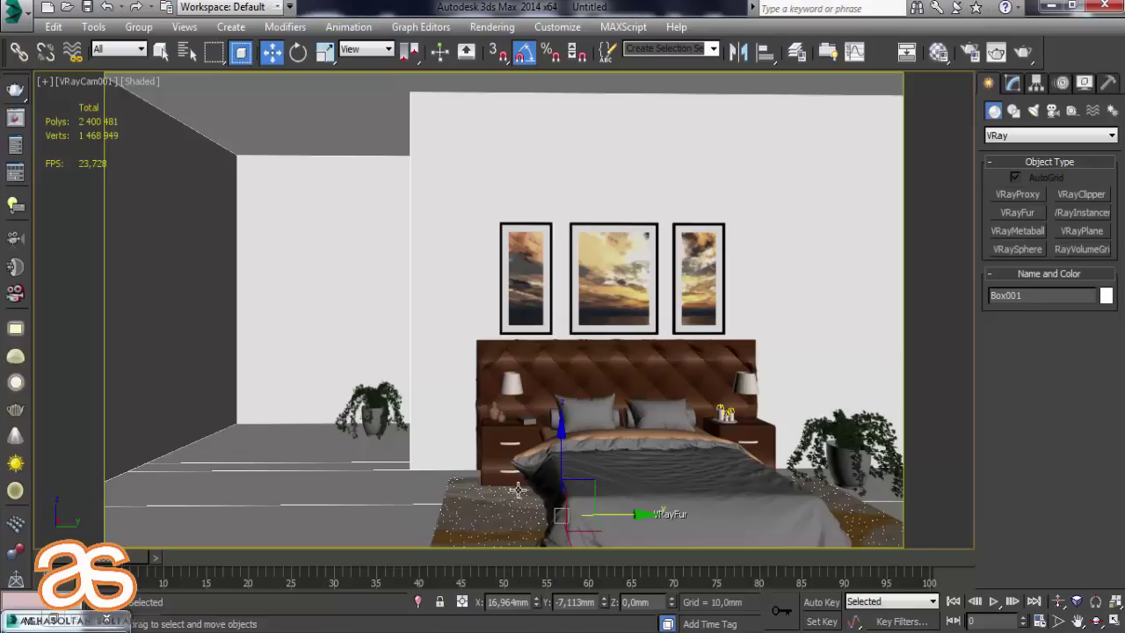
# Merge the model082_vray file's table into the current scene.
pyautogui.hotkey('alt', 'Tab')
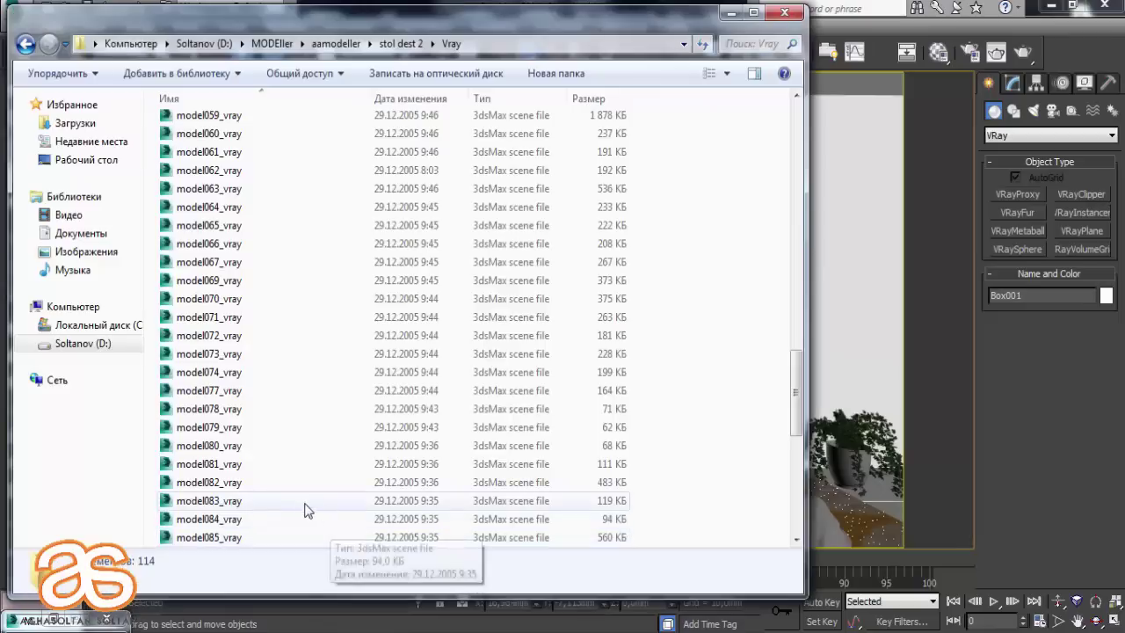
pyautogui.moveTo(226, 482); pyautogui.dragTo(848, 495)
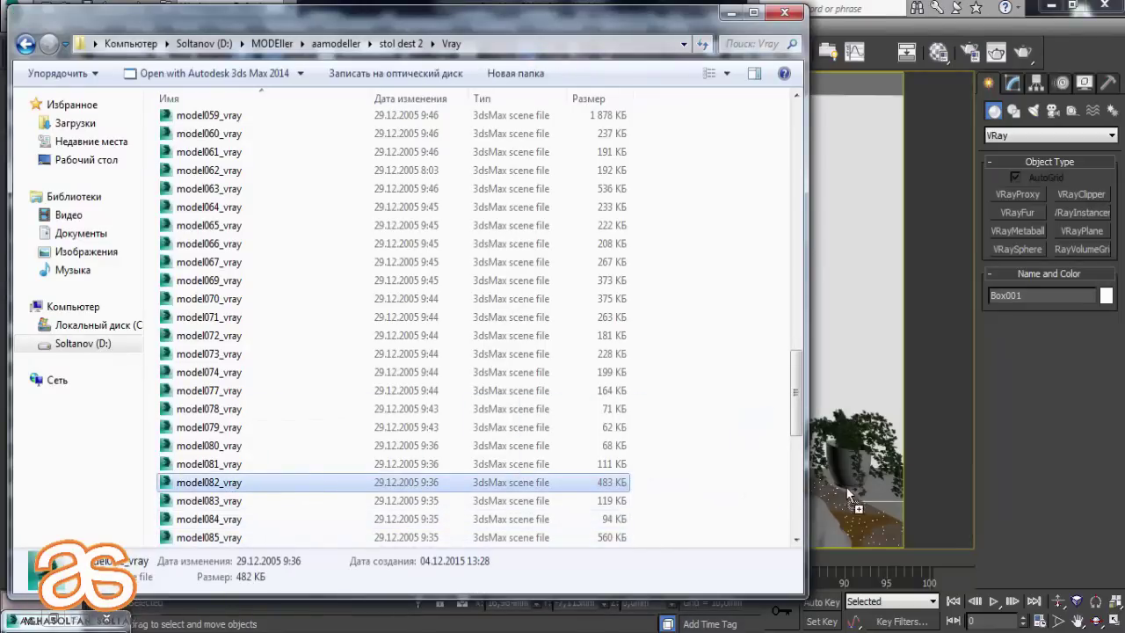
pyautogui.click(888, 518)
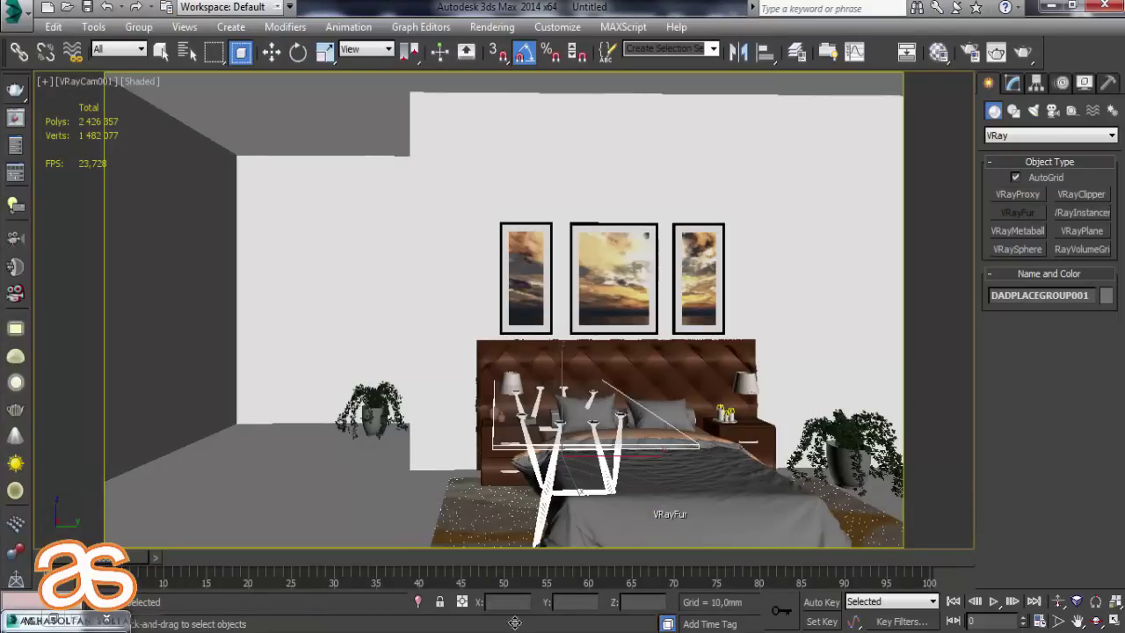
# Move the table to the room's left side, scale it to 75%, and set it on the floor.
pyautogui.click(271, 52)
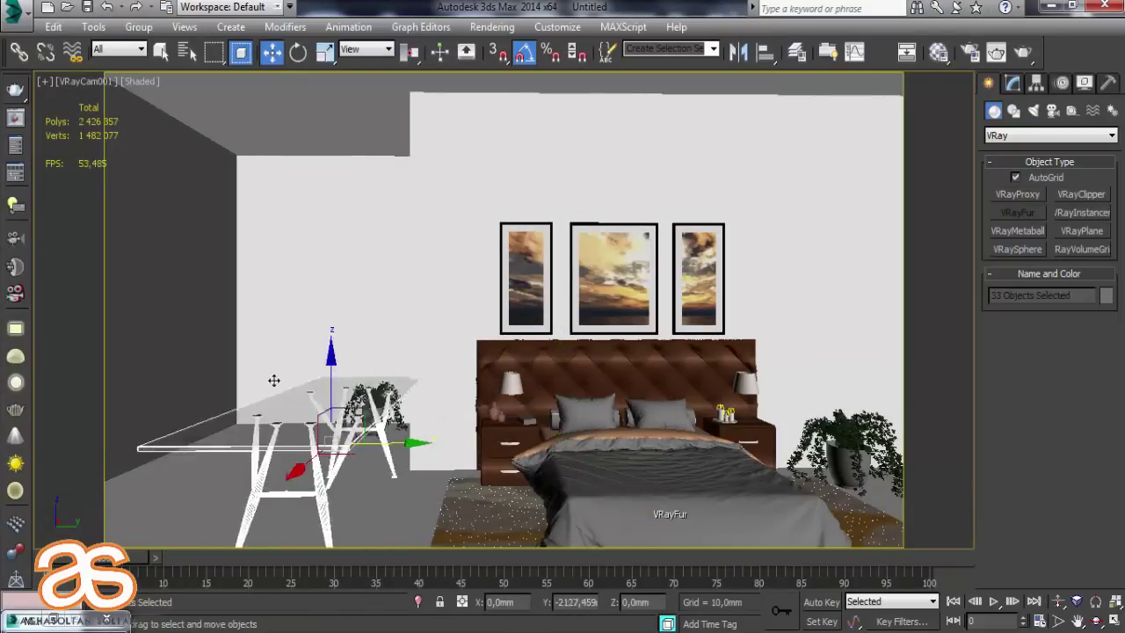
pyautogui.moveTo(547, 431)
pyautogui.mouseDown()
pyautogui.moveTo(147, 464)
pyautogui.moveTo(292, 400)
pyautogui.mouseUp()
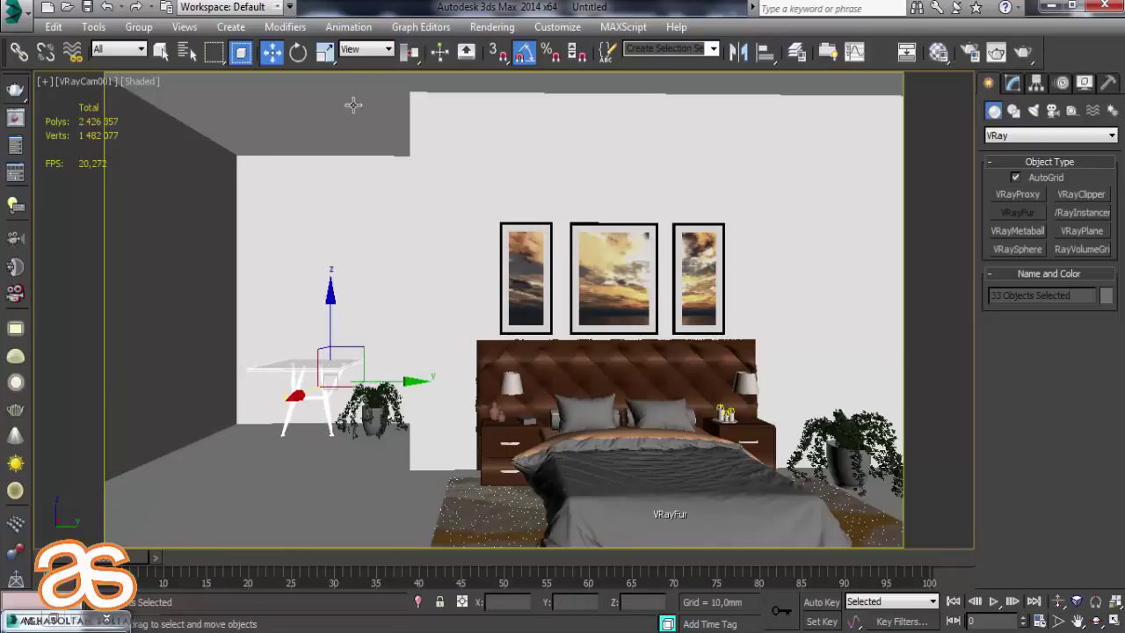
pyautogui.click(323, 63)
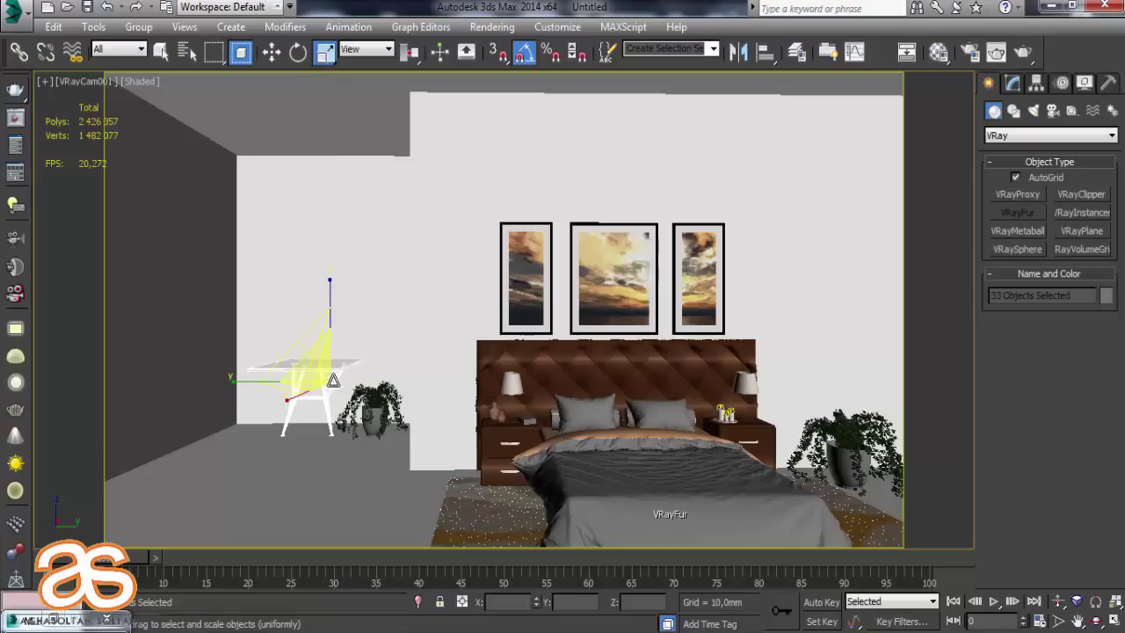
pyautogui.moveTo(334, 380); pyautogui.dragTo(329, 407)
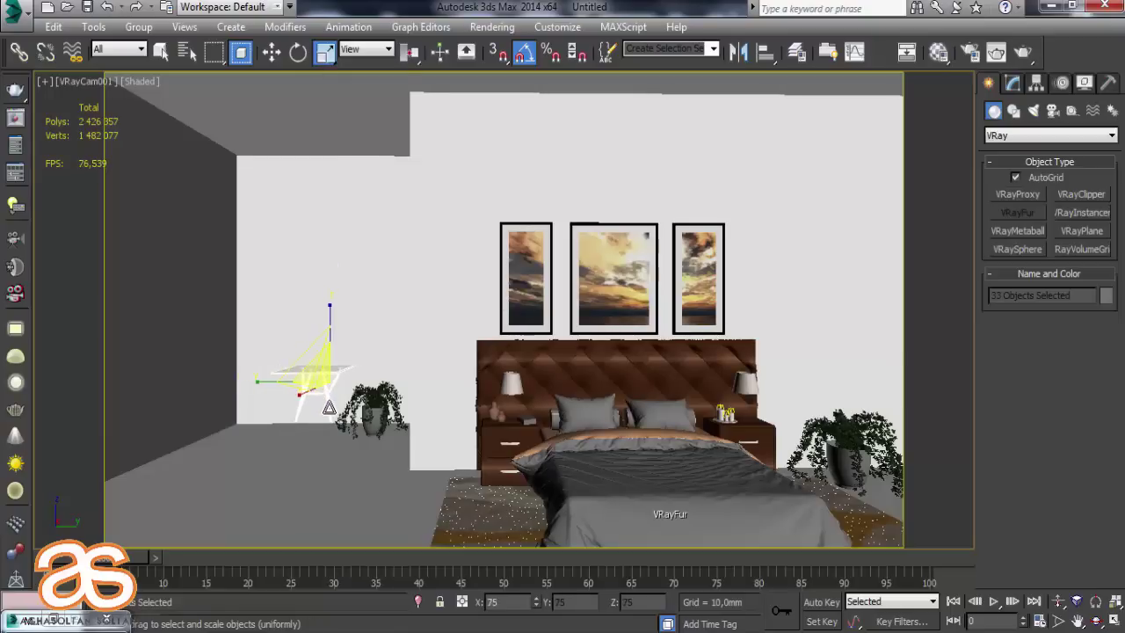
pyautogui.click(272, 52)
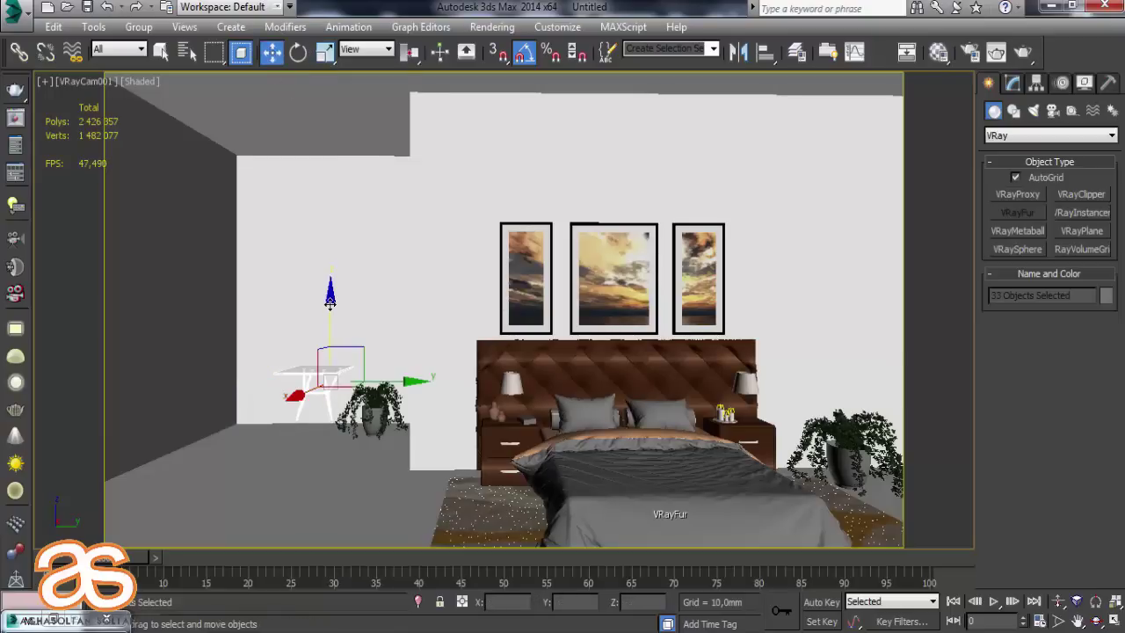
pyautogui.moveTo(330, 302); pyautogui.dragTo(331, 317)
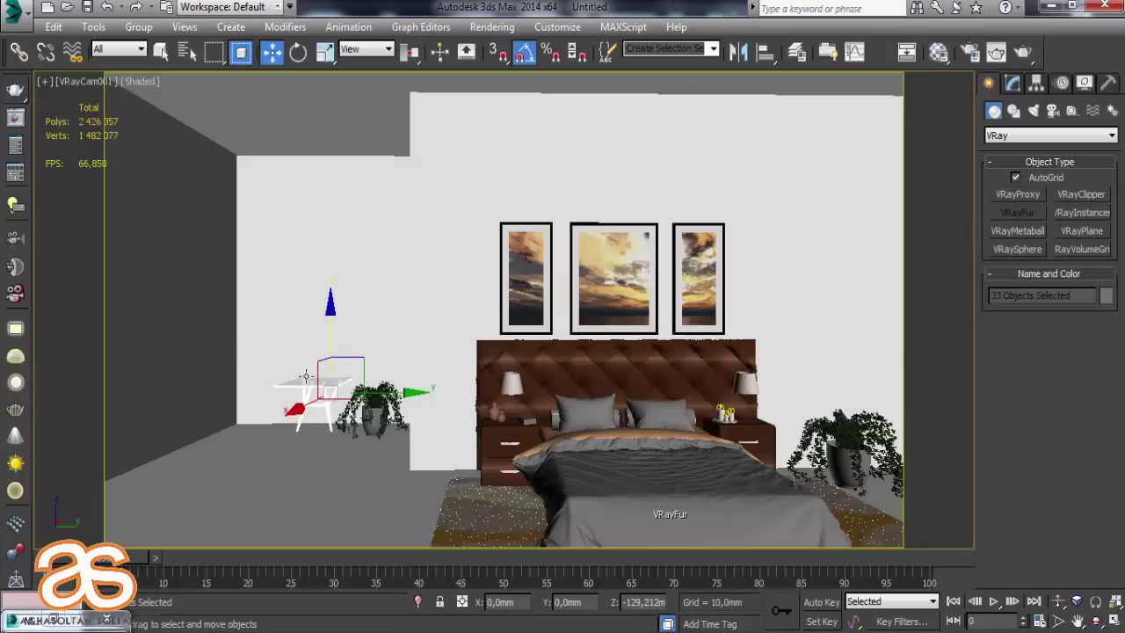
pyautogui.moveTo(306, 376); pyautogui.dragTo(258, 449)
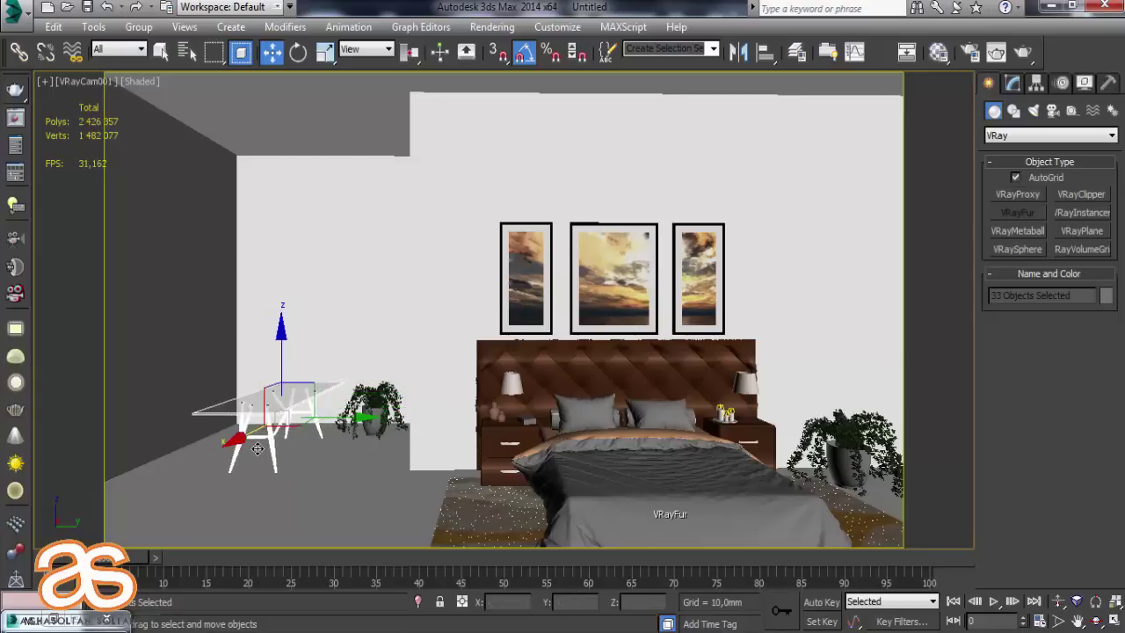
pyautogui.press('p')
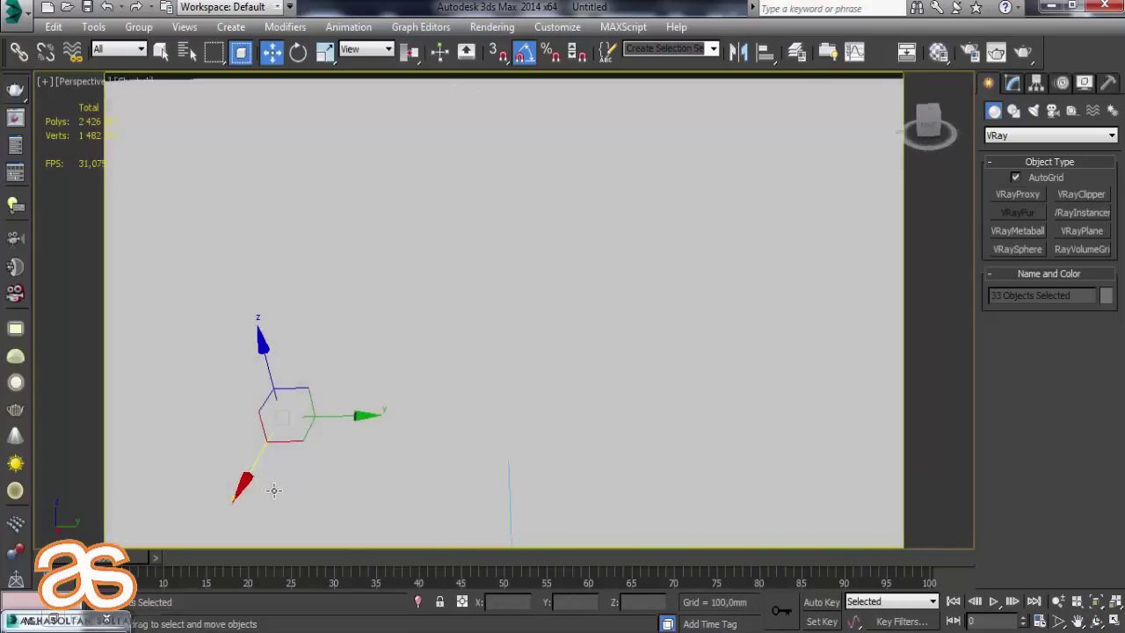
pyautogui.keyDown('alt'); pyautogui.moveTo(275, 437); pyautogui.dragTo(316, 352, button='middle'); pyautogui.keyUp('alt')
# Scale the merged glass table narrower and rotate it about 90 degrees around Z.
pyautogui.click(324, 52)
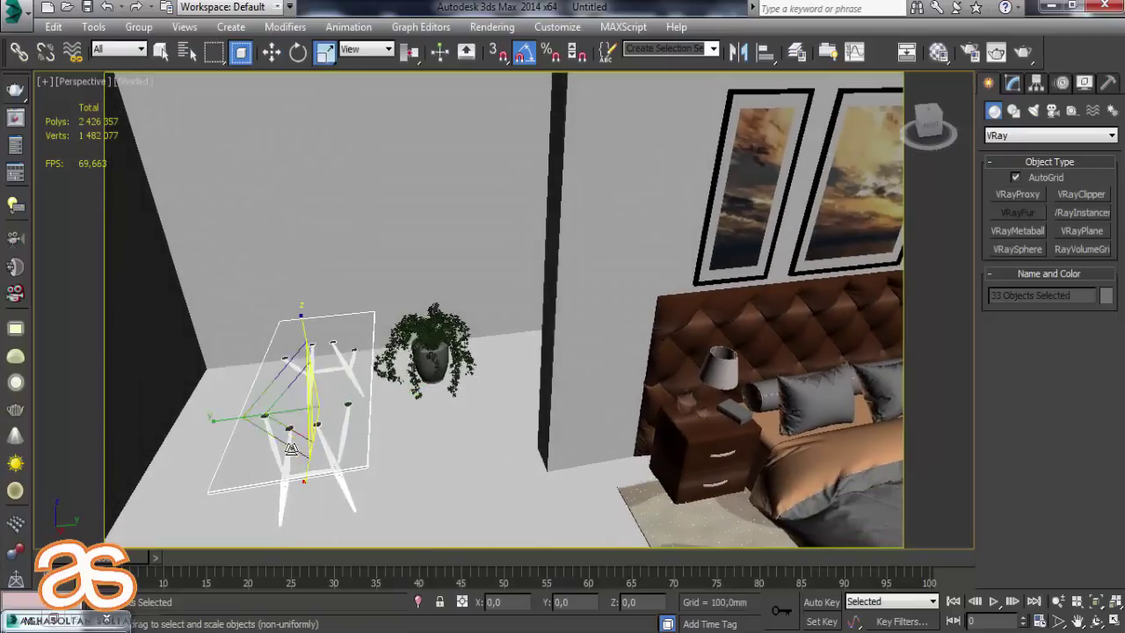
pyautogui.moveTo(308, 470); pyautogui.dragTo(314, 444)
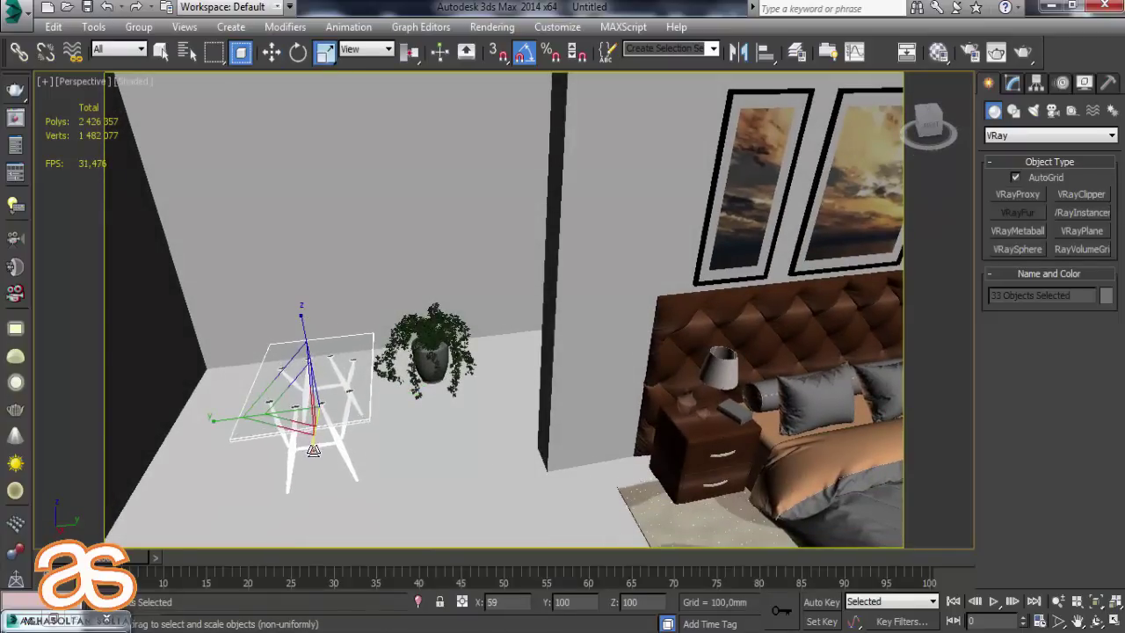
pyautogui.click(298, 52)
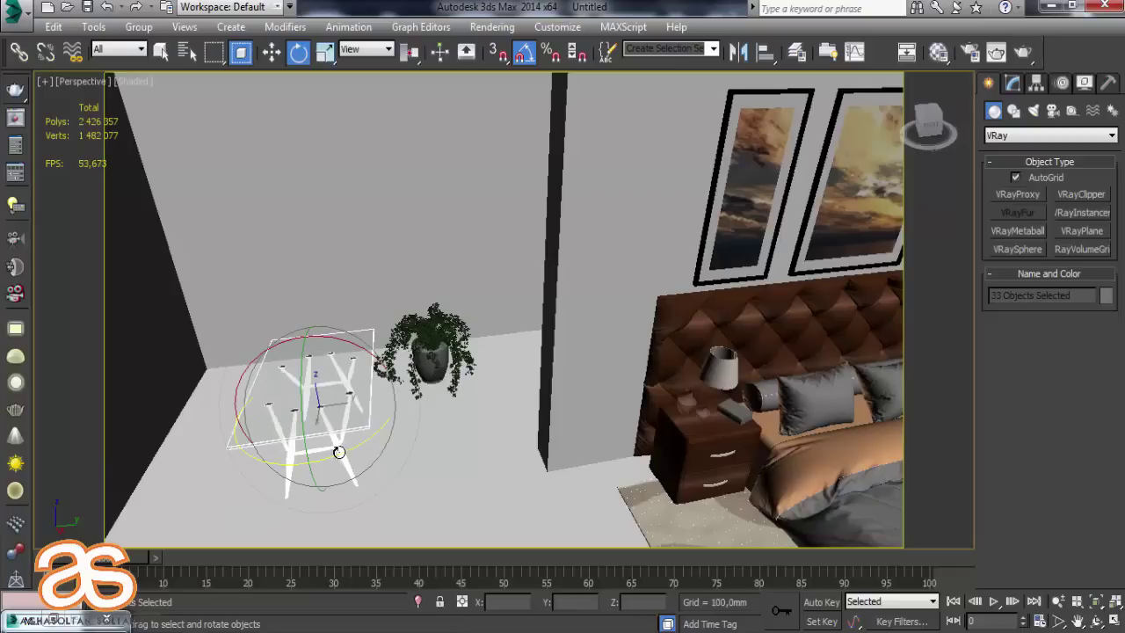
pyautogui.moveTo(338, 453); pyautogui.dragTo(405, 413)
pyautogui.moveTo(407, 410); pyautogui.dragTo(386, 352)
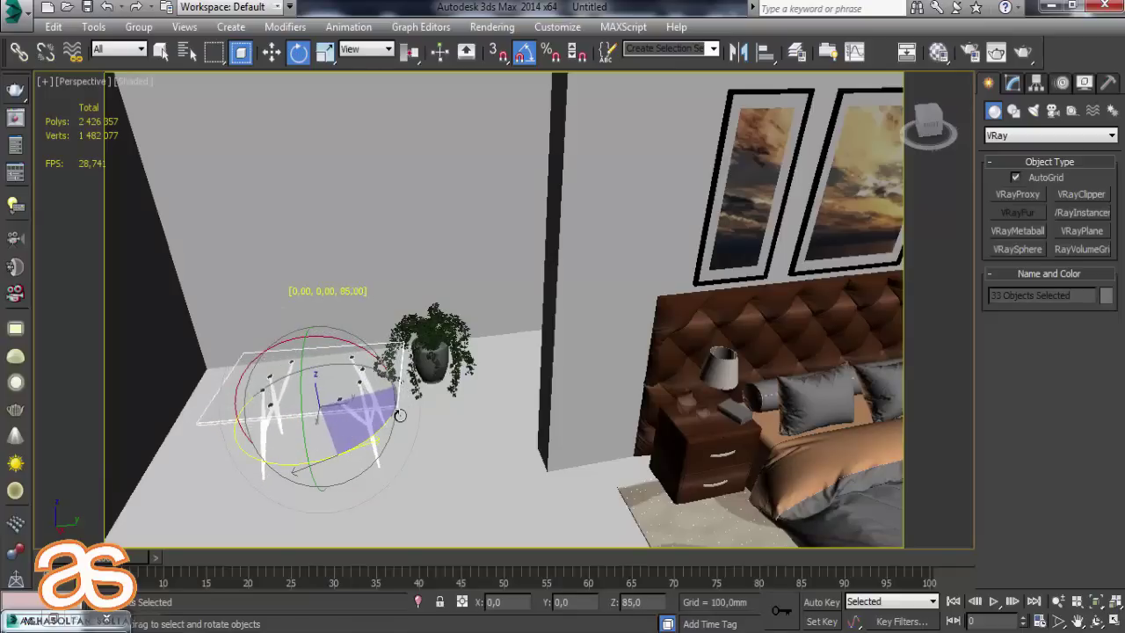
pyautogui.moveTo(387, 352)
pyautogui.keyDown('alt'); pyautogui.mouseDown(button='middle')
pyautogui.moveTo(393, 341)
pyautogui.moveTo(399, 359)
pyautogui.mouseUp(button='middle'); pyautogui.keyUp('alt')
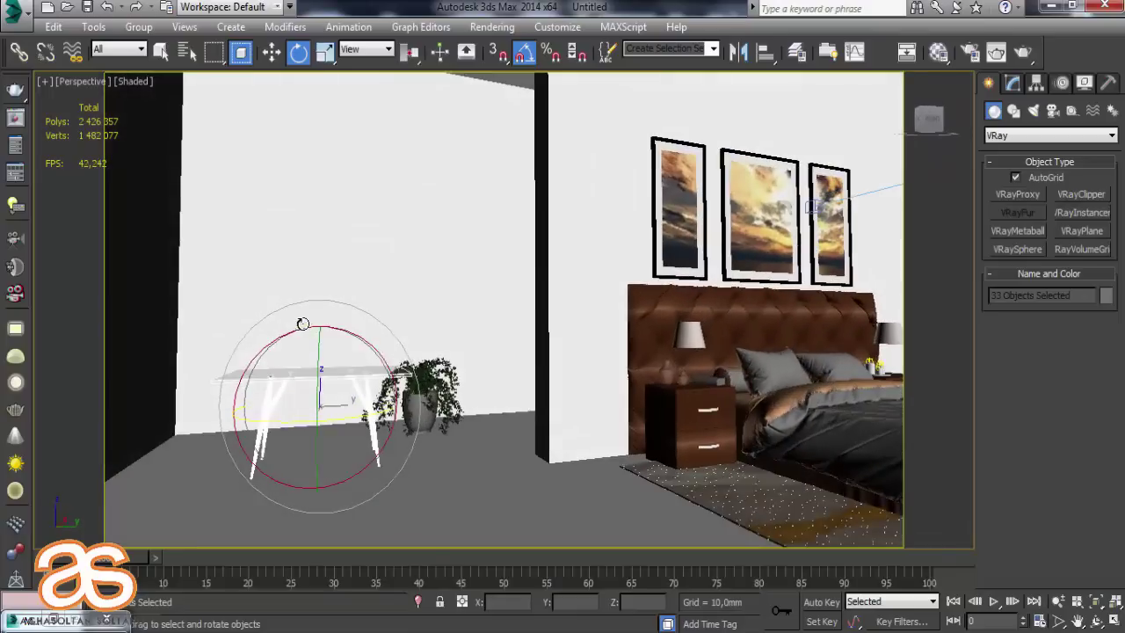
# Lower the table's height, drop it onto the floor beside the plant, and return to VRayCam001.
pyautogui.click(324, 52)
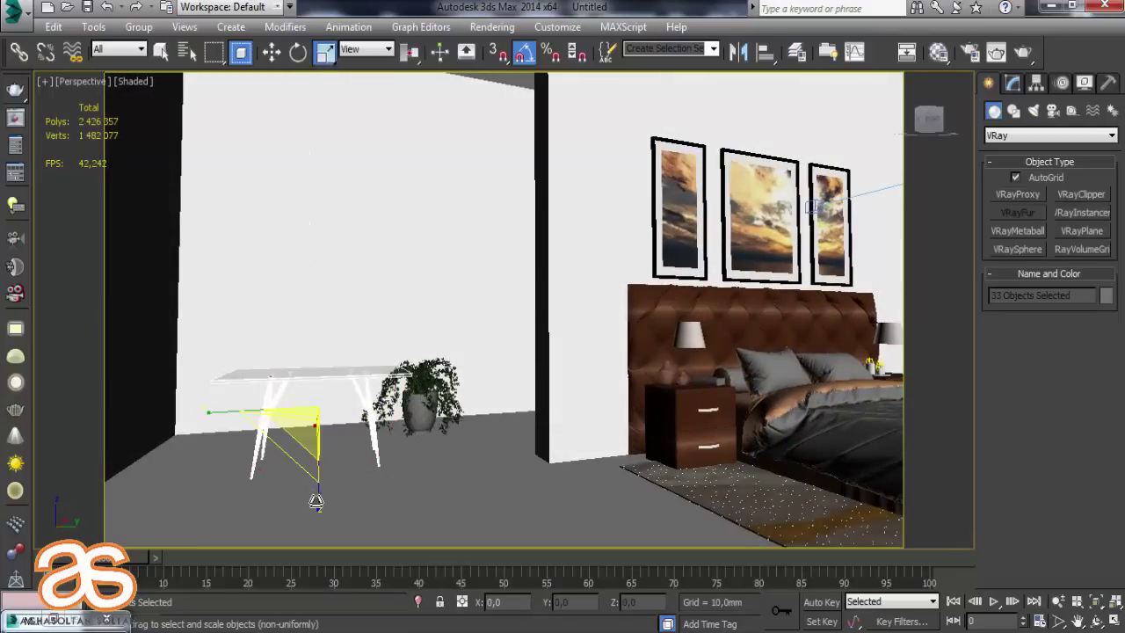
pyautogui.moveTo(316, 501); pyautogui.dragTo(318, 475)
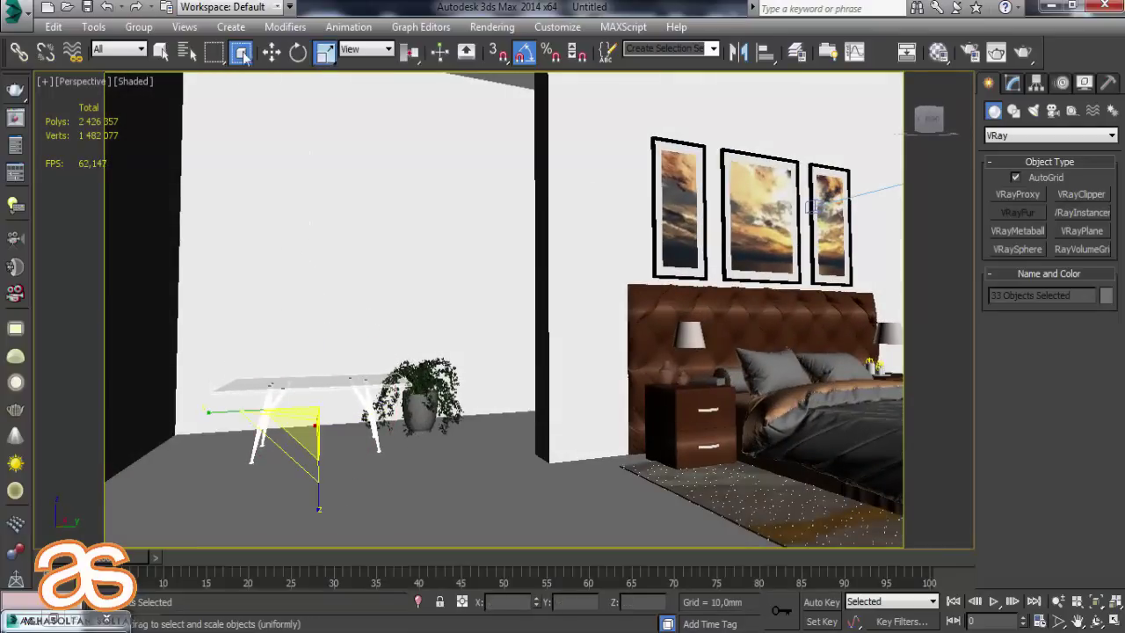
pyautogui.click(272, 52)
pyautogui.moveTo(321, 355); pyautogui.dragTo(321, 371)
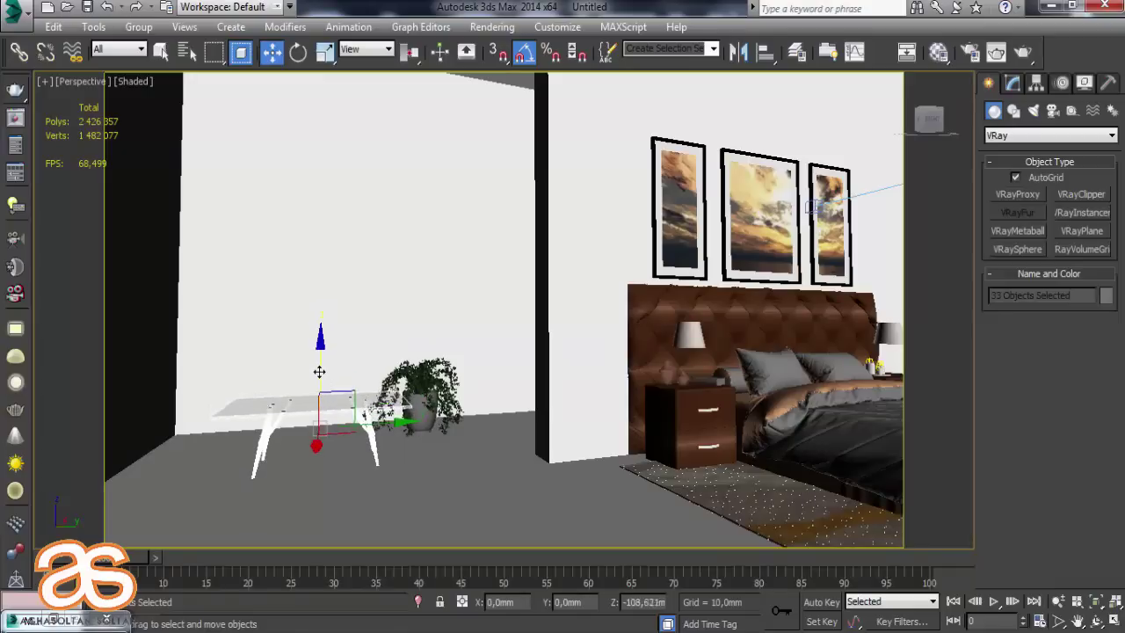
pyautogui.moveTo(321, 371)
pyautogui.keyDown('alt'); pyautogui.mouseDown(button='middle')
pyautogui.moveTo(270, 434)
pyautogui.moveTo(308, 415)
pyautogui.mouseUp(button='middle'); pyautogui.keyUp('alt')
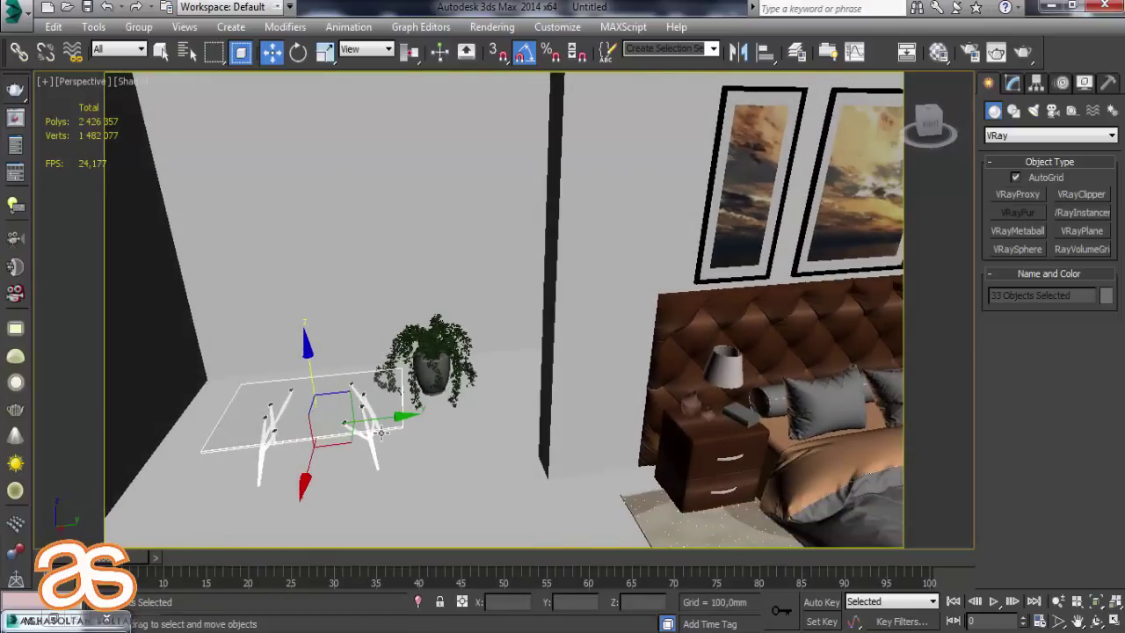
pyautogui.press('c')
pyautogui.click(387, 486)
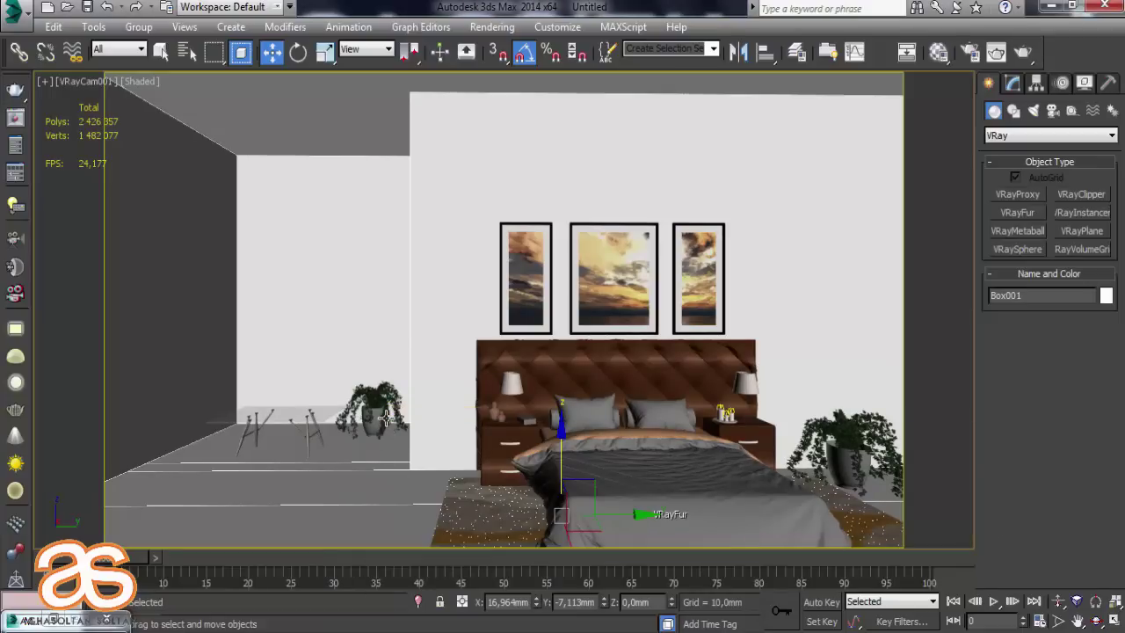
# Merge armchair01_export.max from Explorer into the bedroom scene.
pyautogui.press('p')
pyautogui.moveTo(444, 369)
pyautogui.keyDown('alt'); pyautogui.mouseDown(button='middle')
pyautogui.moveTo(437, 407)
pyautogui.moveTo(492, 414)
pyautogui.mouseUp(button='middle'); pyautogui.keyUp('alt')
pyautogui.scroll(5, 524, 370)
pyautogui.scroll(3, 528, 427)
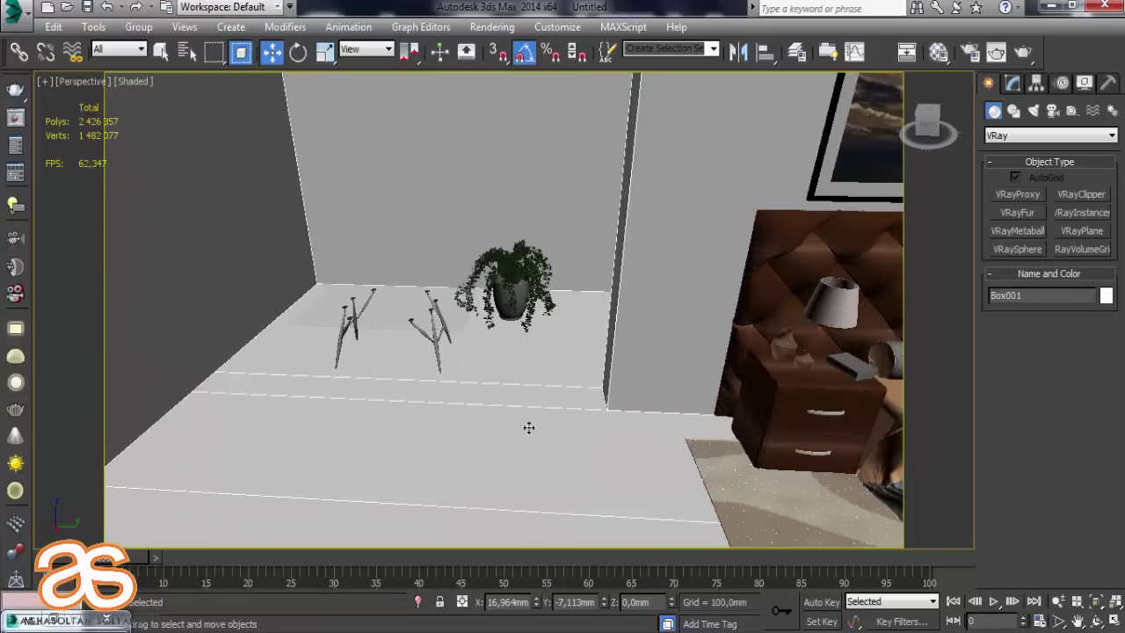
pyautogui.click(290, 528)
pyautogui.moveTo(312, 167); pyautogui.dragTo(861, 506)
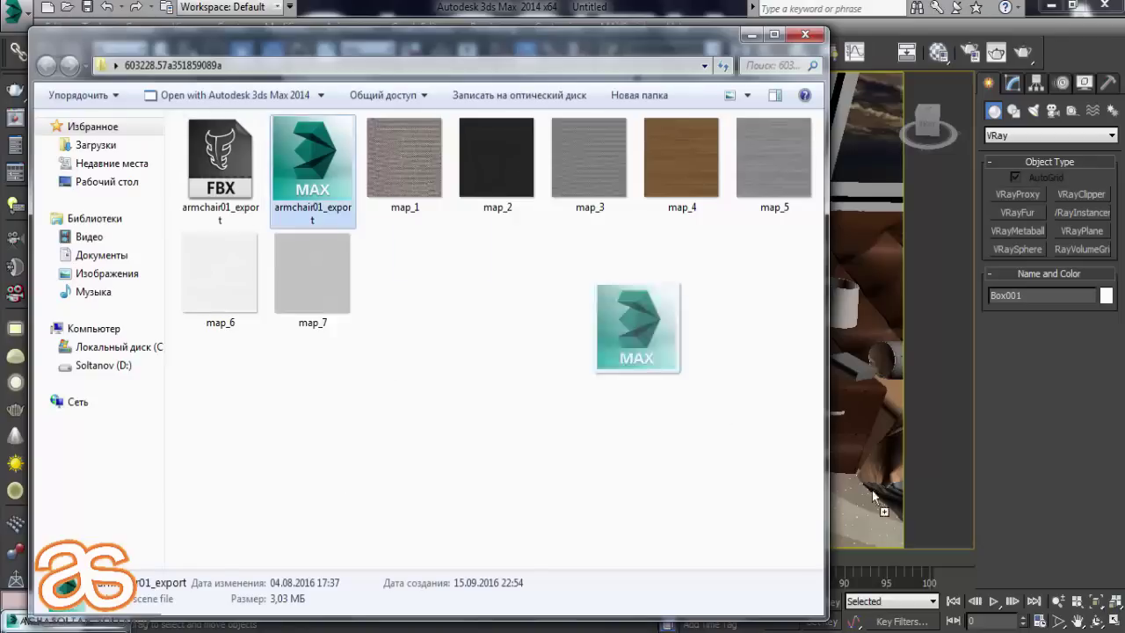
pyautogui.click(880, 534)
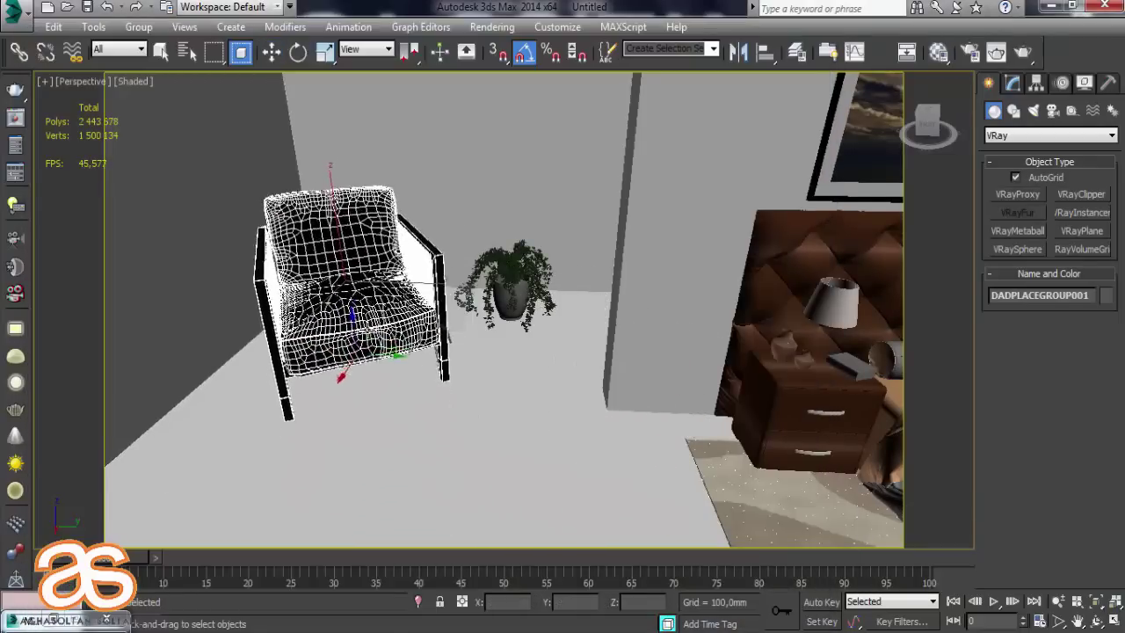
pyautogui.click(402, 453)
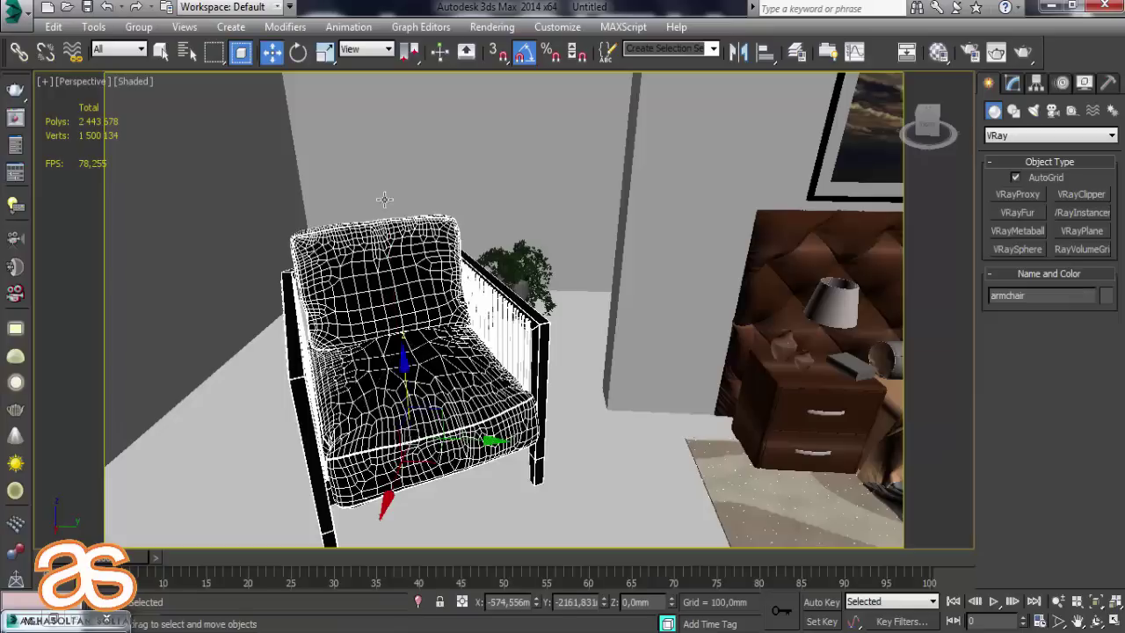
# Scale the armchair to 58%, rotate it, and move it toward the ivy plant.
pyautogui.click(326, 52)
pyautogui.moveTo(414, 444); pyautogui.dragTo(409, 484)
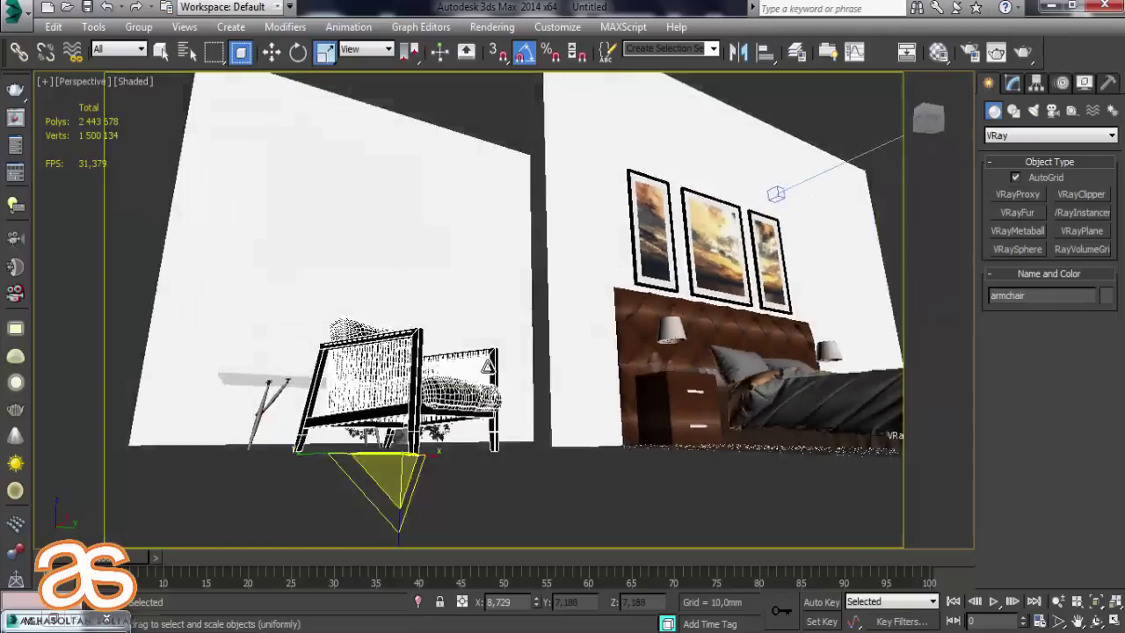
pyautogui.moveTo(409, 484)
pyautogui.keyDown('alt'); pyautogui.mouseDown(button='middle')
pyautogui.moveTo(490, 387)
pyautogui.moveTo(450, 413)
pyautogui.moveTo(404, 351)
pyautogui.mouseUp(button='middle'); pyautogui.keyUp('alt')
pyautogui.click(298, 52)
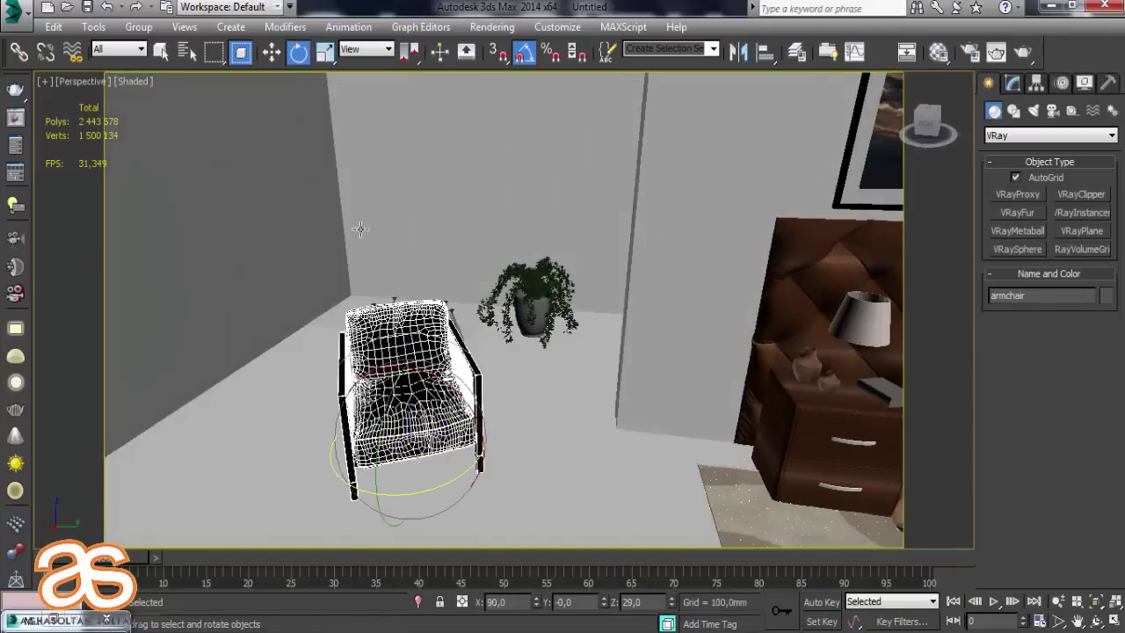
pyautogui.moveTo(414, 500)
pyautogui.mouseDown()
pyautogui.moveTo(484, 473)
pyautogui.moveTo(479, 482)
pyautogui.mouseUp()
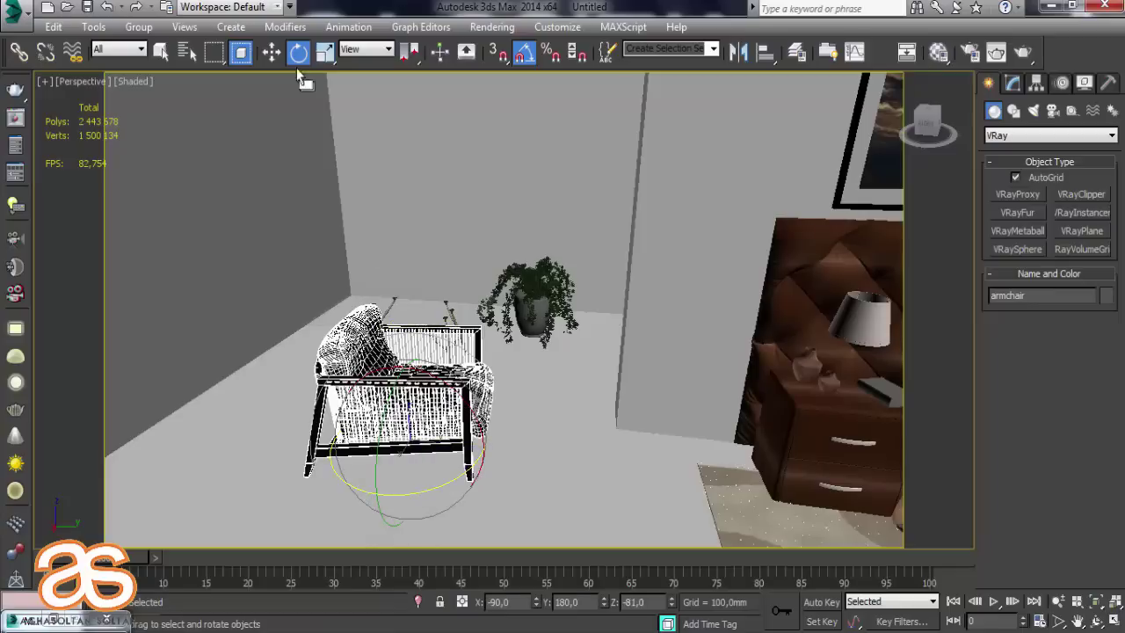
pyautogui.click(271, 51)
pyautogui.moveTo(386, 466); pyautogui.dragTo(439, 360)
pyautogui.moveTo(519, 331); pyautogui.dragTo(352, 200)
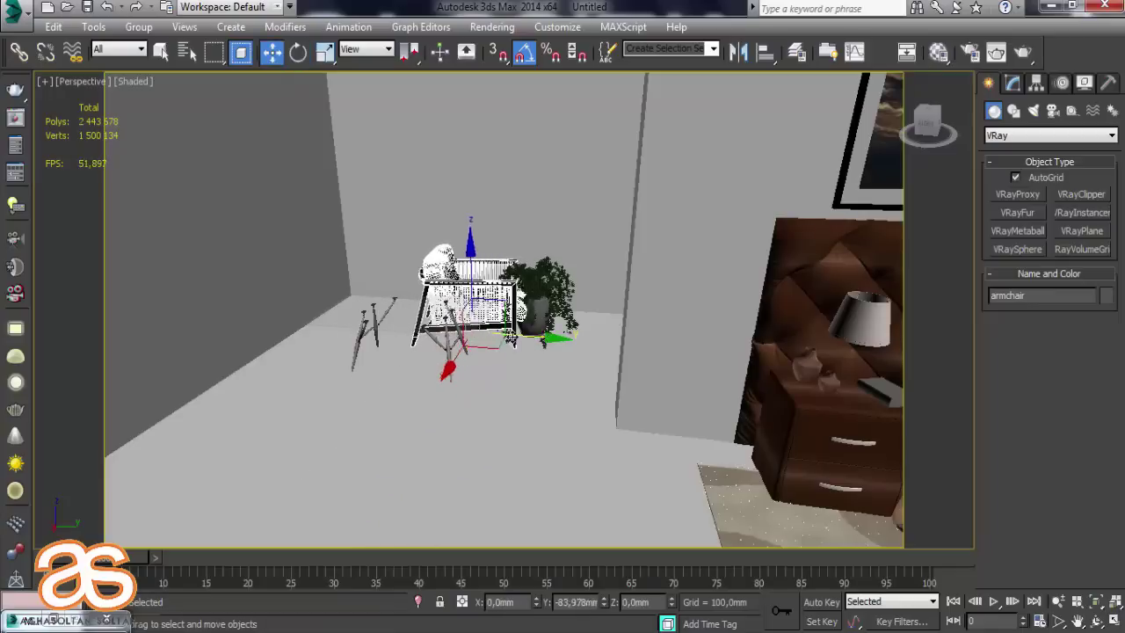
# Turn the armchair -40° about Z and slide it along X into place.
pyautogui.click(298, 51)
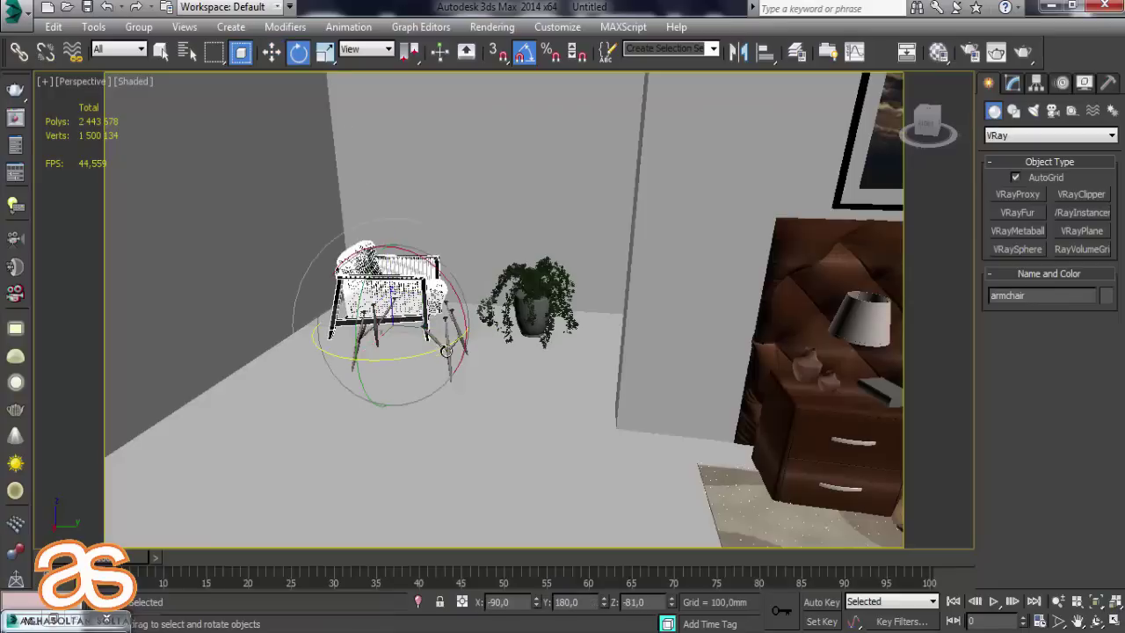
pyautogui.moveTo(428, 356); pyautogui.dragTo(391, 359)
pyautogui.keyDown('alt'); pyautogui.moveTo(391, 359); pyautogui.dragTo(530, 410, button='middle'); pyautogui.keyUp('alt')
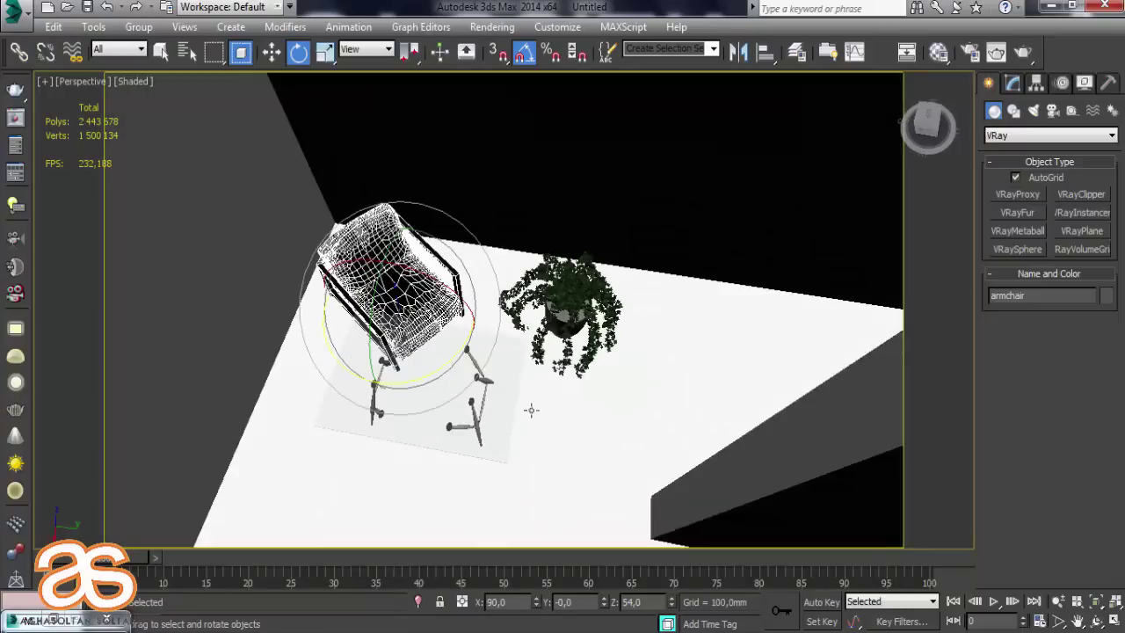
pyautogui.click(271, 52)
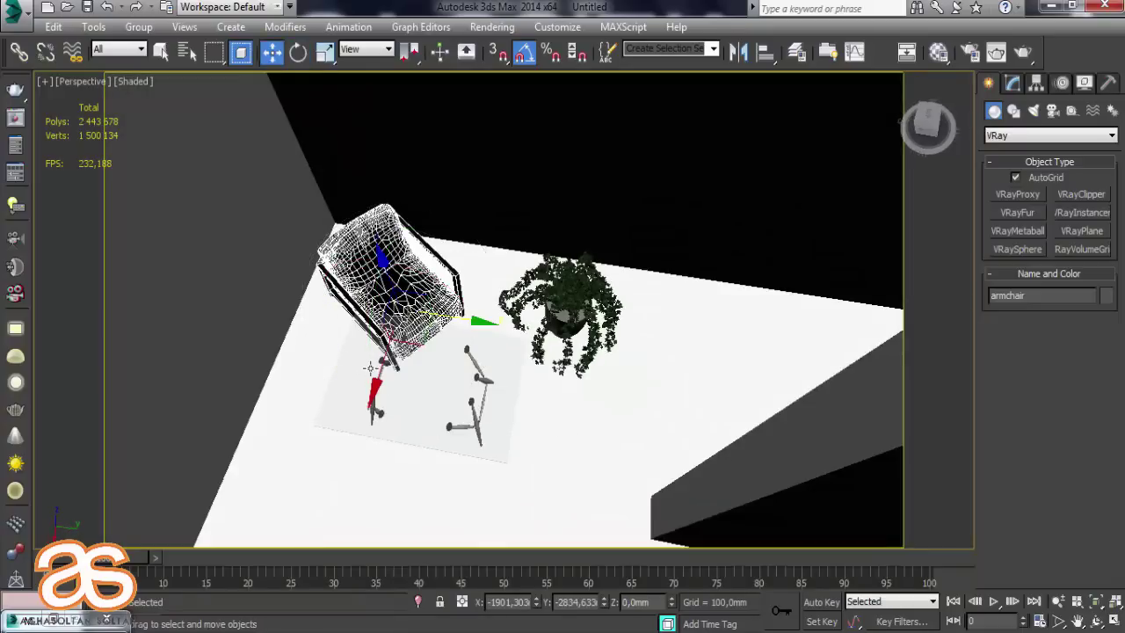
pyautogui.moveTo(383, 369); pyautogui.dragTo(378, 341)
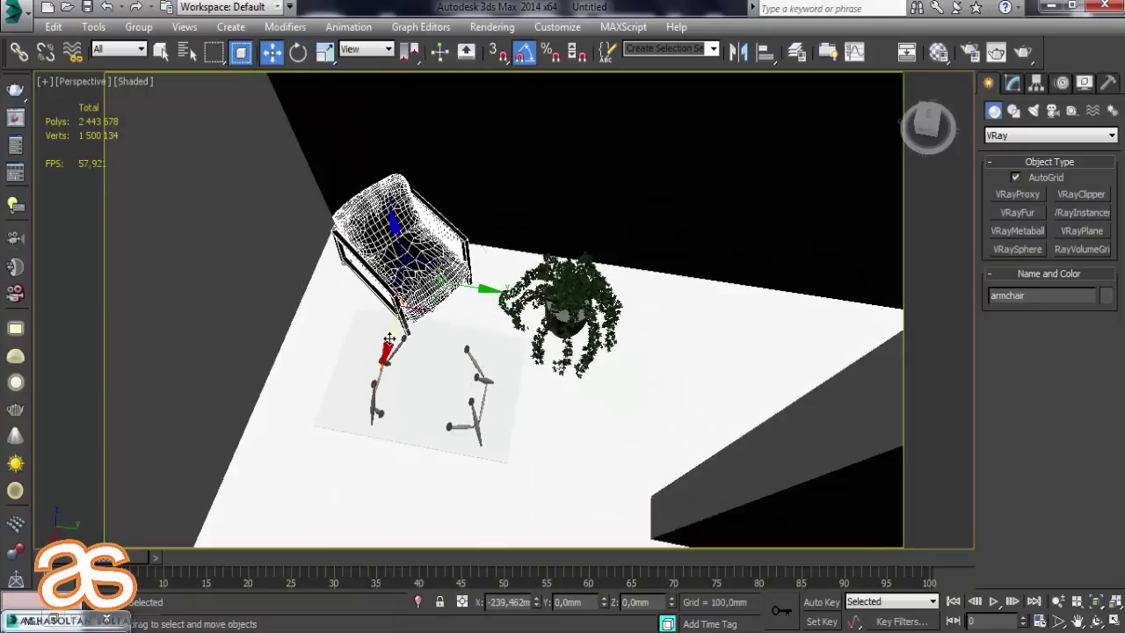
pyautogui.moveTo(378, 341)
pyautogui.keyDown('alt'); pyautogui.mouseDown(button='middle')
pyautogui.moveTo(380, 307)
pyautogui.moveTo(447, 239)
pyautogui.moveTo(413, 316)
pyautogui.moveTo(401, 312)
pyautogui.mouseUp(button='middle'); pyautogui.keyUp('alt')
pyautogui.click(537, 244)
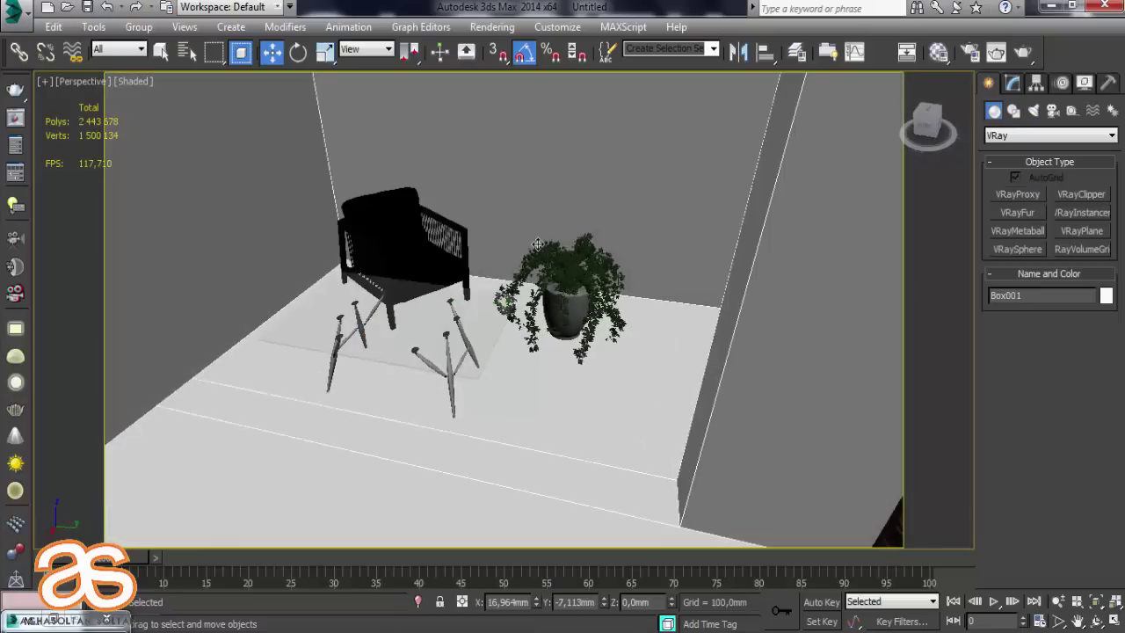
pyautogui.click(448, 258)
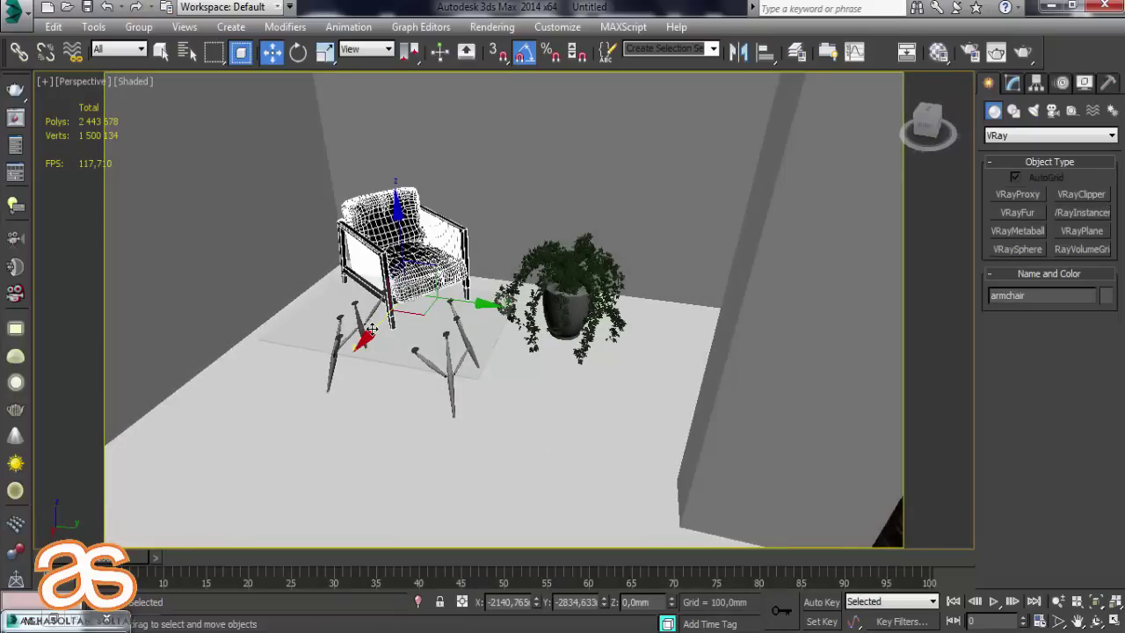
# Shift-clone the armchair, mirror the copy on X, and adjust its Y position.
pyautogui.moveTo(372, 329)
pyautogui.keyDown('shift'); pyautogui.mouseDown()
pyautogui.moveTo(302, 401)
pyautogui.moveTo(243, 494)
pyautogui.mouseUp(); pyautogui.keyUp('shift')
pyautogui.click(554, 396)
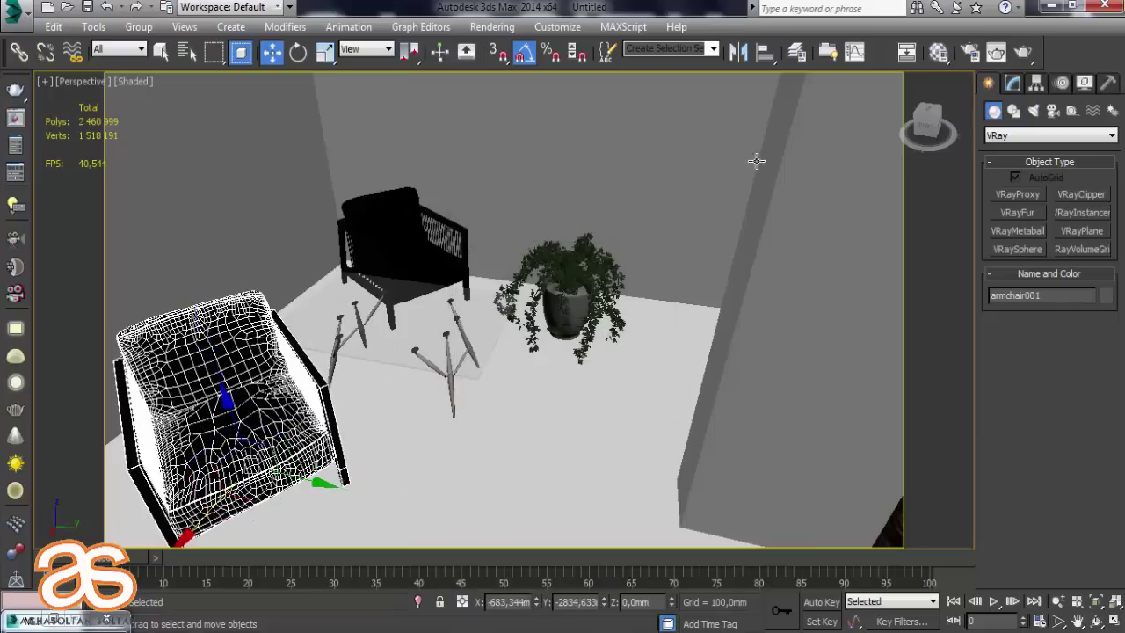
pyautogui.click(741, 54)
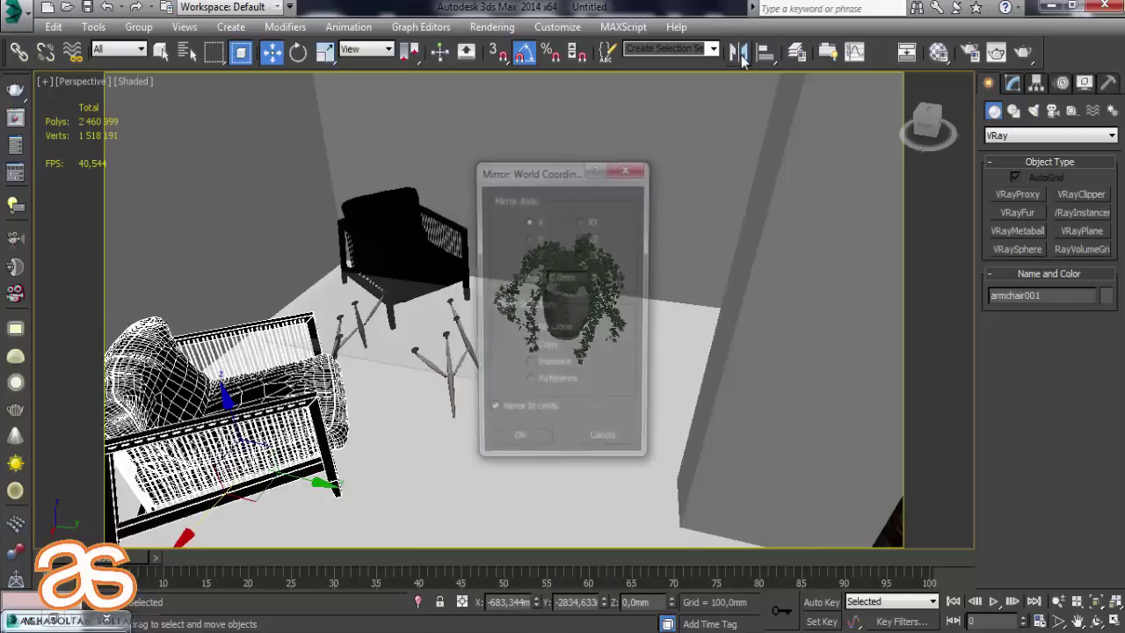
pyautogui.click(513, 445)
pyautogui.moveTo(422, 401)
pyautogui.keyDown('alt'); pyautogui.mouseDown(button='middle')
pyautogui.moveTo(469, 340)
pyautogui.moveTo(434, 407)
pyautogui.moveTo(466, 460)
pyautogui.moveTo(419, 515)
pyautogui.moveTo(412, 475)
pyautogui.moveTo(423, 431)
pyautogui.moveTo(375, 525)
pyautogui.mouseUp(button='middle'); pyautogui.keyUp('alt')
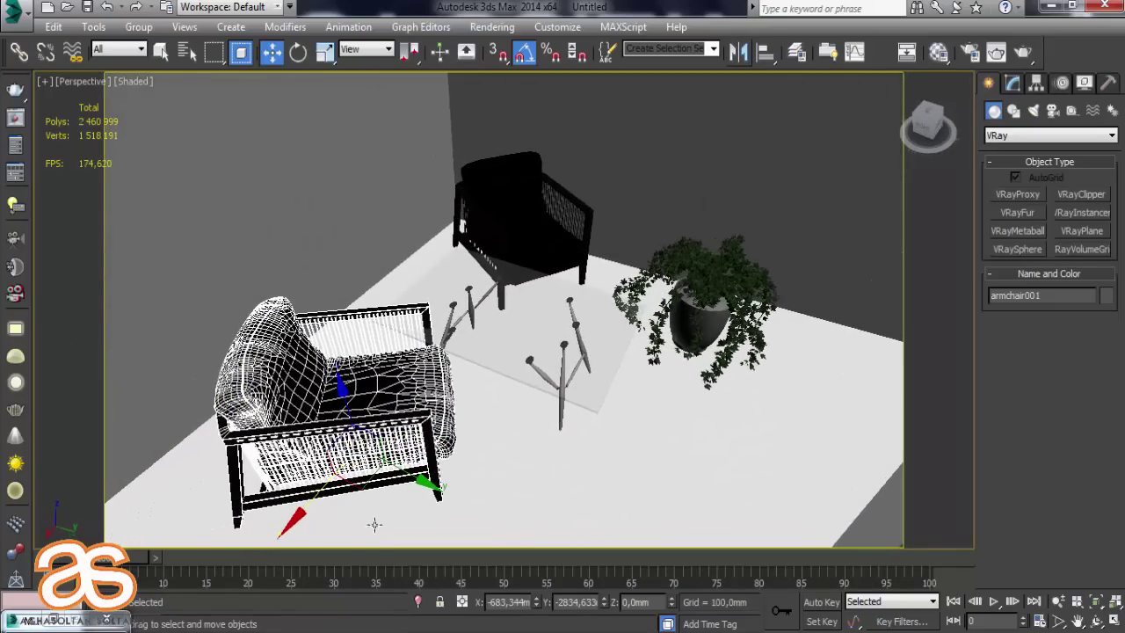
pyautogui.moveTo(418, 479); pyautogui.dragTo(355, 452)
pyautogui.moveTo(276, 510)
pyautogui.keyDown('alt'); pyautogui.mouseDown(button='middle')
pyautogui.moveTo(332, 469)
pyautogui.moveTo(339, 439)
pyautogui.mouseUp(button='middle'); pyautogui.keyUp('alt')
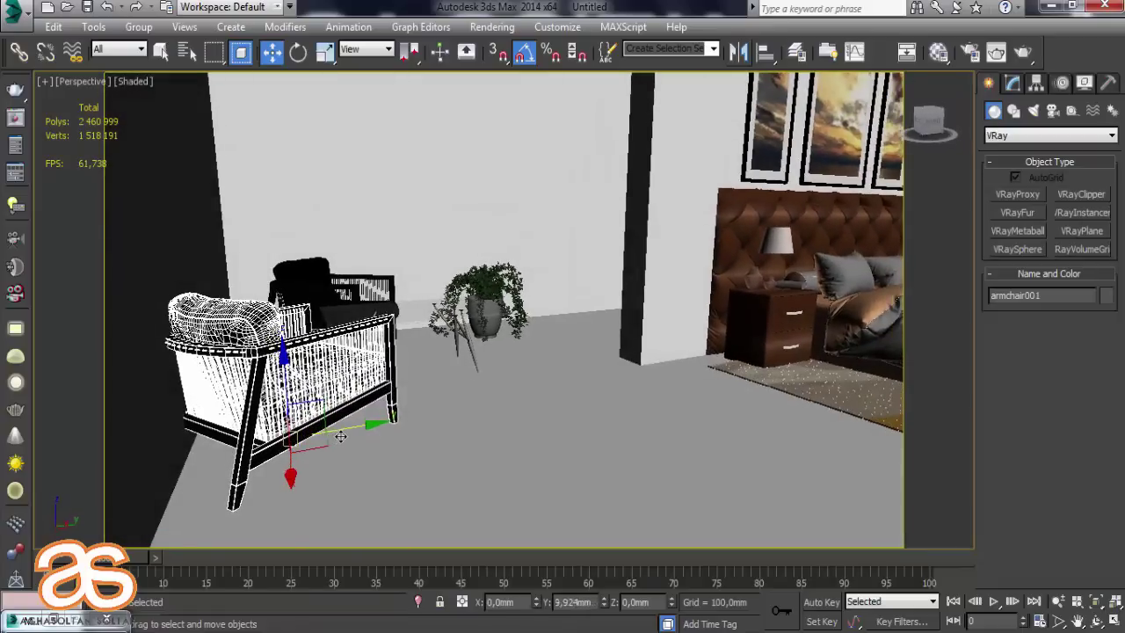
pyautogui.moveTo(339, 439)
pyautogui.mouseDown()
pyautogui.moveTo(363, 437)
pyautogui.moveTo(339, 462)
pyautogui.mouseUp()
pyautogui.click(421, 476)
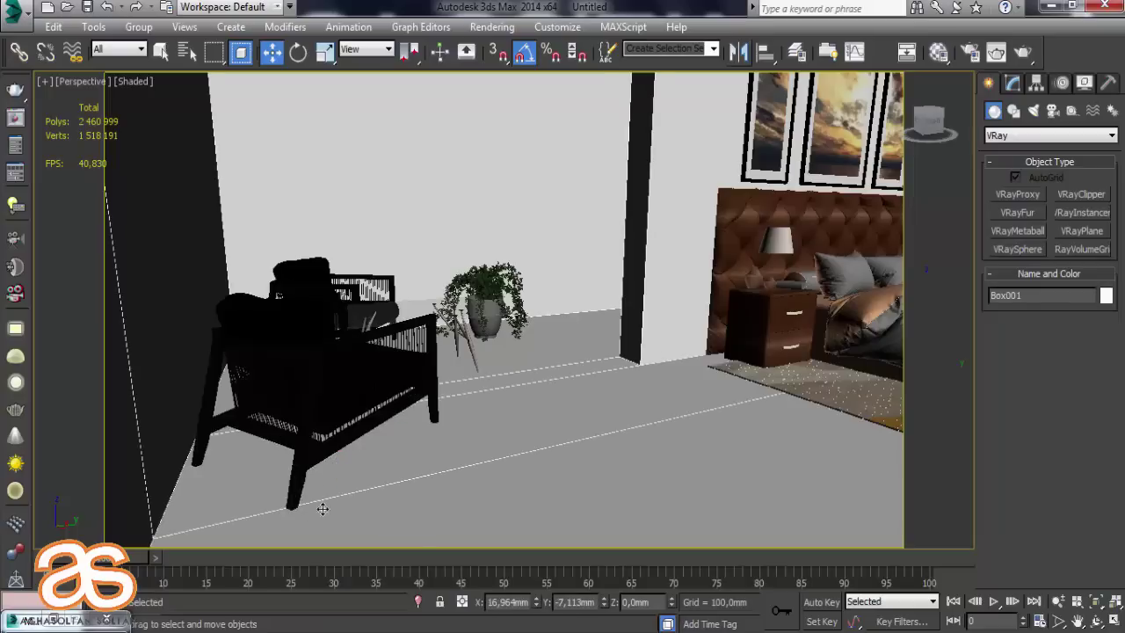
# Pick the armchair material into the Material Editor and lighten armchair_string's diffuse to light grey.
pyautogui.click(938, 52)
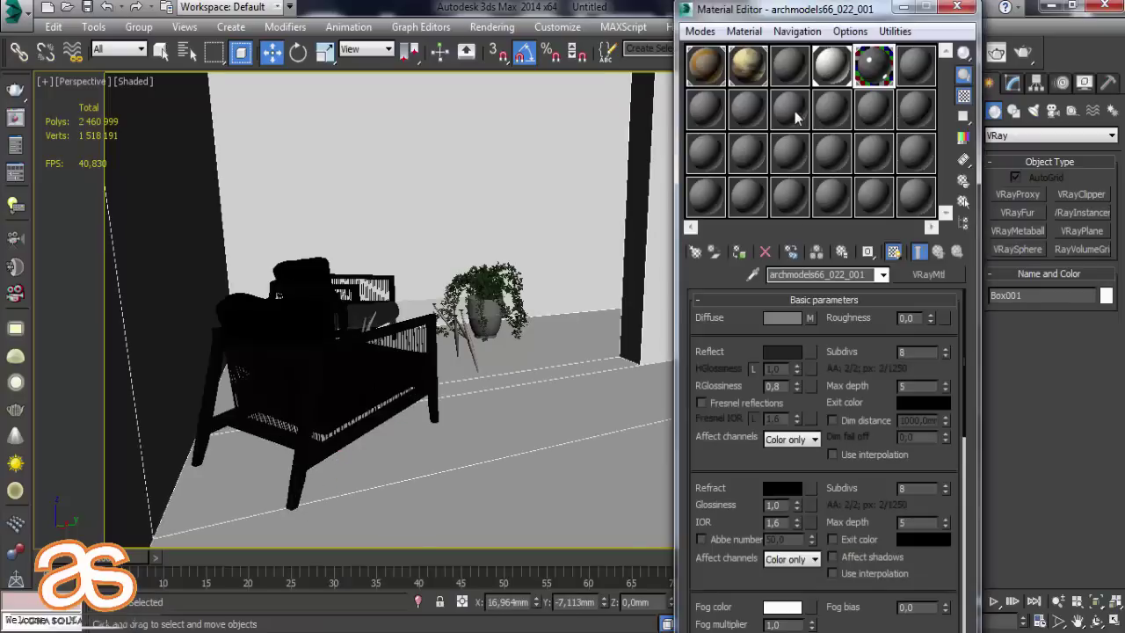
pyautogui.click(912, 76)
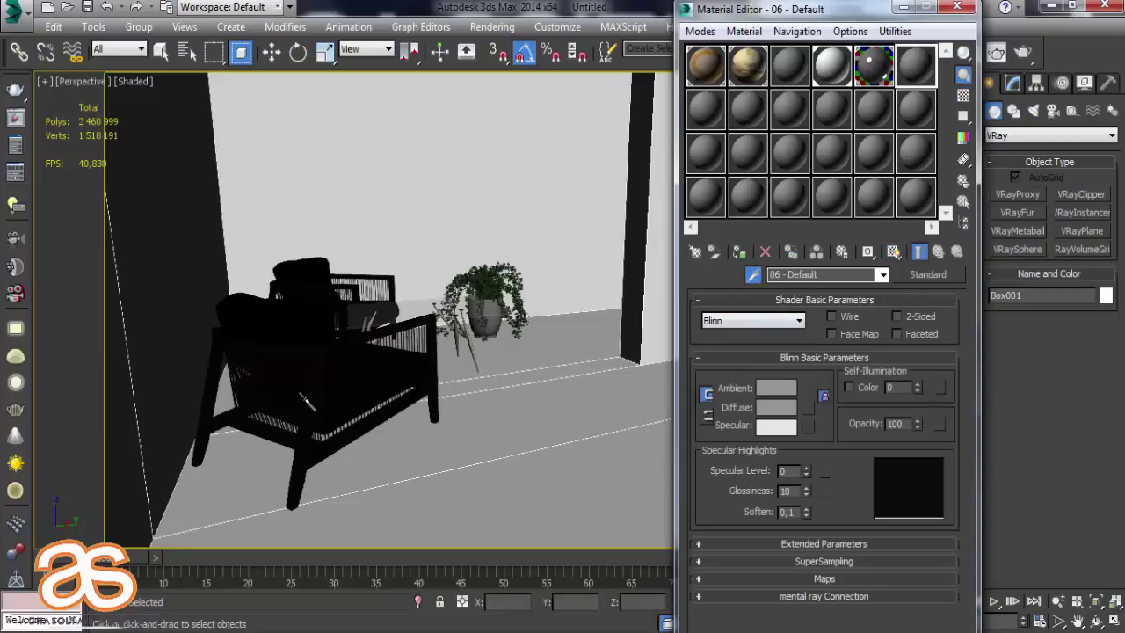
pyautogui.click(315, 380)
pyautogui.click(830, 436)
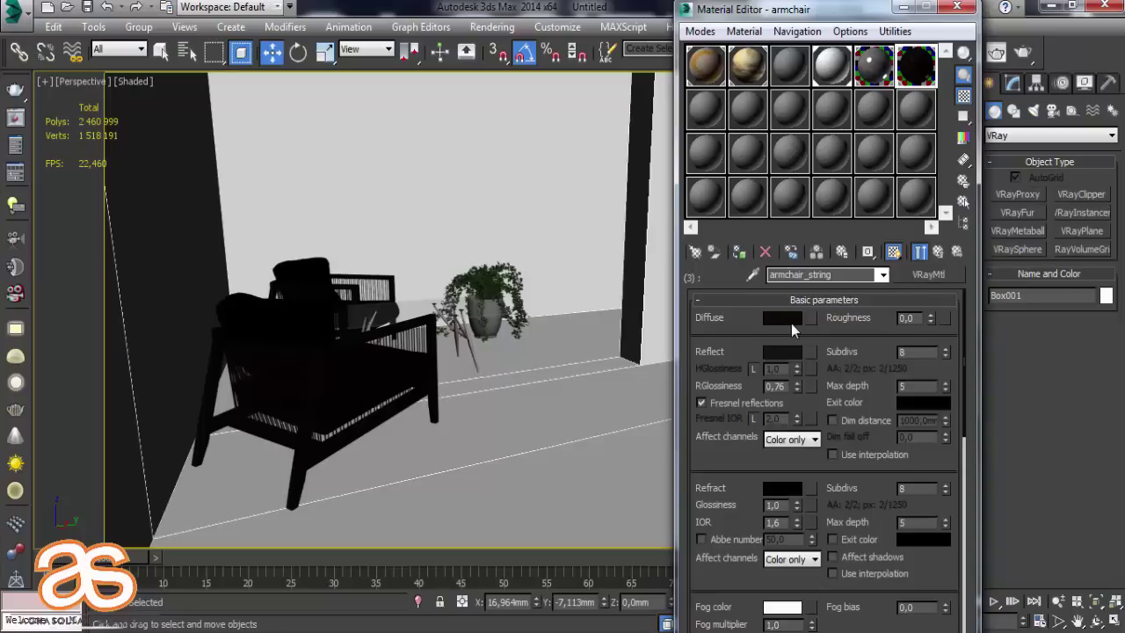
pyautogui.click(791, 323)
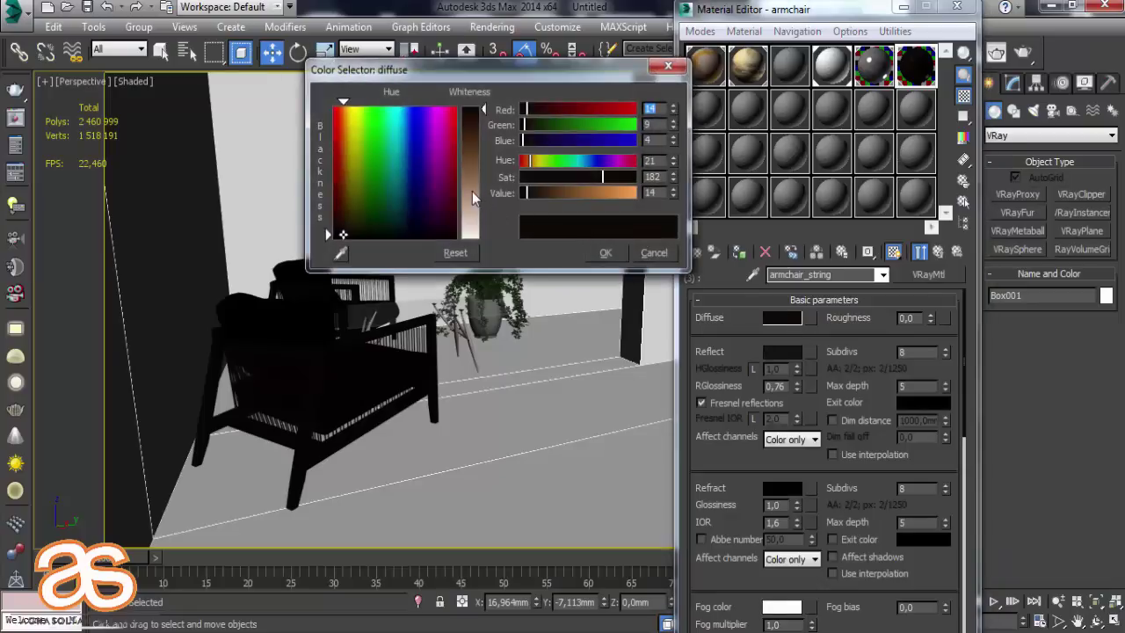
pyautogui.moveTo(472, 198); pyautogui.dragTo(480, 223)
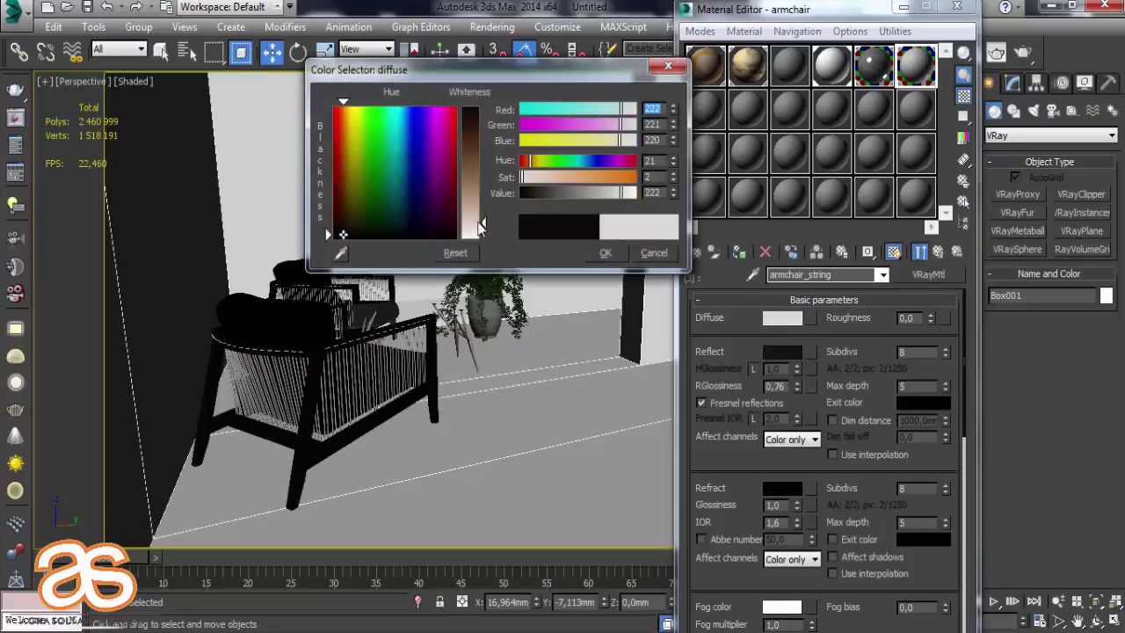
pyautogui.click(606, 253)
pyautogui.keyDown('alt'); pyautogui.moveTo(422, 290); pyautogui.dragTo(444, 268, button='middle'); pyautogui.keyUp('alt')
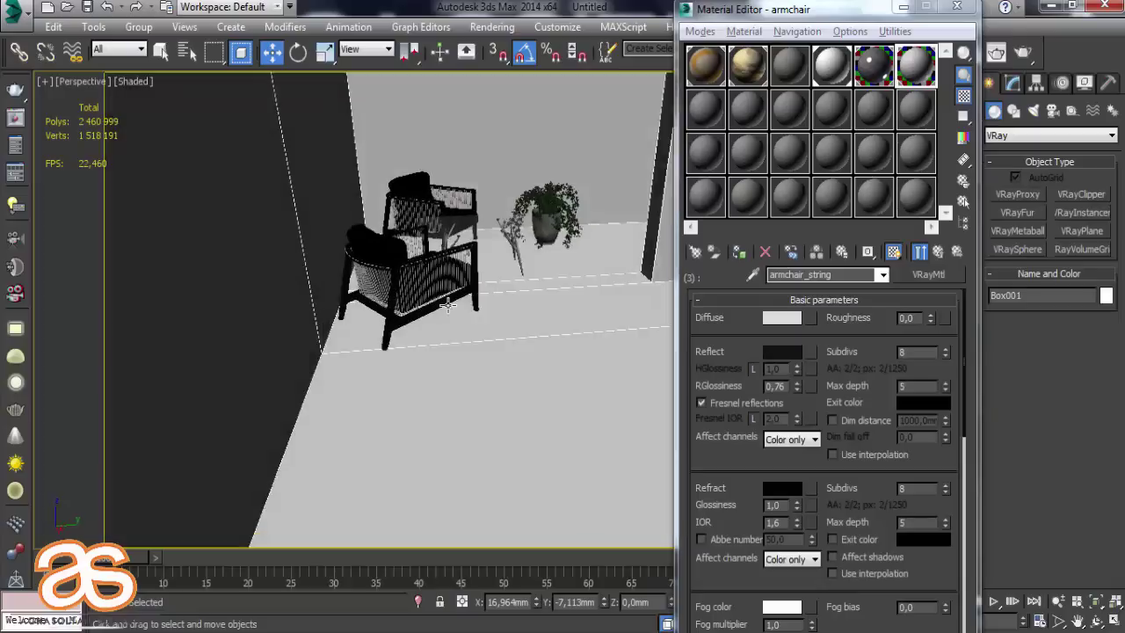
pyautogui.click(445, 266)
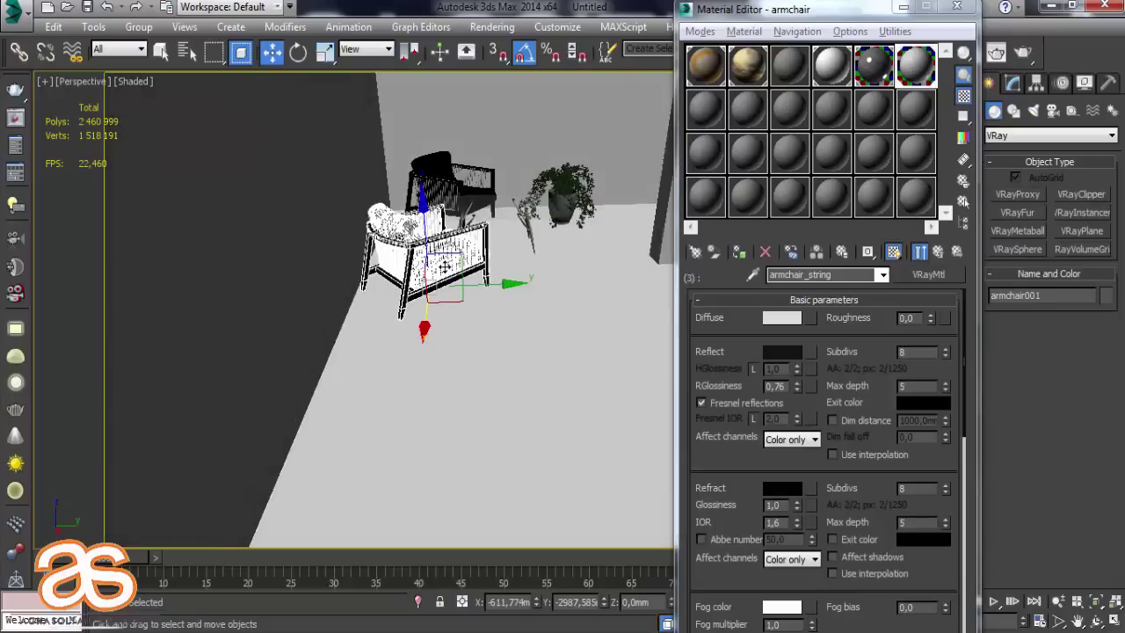
pyautogui.scroll(5, 387, 216)
pyautogui.keyDown('alt'); pyautogui.moveTo(531, 303); pyautogui.dragTo(424, 394, button='middle'); pyautogui.keyUp('alt')
pyautogui.click(502, 498)
pyautogui.moveTo(502, 498)
pyautogui.keyDown('alt'); pyautogui.mouseDown(button='middle')
pyautogui.moveTo(428, 432)
pyautogui.moveTo(453, 447)
pyautogui.moveTo(413, 465)
pyautogui.moveTo(408, 440)
pyautogui.mouseUp(button='middle'); pyautogui.keyUp('alt')
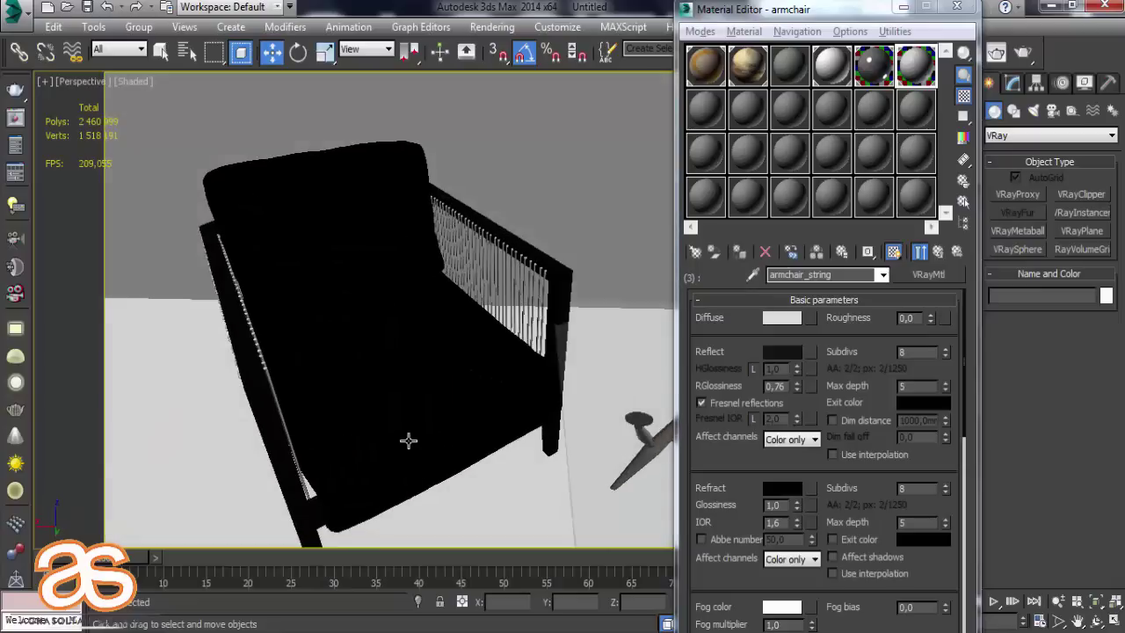
# Open the diffuse texture map of the armchair_wood sub-material.
pyautogui.click(938, 252)
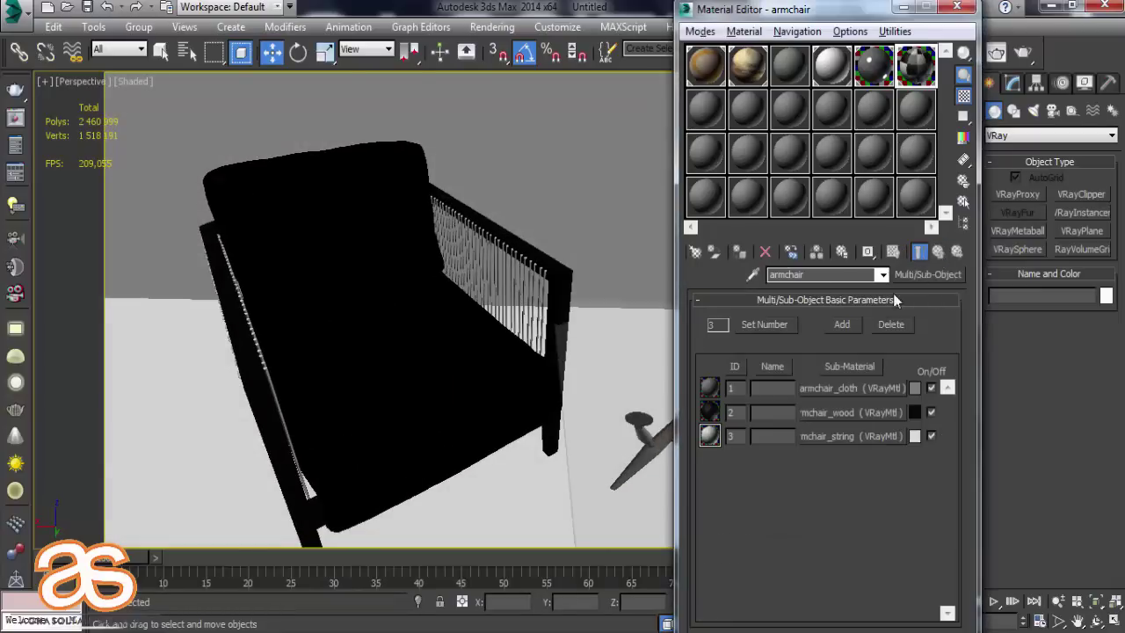
pyautogui.click(840, 413)
pyautogui.scroll(-5, 801, 371)
pyautogui.scroll(1, 698, 550)
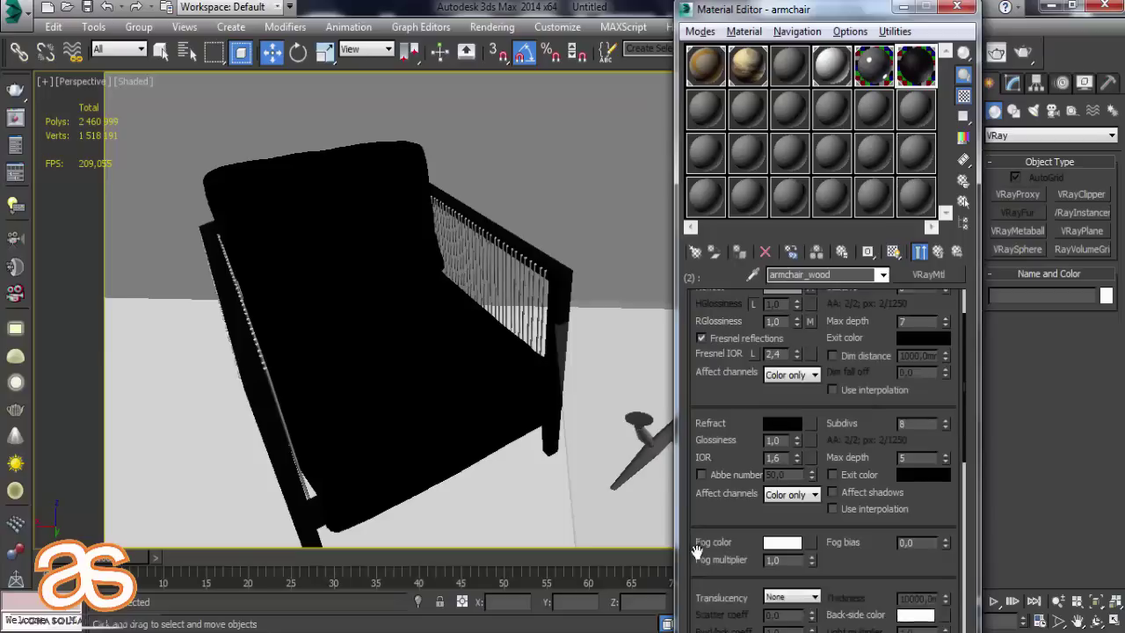
pyautogui.scroll(2, 697, 551)
pyautogui.click(810, 318)
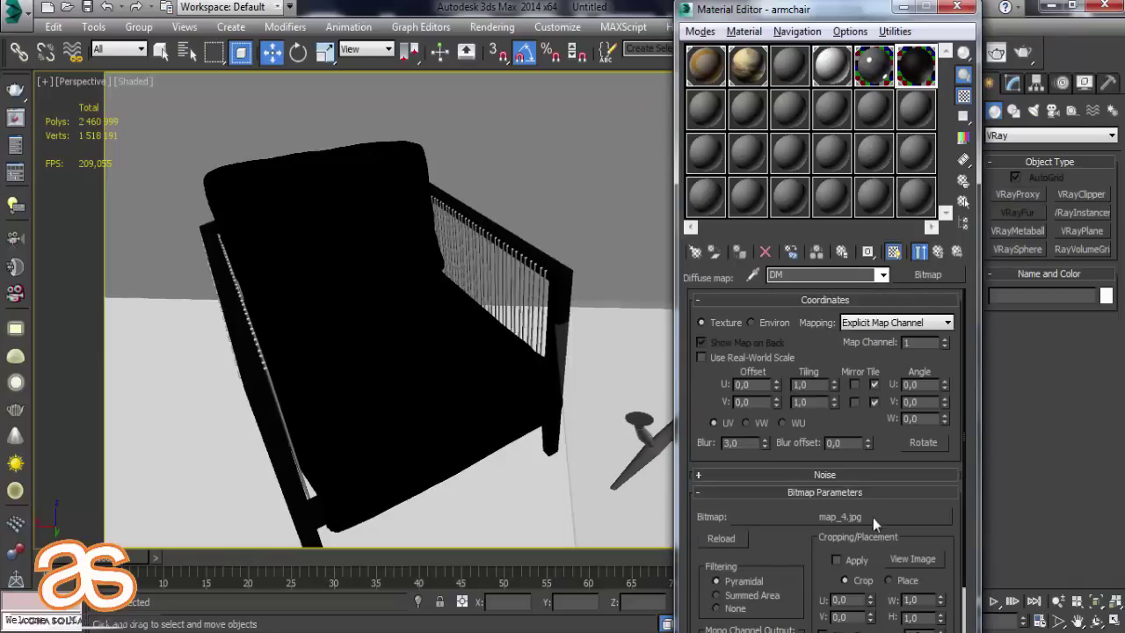
# Relink the wood diffuse bitmap to map_4.jpg in Desktop\603228.57a351859089a.
pyautogui.click(879, 520)
pyautogui.click(229, 181)
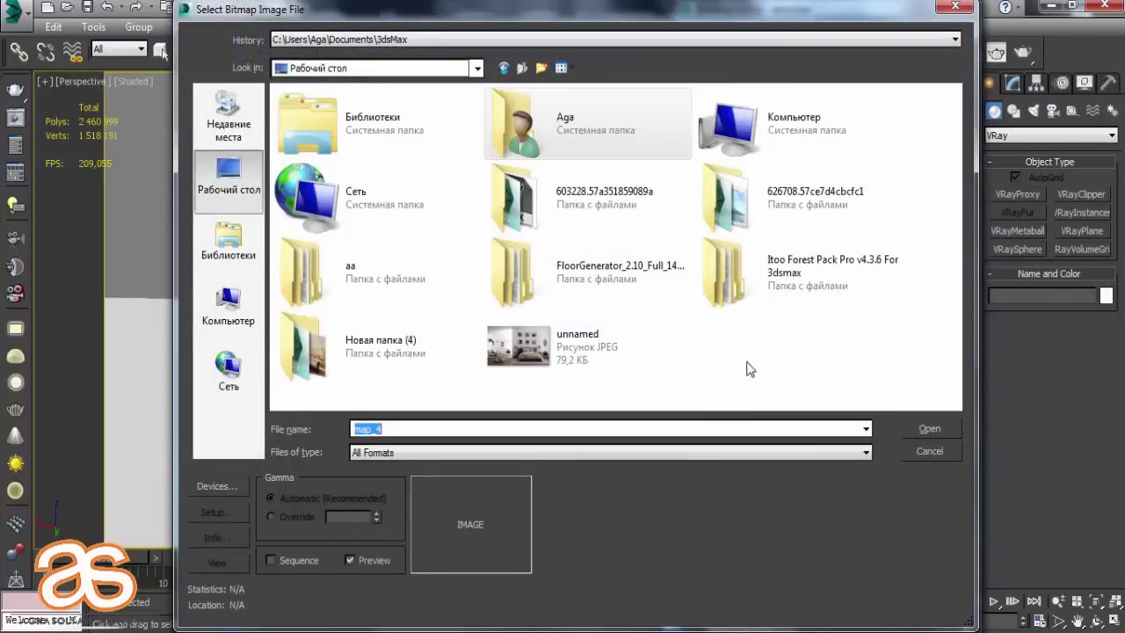
pyautogui.doubleClick(747, 211)
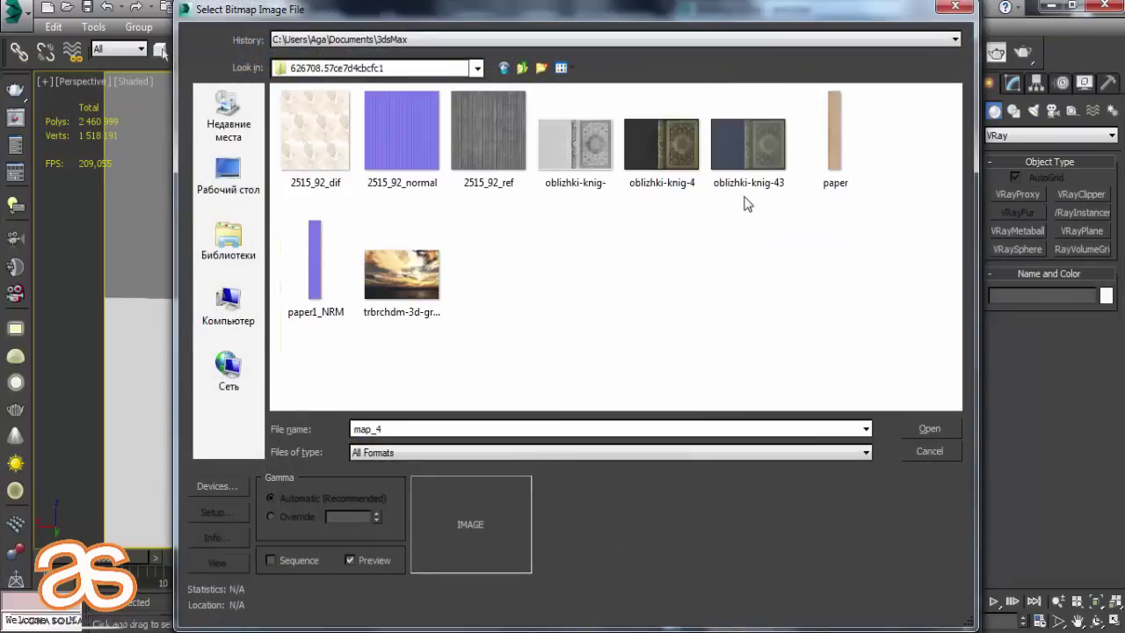
pyautogui.click(522, 70)
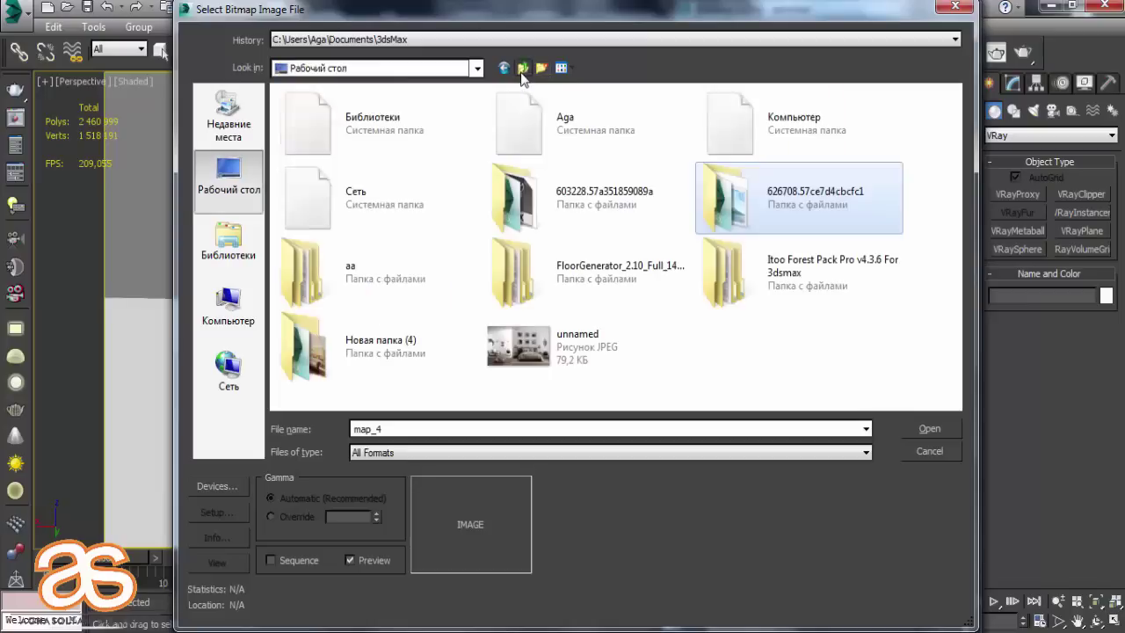
pyautogui.doubleClick(573, 207)
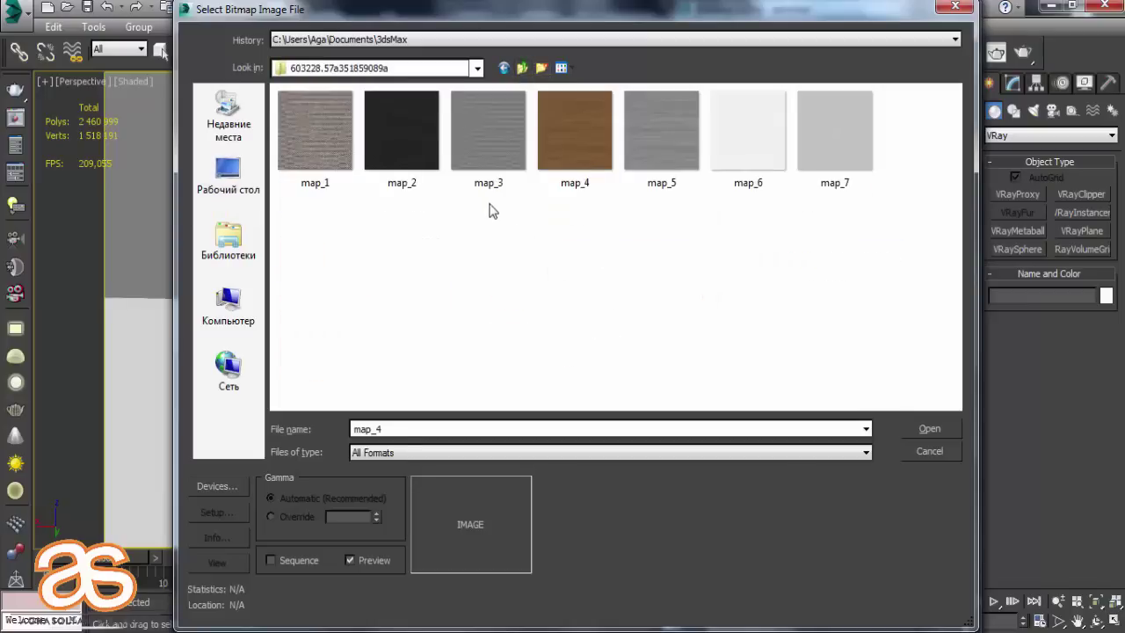
pyautogui.doubleClick(581, 149)
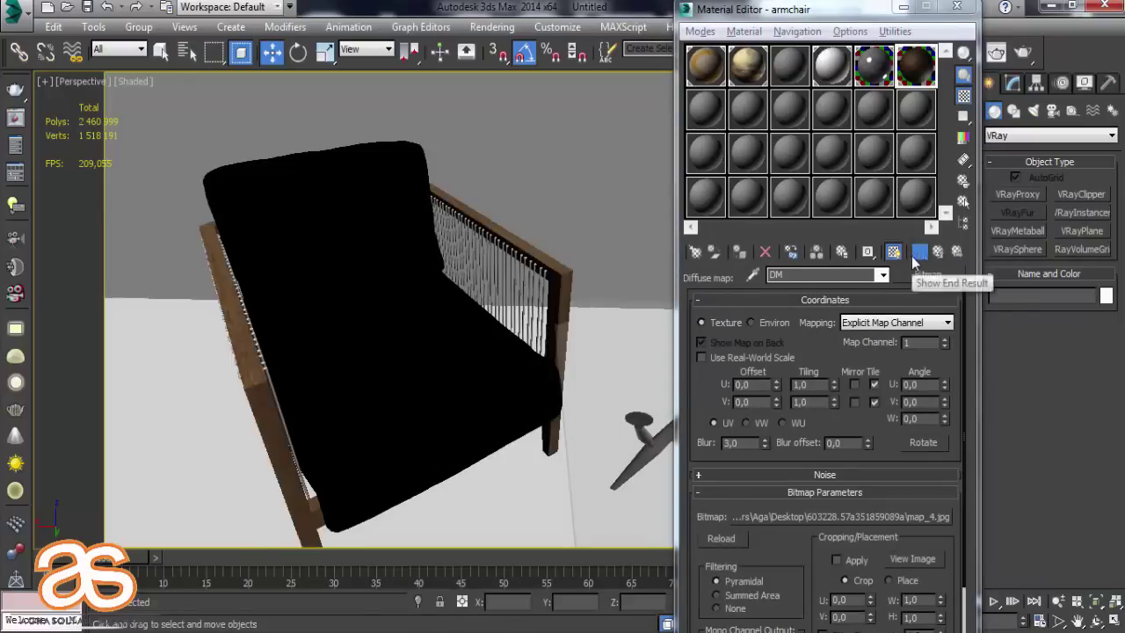
pyautogui.click(936, 252)
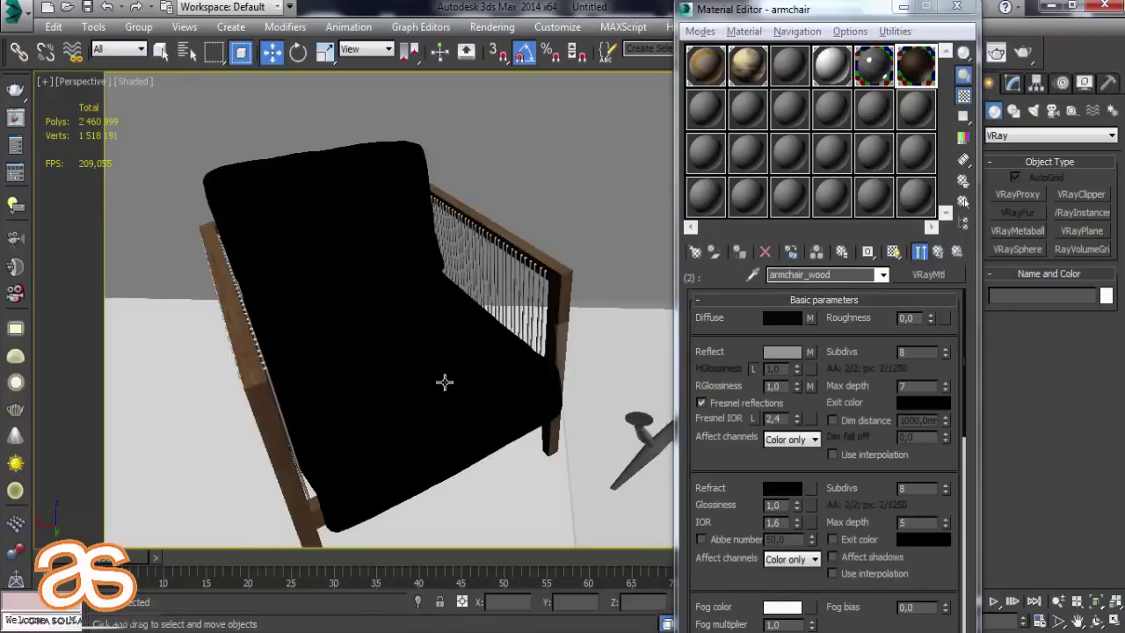
pyautogui.keyDown('alt'); pyautogui.moveTo(445, 381); pyautogui.dragTo(455, 356, button='middle'); pyautogui.keyUp('alt')
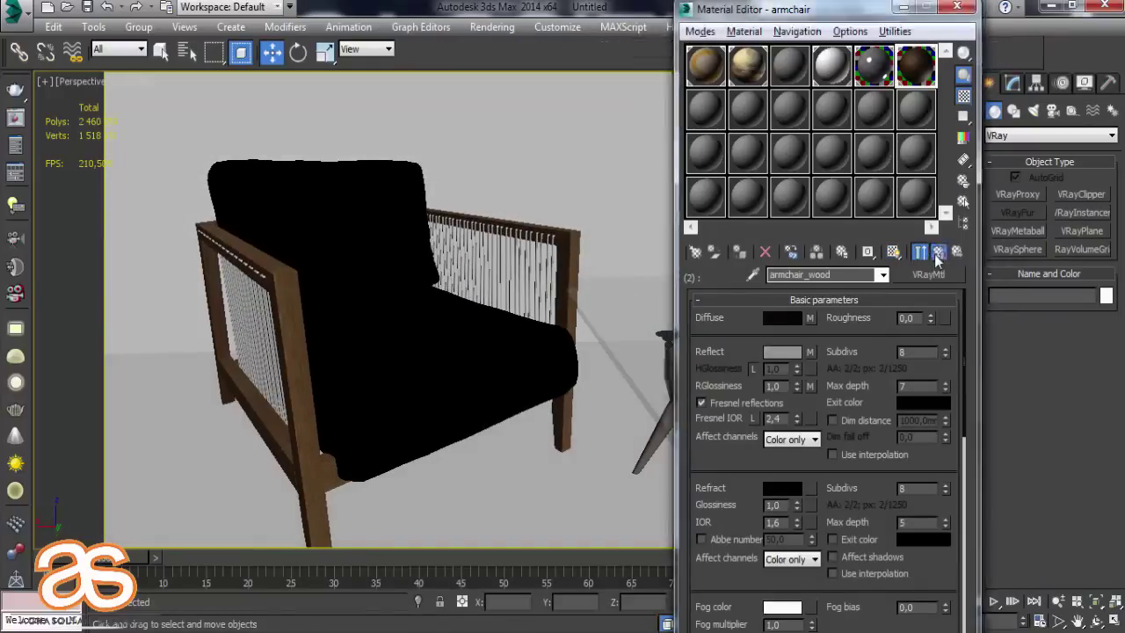
# Relink armchair_cloth's first Falloff bitmap to map_1.jpg from Desktop\603228.57a351859089a.
pyautogui.click(936, 253)
pyautogui.click(843, 388)
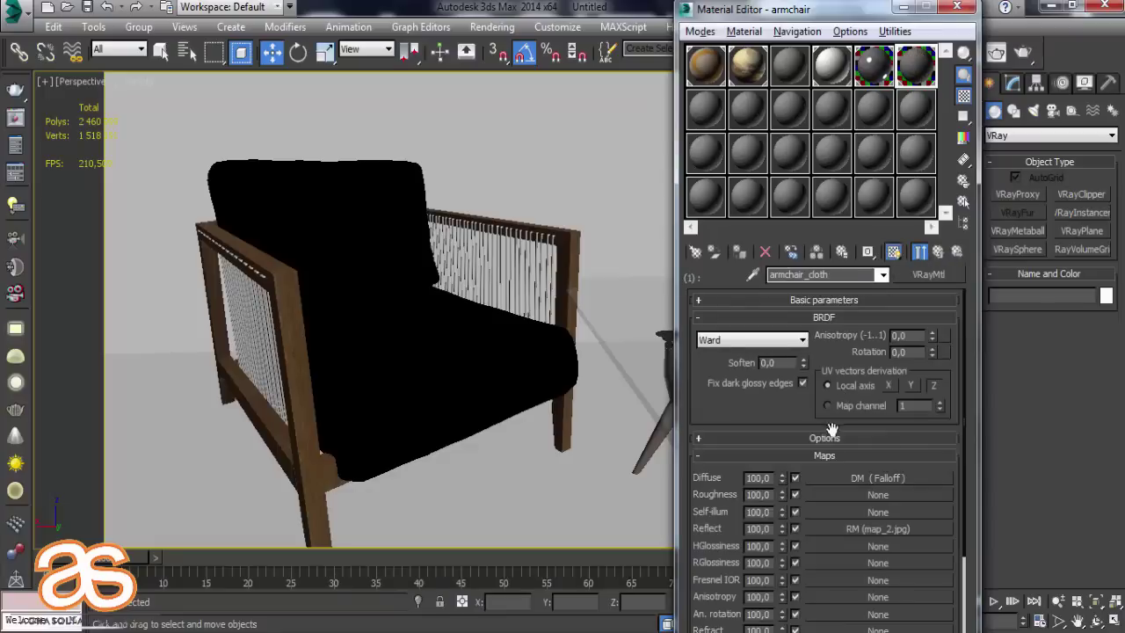
pyautogui.click(832, 478)
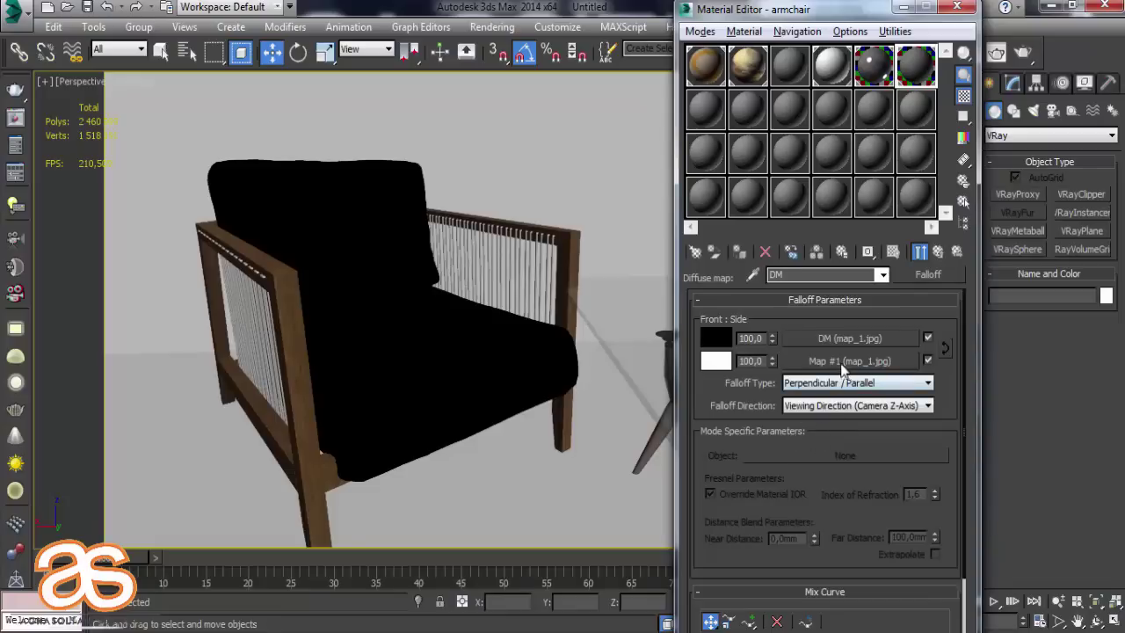
pyautogui.click(869, 341)
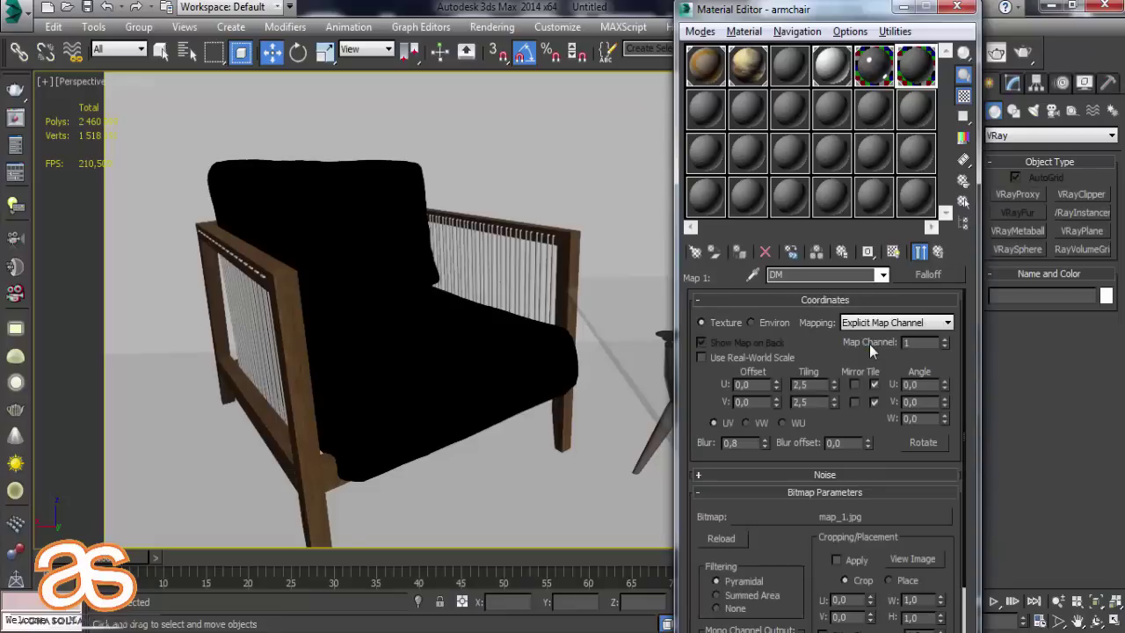
pyautogui.click(816, 517)
pyautogui.click(631, 385)
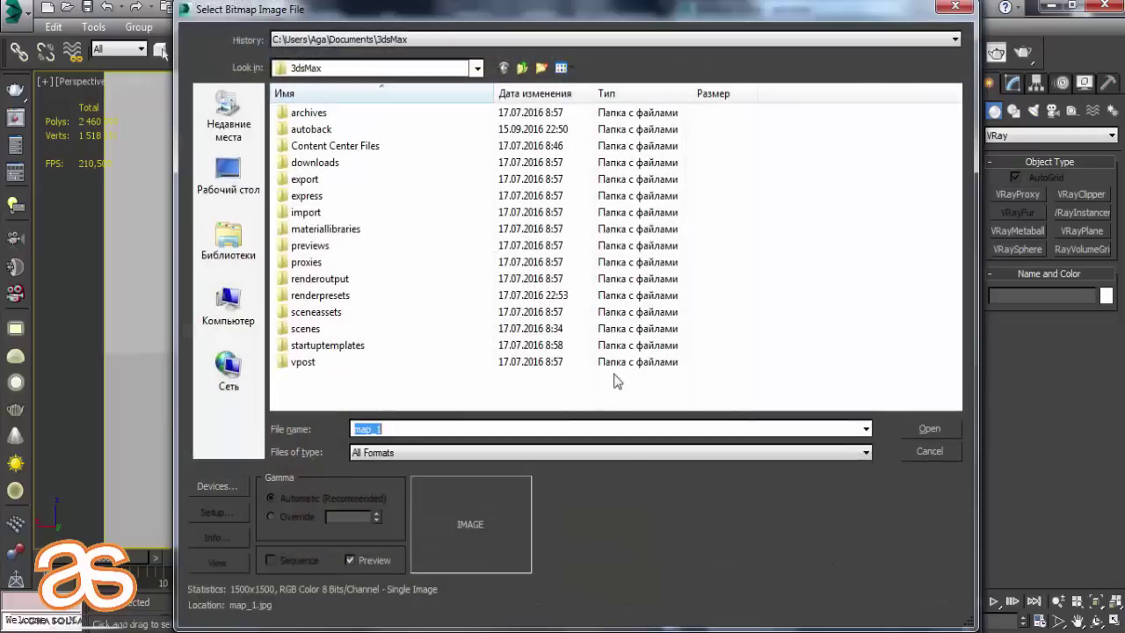
pyautogui.click(203, 183)
pyautogui.doubleClick(574, 219)
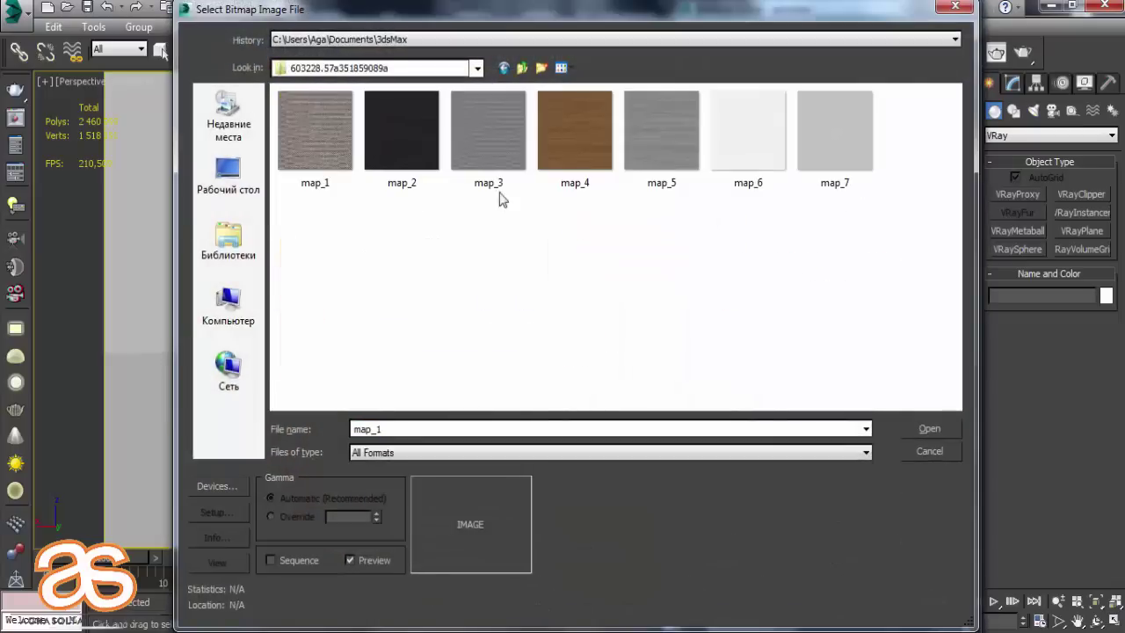
pyautogui.doubleClick(322, 167)
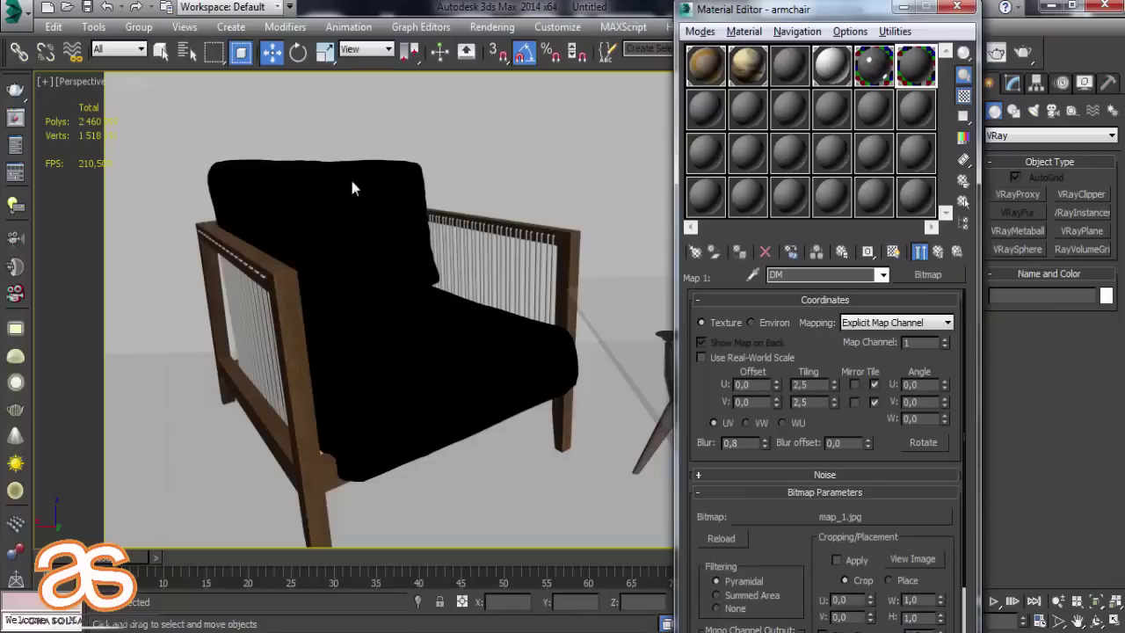
pyautogui.click(937, 253)
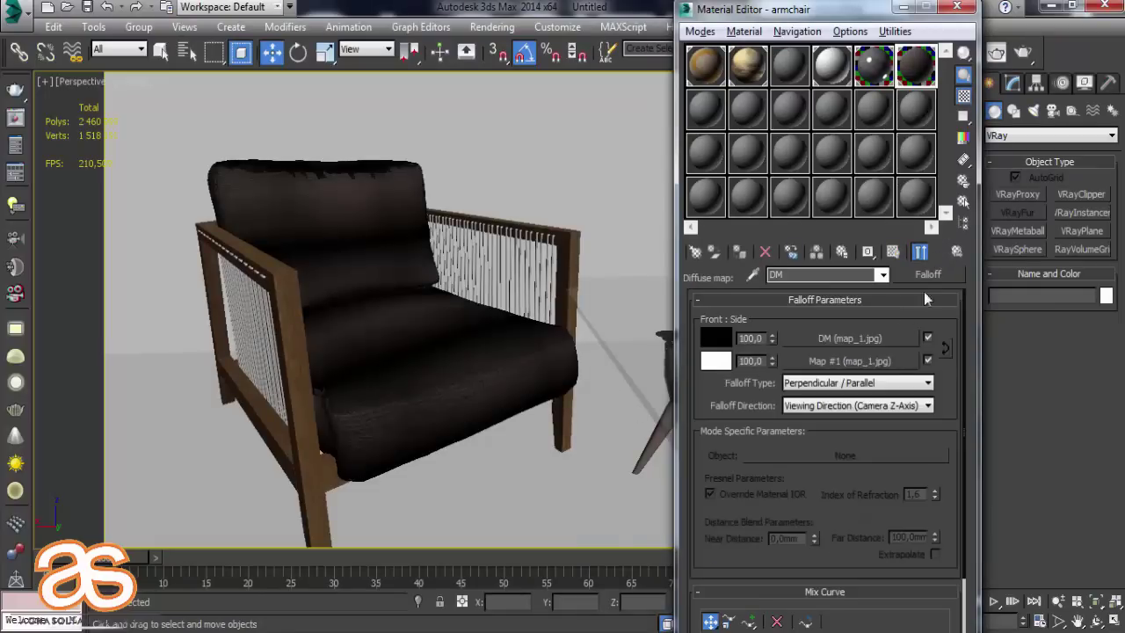
# Relink the second Falloff bitmap, Map #1, to map_1.jpg as well.
pyautogui.click(879, 362)
pyautogui.click(835, 518)
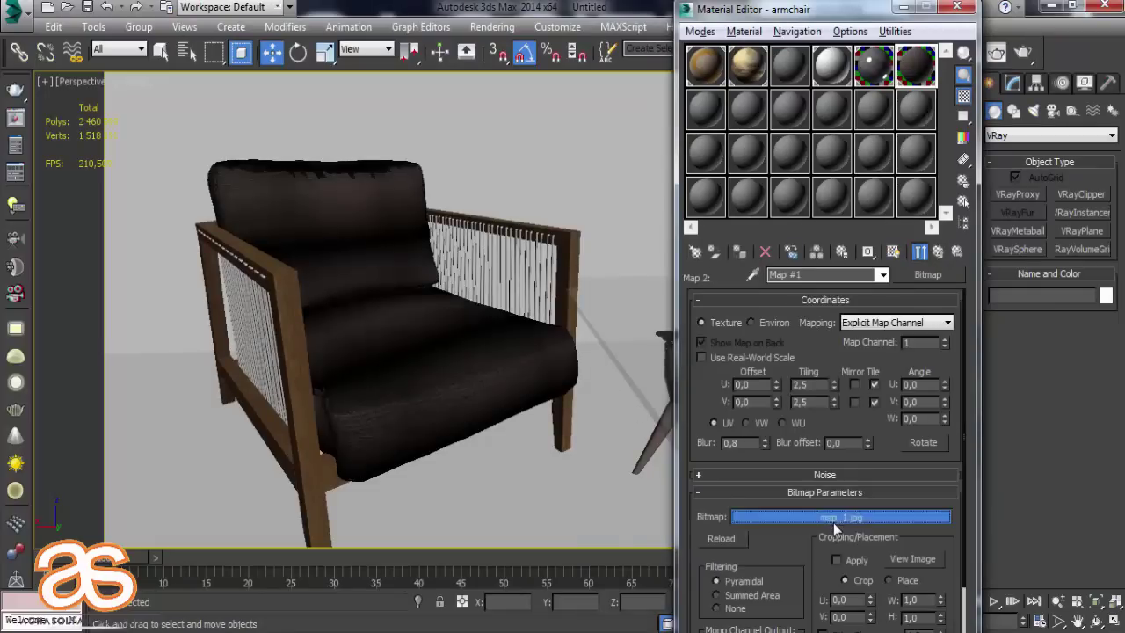
pyautogui.click(640, 382)
pyautogui.click(228, 176)
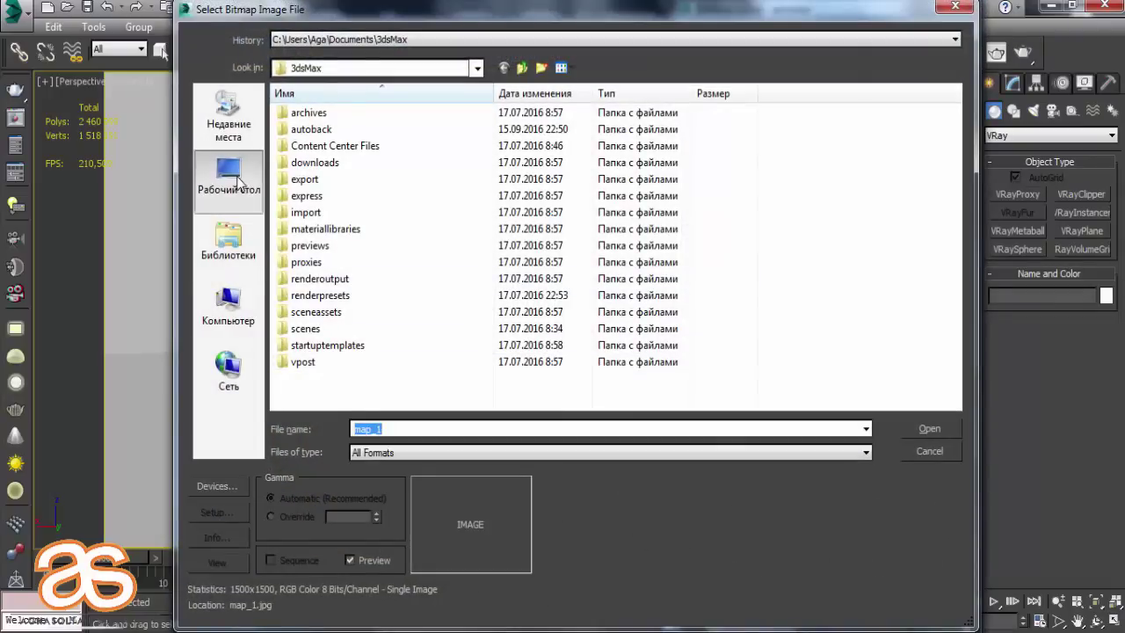
pyautogui.doubleClick(606, 201)
pyautogui.doubleClick(313, 127)
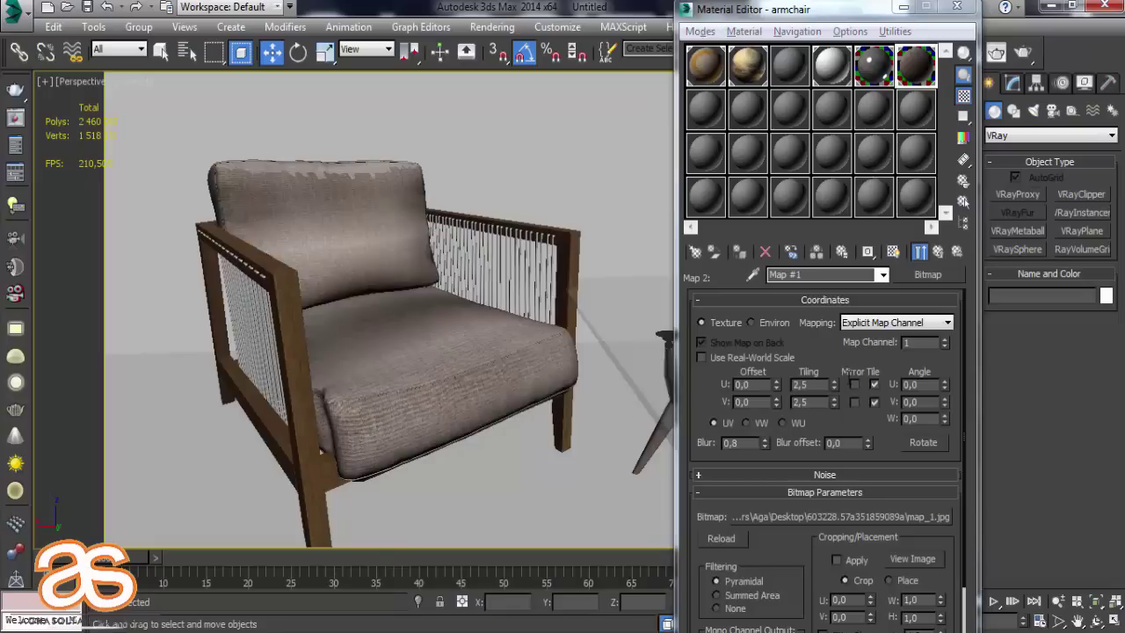
pyautogui.click(937, 253)
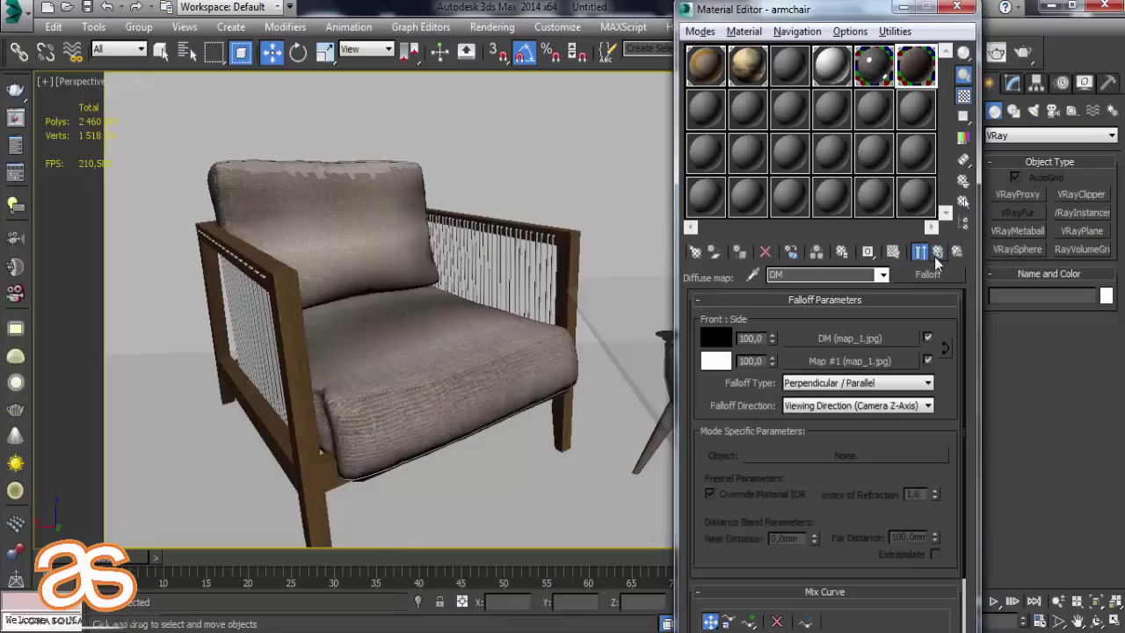
# Relink the armchair_cloth Reflect map to map_2.jpg.
pyautogui.click(936, 254)
pyautogui.click(881, 528)
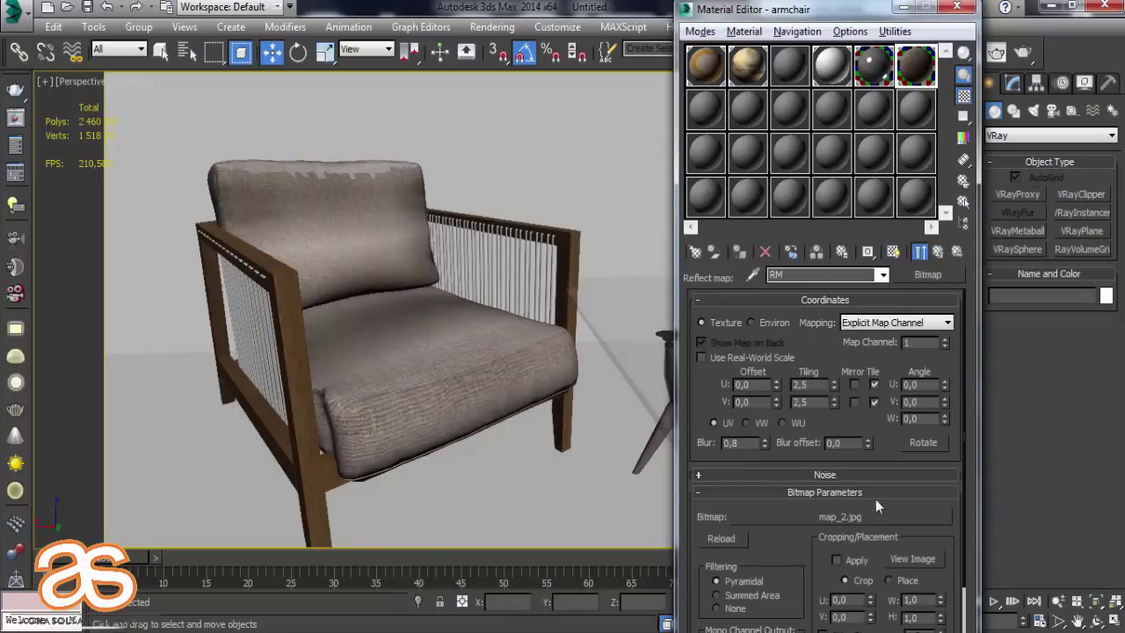
pyautogui.click(668, 388)
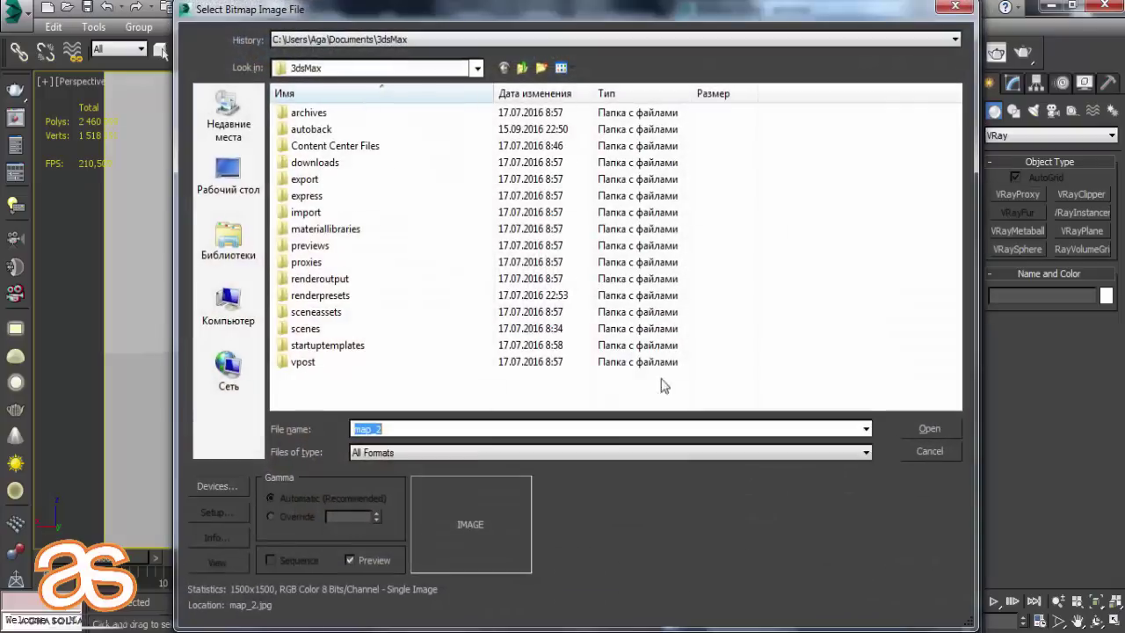
pyautogui.click(229, 180)
pyautogui.doubleClick(603, 201)
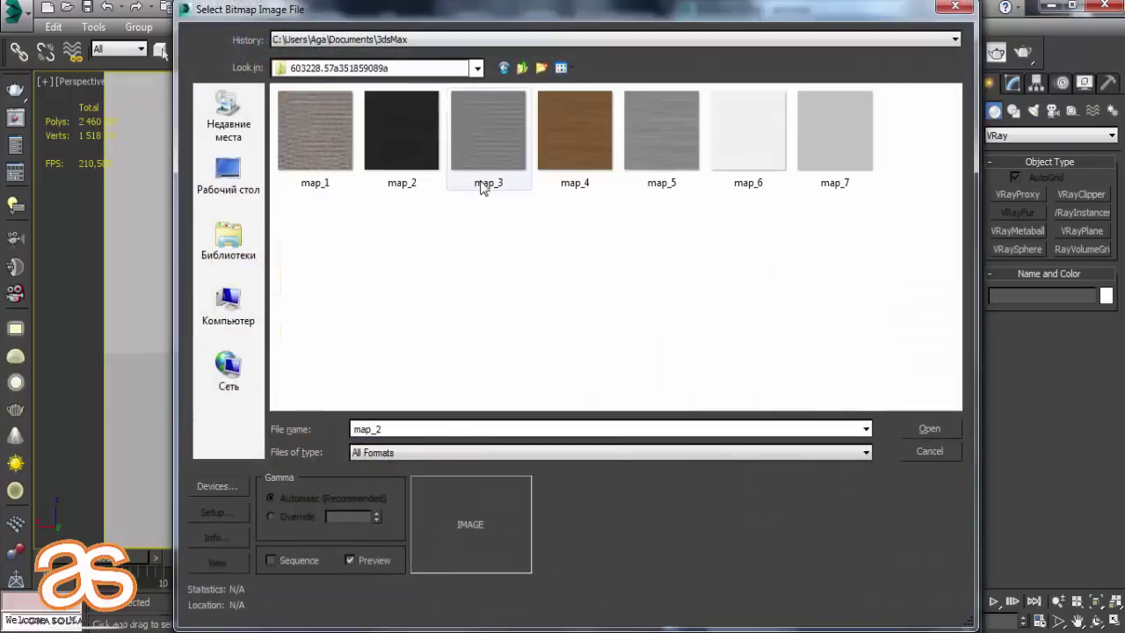
pyautogui.click(413, 168)
pyautogui.doubleClick(413, 168)
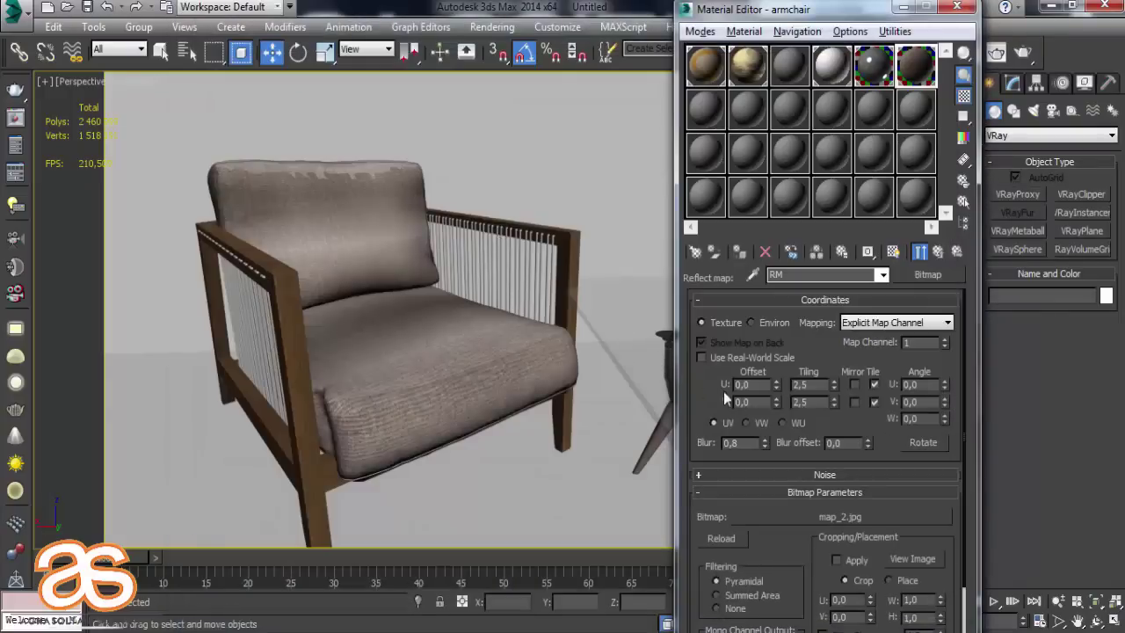
pyautogui.click(938, 252)
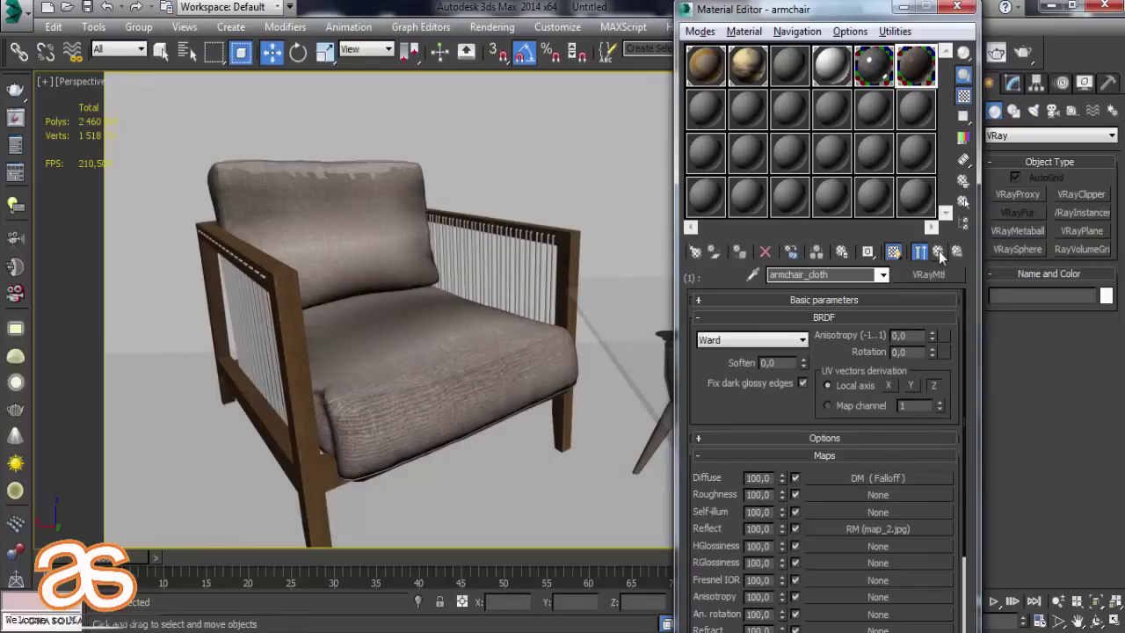
pyautogui.click(936, 254)
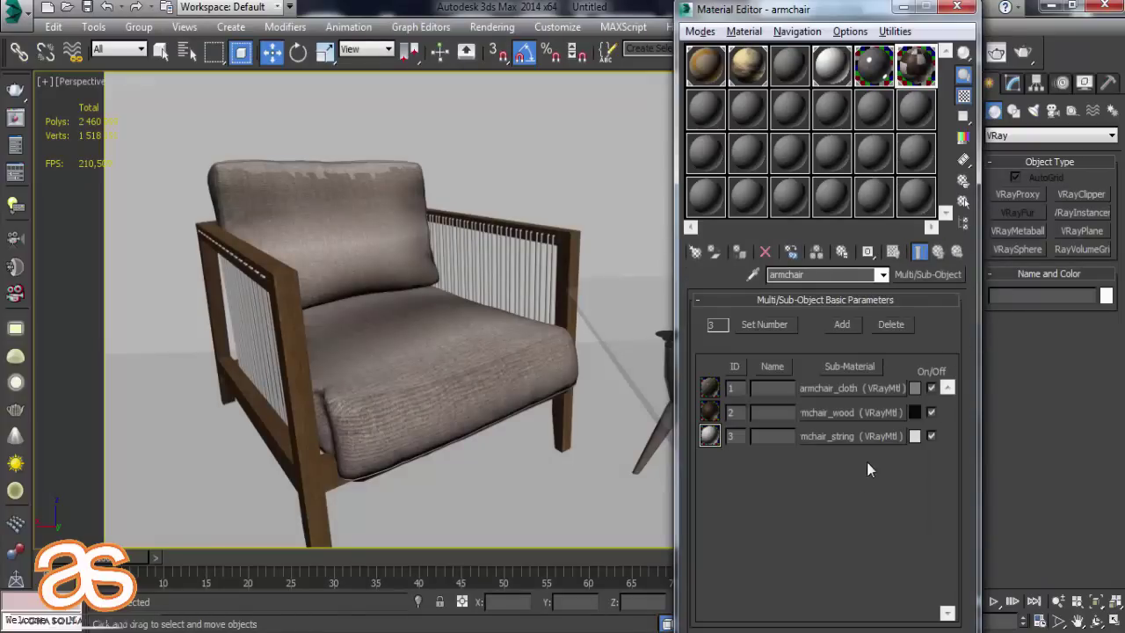
# Close the Material Editor and view the bedroom through VRayCam001.
pyautogui.click(967, 11)
pyautogui.moveTo(567, 351)
pyautogui.keyDown('alt'); pyautogui.mouseDown(button='middle')
pyautogui.moveTo(631, 329)
pyautogui.moveTo(675, 350)
pyautogui.mouseUp(button='middle'); pyautogui.keyUp('alt')
pyautogui.scroll(-5, 631, 330)
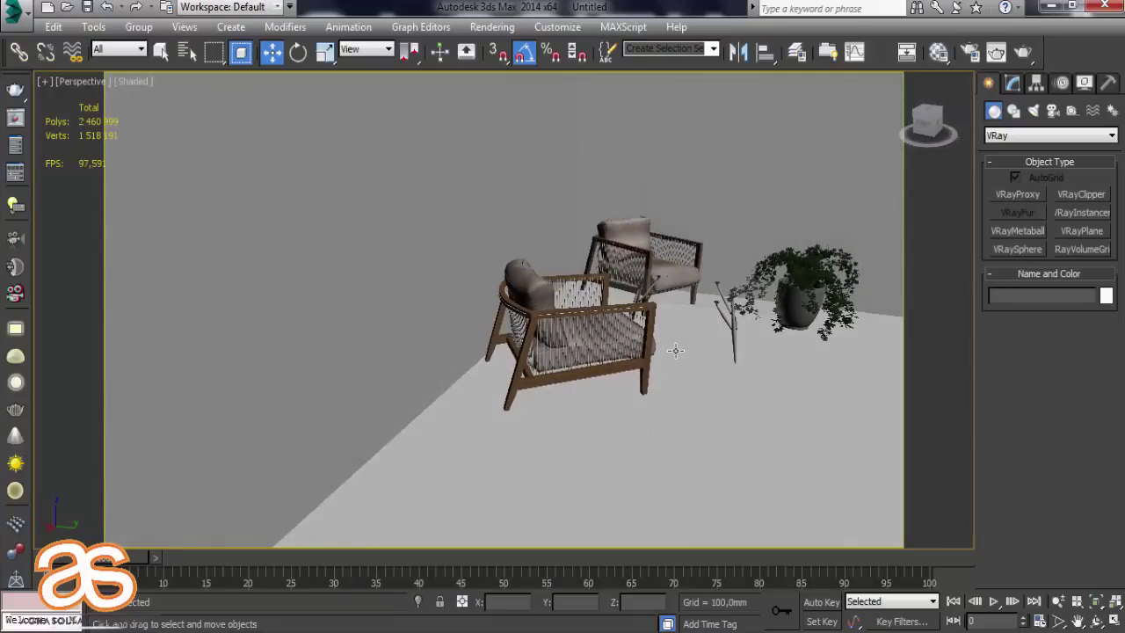
pyautogui.press('c')
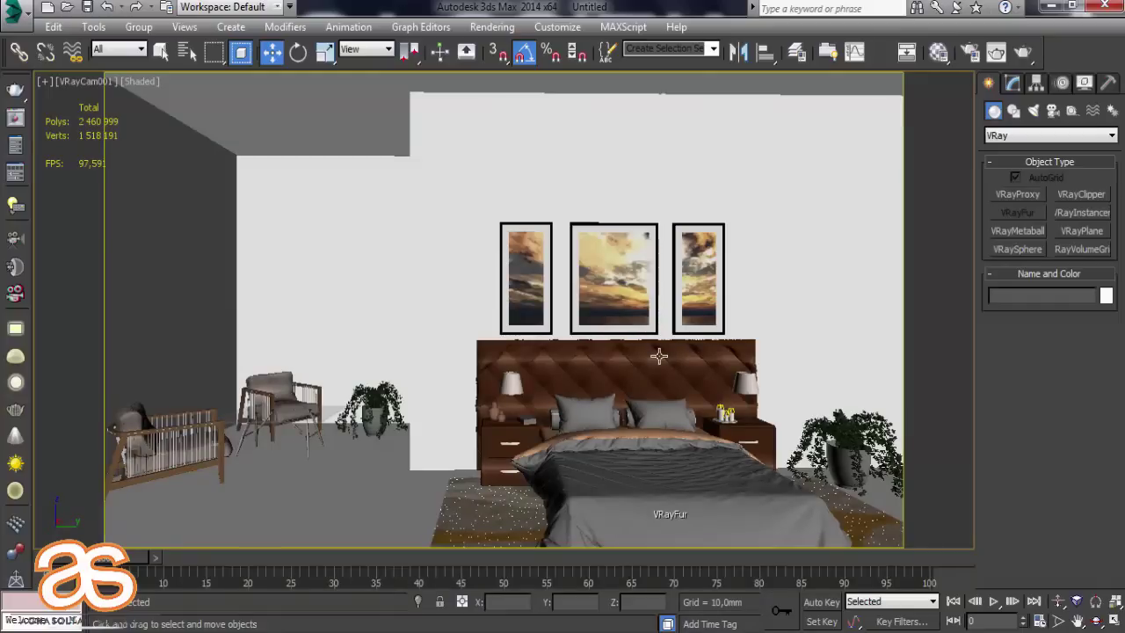
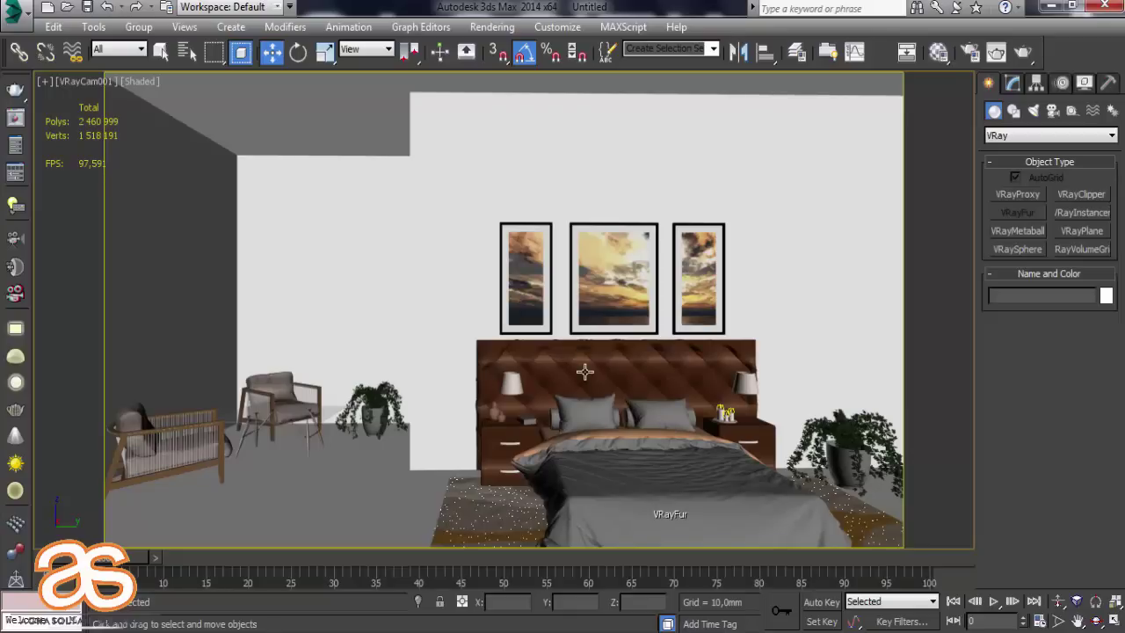
# Ungroup the bed and picture frames group in the perspective view.
pyautogui.press('p')
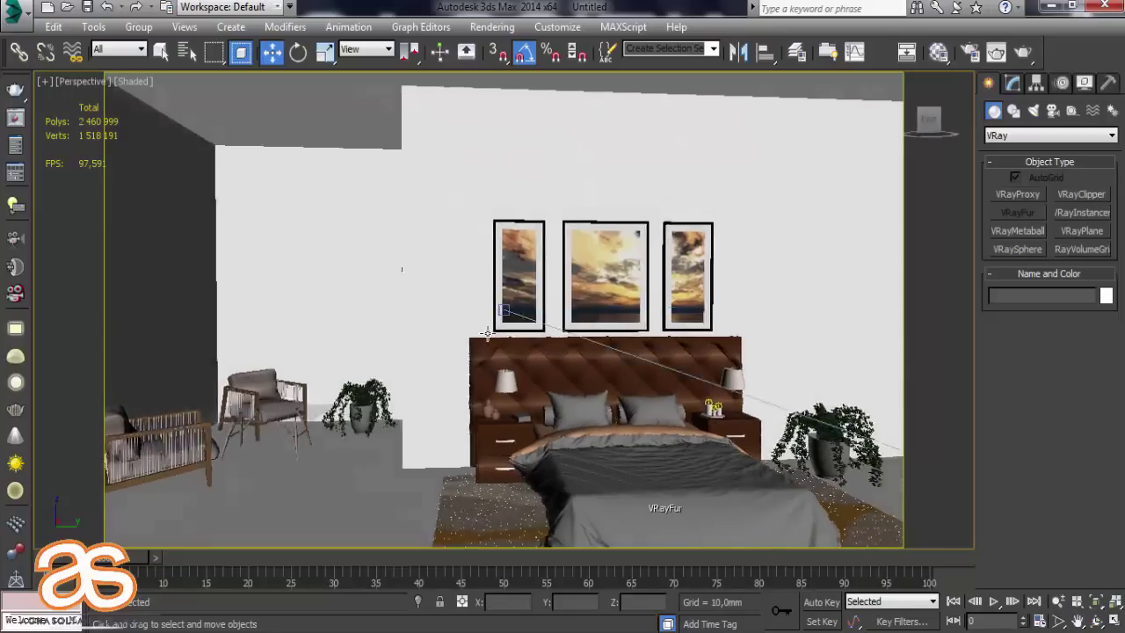
pyautogui.keyDown('alt'); pyautogui.moveTo(481, 311); pyautogui.dragTo(576, 245, button='middle'); pyautogui.keyUp('alt')
pyautogui.click(579, 240)
pyautogui.click(139, 26)
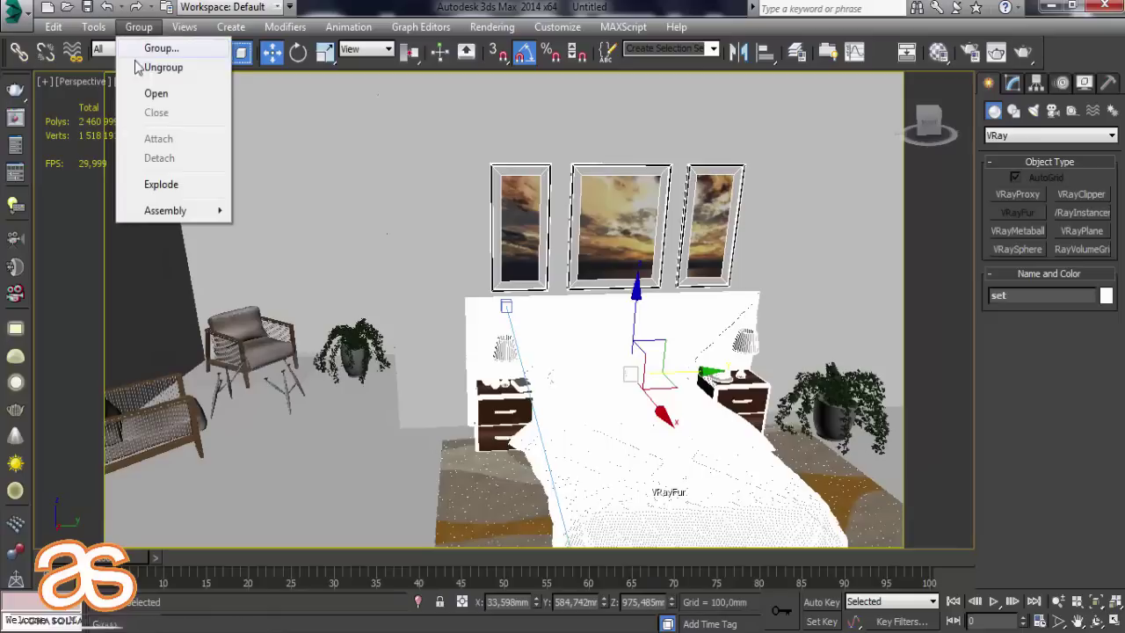
pyautogui.click(143, 66)
# Select the centre picture frame, create Camera001 from the current view, then start copying it.
pyautogui.click(579, 238)
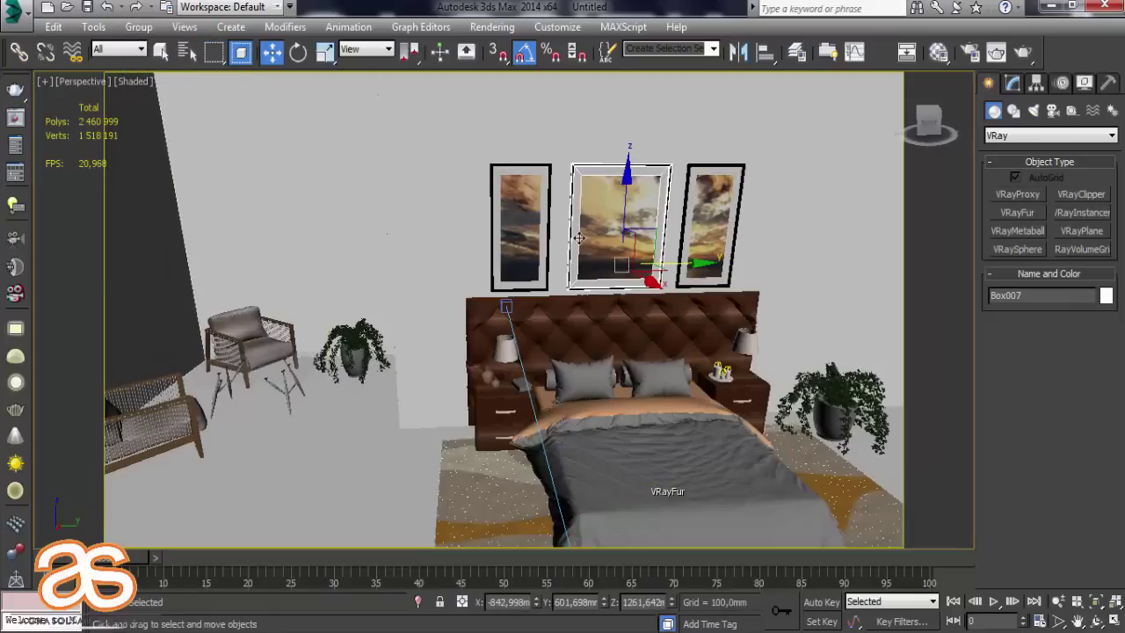
pyautogui.scroll(2, 579, 239)
pyautogui.moveTo(657, 251); pyautogui.dragTo(659, 274)
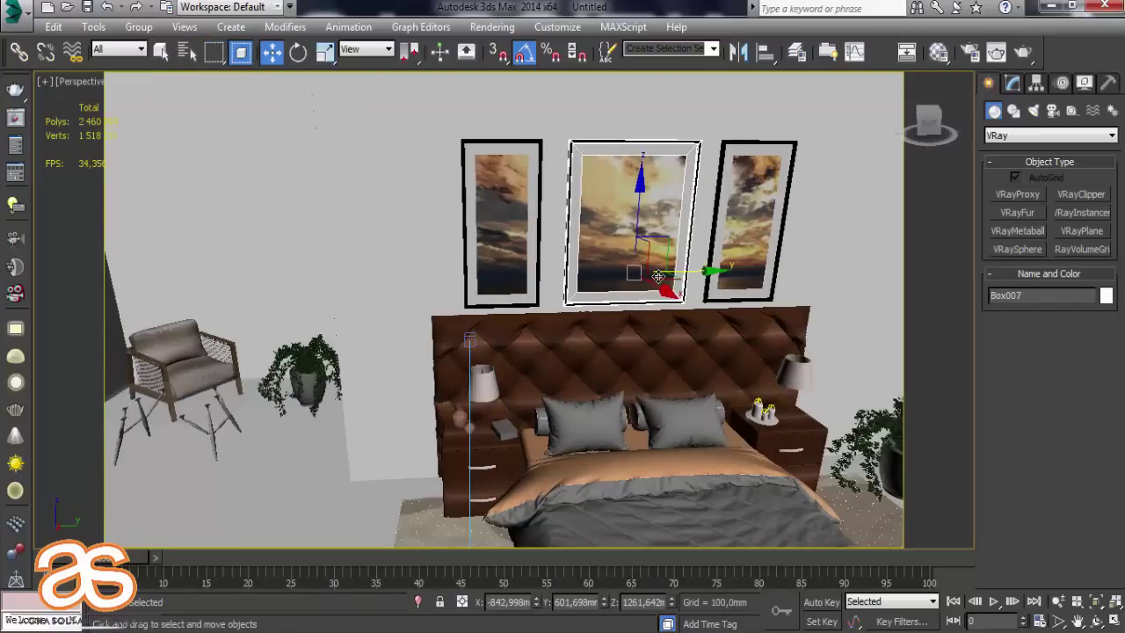
pyautogui.hotkey('ctrl', 'c')
pyautogui.hotkey('ctrl', 'v')
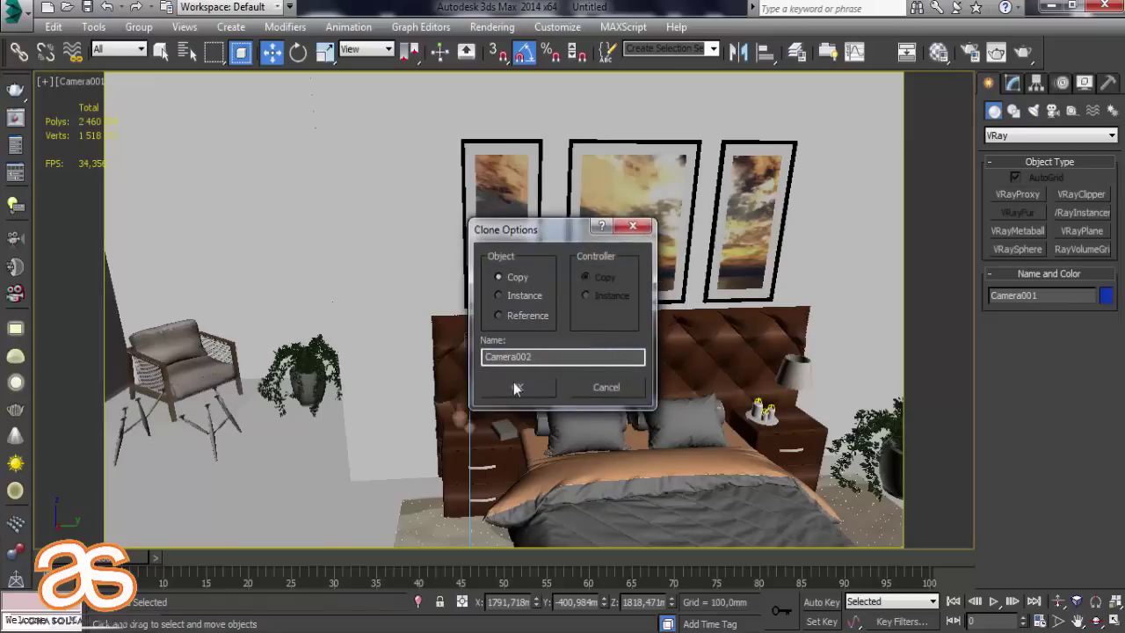
# Cancel the camera copy and undo an accidental move of the centre picture frame.
pyautogui.click(517, 389)
pyautogui.click(634, 246)
pyautogui.moveTo(634, 259); pyautogui.dragTo(146, 264)
pyautogui.hotkey('ctrl', 'z')
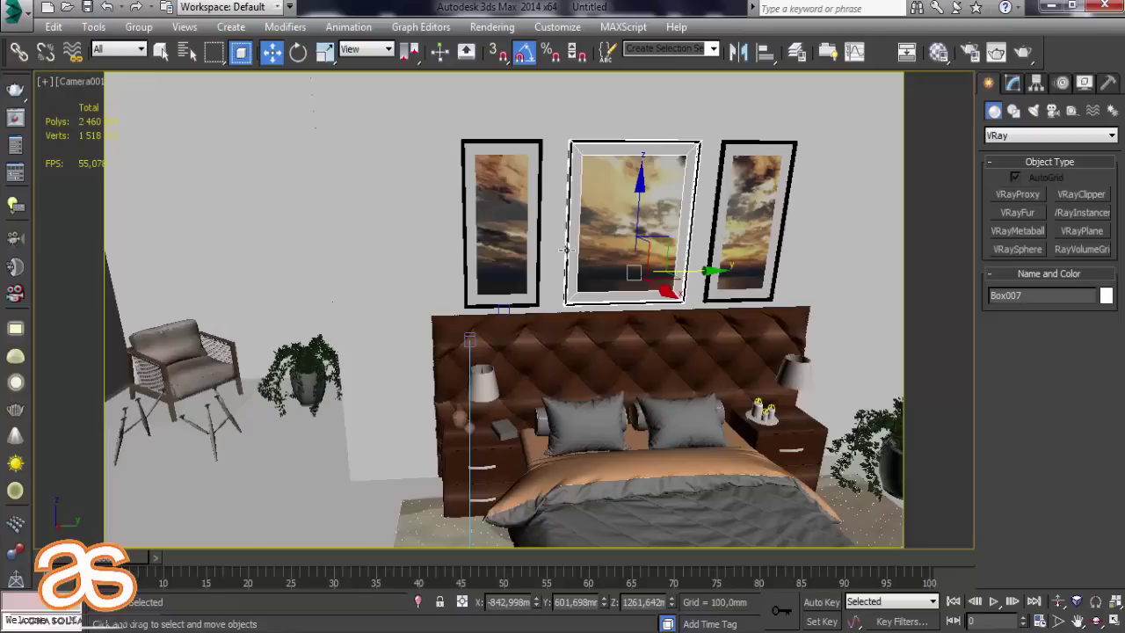
pyautogui.hotkey('ctrl', 'z')
# Clone the centre frame as Box013 and place it above the armchair.
pyautogui.click(645, 271)
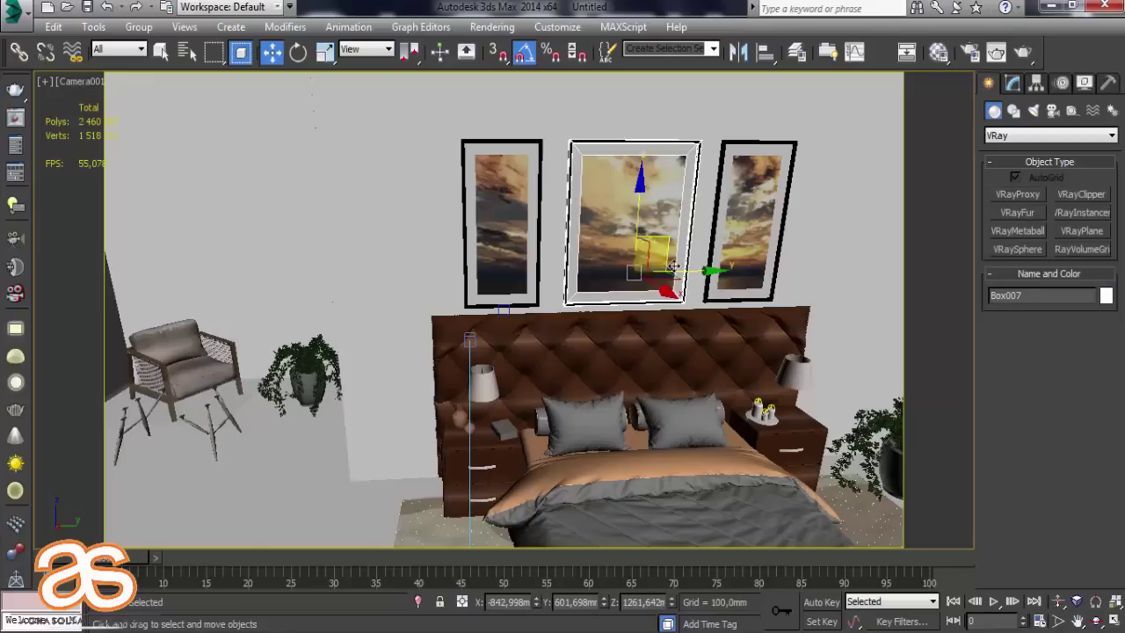
pyautogui.keyDown('shift'); pyautogui.moveTo(684, 269); pyautogui.dragTo(220, 277); pyautogui.keyUp('shift')
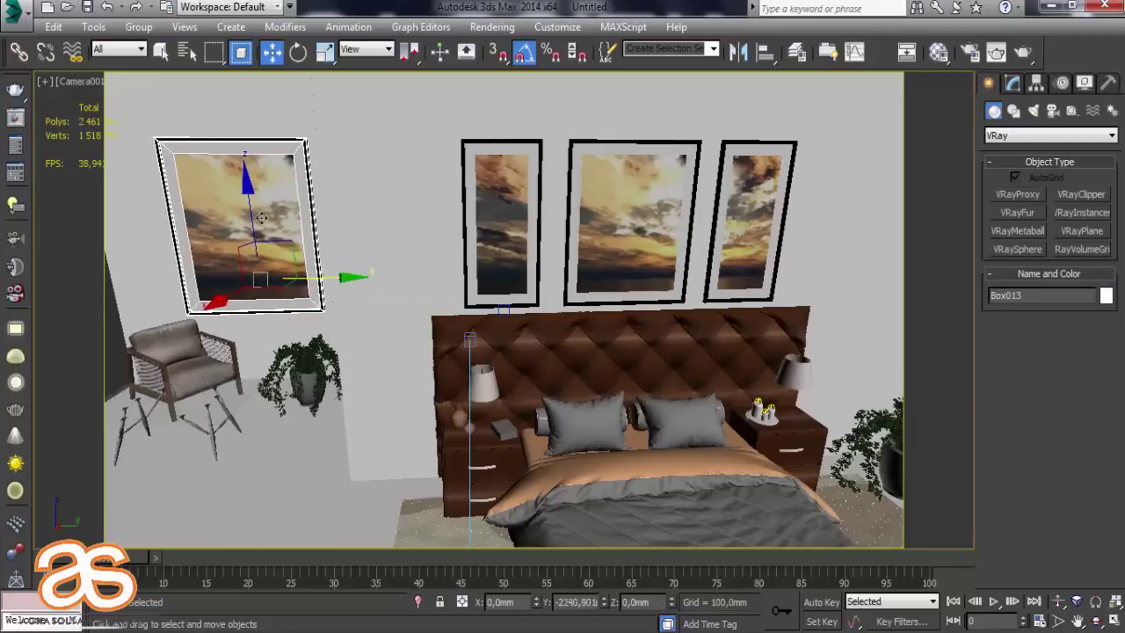
pyautogui.click(564, 400)
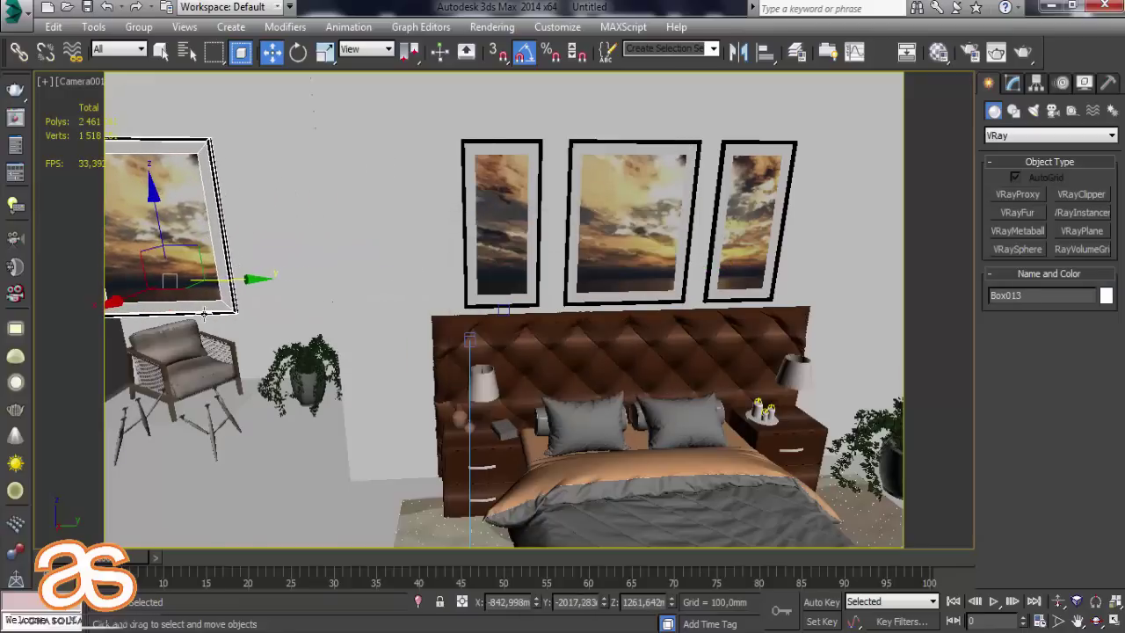
pyautogui.moveTo(129, 297)
pyautogui.mouseDown()
pyautogui.moveTo(221, 232)
pyautogui.moveTo(227, 203)
pyautogui.mouseUp()
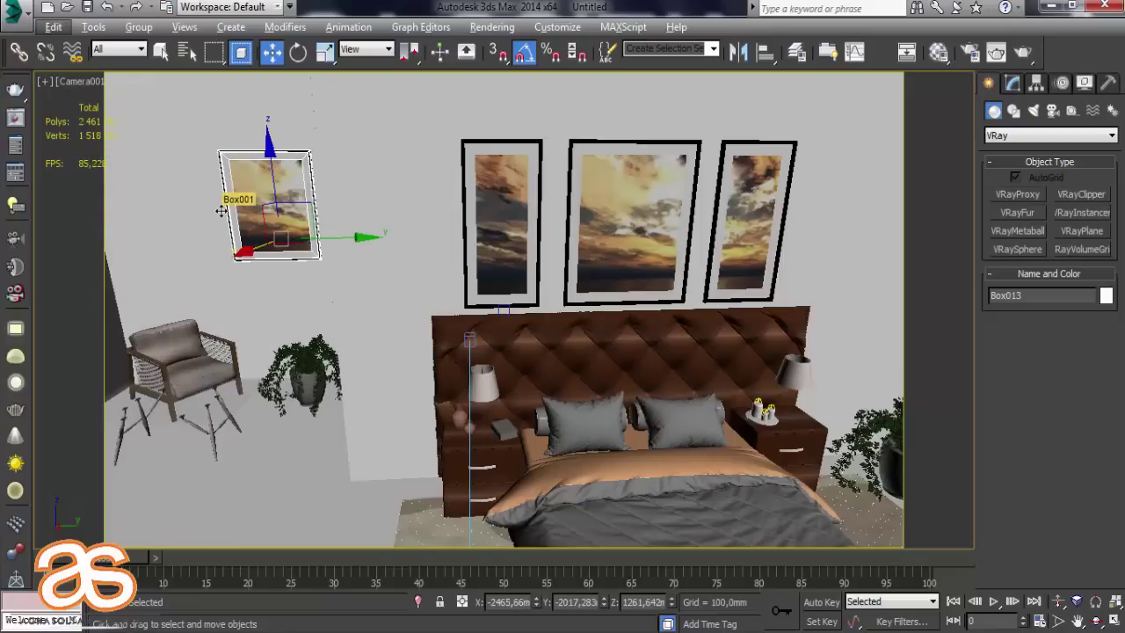
# Delete Camera001 from the scene, leaving the camera list unchanged.
pyautogui.press('c')
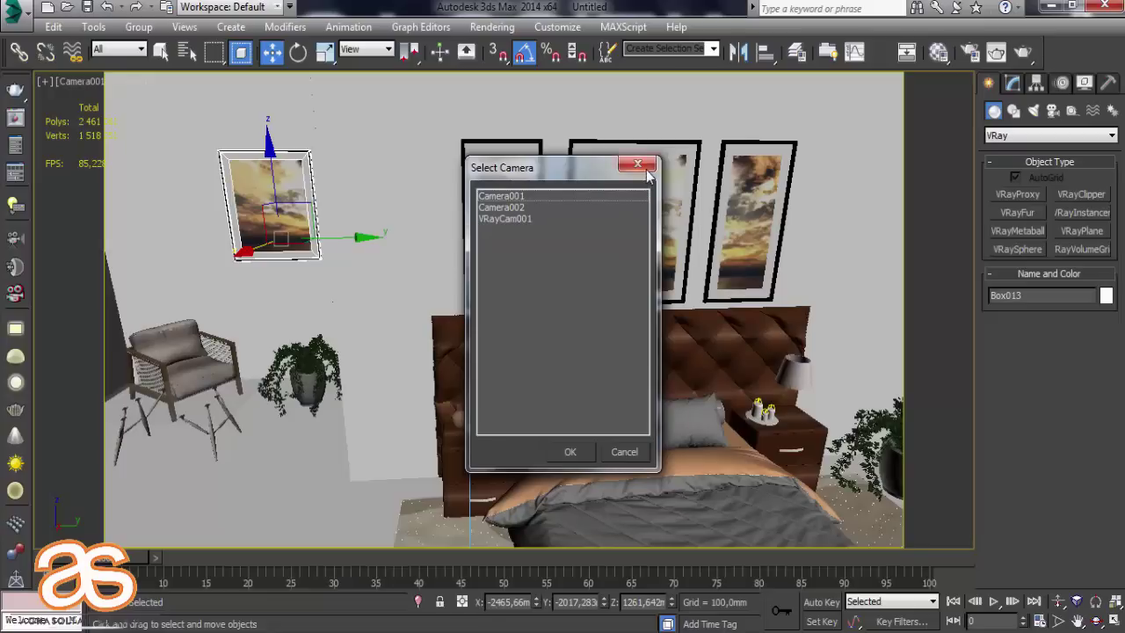
pyautogui.click(646, 168)
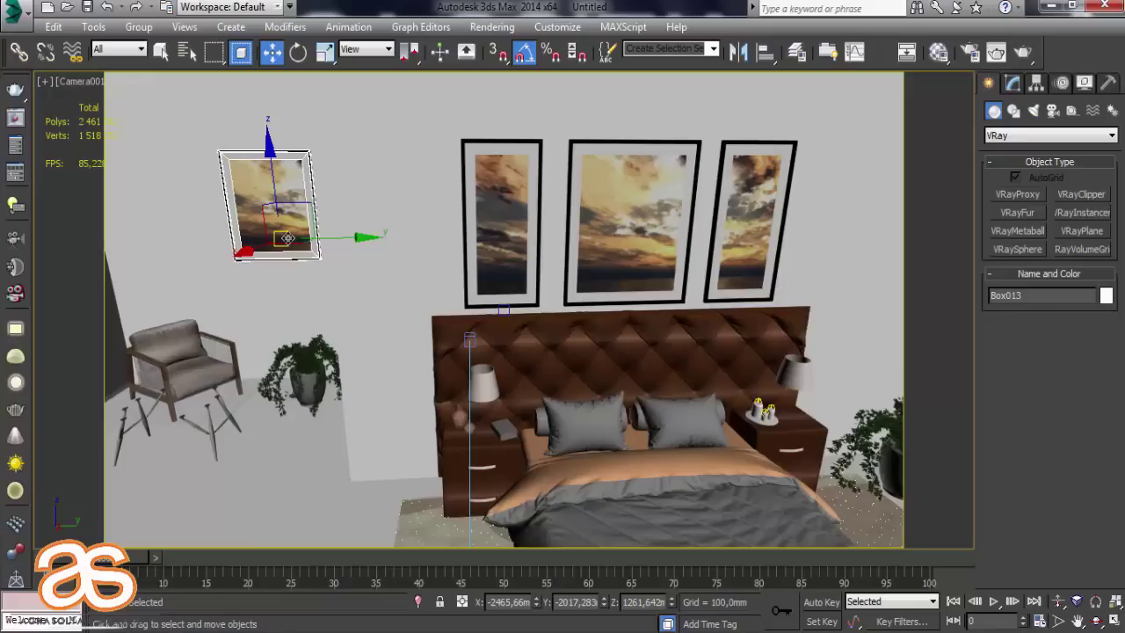
pyautogui.moveTo(313, 238)
pyautogui.mouseDown(button='middle')
pyautogui.moveTo(301, 237)
pyautogui.moveTo(427, 261)
pyautogui.mouseUp(button='middle')
pyautogui.press('p')
pyautogui.scroll(-2, 332, 244)
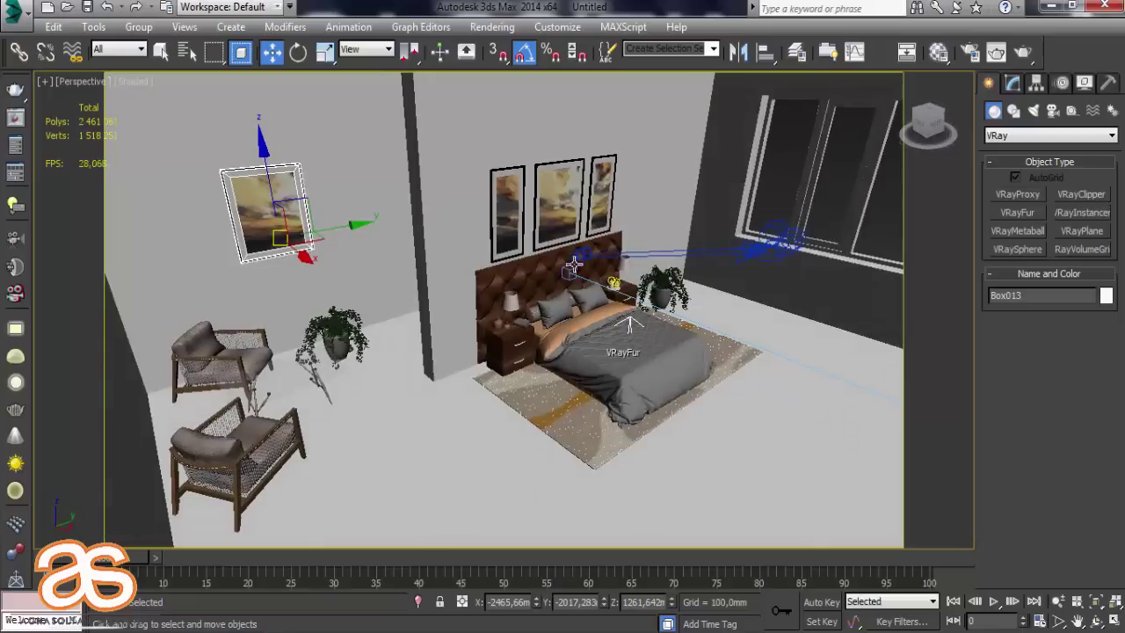
pyautogui.click(747, 246)
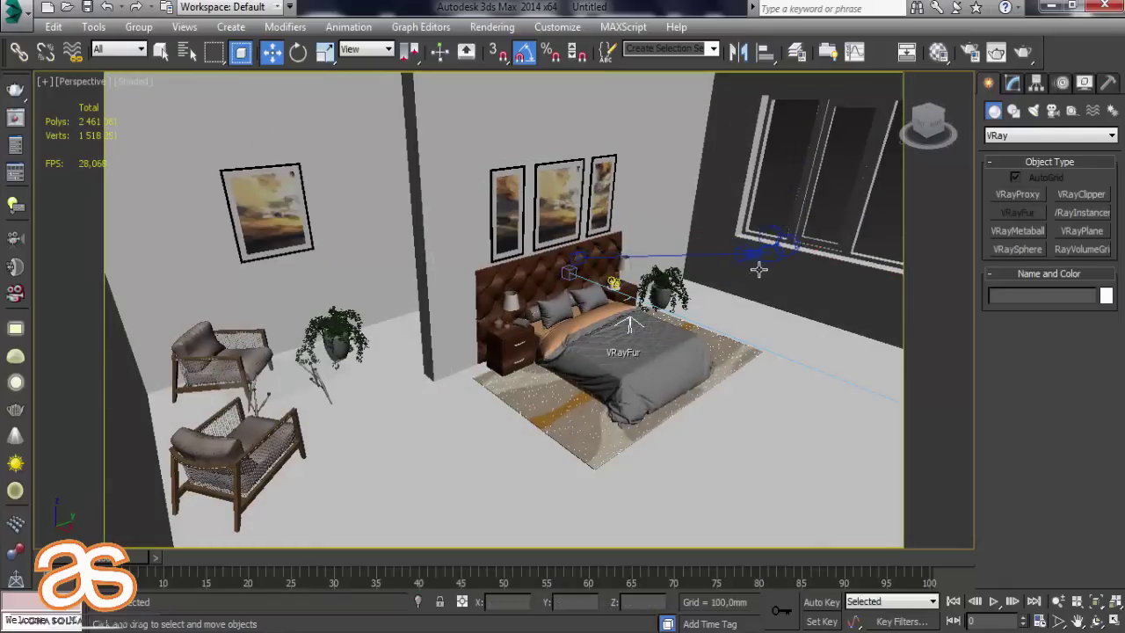
pyautogui.press('Delete')
# Move Box013 down and slightly left onto the wall above the armchair.
pyautogui.click(267, 203)
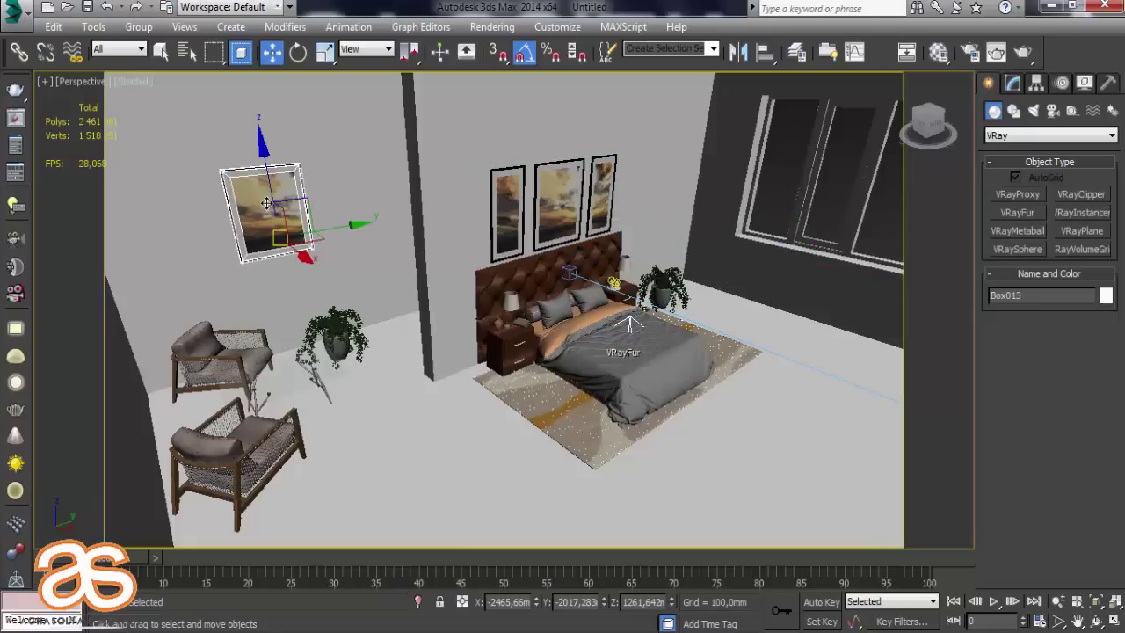
pyautogui.press('z')
pyautogui.moveTo(420, 282)
pyautogui.keyDown('alt'); pyautogui.mouseDown(button='middle')
pyautogui.moveTo(451, 264)
pyautogui.moveTo(504, 278)
pyautogui.mouseUp(button='middle'); pyautogui.keyUp('alt')
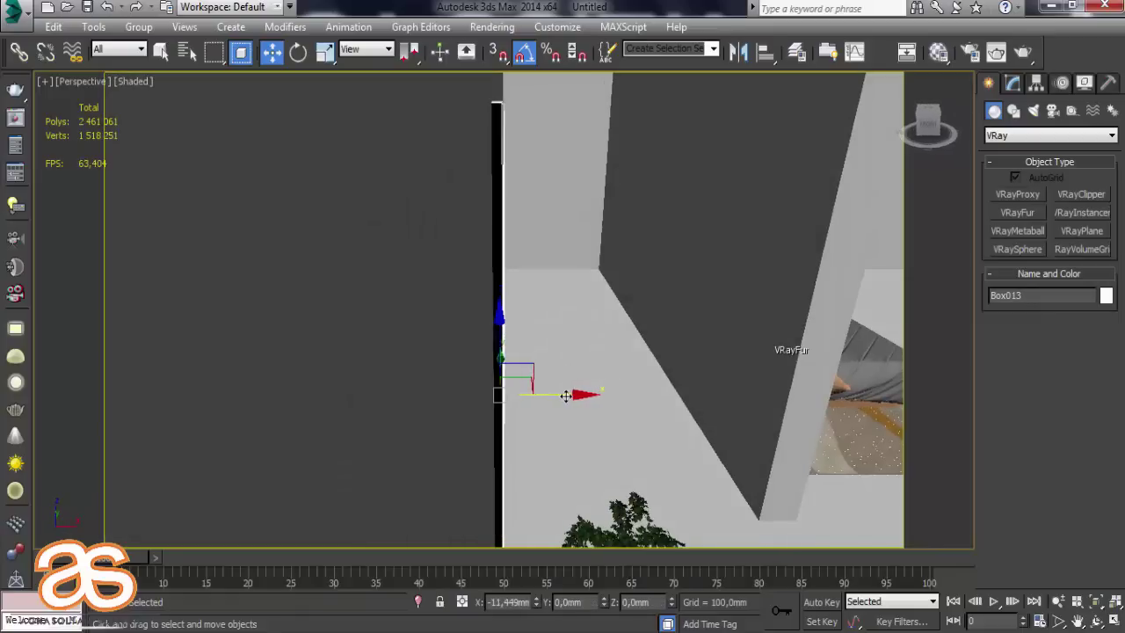
pyautogui.moveTo(572, 390)
pyautogui.keyDown('alt'); pyautogui.mouseDown(button='middle')
pyautogui.moveTo(485, 404)
pyautogui.moveTo(413, 307)
pyautogui.moveTo(403, 313)
pyautogui.mouseUp(button='middle'); pyautogui.keyUp('alt')
pyautogui.scroll(-2, 413, 307)
pyautogui.scroll(-2, 409, 304)
pyautogui.scroll(-3, 407, 302)
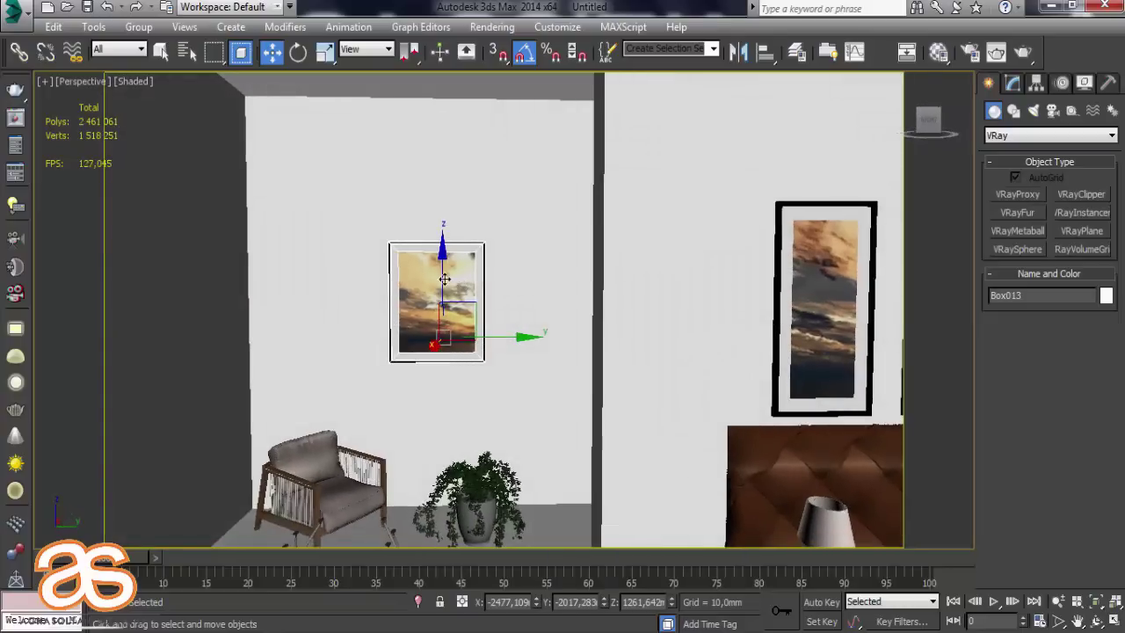
pyautogui.moveTo(445, 279); pyautogui.dragTo(472, 378)
# Pick up the picture frame's material with the eyedropper and show its Map_1 sub-material.
pyautogui.click(939, 51)
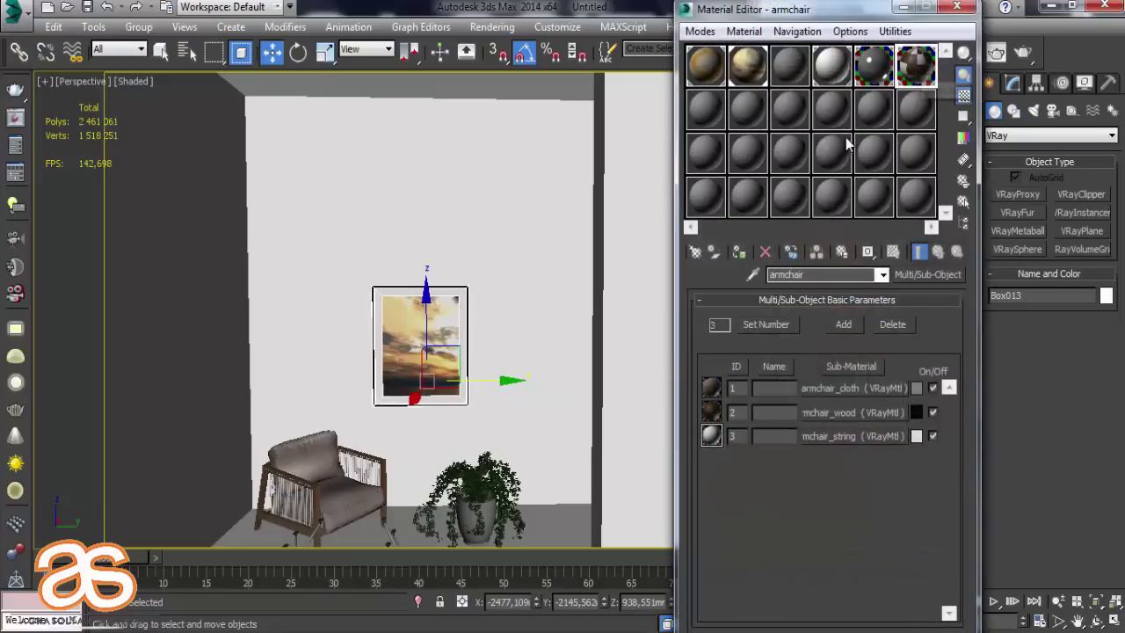
pyautogui.click(746, 109)
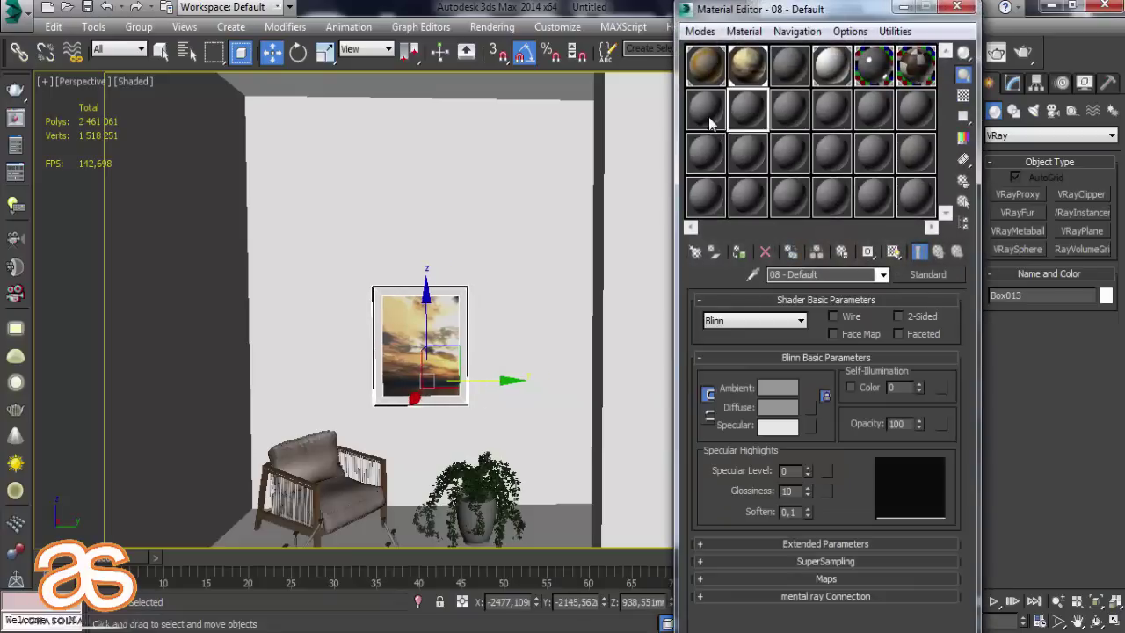
pyautogui.click(705, 109)
pyautogui.press('q')
pyautogui.click(424, 327)
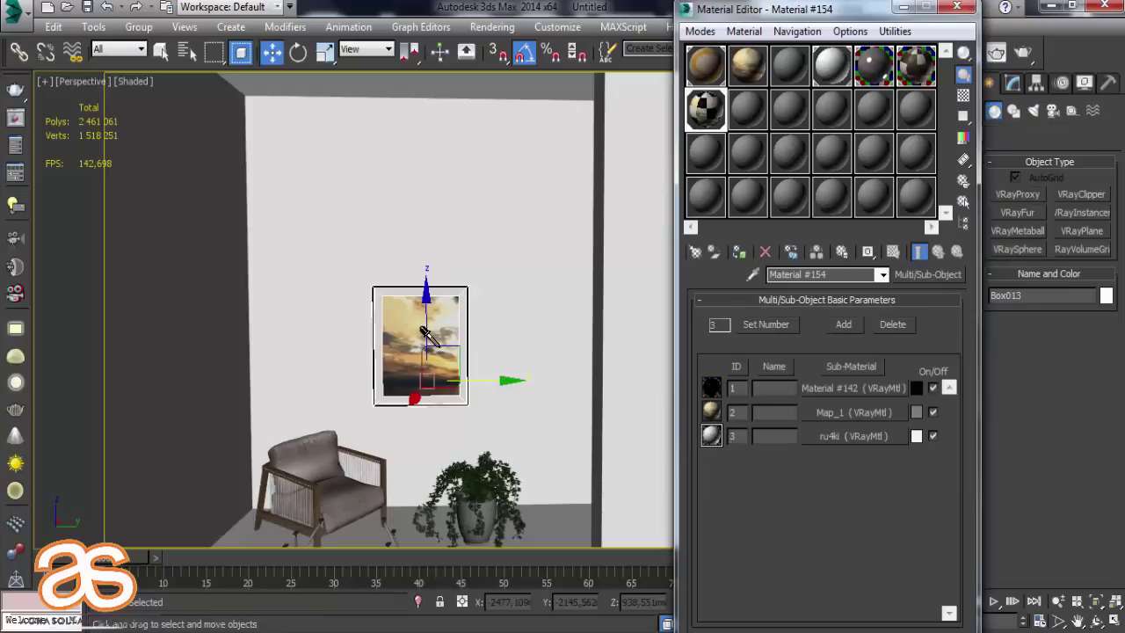
pyautogui.click(829, 416)
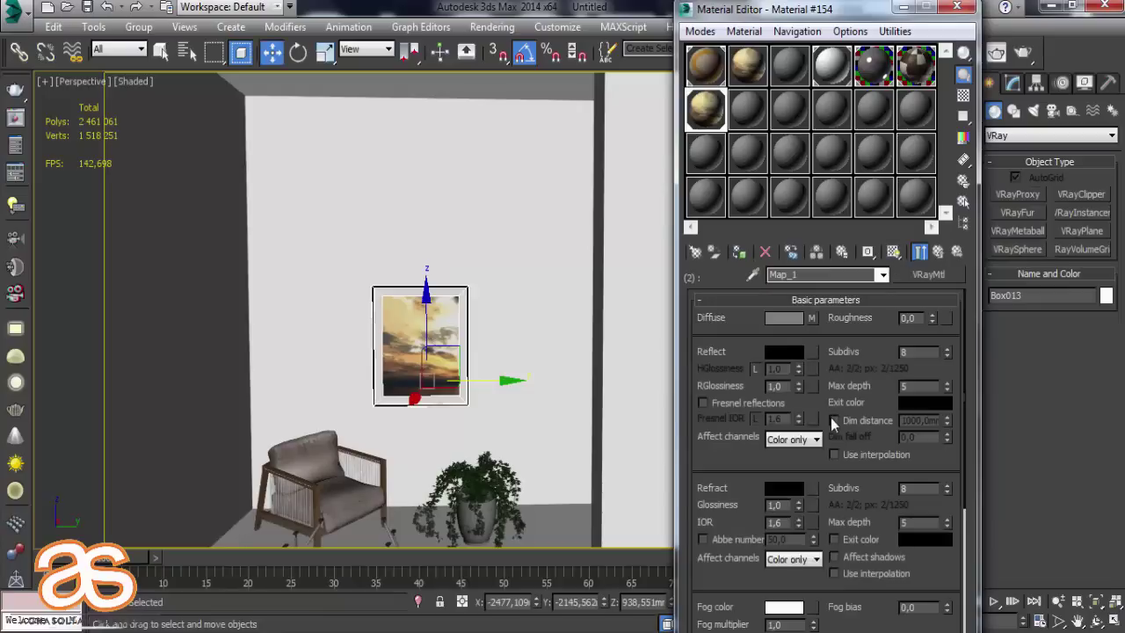
# Set the Diffuse bitmap's U tiling to 2,7, load 2515_92_dif.jpg, then return to Map_1.
pyautogui.click(812, 319)
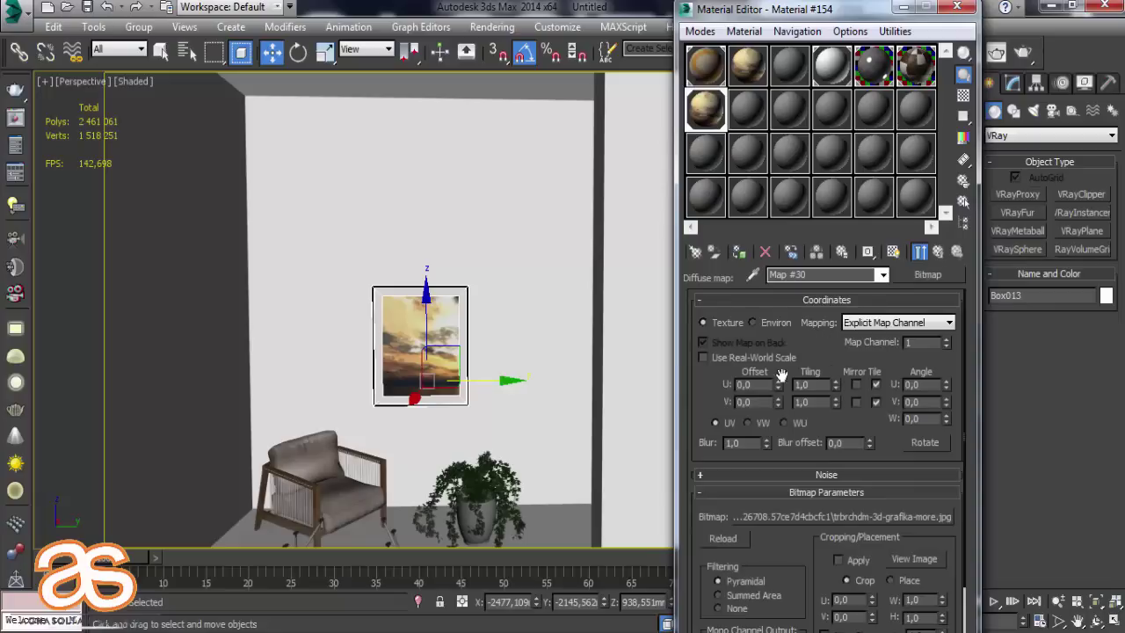
pyautogui.moveTo(835, 381); pyautogui.dragTo(840, 363)
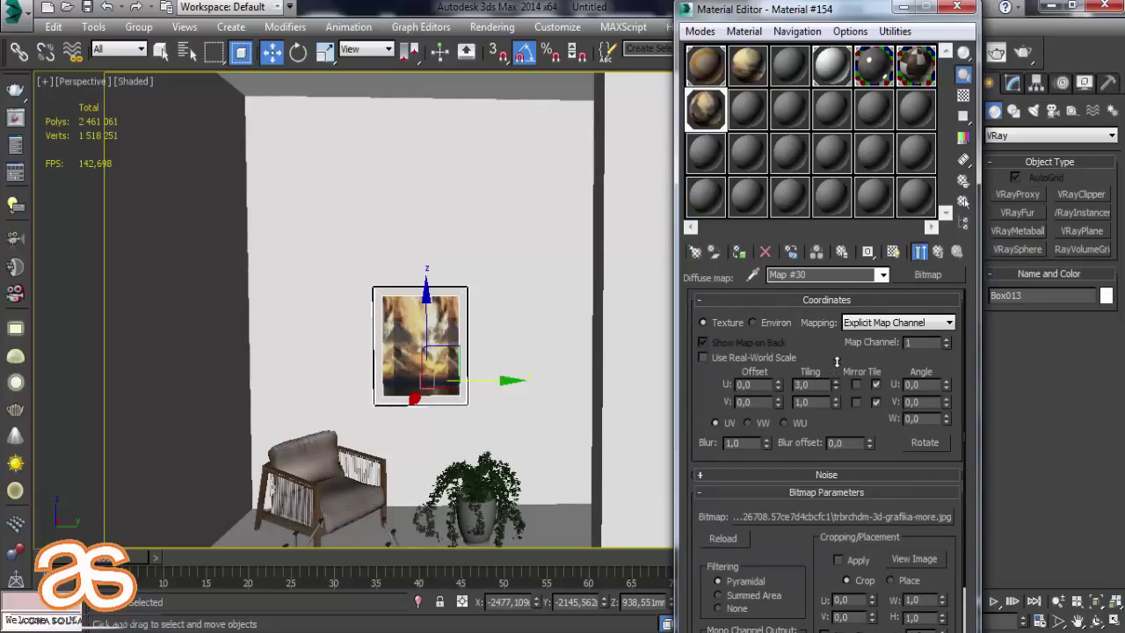
pyautogui.moveTo(837, 360); pyautogui.dragTo(835, 395)
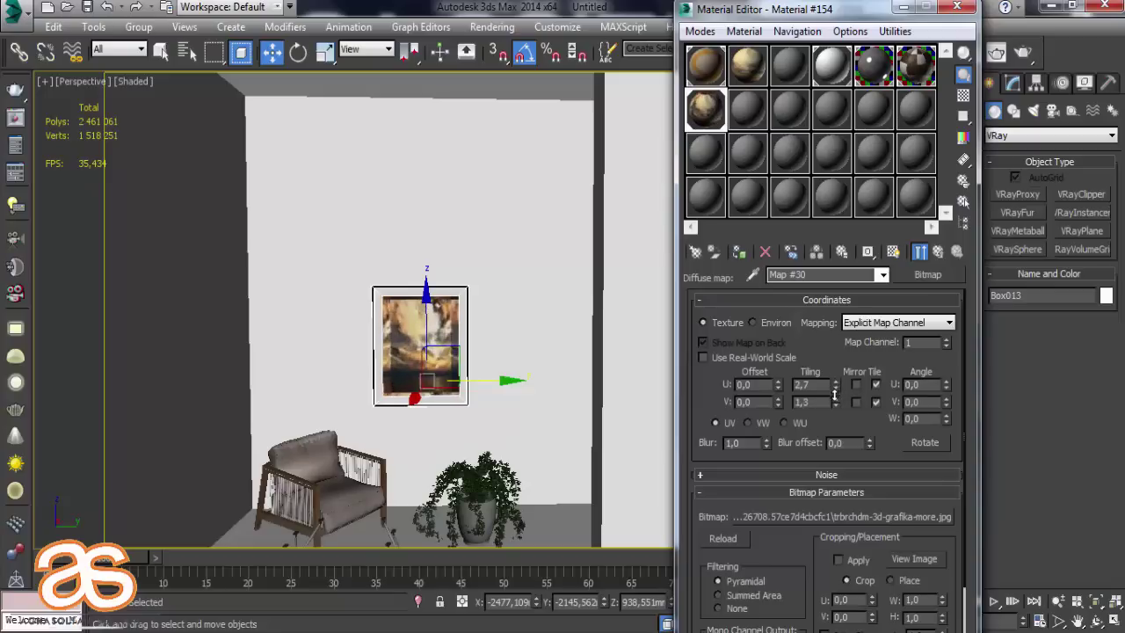
pyautogui.click(829, 517)
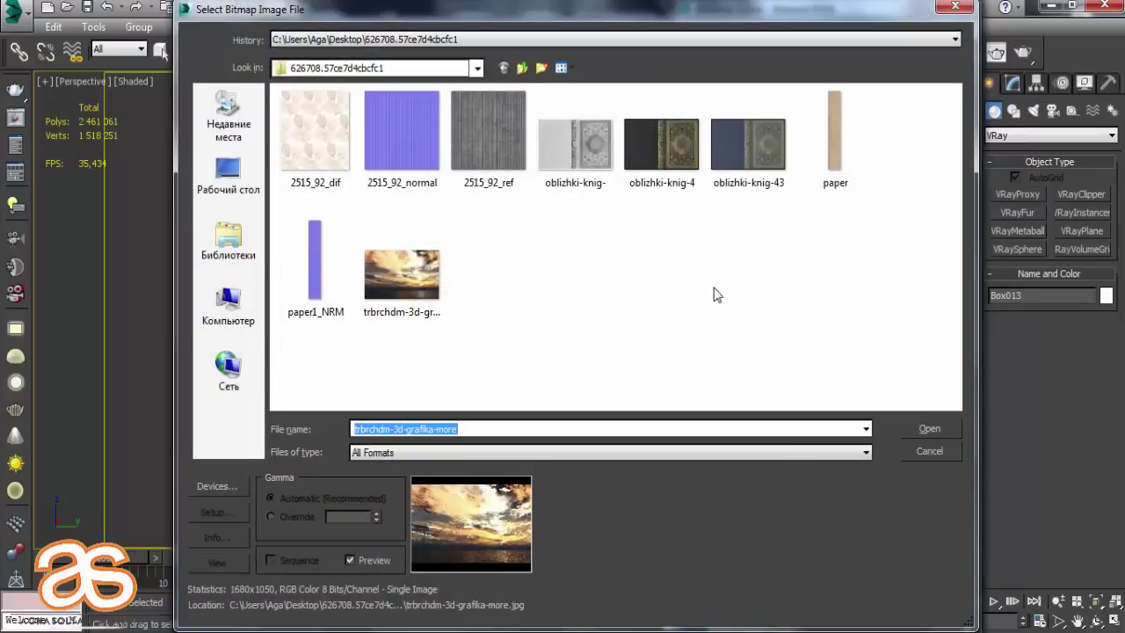
pyautogui.doubleClick(343, 158)
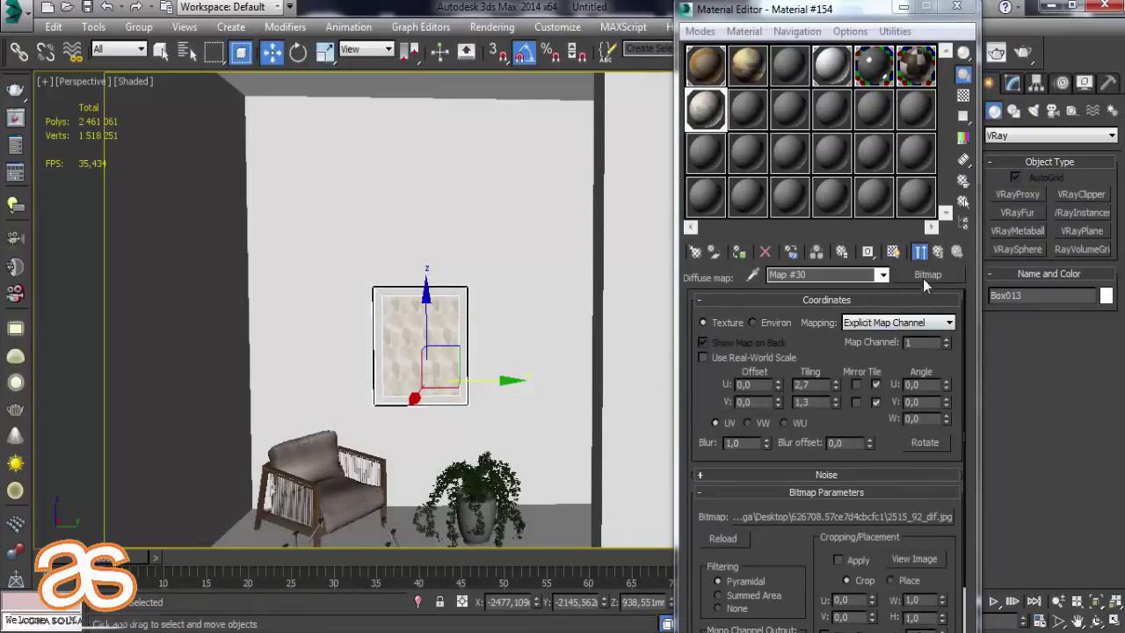
pyautogui.click(937, 253)
pyautogui.scroll(3, 484, 387)
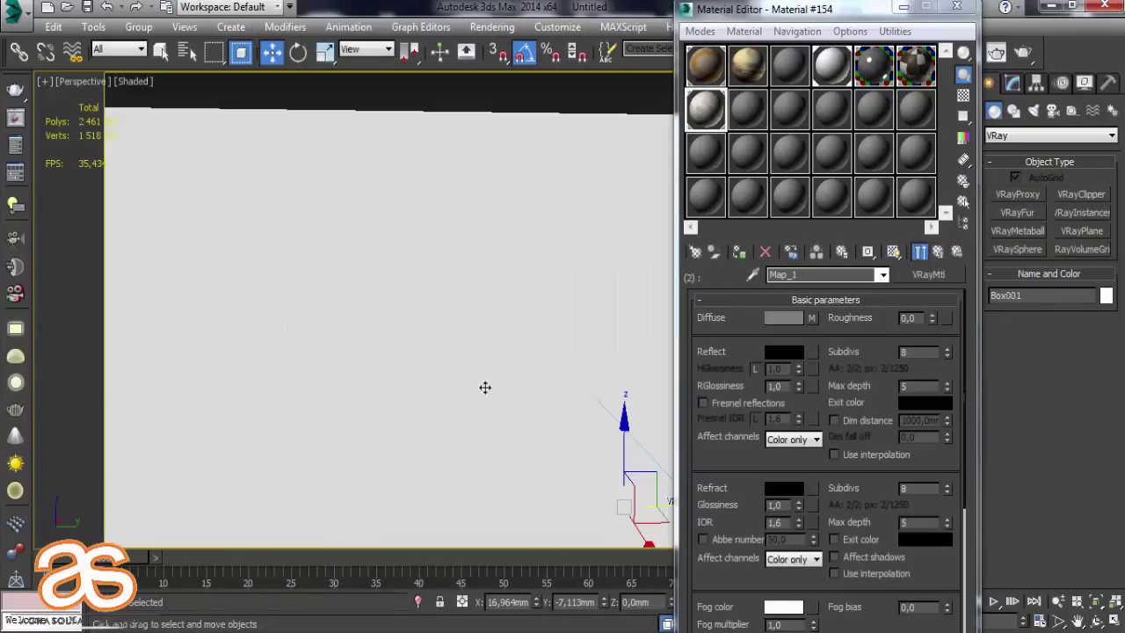
pyautogui.moveTo(484, 387); pyautogui.dragTo(329, 365, button='middle')
pyautogui.scroll(-5, 331, 366)
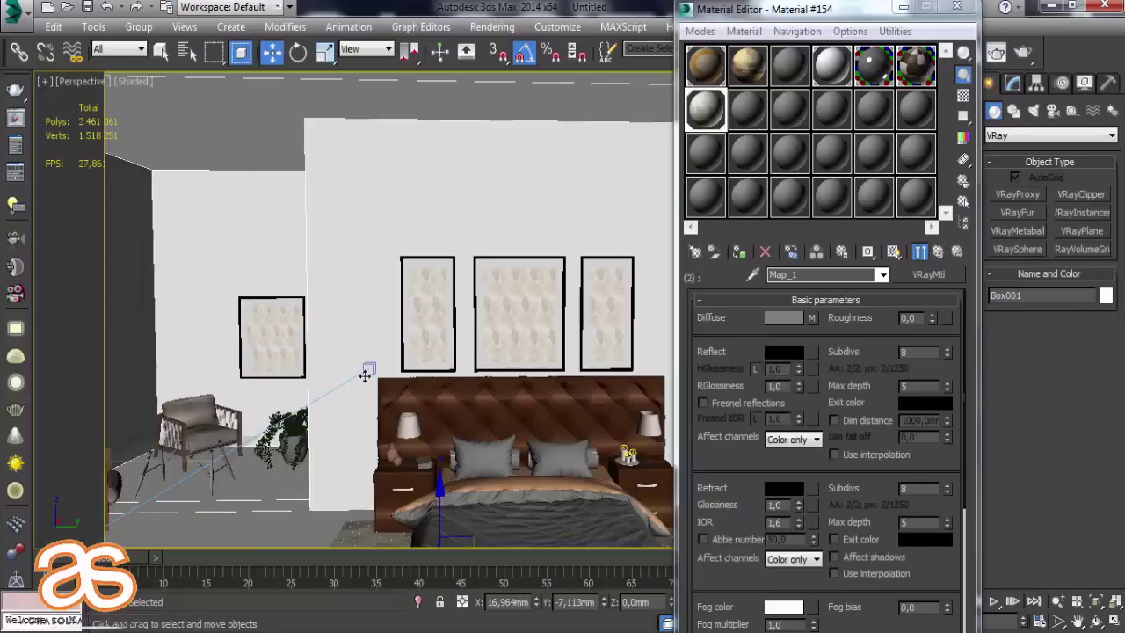
pyautogui.hotkey('ctrl', 'z')
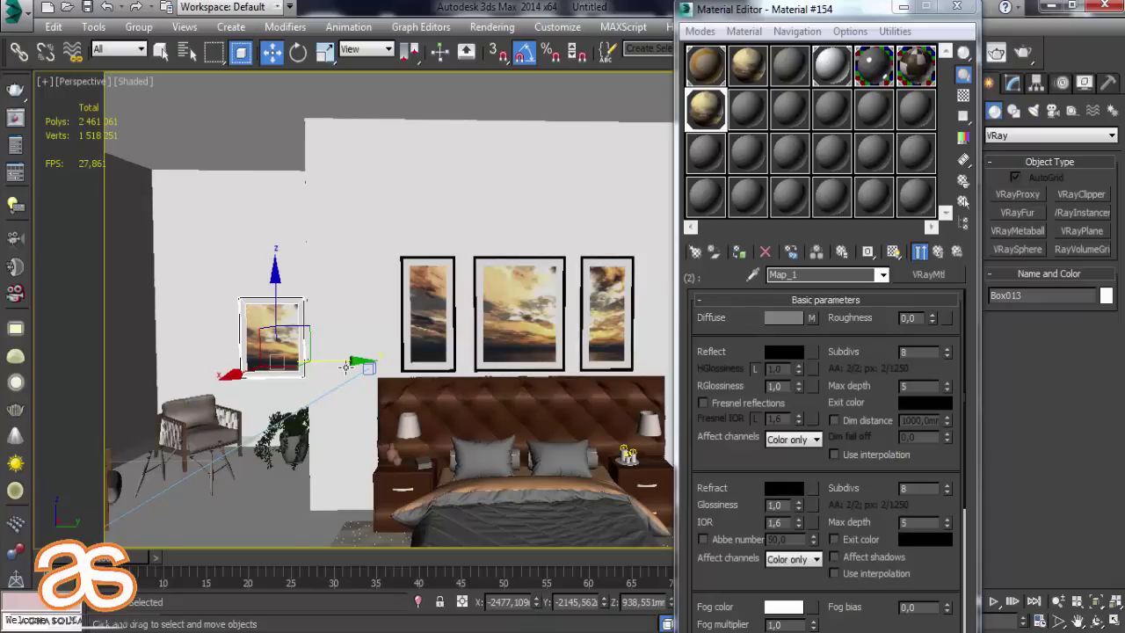
# Turn material slot 08 into a VRayMtl.
pyautogui.click(749, 123)
pyautogui.click(916, 273)
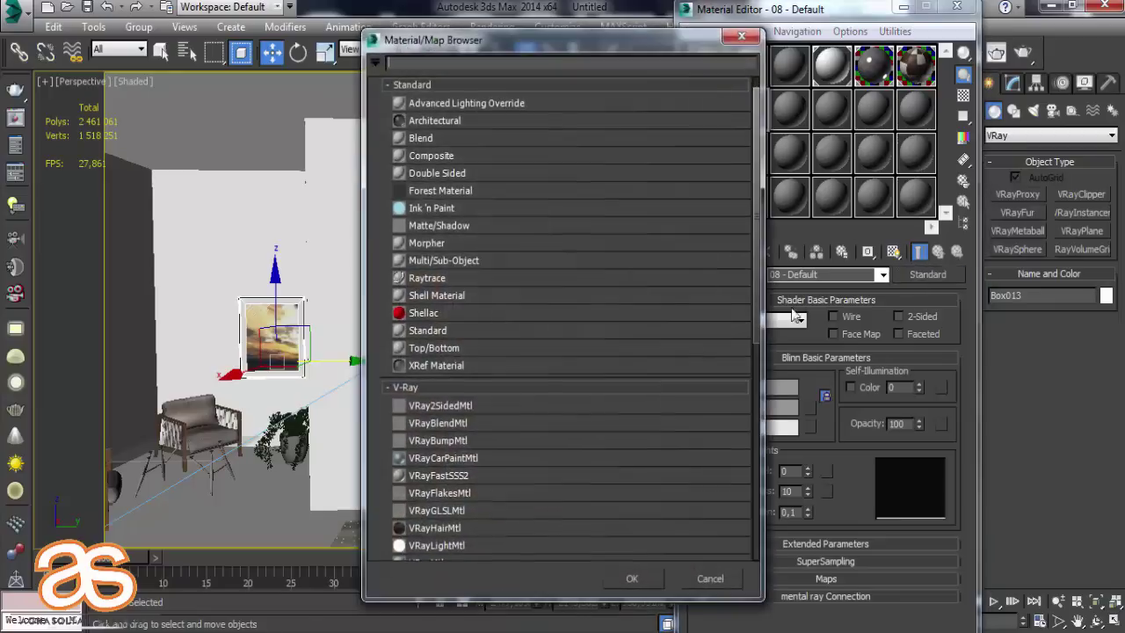
pyautogui.scroll(-2, 465, 489)
pyautogui.click(451, 499)
pyautogui.doubleClick(451, 499)
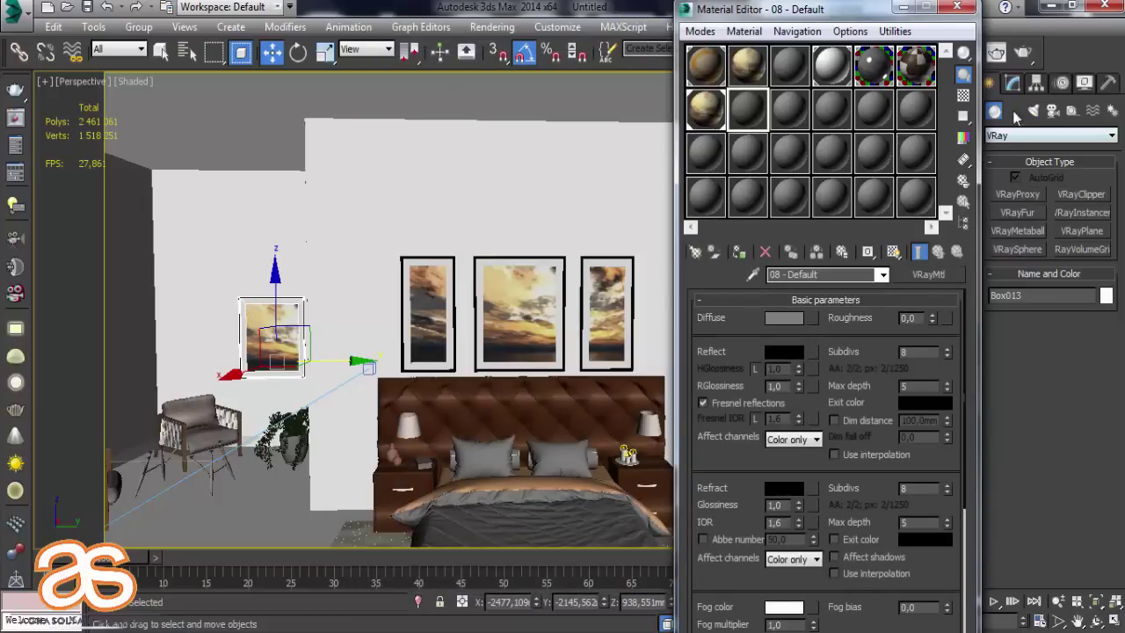
# Select the picture face polygon inside Box013's frame.
pyautogui.click(1013, 83)
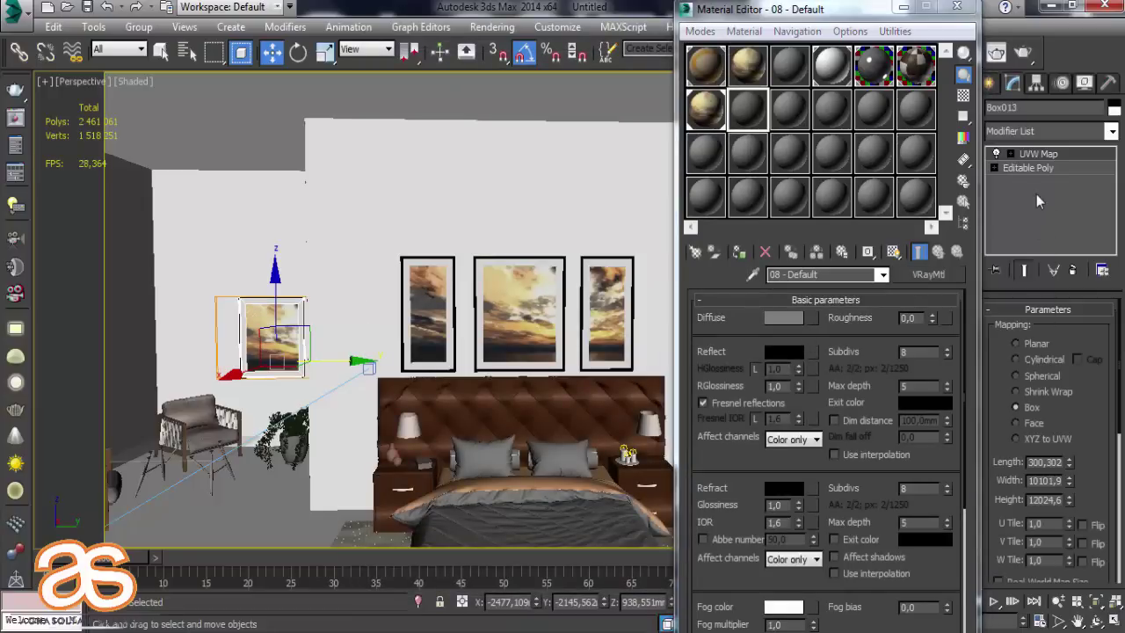
pyautogui.click(995, 167)
pyautogui.click(1026, 210)
pyautogui.click(281, 319)
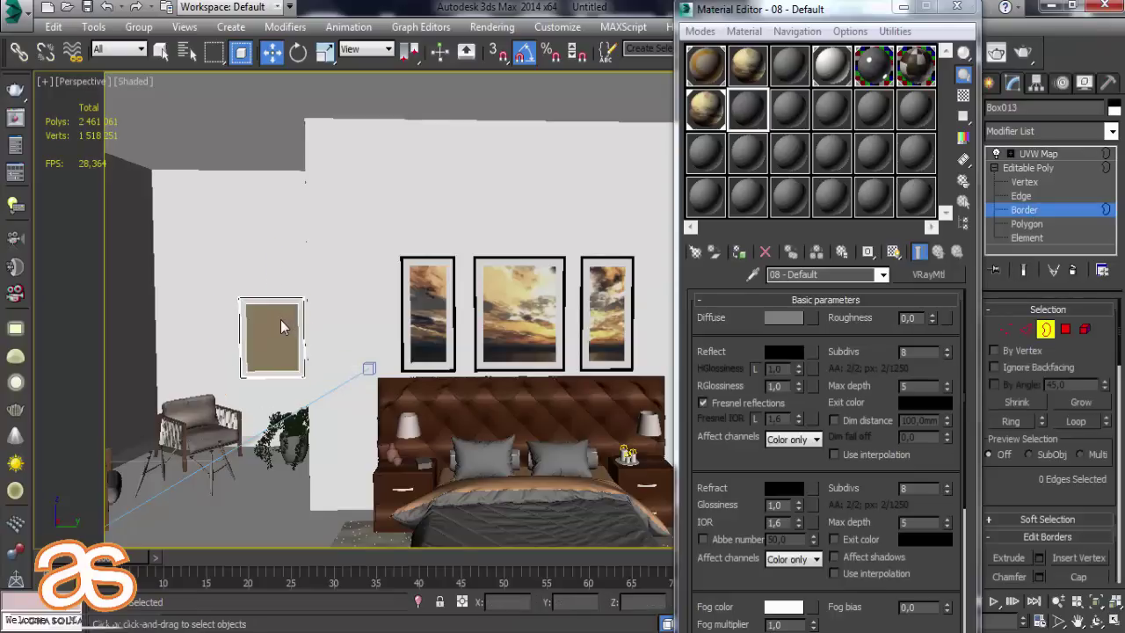
pyautogui.click(1065, 329)
pyautogui.click(268, 366)
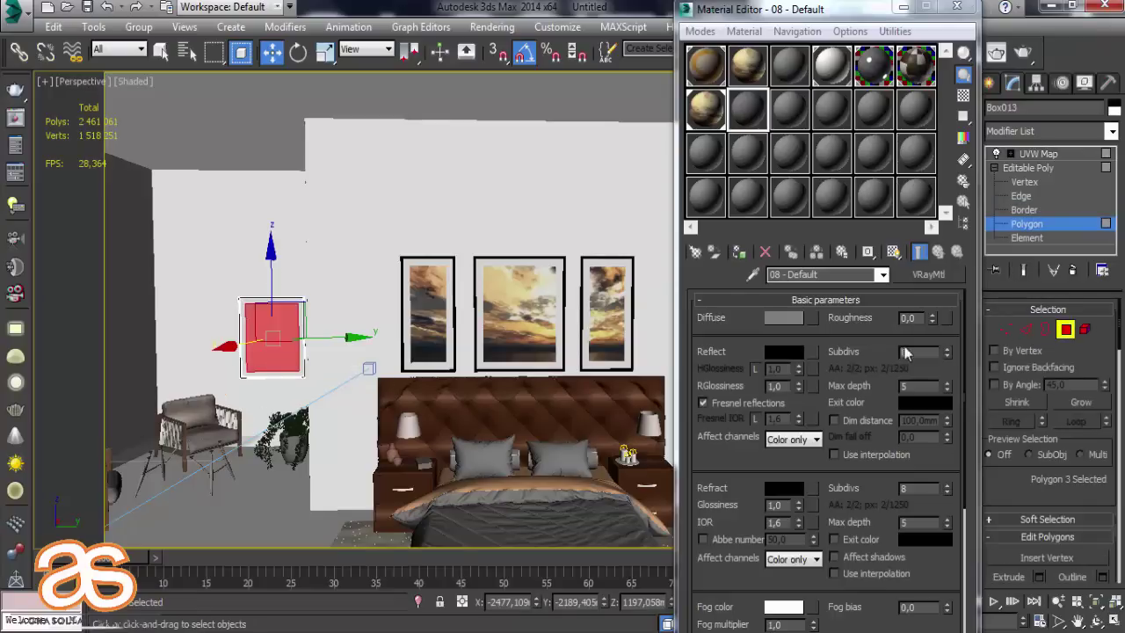
# Load 2515_92_dif.jpg as the VRayMtl's Bitmap Diffuse map, then close the Material Editor.
pyautogui.click(815, 318)
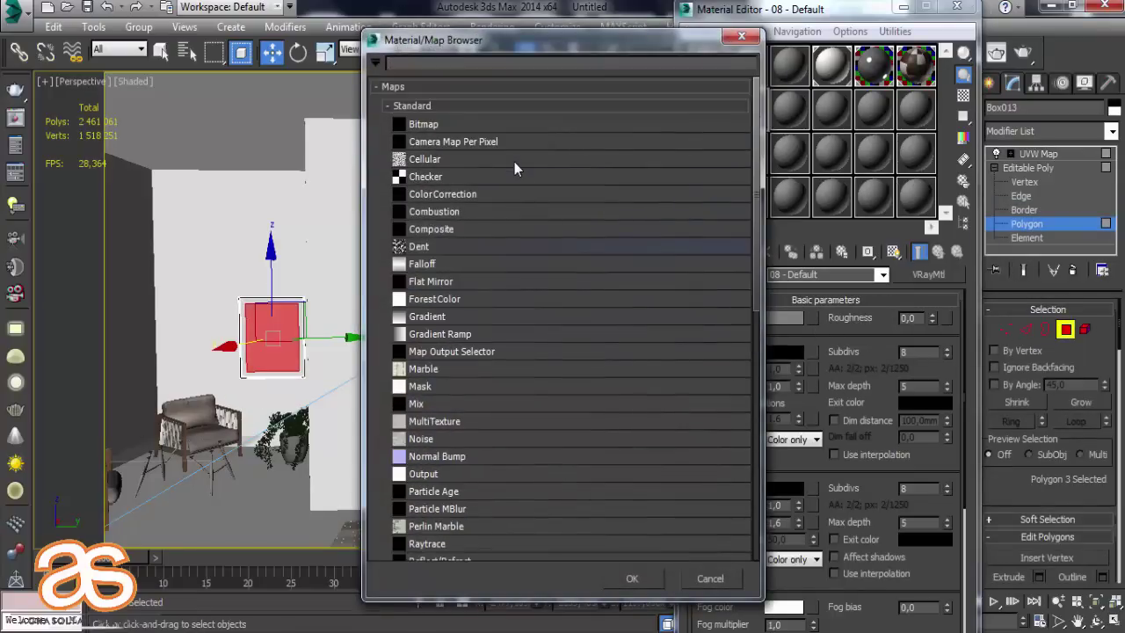
pyautogui.doubleClick(500, 124)
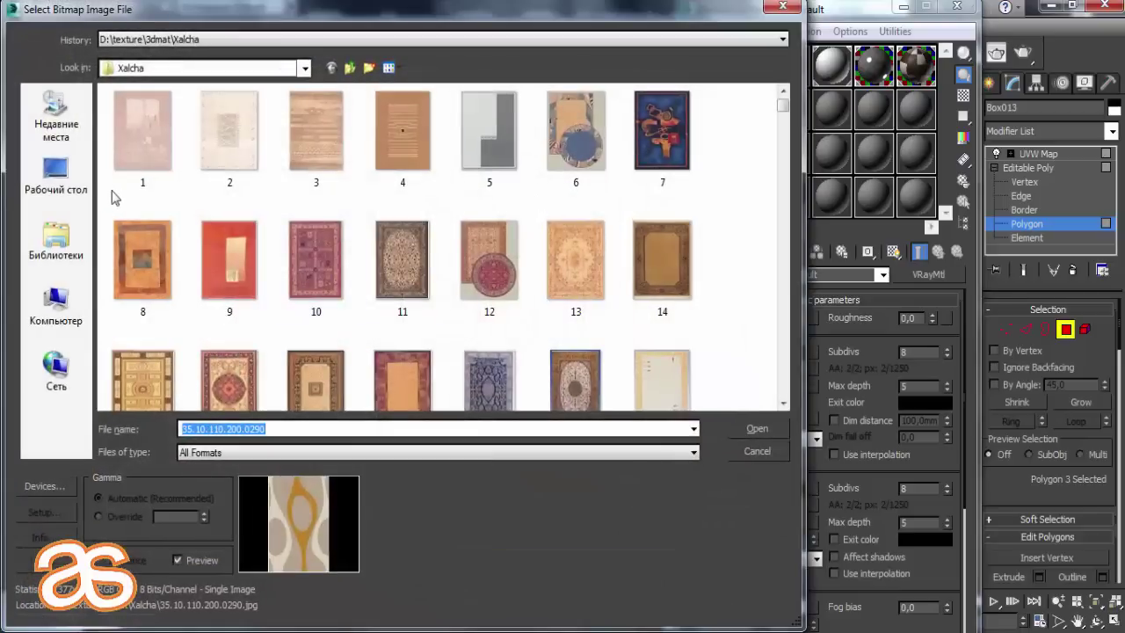
pyautogui.click(56, 176)
pyautogui.doubleClick(626, 225)
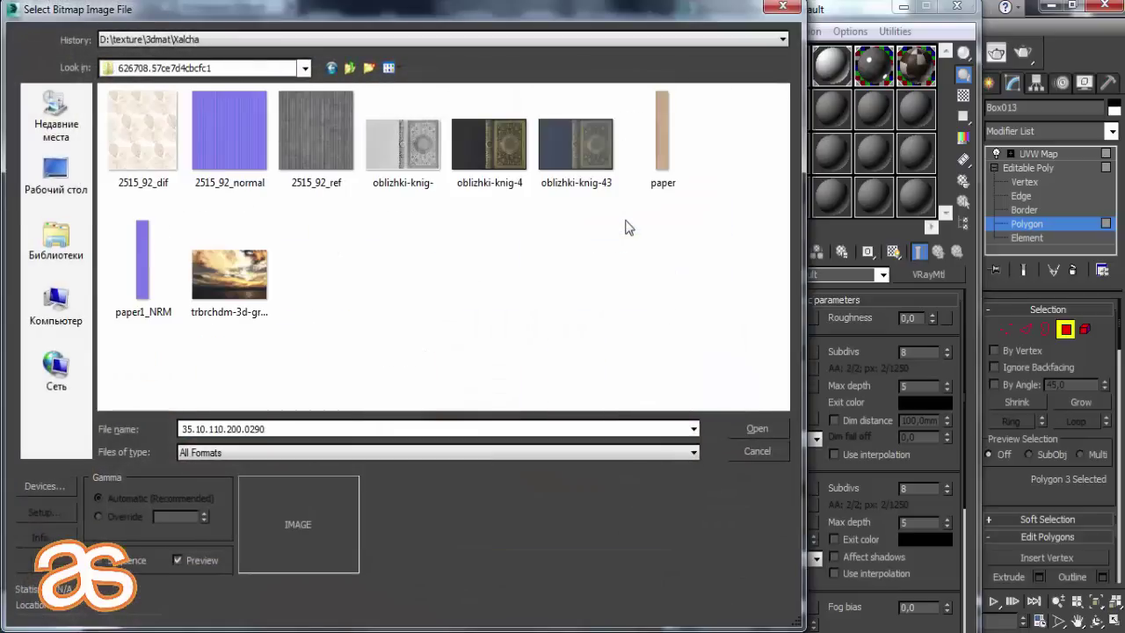
pyautogui.click(172, 167)
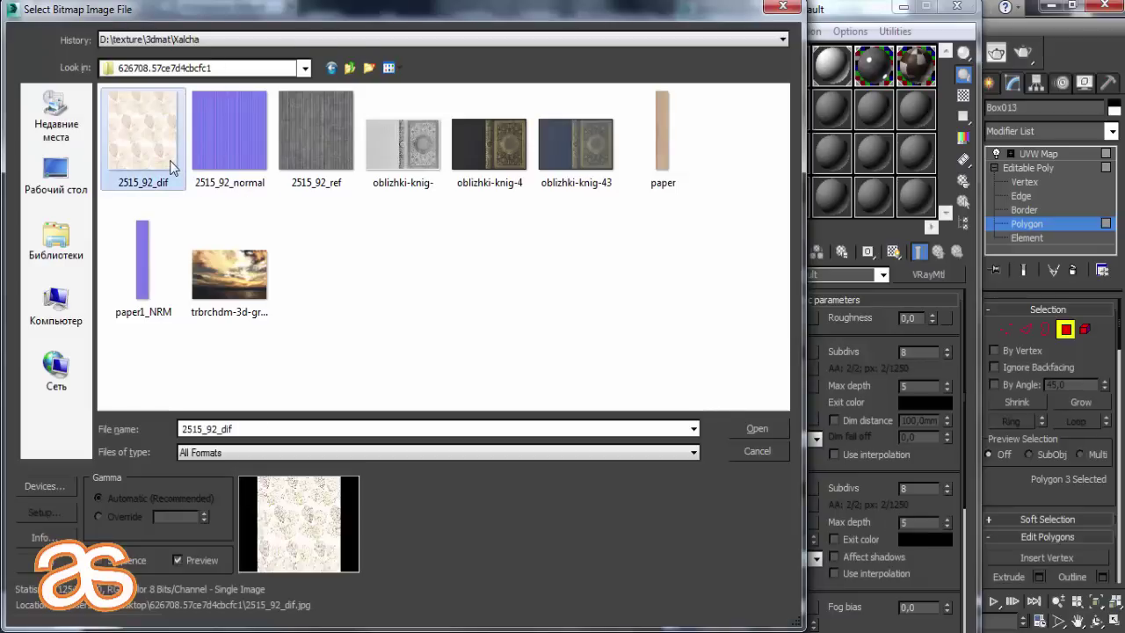
pyautogui.doubleClick(172, 167)
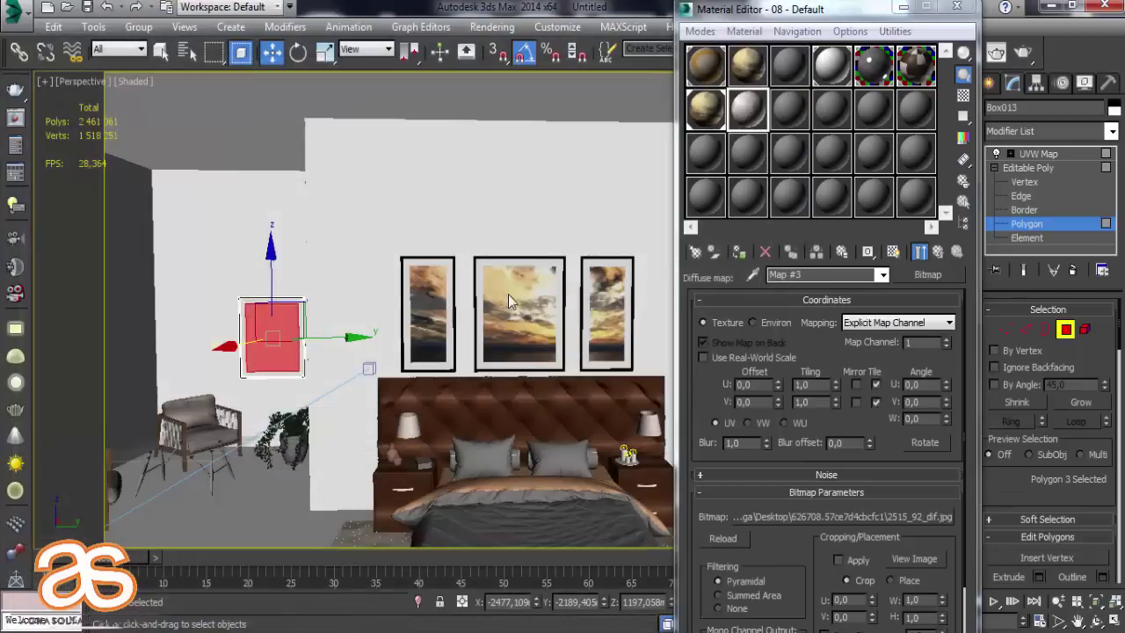
pyautogui.click(938, 252)
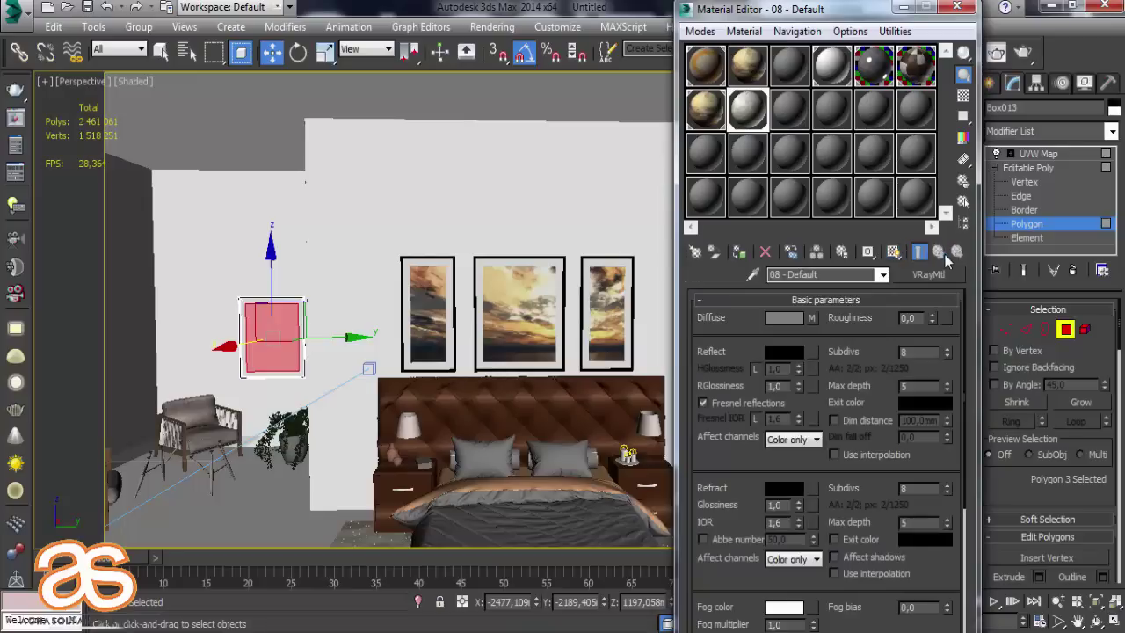
pyautogui.click(1033, 155)
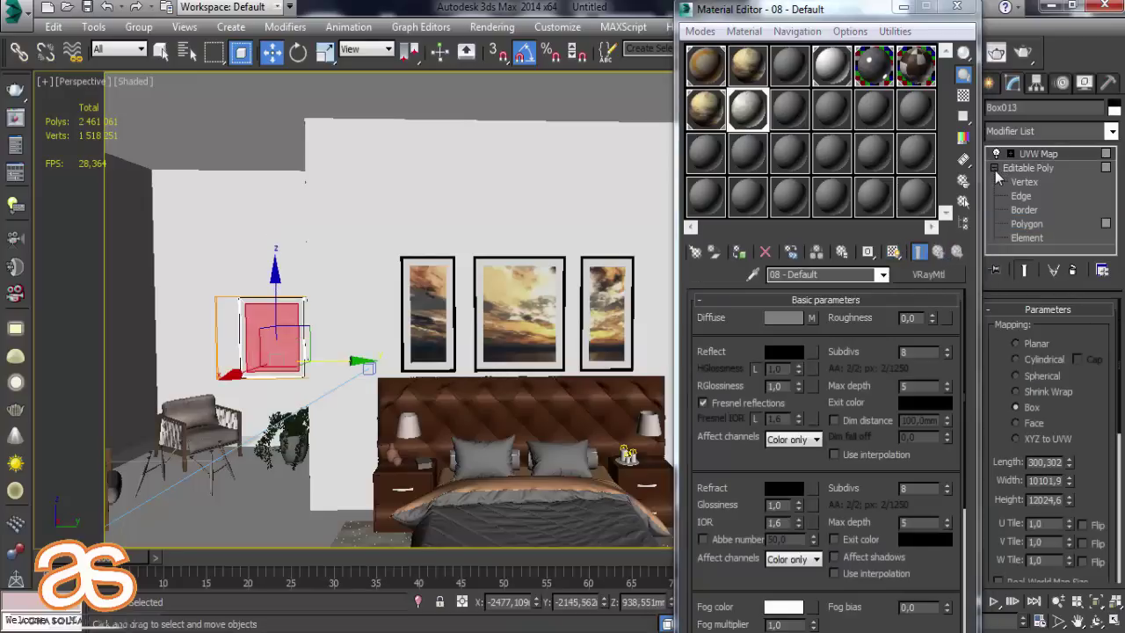
pyautogui.click(561, 277)
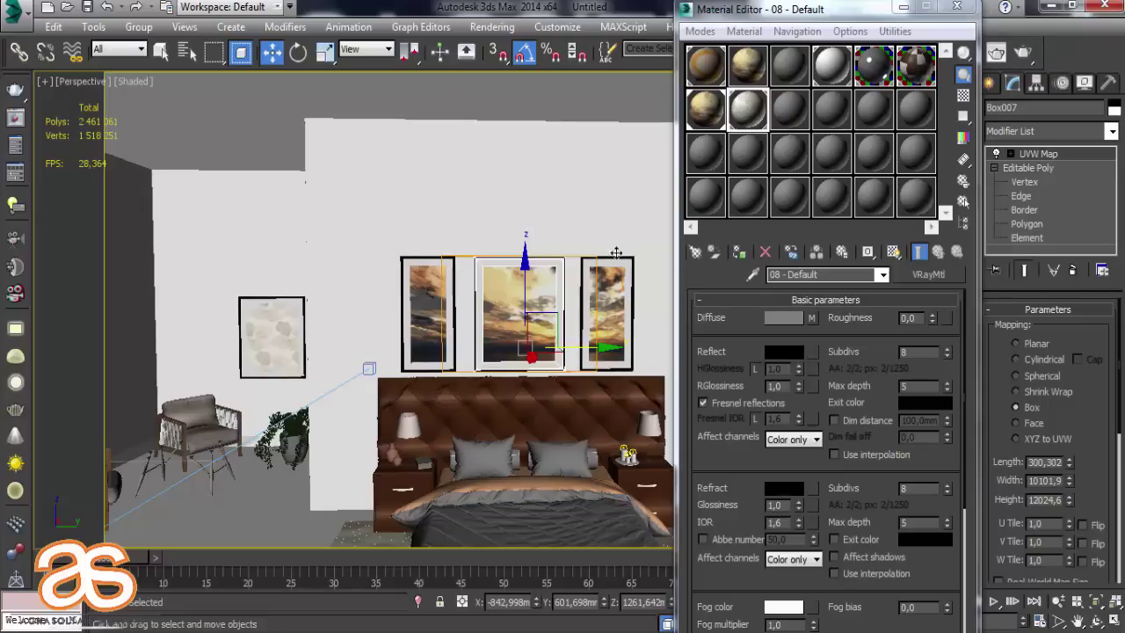
pyautogui.click(957, 7)
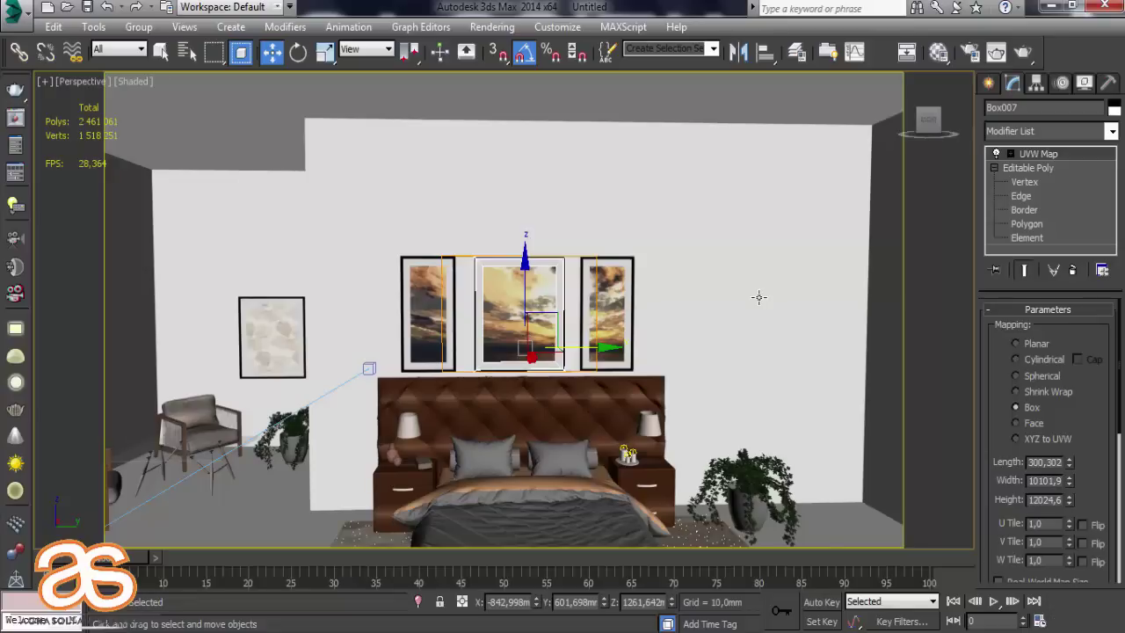
# Raise the small left picture slightly higher on the wall, checking it through VRayCam001.
pyautogui.press('c')
pyautogui.click(374, 409)
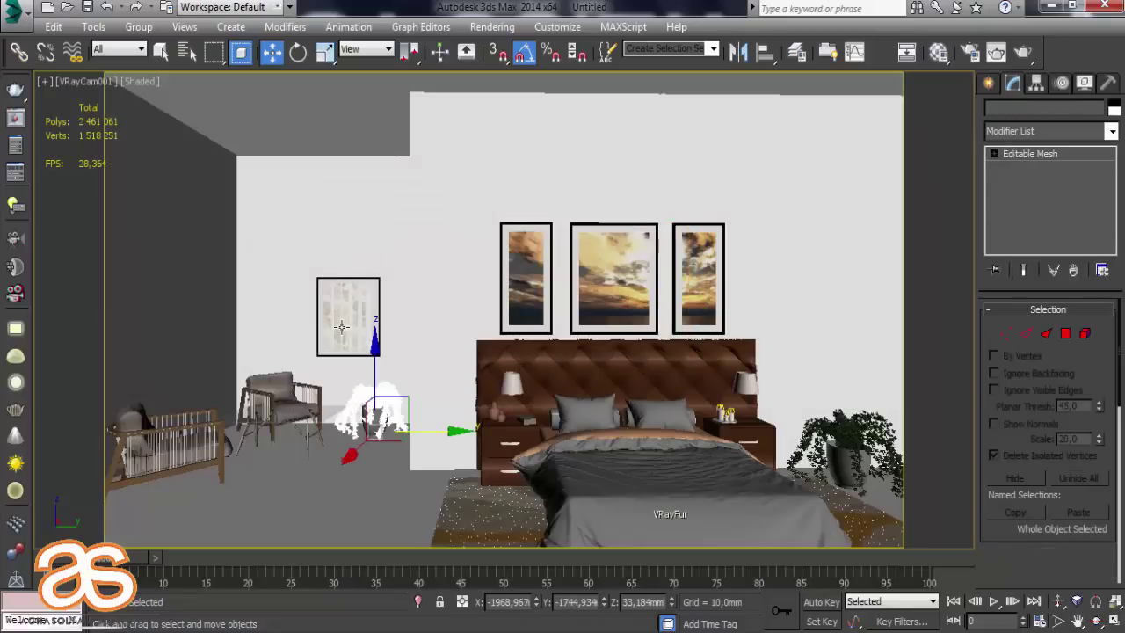
pyautogui.click(352, 299)
pyautogui.moveTo(350, 265); pyautogui.dragTo(350, 259)
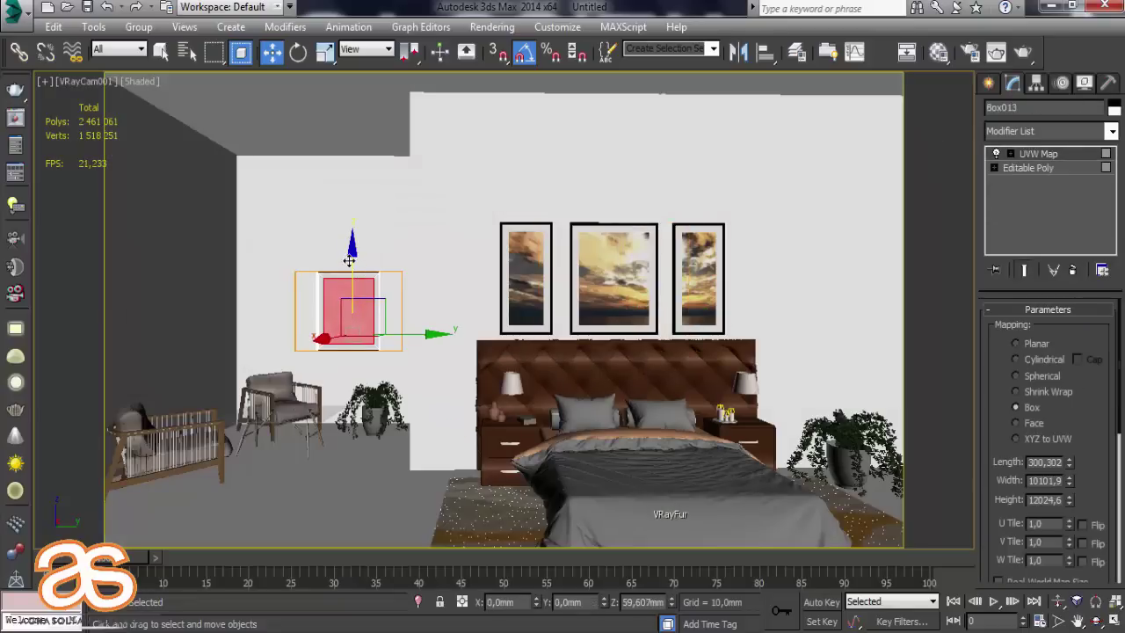
pyautogui.click(465, 458)
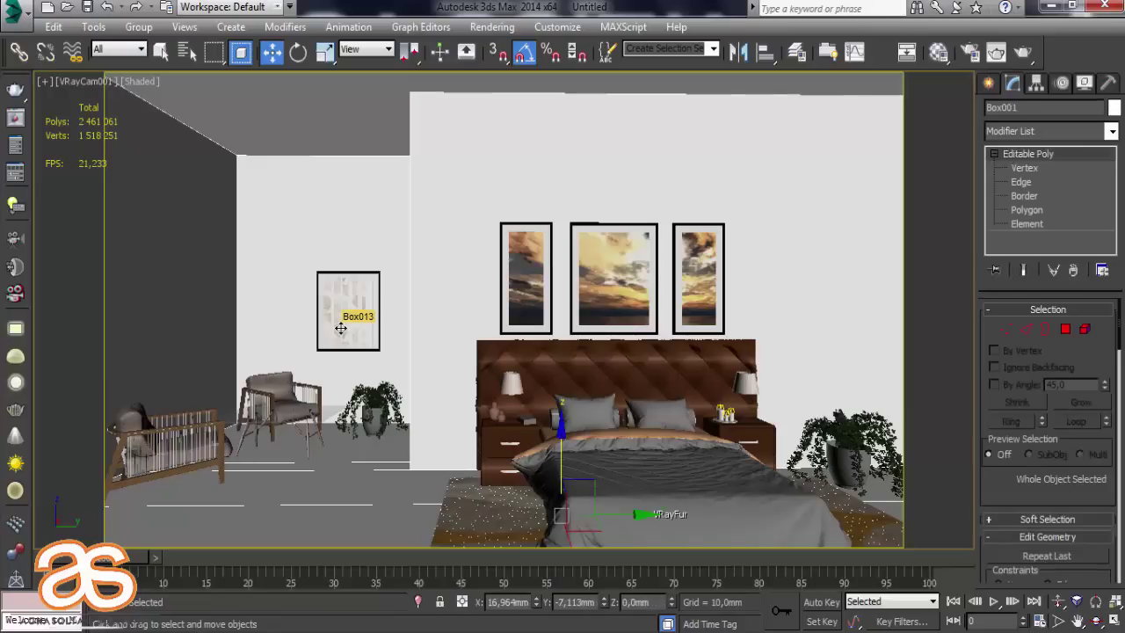
pyautogui.press('p')
pyautogui.scroll(2, 340, 328)
pyautogui.scroll(2, 339, 324)
pyautogui.scroll(2, 337, 321)
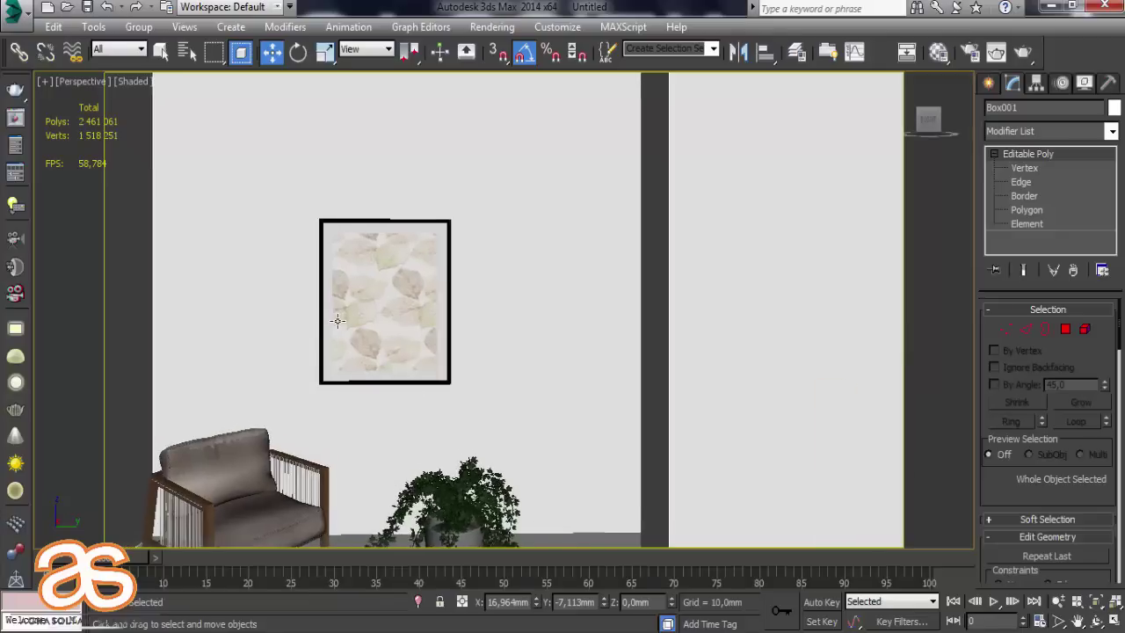
pyautogui.scroll(-1, 338, 321)
pyautogui.scroll(-4, 337, 321)
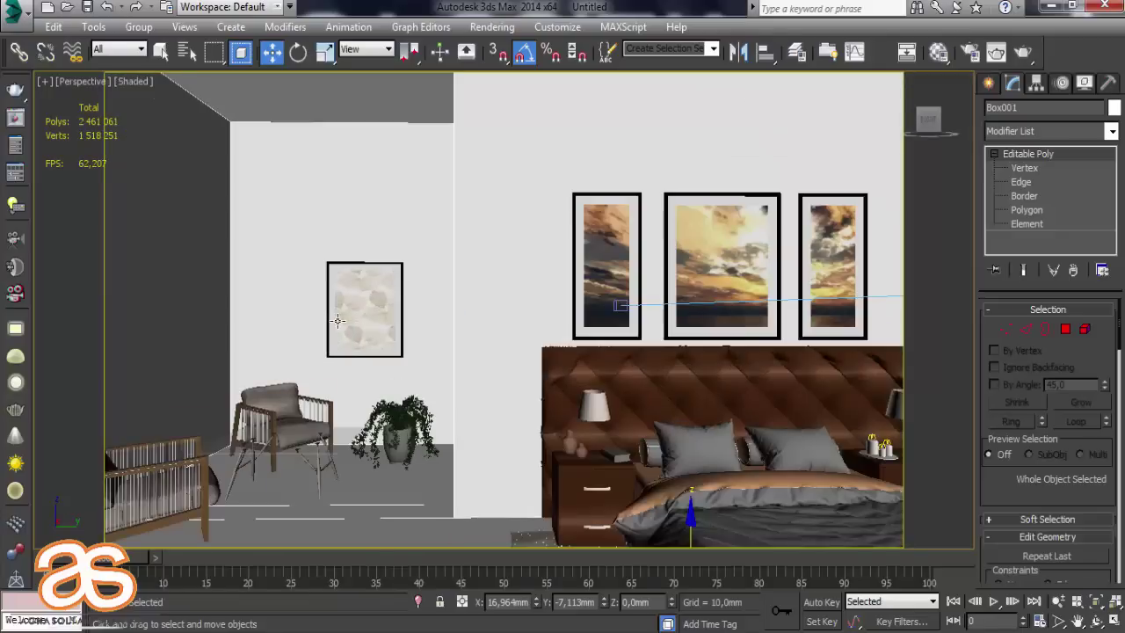
pyautogui.press('c')
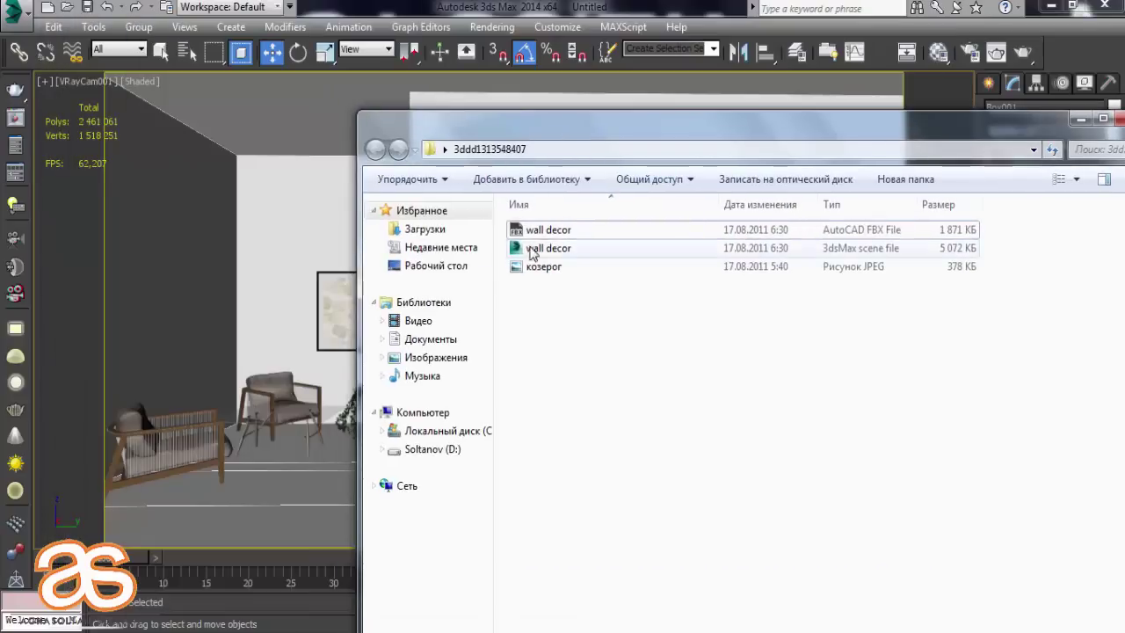
# Merge the antler wall decor scene file into the bedroom and place it.
pyautogui.moveTo(548, 247); pyautogui.dragTo(251, 472)
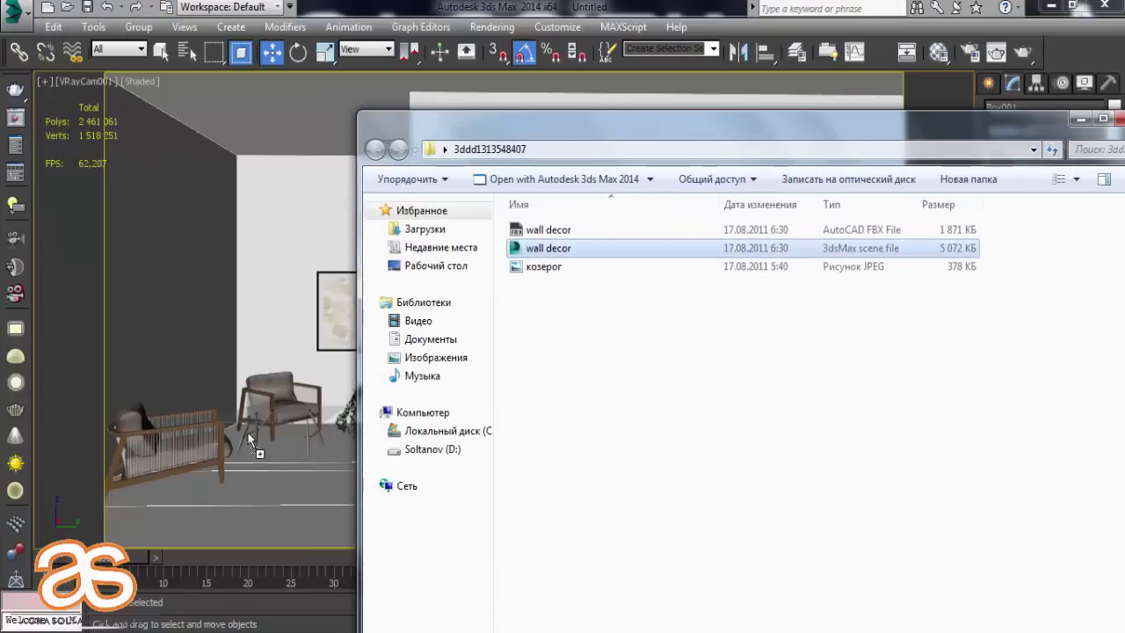
pyautogui.click(303, 503)
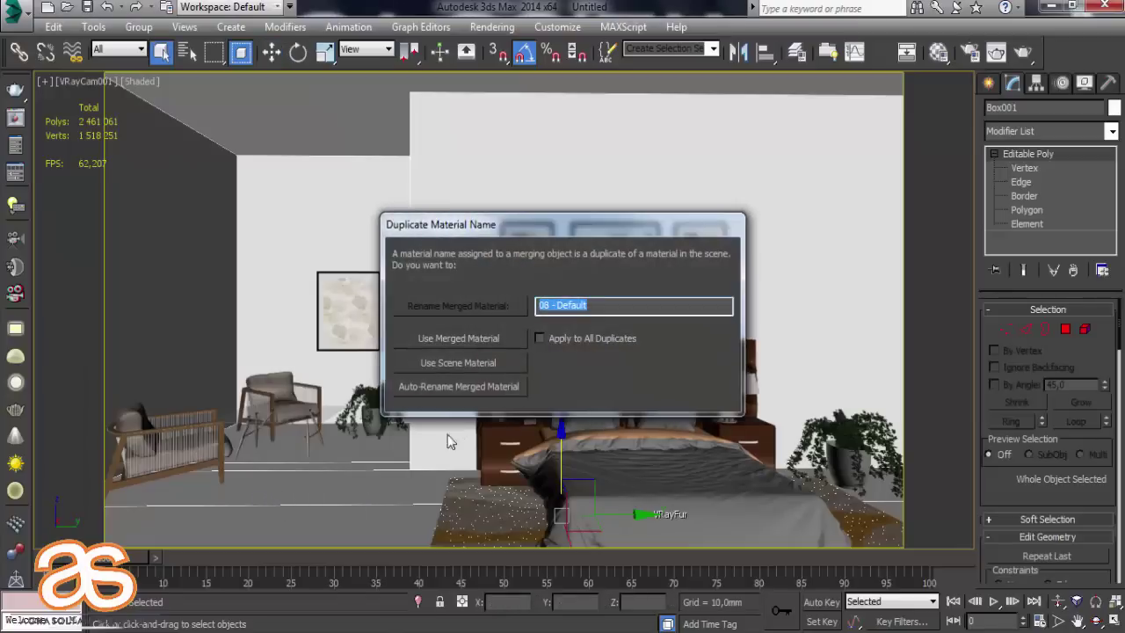
pyautogui.click(471, 386)
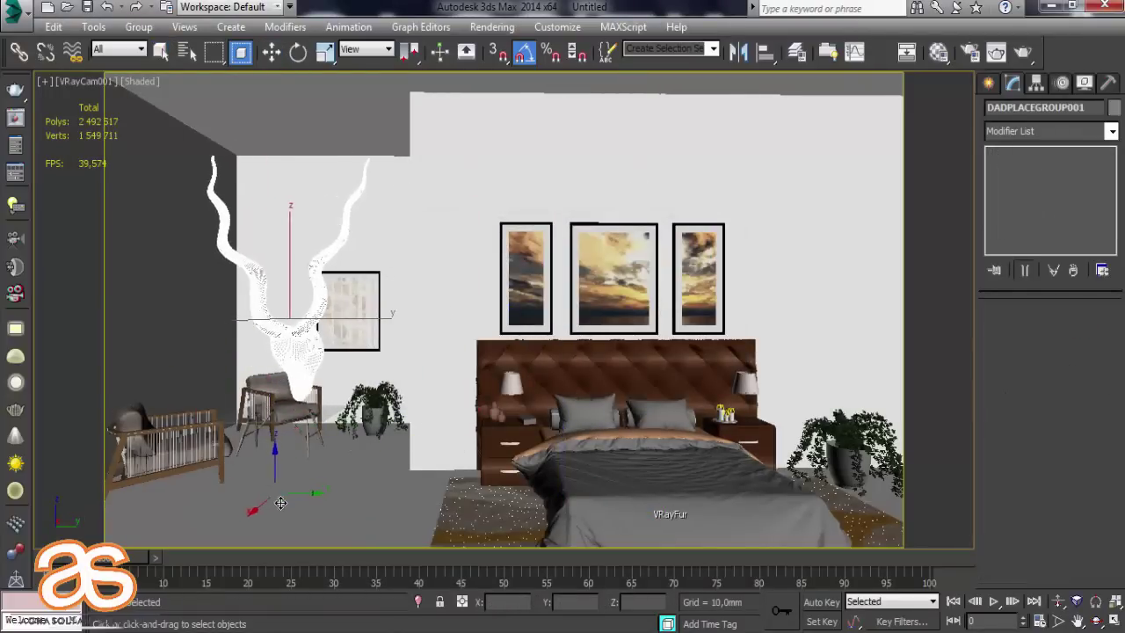
pyautogui.click(282, 376)
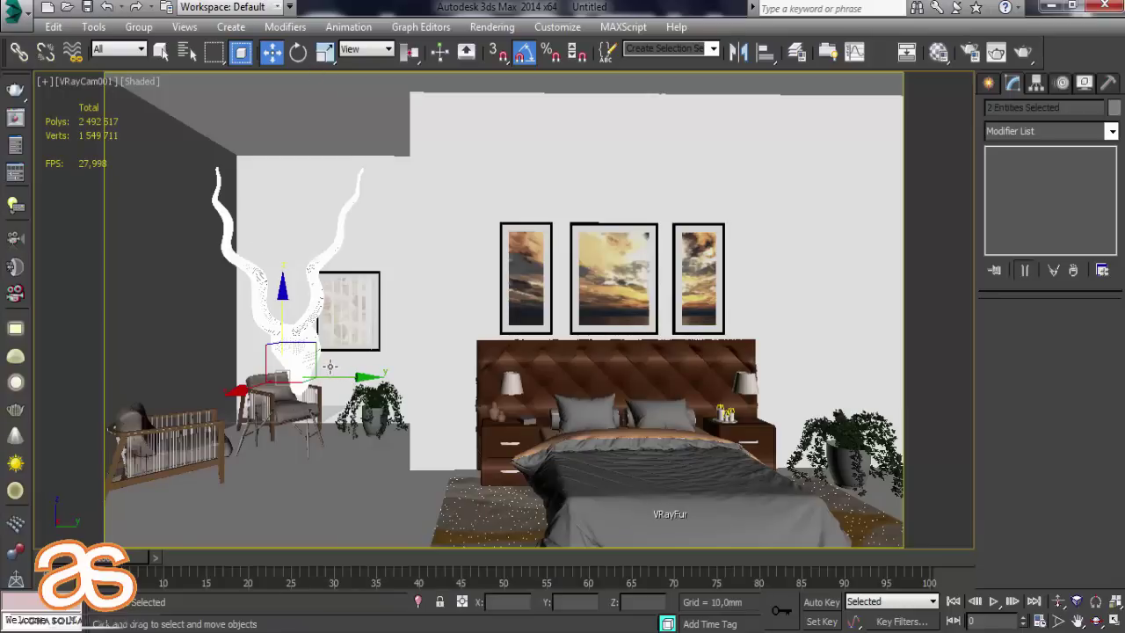
# Rotate the antler decor around its vertical axis.
pyautogui.press('p')
pyautogui.keyDown('alt'); pyautogui.moveTo(356, 343); pyautogui.dragTo(397, 355, button='middle'); pyautogui.keyUp('alt')
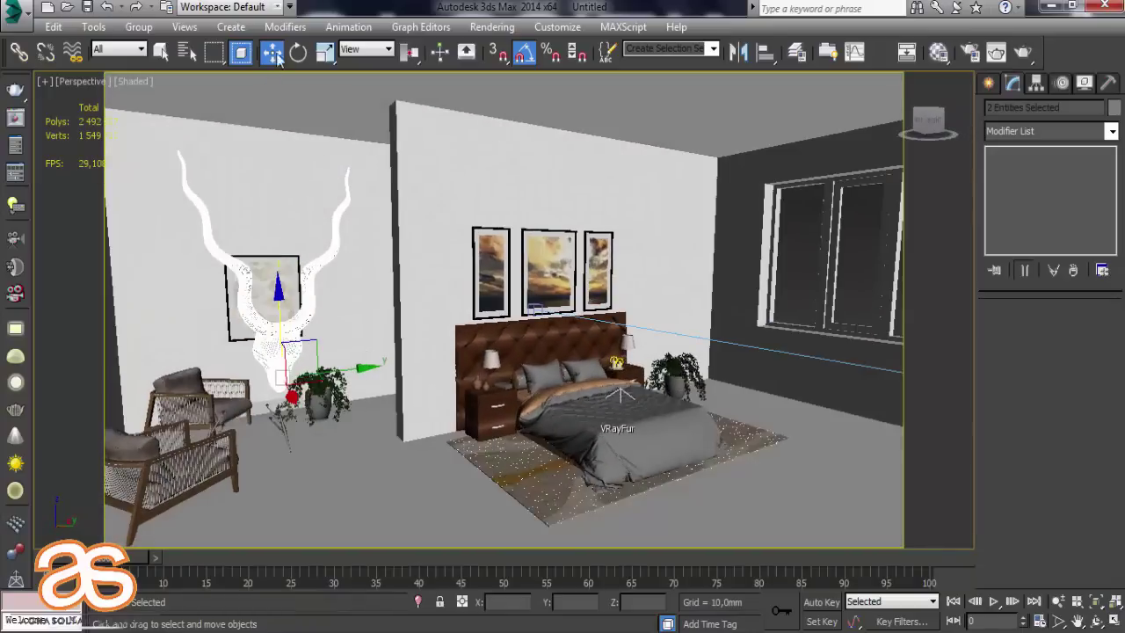
pyautogui.click(298, 52)
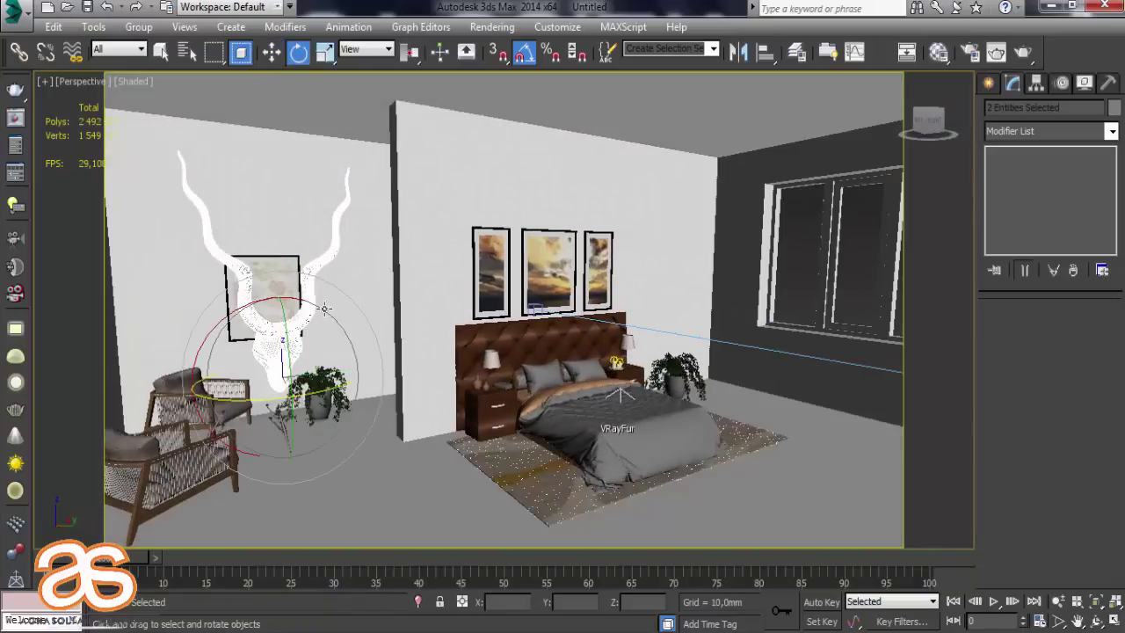
pyautogui.moveTo(263, 402); pyautogui.dragTo(339, 394)
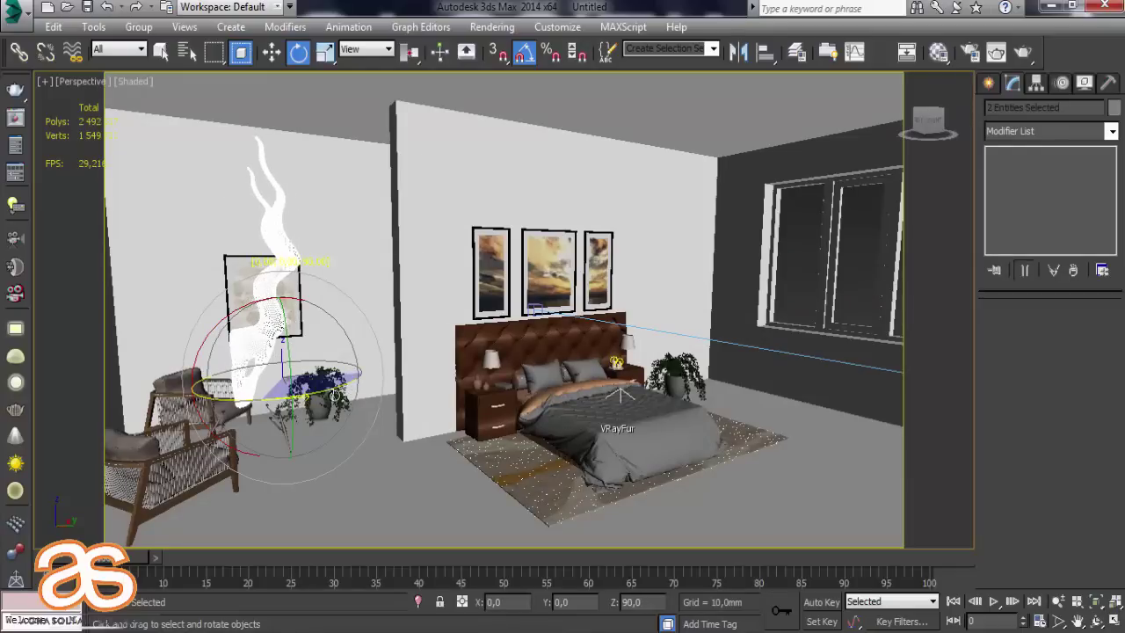
# Move the antler decor left along the wall toward the chairs.
pyautogui.click(272, 52)
pyautogui.moveTo(364, 215)
pyautogui.mouseDown(button='middle')
pyautogui.moveTo(423, 227)
pyautogui.moveTo(430, 191)
pyautogui.mouseUp(button='middle')
pyautogui.scroll(2, 429, 191)
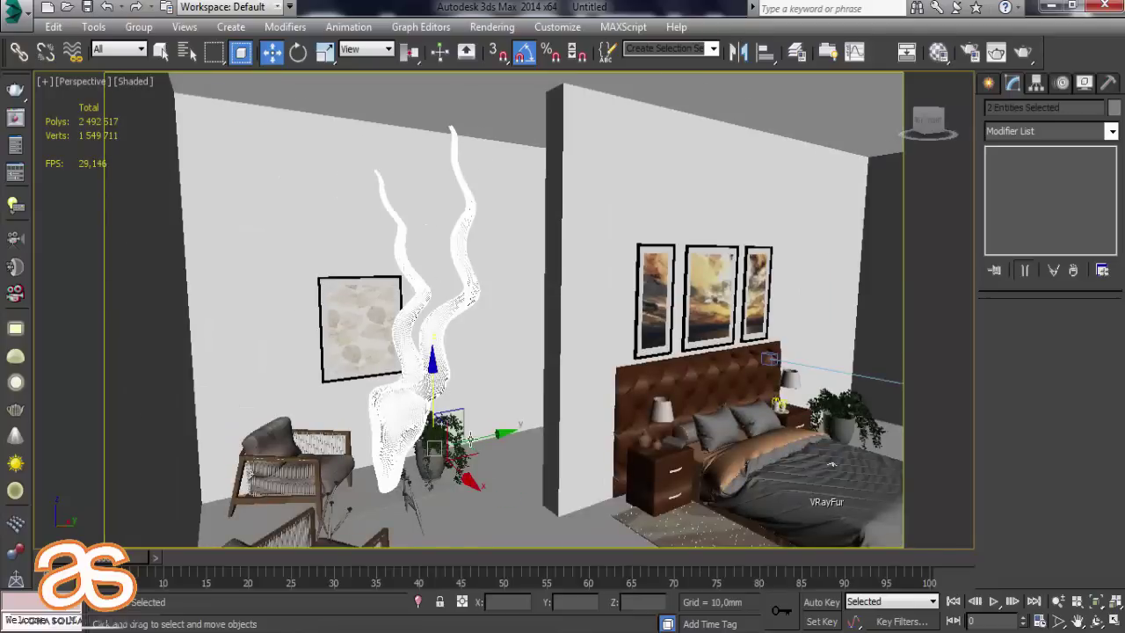
pyautogui.moveTo(423, 376); pyautogui.dragTo(423, 407, button='middle')
pyautogui.moveTo(407, 369); pyautogui.dragTo(378, 240, button='middle')
pyautogui.moveTo(444, 392)
pyautogui.mouseDown()
pyautogui.moveTo(288, 393)
pyautogui.moveTo(271, 463)
pyautogui.moveTo(233, 370)
pyautogui.mouseUp()
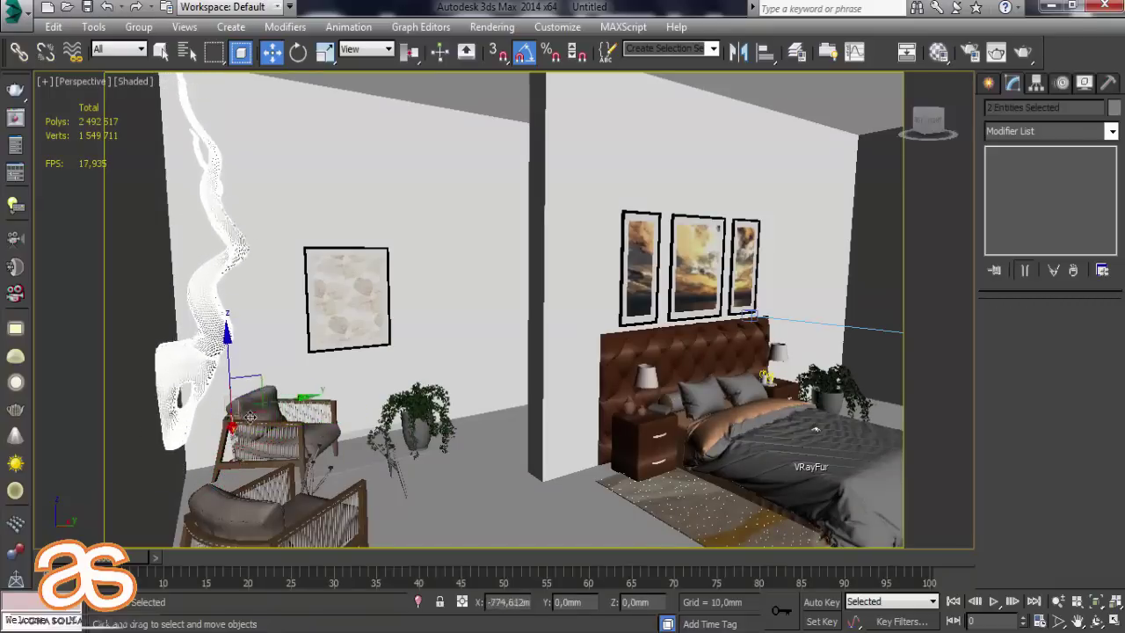
pyautogui.scroll(5, 175, 403)
pyautogui.scroll(-6, 175, 403)
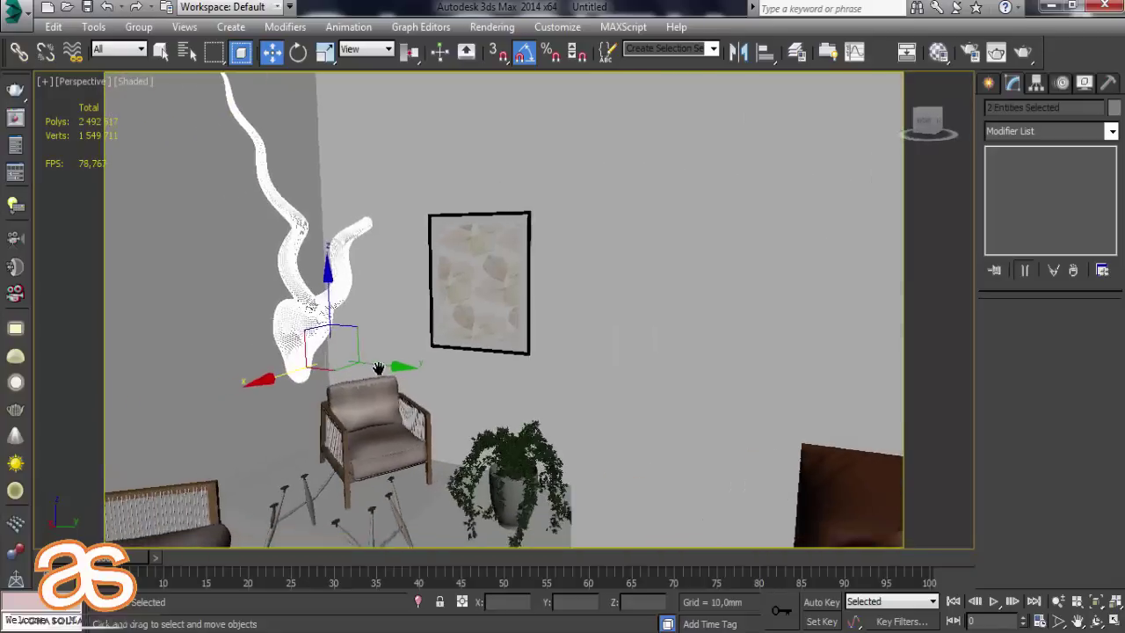
pyautogui.scroll(1, 349, 347)
pyautogui.moveTo(350, 366)
pyautogui.mouseDown()
pyautogui.moveTo(260, 369)
pyautogui.moveTo(260, 438)
pyautogui.mouseUp()
# Shrink the antler decor uniformly, adjust its Y and Z position, and view through VRayCam001.
pyautogui.click(325, 52)
pyautogui.moveTo(276, 176)
pyautogui.keyDown('alt'); pyautogui.mouseDown(button='middle')
pyautogui.moveTo(268, 362)
pyautogui.moveTo(336, 382)
pyautogui.mouseUp(button='middle'); pyautogui.keyUp('alt')
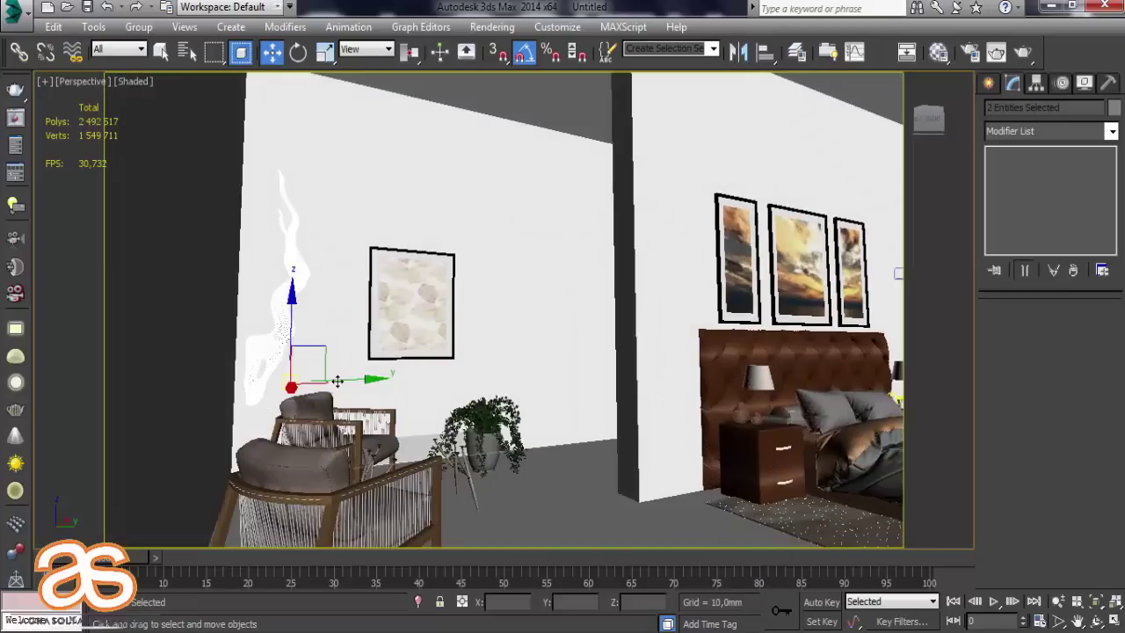
pyautogui.moveTo(336, 381); pyautogui.dragTo(306, 385)
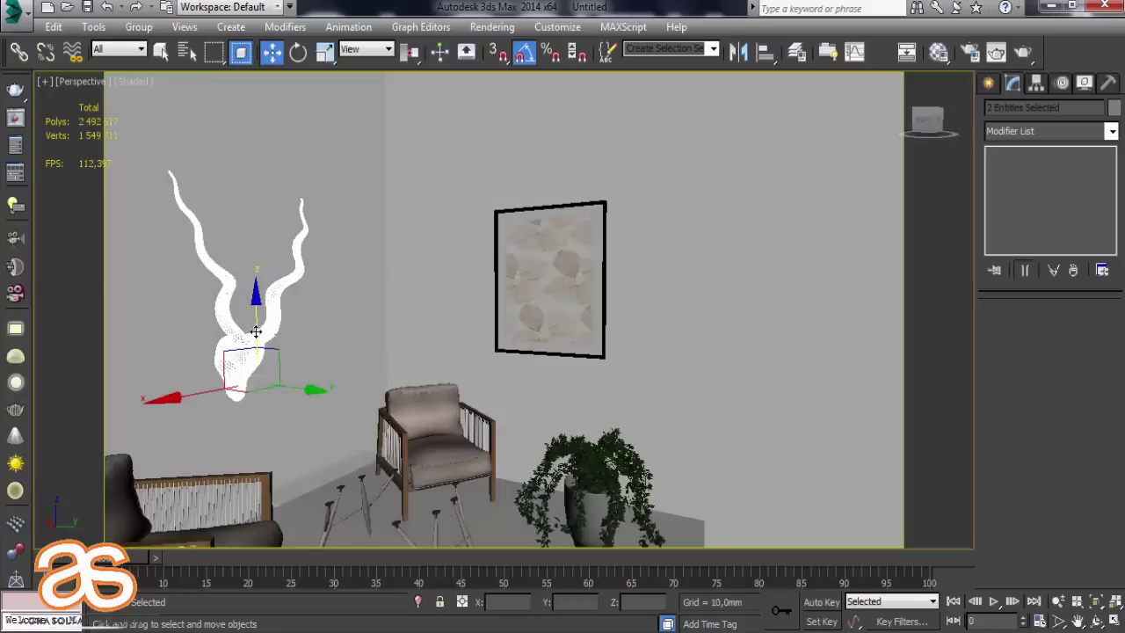
pyautogui.moveTo(261, 293); pyautogui.dragTo(261, 241)
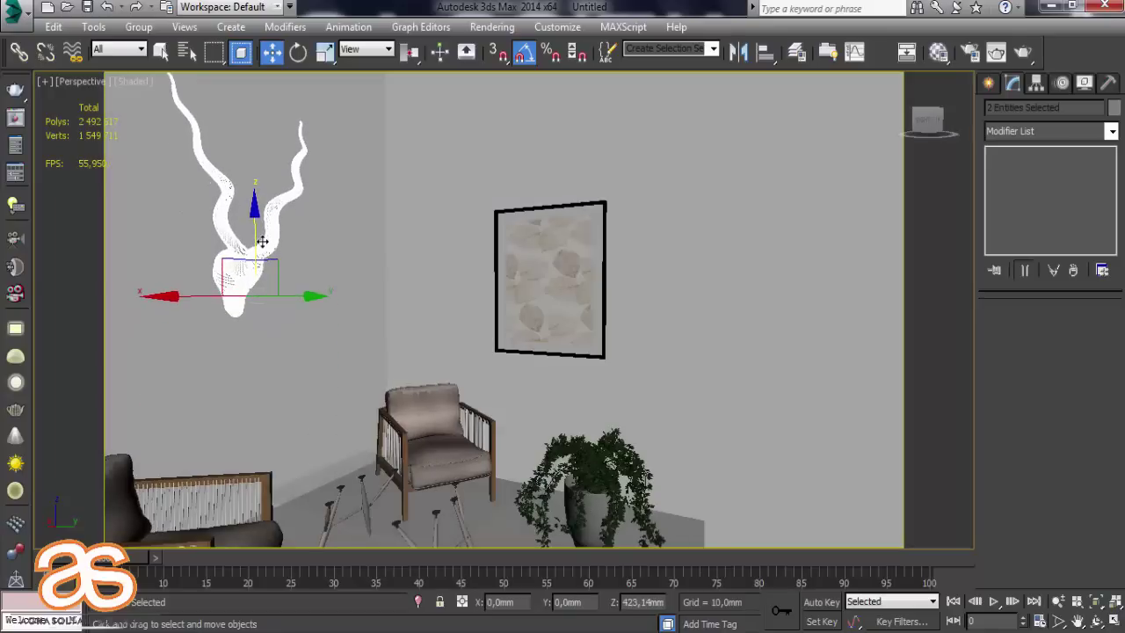
pyautogui.press('c')
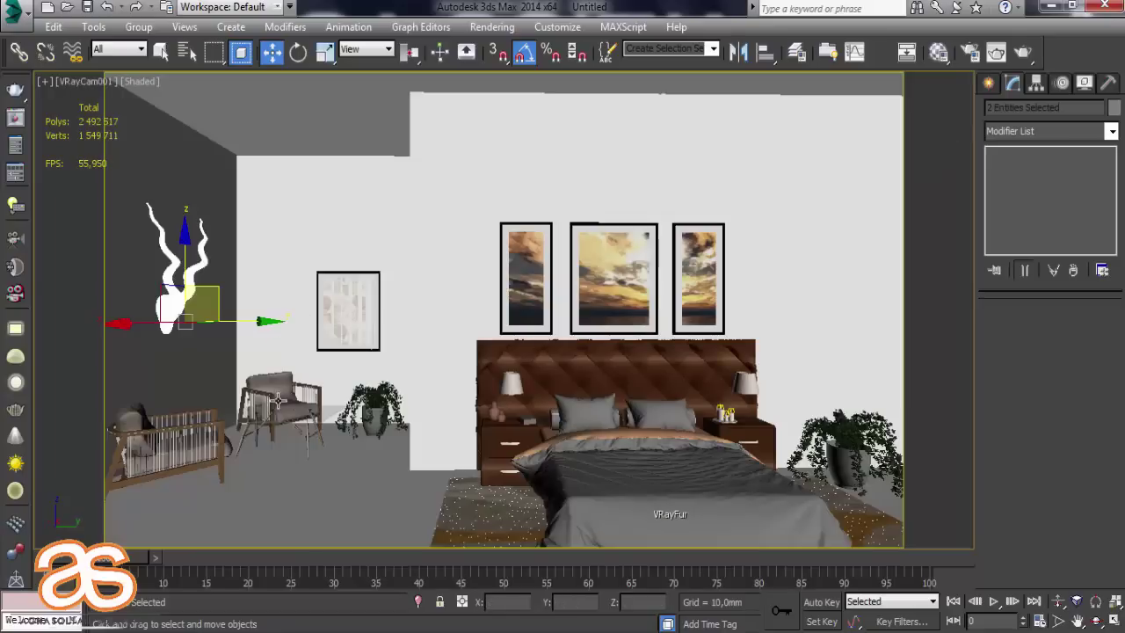
pyautogui.click(277, 401)
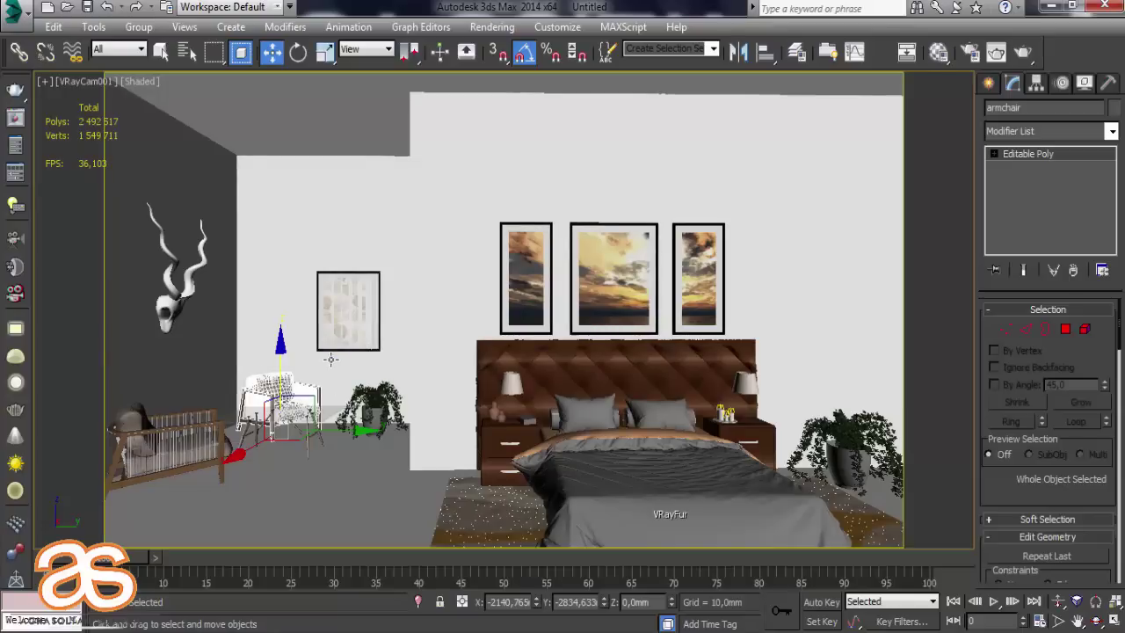
# Merge lamp059.max into the scene and raise the lamp up the wall.
pyautogui.click(273, 627)
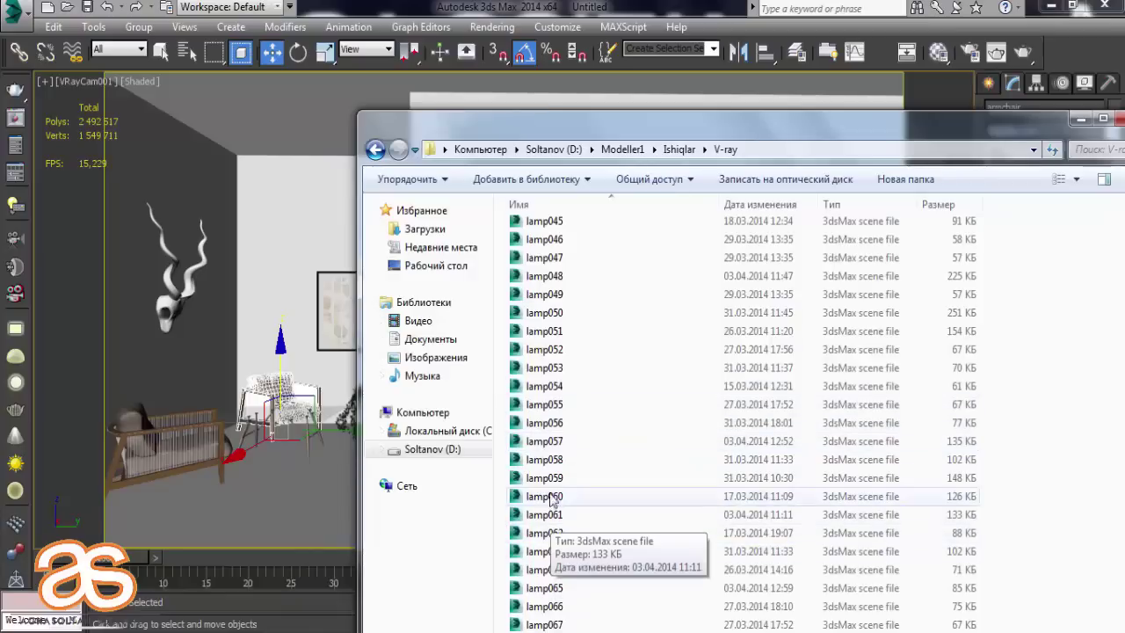
pyautogui.moveTo(545, 478); pyautogui.dragTo(273, 470)
pyautogui.click(319, 496)
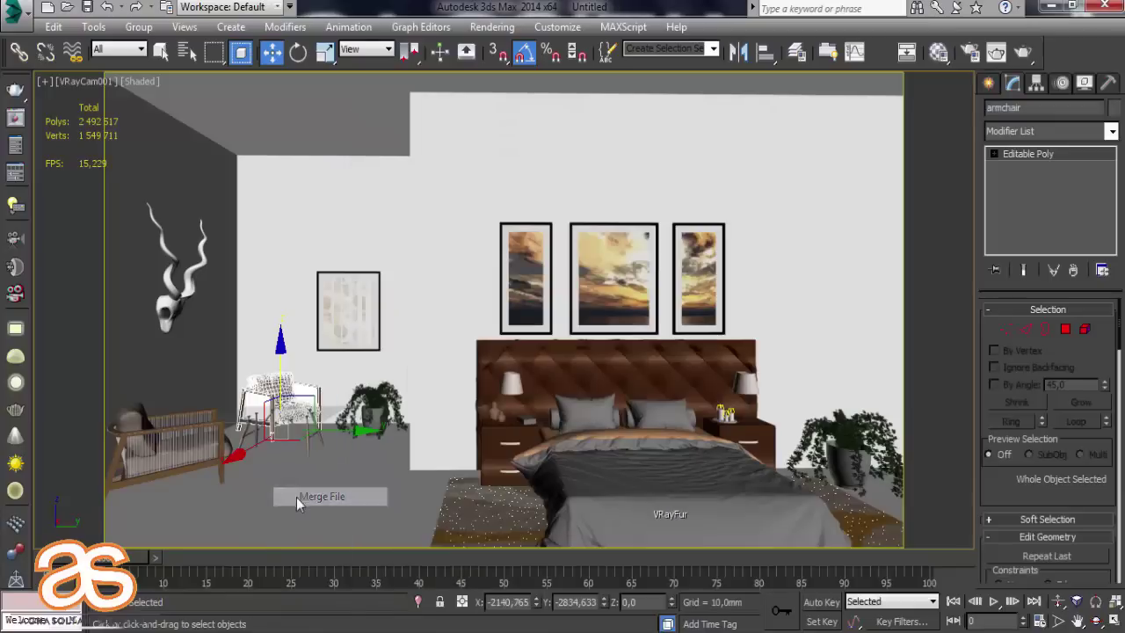
pyautogui.click(444, 389)
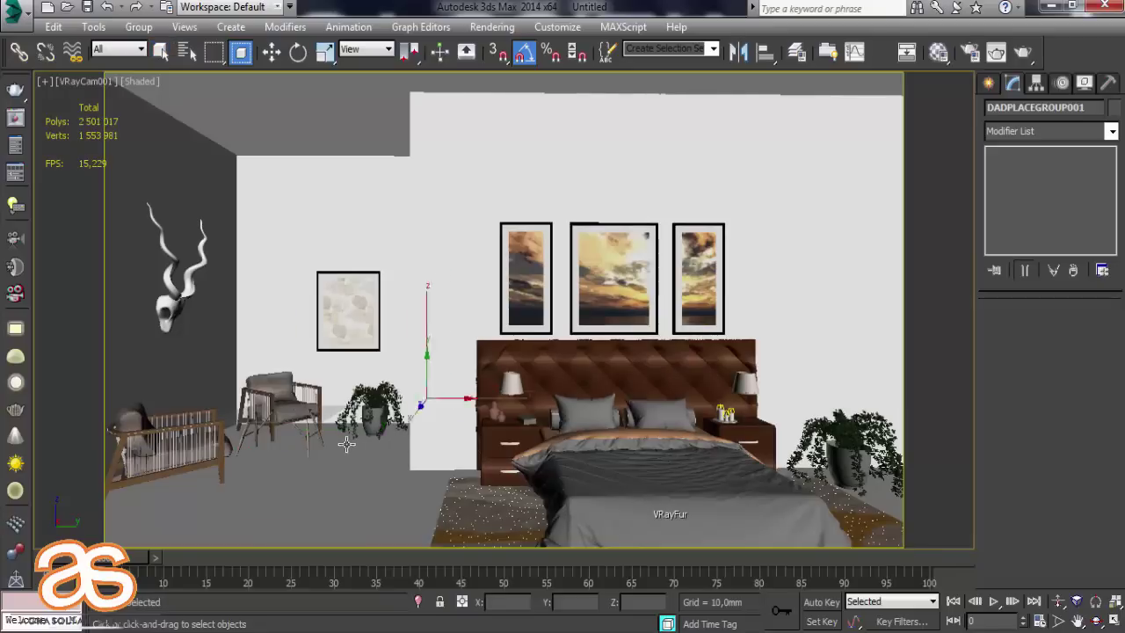
pyautogui.click(331, 472)
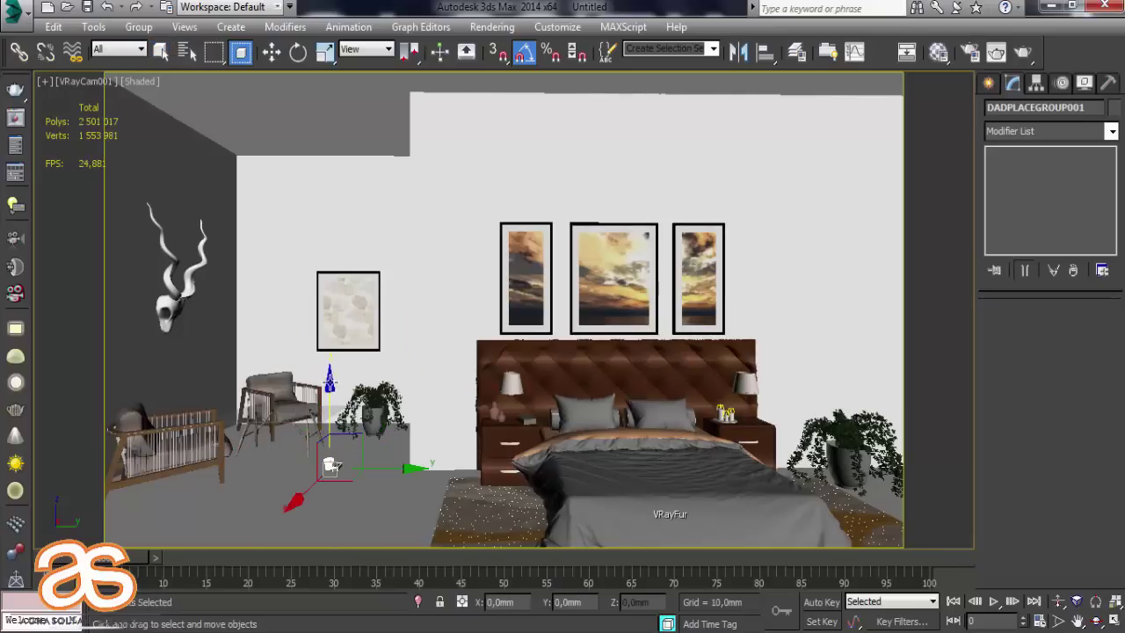
pyautogui.press('w')
pyautogui.moveTo(331, 385); pyautogui.dragTo(327, 204)
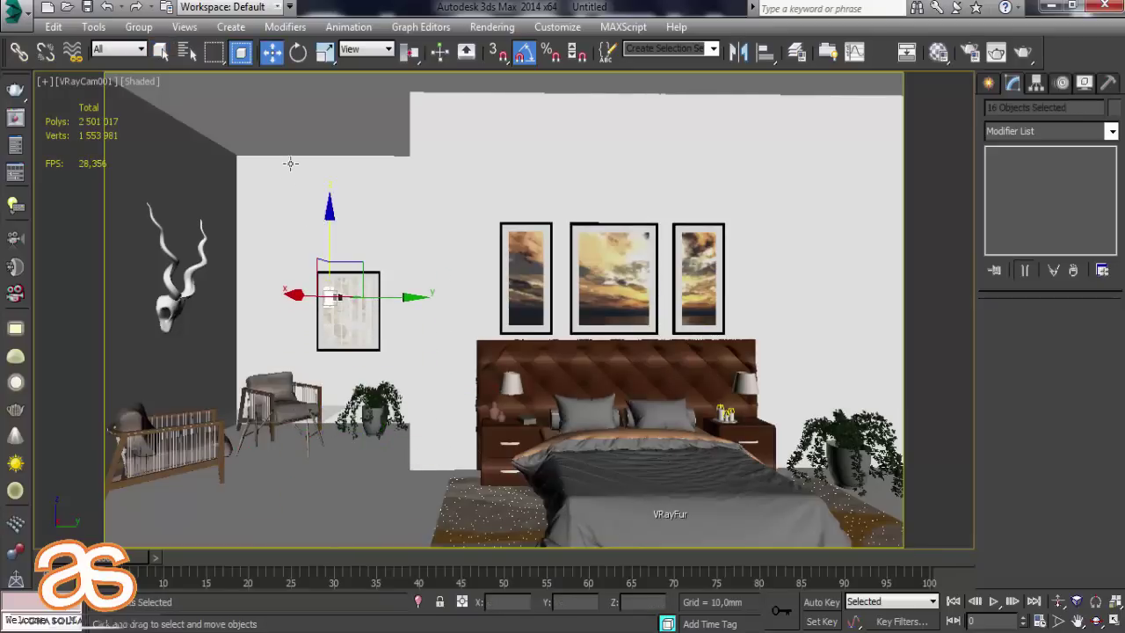
# Turn the wall lamp 90° about the Z axis.
pyautogui.press('p')
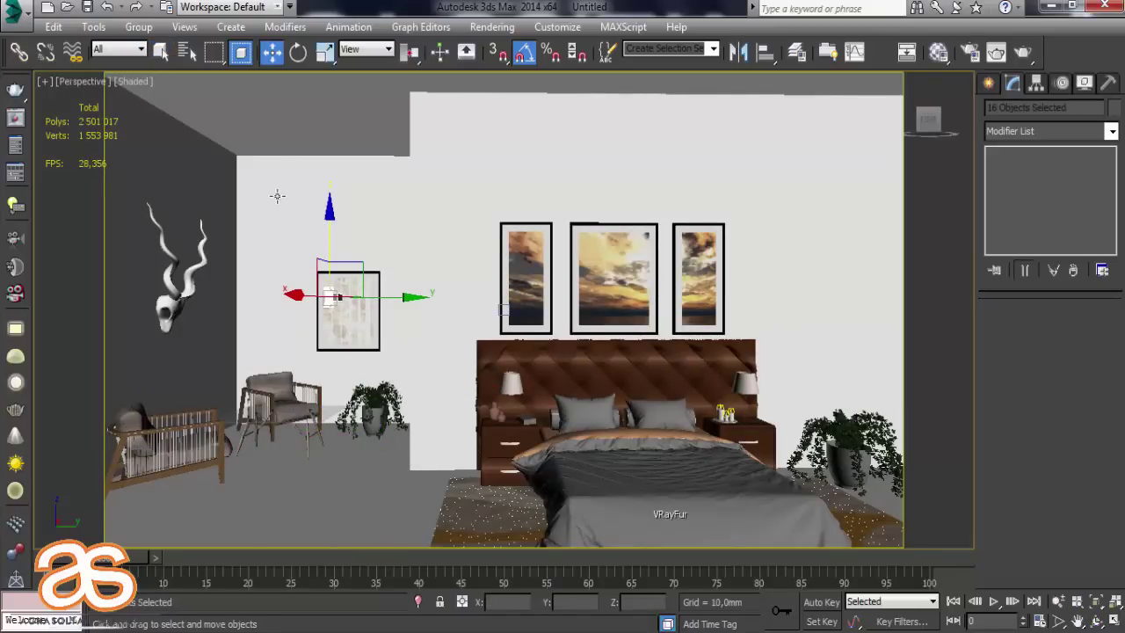
pyautogui.press('z')
pyautogui.moveTo(356, 312)
pyautogui.keyDown('alt'); pyautogui.mouseDown(button='middle')
pyautogui.moveTo(374, 351)
pyautogui.moveTo(365, 404)
pyautogui.moveTo(317, 182)
pyautogui.mouseUp(button='middle'); pyautogui.keyUp('alt')
pyautogui.scroll(-3, 374, 352)
pyautogui.click(298, 54)
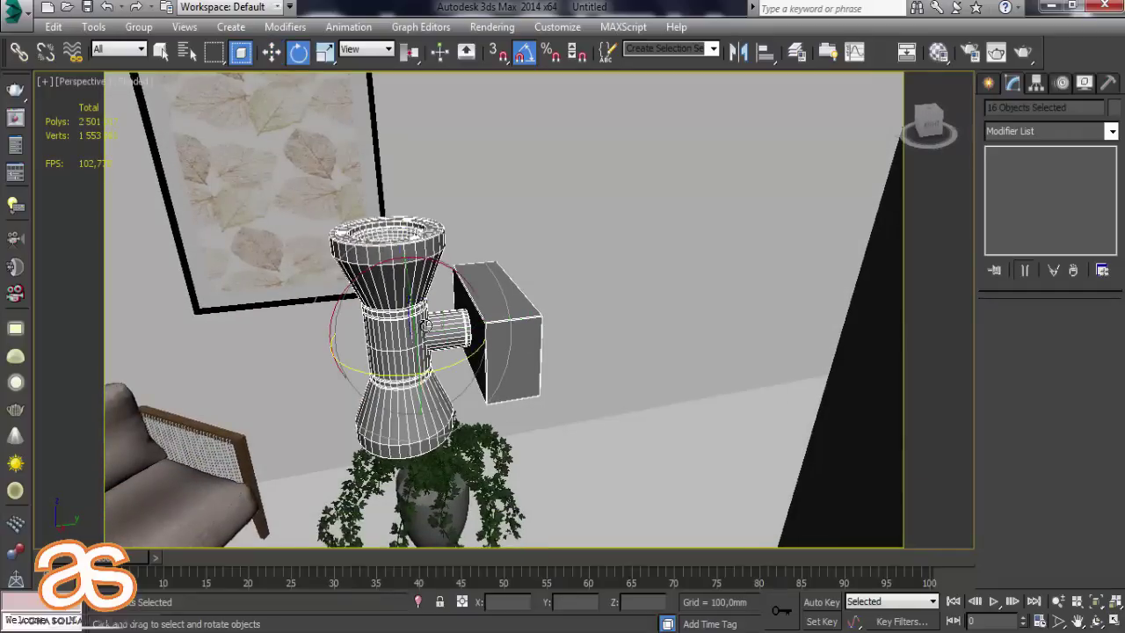
pyautogui.moveTo(391, 374); pyautogui.dragTo(465, 381)
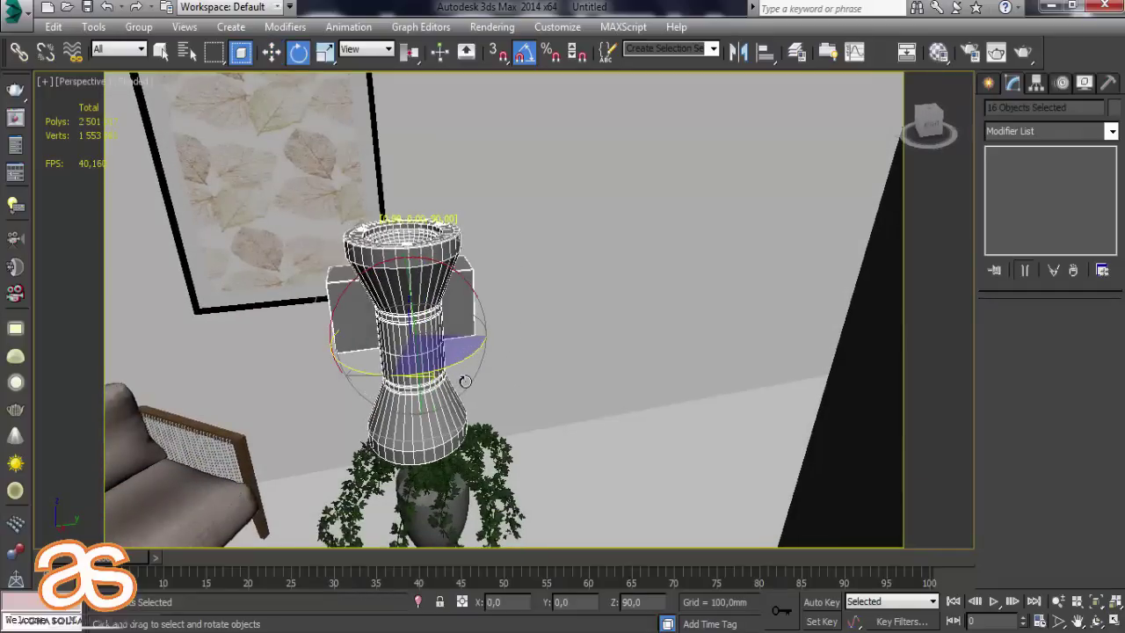
pyautogui.scroll(-3, 465, 381)
pyautogui.keyDown('alt'); pyautogui.moveTo(465, 381); pyautogui.dragTo(528, 352, button='middle'); pyautogui.keyUp('alt')
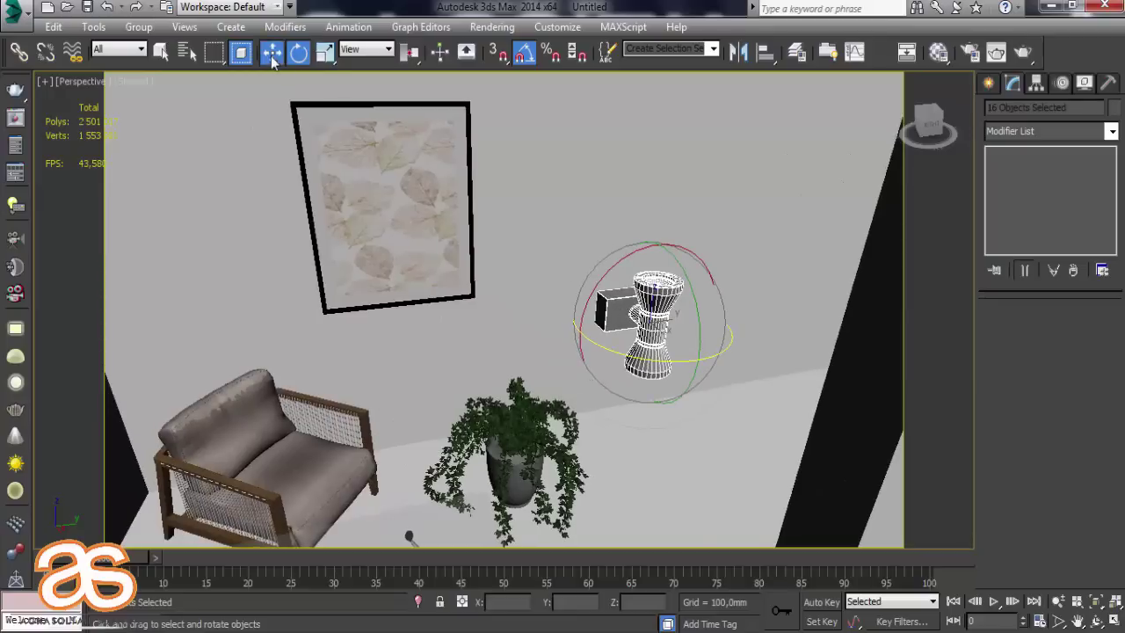
# Move the lamp beside the leaf-pattern picture frame.
pyautogui.click(273, 55)
pyautogui.moveTo(684, 352)
pyautogui.mouseDown()
pyautogui.moveTo(494, 206)
pyautogui.moveTo(524, 204)
pyautogui.mouseUp()
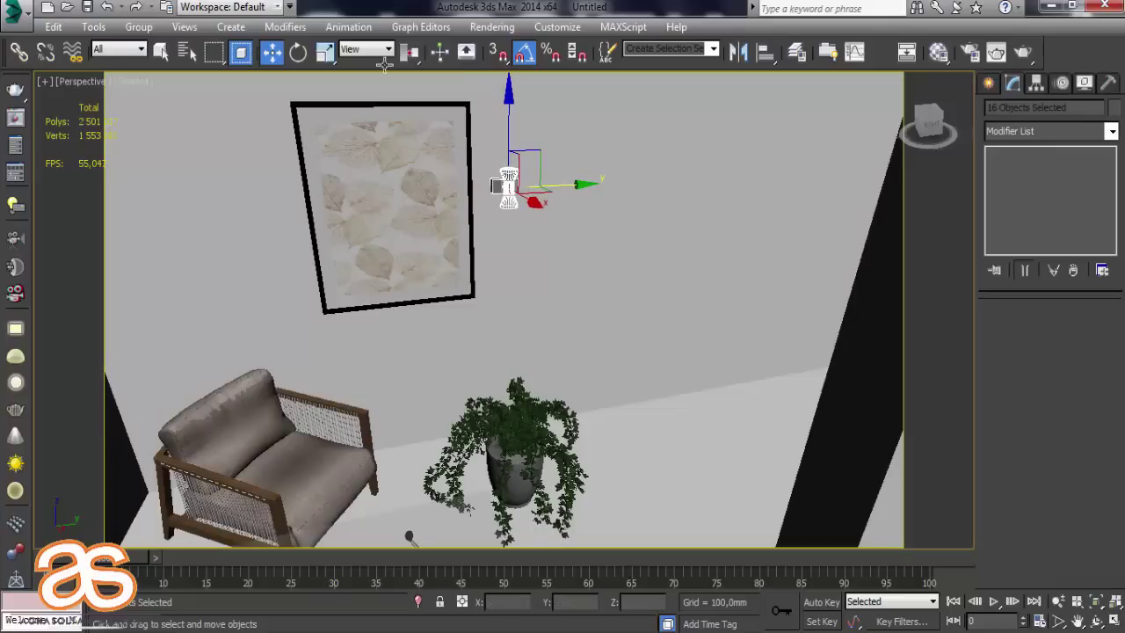
pyautogui.click(325, 53)
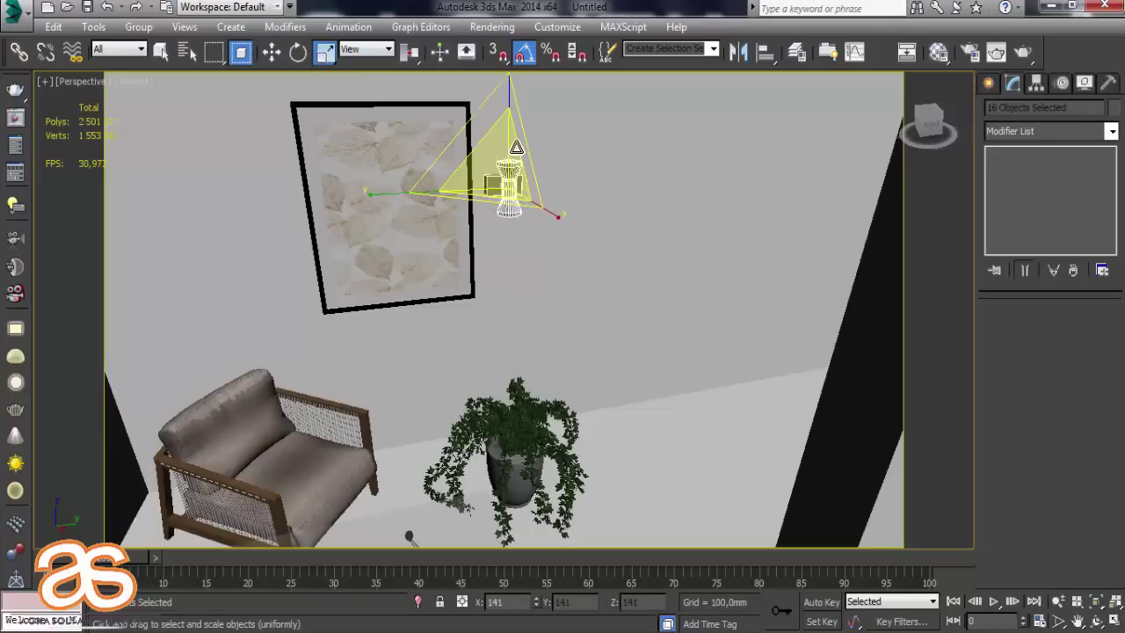
pyautogui.scroll(2, 505, 198)
pyautogui.scroll(2, 506, 198)
pyautogui.keyDown('alt'); pyautogui.moveTo(515, 187); pyautogui.dragTo(293, 66, button='middle'); pyautogui.keyUp('alt')
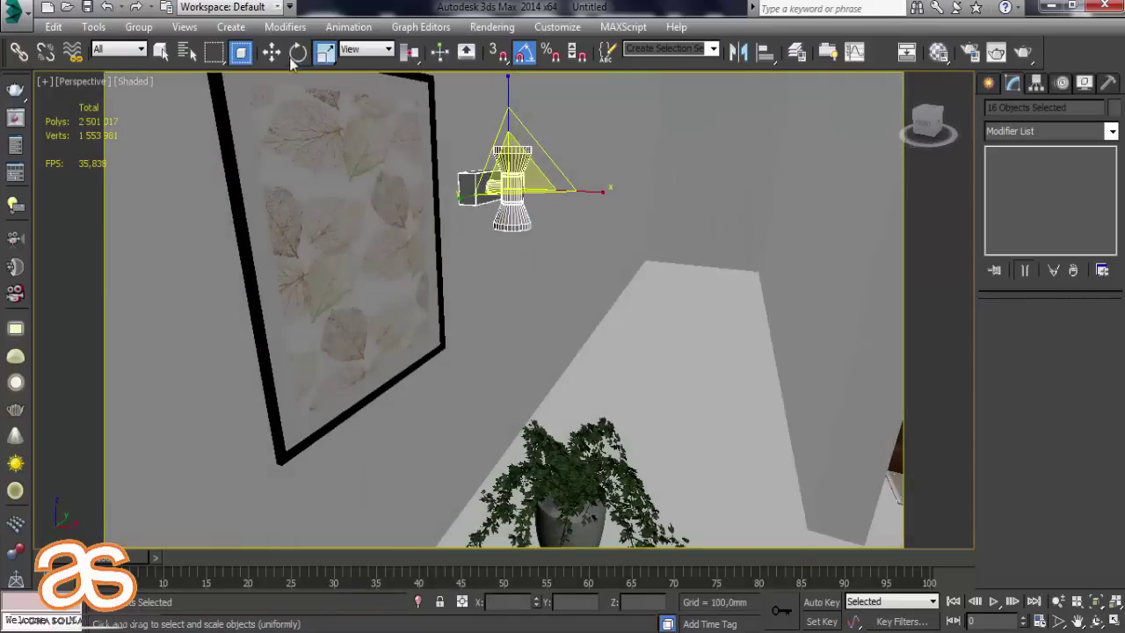
# Nudge the wall lamp along X and lower it slightly along Z.
pyautogui.click(272, 52)
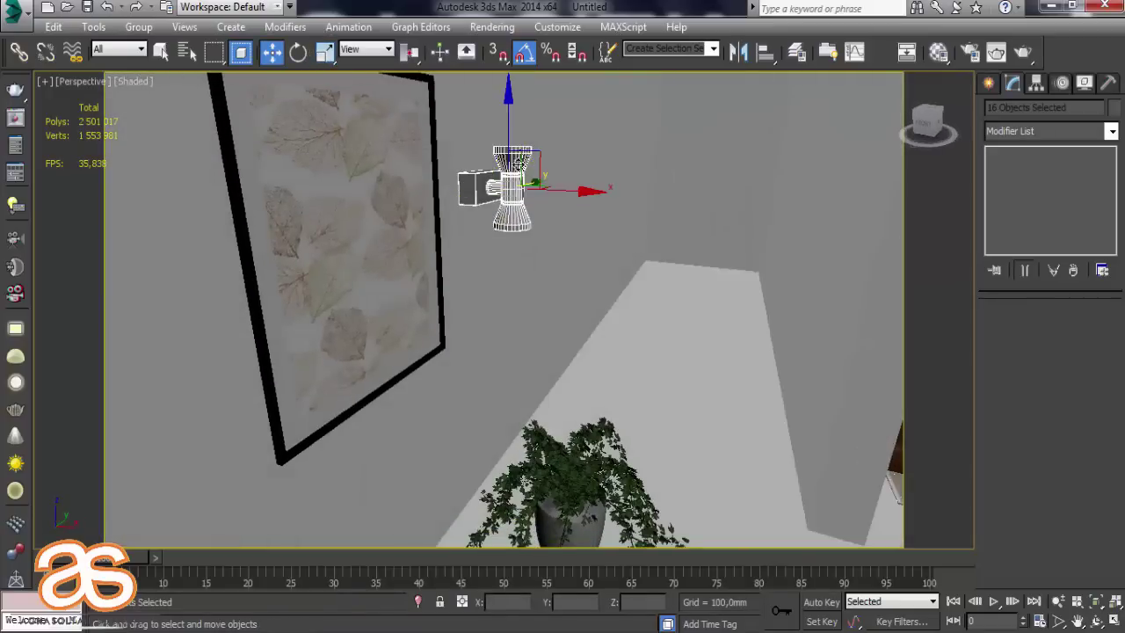
pyautogui.moveTo(559, 195); pyautogui.dragTo(532, 195)
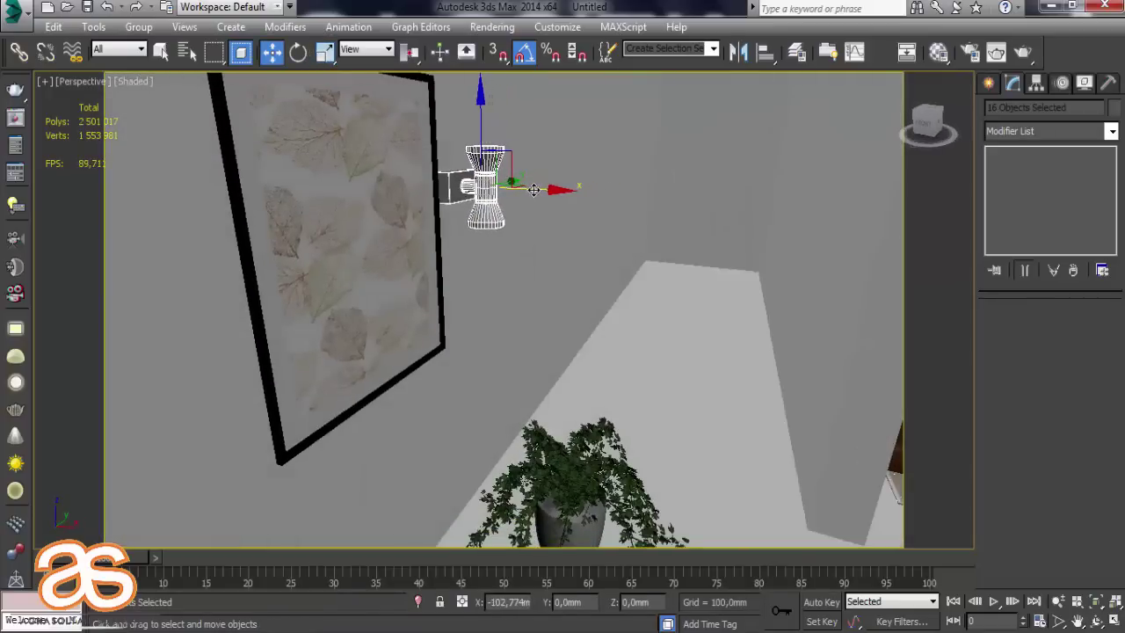
pyautogui.moveTo(566, 217)
pyautogui.keyDown('alt'); pyautogui.mouseDown(button='middle')
pyautogui.moveTo(462, 247)
pyautogui.moveTo(474, 212)
pyautogui.moveTo(528, 180)
pyautogui.moveTo(526, 167)
pyautogui.mouseUp(button='middle'); pyautogui.keyUp('alt')
pyautogui.moveTo(542, 190)
pyautogui.mouseDown()
pyautogui.moveTo(572, 188)
pyautogui.moveTo(550, 178)
pyautogui.mouseUp()
pyautogui.moveTo(508, 122); pyautogui.dragTo(504, 142)
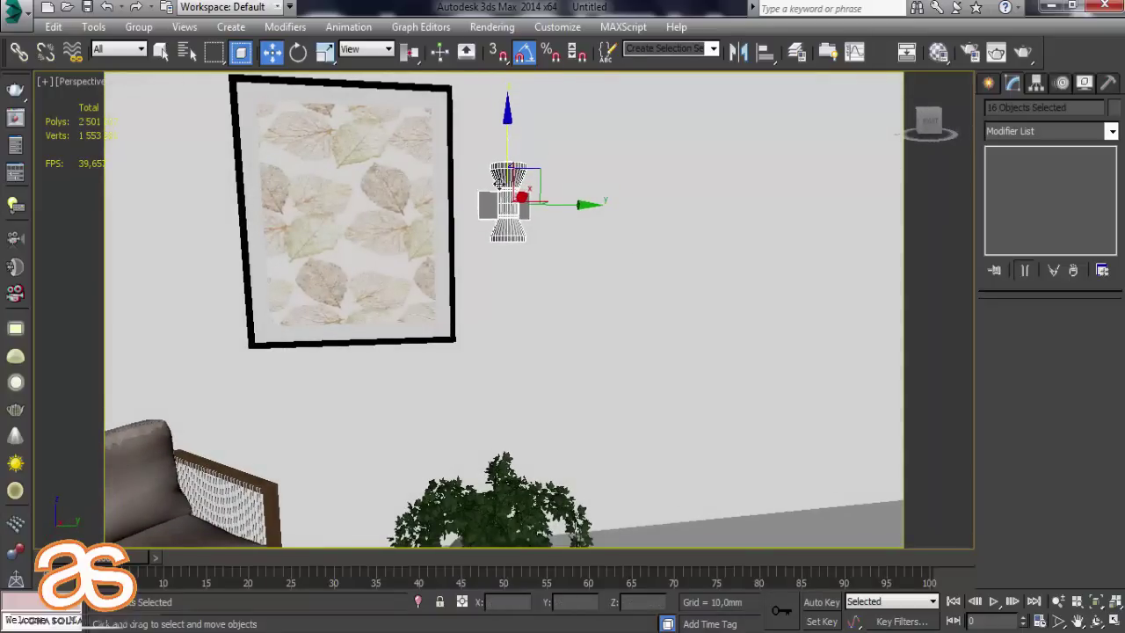
# Copy the lamp to the left of the leaf picture and select the copy's obj_035 body.
pyautogui.keyDown('shift'); pyautogui.moveTo(586, 206); pyautogui.dragTo(261, 206); pyautogui.keyUp('shift')
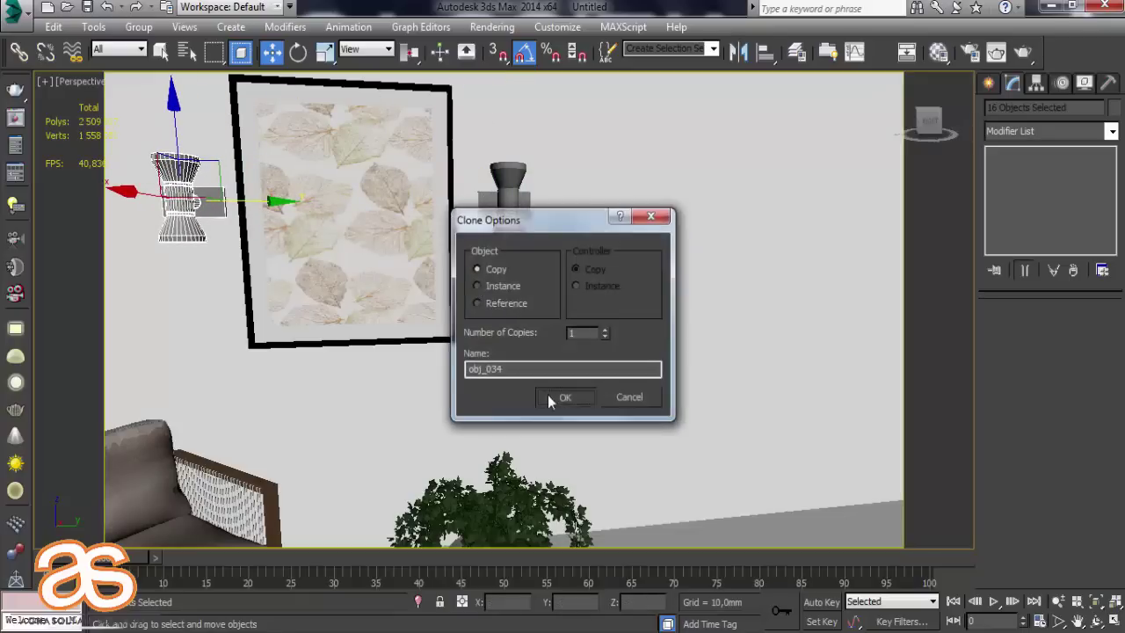
pyautogui.click(552, 396)
pyautogui.moveTo(264, 194)
pyautogui.keyDown('alt'); pyautogui.mouseDown(button='middle')
pyautogui.moveTo(233, 235)
pyautogui.moveTo(452, 245)
pyautogui.mouseUp(button='middle'); pyautogui.keyUp('alt')
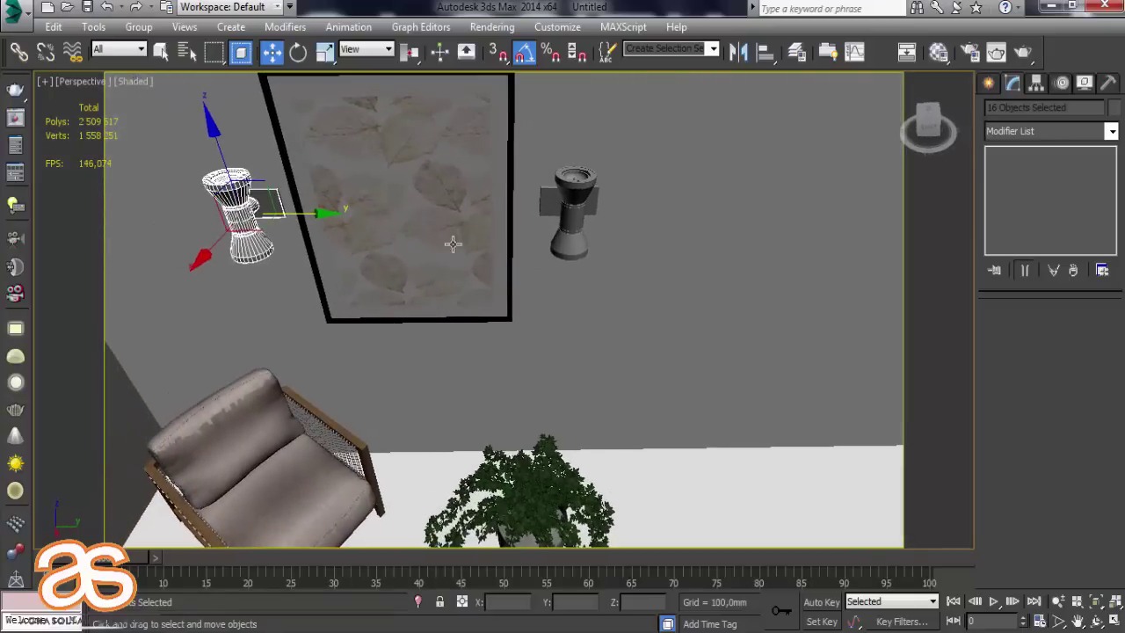
pyautogui.press('z')
pyautogui.keyDown('alt'); pyautogui.moveTo(507, 292); pyautogui.dragTo(573, 328, button='middle'); pyautogui.keyUp('alt')
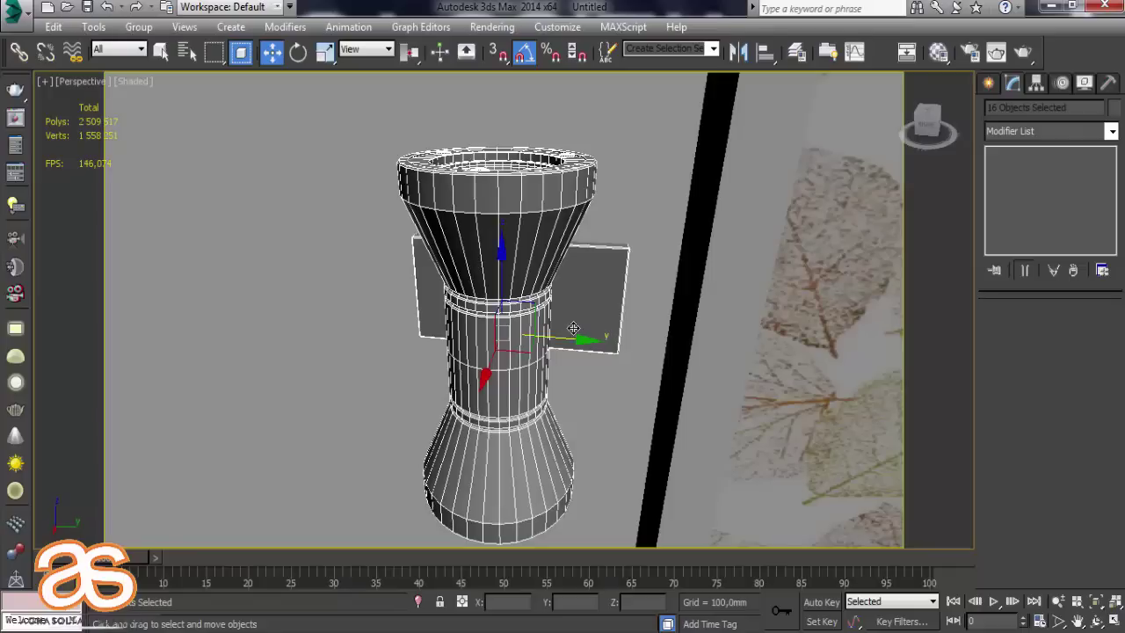
pyautogui.click(576, 329)
pyautogui.click(489, 348)
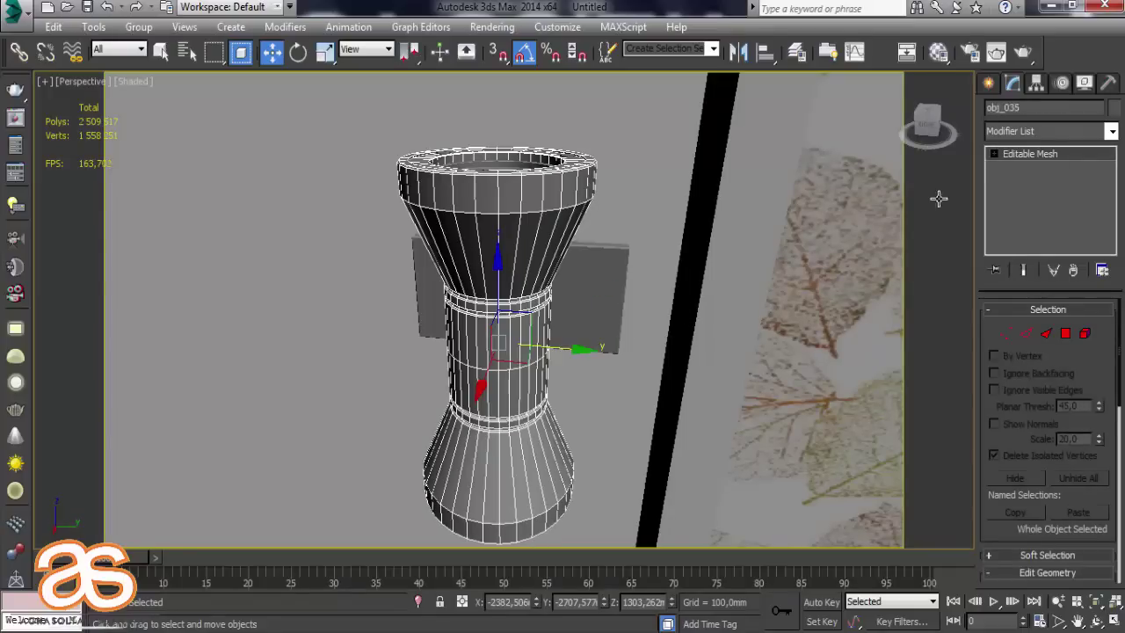
# Convert material 09 to a VRayMtl with a pure white diffuse colour.
pyautogui.click(938, 51)
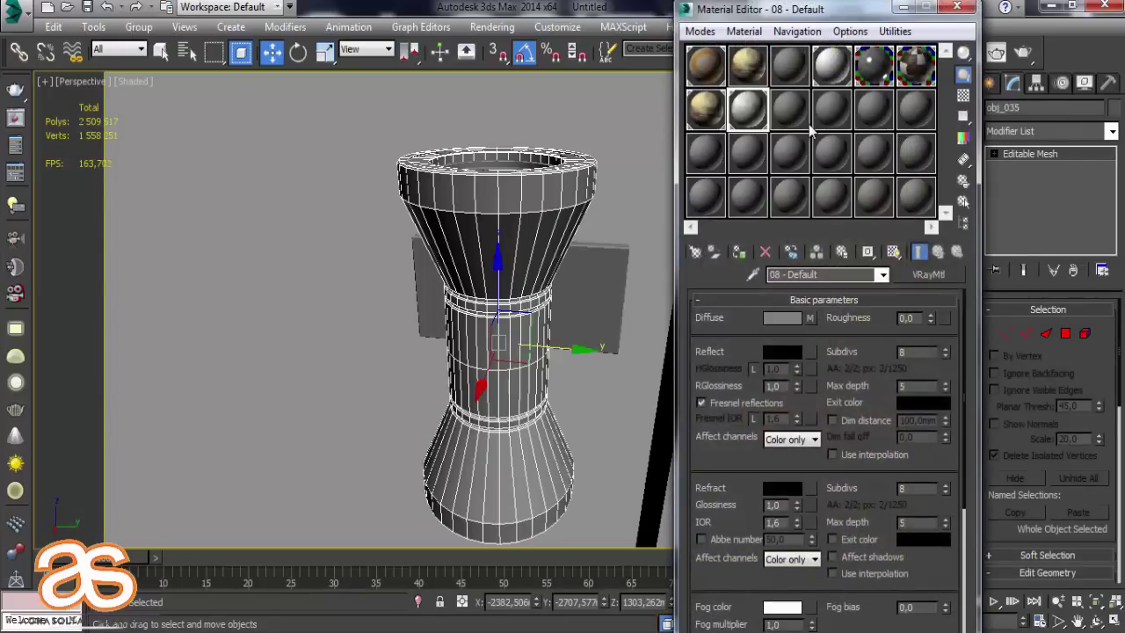
pyautogui.click(928, 275)
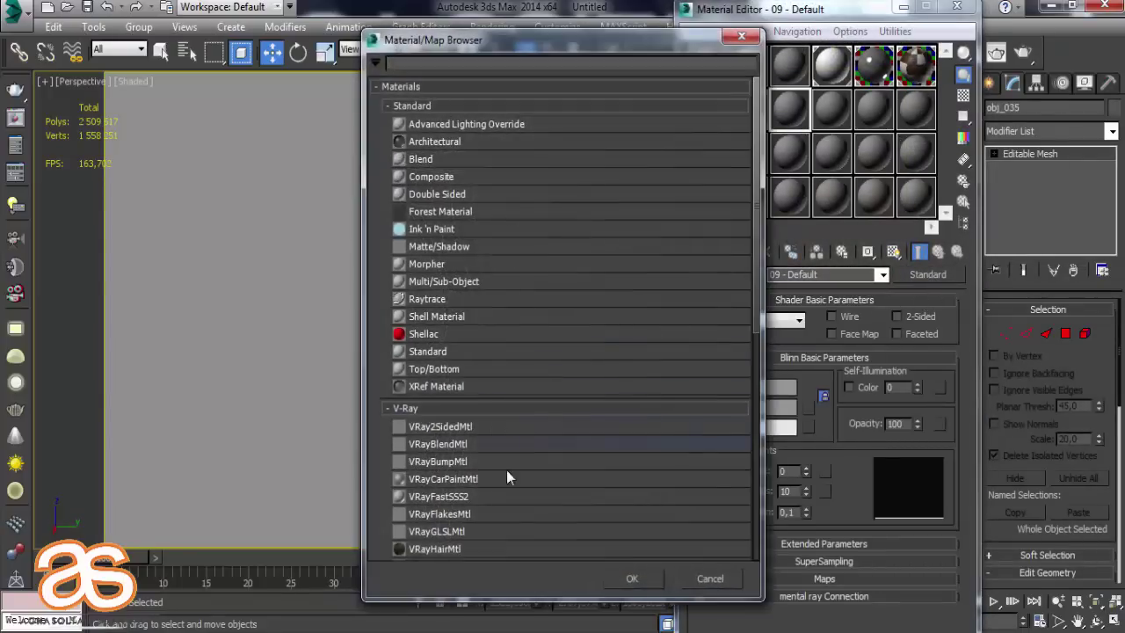
pyautogui.scroll(-3, 506, 470)
pyautogui.click(463, 502)
pyautogui.doubleClick(464, 501)
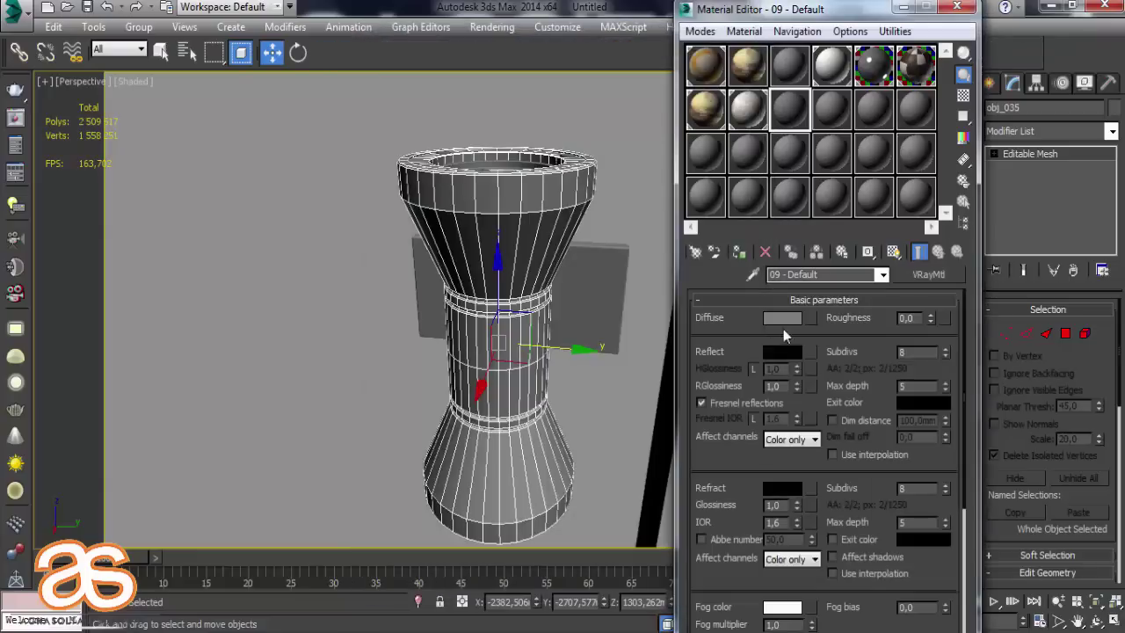
pyautogui.click(793, 322)
pyautogui.moveTo(526, 191); pyautogui.dragTo(637, 191)
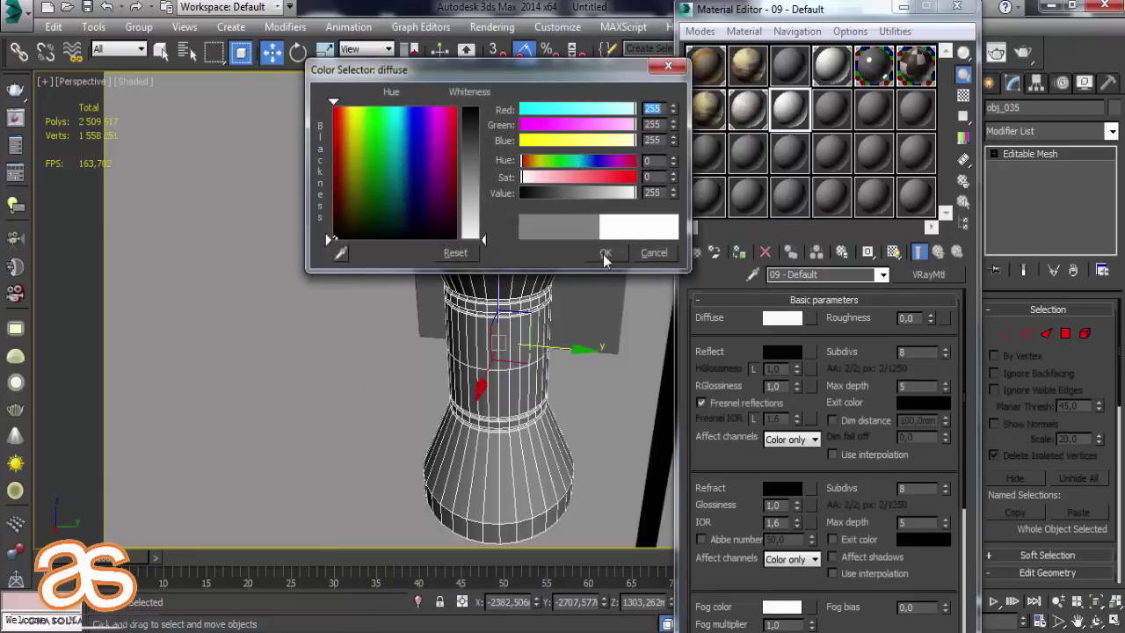
pyautogui.click(606, 253)
# Set the reflection to dark grey 42 and assign the material to the hourglass lamp body.
pyautogui.click(780, 352)
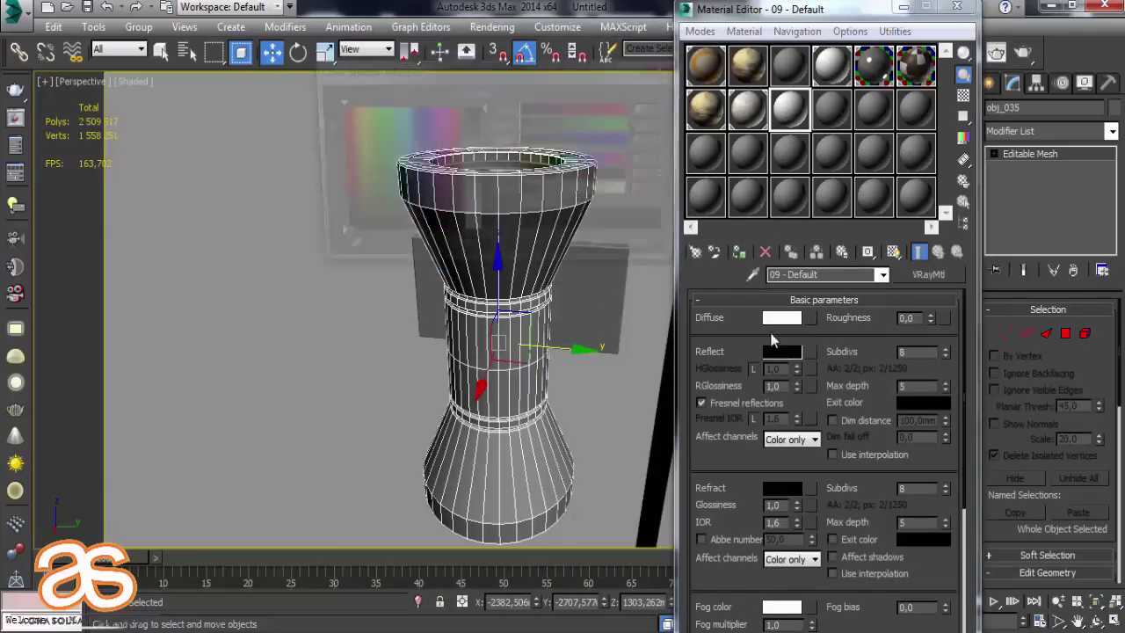
pyautogui.moveTo(481, 111); pyautogui.dragTo(481, 132)
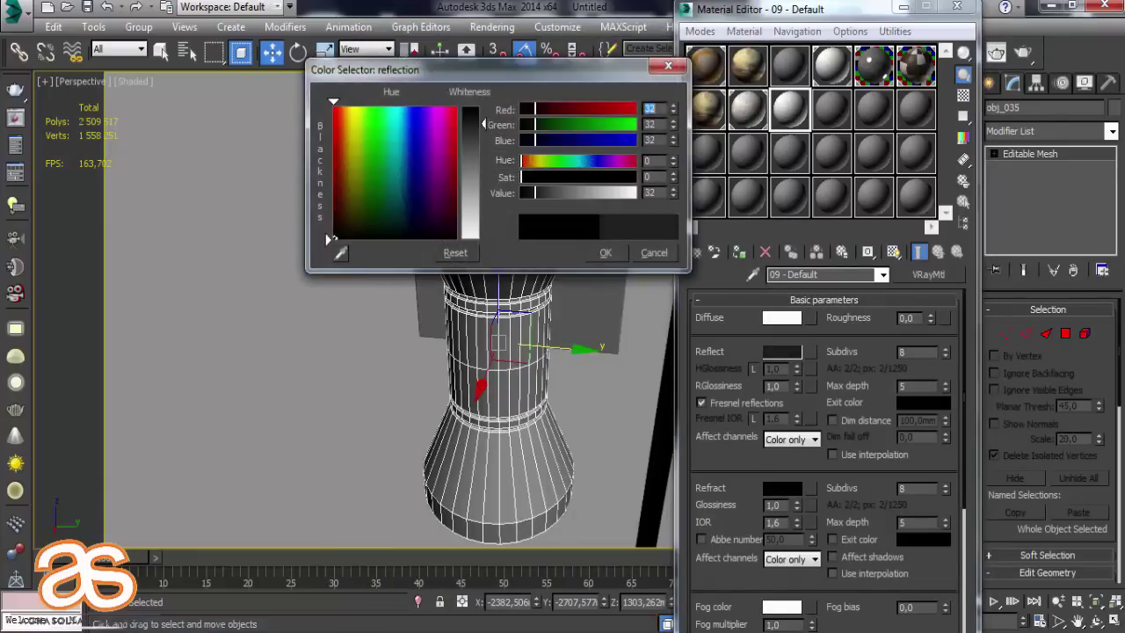
pyautogui.click(606, 252)
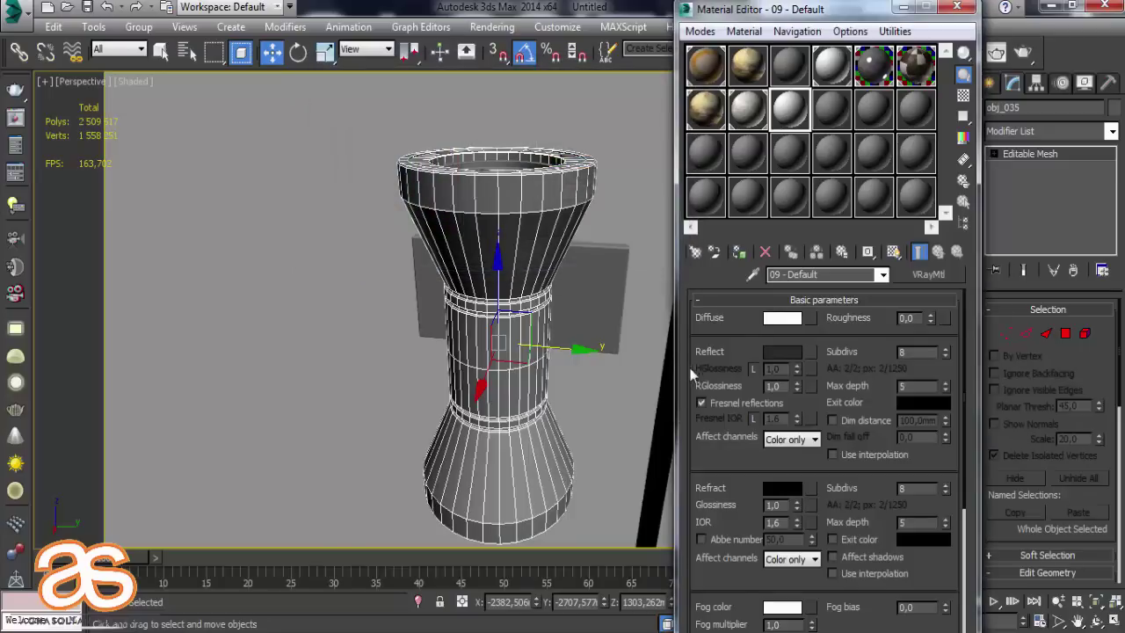
pyautogui.click(739, 252)
pyautogui.click(594, 387)
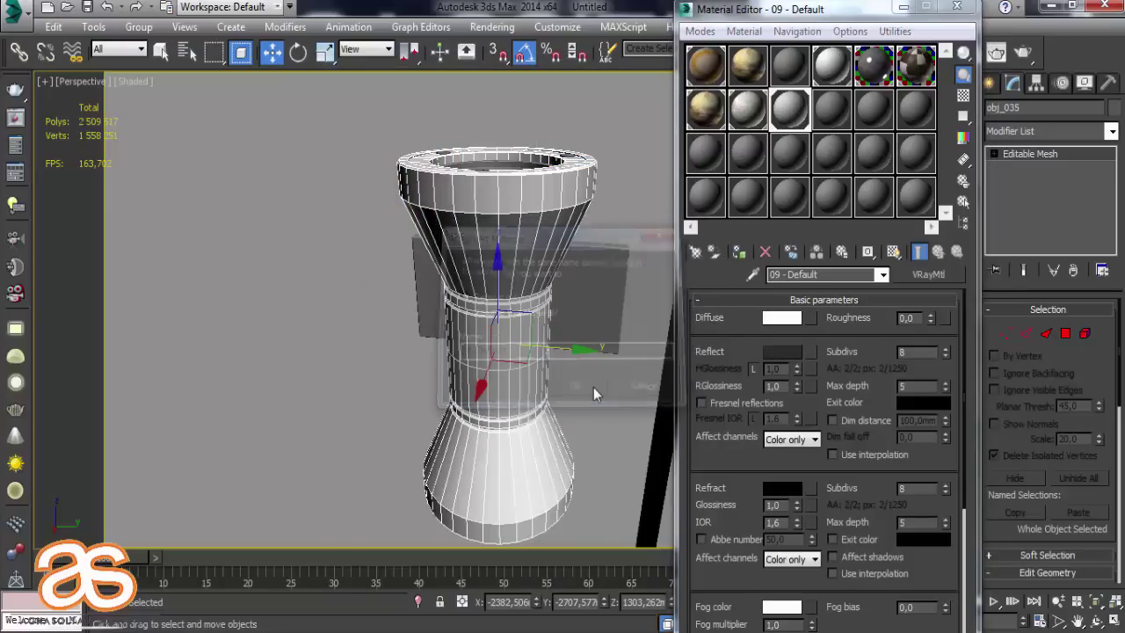
# Brighten the material's reflection colour slightly to grey 49.
pyautogui.click(599, 289)
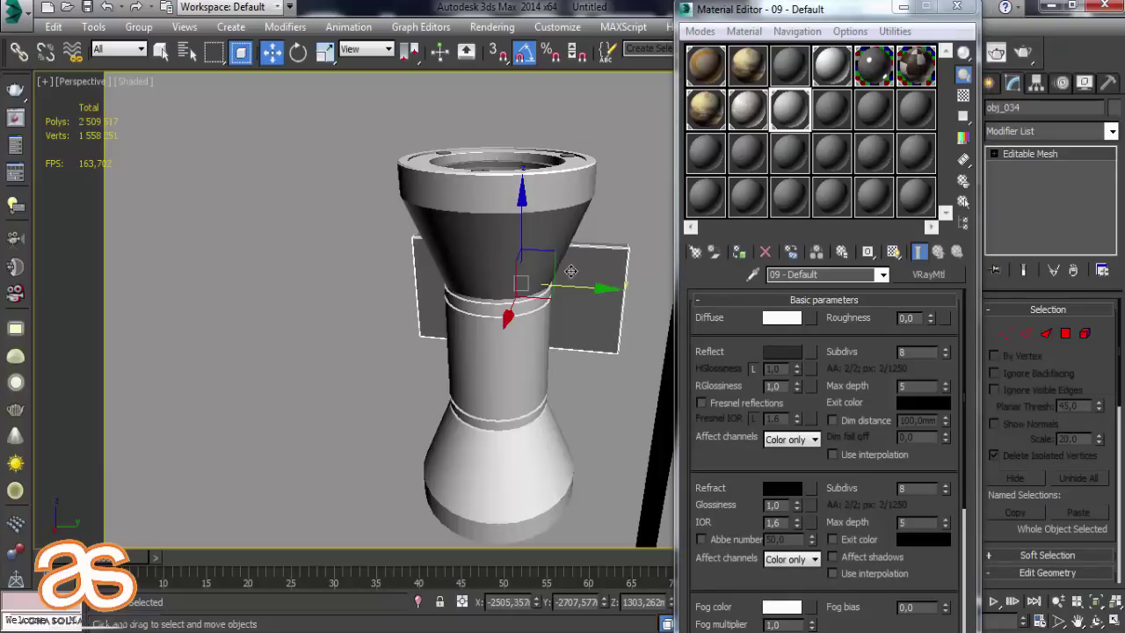
pyautogui.click(785, 351)
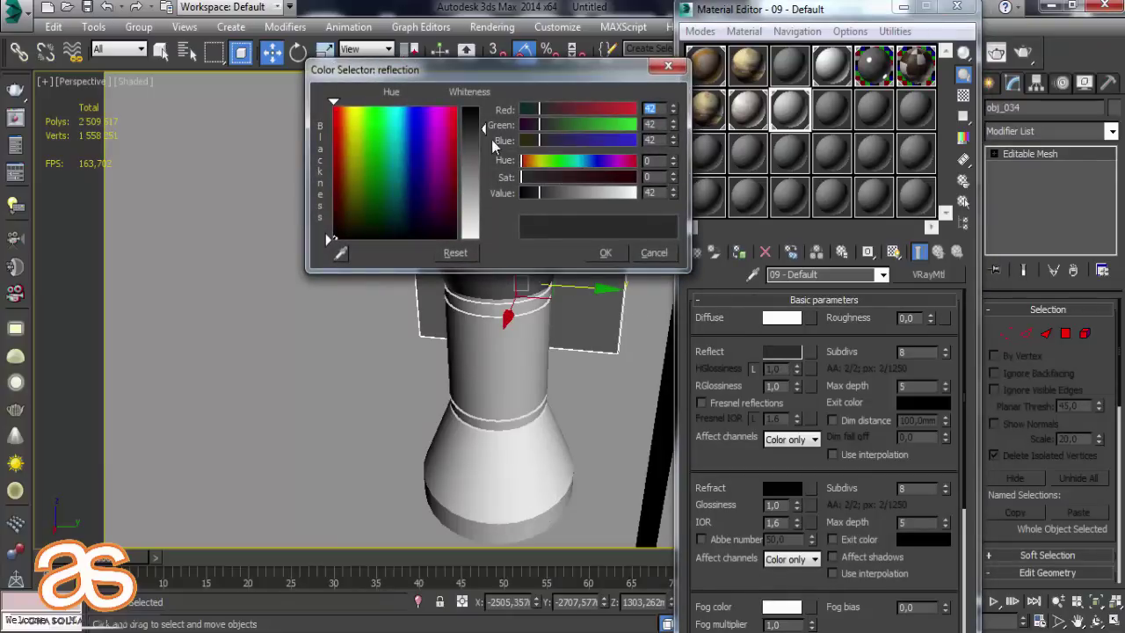
pyautogui.moveTo(482, 129); pyautogui.dragTo(483, 132)
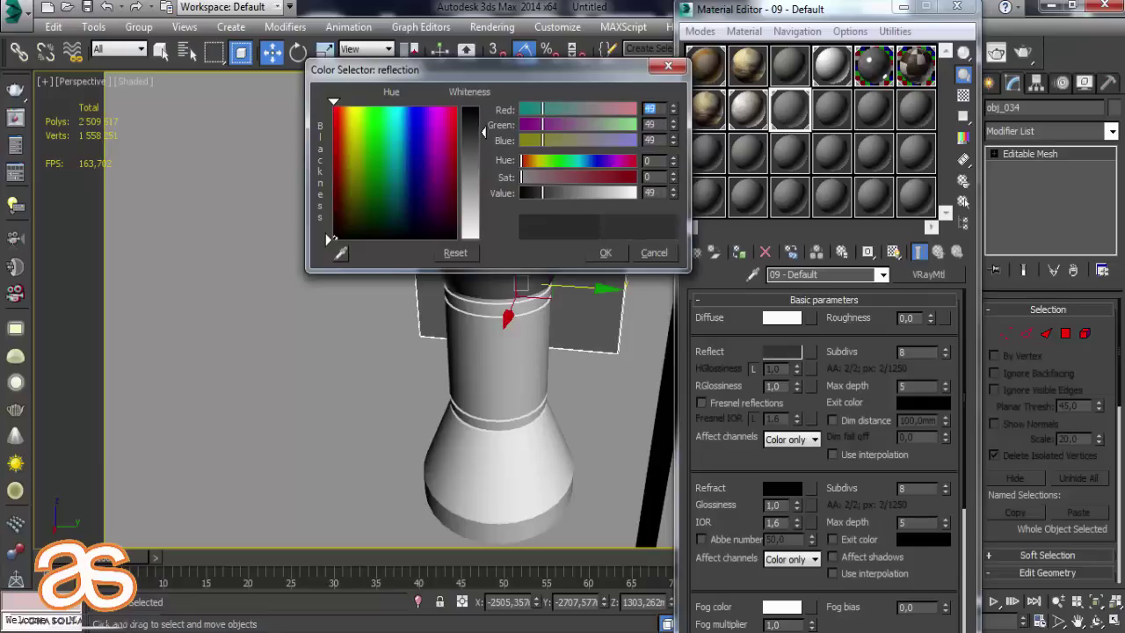
pyautogui.click(605, 253)
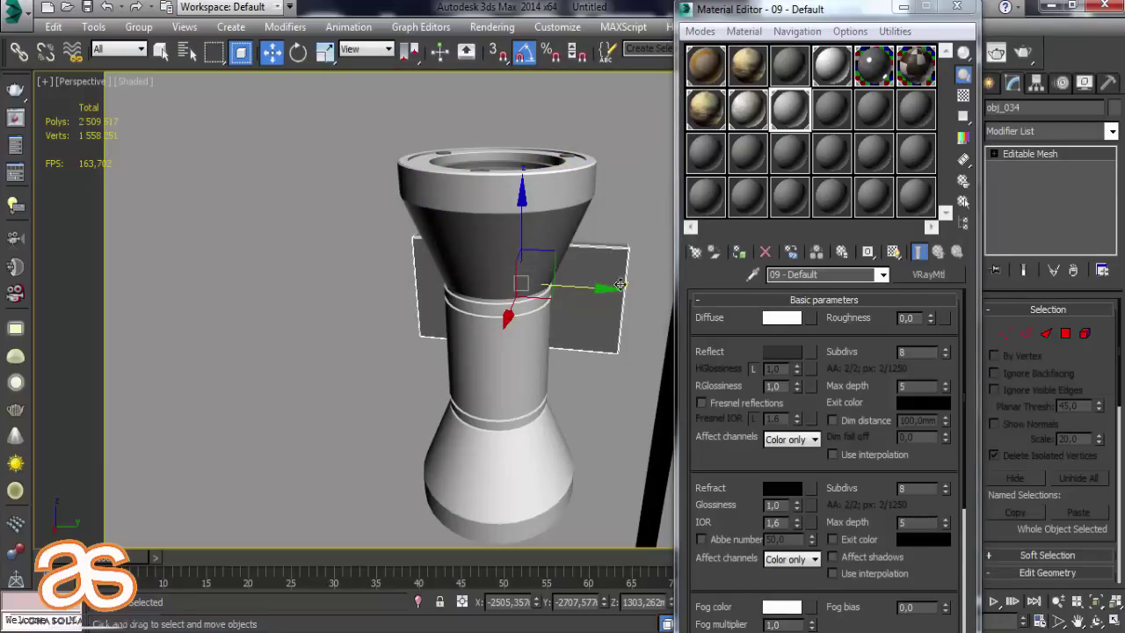
pyautogui.click(831, 109)
# Make material 10 a VRayMtl with near-black diffuse 8 and assign it to the back plate.
pyautogui.click(925, 274)
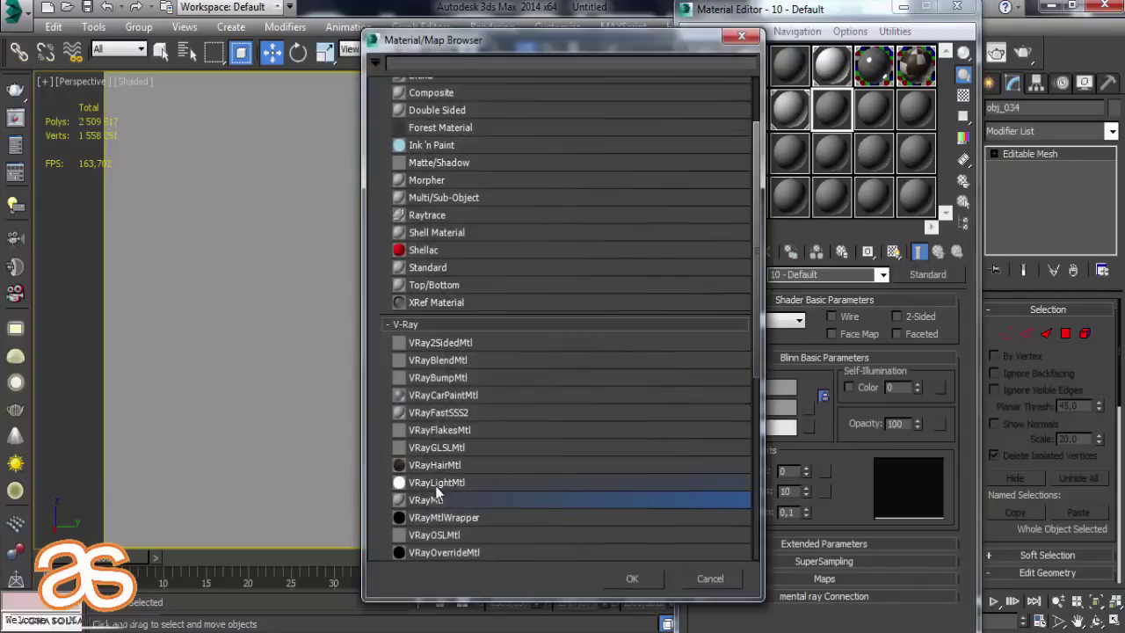
pyautogui.doubleClick(435, 502)
pyautogui.click(783, 318)
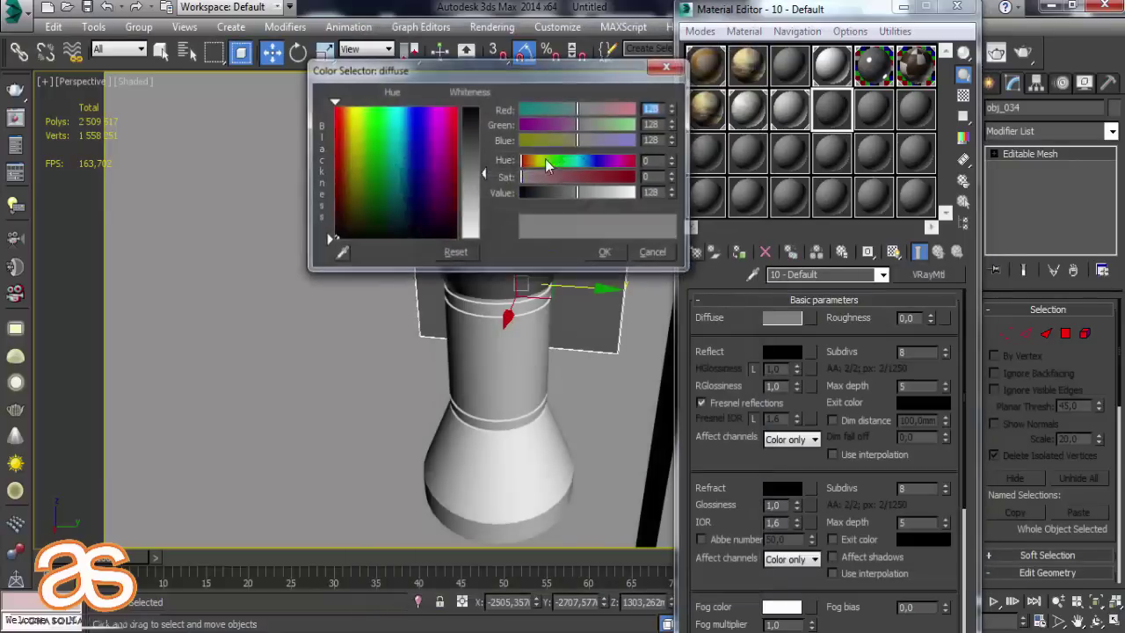
pyautogui.write('8')
pyautogui.press('Return')
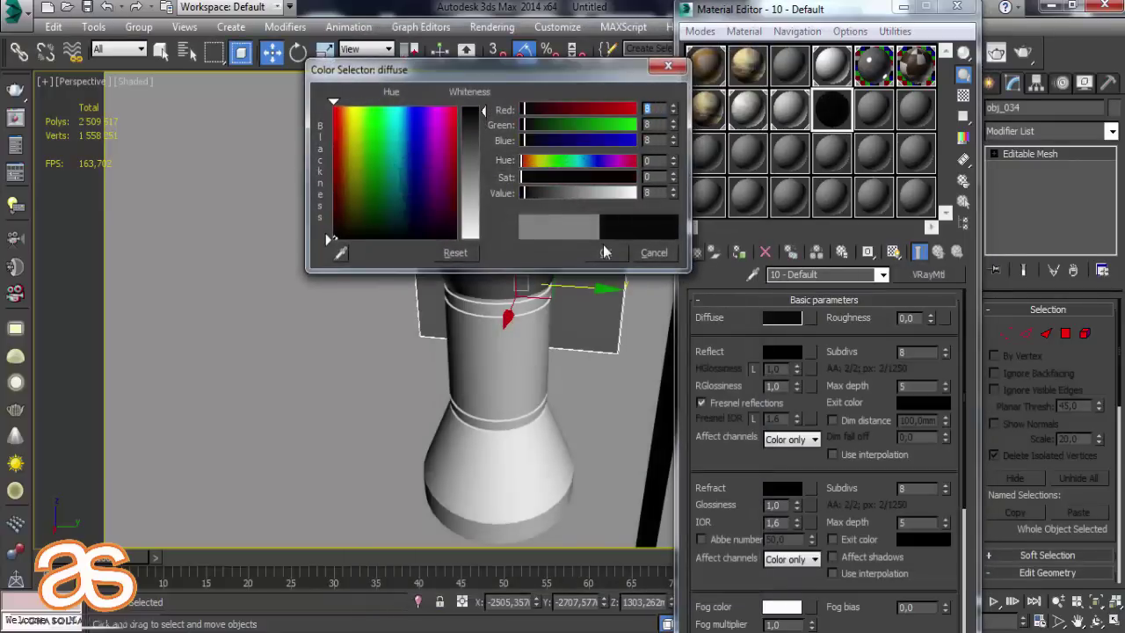
pyautogui.click(610, 252)
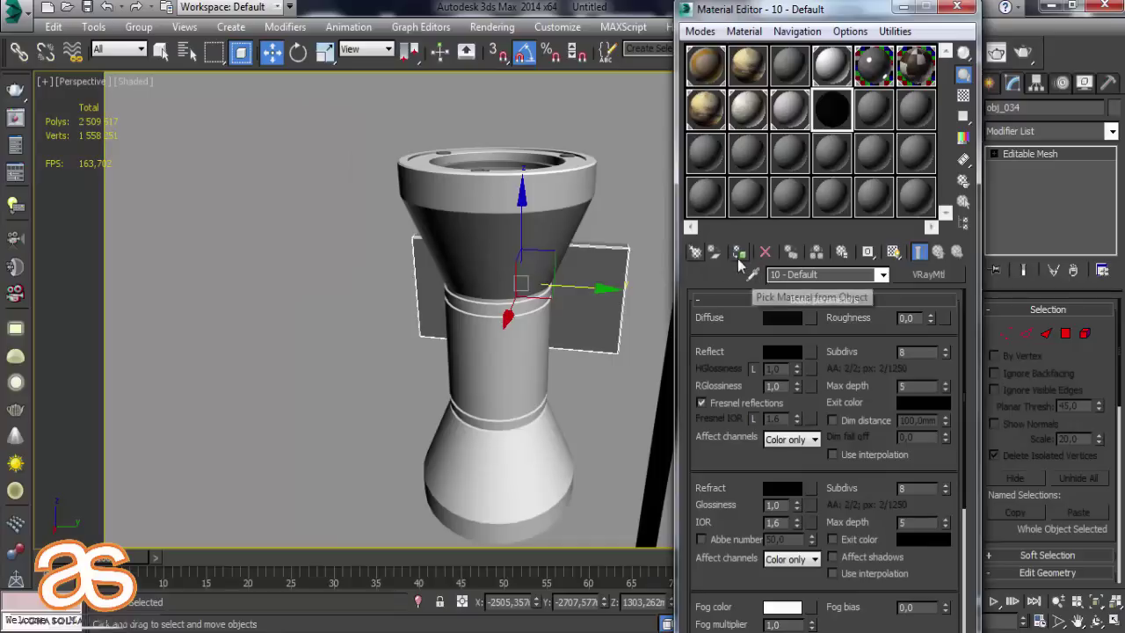
pyautogui.click(739, 252)
# Give material 10 a grey reflection colour.
pyautogui.keyDown('alt'); pyautogui.moveTo(586, 284); pyautogui.dragTo(573, 280, button='middle'); pyautogui.keyUp('alt')
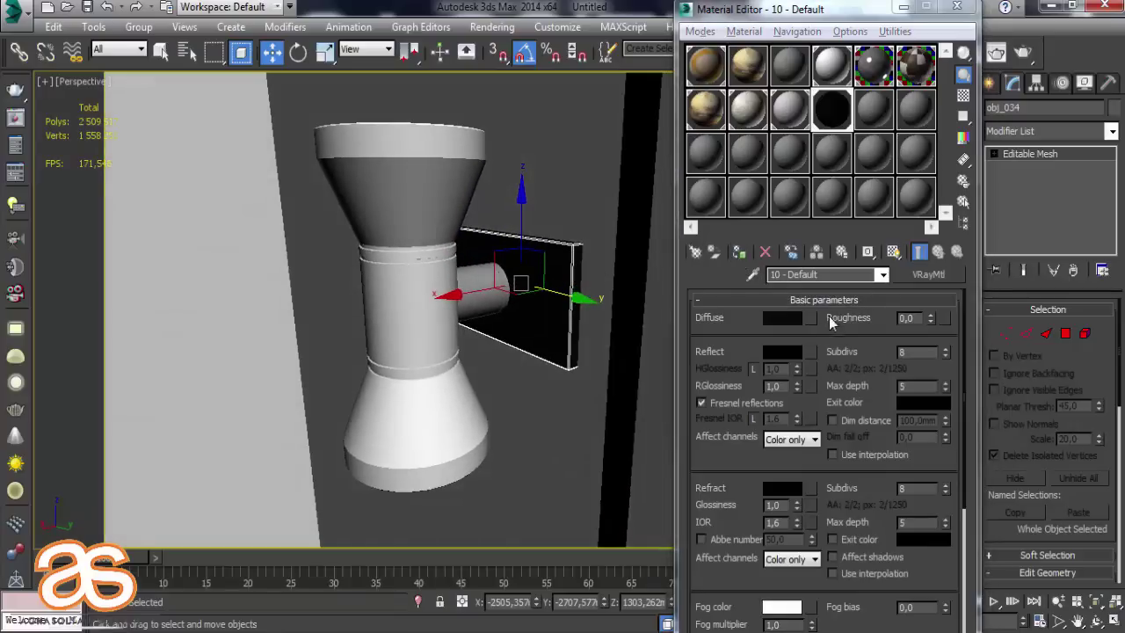
pyautogui.click(785, 353)
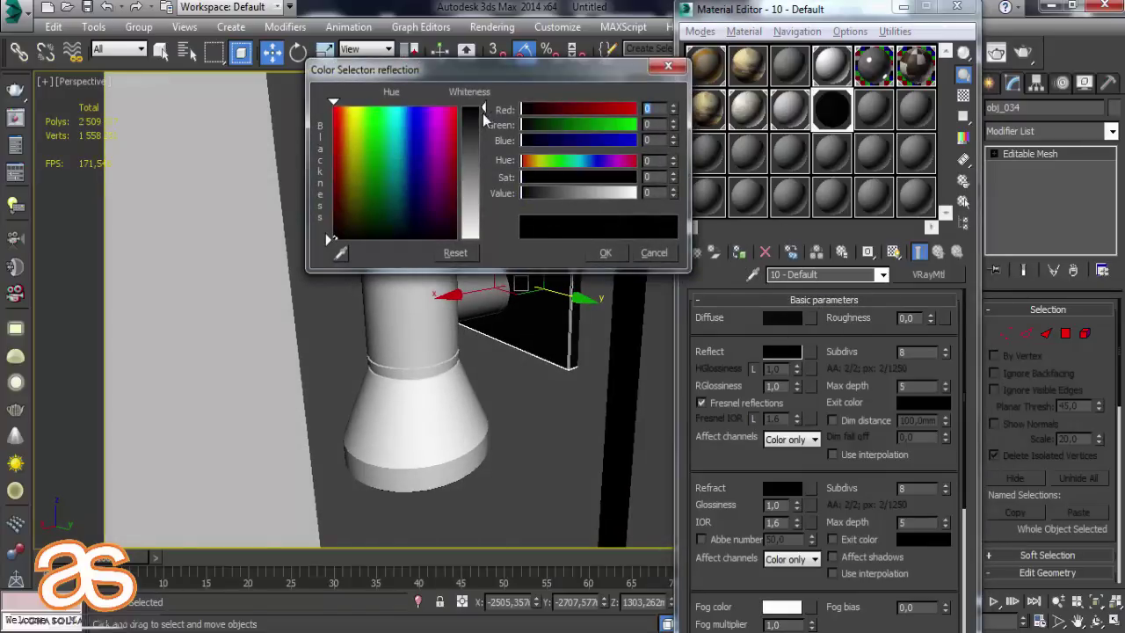
pyautogui.moveTo(485, 117); pyautogui.dragTo(484, 141)
pyautogui.click(606, 252)
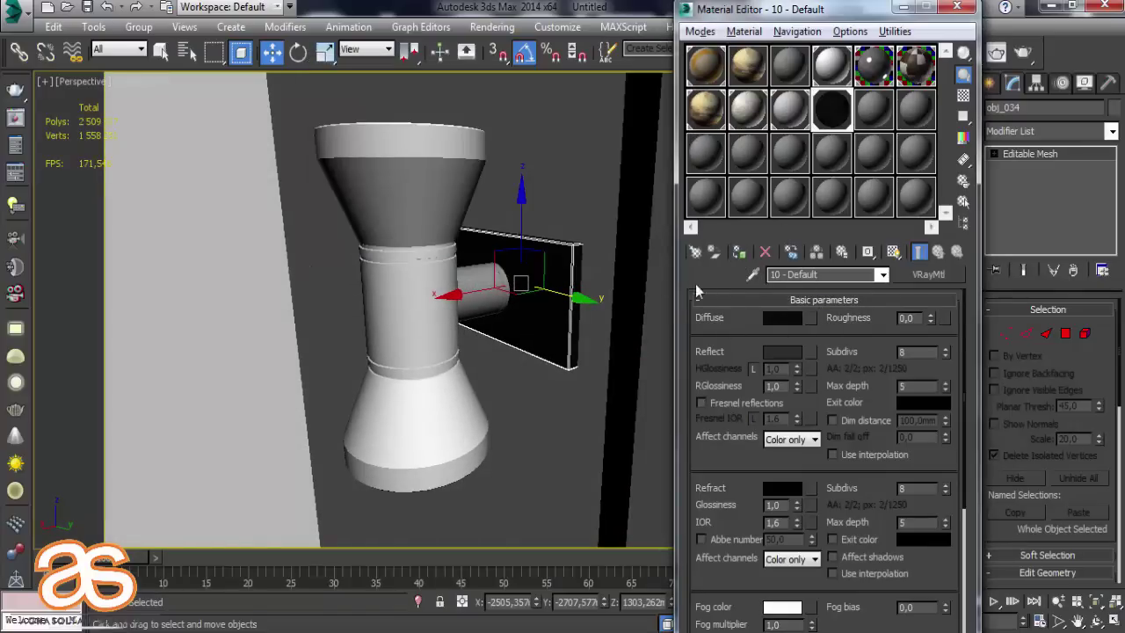
# Apply the white lamp material 09 to the short cylinder between lamp and plate.
pyautogui.click(482, 297)
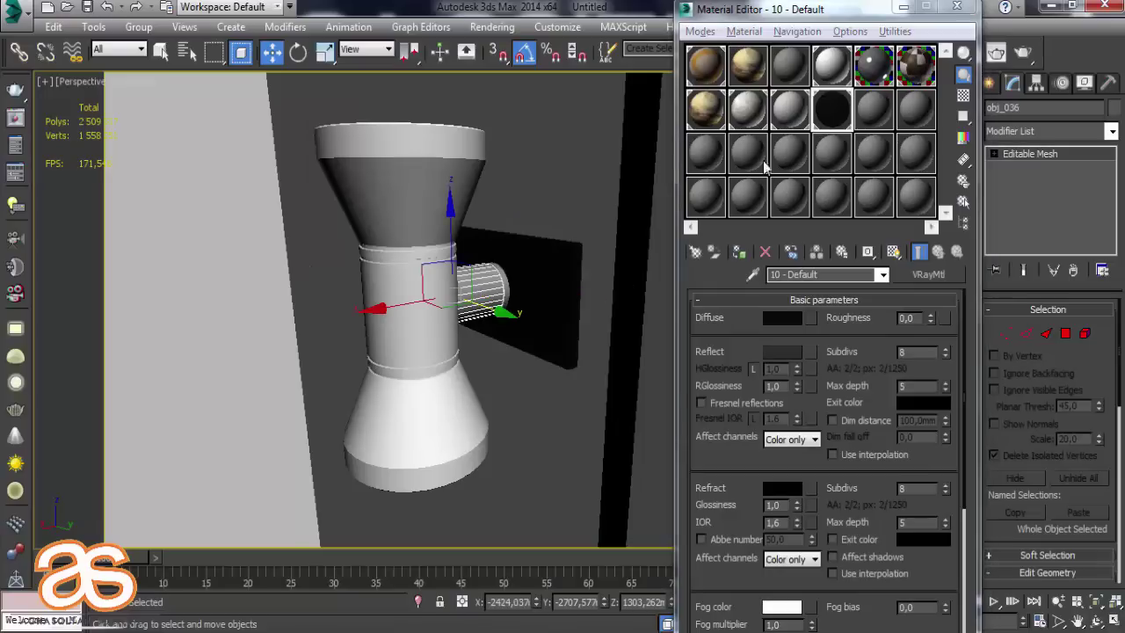
pyautogui.click(789, 109)
pyautogui.click(735, 254)
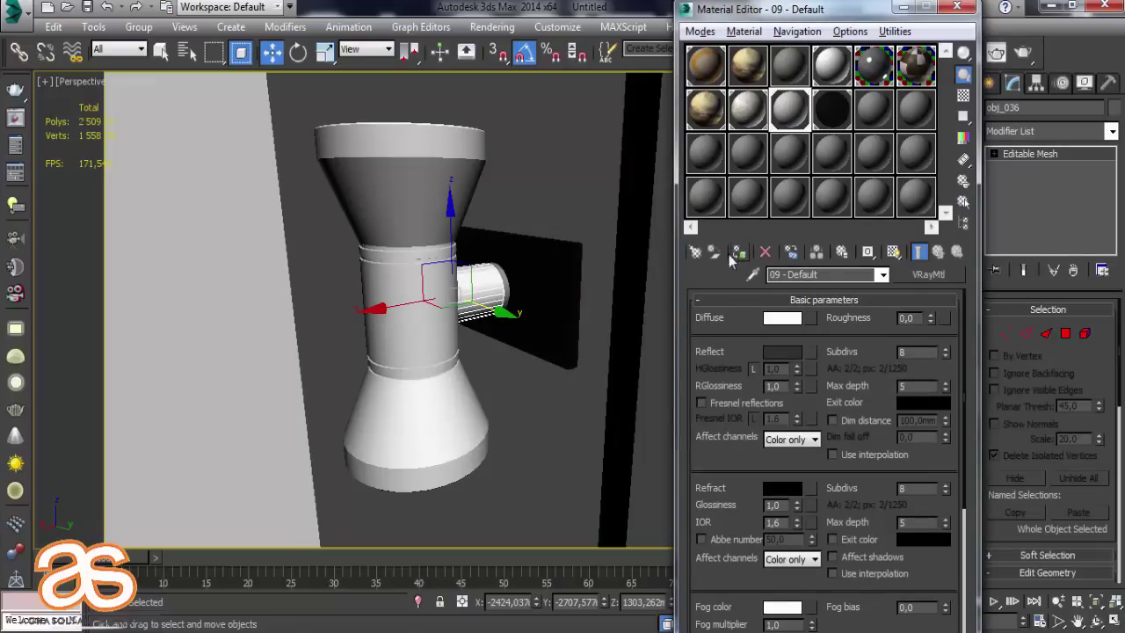
pyautogui.click(504, 283)
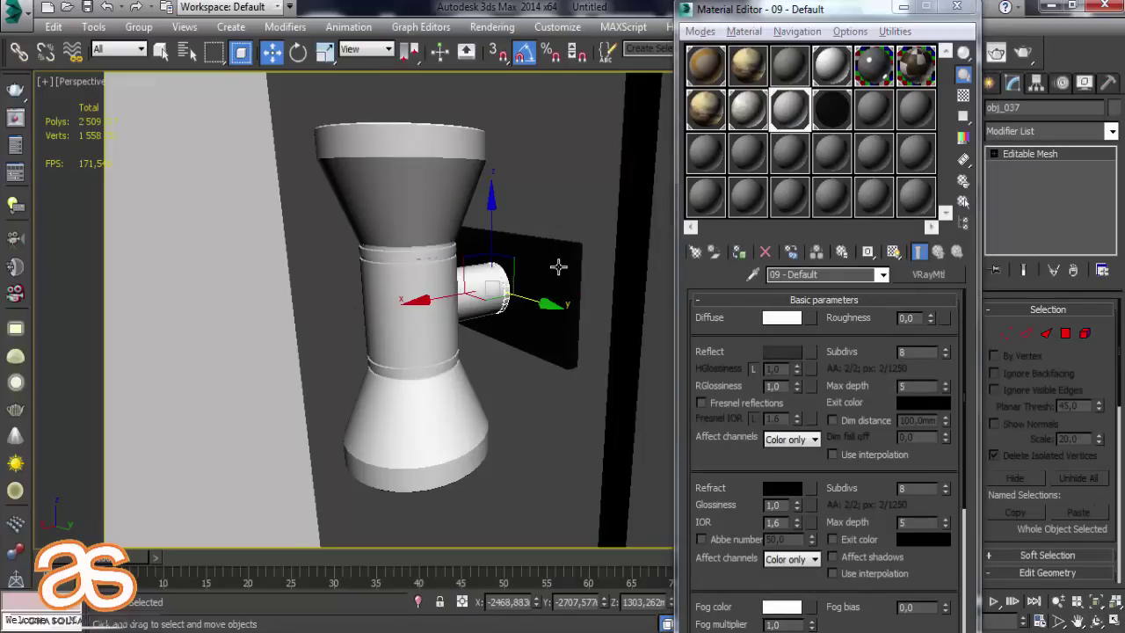
pyautogui.keyDown('alt'); pyautogui.moveTo(556, 264); pyautogui.dragTo(463, 261, button='middle'); pyautogui.keyUp('alt')
pyautogui.click(437, 263)
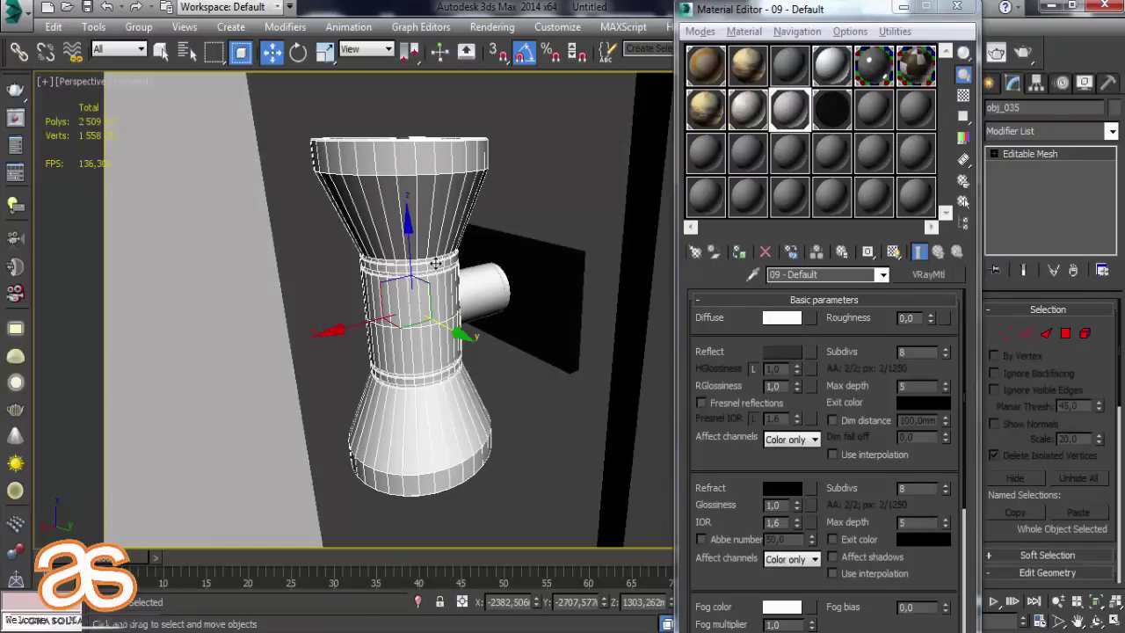
# Delete the stray black box and the extra hourglass copy behind the lamp.
pyautogui.scroll(-4, 450, 299)
pyautogui.click(506, 307)
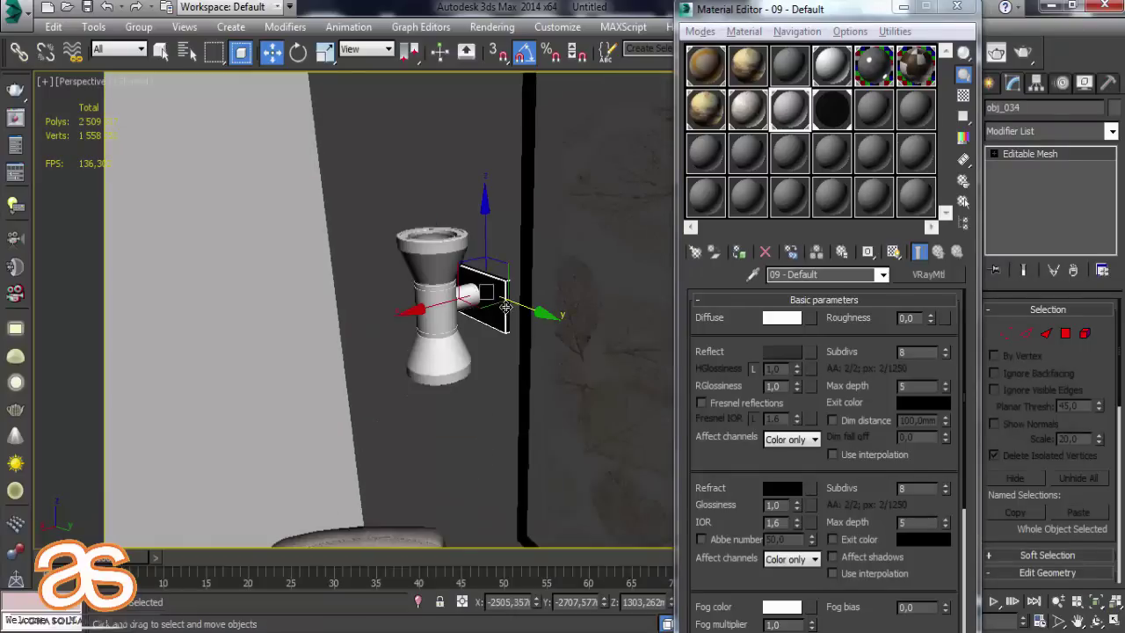
pyautogui.moveTo(464, 291)
pyautogui.keyDown('alt'); pyautogui.mouseDown(button='middle')
pyautogui.moveTo(494, 290)
pyautogui.moveTo(410, 274)
pyautogui.mouseUp(button='middle'); pyautogui.keyUp('alt')
pyautogui.scroll(-2, 410, 274)
pyautogui.press('F3')
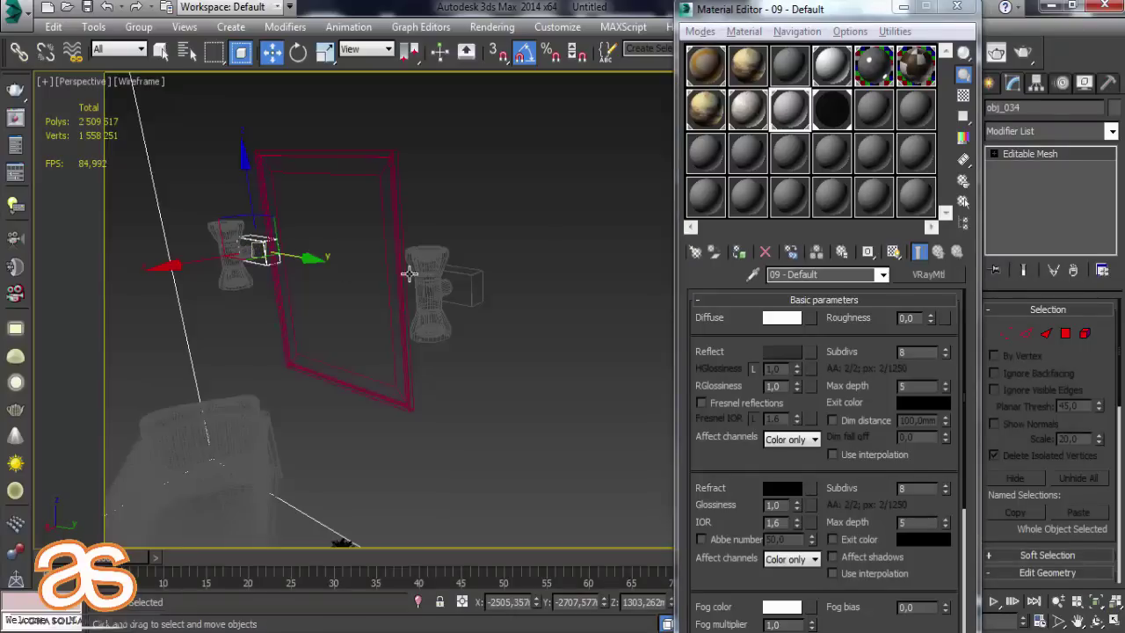
pyautogui.press('Delete')
pyautogui.press('Delete')
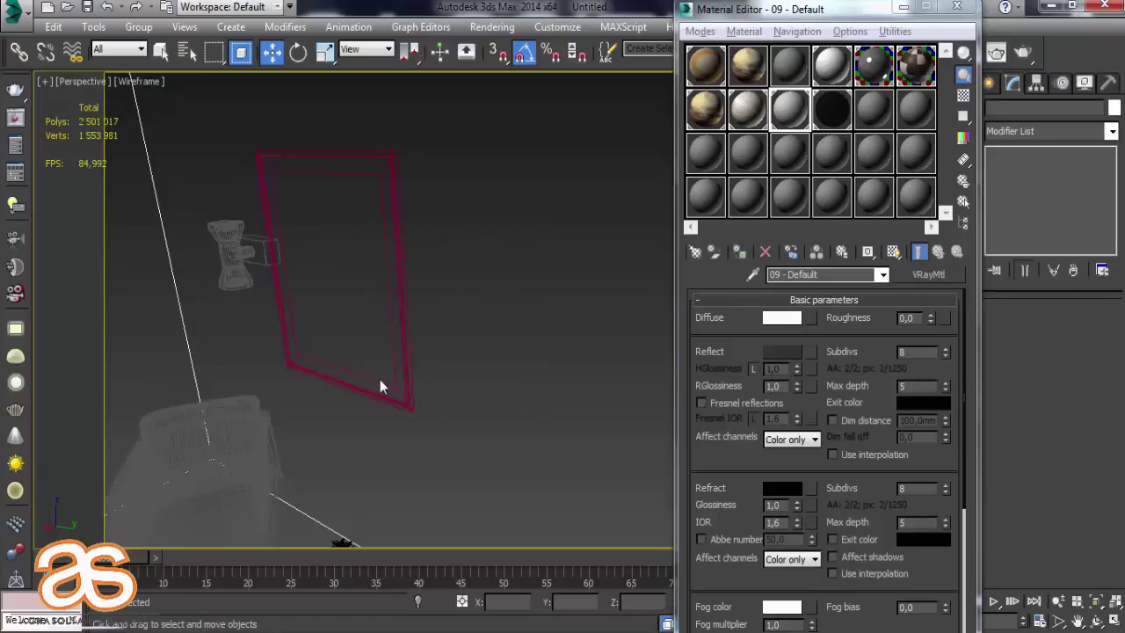
pyautogui.hotkey('ctrl', 'z')
pyautogui.press('Delete')
# Group all the wall lamp parts as Group001.
pyautogui.moveTo(170, 174); pyautogui.dragTo(306, 336)
pyautogui.press('F3')
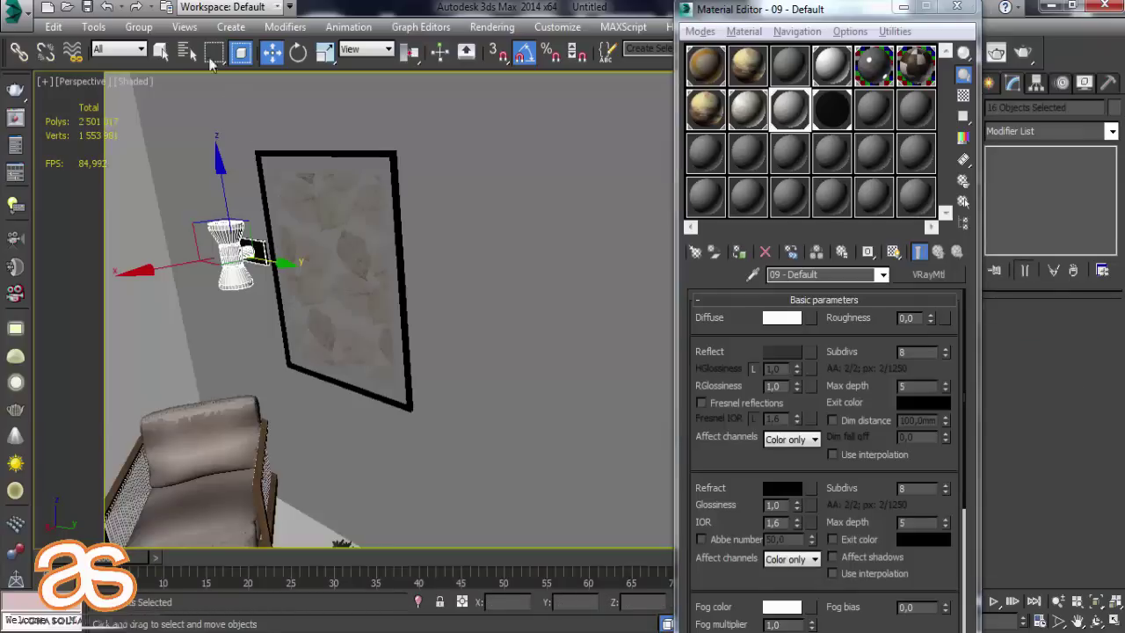
pyautogui.click(136, 28)
pyautogui.click(154, 67)
pyautogui.click(583, 357)
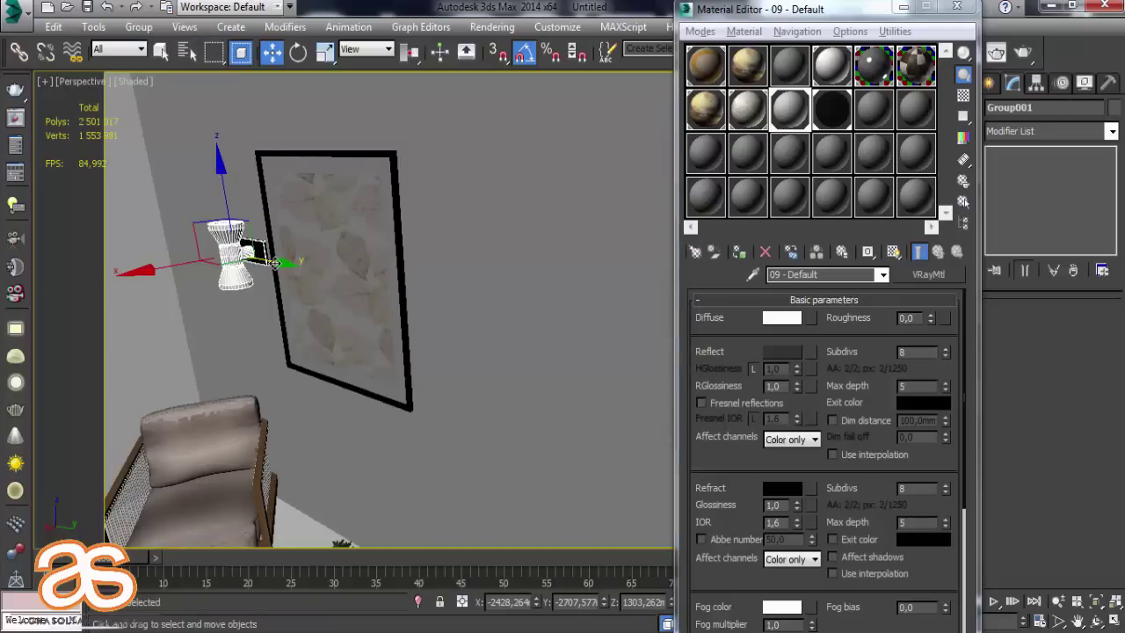
# Clone the lamp group as Group002 right of the leaf picture and view through VRayCam001.
pyautogui.keyDown('shift'); pyautogui.moveTo(276, 263); pyautogui.dragTo(430, 296); pyautogui.keyUp('shift')
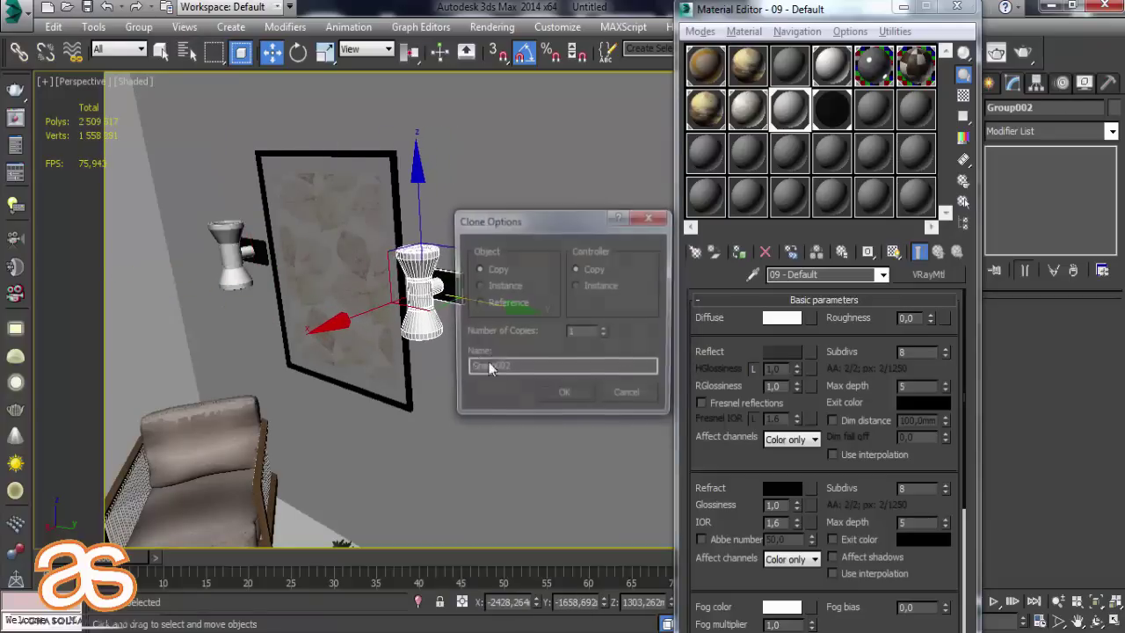
pyautogui.click(565, 392)
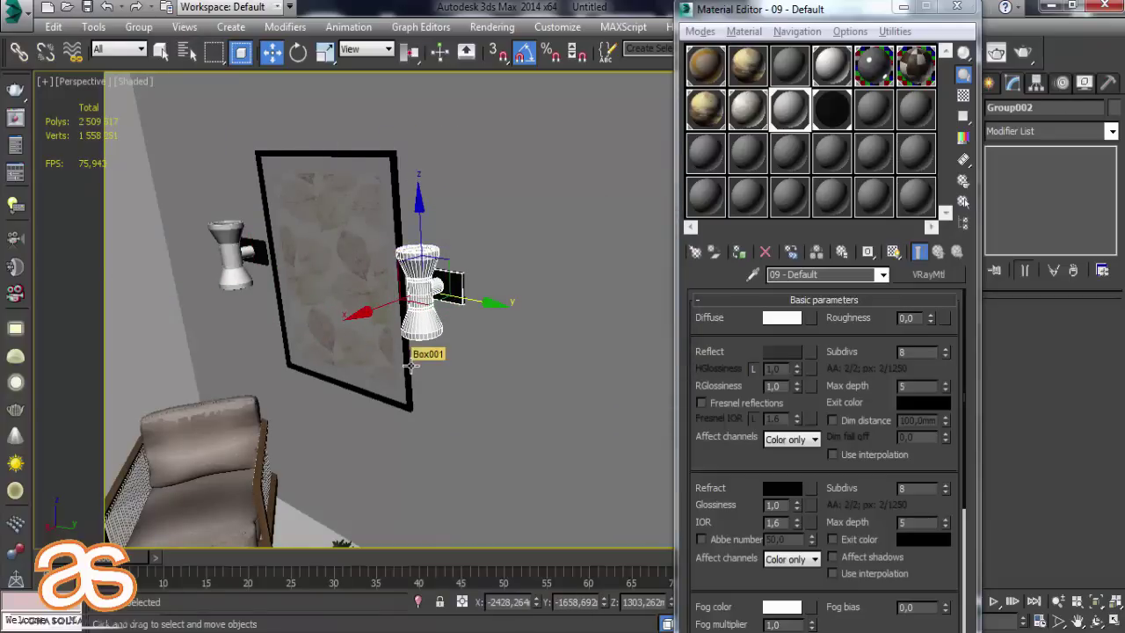
pyautogui.moveTo(411, 366)
pyautogui.keyDown('alt'); pyautogui.mouseDown(button='middle')
pyautogui.moveTo(474, 325)
pyautogui.moveTo(464, 311)
pyautogui.mouseUp(button='middle'); pyautogui.keyUp('alt')
pyautogui.scroll(-5, 487, 317)
pyautogui.press('c')
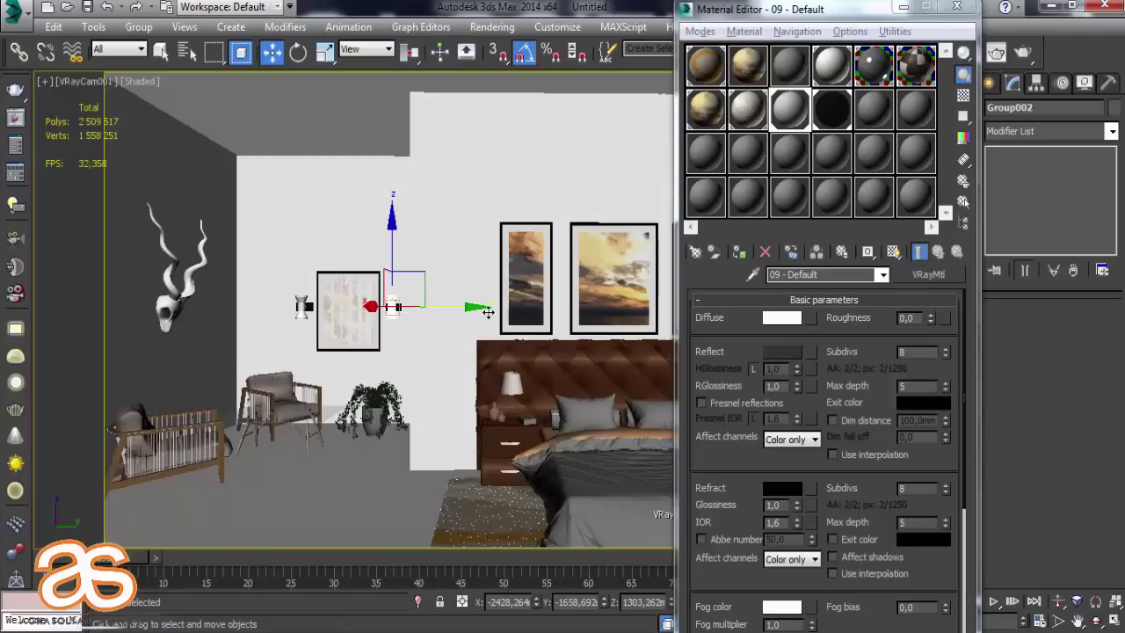
pyautogui.click(957, 7)
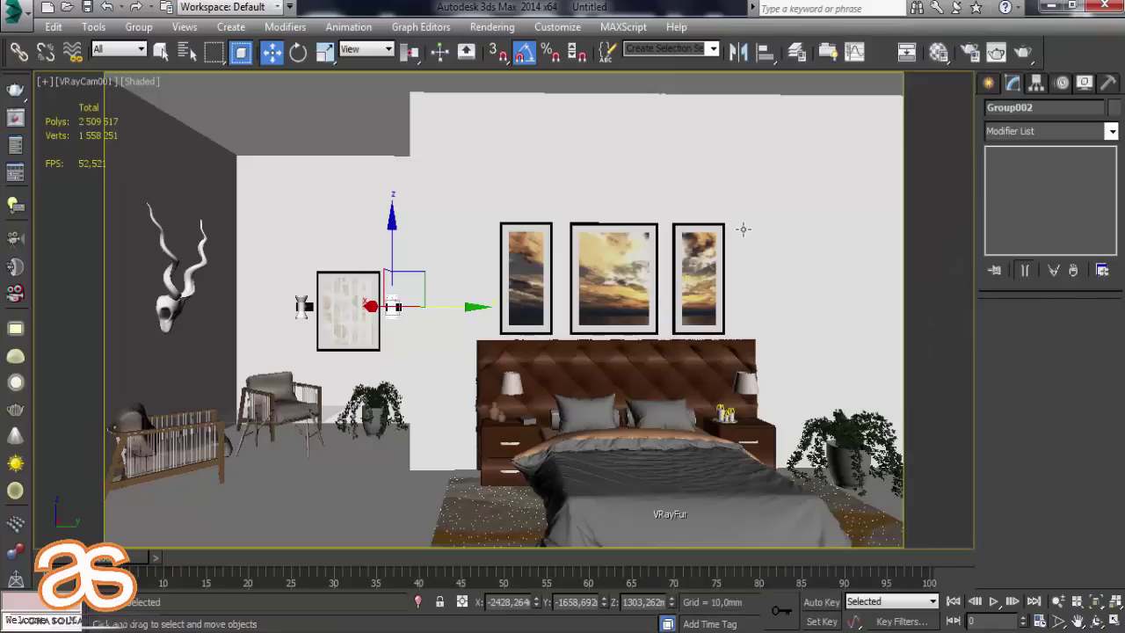
# Delete the four floor polygons of the room box Box001.
pyautogui.click(566, 379)
pyautogui.press('p')
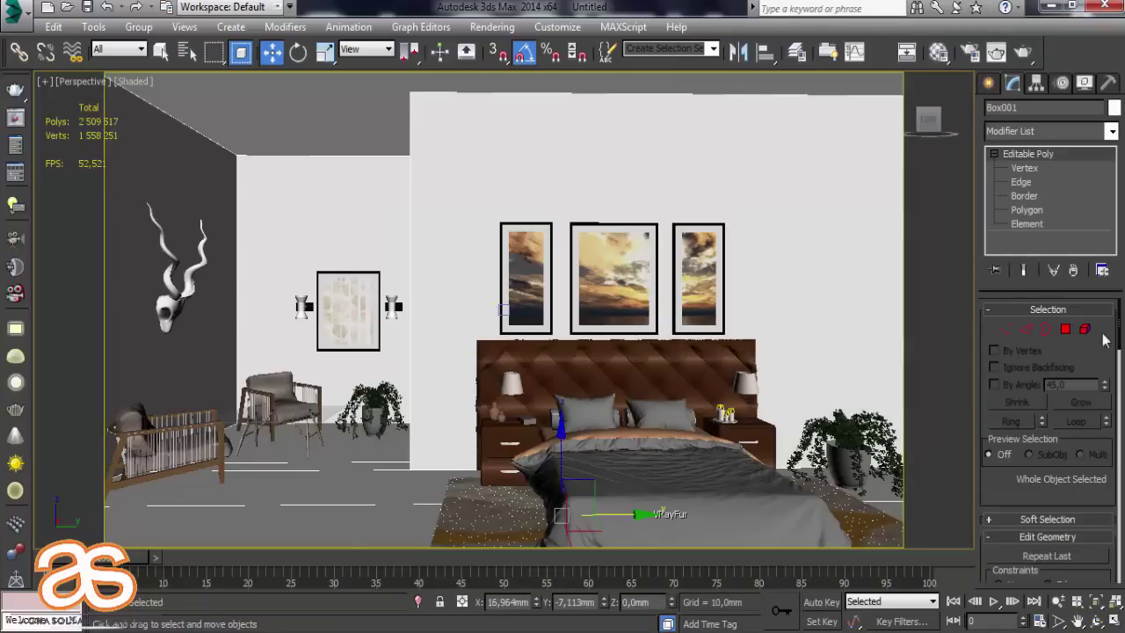
pyautogui.click(1066, 330)
pyautogui.click(407, 505)
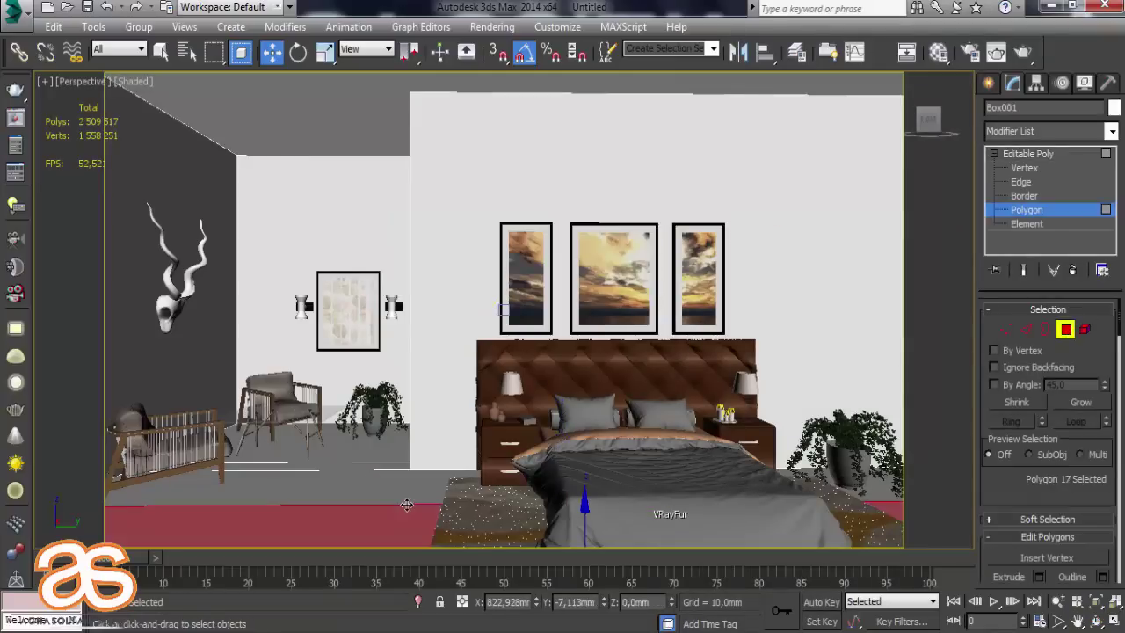
pyautogui.keyDown('ctrl'); pyautogui.click(374, 475); pyautogui.keyUp('ctrl')
pyautogui.keyDown('ctrl'); pyautogui.click(372, 465); pyautogui.keyUp('ctrl')
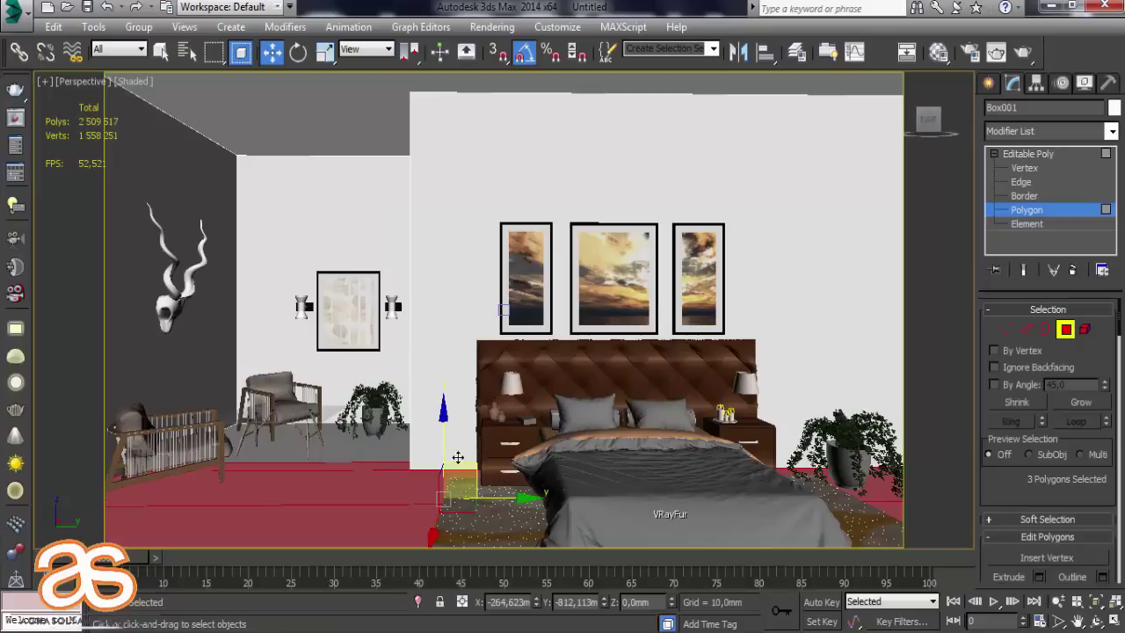
pyautogui.keyDown('ctrl'); pyautogui.click(386, 453); pyautogui.keyUp('ctrl')
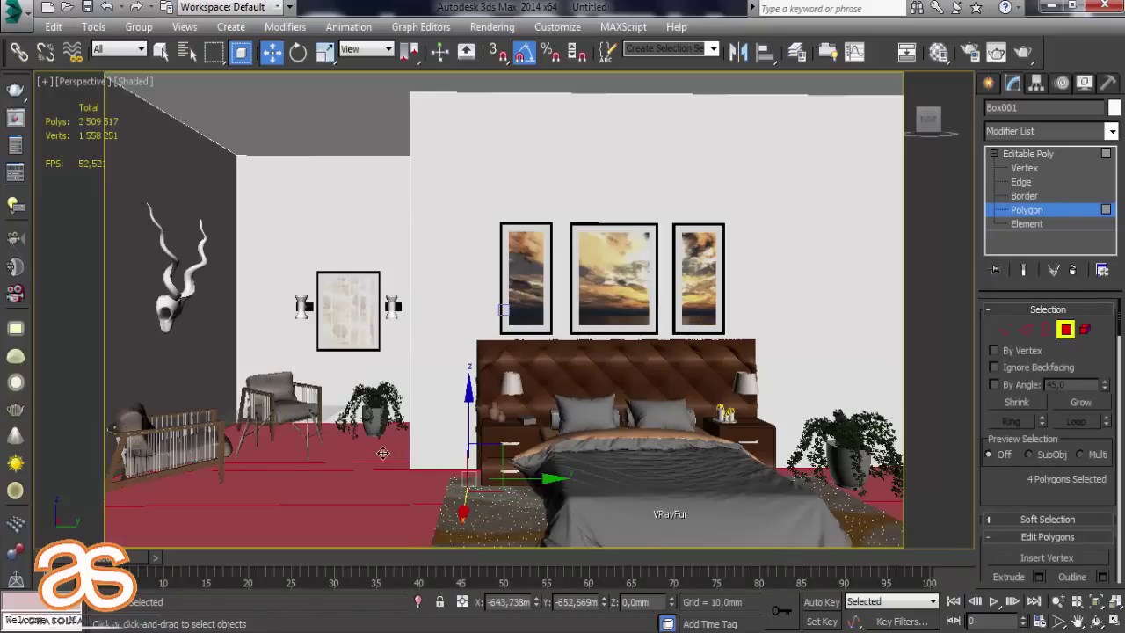
pyautogui.press('Delete')
# Delete the large ceiling polygon from the room box.
pyautogui.click(1065, 329)
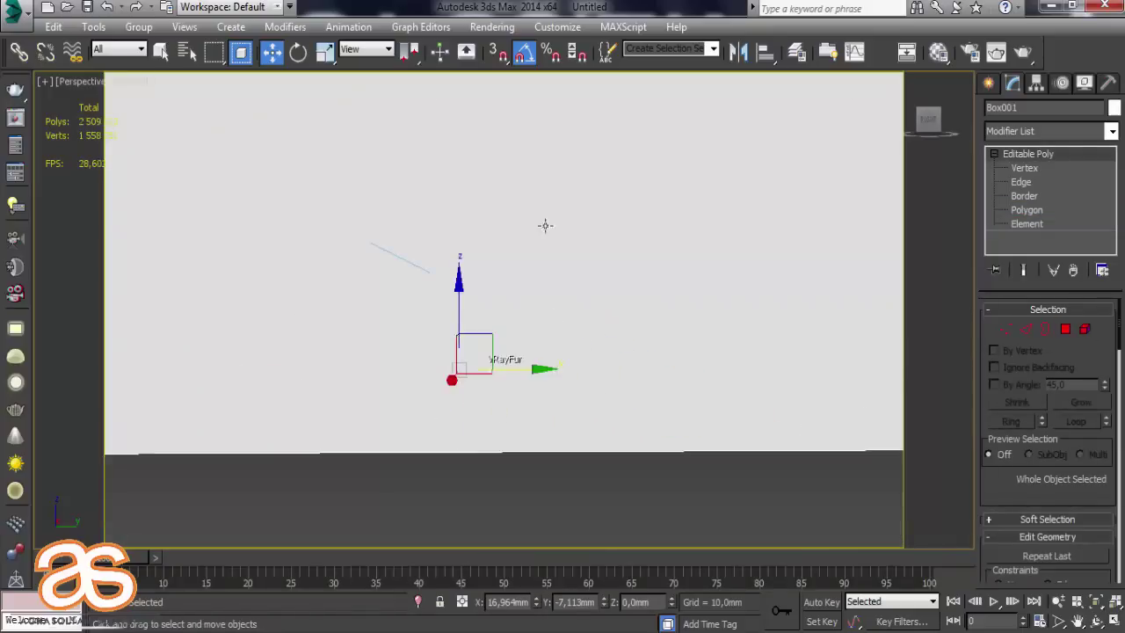
pyautogui.keyDown('alt'); pyautogui.moveTo(719, 378); pyautogui.dragTo(627, 220, button='middle'); pyautogui.keyUp('alt')
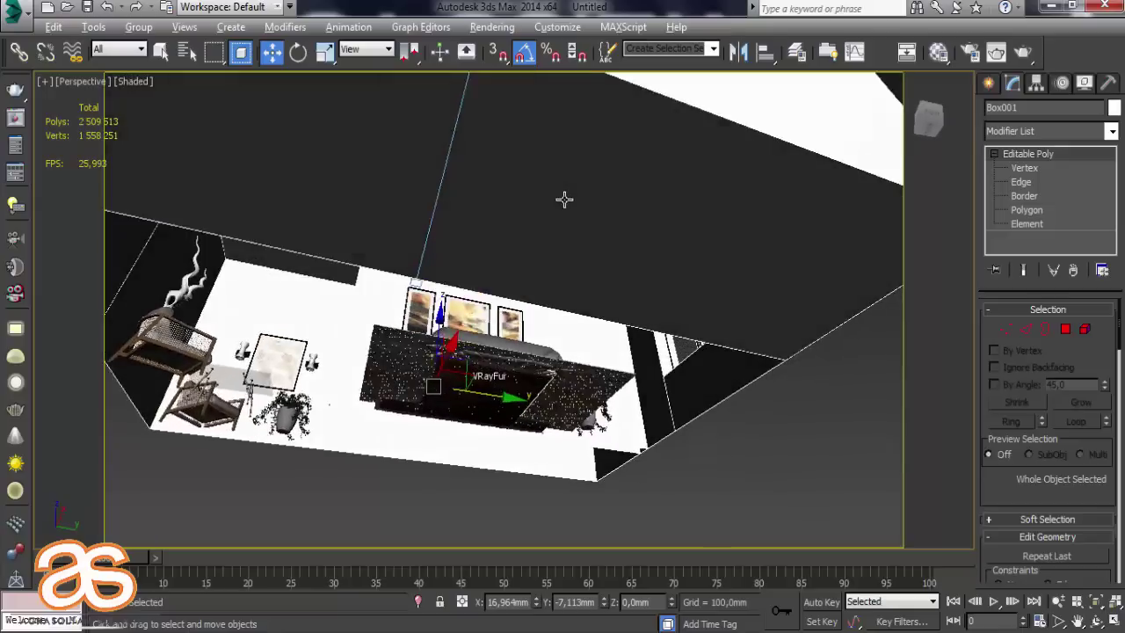
pyautogui.click(1065, 328)
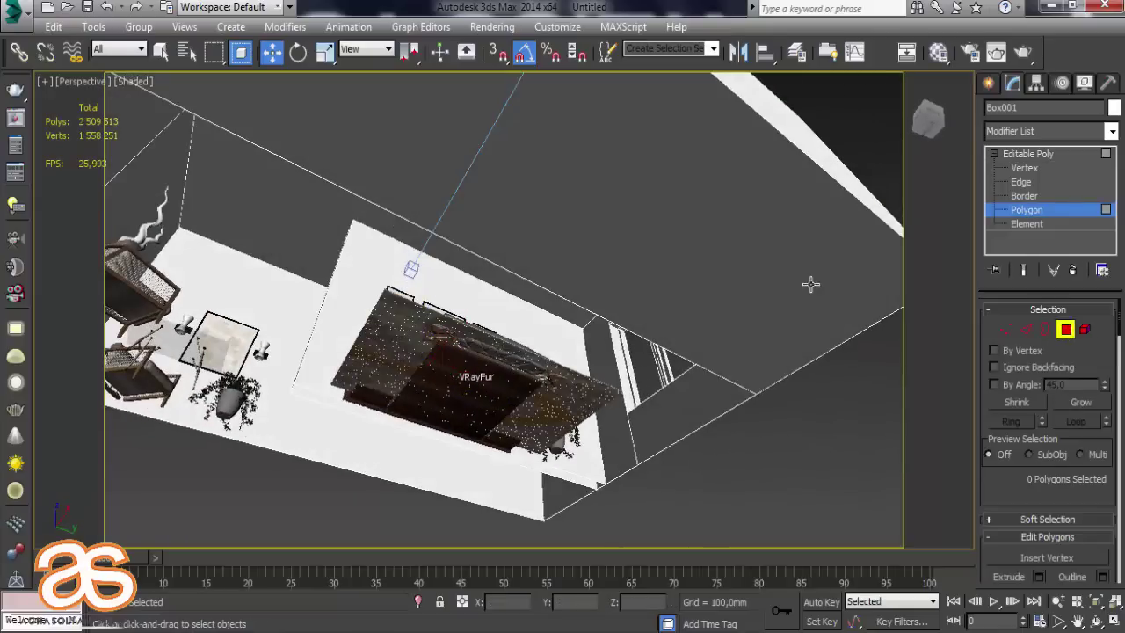
pyautogui.click(810, 284)
pyautogui.press('Delete')
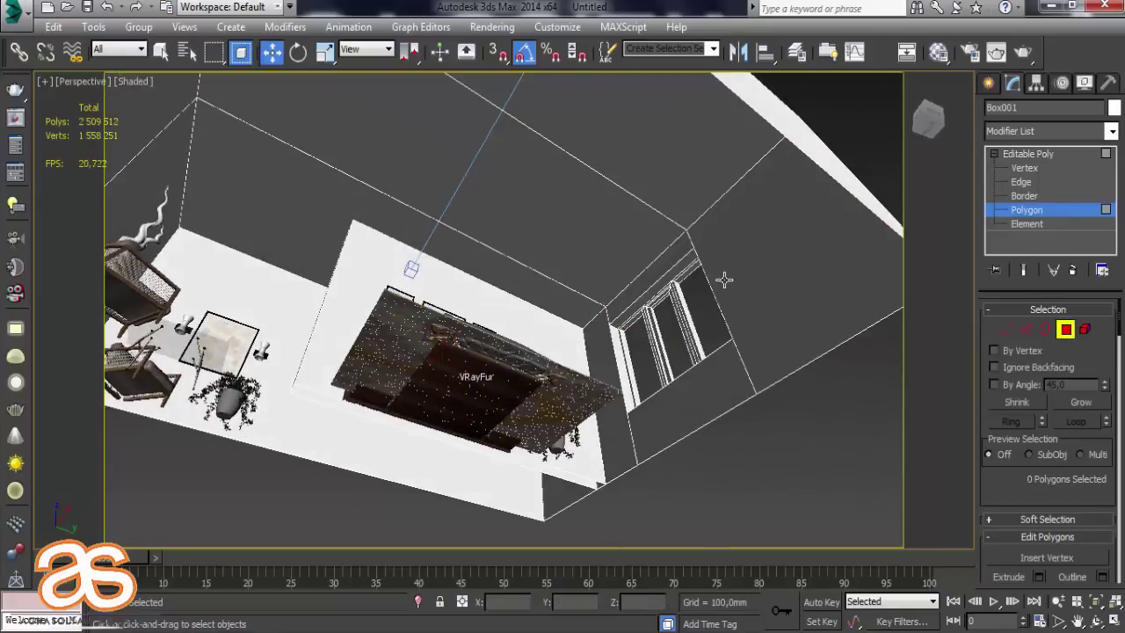
pyautogui.moveTo(724, 279)
pyautogui.mouseDown(button='middle')
pyautogui.moveTo(749, 271)
pyautogui.moveTo(729, 241)
pyautogui.moveTo(740, 237)
pyautogui.mouseUp(button='middle')
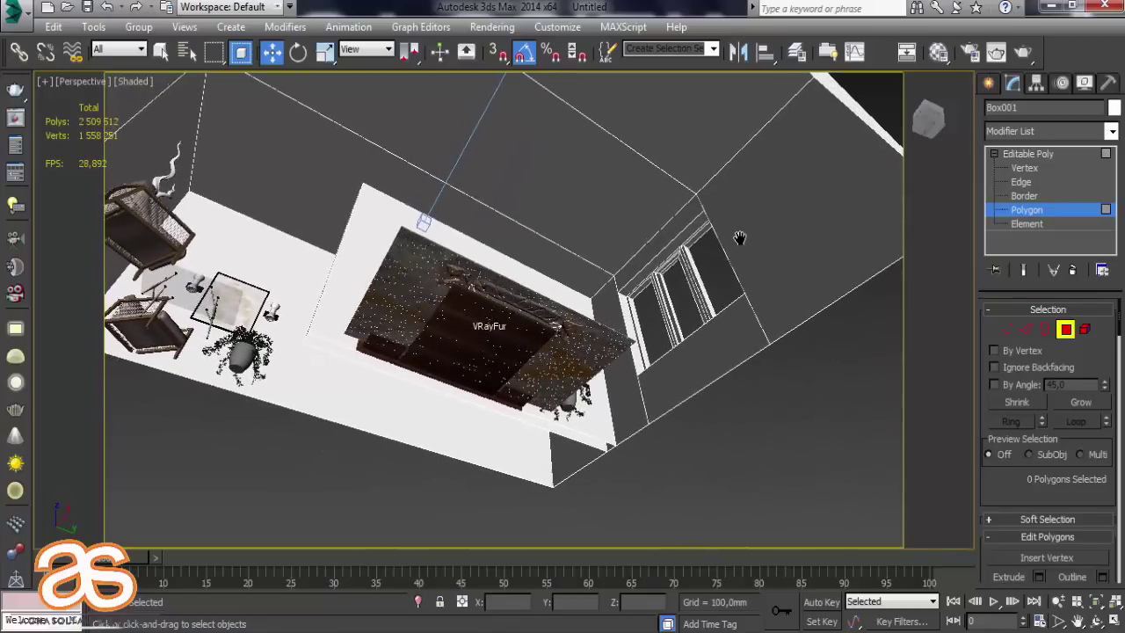
pyautogui.scroll(-3, 720, 268)
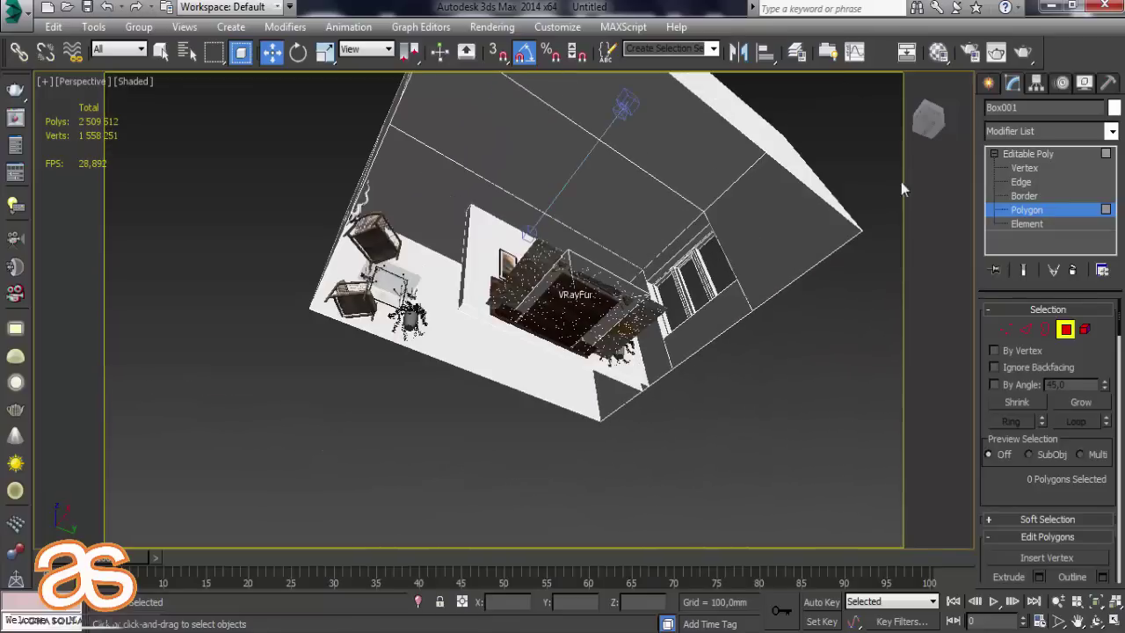
pyautogui.click(989, 88)
# Snap a Line through each room corner, close it as Line117, and return to VRayCam001.
pyautogui.click(1015, 112)
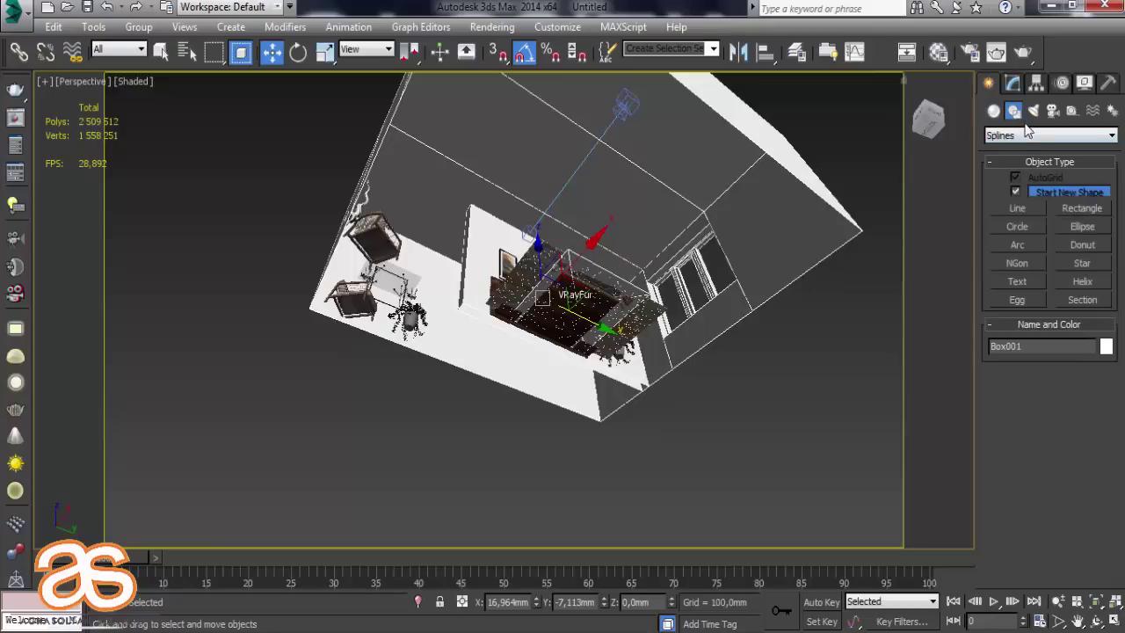
pyautogui.click(1020, 207)
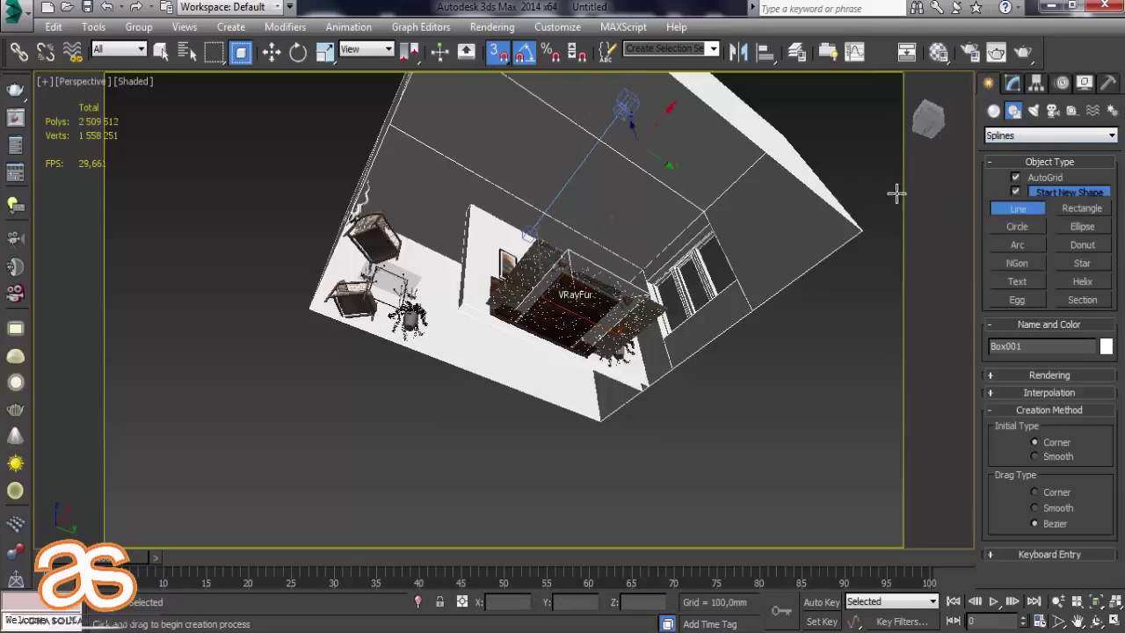
pyautogui.click(861, 233)
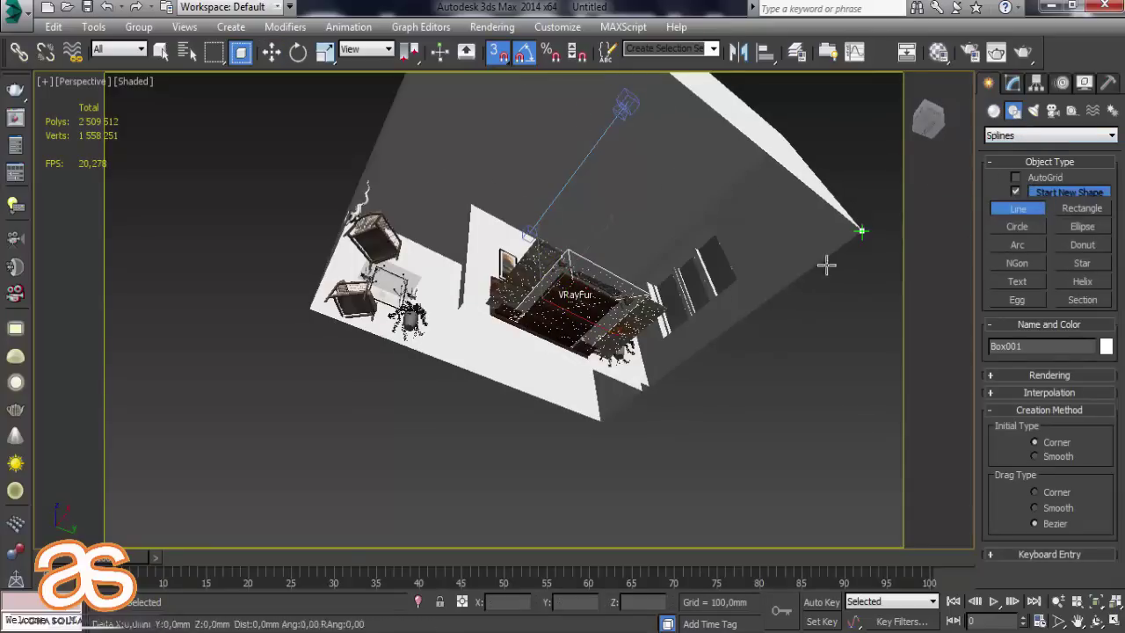
pyautogui.click(646, 387)
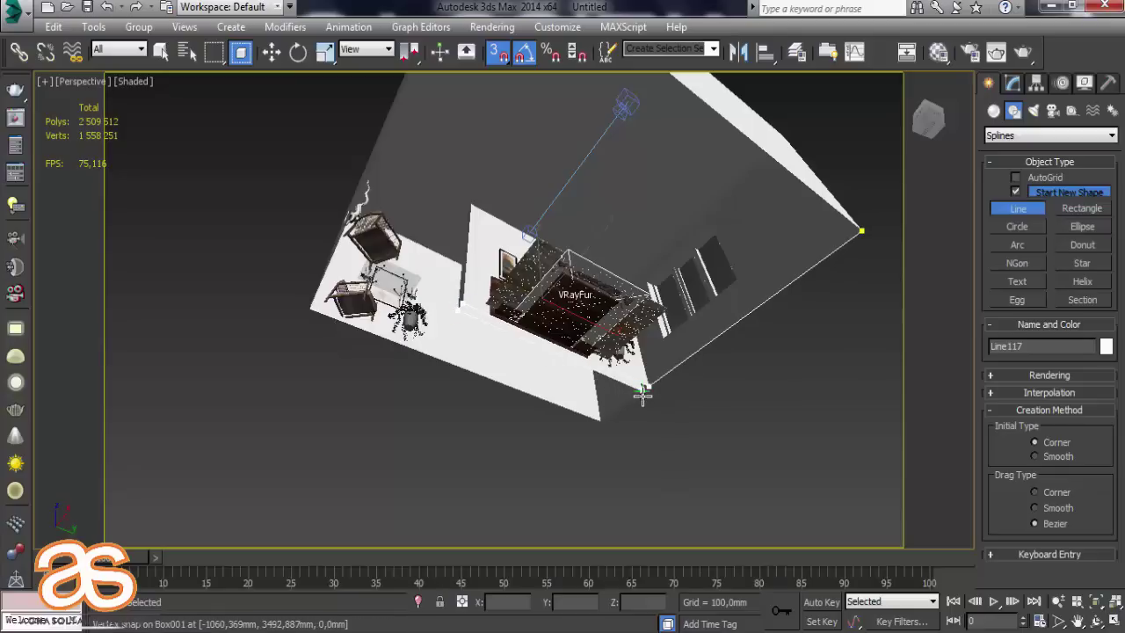
pyautogui.click(600, 420)
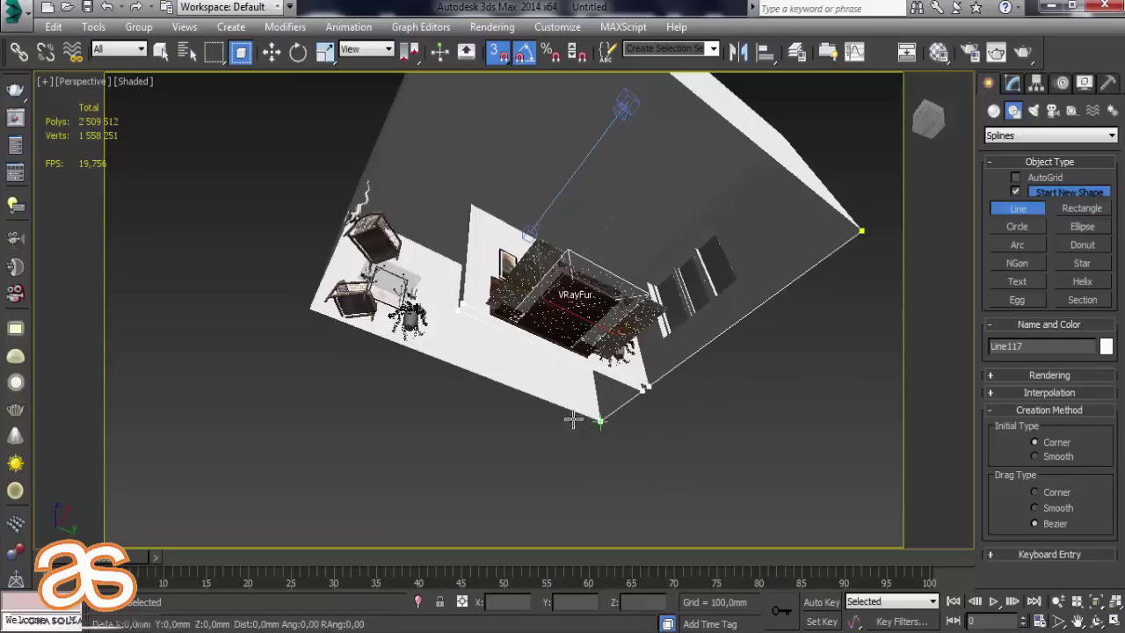
pyautogui.click(307, 307)
pyautogui.keyDown('alt'); pyautogui.moveTo(457, 220); pyautogui.dragTo(378, 247, button='middle'); pyautogui.keyUp('alt')
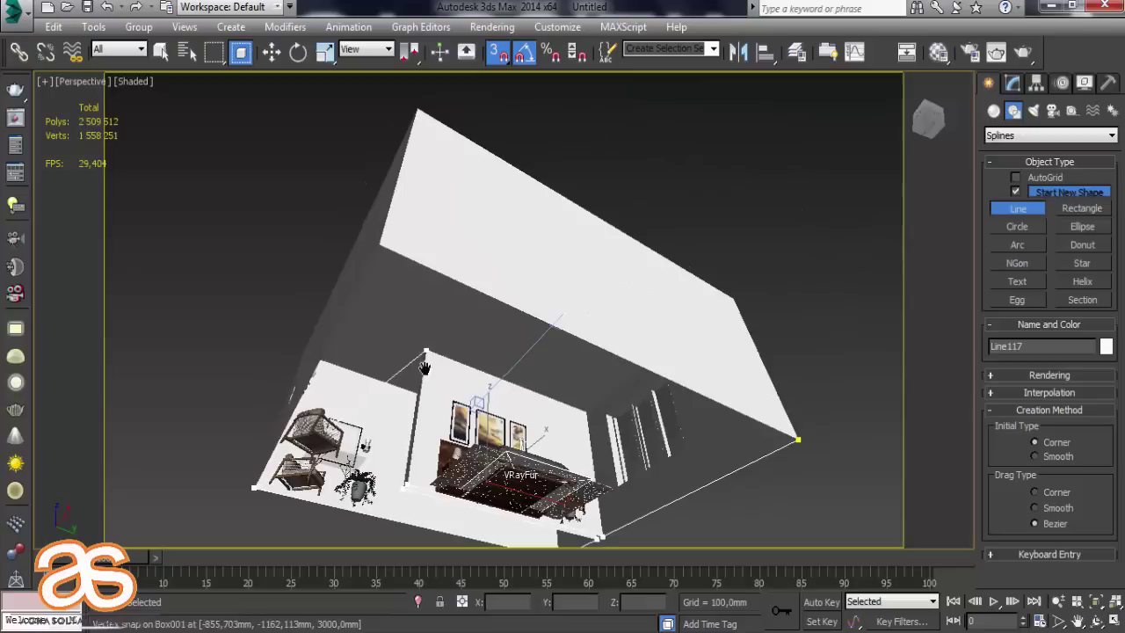
pyautogui.click(379, 247)
pyautogui.click(798, 439)
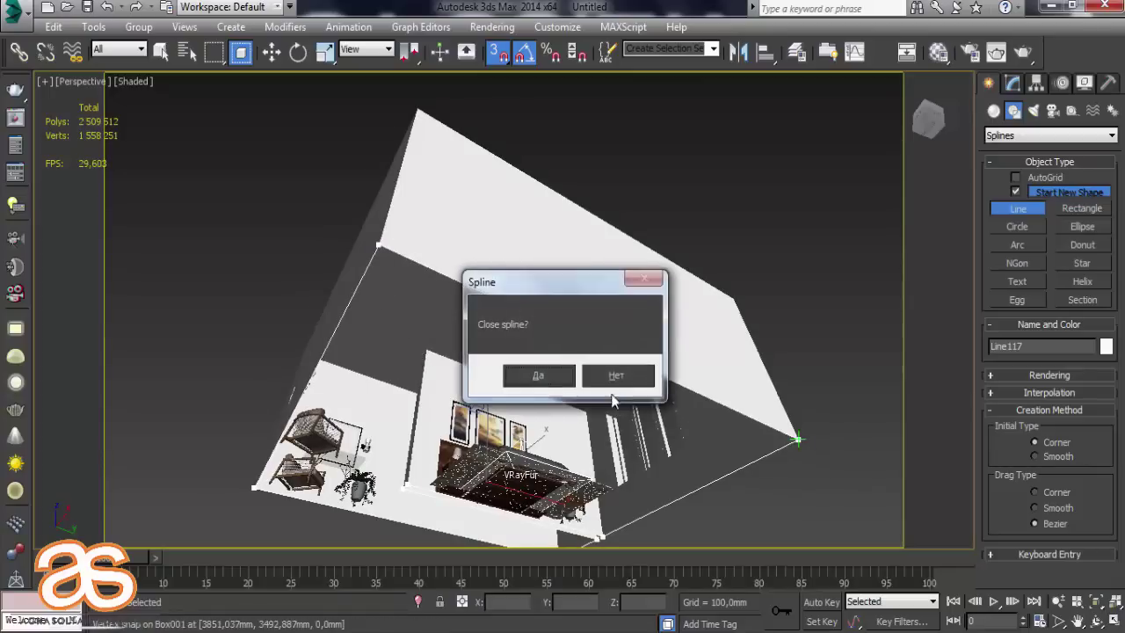
pyautogui.click(557, 375)
pyautogui.moveTo(607, 460)
pyautogui.keyDown('alt'); pyautogui.mouseDown(button='middle')
pyautogui.moveTo(598, 452)
pyautogui.moveTo(602, 469)
pyautogui.mouseUp(button='middle'); pyautogui.keyUp('alt')
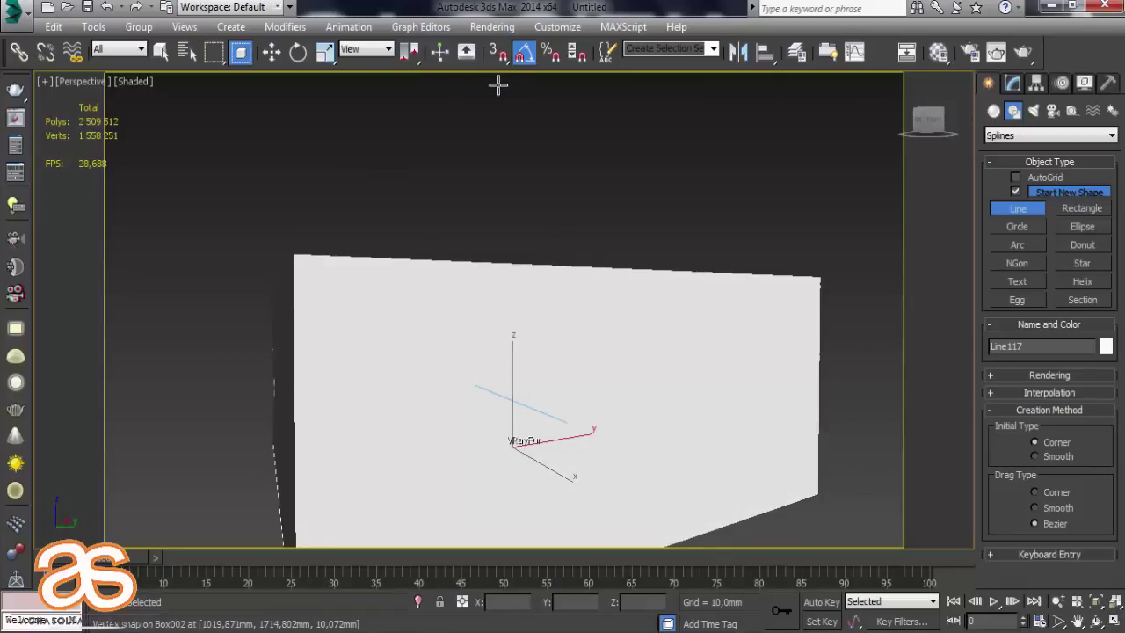
pyautogui.press('c')
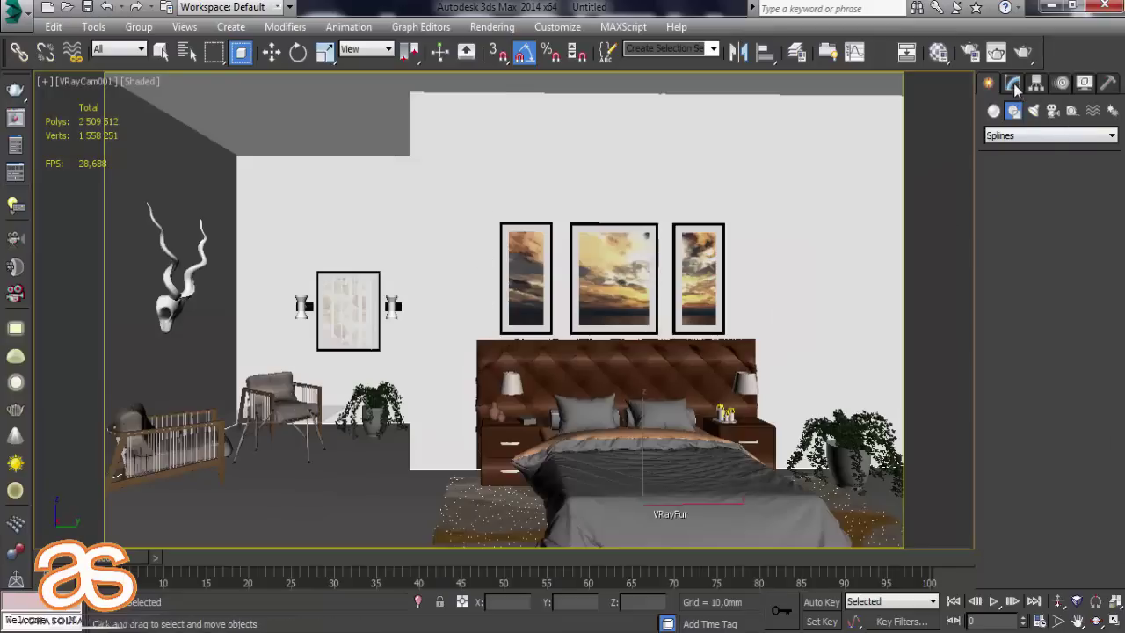
pyautogui.click(1012, 83)
# Add the FloorGenerator modifier to Line117.
pyautogui.click(1112, 131)
pyautogui.scroll(-1, 1059, 334)
pyautogui.scroll(-2, 1058, 333)
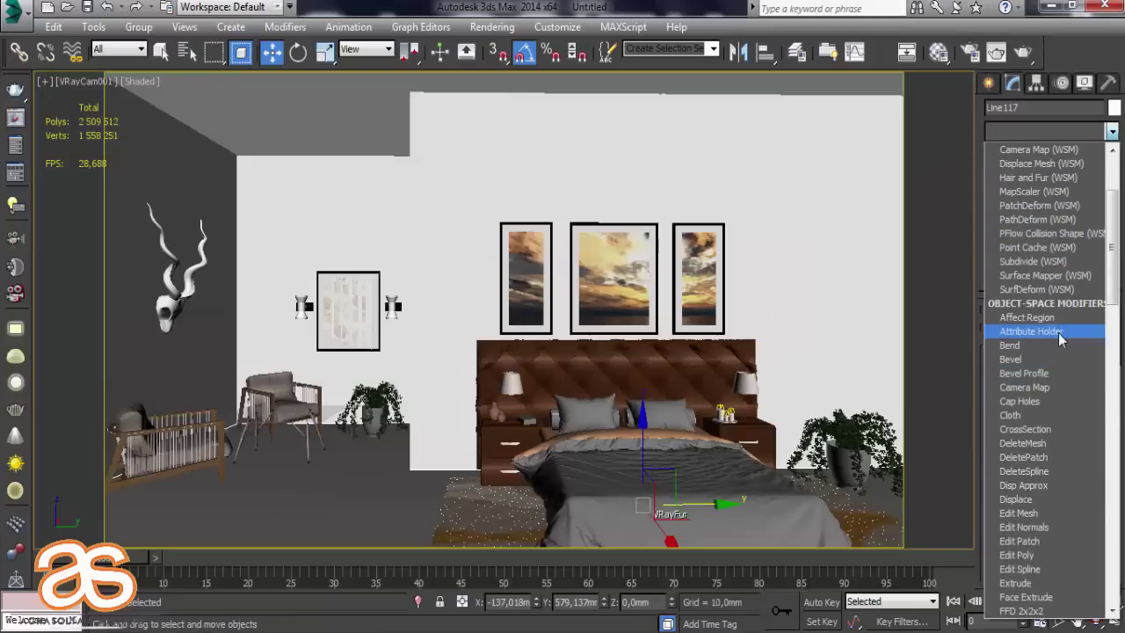
pyautogui.scroll(-1, 1079, 405)
pyautogui.scroll(-2, 1078, 404)
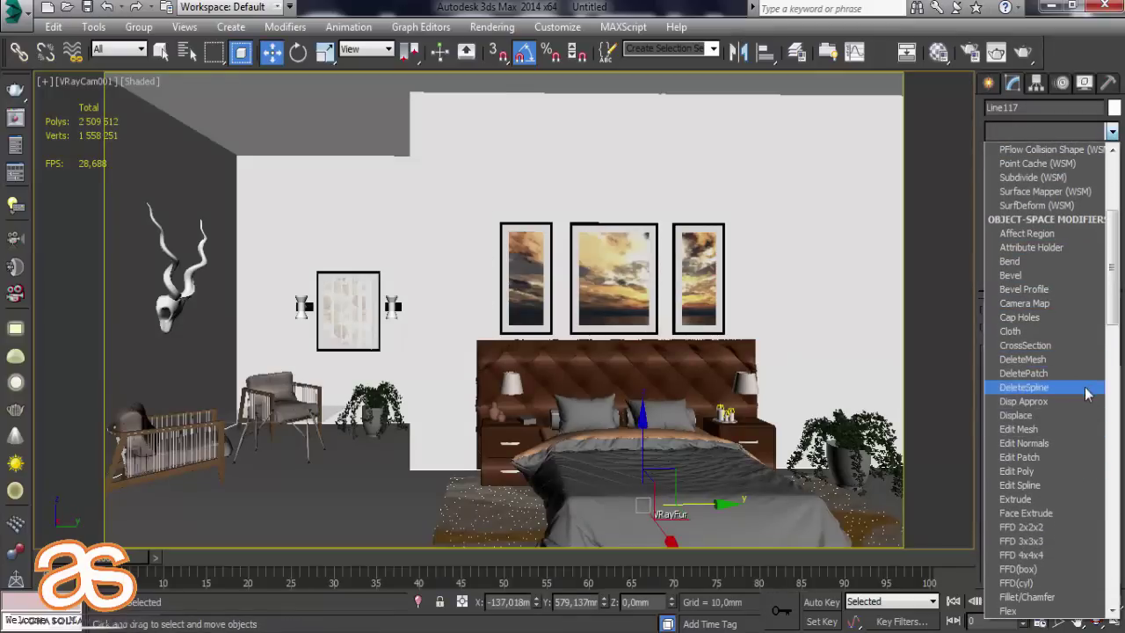
pyautogui.scroll(-3, 1078, 462)
pyautogui.scroll(-3, 1080, 470)
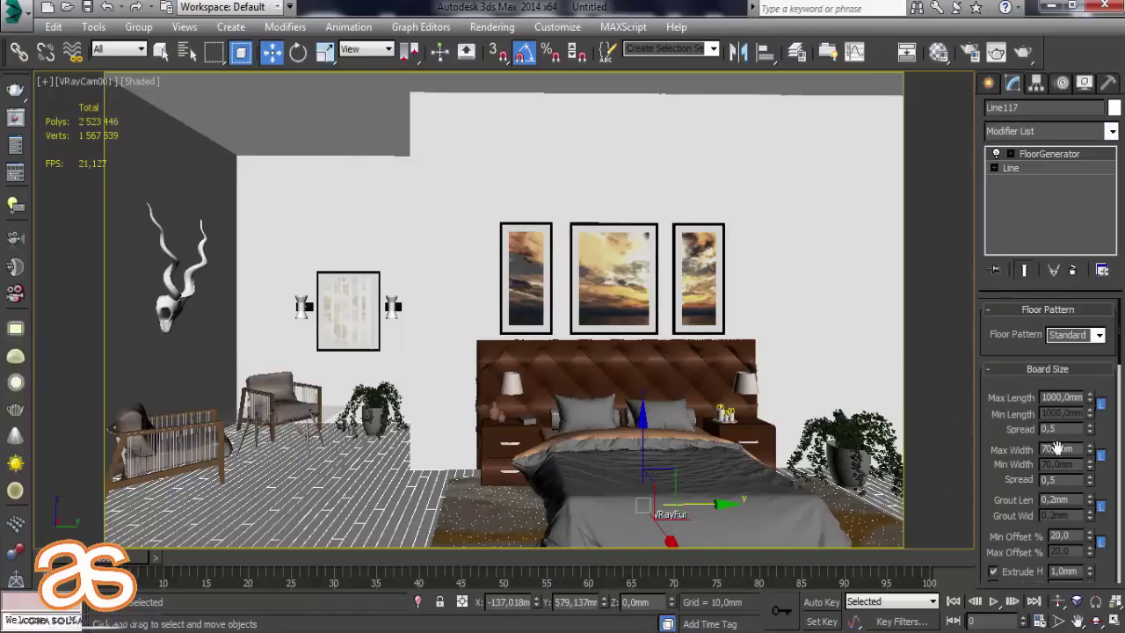
# Set the floor pattern to Herringbone and rotate the board direction to 30,72.
pyautogui.click(1090, 335)
pyautogui.click(1071, 363)
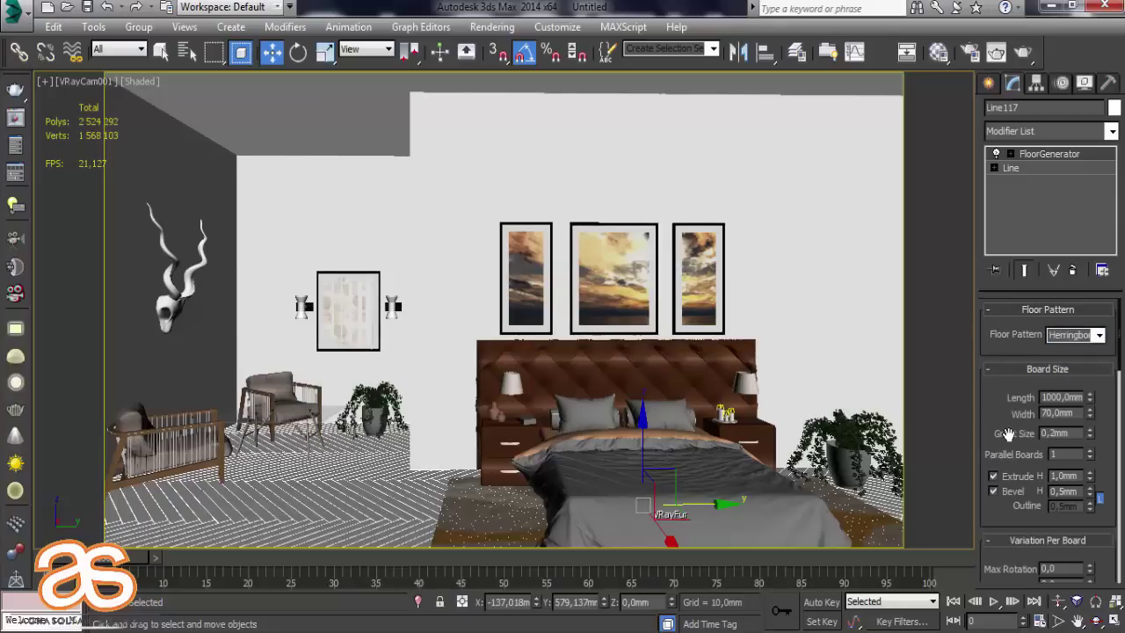
pyautogui.moveTo(1000, 421); pyautogui.dragTo(1051, 47)
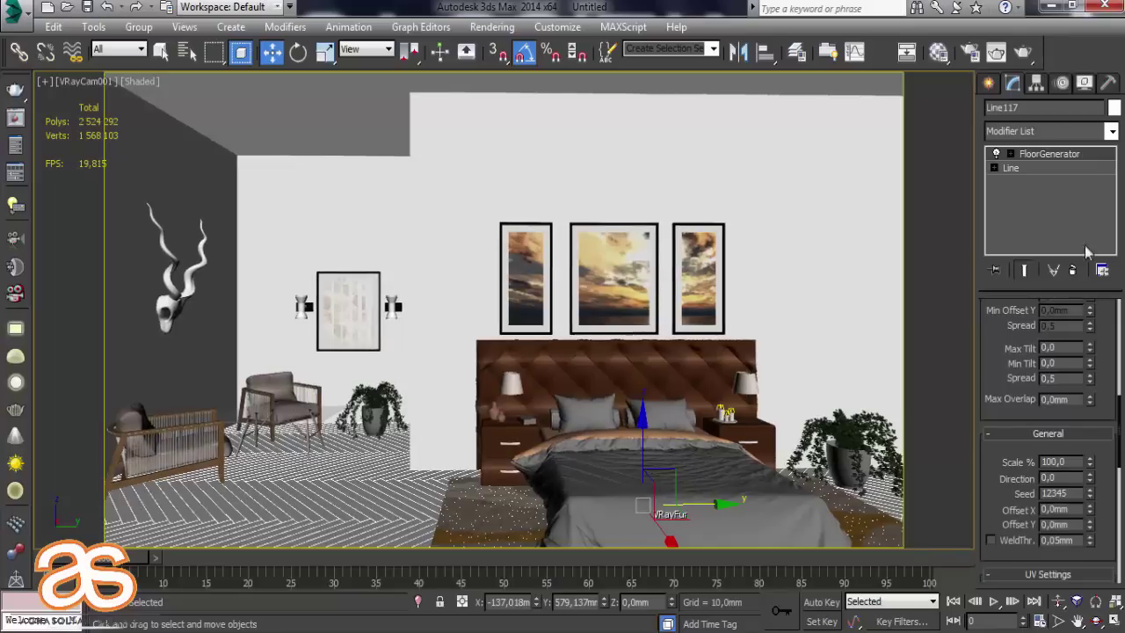
pyautogui.moveTo(1090, 478)
pyautogui.mouseDown()
pyautogui.moveTo(1110, 420)
pyautogui.moveTo(1089, 254)
pyautogui.moveTo(998, 451)
pyautogui.moveTo(998, 436)
pyautogui.mouseUp()
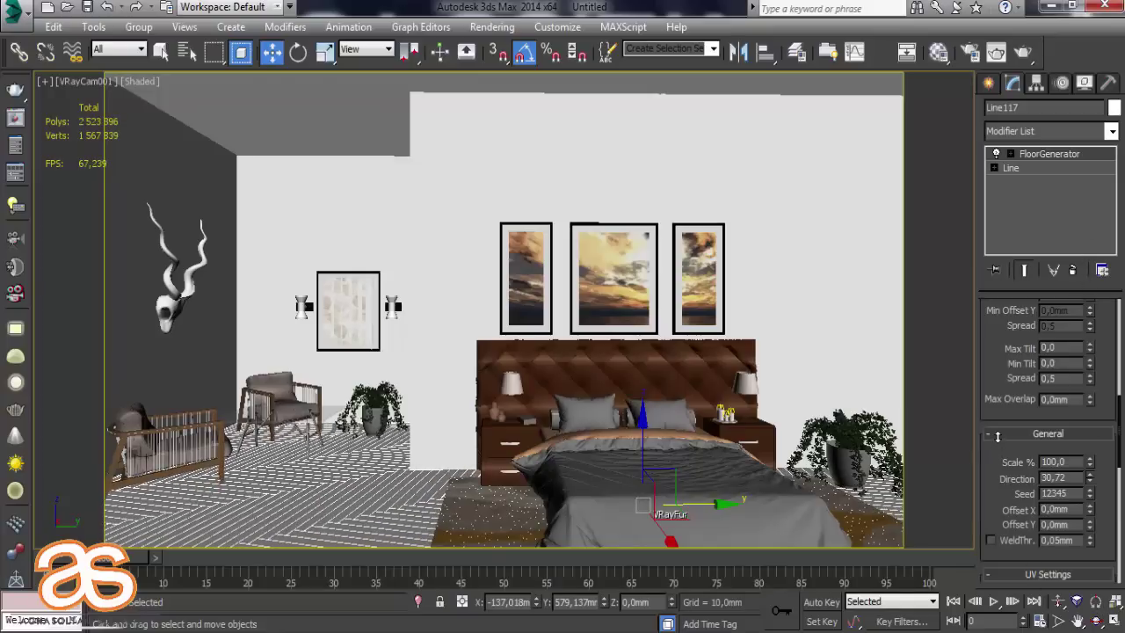
# Turn the unused material slot 11 into a VRayMtl.
pyautogui.click(937, 58)
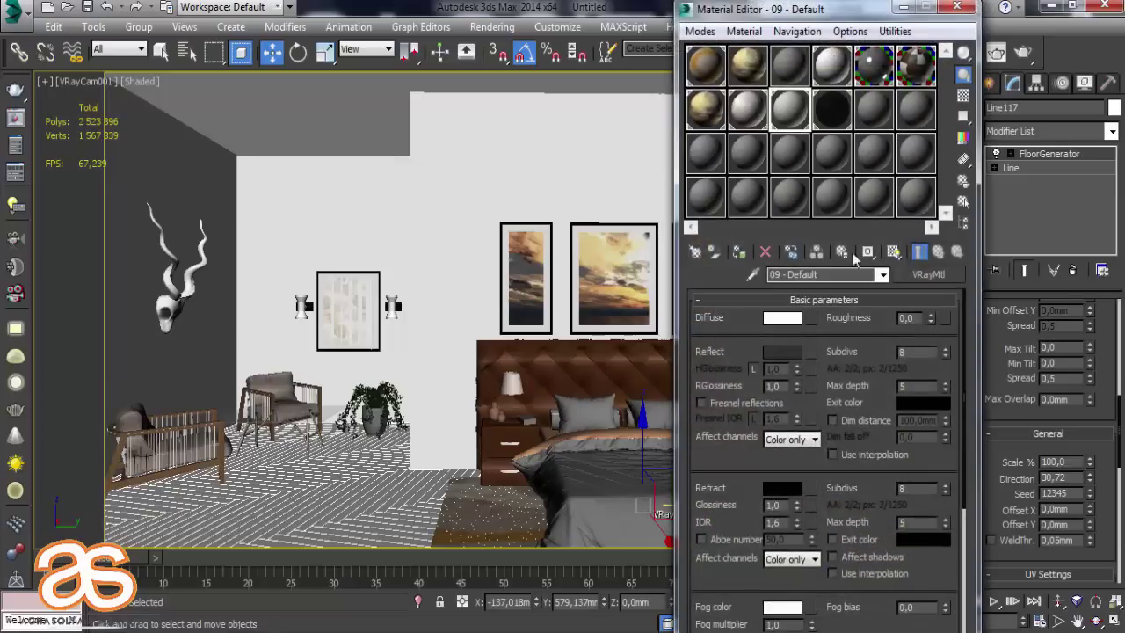
pyautogui.click(874, 109)
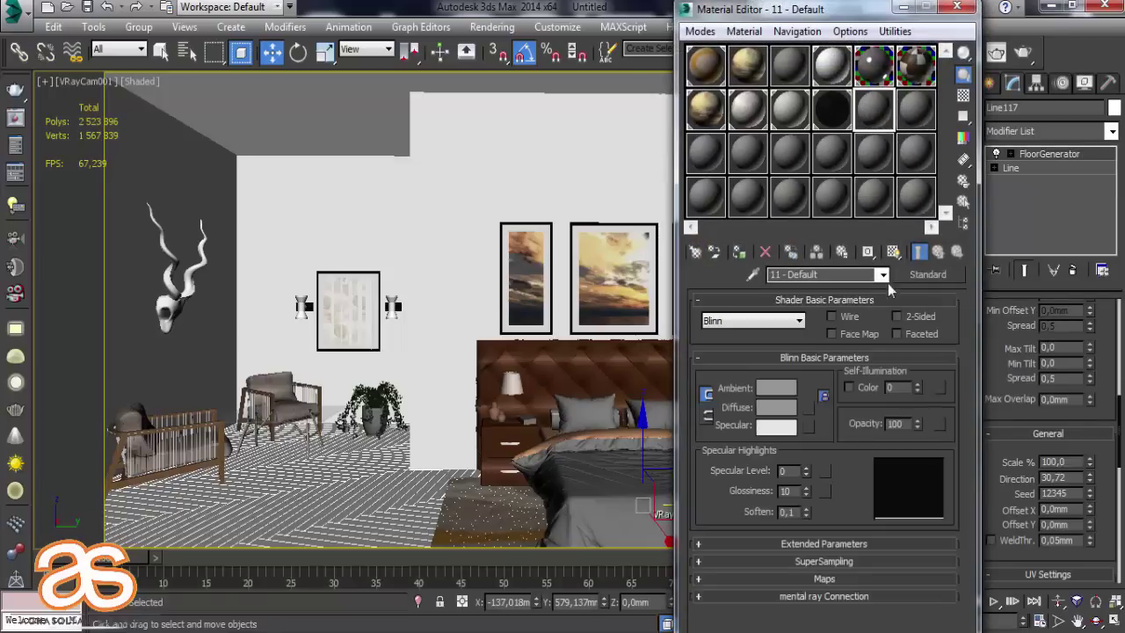
pyautogui.click(927, 275)
pyautogui.scroll(-1, 552, 417)
pyautogui.doubleClick(467, 457)
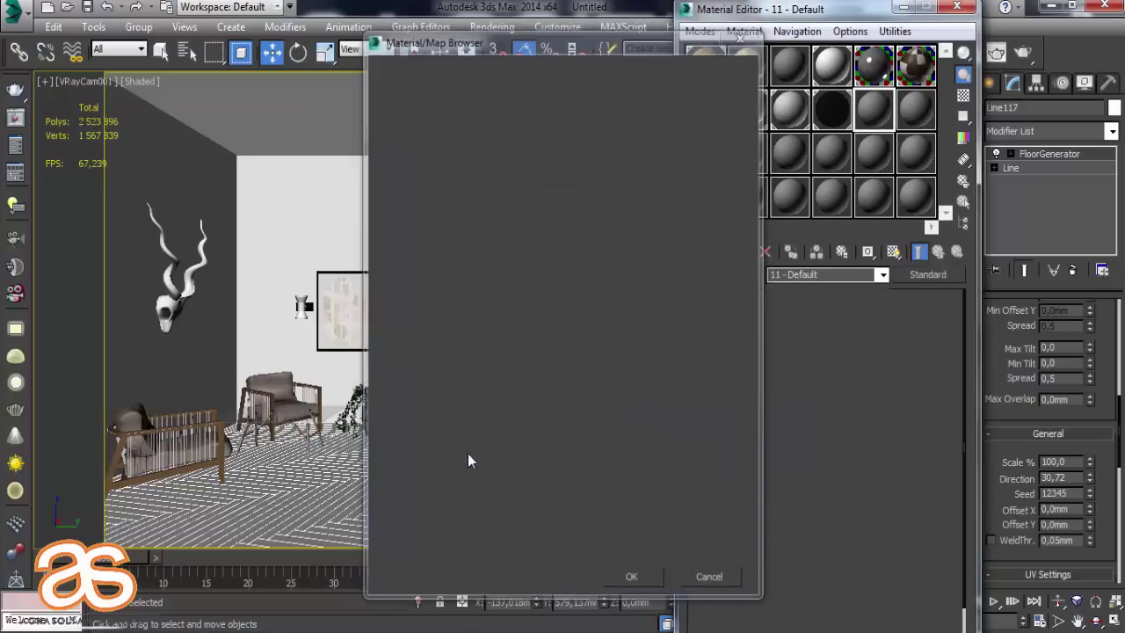
# Use a MultiTexture as the diffuse map with overall gamma 4,0.
pyautogui.click(798, 347)
pyautogui.scroll(-1, 492, 452)
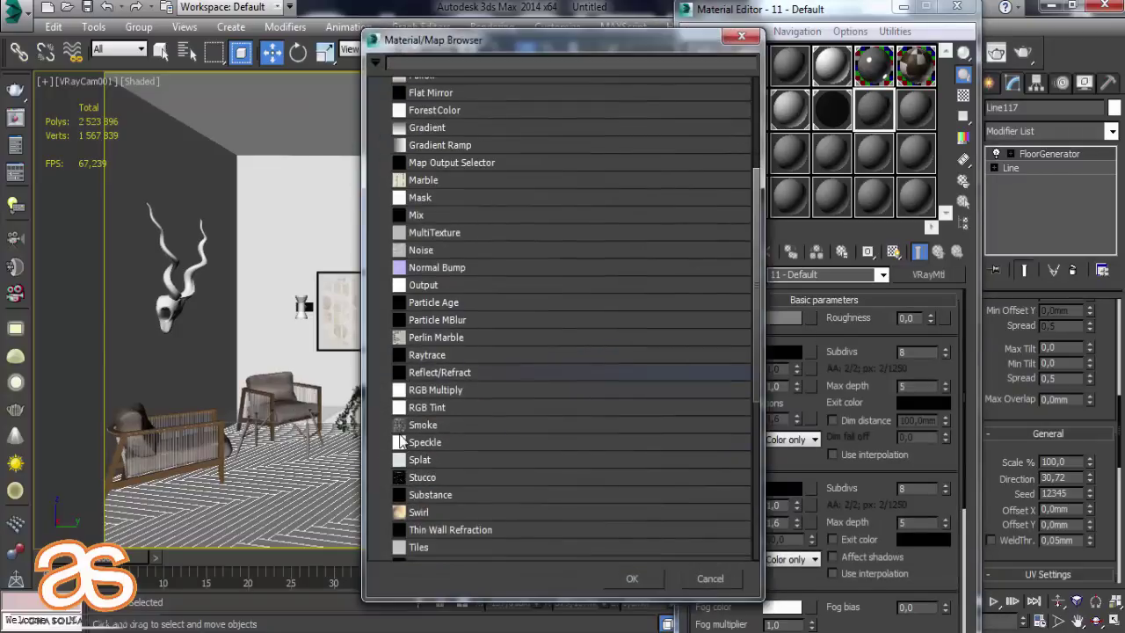
pyautogui.scroll(1, 481, 411)
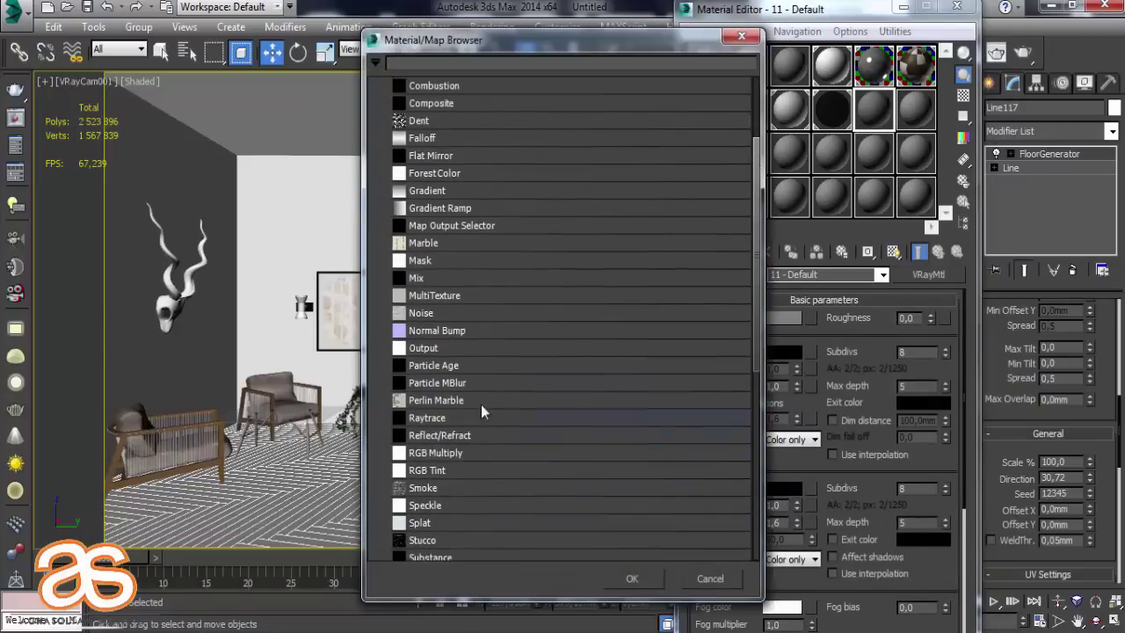
pyautogui.doubleClick(495, 297)
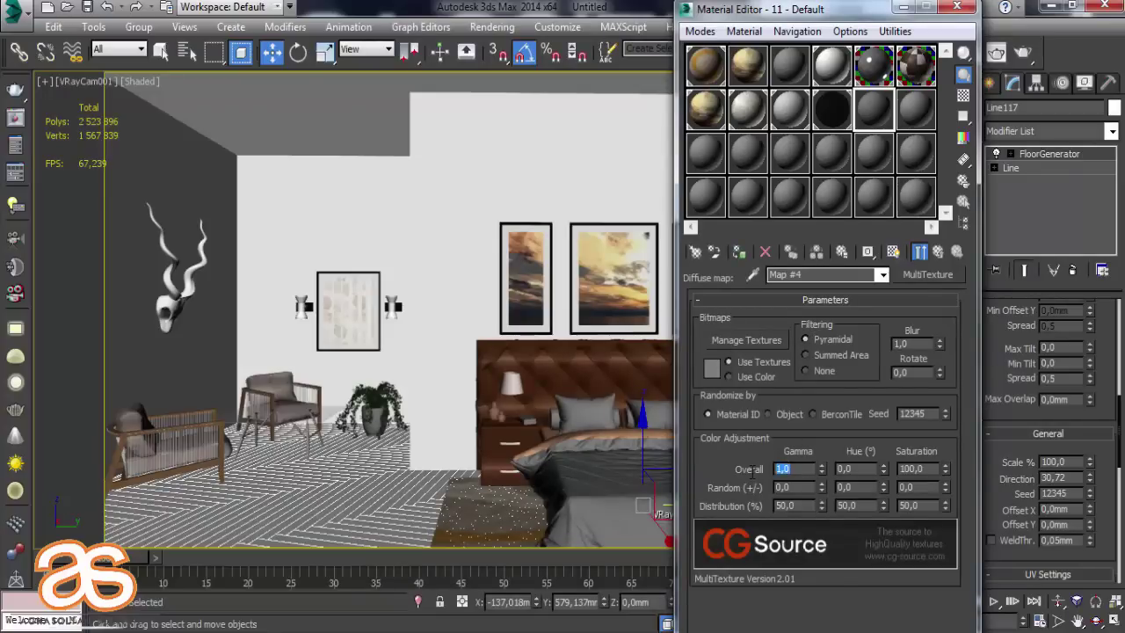
pyautogui.write('3')
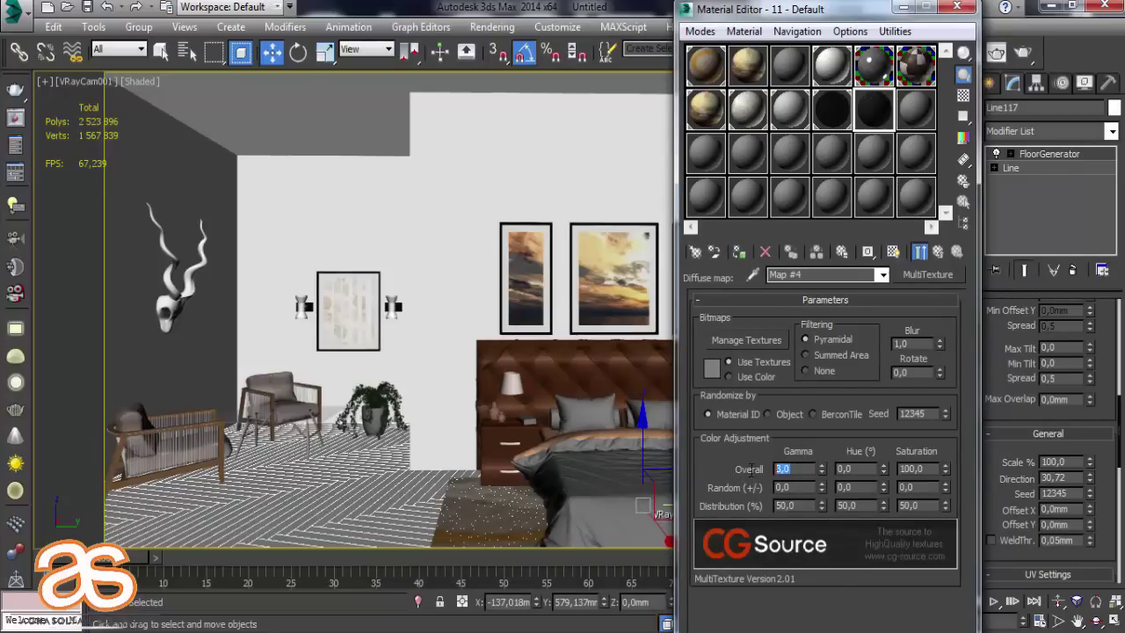
pyautogui.write('4')
pyautogui.press('Return')
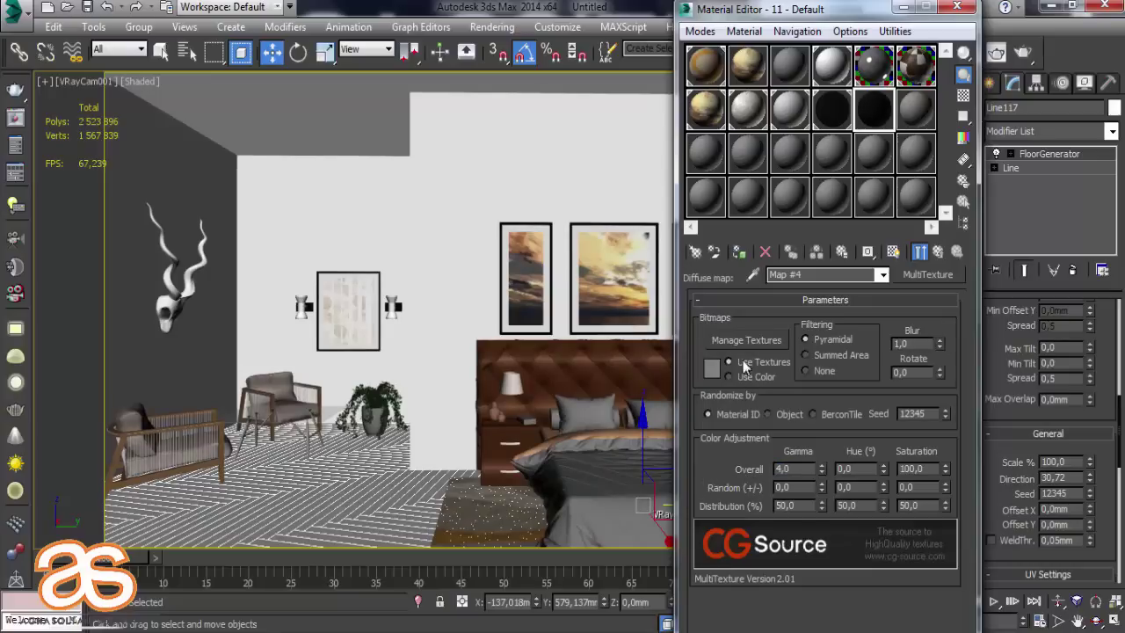
# Load the eight wood bitmaps texture0–texture7 into the MultiTexture.
pyautogui.click(747, 340)
pyautogui.click(165, 168)
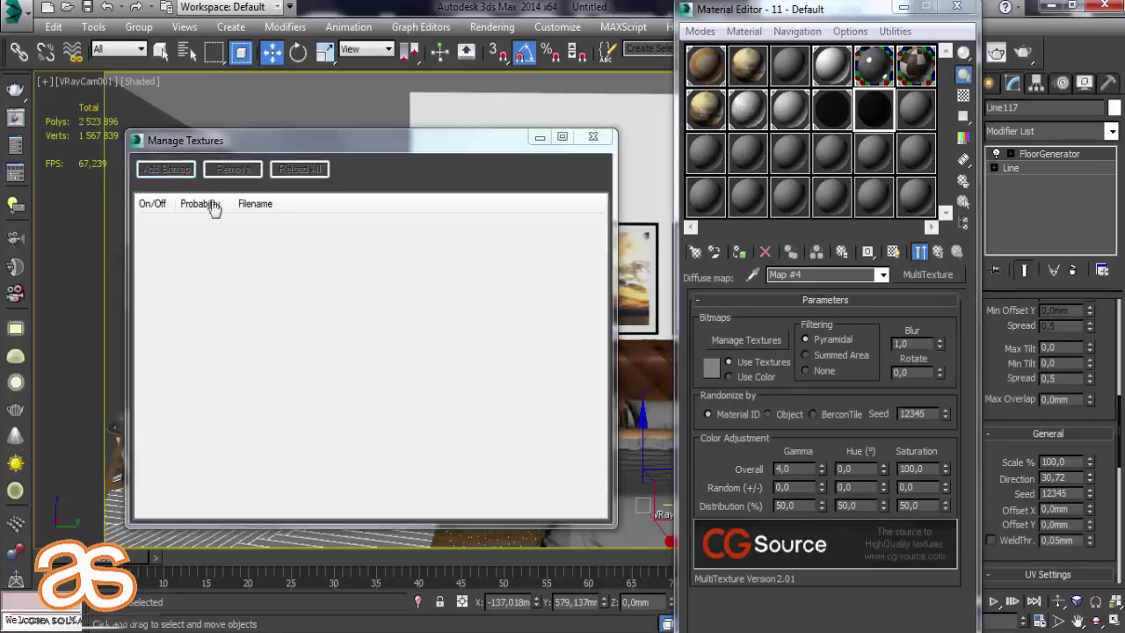
pyautogui.moveTo(523, 132); pyautogui.dragTo(329, 535)
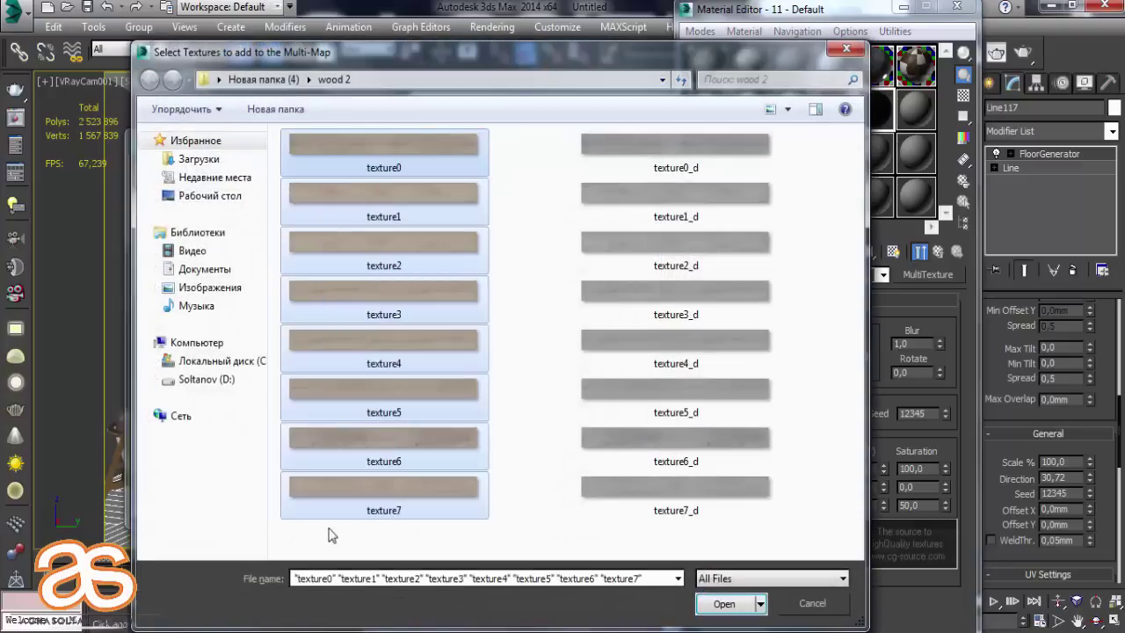
pyautogui.click(737, 606)
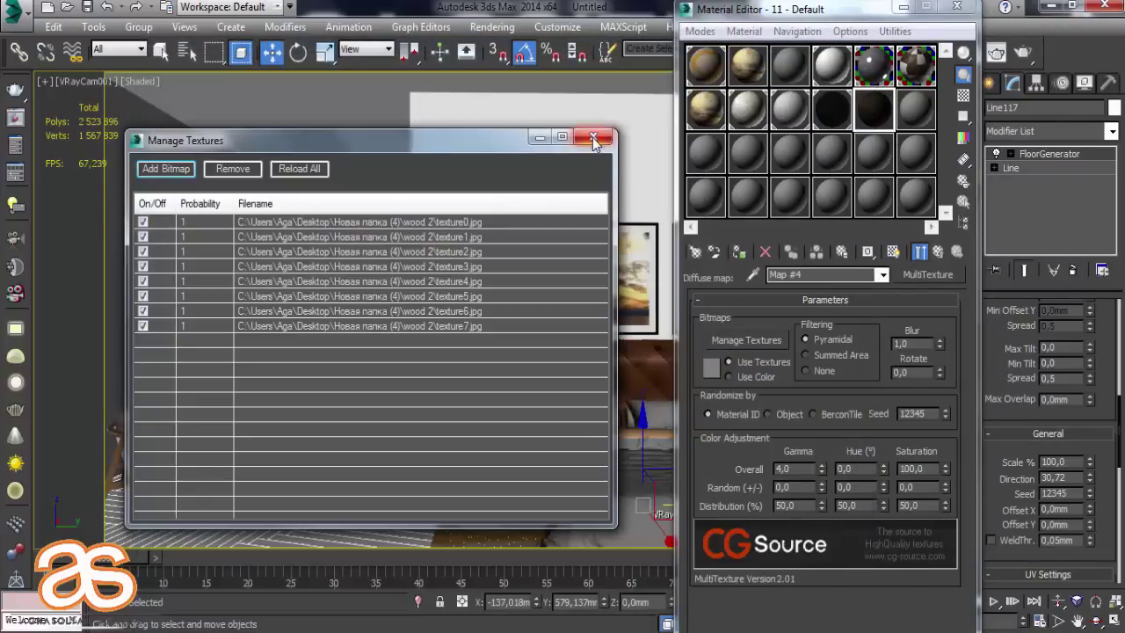
pyautogui.click(593, 141)
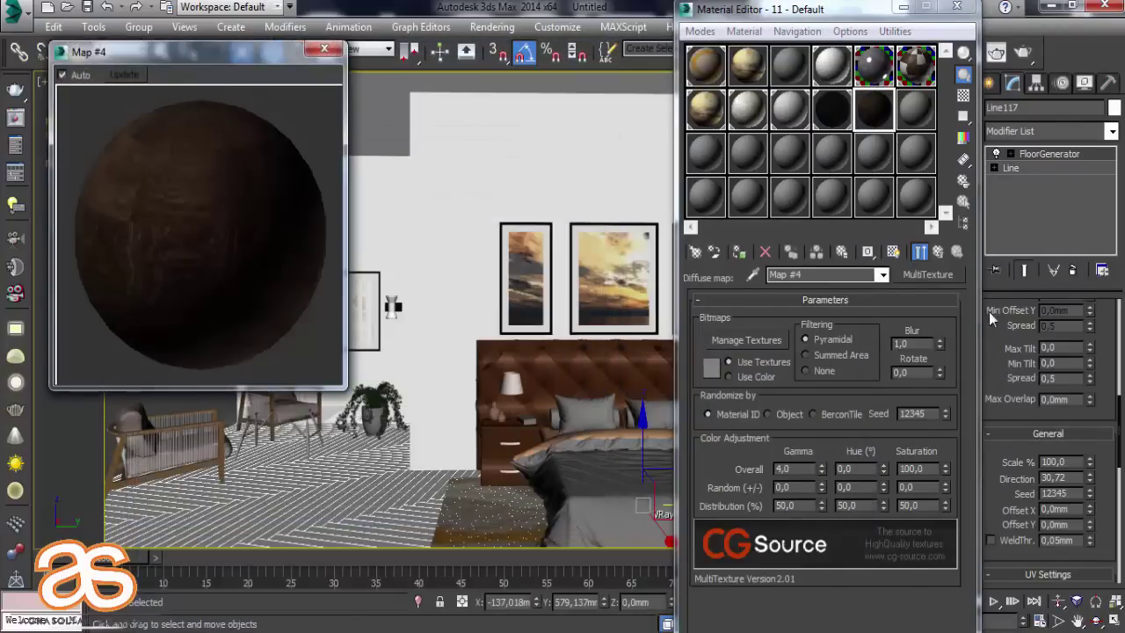
pyautogui.click(941, 251)
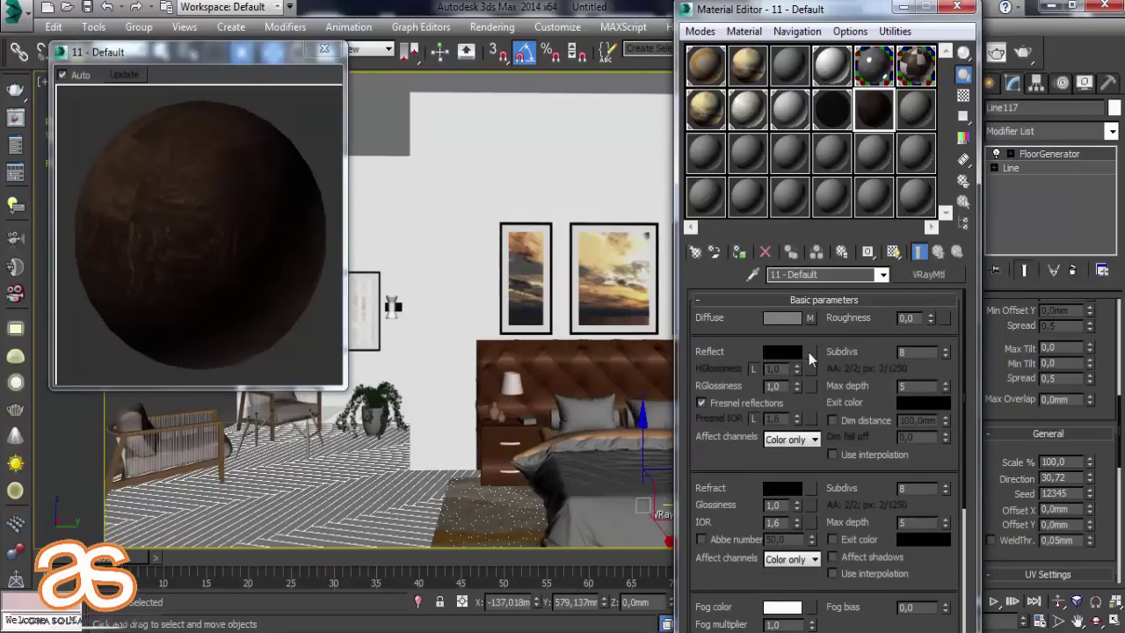
# Put a Color Correction map in Reflect with a MultiTexture as its input.
pyautogui.click(810, 352)
pyautogui.scroll(1, 522, 287)
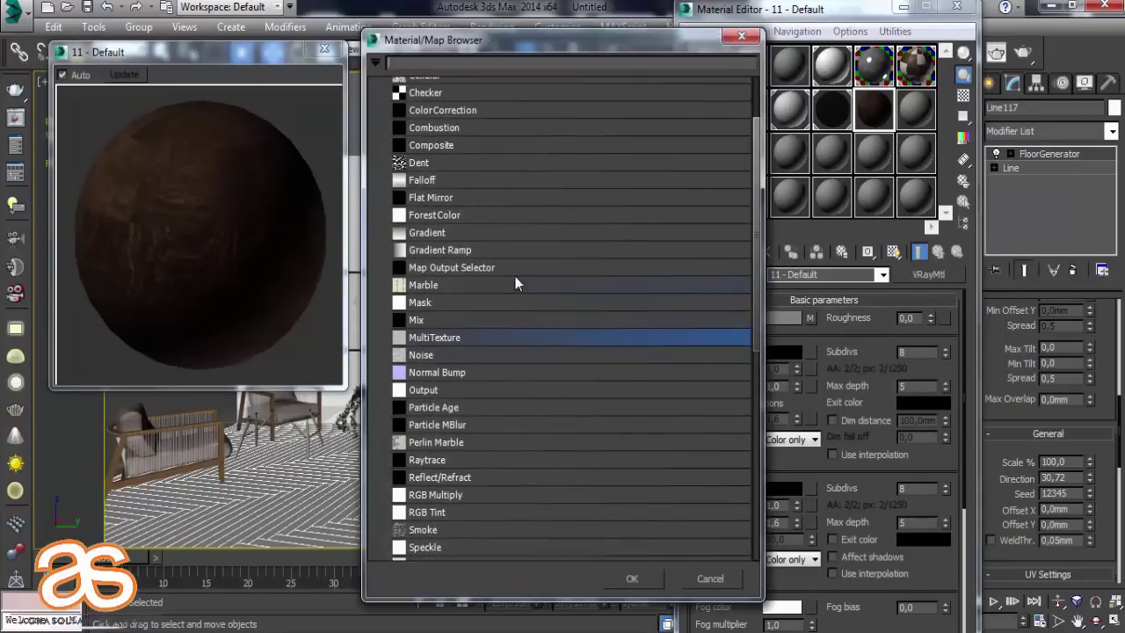
pyautogui.scroll(1, 515, 276)
pyautogui.doubleClick(532, 151)
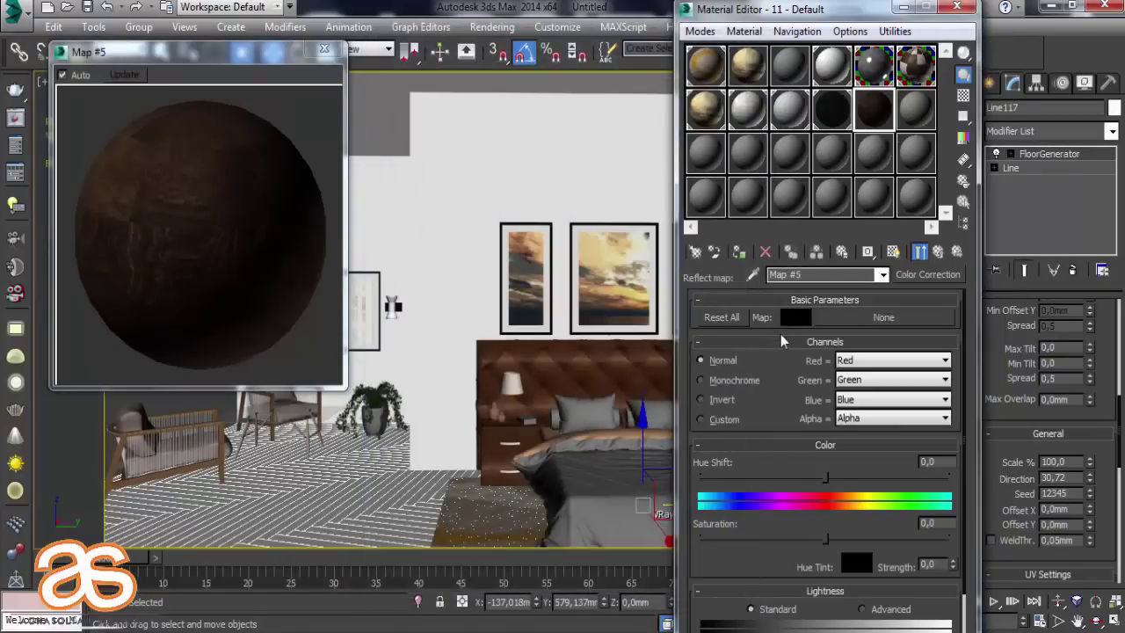
pyautogui.click(856, 320)
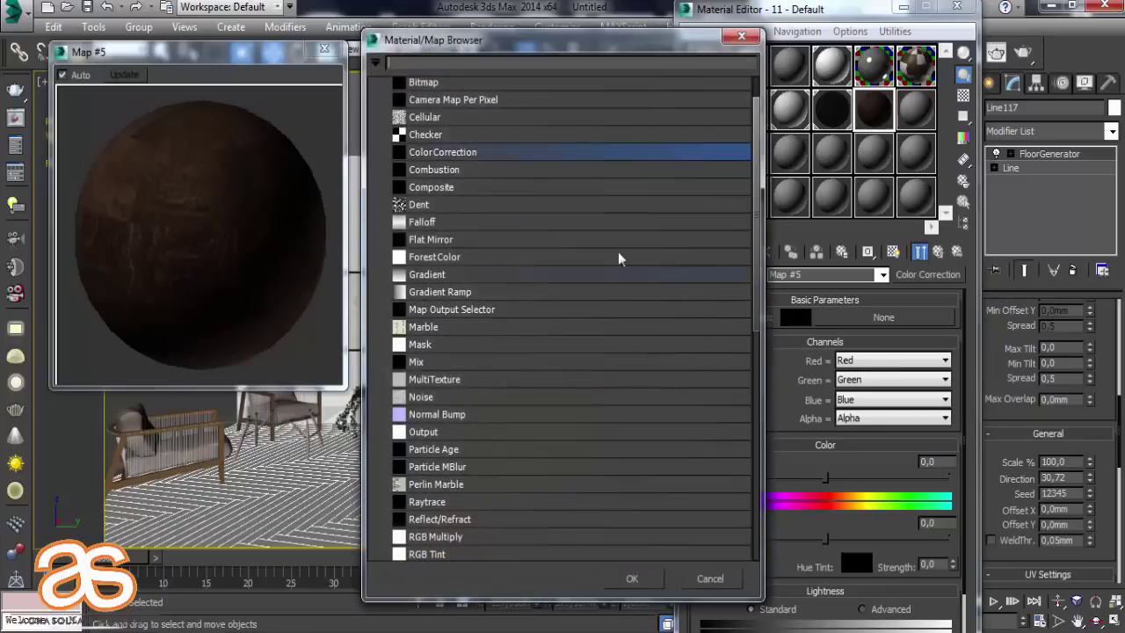
pyautogui.doubleClick(473, 380)
# Load the wood maps texture0_d–texture7_d into the reflection MultiTexture.
pyautogui.click(776, 340)
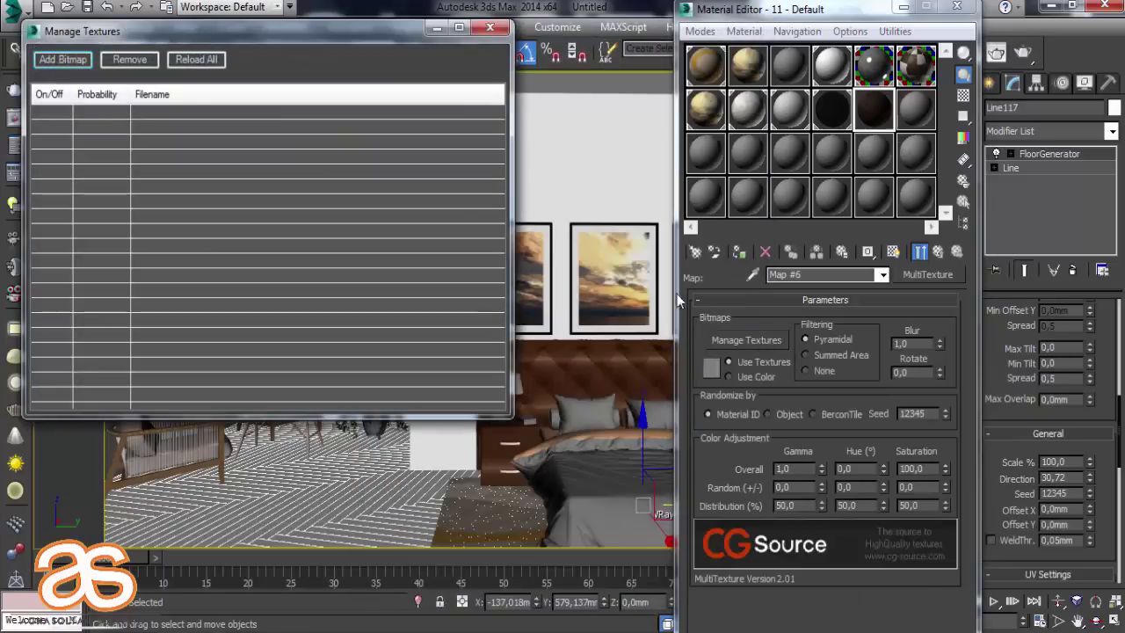
pyautogui.click(61, 58)
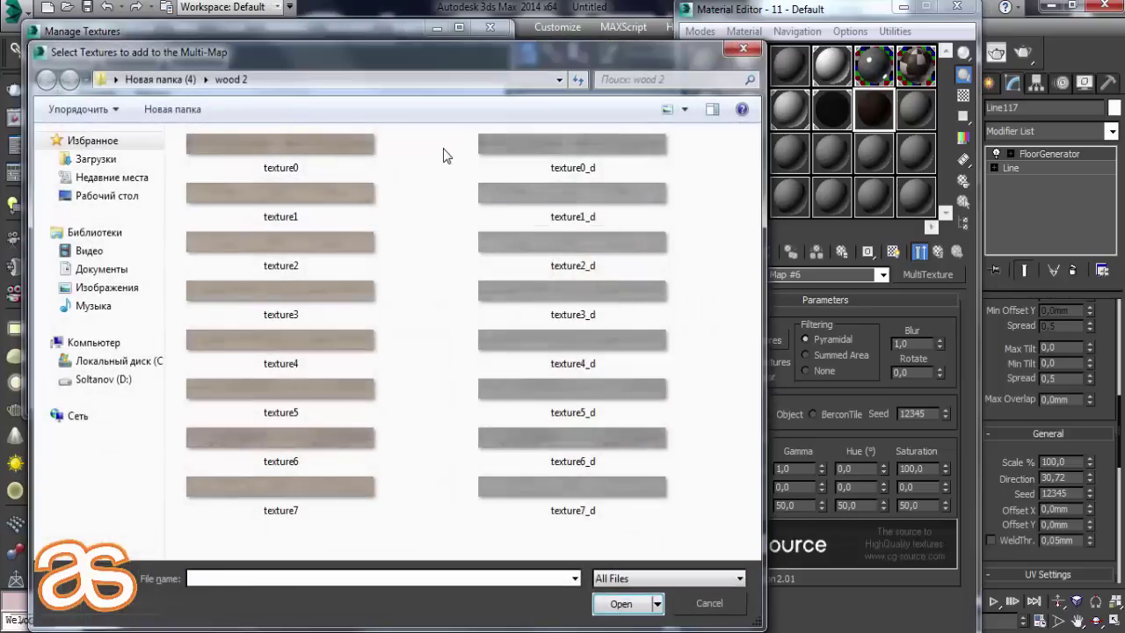
pyautogui.moveTo(445, 144); pyautogui.dragTo(647, 558)
pyautogui.click(621, 603)
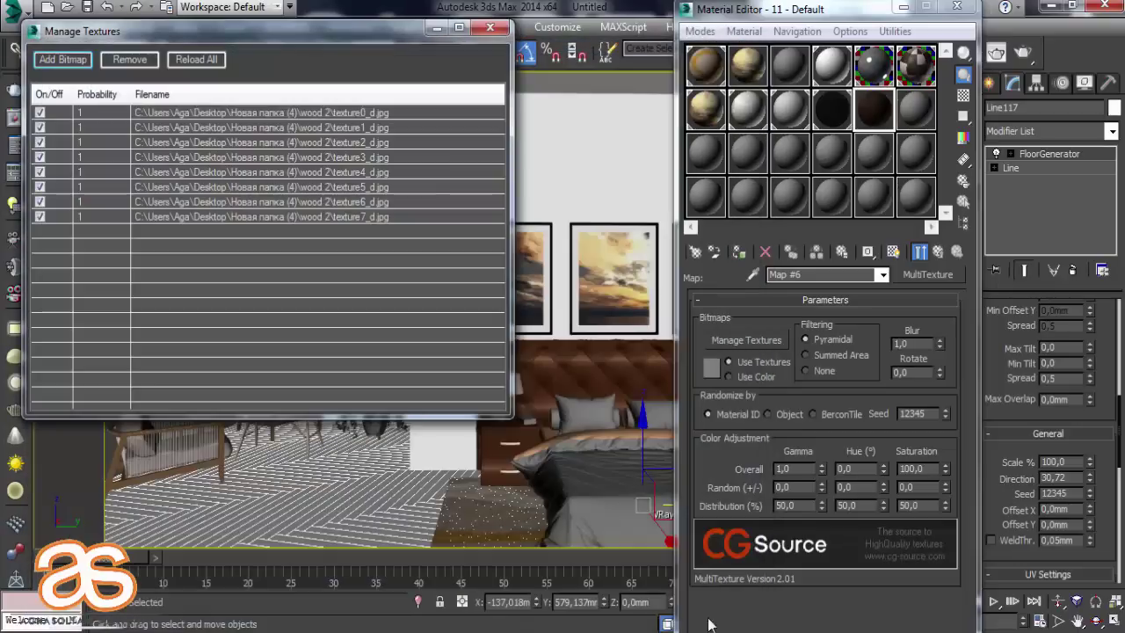
pyautogui.click(490, 28)
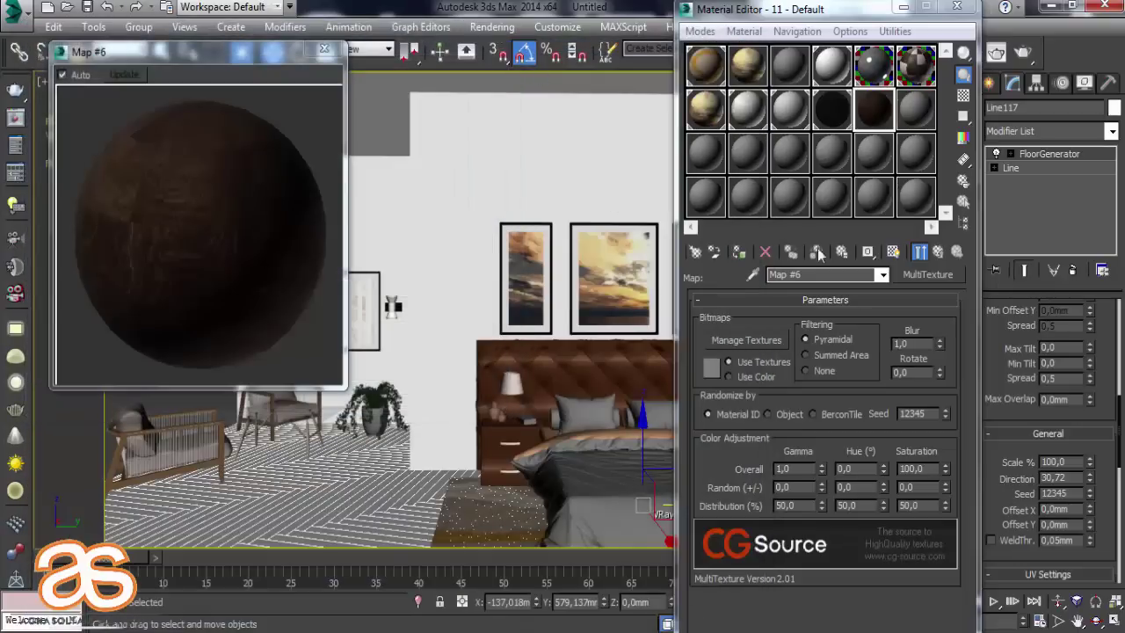
pyautogui.click(937, 254)
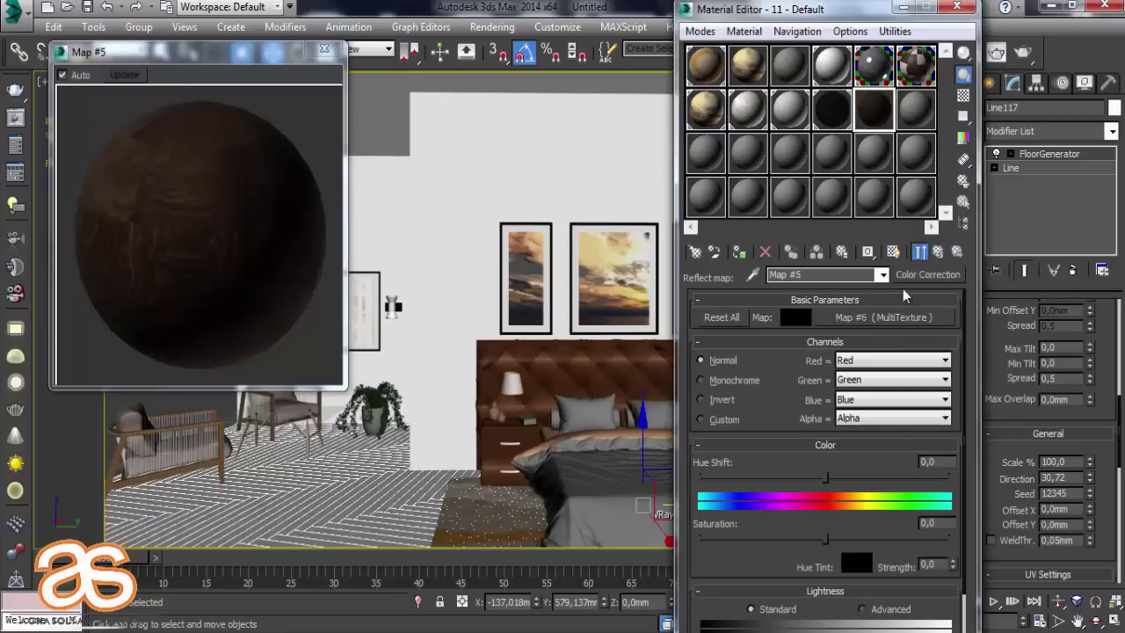
pyautogui.click(935, 254)
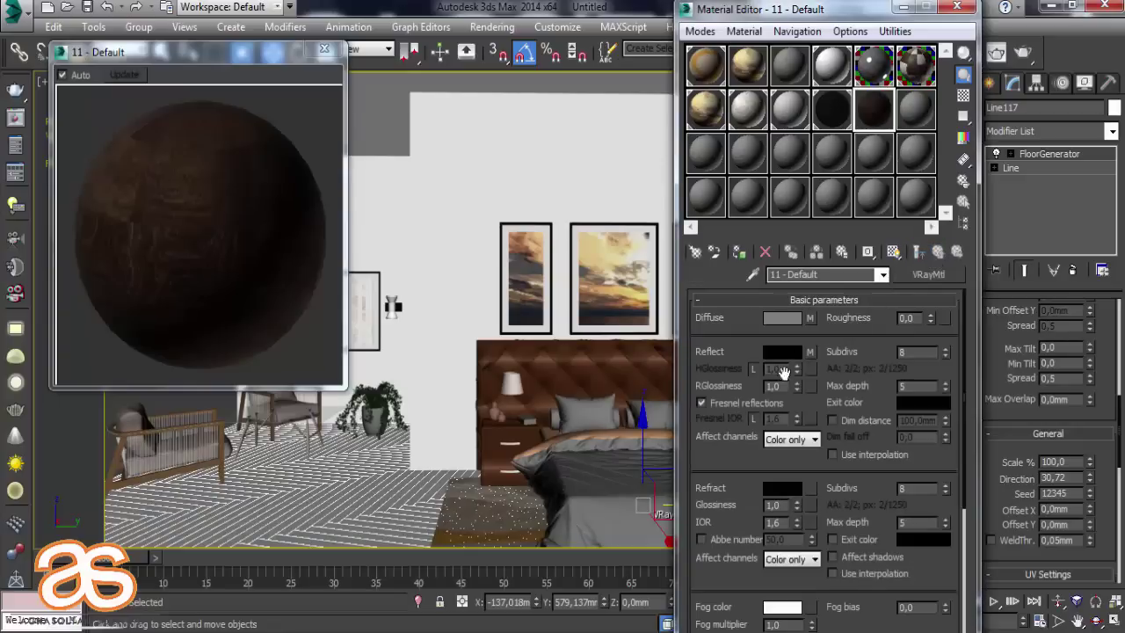
# Set reflection glossiness 0,8 and 16 subdivs, and unlock Fresnel IOR at 3,8.
pyautogui.moveTo(787, 387); pyautogui.dragTo(755, 388)
pyautogui.write('0,8')
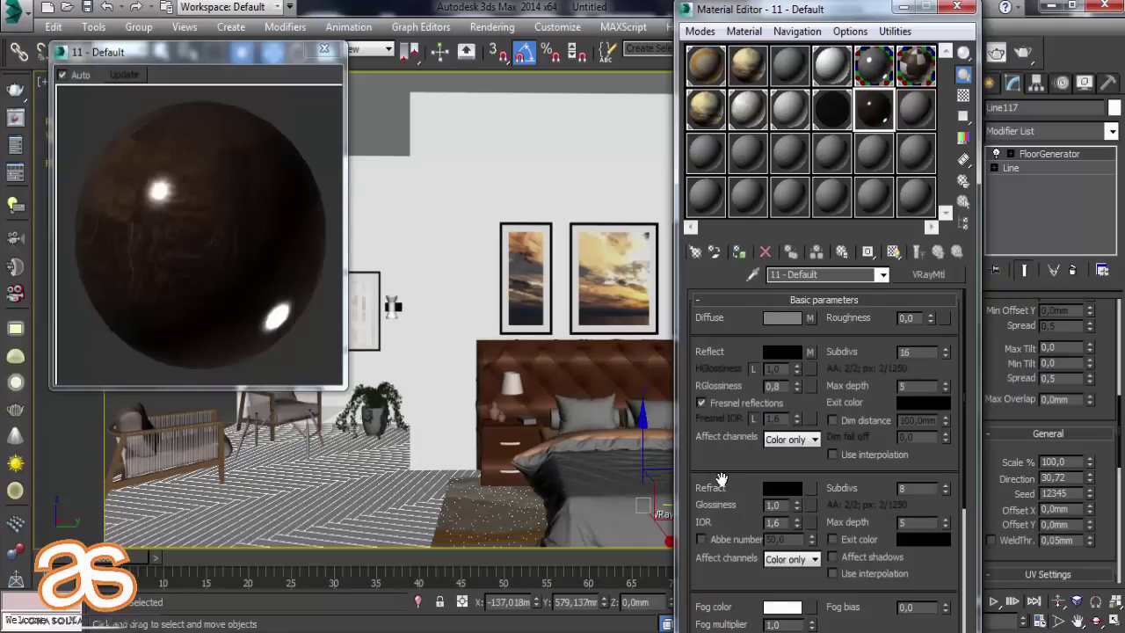
pyautogui.click(753, 419)
pyautogui.write('3,8')
pyautogui.moveTo(733, 489); pyautogui.dragTo(766, 198)
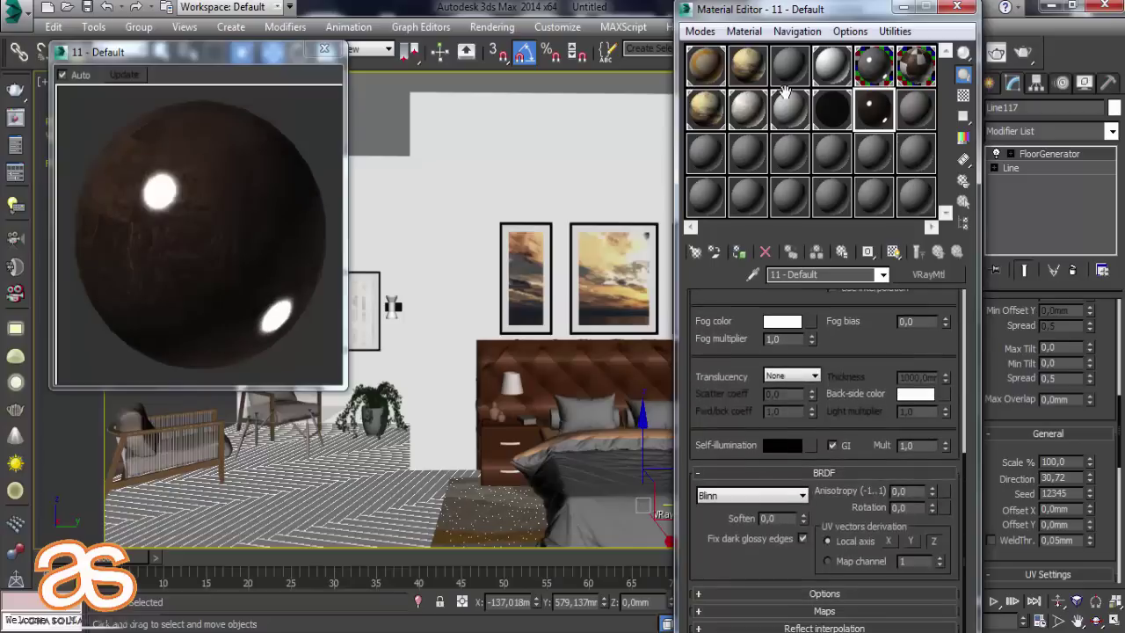
pyautogui.click(824, 611)
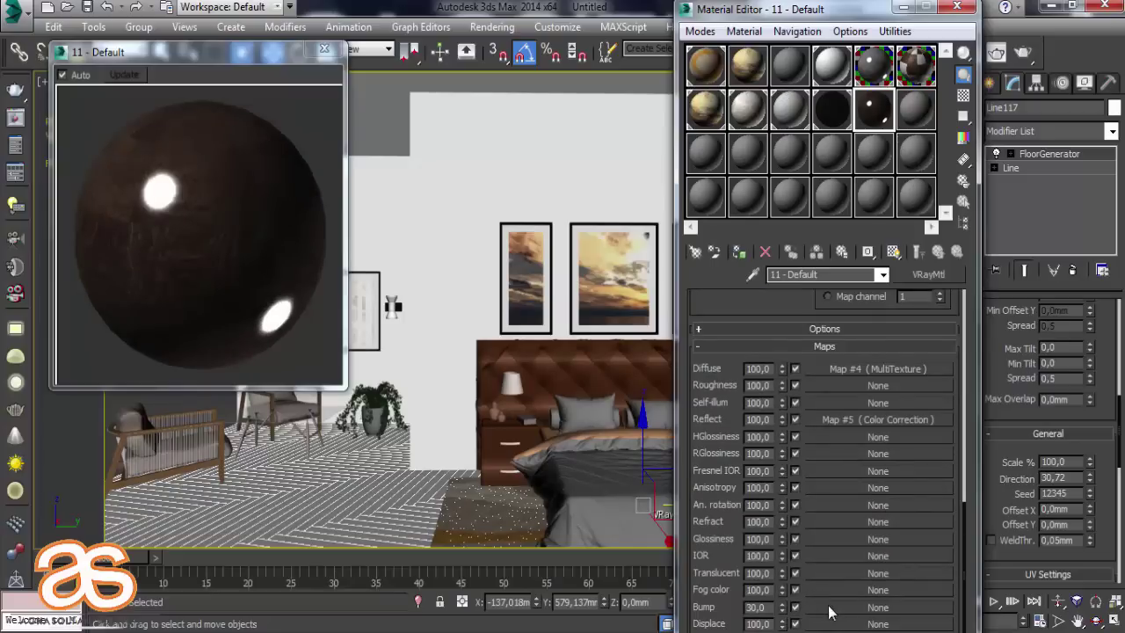
# Load the eight texture_d bitmaps into a MultiTexture bump map for the wood material.
pyautogui.click(829, 613)
pyautogui.doubleClick(526, 381)
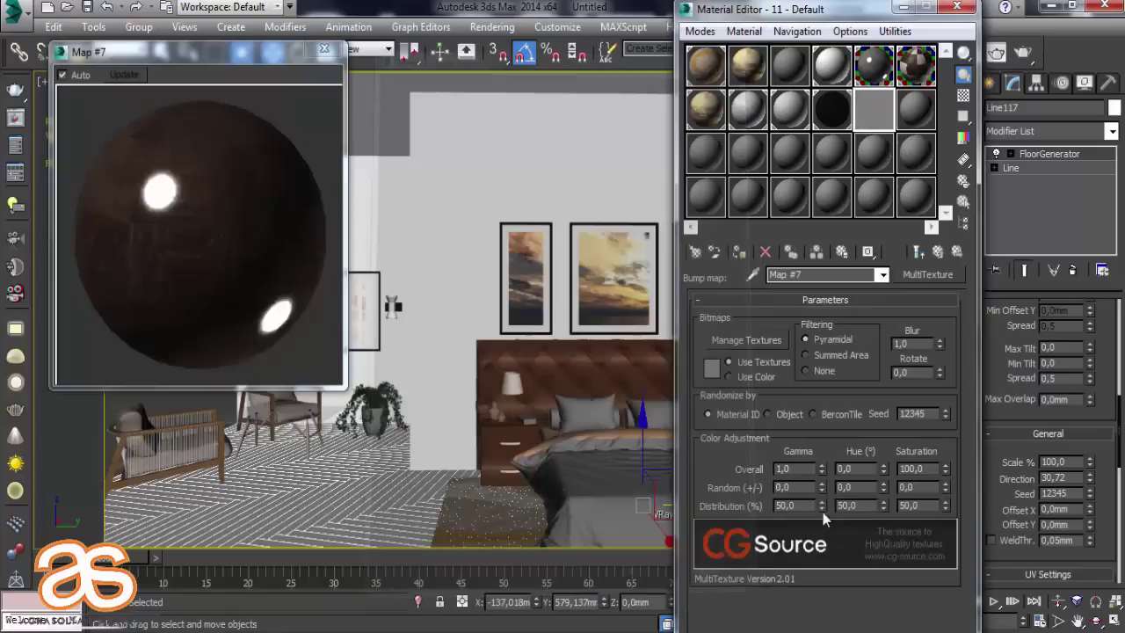
pyautogui.click(748, 340)
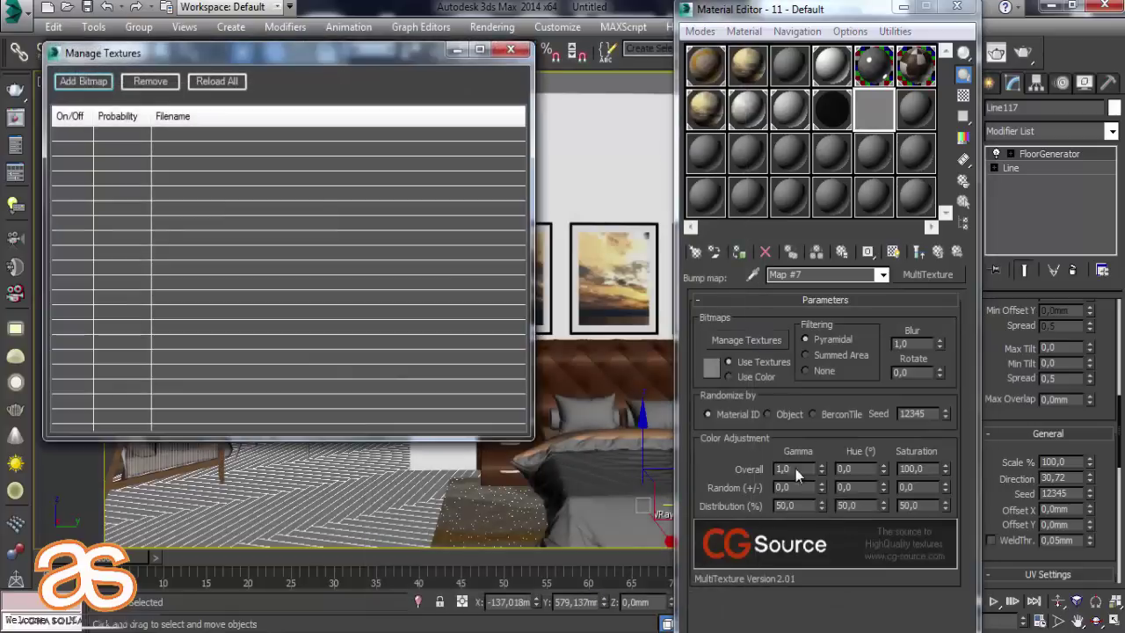
pyautogui.click(92, 84)
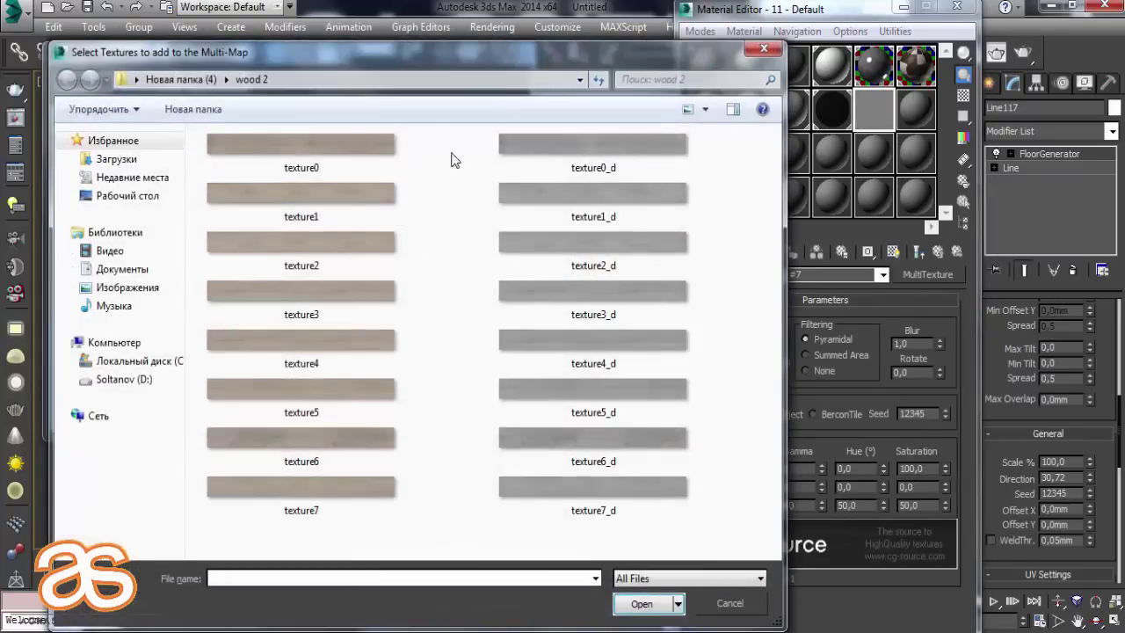
pyautogui.moveTo(449, 132); pyautogui.dragTo(755, 559)
pyautogui.click(629, 605)
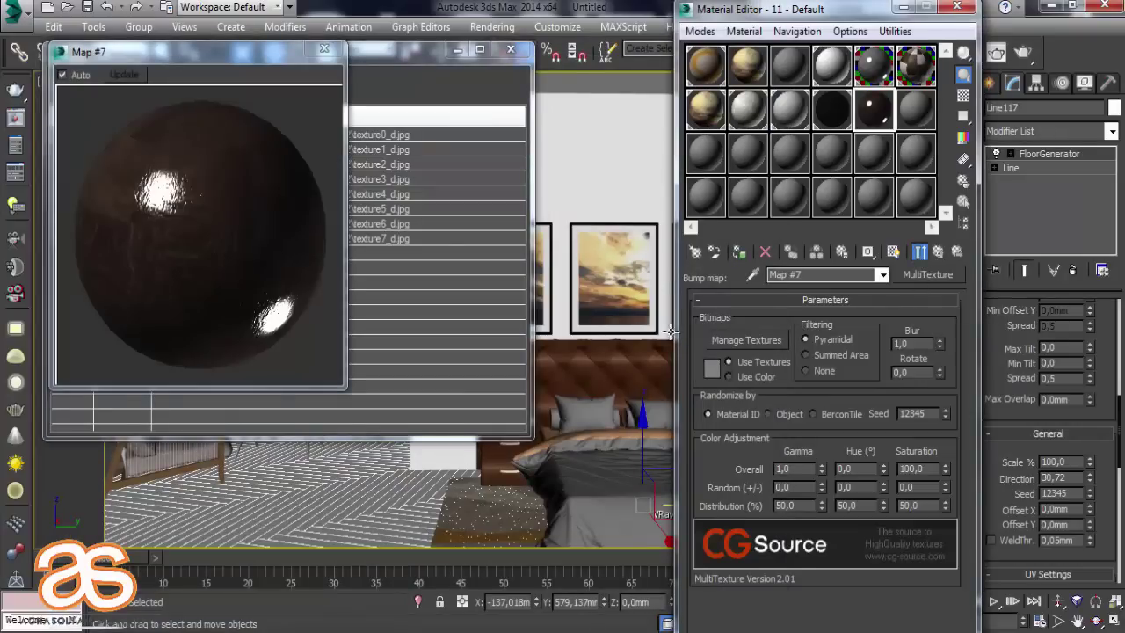
pyautogui.click(937, 252)
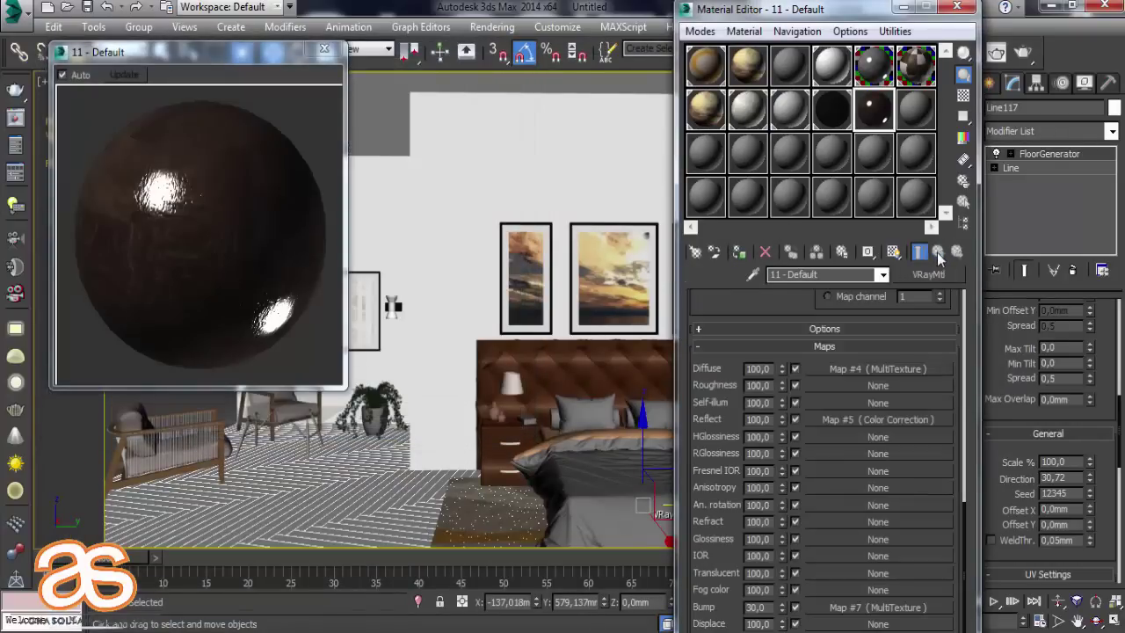
# Set the wood material's bump amount to 10,0.
pyautogui.doubleClick(761, 607)
pyautogui.write('0')
pyautogui.press('Return')
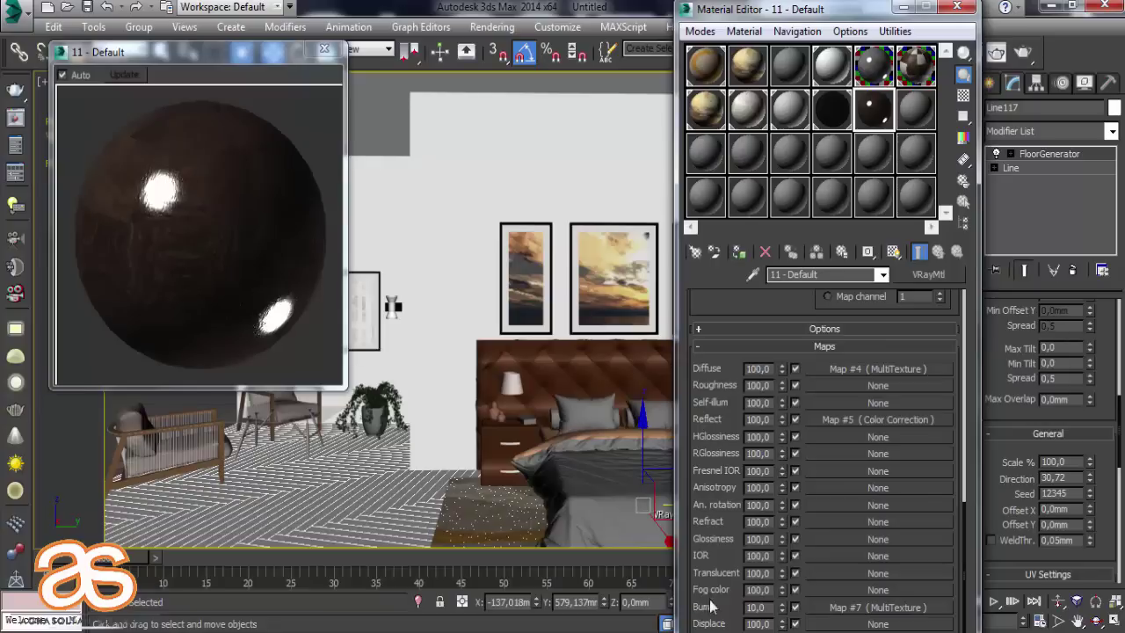
pyautogui.doubleClick(758, 608)
pyautogui.write('20')
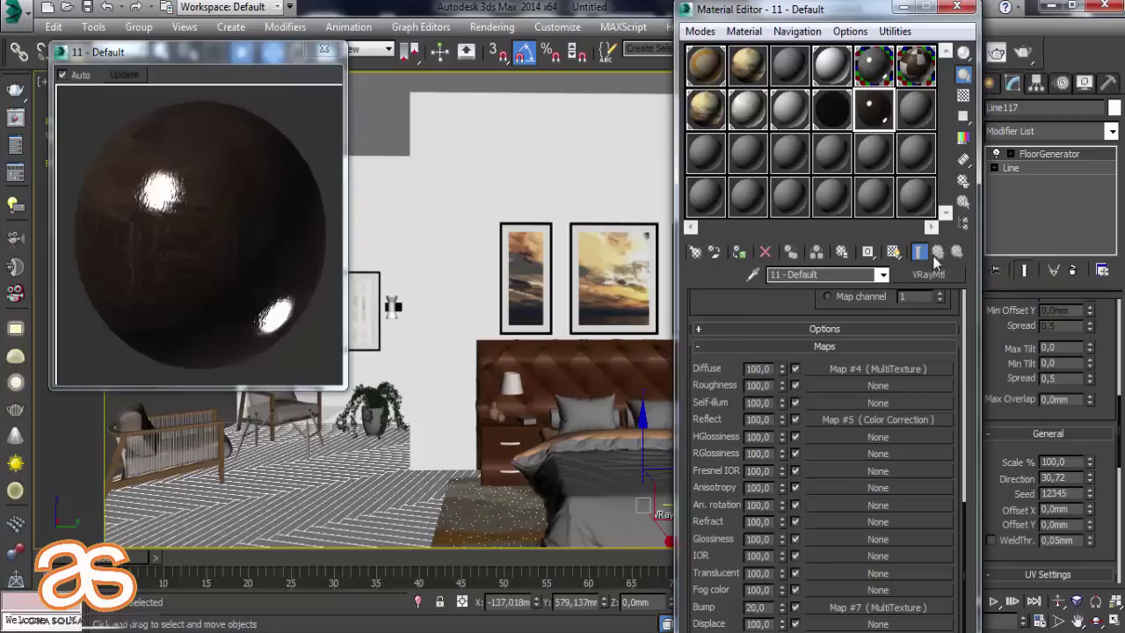
# Assign the wood material to the floor, replacing the existing one, and show its texture in the viewport.
pyautogui.click(731, 345)
pyautogui.scroll(3, 731, 368)
pyautogui.scroll(2, 735, 487)
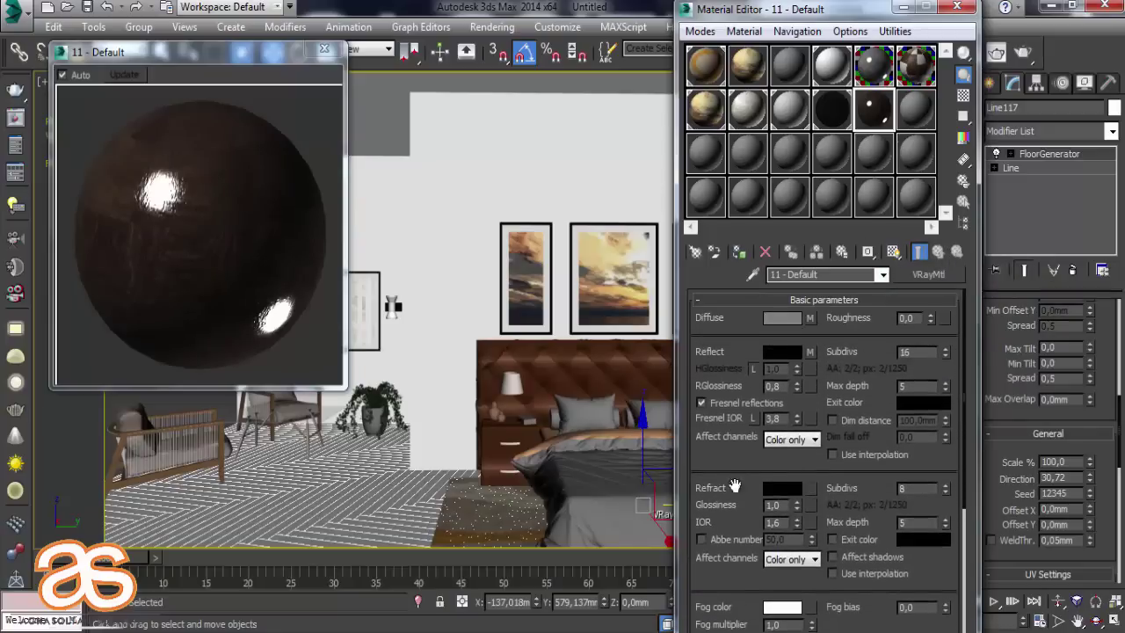
pyautogui.click(741, 254)
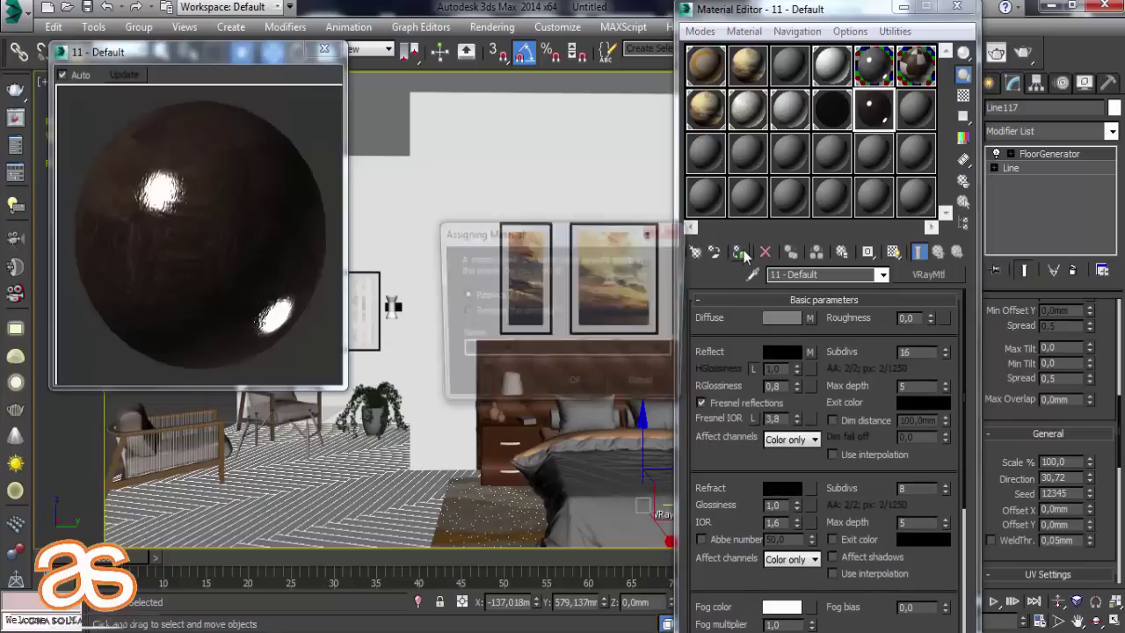
pyautogui.click(584, 389)
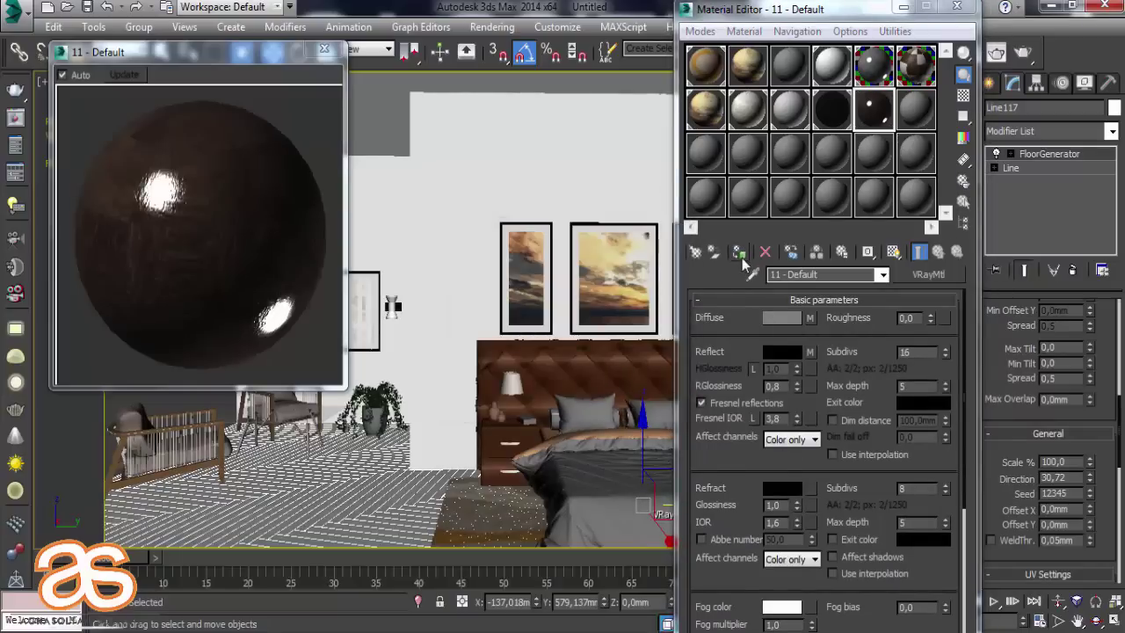
pyautogui.click(892, 255)
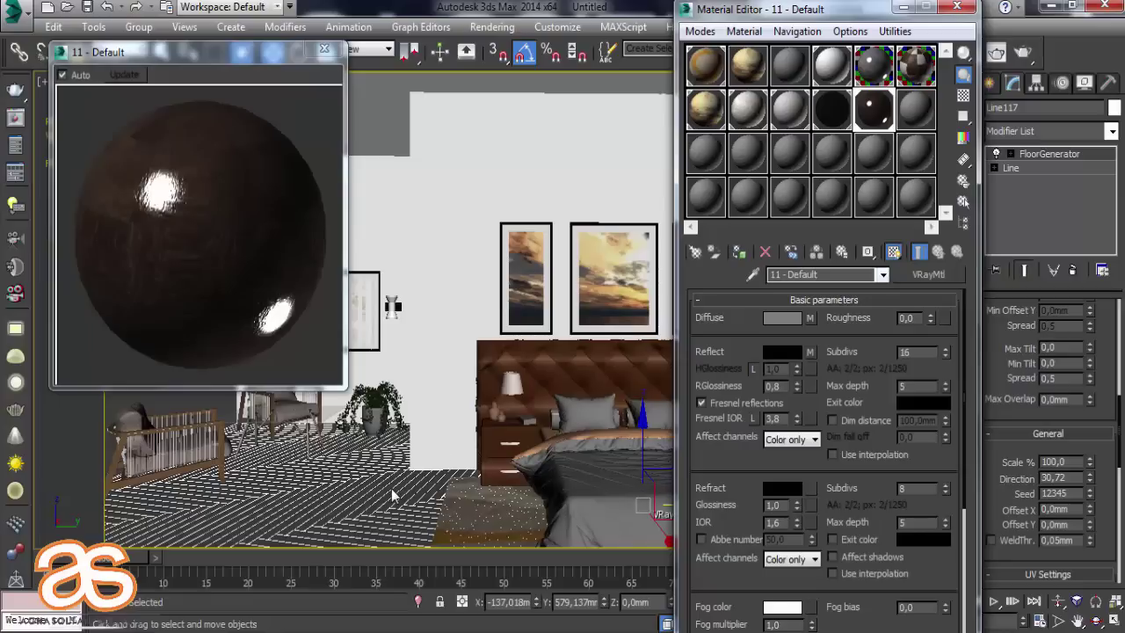
pyautogui.click(331, 50)
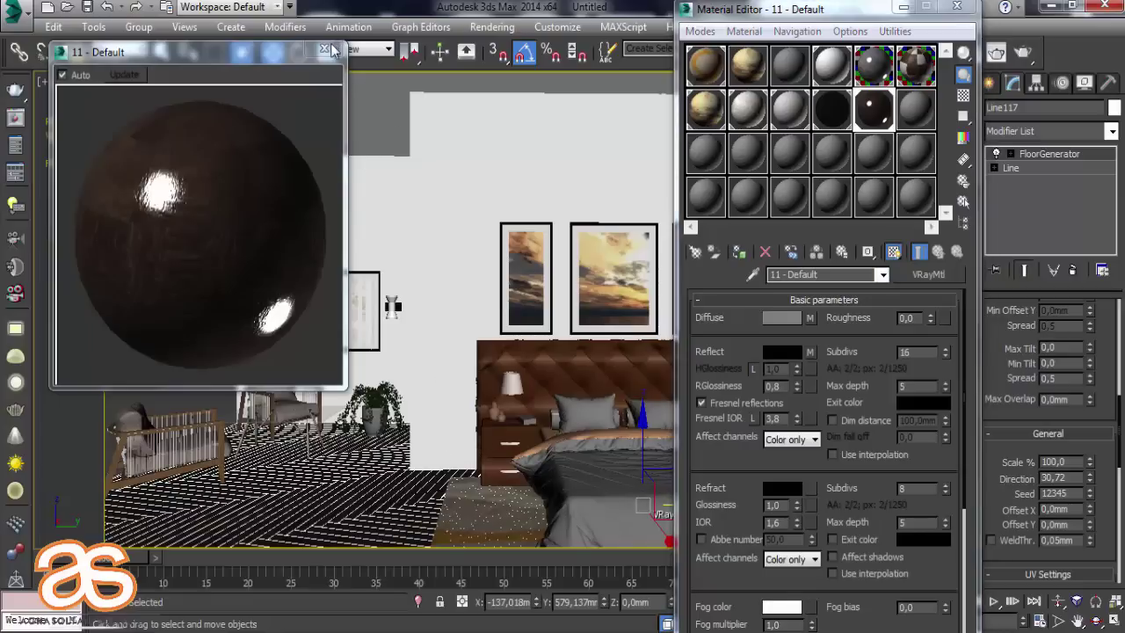
pyautogui.click(325, 49)
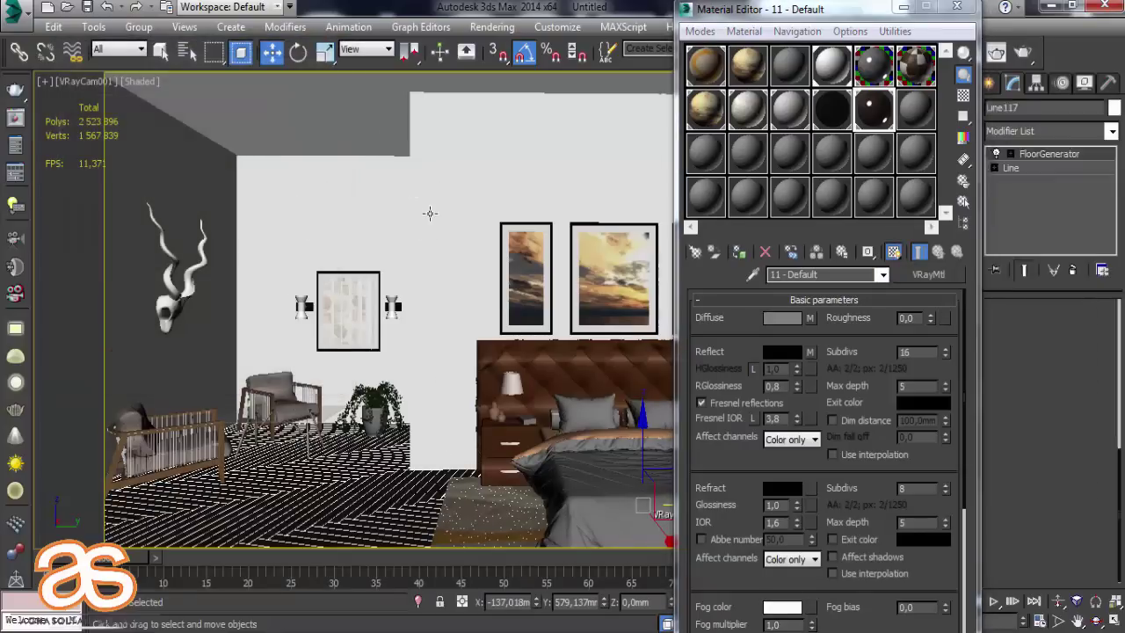
pyautogui.click(429, 212)
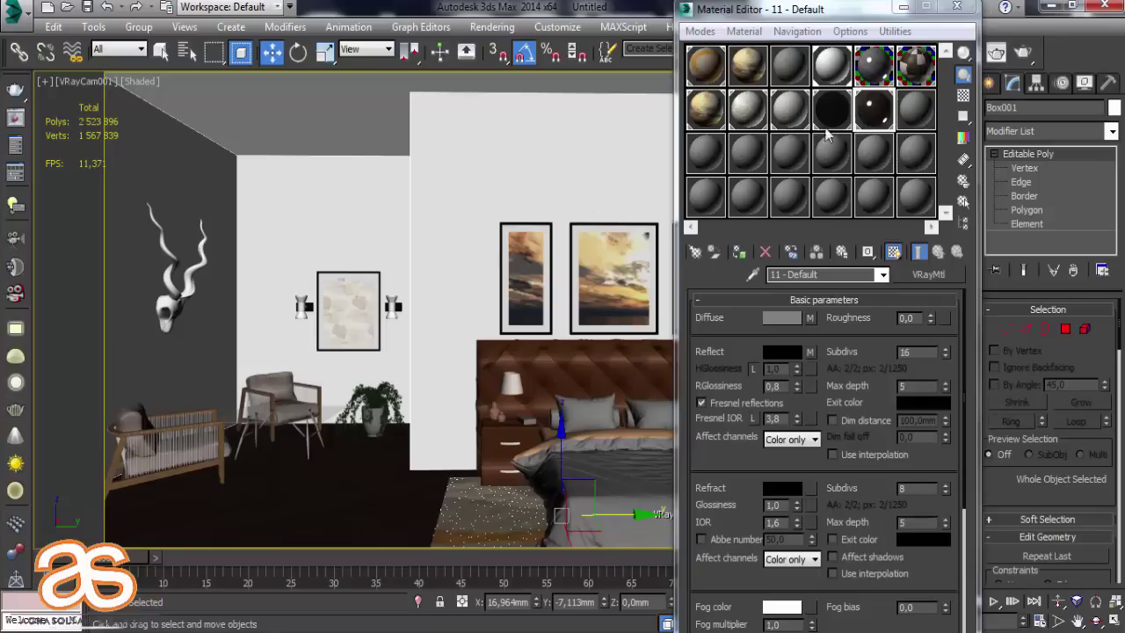
# Turn empty material slot 12 into a VRayMtl with a white diffuse colour.
pyautogui.click(930, 112)
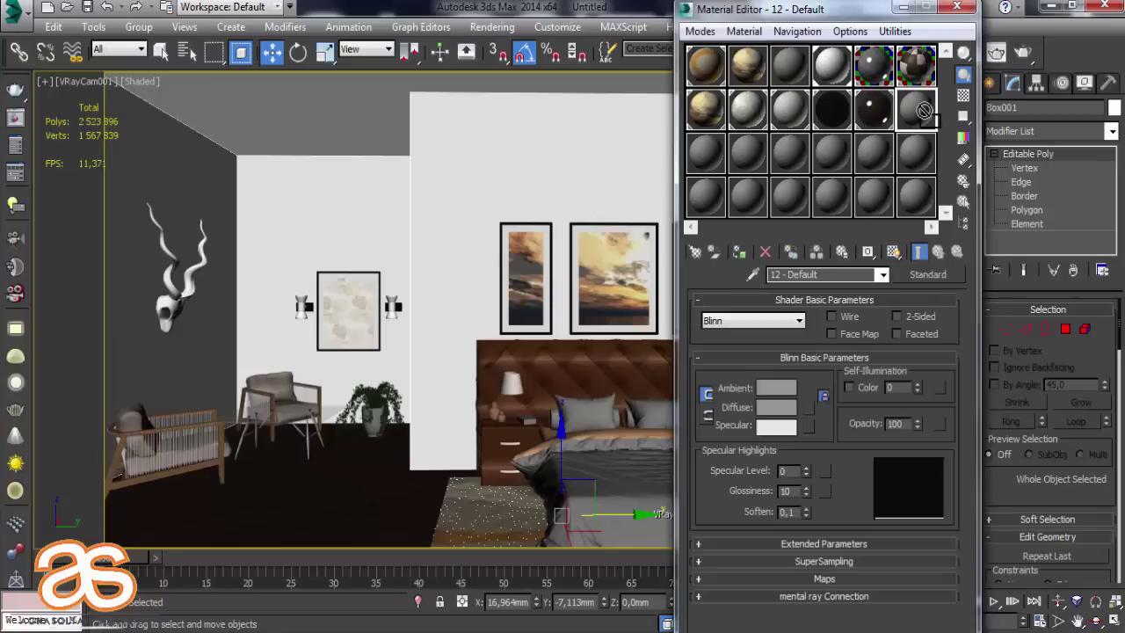
pyautogui.click(919, 275)
pyautogui.scroll(-1, 452, 524)
pyautogui.doubleClick(462, 476)
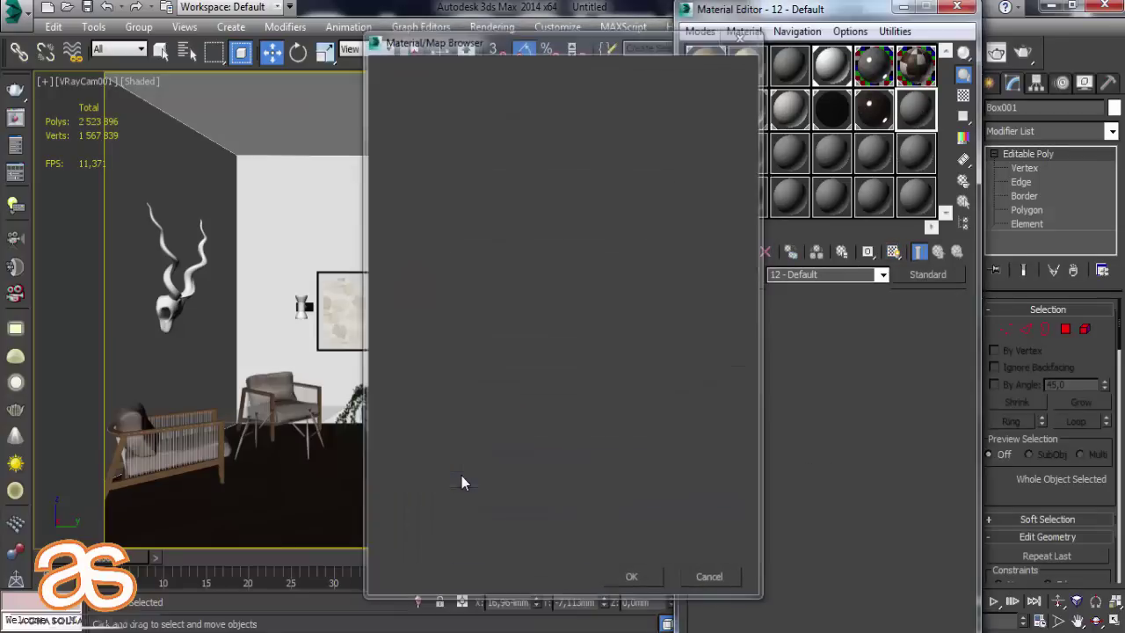
pyautogui.click(785, 319)
pyautogui.moveTo(478, 153); pyautogui.dragTo(478, 237)
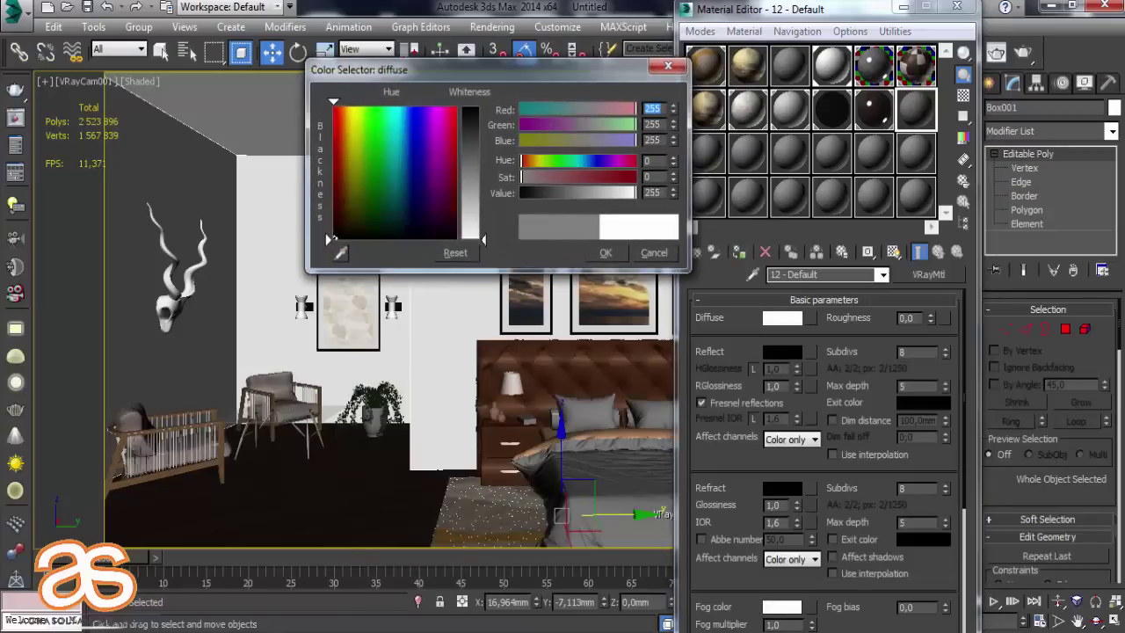
pyautogui.click(616, 254)
# Give it grey 126 reflection with 0,5 glossiness, assign it to the walls, and close the editor.
pyautogui.click(782, 352)
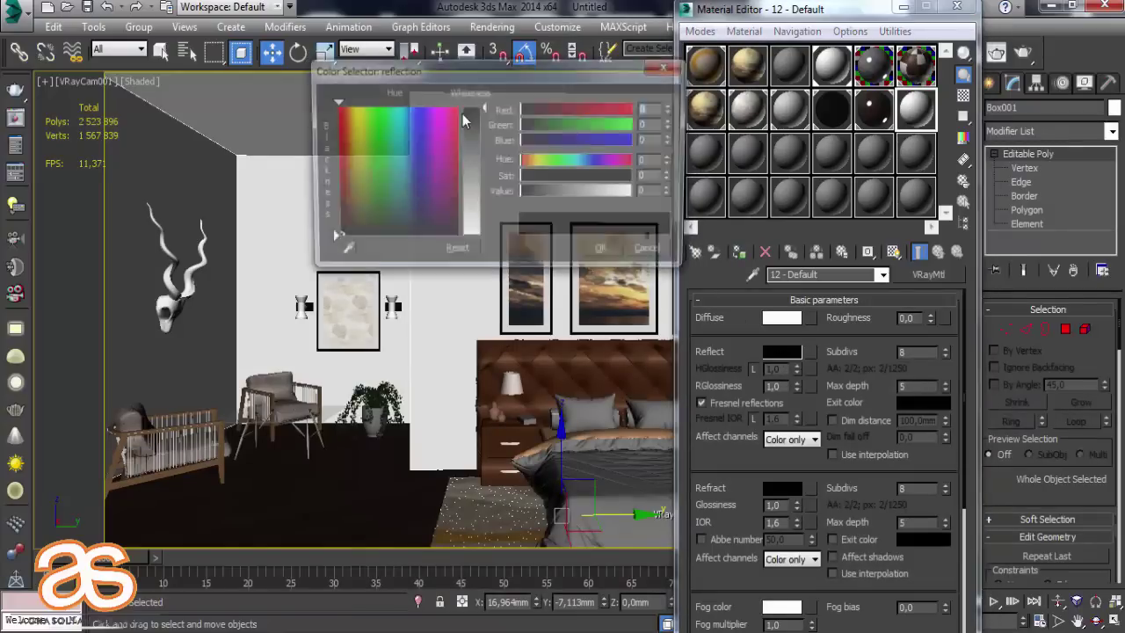
pyautogui.moveTo(672, 193); pyautogui.dragTo(673, 132)
pyautogui.click(606, 254)
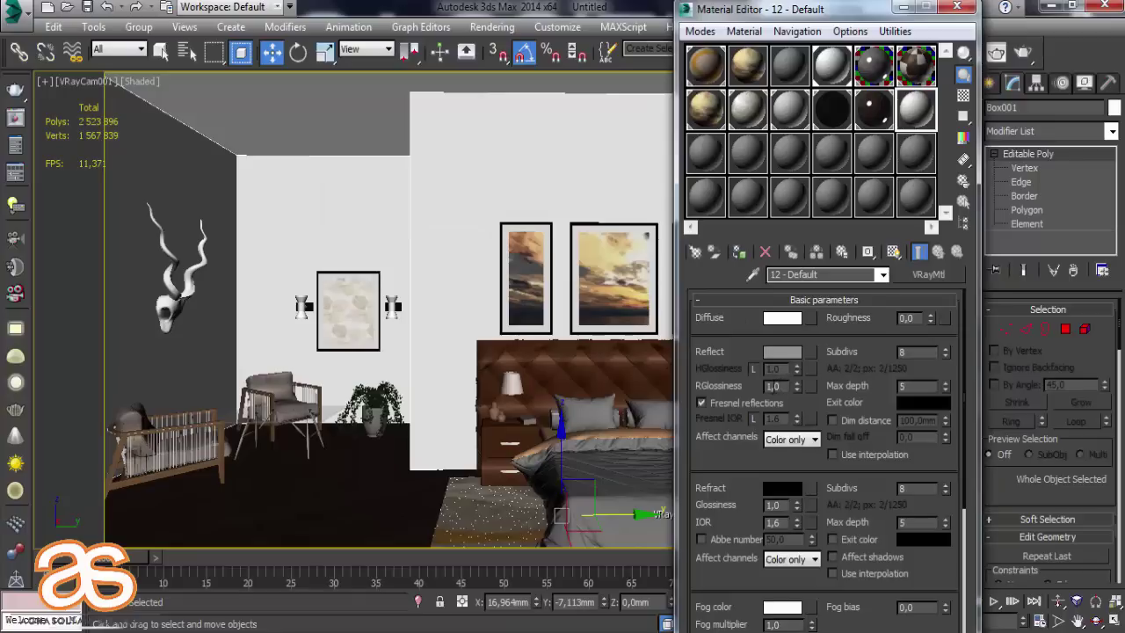
pyautogui.click(783, 386)
pyautogui.write('0,')
pyautogui.write('5')
pyautogui.click(738, 253)
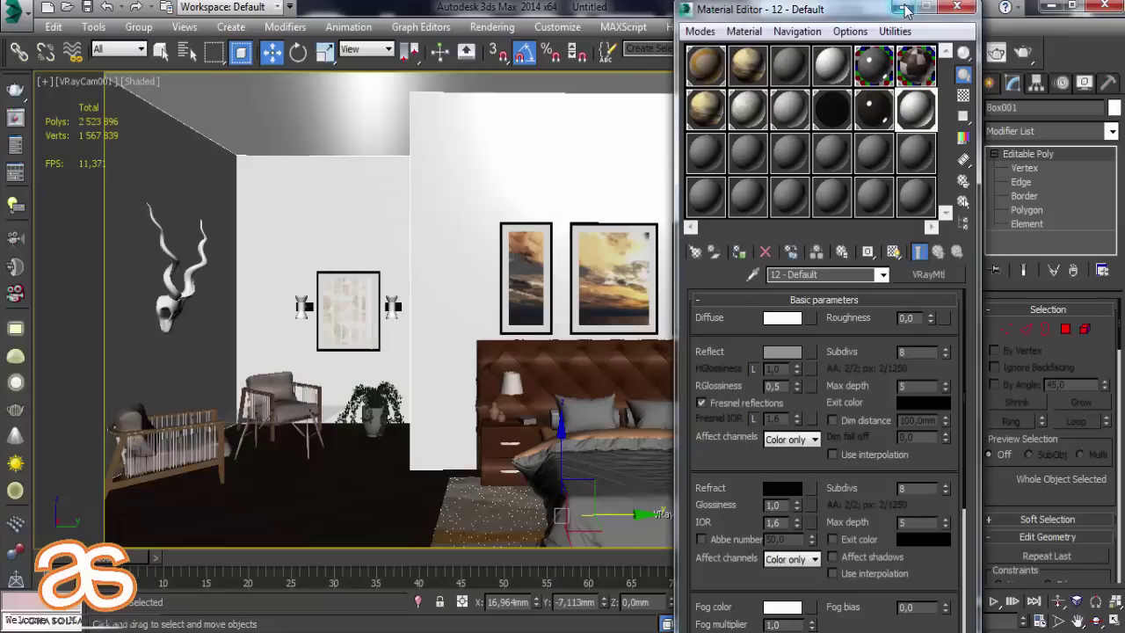
pyautogui.click(958, 7)
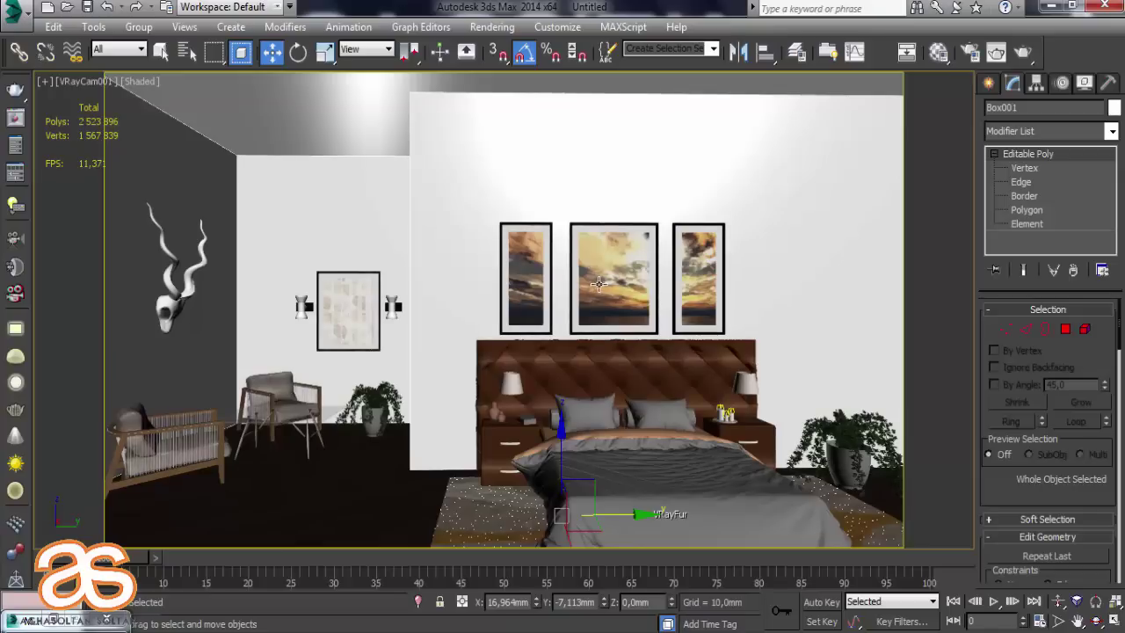
# Switch to the Perspective view and zoom in on the bedroom window.
pyautogui.press('p')
pyautogui.moveTo(597, 282)
pyautogui.keyDown('alt'); pyautogui.mouseDown(button='middle')
pyautogui.moveTo(315, 263)
pyautogui.moveTo(553, 238)
pyautogui.moveTo(457, 254)
pyautogui.mouseUp(button='middle'); pyautogui.keyUp('alt')
pyautogui.scroll(5, 492, 291)
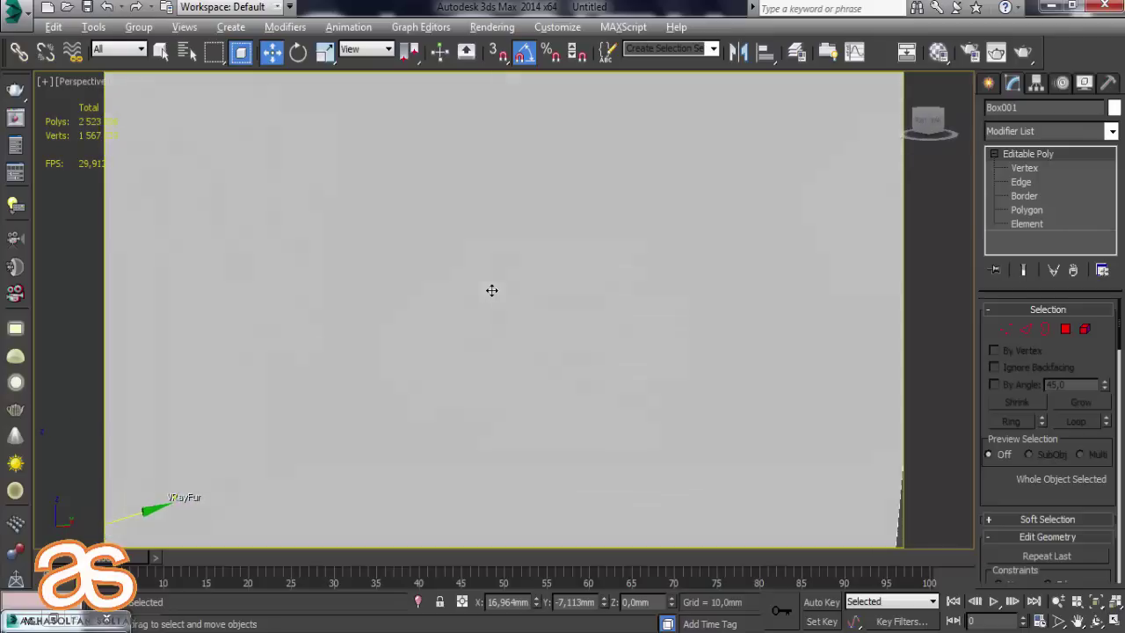
pyautogui.moveTo(493, 290); pyautogui.dragTo(508, 280, button='middle')
pyautogui.scroll(-4, 508, 280)
pyautogui.scroll(5, 459, 231)
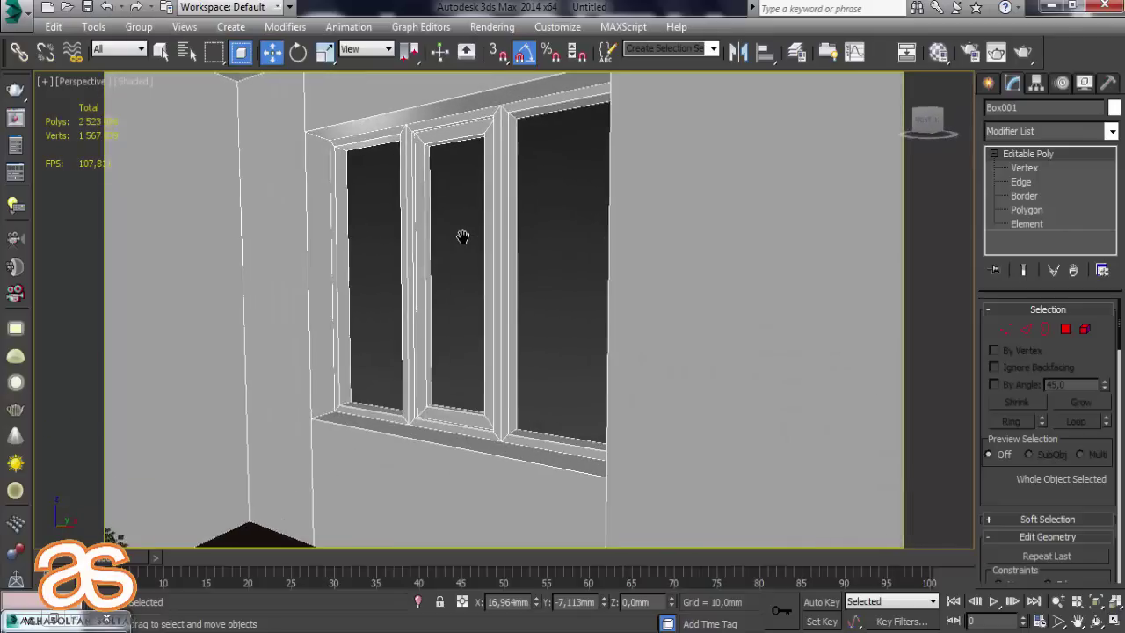
pyautogui.scroll(2, 448, 240)
pyautogui.scroll(1, 449, 240)
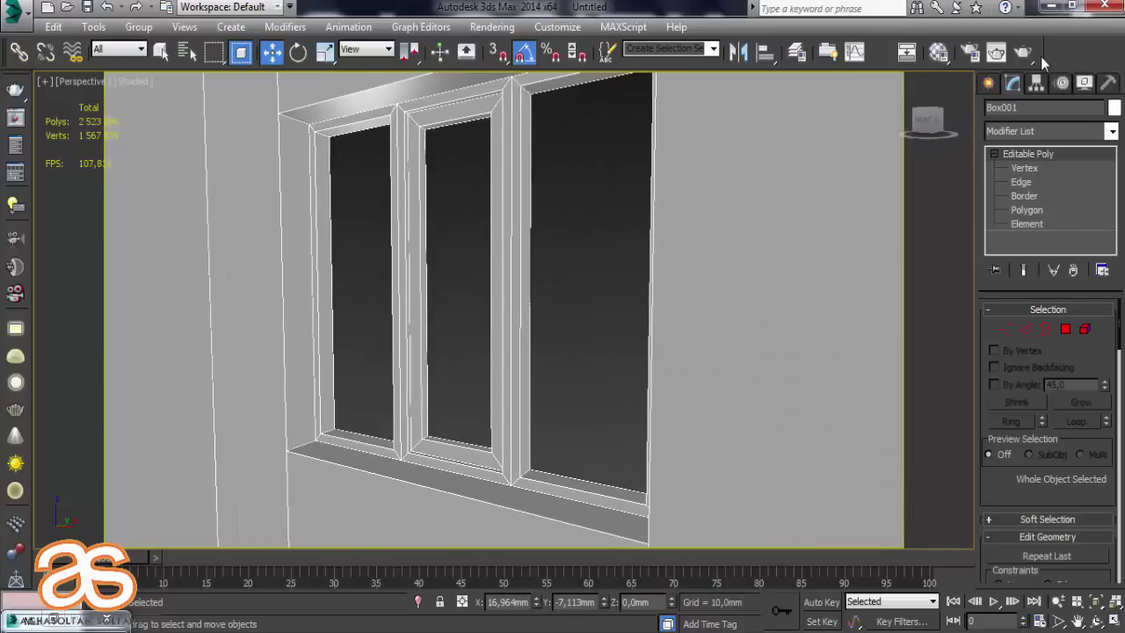
# Pick the Standard Primitives Box tool with AutoGrid and turn off edged faces.
pyautogui.click(988, 82)
pyautogui.click(994, 113)
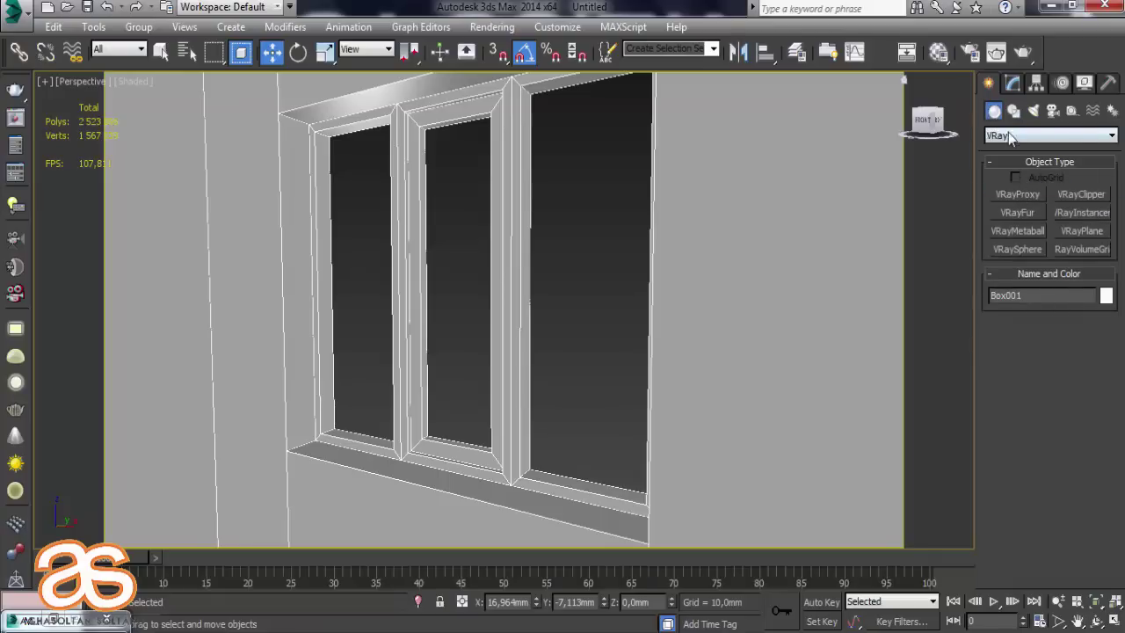
pyautogui.click(1011, 136)
pyautogui.click(1020, 146)
pyautogui.click(1019, 193)
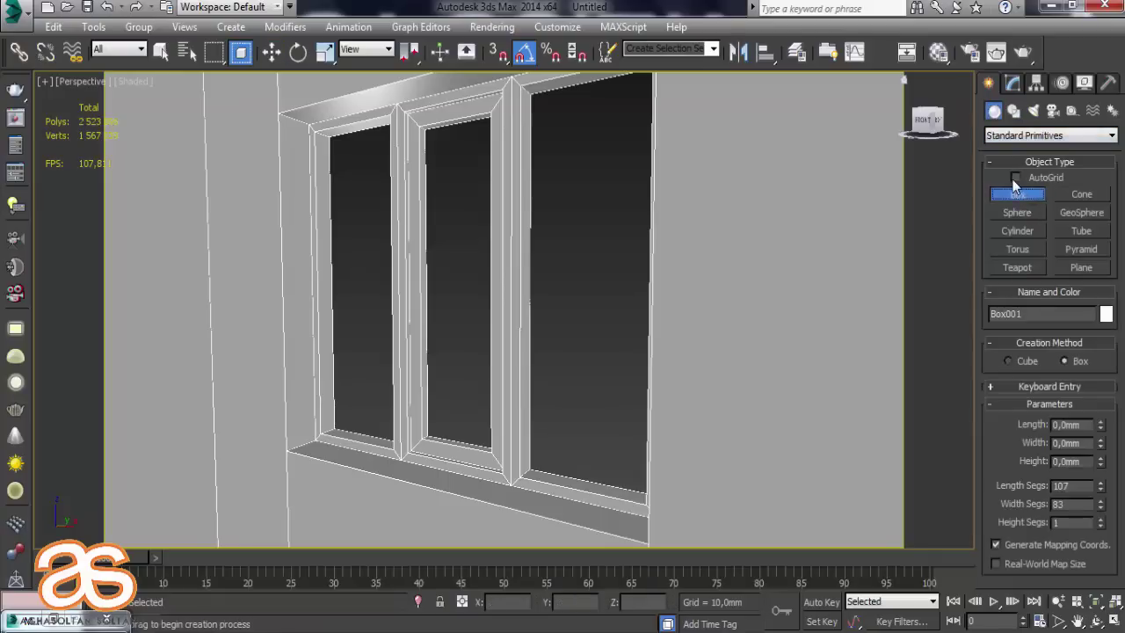
pyautogui.click(1015, 178)
pyautogui.press('F4')
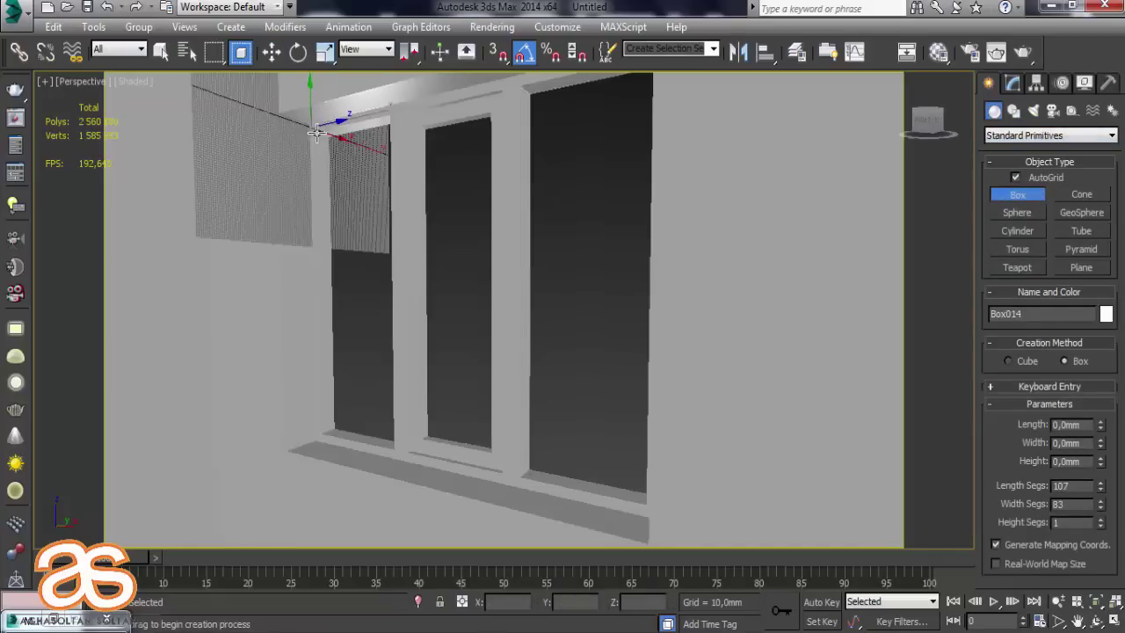
pyautogui.moveTo(338, 123); pyautogui.dragTo(488, 321)
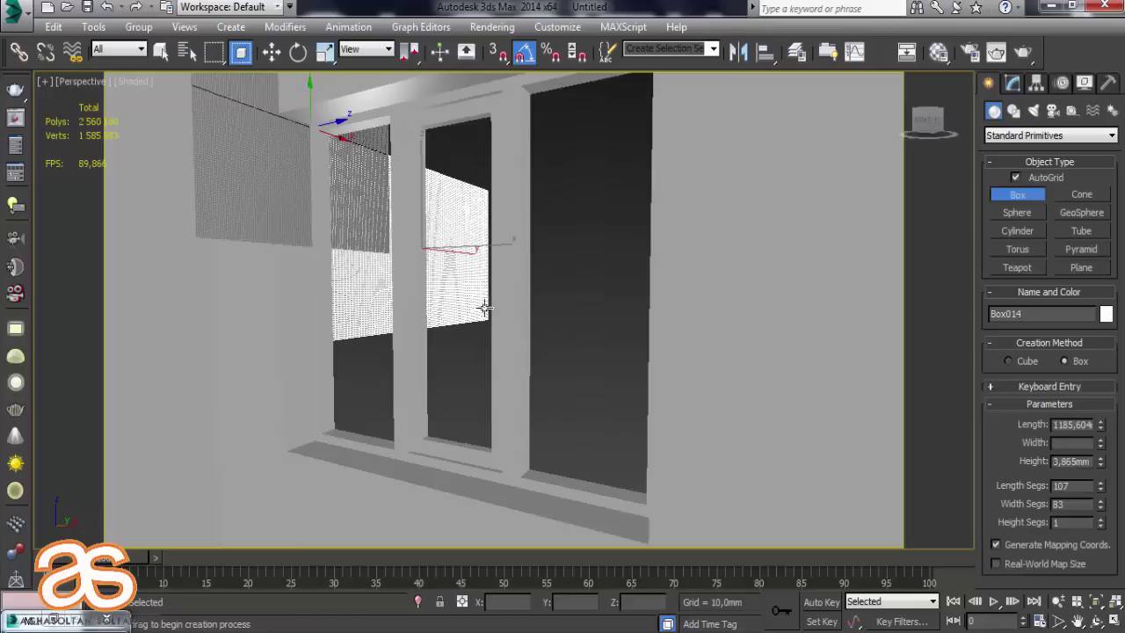
pyautogui.rightClick(489, 321)
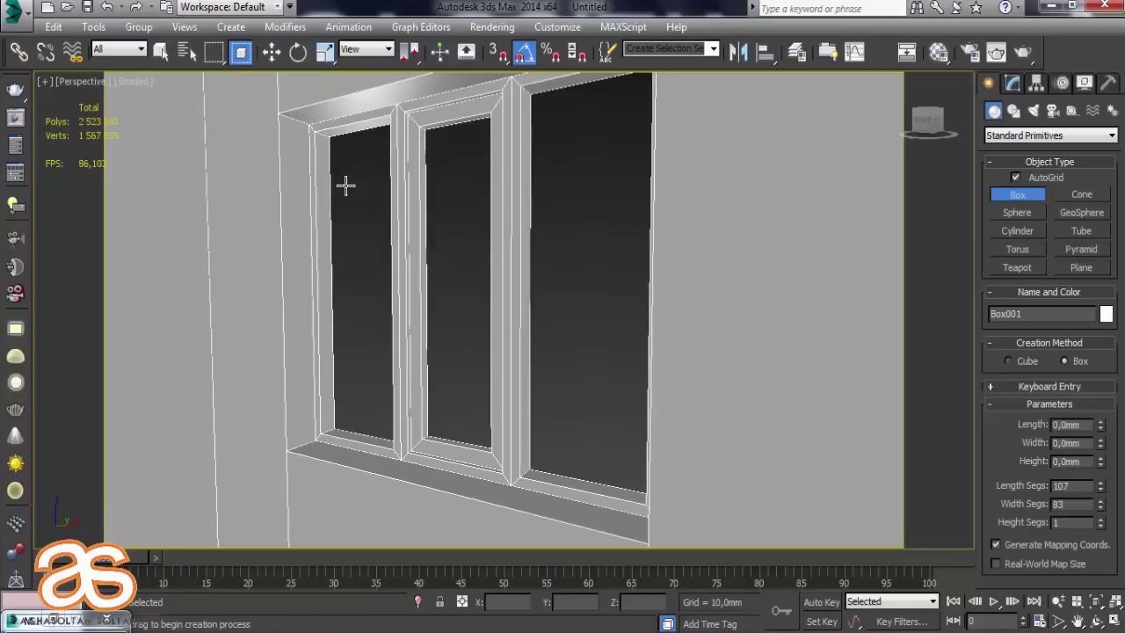
# Draw a box about 1710 × 1964 mm and 26 mm thick over the window.
pyautogui.moveTo(485, 188)
pyautogui.keyDown('alt'); pyautogui.mouseDown(button='middle')
pyautogui.moveTo(472, 186)
pyautogui.moveTo(540, 235)
pyautogui.mouseUp(button='middle'); pyautogui.keyUp('alt')
pyautogui.scroll(5, 472, 185)
pyautogui.hotkey('shift', 'z')
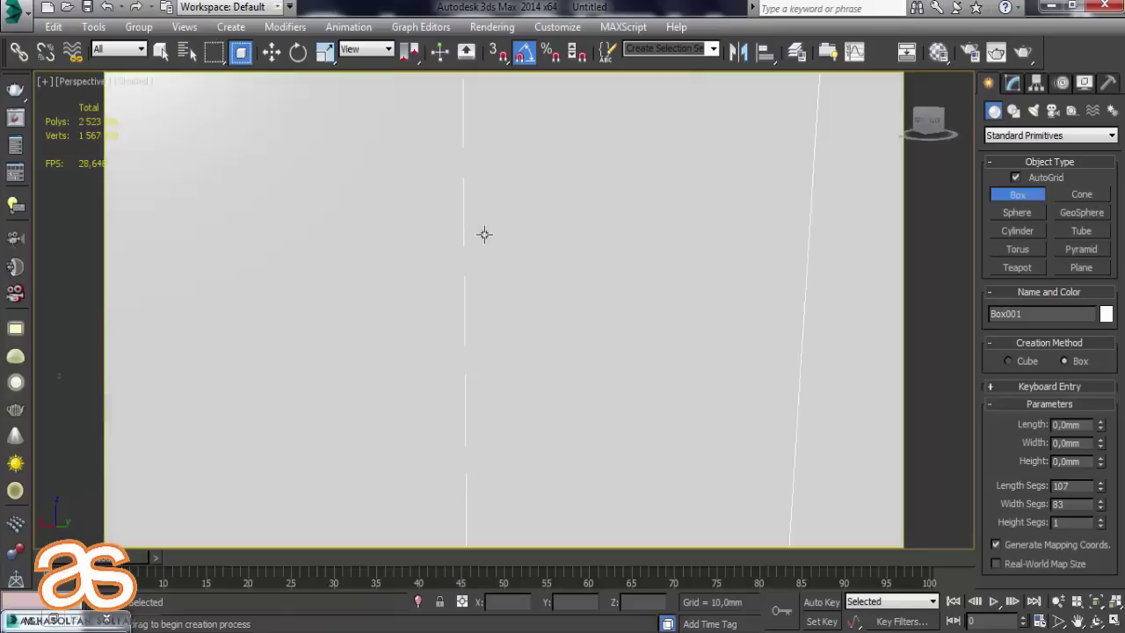
pyautogui.hotkey('shift', 'z')
pyautogui.hotkey('shift', 'z')
pyautogui.scroll(3, 417, 218)
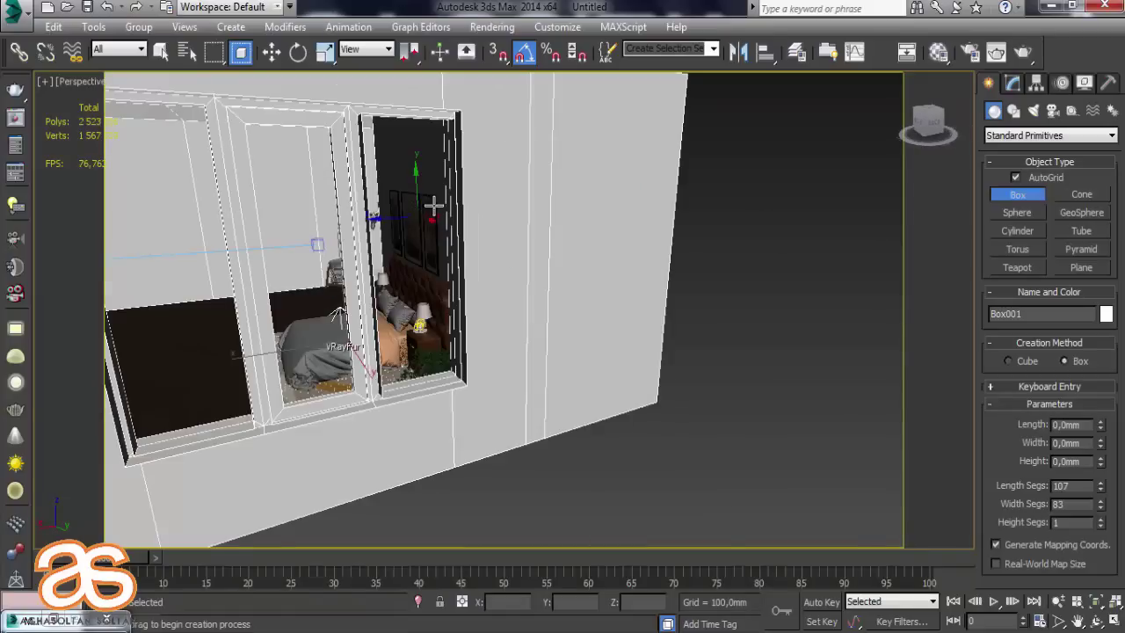
pyautogui.moveTo(444, 123); pyautogui.dragTo(465, 113)
pyautogui.click(364, 237)
pyautogui.moveTo(365, 238); pyautogui.dragTo(126, 455)
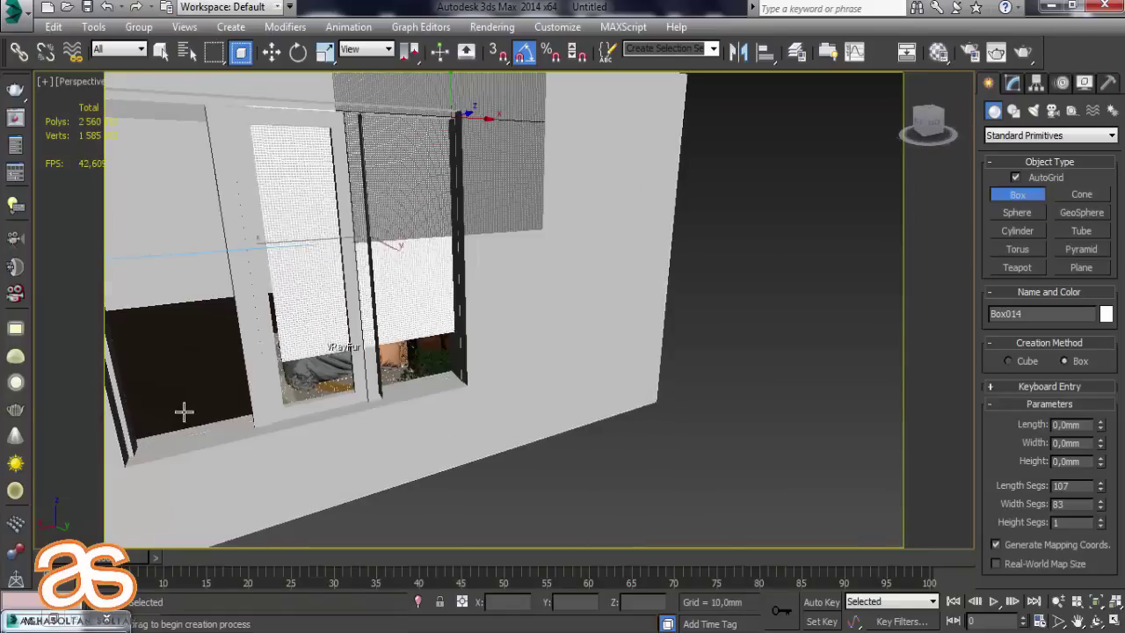
pyautogui.click(128, 448)
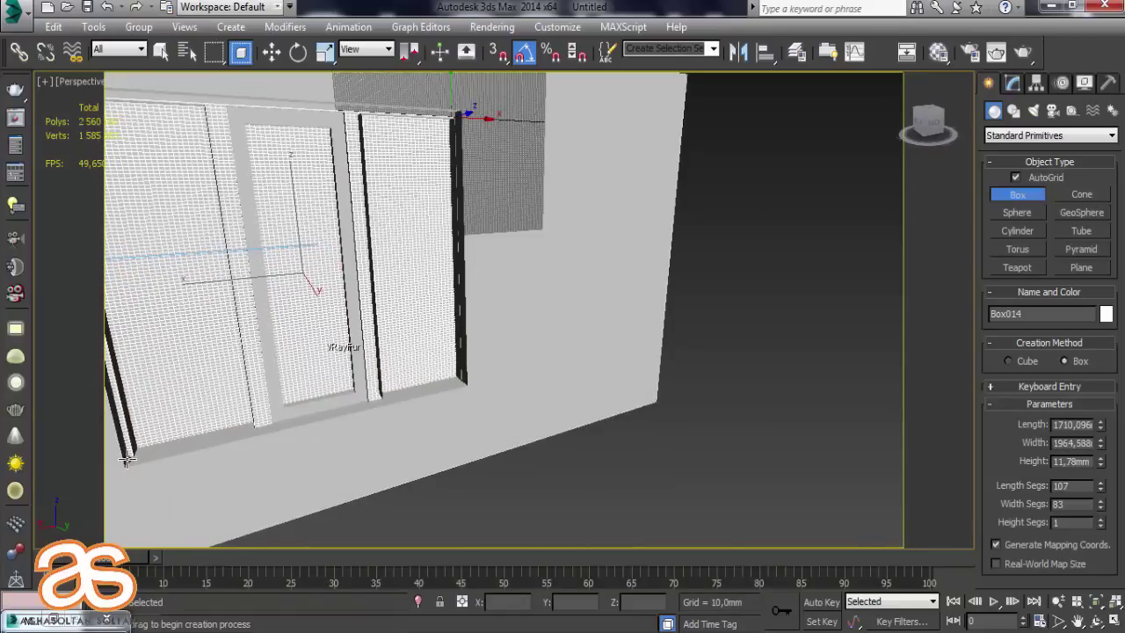
# Set the box's length and width segments to 1.
pyautogui.doubleClick(1074, 485)
pyautogui.write('1')
pyautogui.press('Tab')
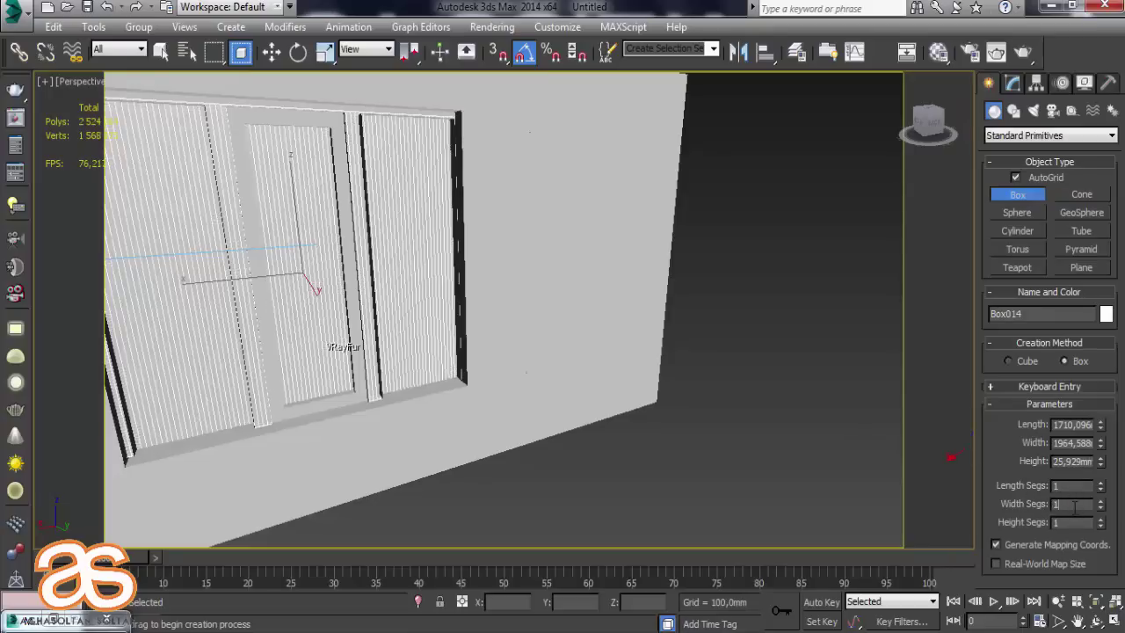
pyautogui.click(1078, 485)
pyautogui.scroll(-2, 527, 272)
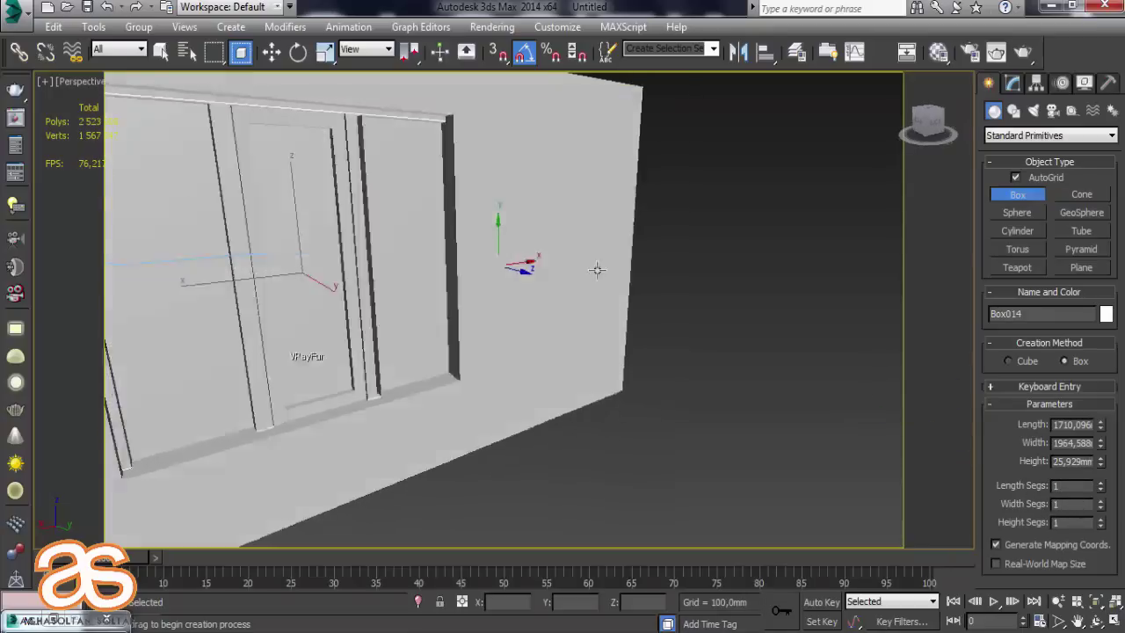
pyautogui.scroll(5, 615, 268)
pyautogui.moveTo(416, 337); pyautogui.dragTo(493, 334, button='middle')
pyautogui.scroll(-3, 493, 334)
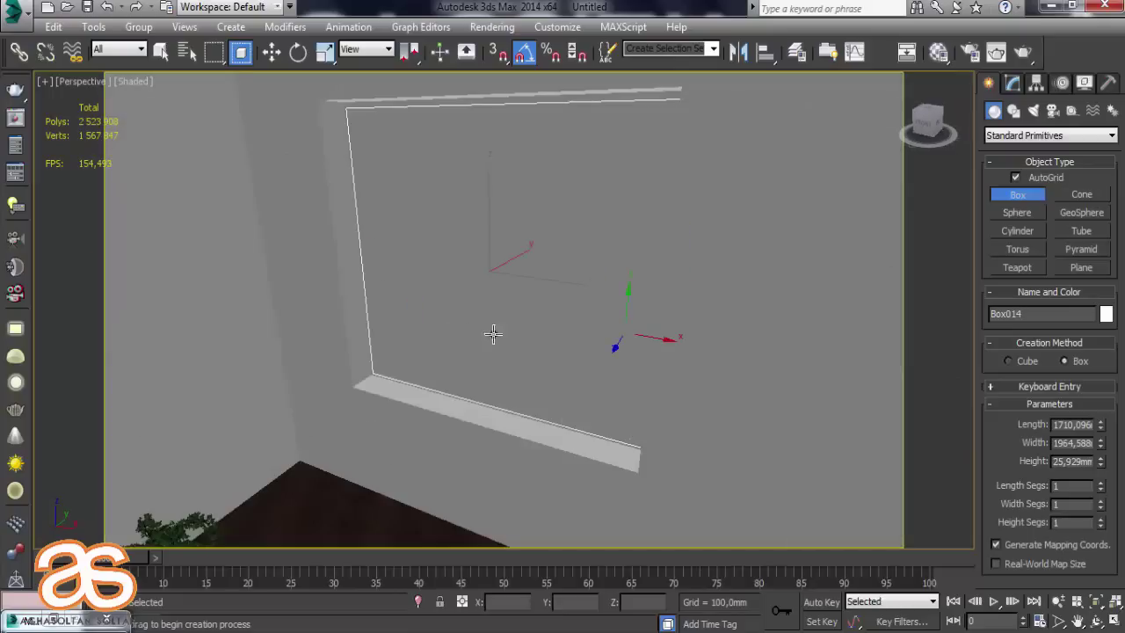
# Nudge the glass box and make an unused material slot a VRayMtl.
pyautogui.press('w')
pyautogui.moveTo(513, 259); pyautogui.dragTo(516, 262)
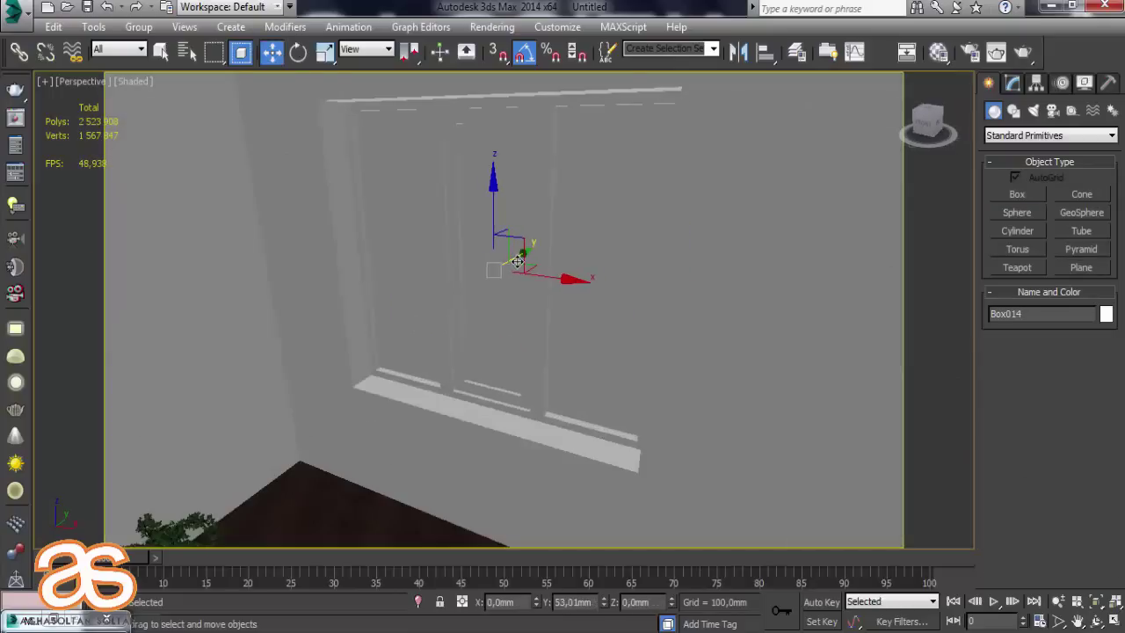
pyautogui.click(1013, 86)
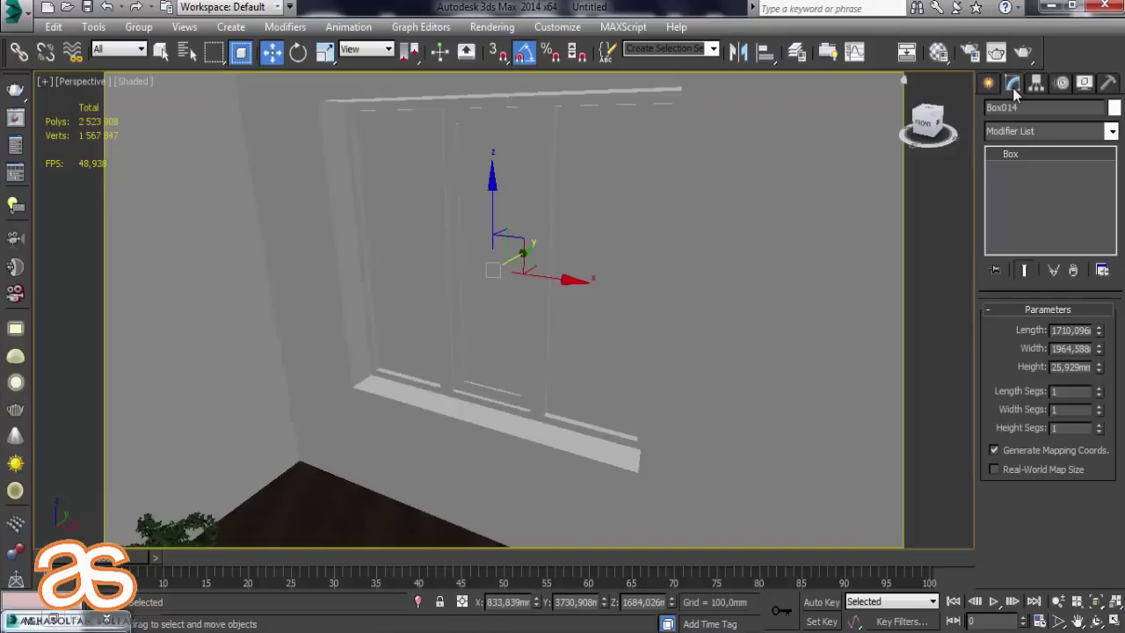
pyautogui.click(939, 54)
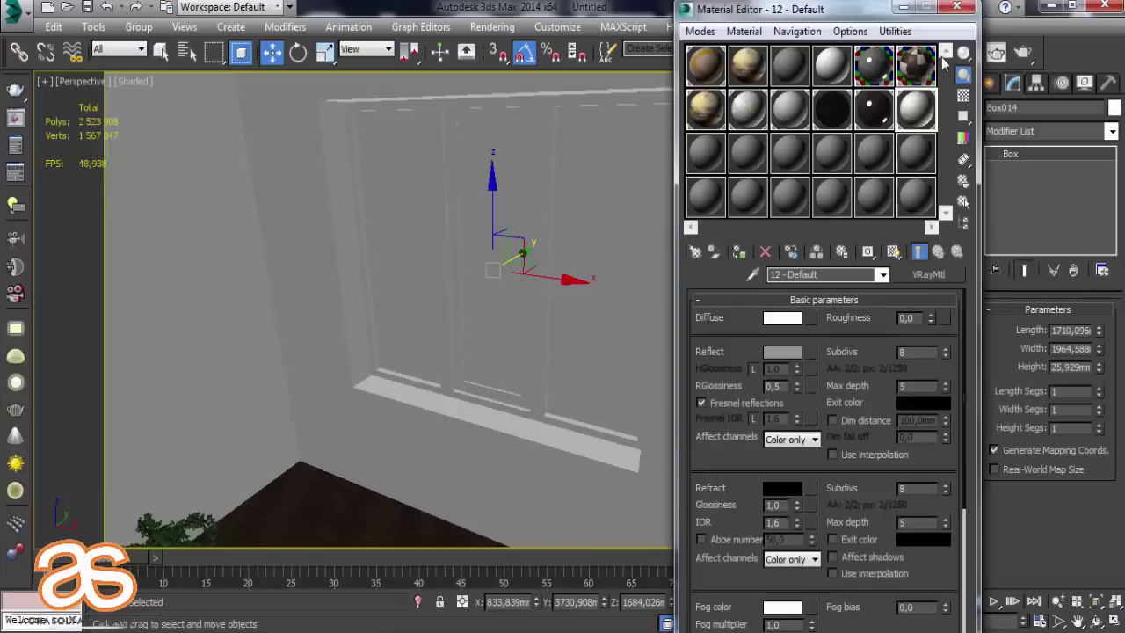
pyautogui.click(714, 156)
pyautogui.click(928, 275)
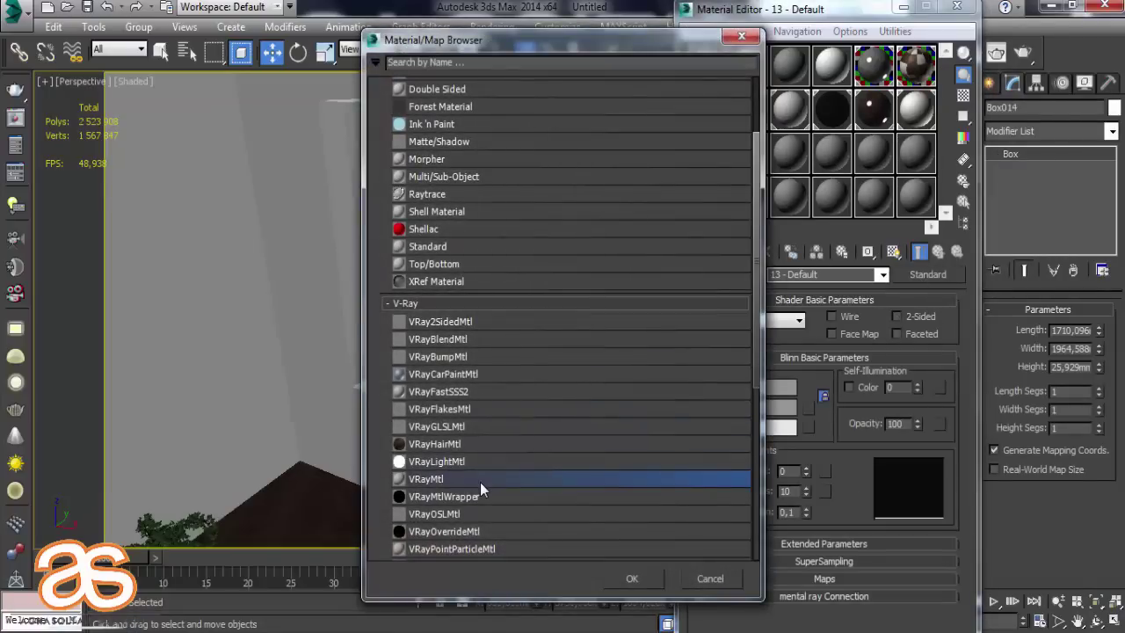
pyautogui.doubleClick(480, 480)
# Give the glass material a black diffuse and assign it to Box014.
pyautogui.click(780, 320)
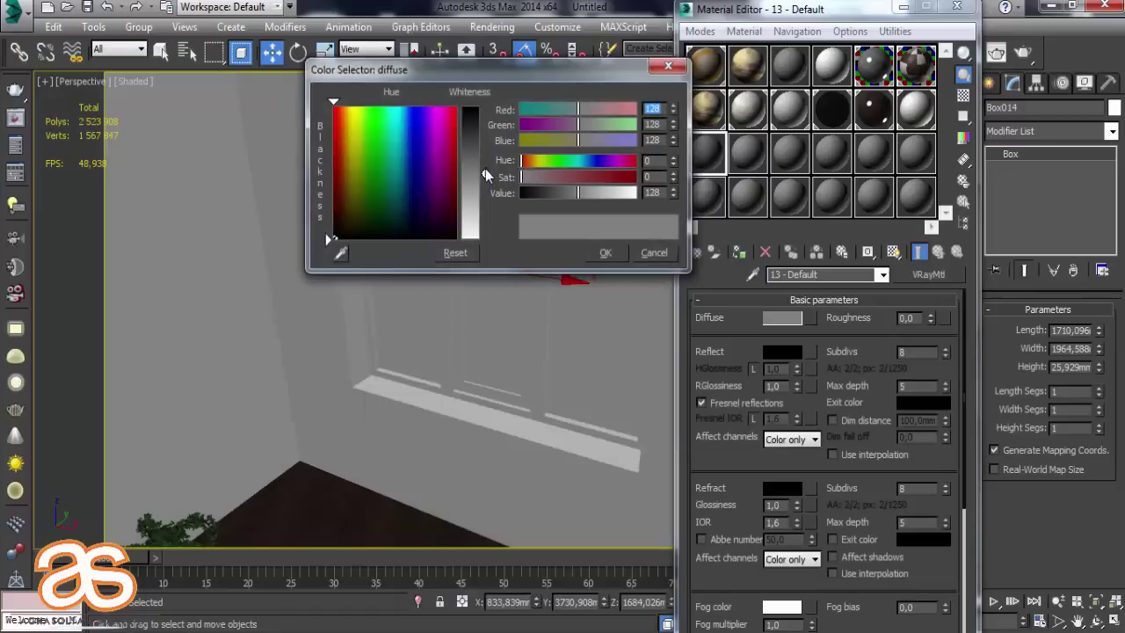
pyautogui.moveTo(486, 168); pyautogui.dragTo(485, 242)
pyautogui.click(606, 253)
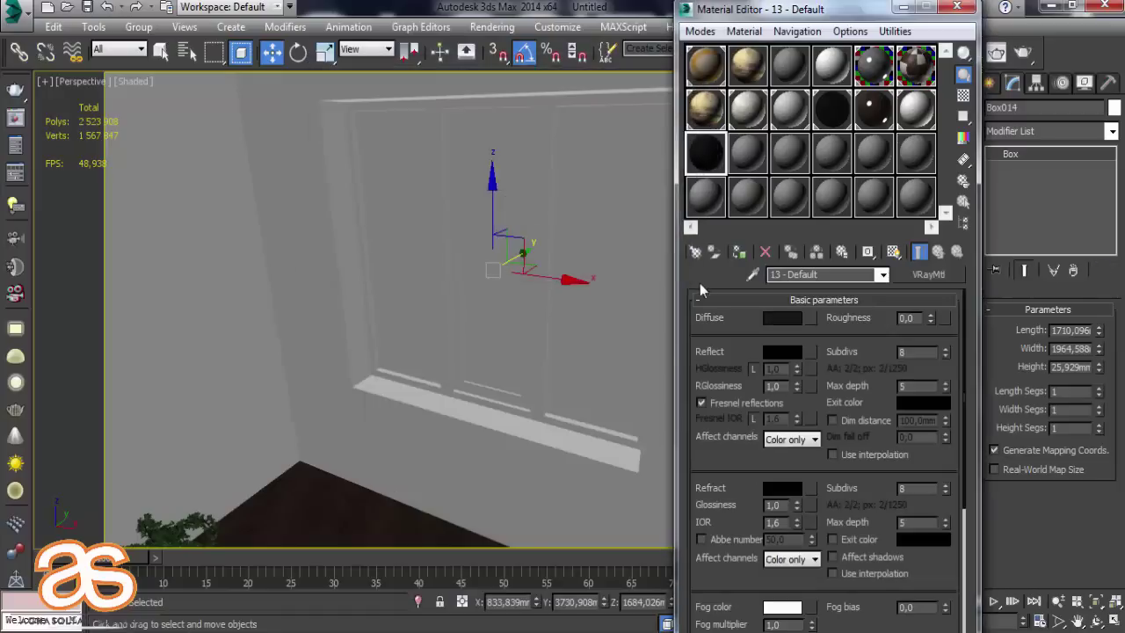
pyautogui.click(743, 255)
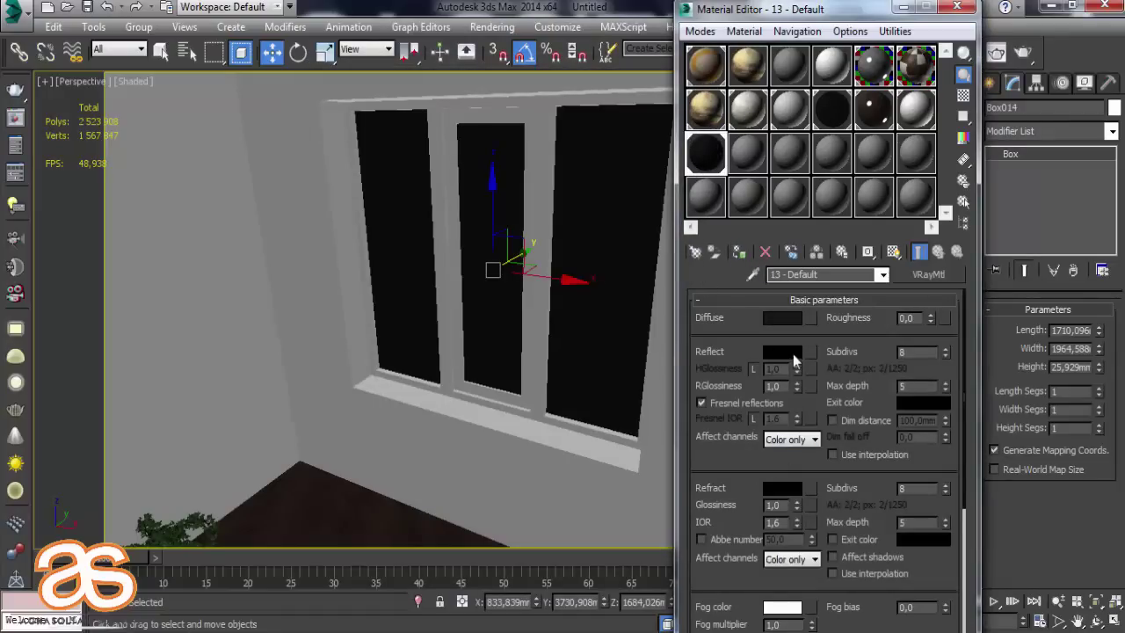
# Set dark reflection 23 and light grey 169 refraction with Affect shadows enabled.
pyautogui.click(794, 356)
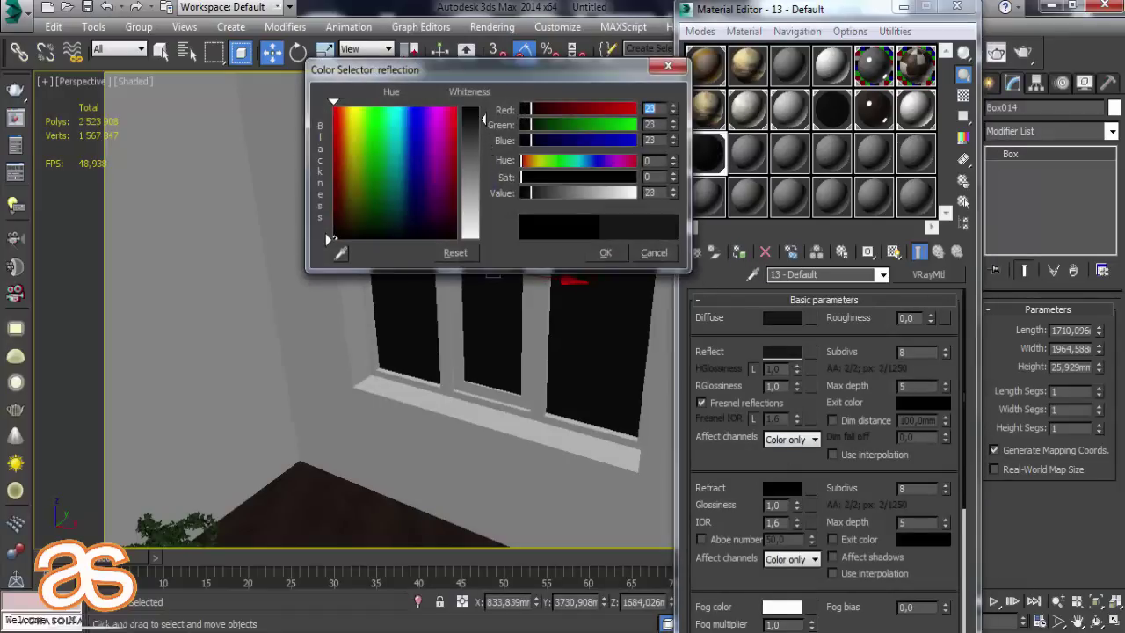
pyautogui.click(605, 252)
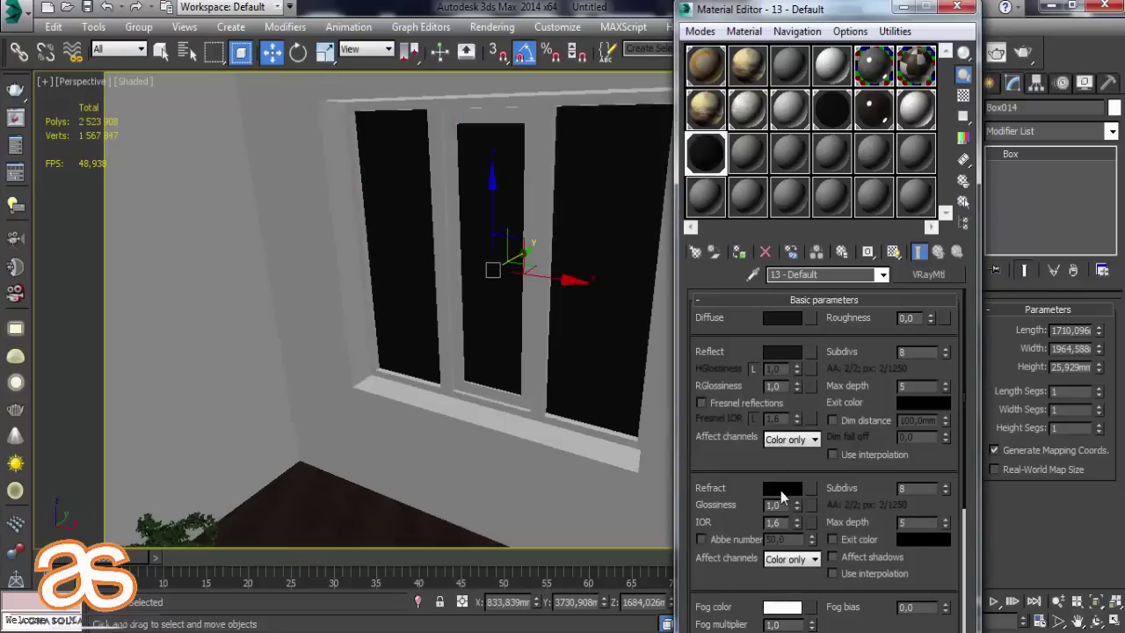
pyautogui.click(782, 491)
pyautogui.moveTo(483, 107); pyautogui.dragTo(483, 193)
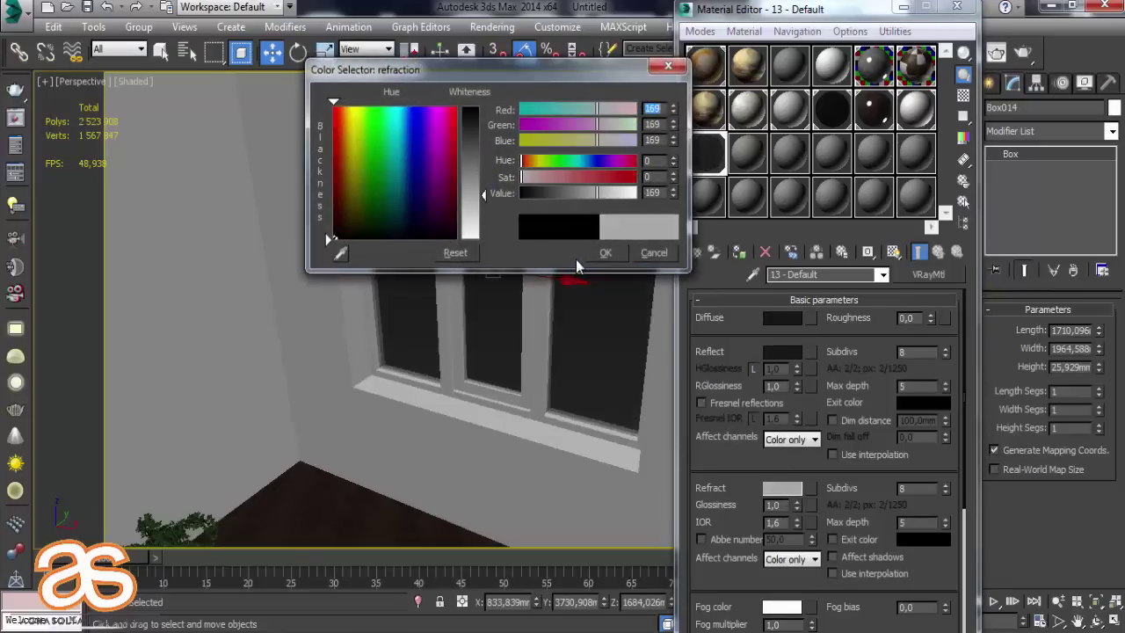
pyautogui.click(606, 252)
pyautogui.click(835, 558)
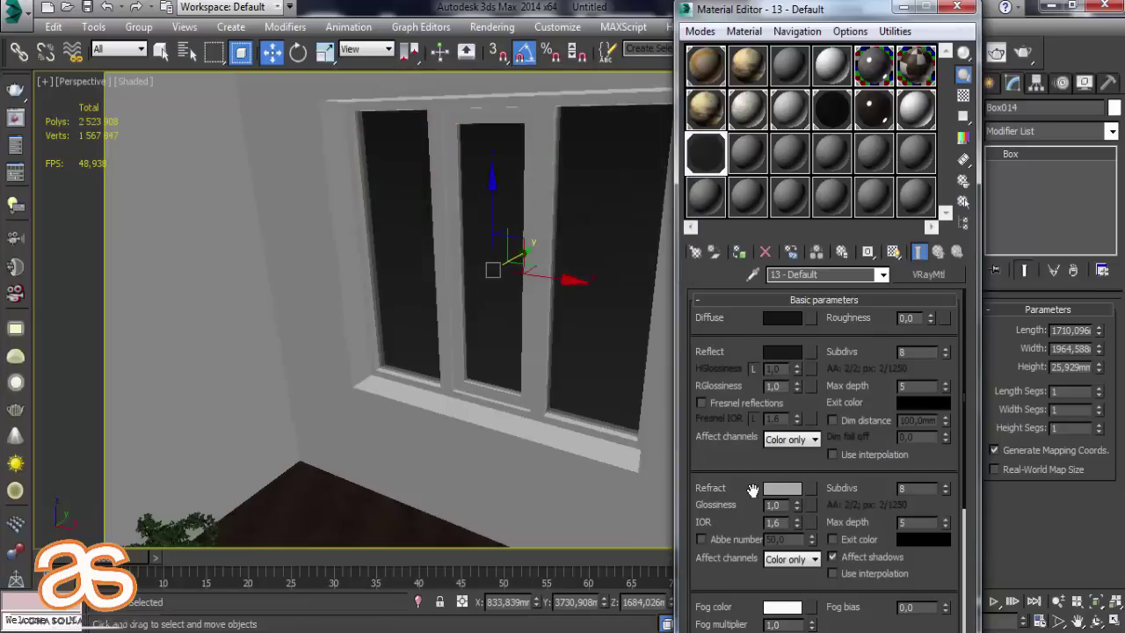
pyautogui.scroll(-1, 753, 485)
# Close the material editor and pick the VRayLight tool under Create > Lights > VRay.
pyautogui.click(958, 8)
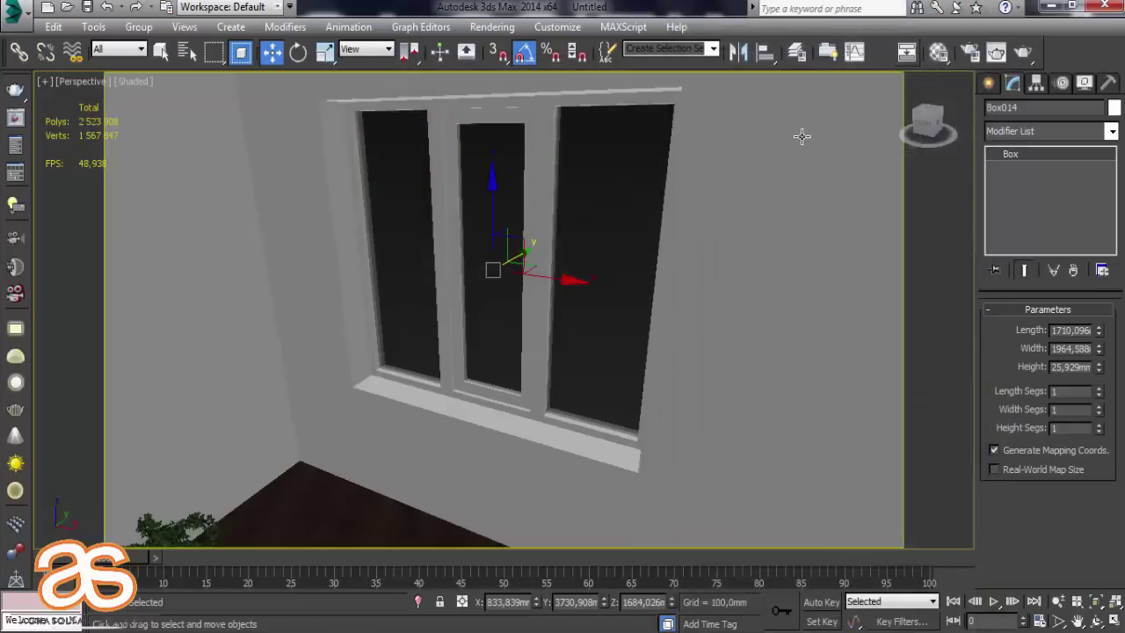
pyautogui.keyDown('alt'); pyautogui.moveTo(799, 131); pyautogui.dragTo(566, 141, button='middle'); pyautogui.keyUp('alt')
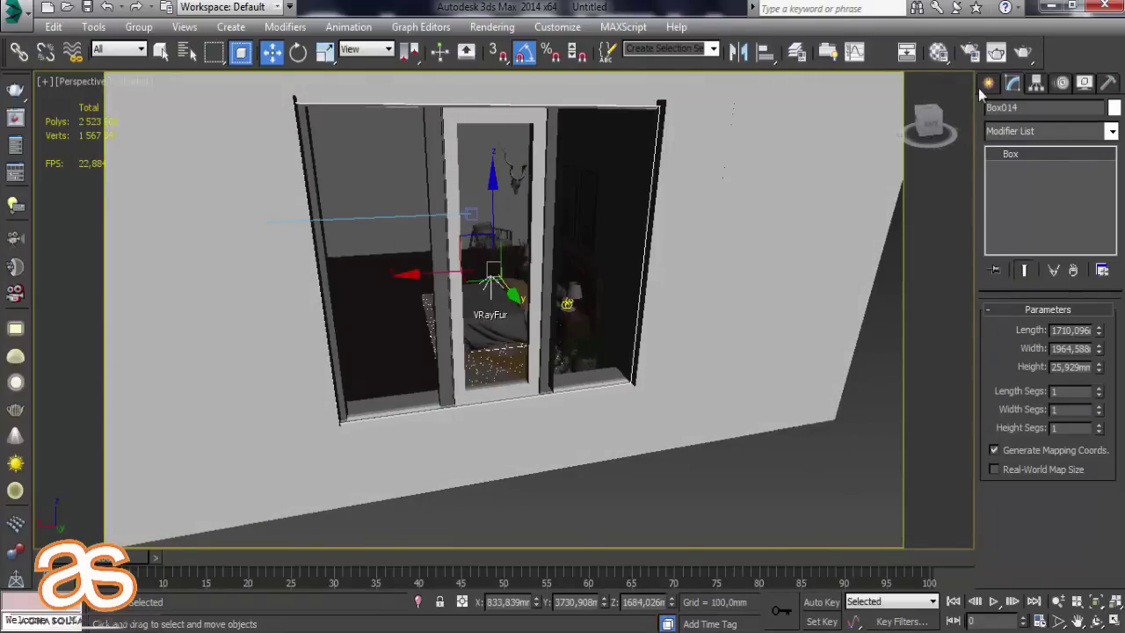
pyautogui.click(986, 83)
pyautogui.click(1034, 111)
pyautogui.click(1055, 136)
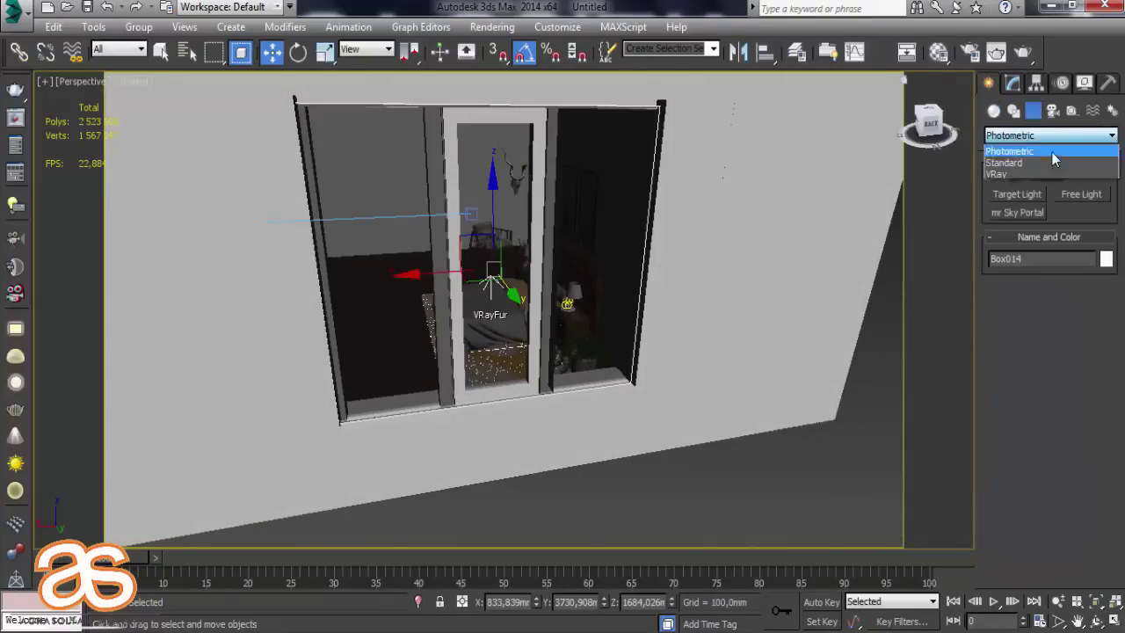
pyautogui.click(1042, 171)
pyautogui.click(1017, 194)
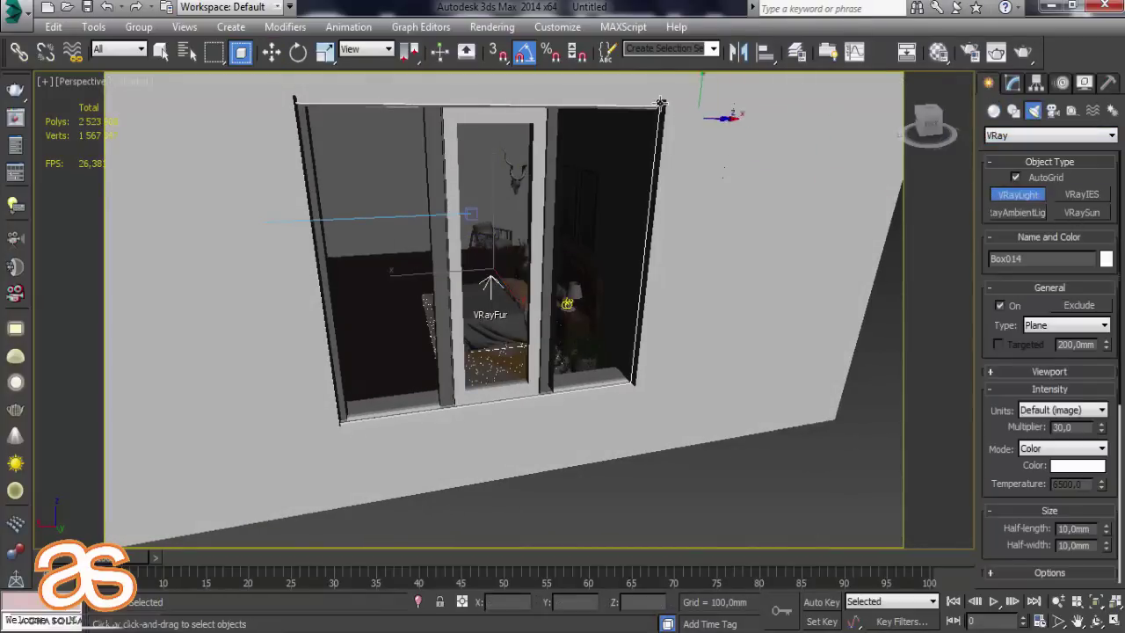
# Draw a VRay plane light stretched across the whole window.
pyautogui.moveTo(725, 113)
pyautogui.mouseDown()
pyautogui.moveTo(635, 134)
pyautogui.moveTo(368, 327)
pyautogui.mouseUp()
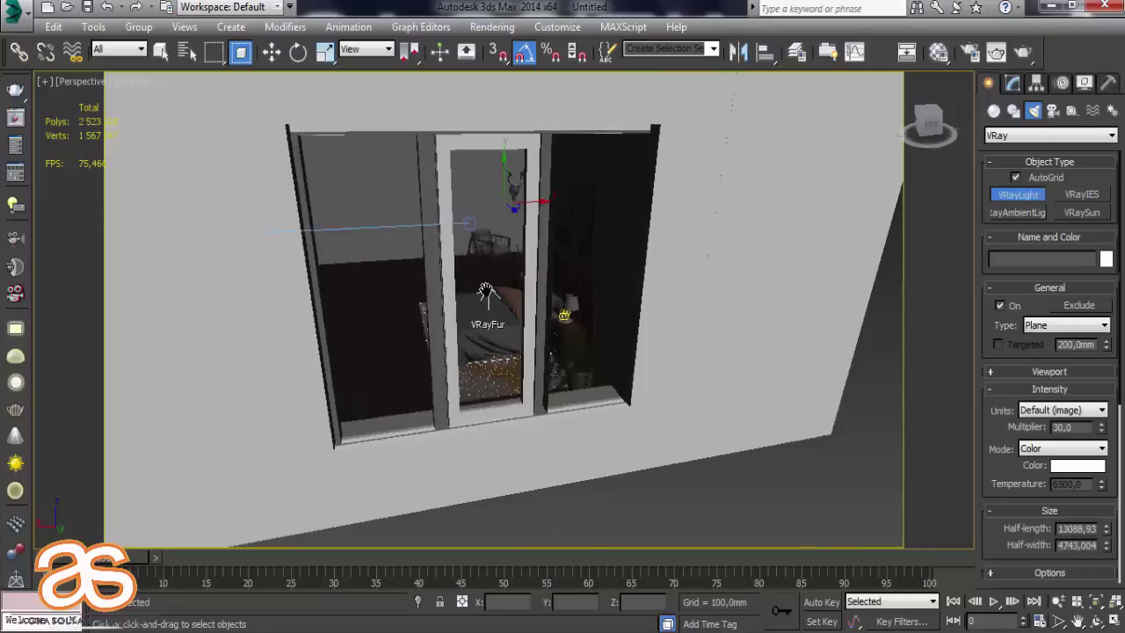
pyautogui.moveTo(367, 327)
pyautogui.mouseDown(button='middle')
pyautogui.moveTo(477, 180)
pyautogui.moveTo(402, 155)
pyautogui.mouseUp(button='middle')
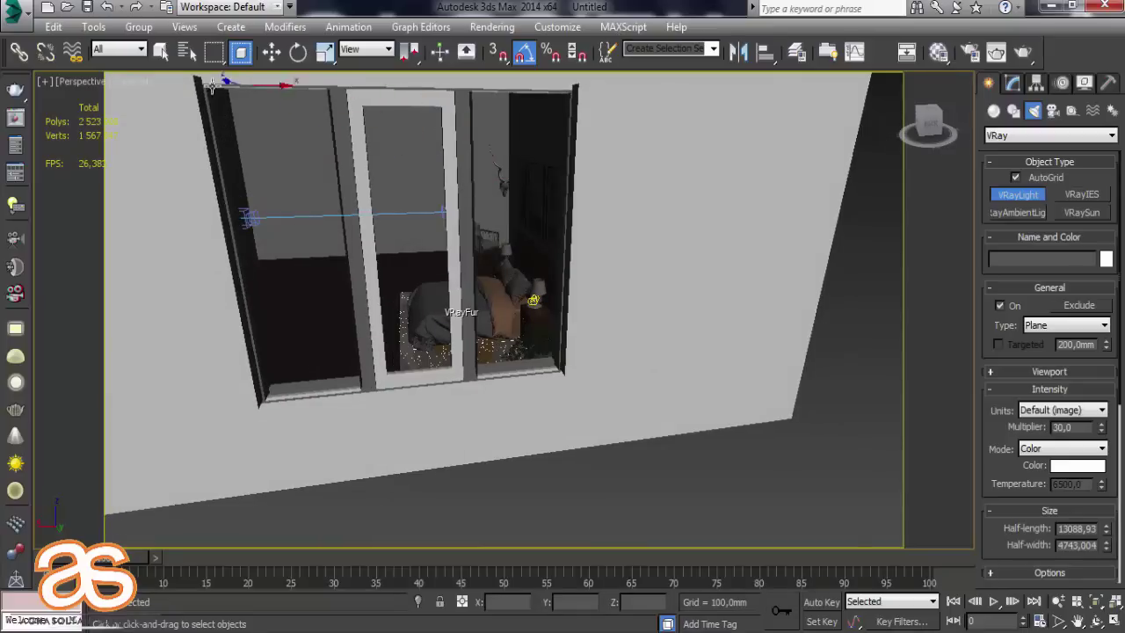
pyautogui.moveTo(202, 82); pyautogui.dragTo(392, 296)
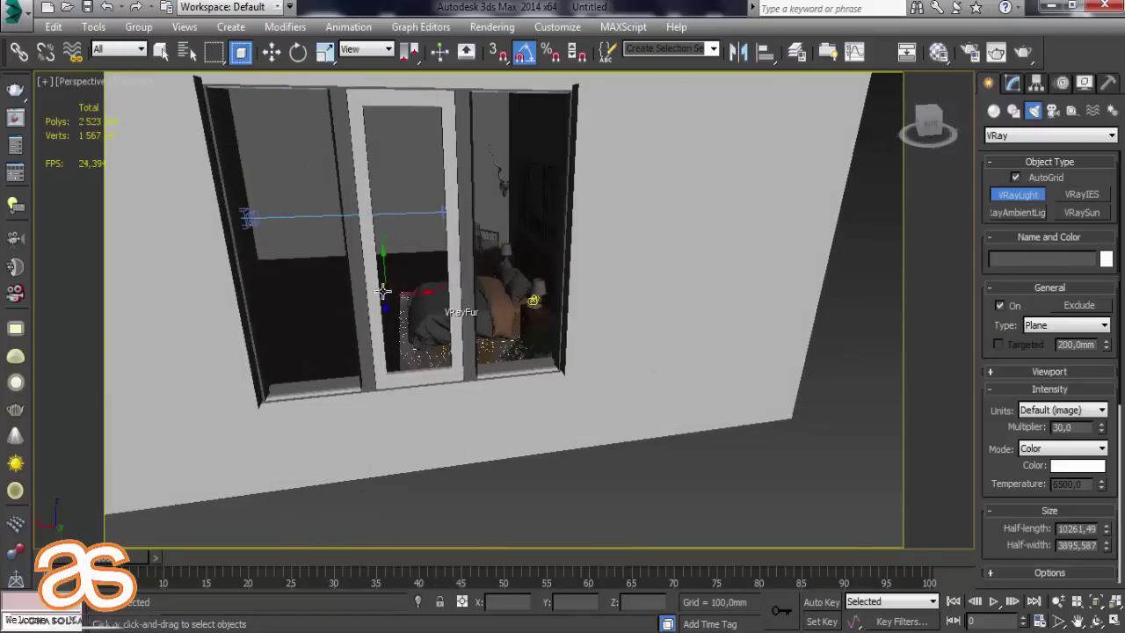
pyautogui.moveTo(460, 322); pyautogui.dragTo(492, 341, button='middle')
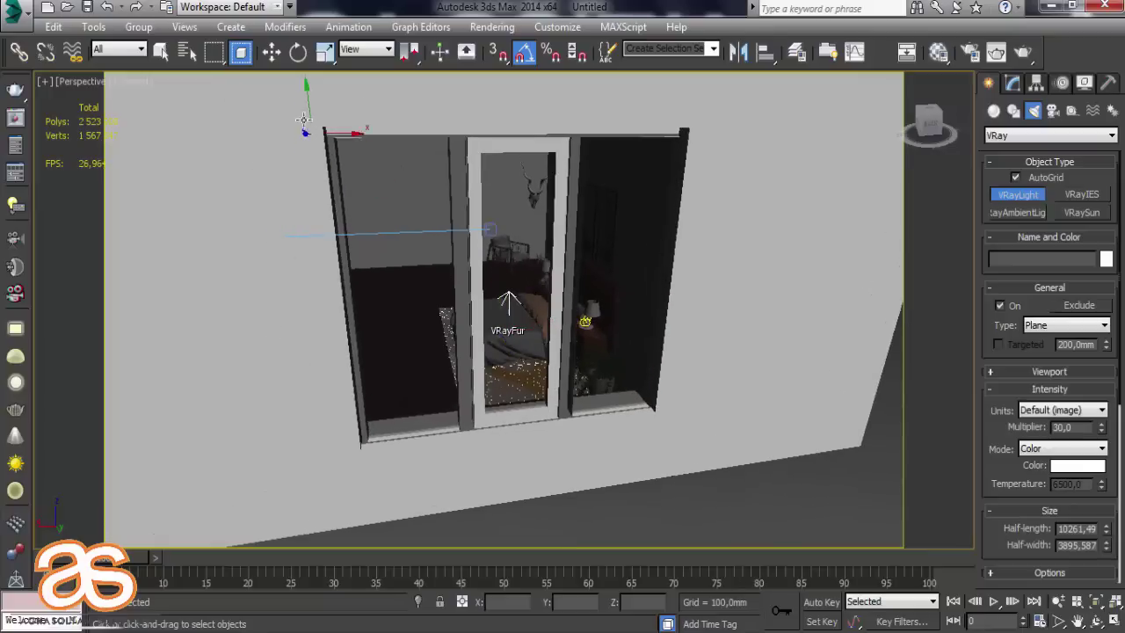
pyautogui.moveTo(492, 341); pyautogui.dragTo(504, 301)
pyautogui.moveTo(598, 378); pyautogui.dragTo(665, 425)
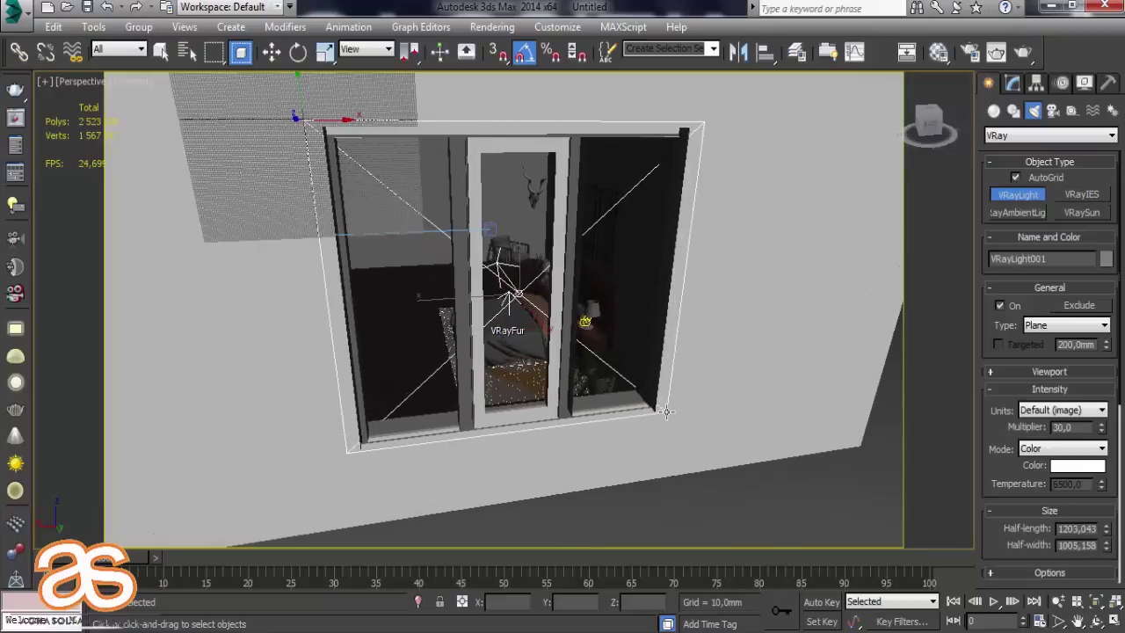
pyautogui.click(272, 52)
# Slide VRayLight001 onto the window opening, just outside the glass.
pyautogui.keyDown('alt'); pyautogui.moveTo(287, 108); pyautogui.dragTo(597, 299, button='middle'); pyautogui.keyUp('alt')
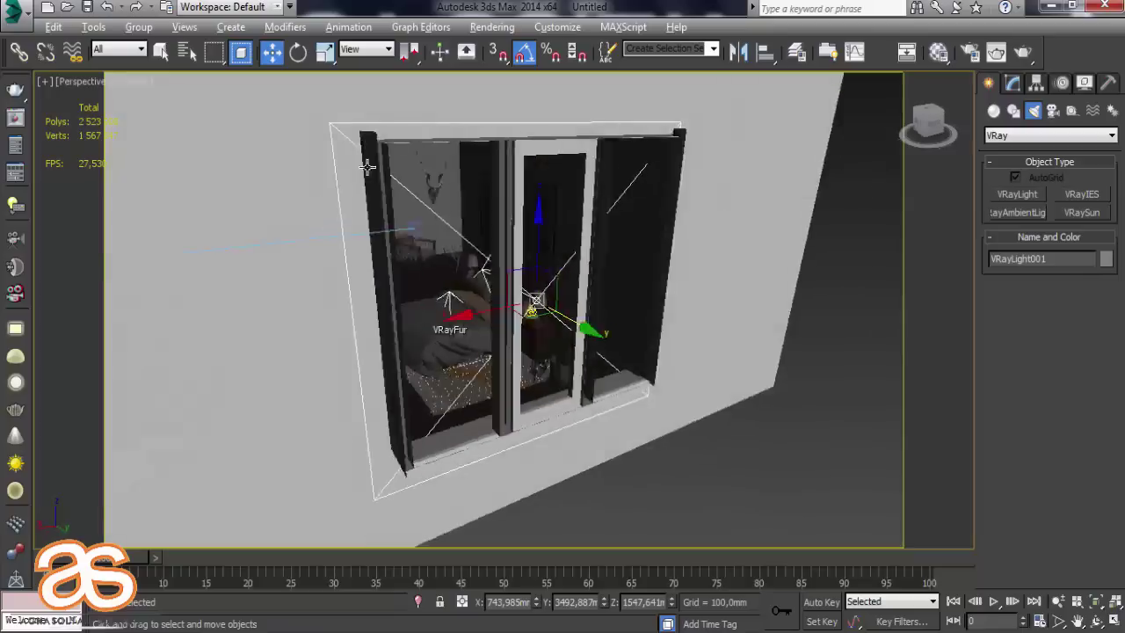
pyautogui.moveTo(597, 299); pyautogui.dragTo(647, 311)
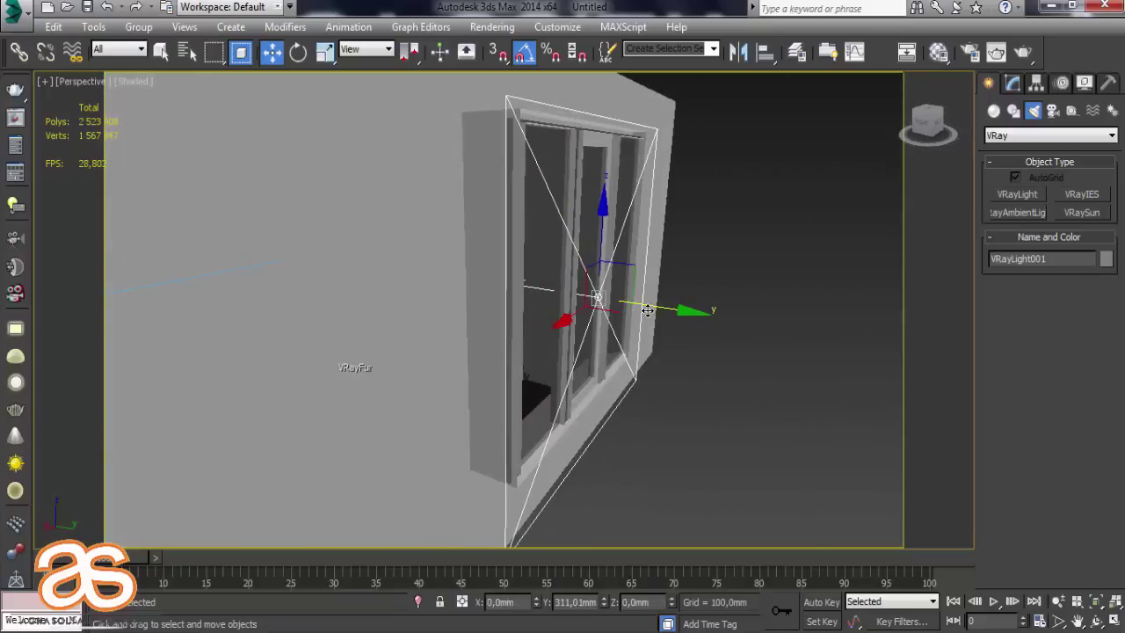
pyautogui.moveTo(477, 299)
pyautogui.keyDown('alt'); pyautogui.mouseDown(button='middle')
pyautogui.moveTo(442, 266)
pyautogui.moveTo(271, 256)
pyautogui.moveTo(536, 339)
pyautogui.moveTo(369, 284)
pyautogui.moveTo(328, 285)
pyautogui.mouseUp(button='middle'); pyautogui.keyUp('alt')
pyautogui.scroll(4, 329, 285)
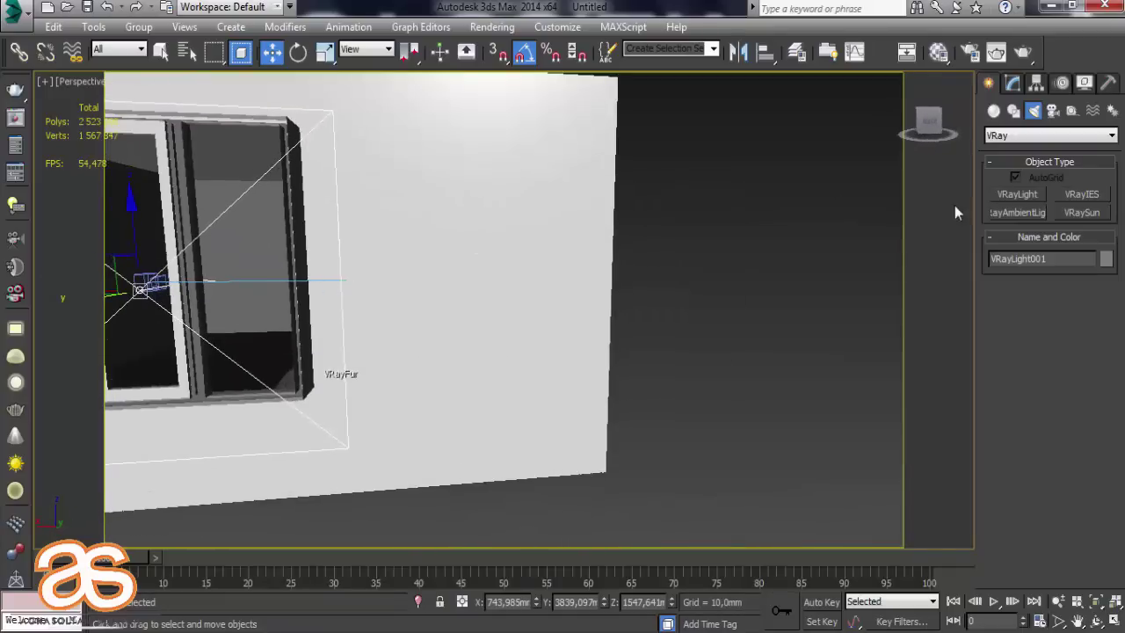
pyautogui.click(1017, 193)
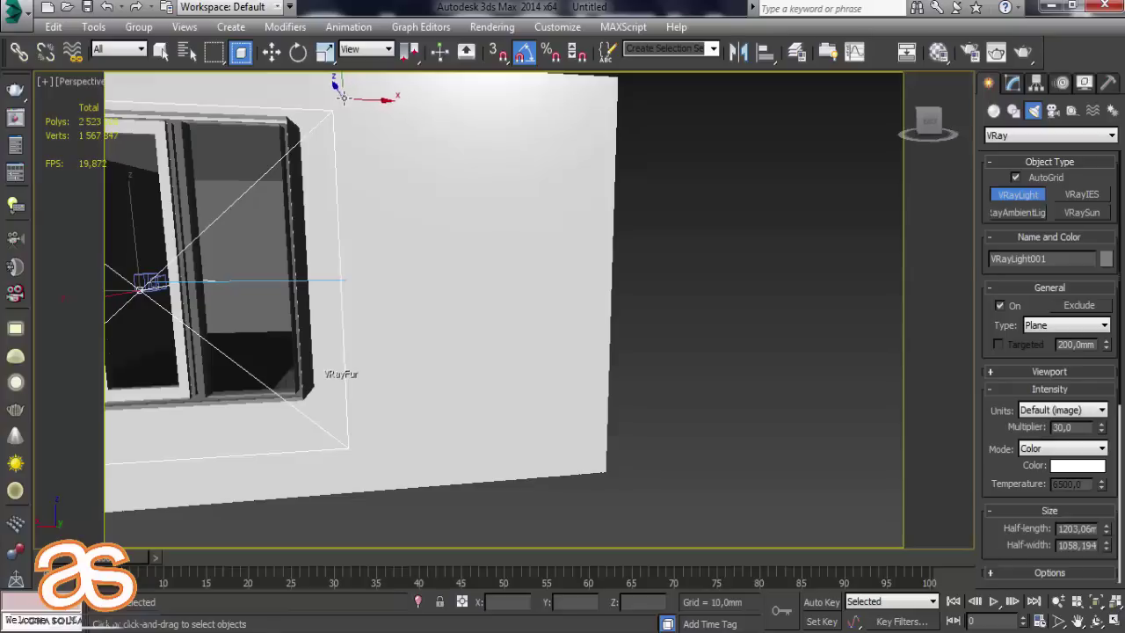
# Draw VRayLight002 on the wall and scale it narrower.
pyautogui.moveTo(343, 97); pyautogui.dragTo(550, 444)
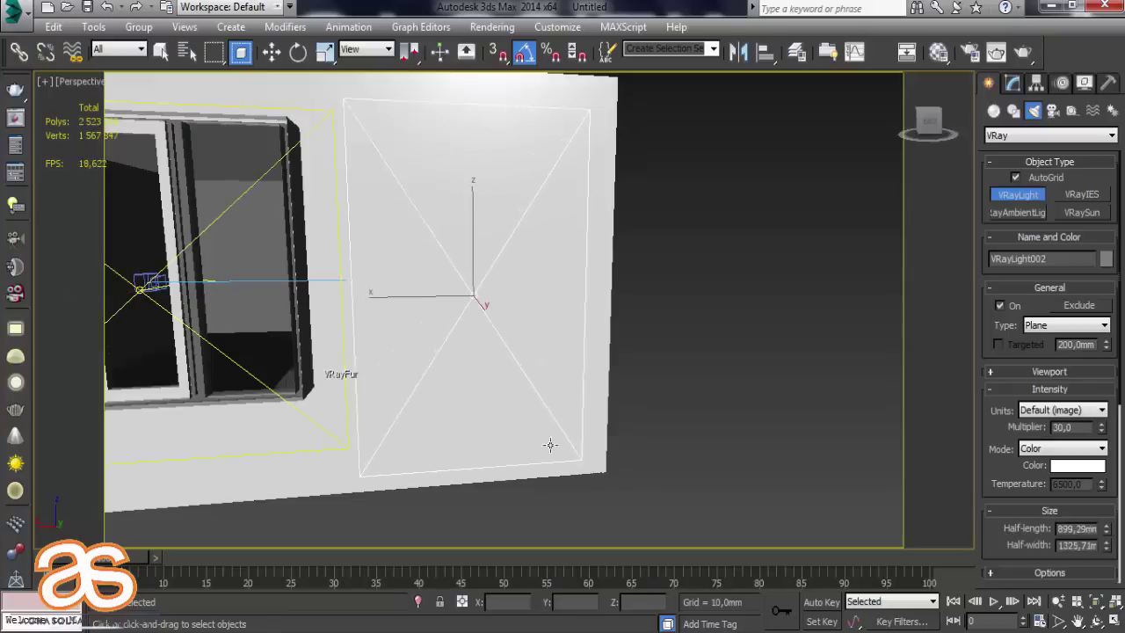
pyautogui.moveTo(550, 445)
pyautogui.keyDown('alt'); pyautogui.mouseDown(button='middle')
pyautogui.moveTo(667, 415)
pyautogui.moveTo(553, 293)
pyautogui.mouseUp(button='middle'); pyautogui.keyUp('alt')
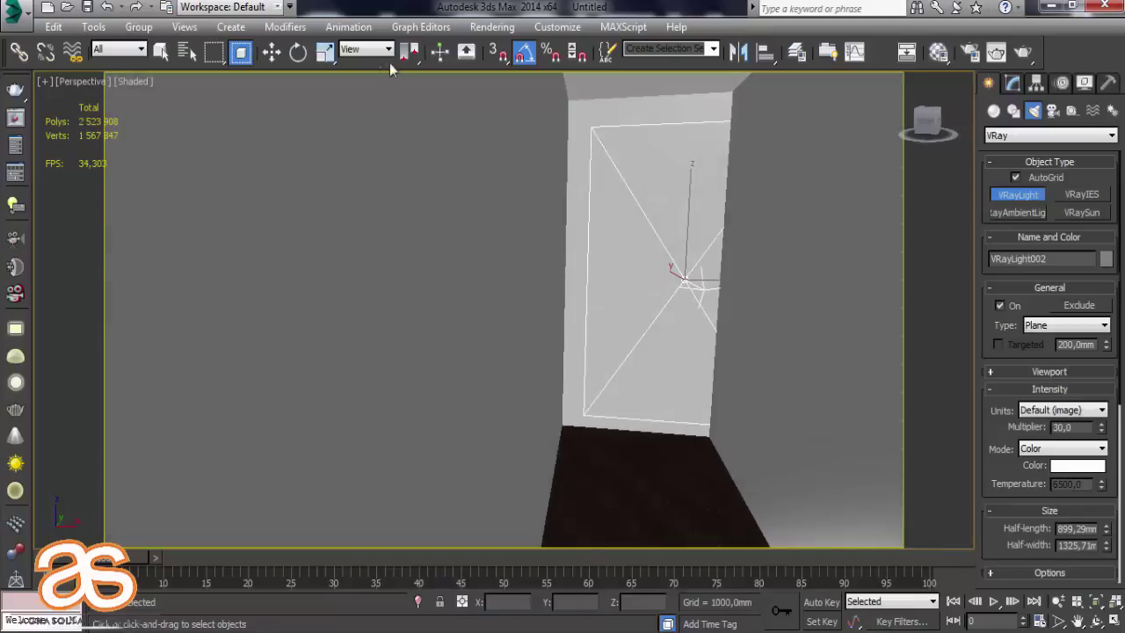
pyautogui.press('r')
pyautogui.moveTo(761, 280); pyautogui.dragTo(655, 287)
# Move VRayLight002 beside the wall opening and return to the VRayCam001 view.
pyautogui.press('w')
pyautogui.moveTo(656, 286)
pyautogui.keyDown('alt'); pyautogui.mouseDown(button='middle')
pyautogui.moveTo(540, 296)
pyautogui.moveTo(704, 281)
pyautogui.mouseUp(button='middle'); pyautogui.keyUp('alt')
pyautogui.moveTo(703, 281); pyautogui.dragTo(457, 255)
pyautogui.moveTo(456, 254)
pyautogui.keyDown('alt'); pyautogui.mouseDown(button='middle')
pyautogui.moveTo(505, 310)
pyautogui.moveTo(677, 289)
pyautogui.moveTo(519, 291)
pyautogui.moveTo(607, 272)
pyautogui.mouseUp(button='middle'); pyautogui.keyUp('alt')
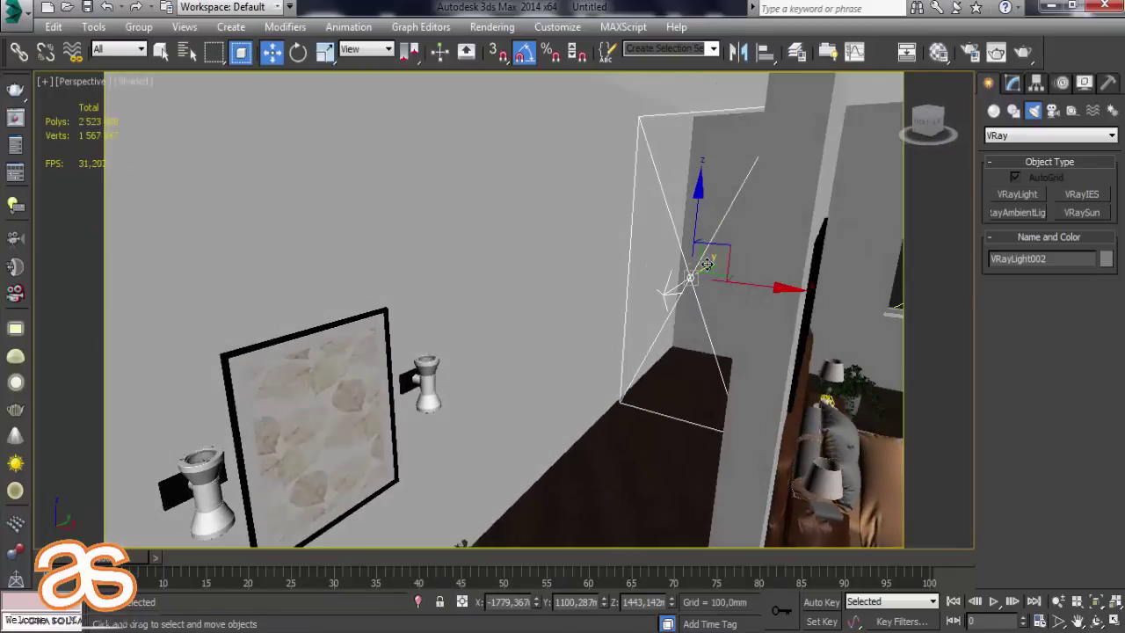
pyautogui.moveTo(708, 263); pyautogui.dragTo(668, 299)
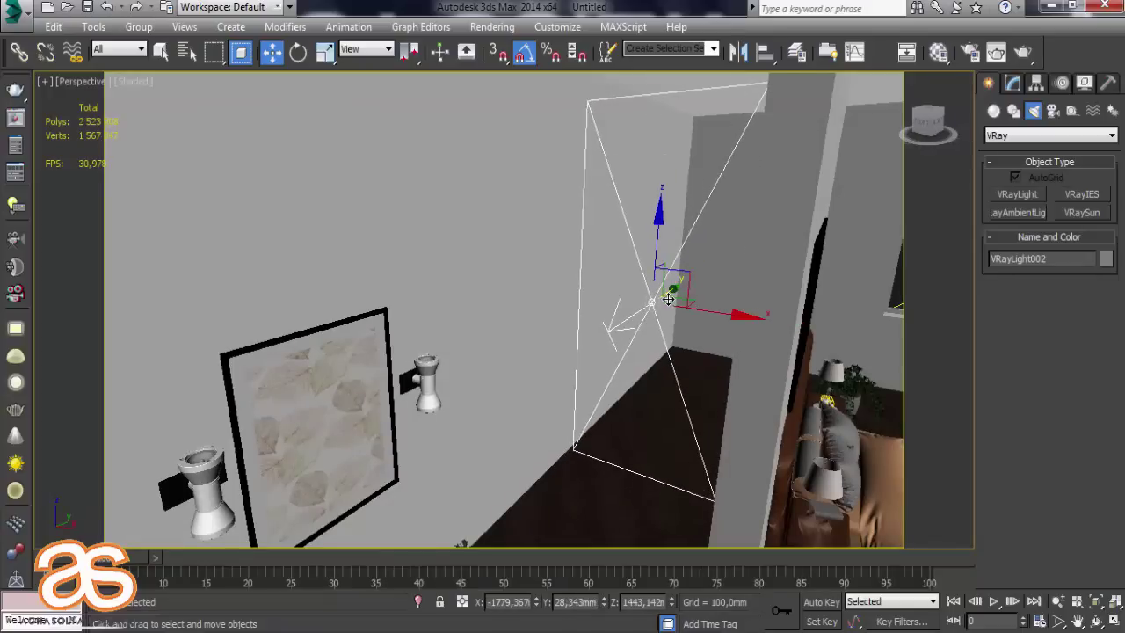
pyautogui.press('c')
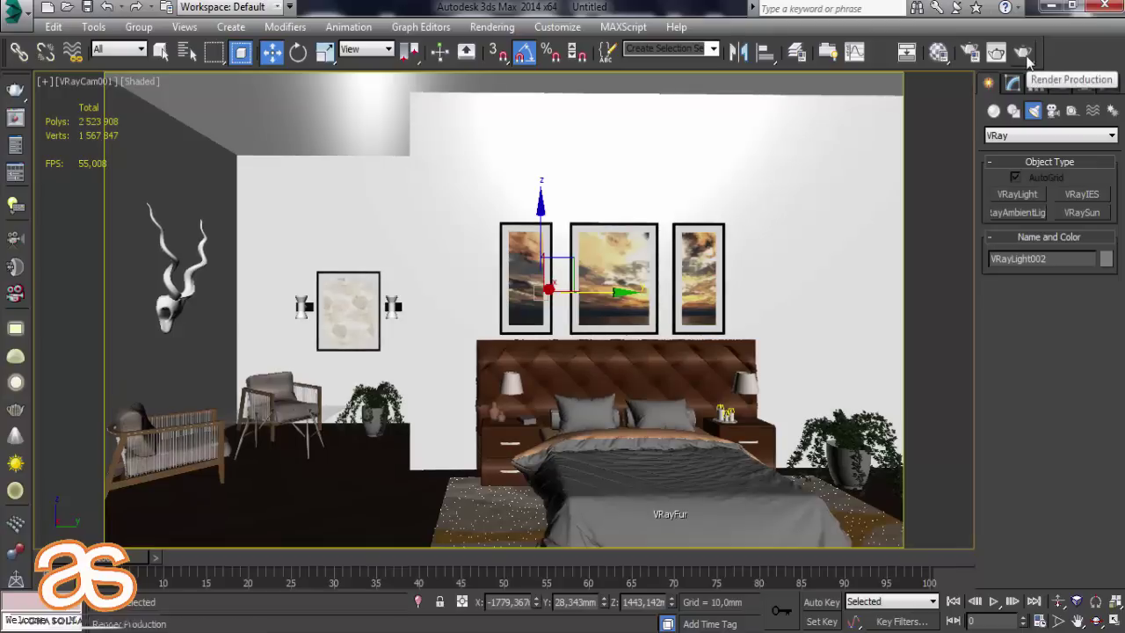
# In Render Setup, change the Output Size preset from HDTV 480 × 270 to Custom 1400 × 935.
pyautogui.click(498, 27)
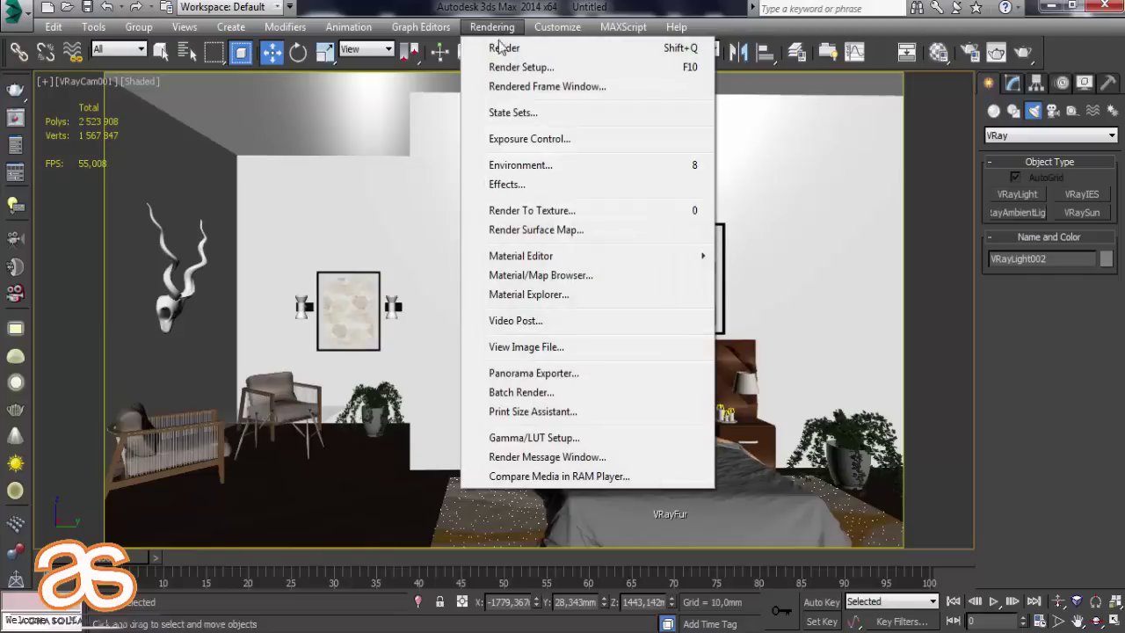
pyautogui.click(514, 67)
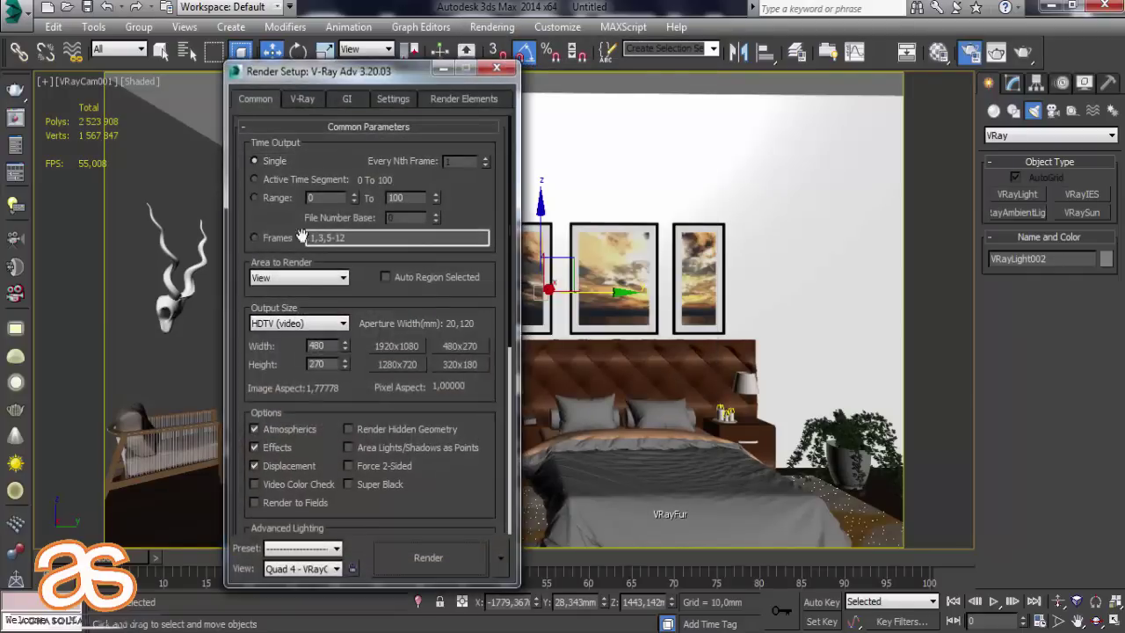
pyautogui.click(304, 324)
pyautogui.click(300, 341)
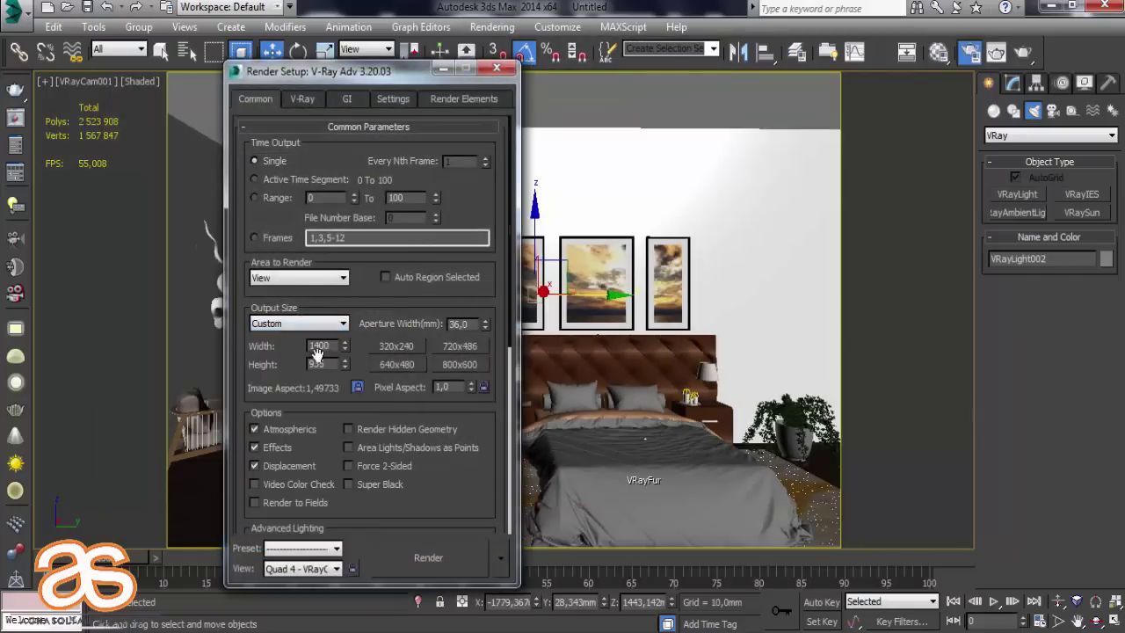
pyautogui.moveTo(336, 77); pyautogui.dragTo(999, 48)
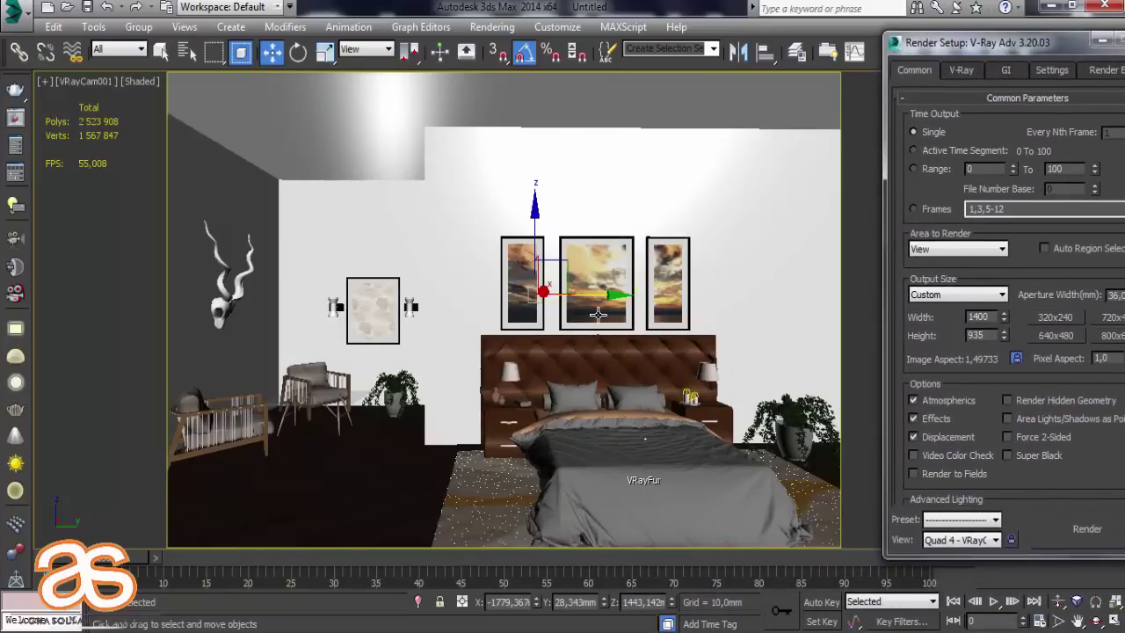
pyautogui.moveTo(597, 313); pyautogui.dragTo(596, 298, button='middle')
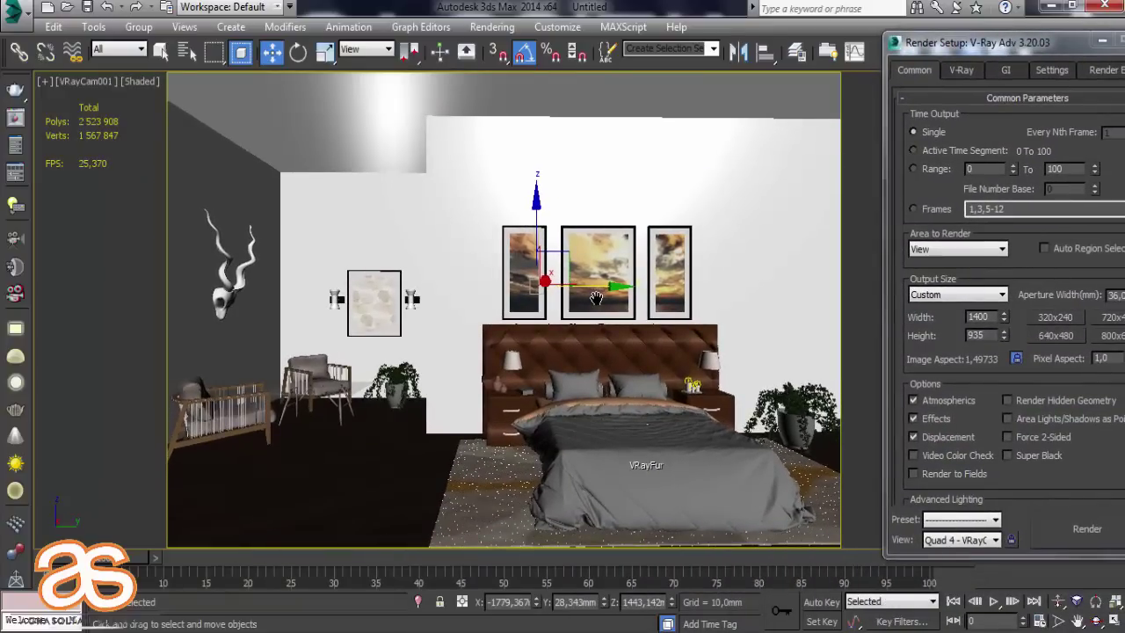
pyautogui.moveTo(994, 51); pyautogui.dragTo(826, 77)
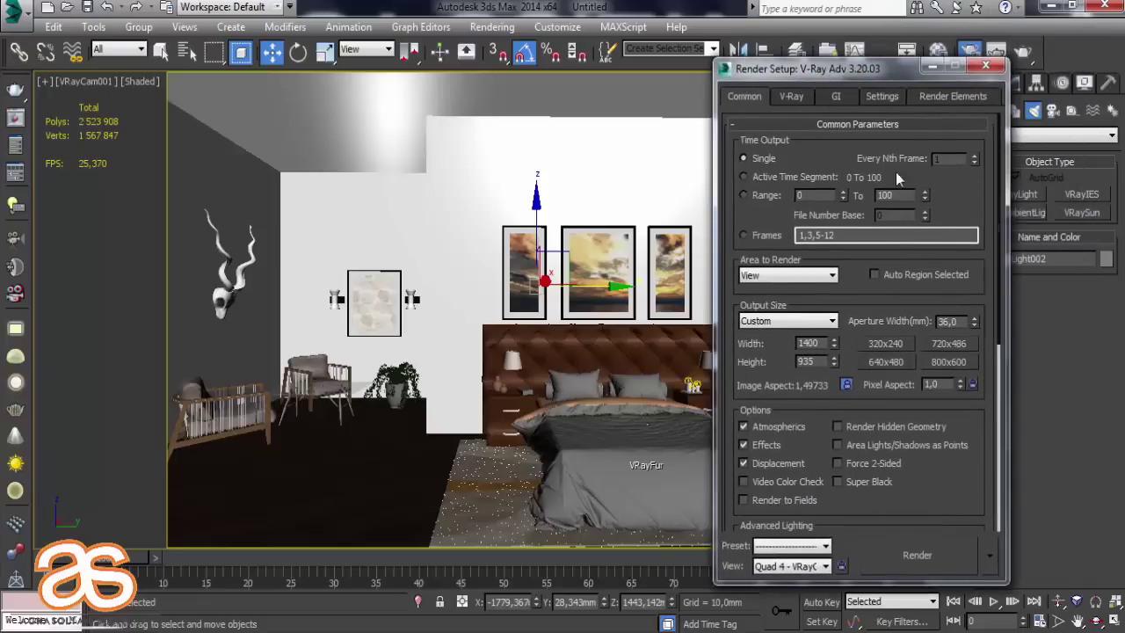
# Render the VRayCam001 bedroom view at 1400 × 935, review it, and close the frame buffer.
pyautogui.click(937, 558)
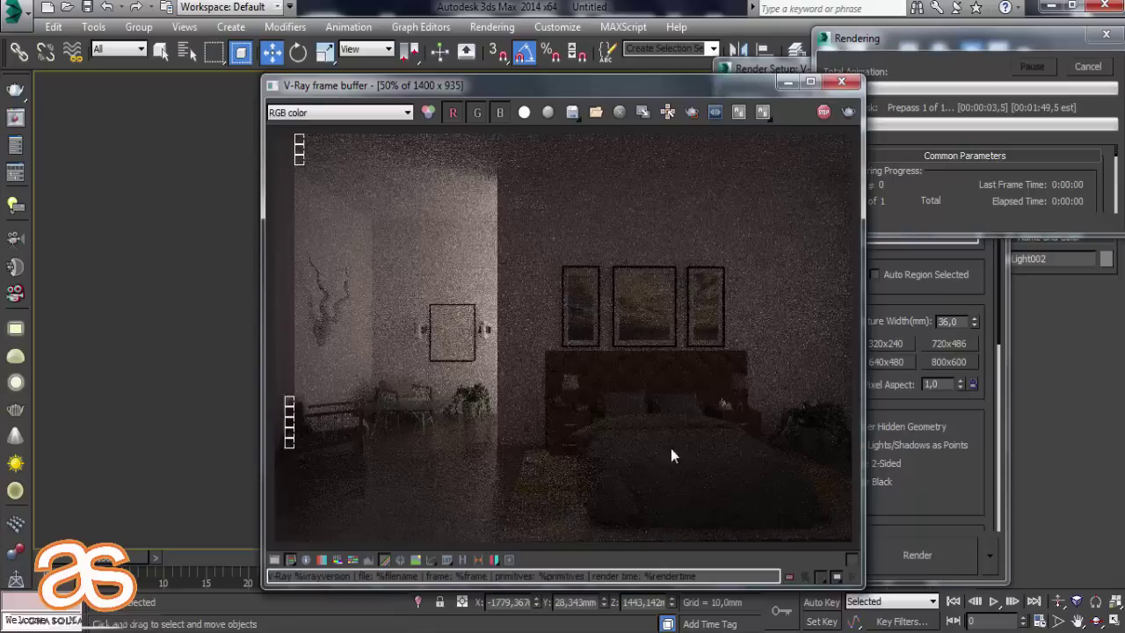
pyautogui.moveTo(664, 84); pyautogui.dragTo(543, 57)
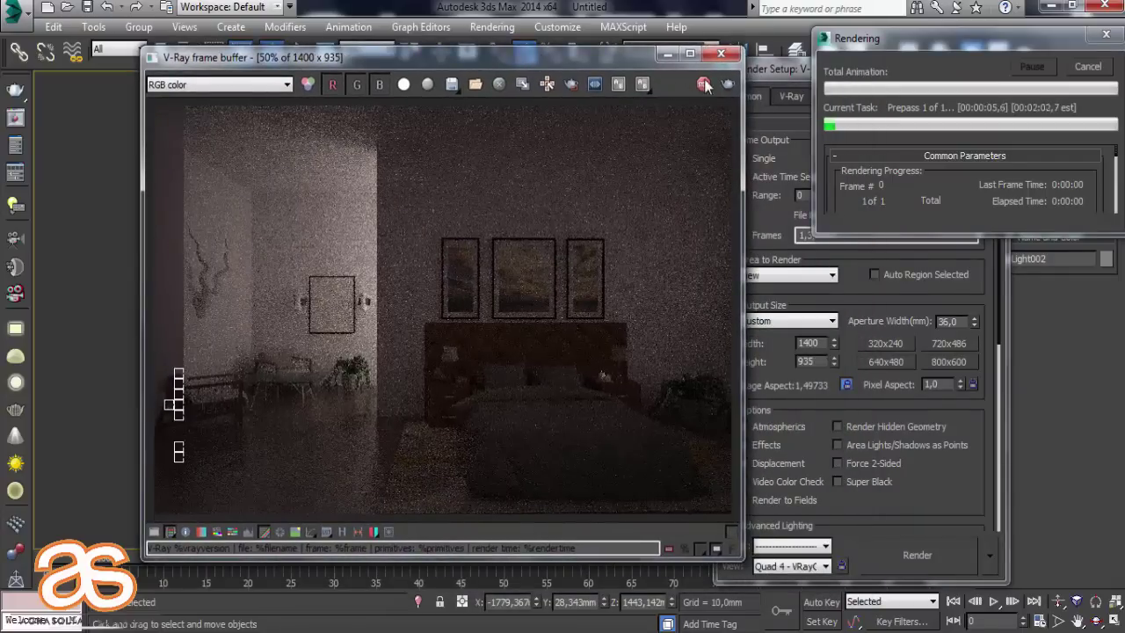
pyautogui.click(723, 54)
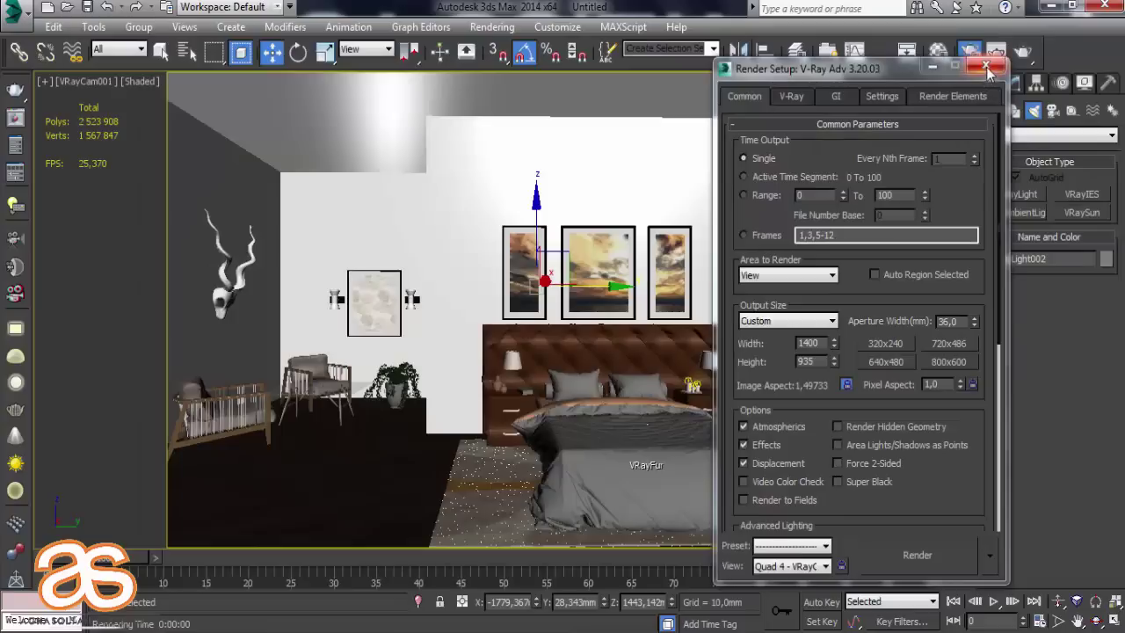
# Select VRayCam001, turn off its vignetting, and set its white balance to Neutral.
pyautogui.click(986, 65)
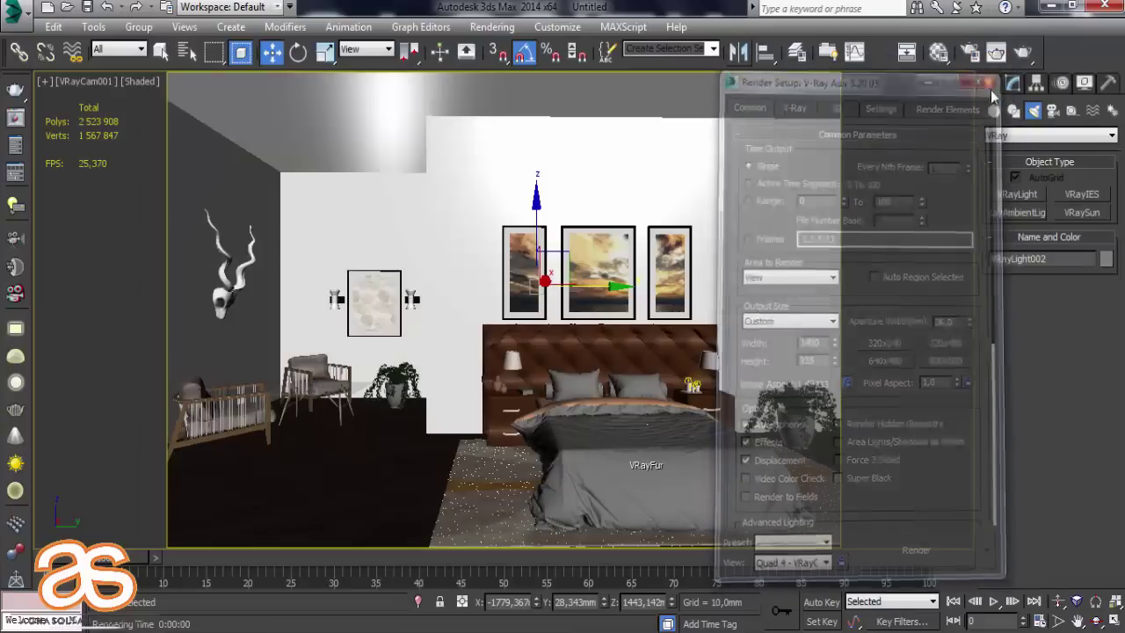
pyautogui.click(78, 88)
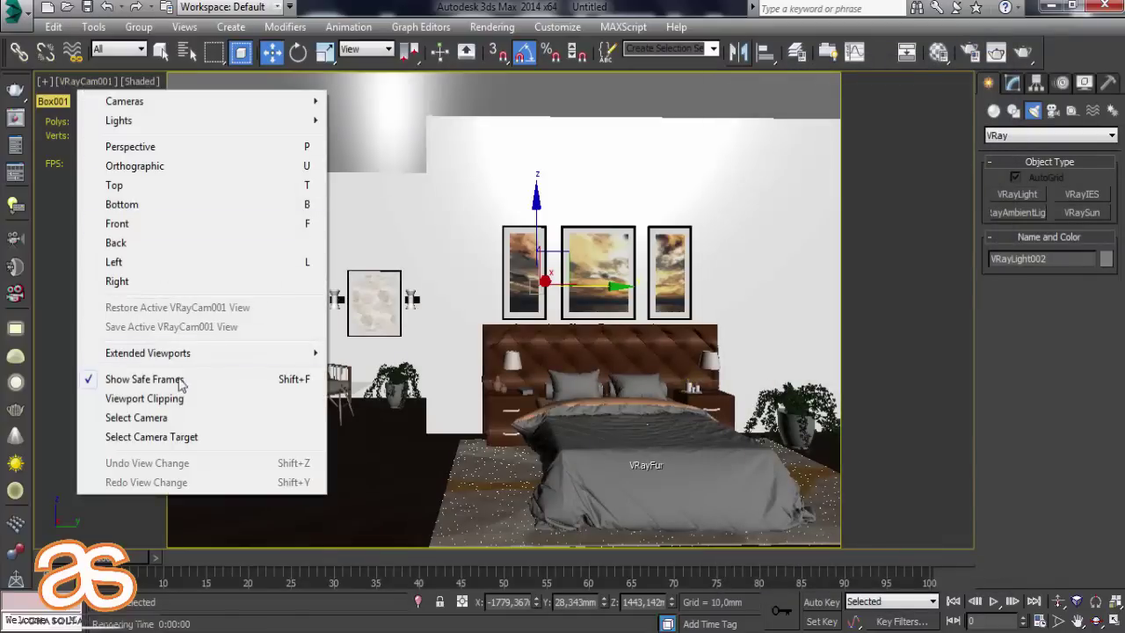
pyautogui.click(211, 418)
pyautogui.click(1013, 81)
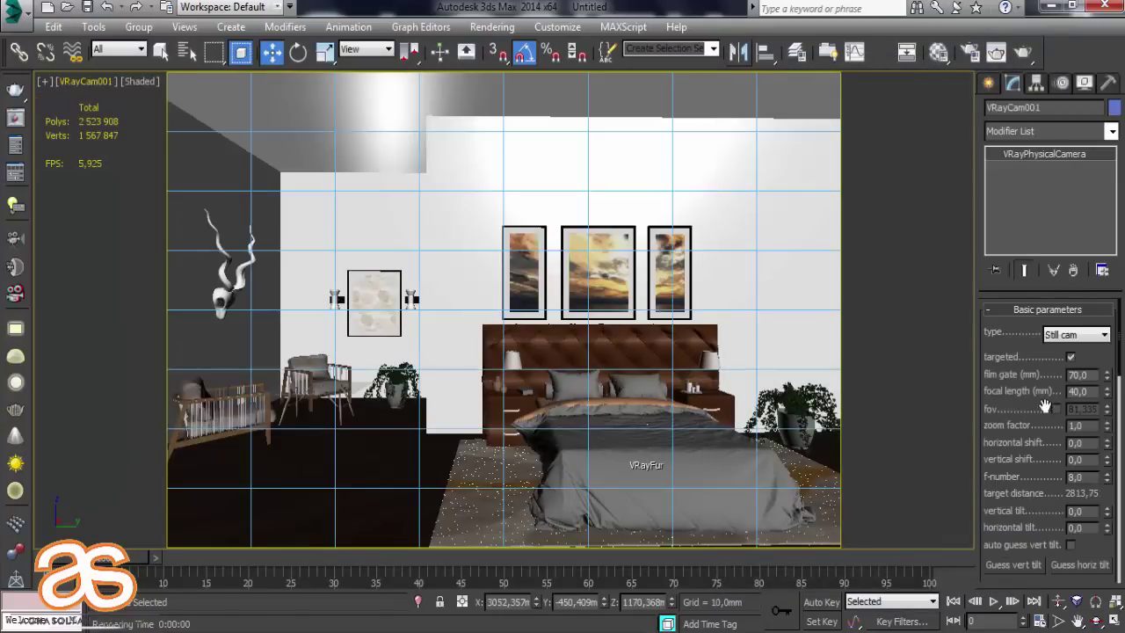
pyautogui.moveTo(1041, 401); pyautogui.dragTo(1039, 269)
pyautogui.scroll(-2, 1081, 405)
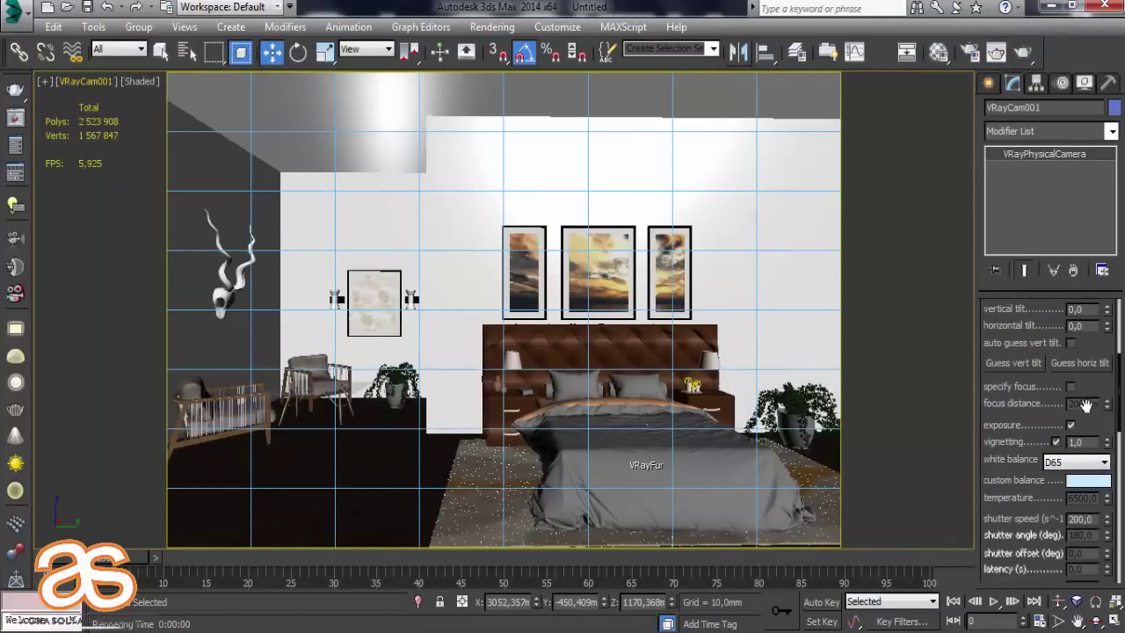
pyautogui.click(1056, 441)
pyautogui.click(1068, 461)
pyautogui.click(1065, 491)
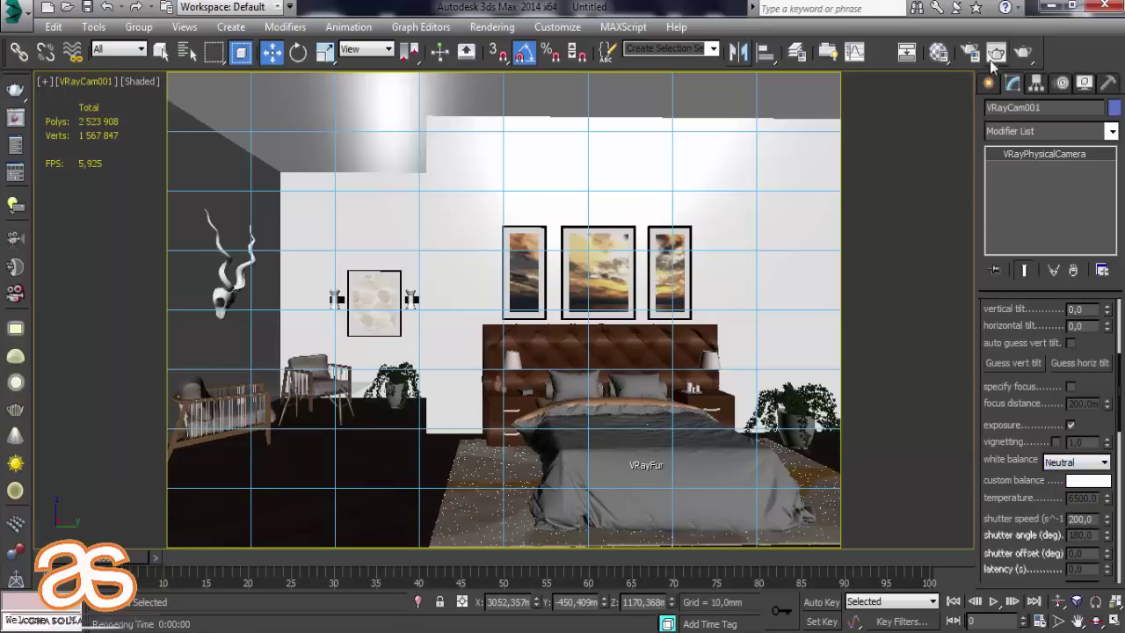
# Start a test render with the new camera settings, then close and cancel it.
pyautogui.click(1020, 50)
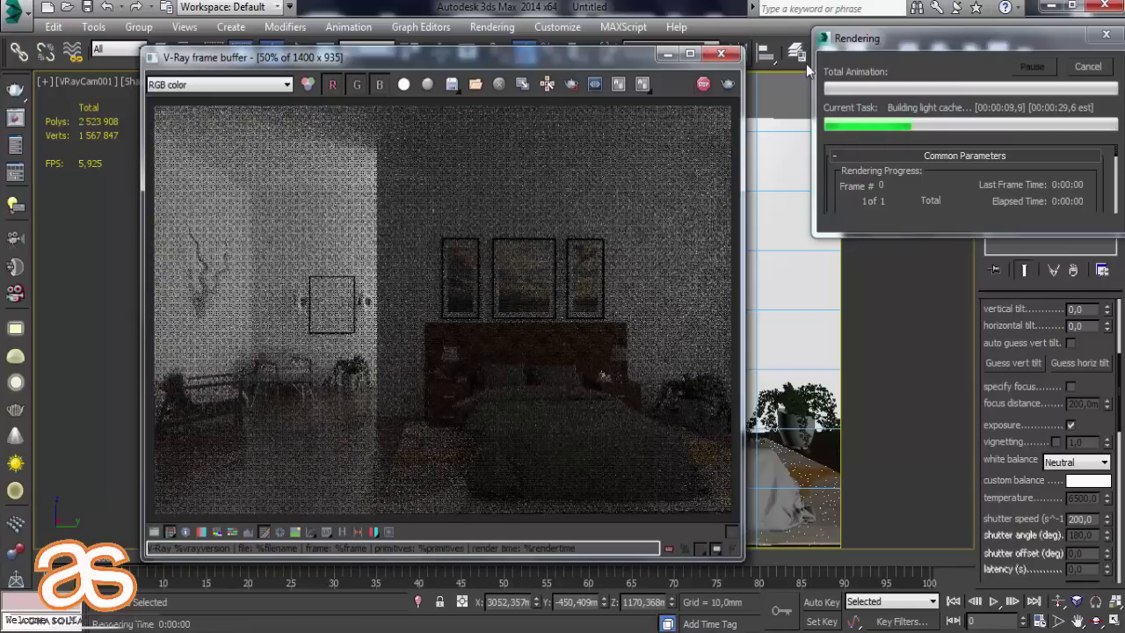
pyautogui.click(734, 52)
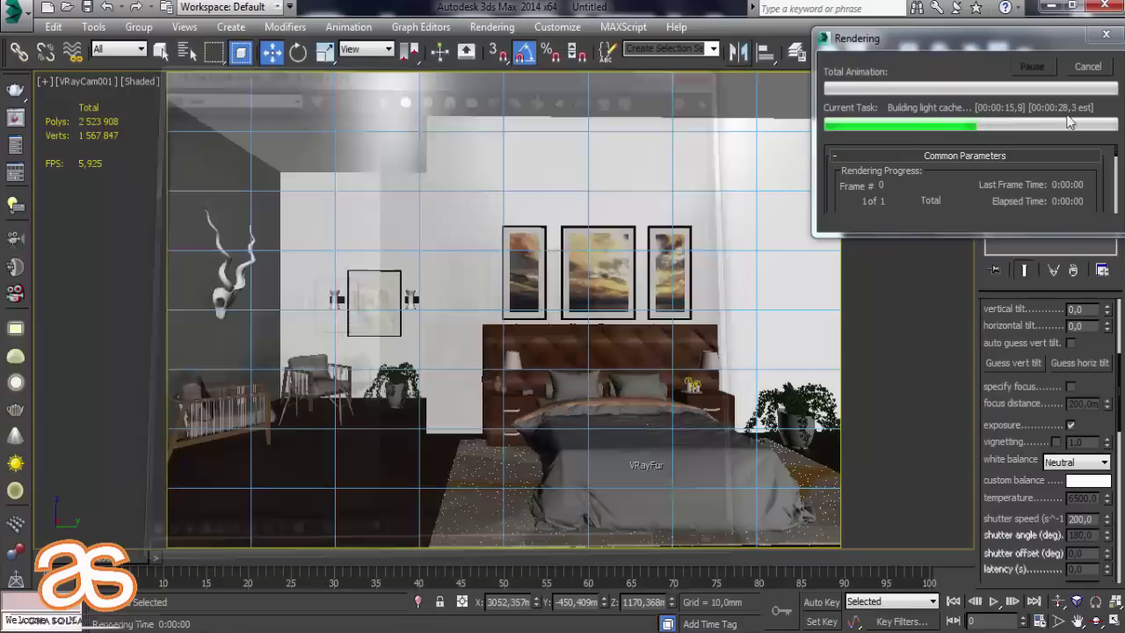
pyautogui.click(1095, 70)
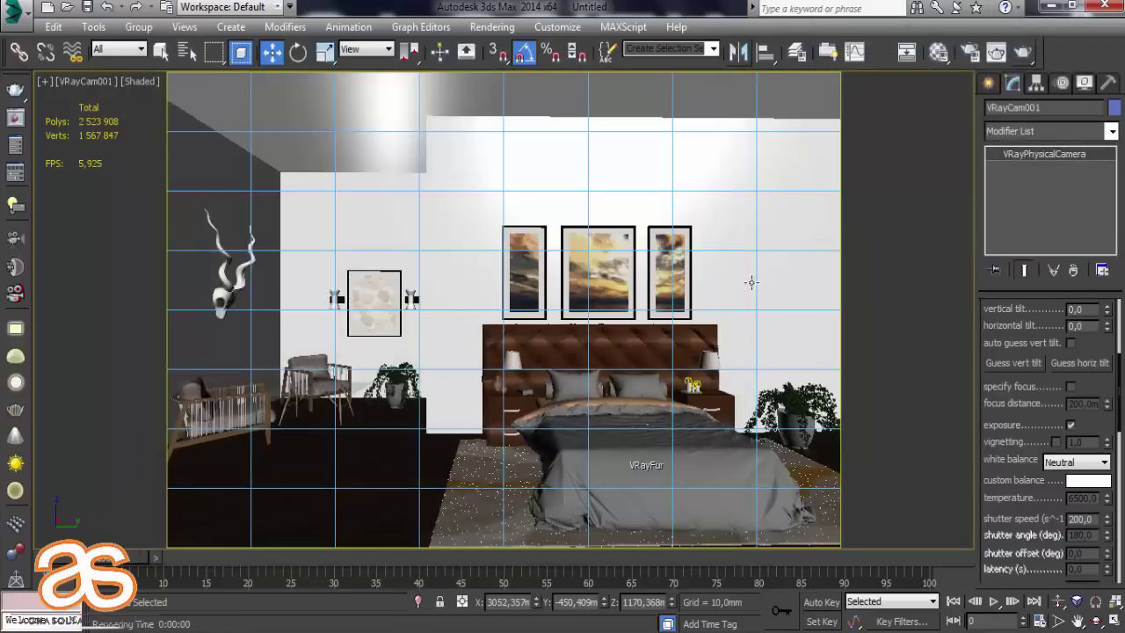
# Shift-clone the window plane light VRayLight001 into a new copy, VRayLight003.
pyautogui.moveTo(741, 290)
pyautogui.keyDown('alt'); pyautogui.mouseDown(button='middle')
pyautogui.moveTo(374, 293)
pyautogui.moveTo(426, 256)
pyautogui.mouseUp(button='middle'); pyautogui.keyUp('alt')
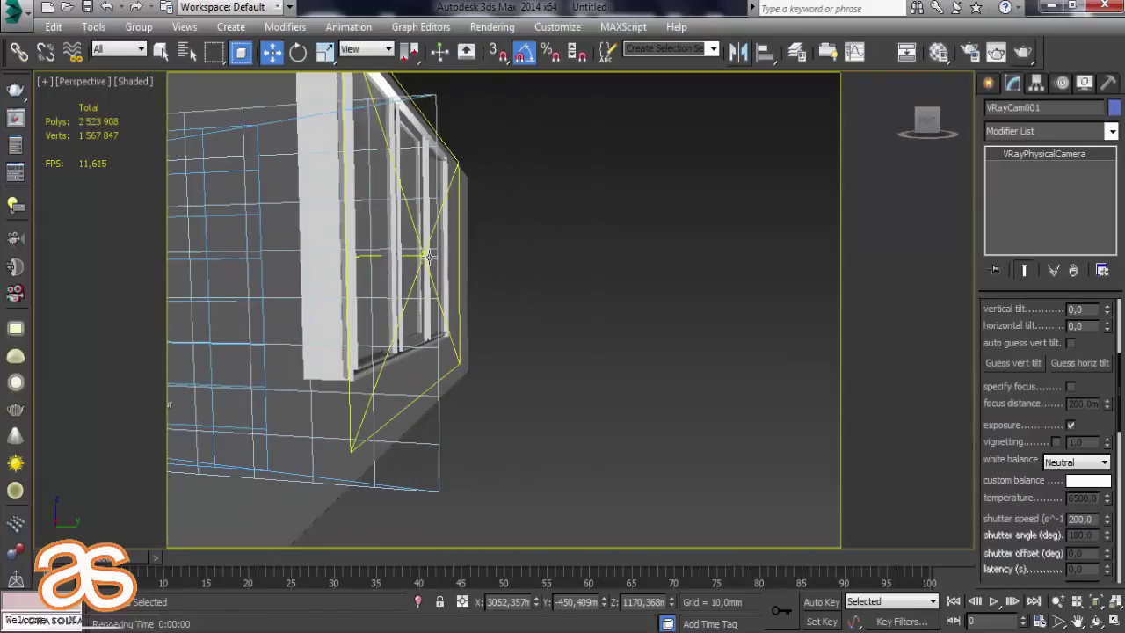
pyautogui.click(424, 256)
pyautogui.click(423, 255)
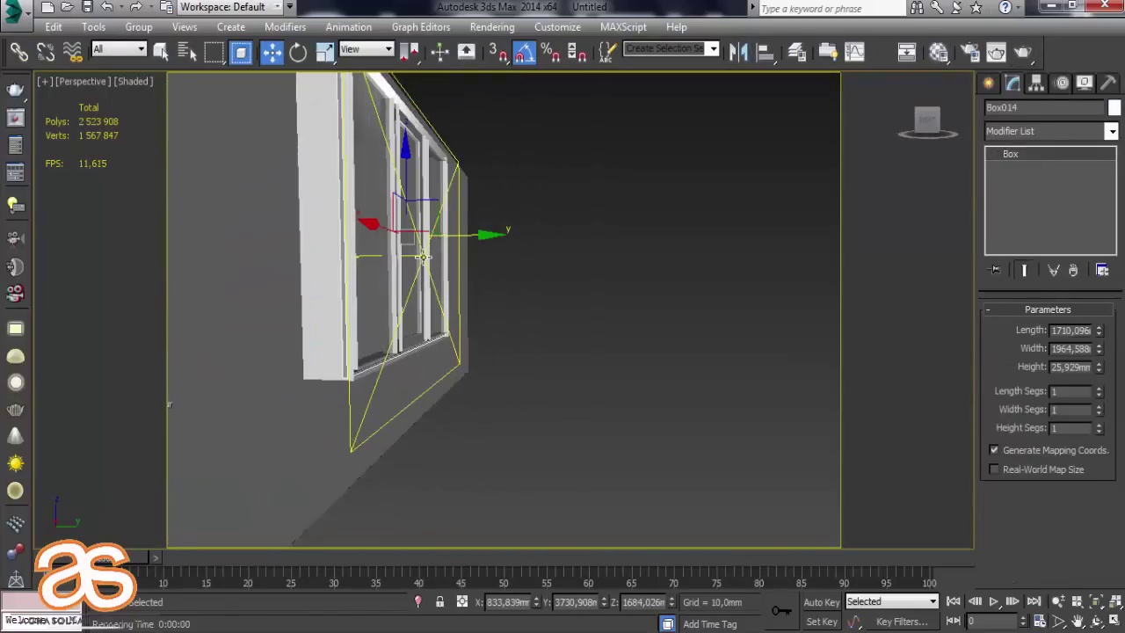
pyautogui.click(422, 256)
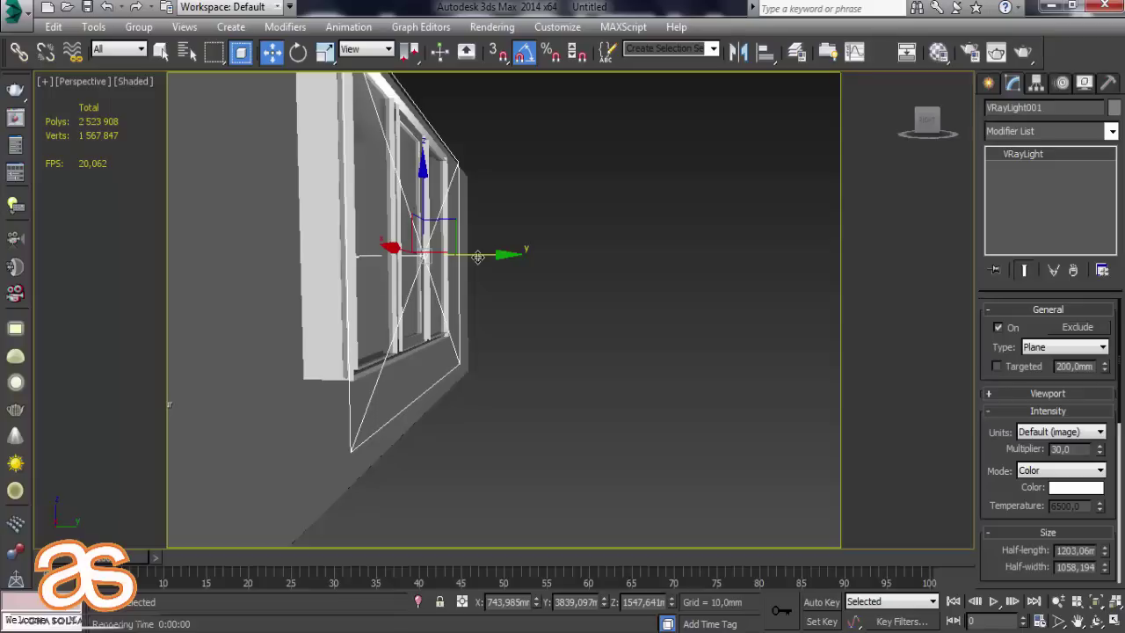
pyautogui.keyDown('shift'); pyautogui.moveTo(477, 256); pyautogui.dragTo(432, 267); pyautogui.keyUp('shift')
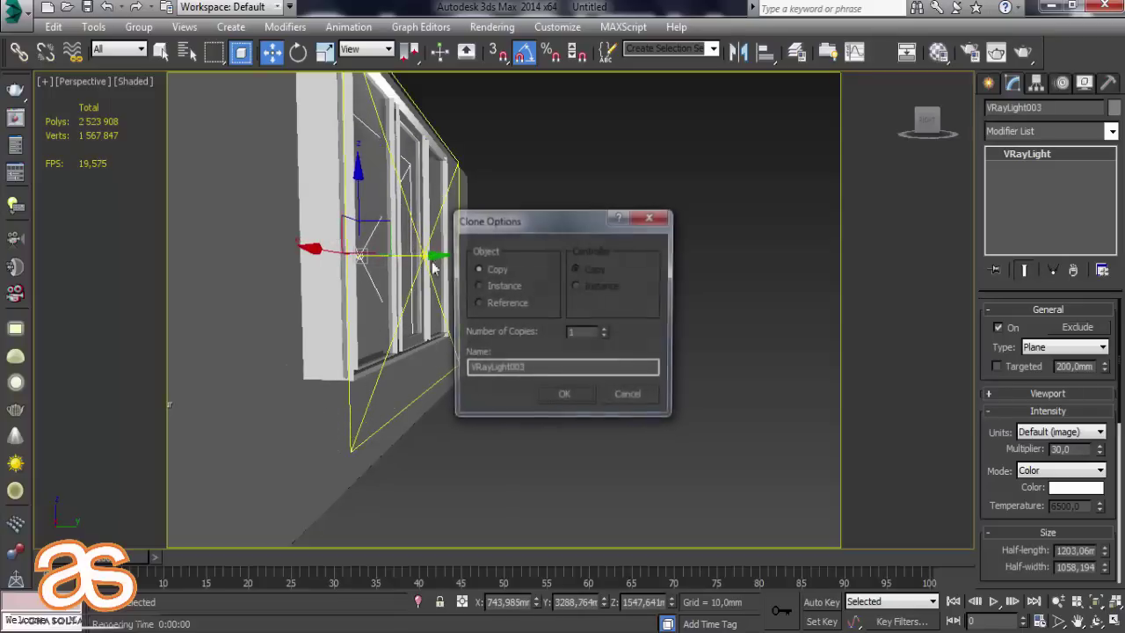
pyautogui.click(566, 400)
# Tilt the copied light 10° about the X axis at the window.
pyautogui.moveTo(566, 400)
pyautogui.keyDown('alt'); pyautogui.mouseDown(button='middle')
pyautogui.moveTo(494, 334)
pyautogui.moveTo(600, 332)
pyautogui.moveTo(560, 339)
pyautogui.mouseUp(button='middle'); pyautogui.keyUp('alt')
pyautogui.scroll(3, 515, 284)
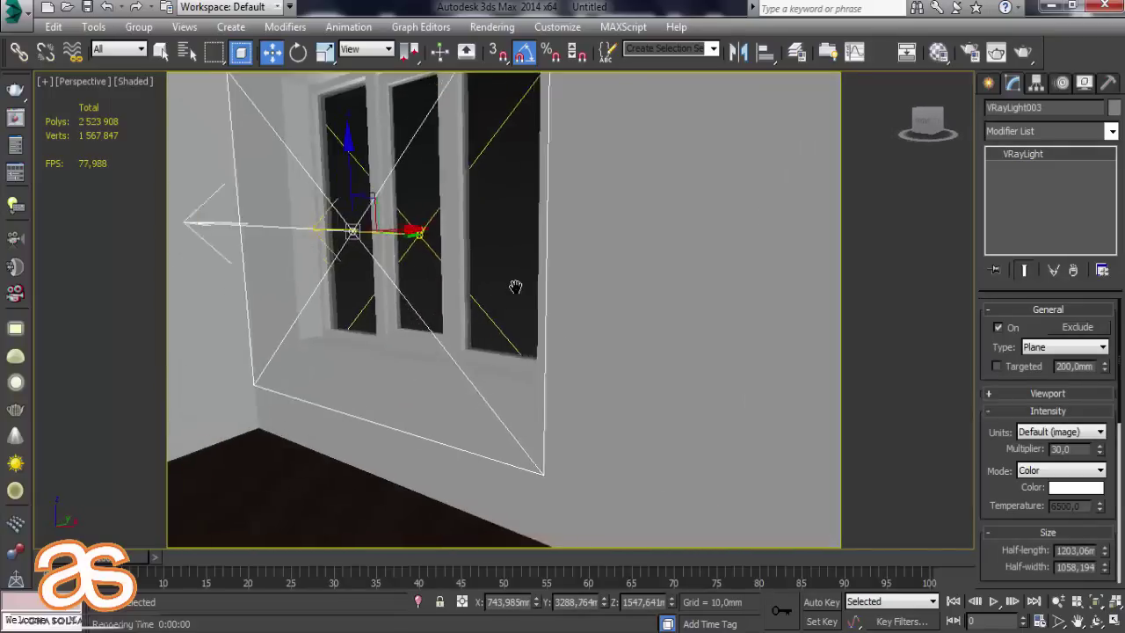
pyautogui.keyDown('alt'); pyautogui.moveTo(515, 284); pyautogui.dragTo(550, 319, button='middle'); pyautogui.keyUp('alt')
pyautogui.click(298, 51)
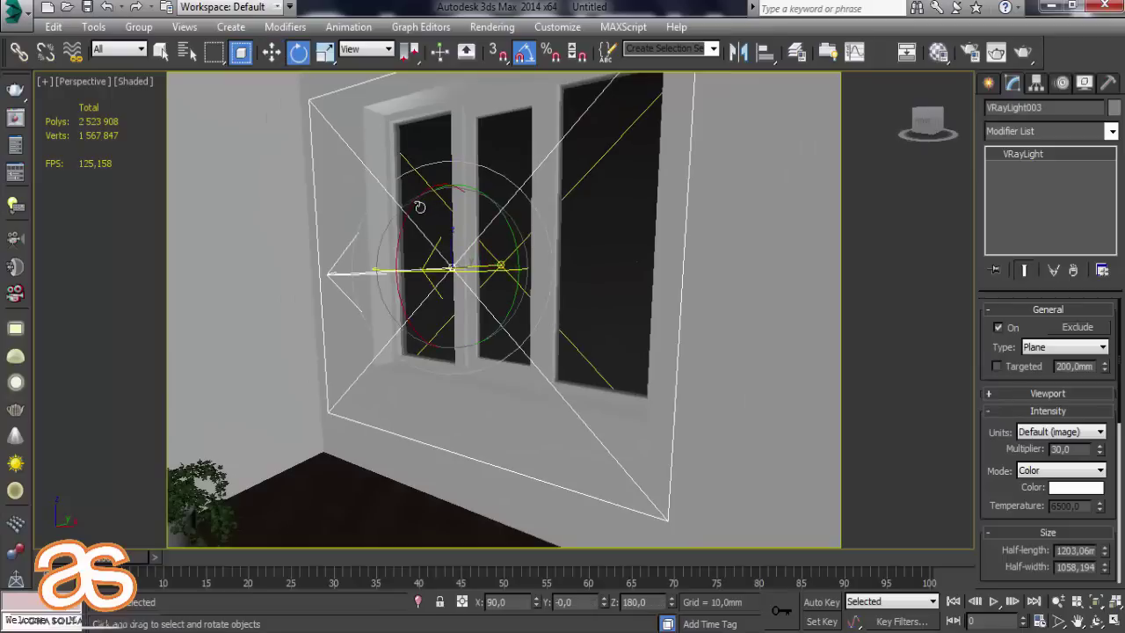
pyautogui.moveTo(407, 205); pyautogui.dragTo(402, 209)
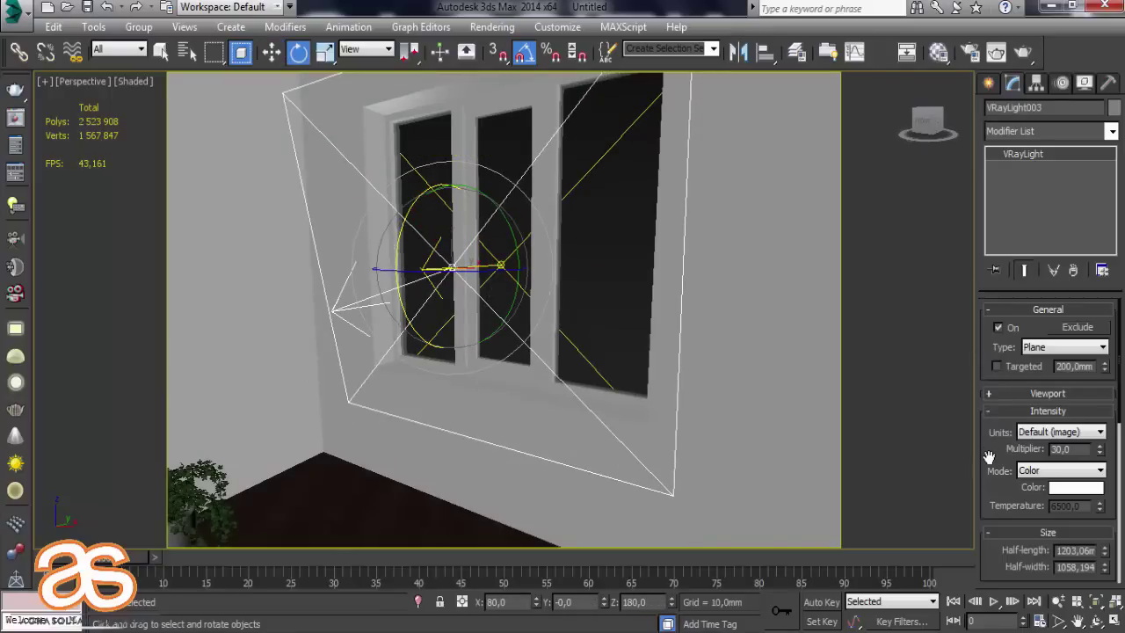
# Make the copied light Invisible, then render from the bedroom camera view.
pyautogui.moveTo(987, 452); pyautogui.dragTo(1017, 350)
pyautogui.scroll(-3, 1017, 350)
pyautogui.scroll(-3, 1042, 407)
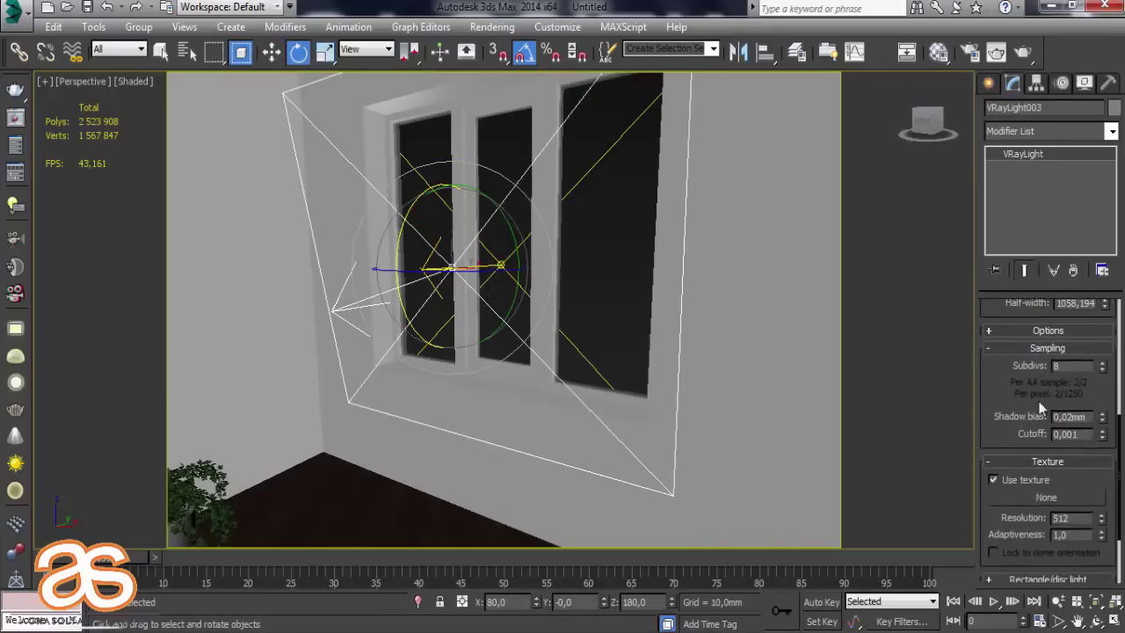
pyautogui.click(1037, 330)
pyautogui.click(1032, 385)
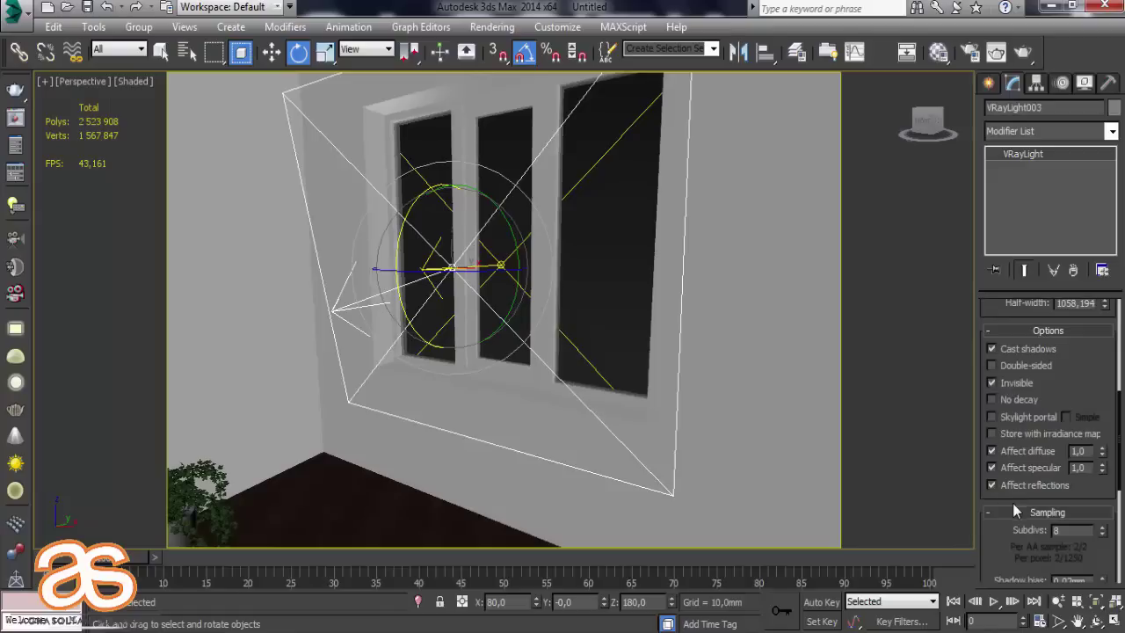
pyautogui.press('c')
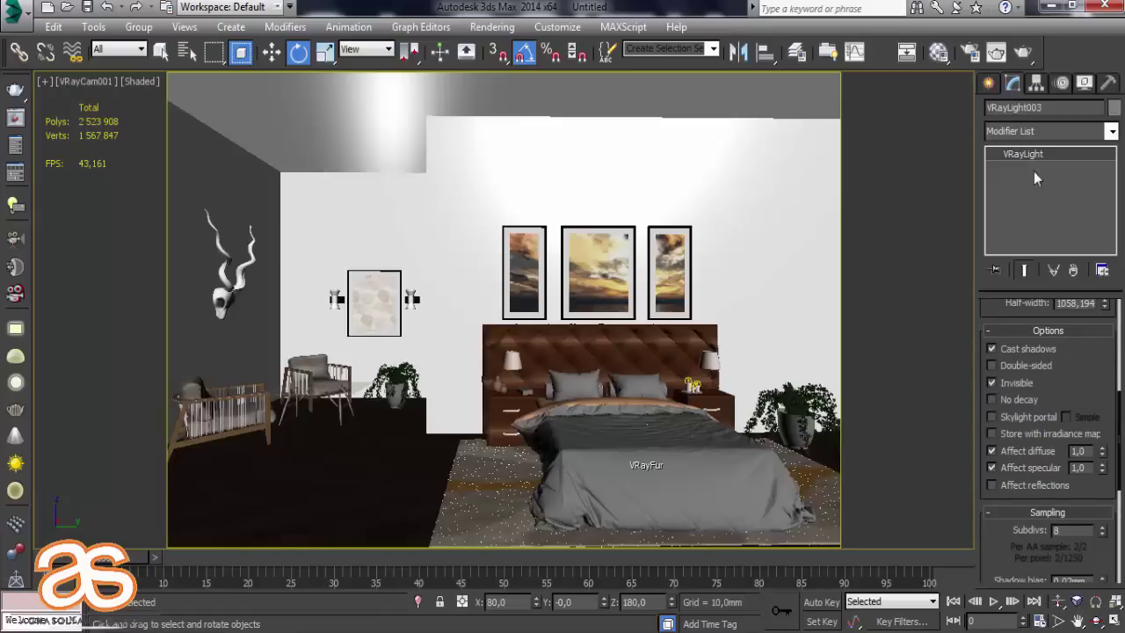
pyautogui.click(1023, 54)
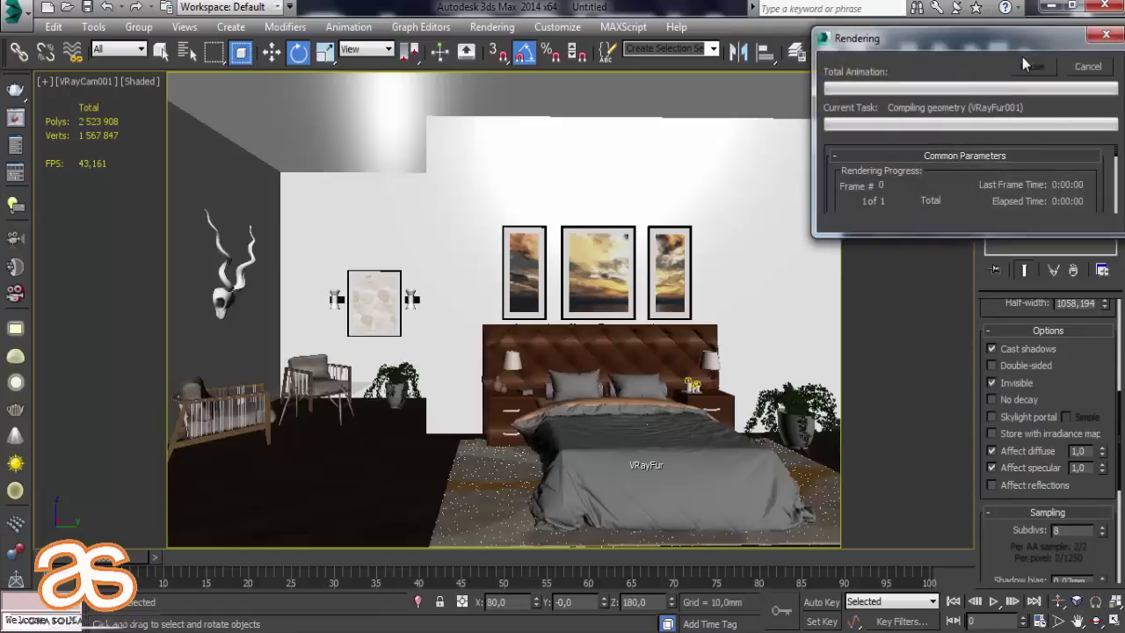
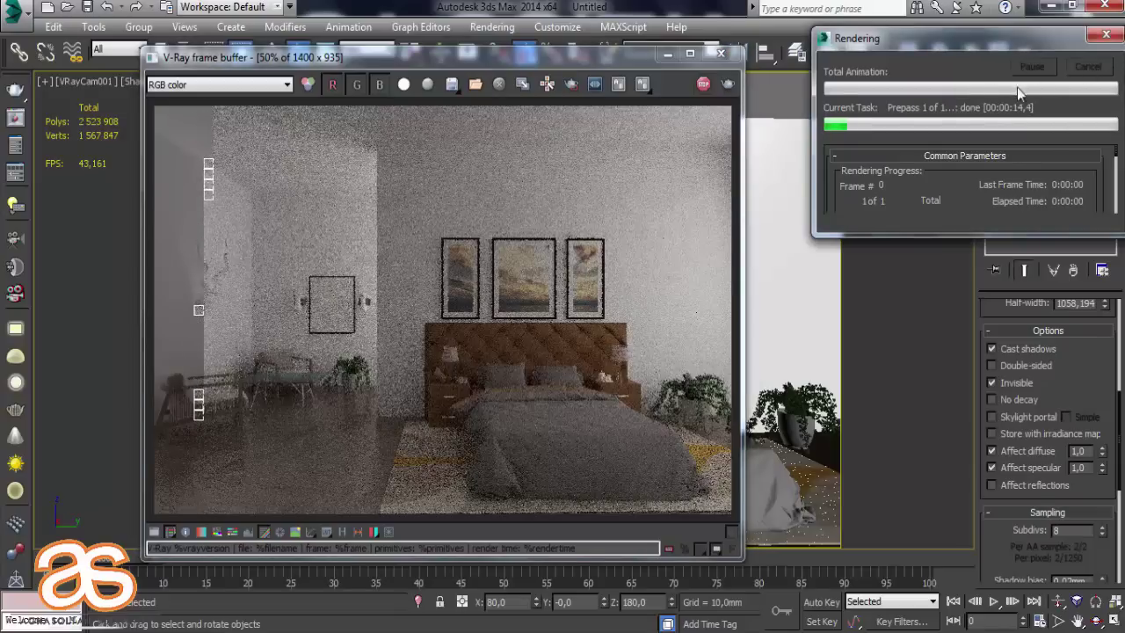
# Cancel the noisy test render, close the V-Ray frame buffer and switch to Perspective.
pyautogui.press('Escape')
pyautogui.click(721, 53)
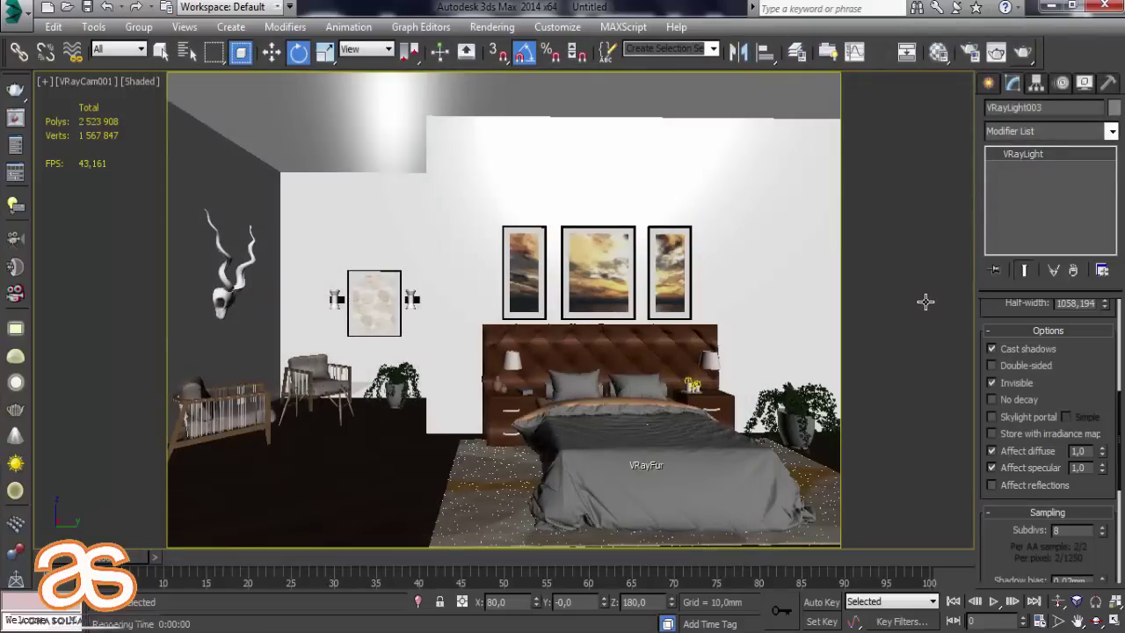
pyautogui.press('p')
# Select the VRayLight001 window light and bring up the Create > Lights types.
pyautogui.moveTo(831, 312)
pyautogui.keyDown('alt'); pyautogui.mouseDown(button='middle')
pyautogui.moveTo(145, 351)
pyautogui.moveTo(184, 355)
pyautogui.mouseUp(button='middle'); pyautogui.keyUp('alt')
pyautogui.click(433, 286)
pyautogui.click(435, 284)
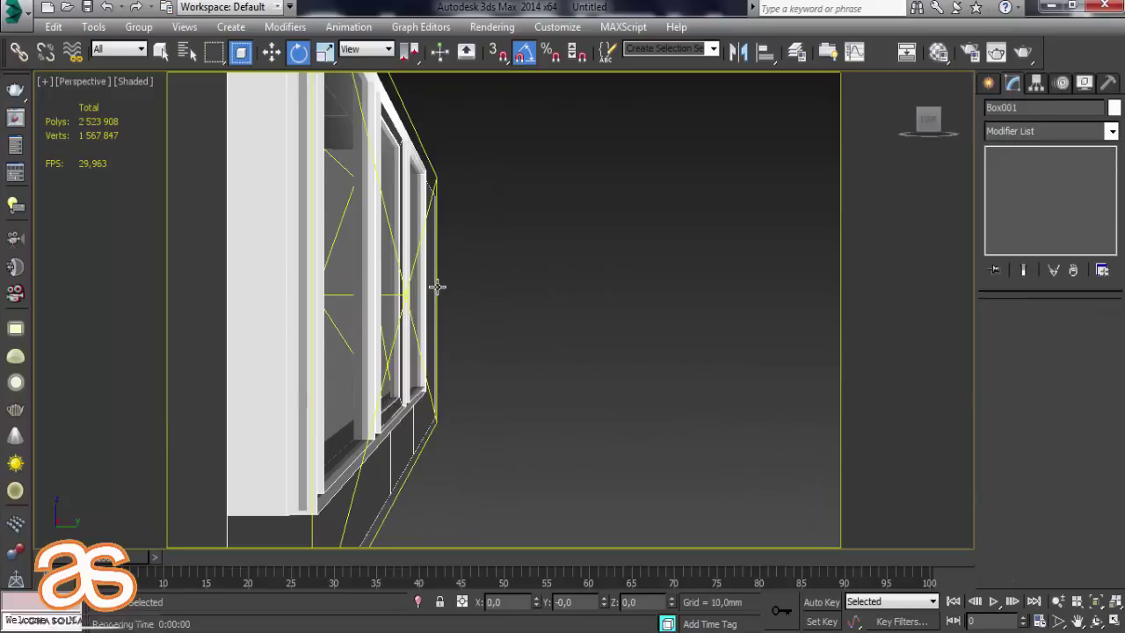
pyautogui.click(437, 287)
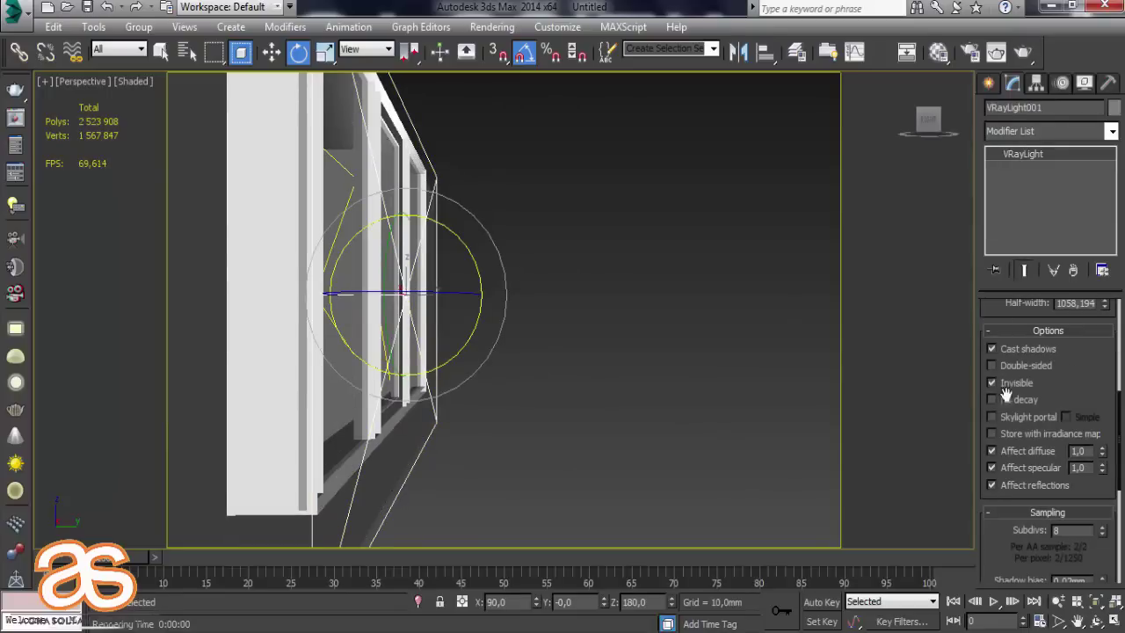
pyautogui.scroll(1, 1067, 417)
pyautogui.scroll(4, 1038, 439)
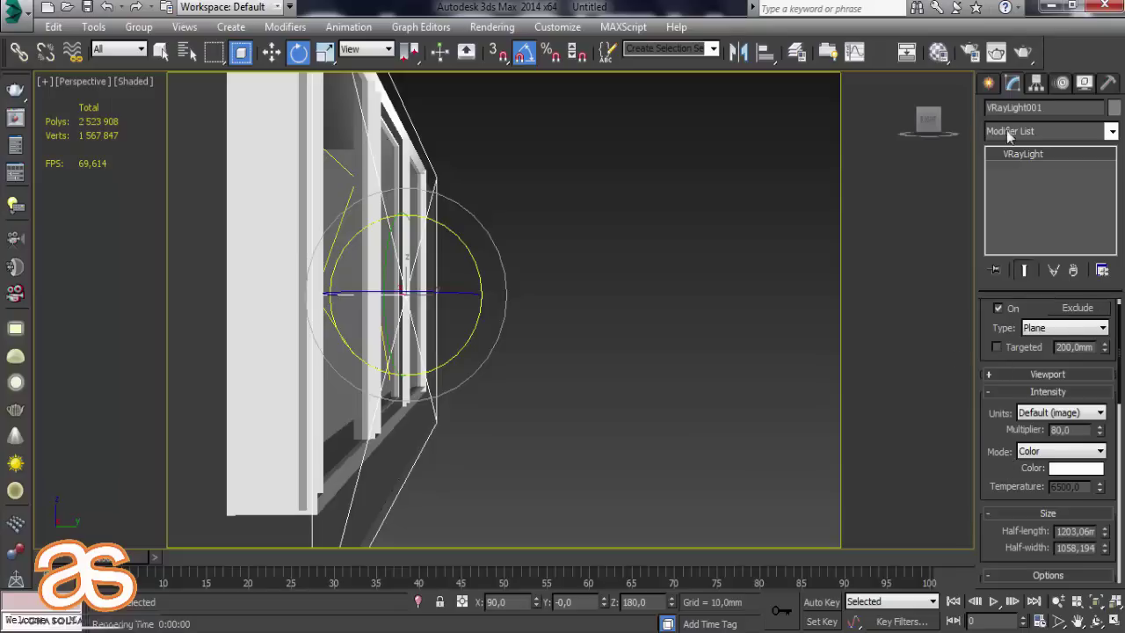
pyautogui.click(988, 83)
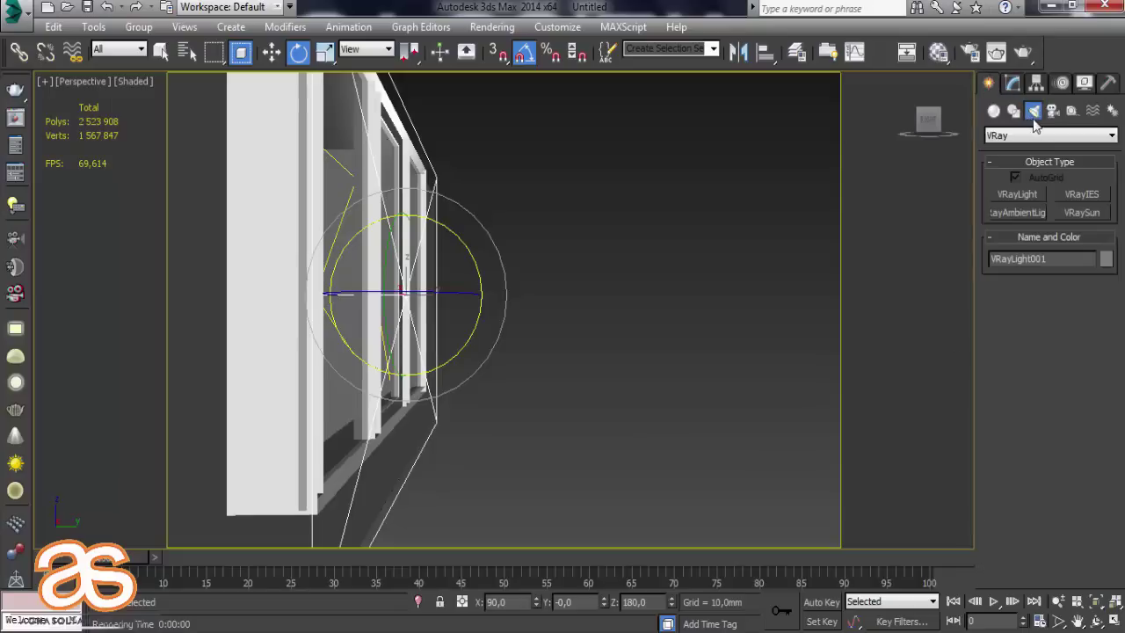
# Switch the light category from VRay to Standard and choose Target Direct.
pyautogui.click(1081, 213)
pyautogui.moveTo(550, 301)
pyautogui.keyDown('alt'); pyautogui.mouseDown(button='middle')
pyautogui.moveTo(491, 315)
pyautogui.moveTo(522, 307)
pyautogui.mouseUp(button='middle'); pyautogui.keyUp('alt')
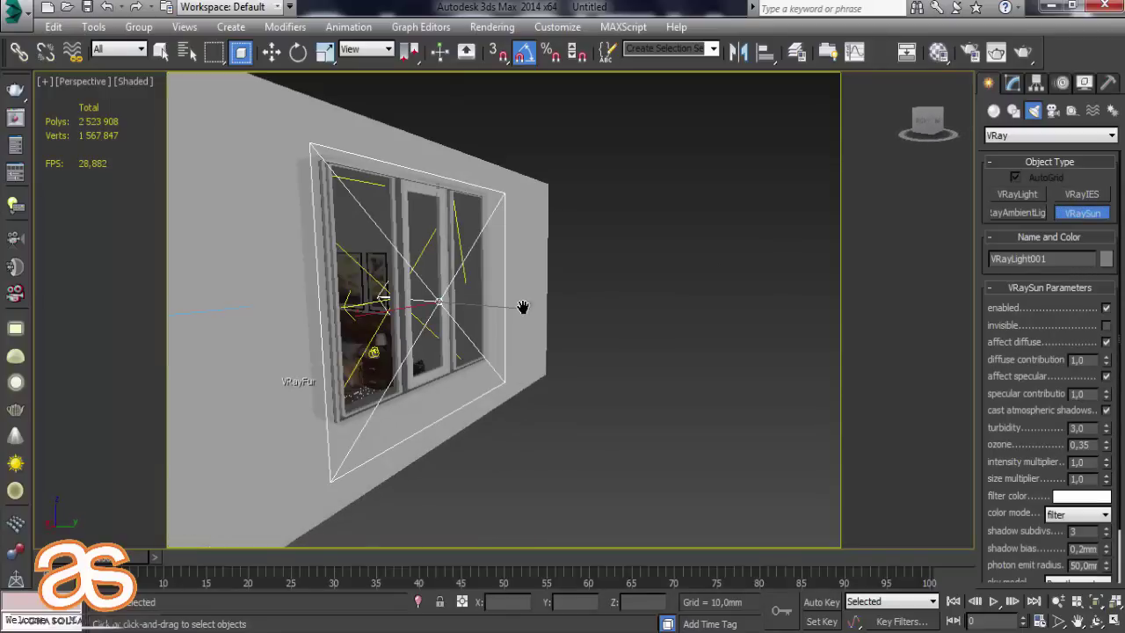
pyautogui.scroll(3, 523, 307)
pyautogui.click(1044, 142)
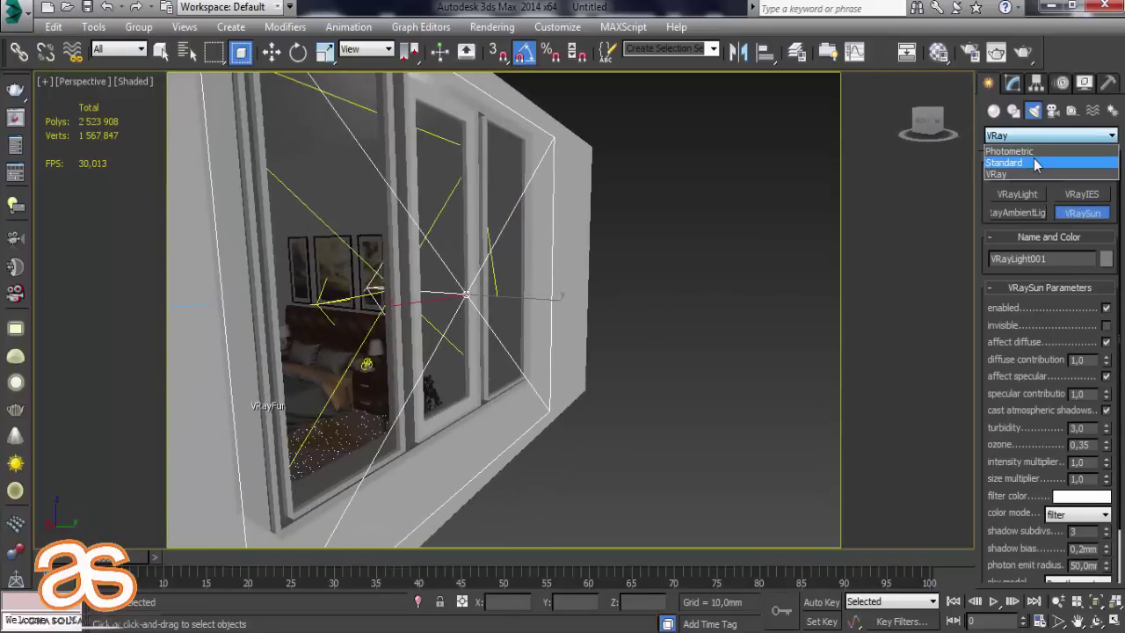
pyautogui.click(1044, 159)
pyautogui.click(1034, 213)
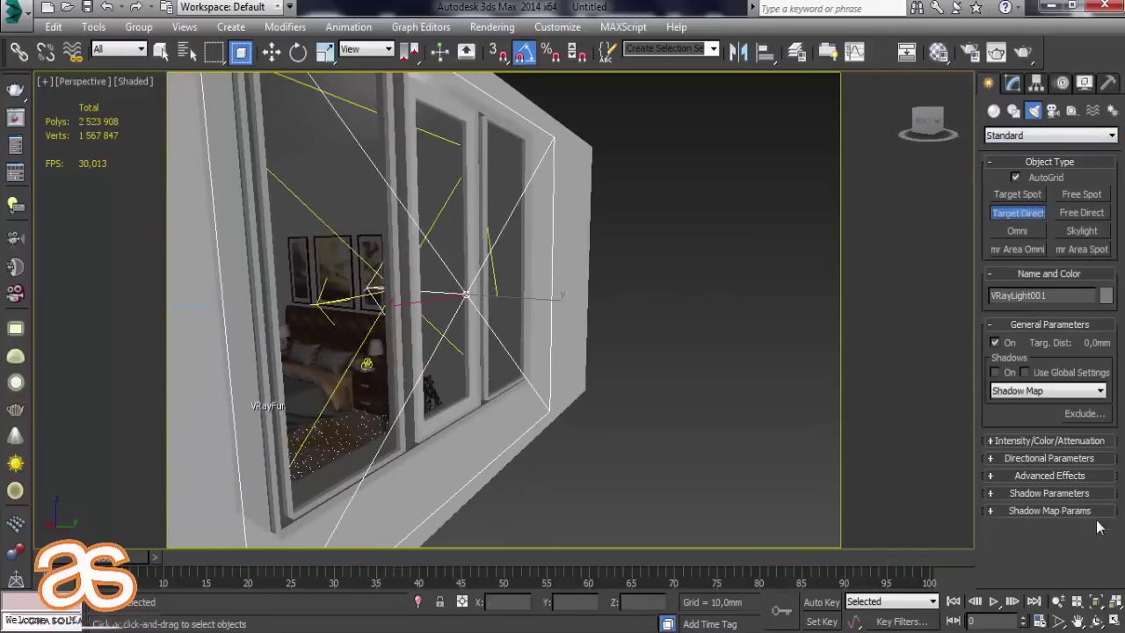
# With AutoGrid off, drag the Target Direct light in the Left viewport from outside toward the window.
pyautogui.hotkey('alt', 'w')
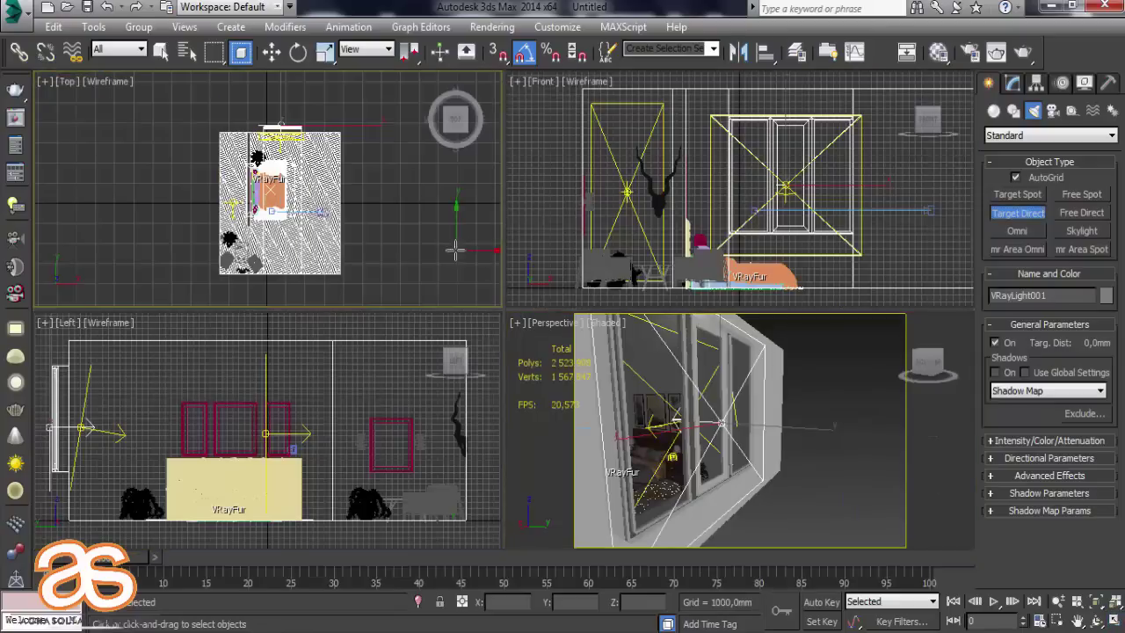
pyautogui.middleClick(489, 255)
pyautogui.scroll(-4, 346, 419)
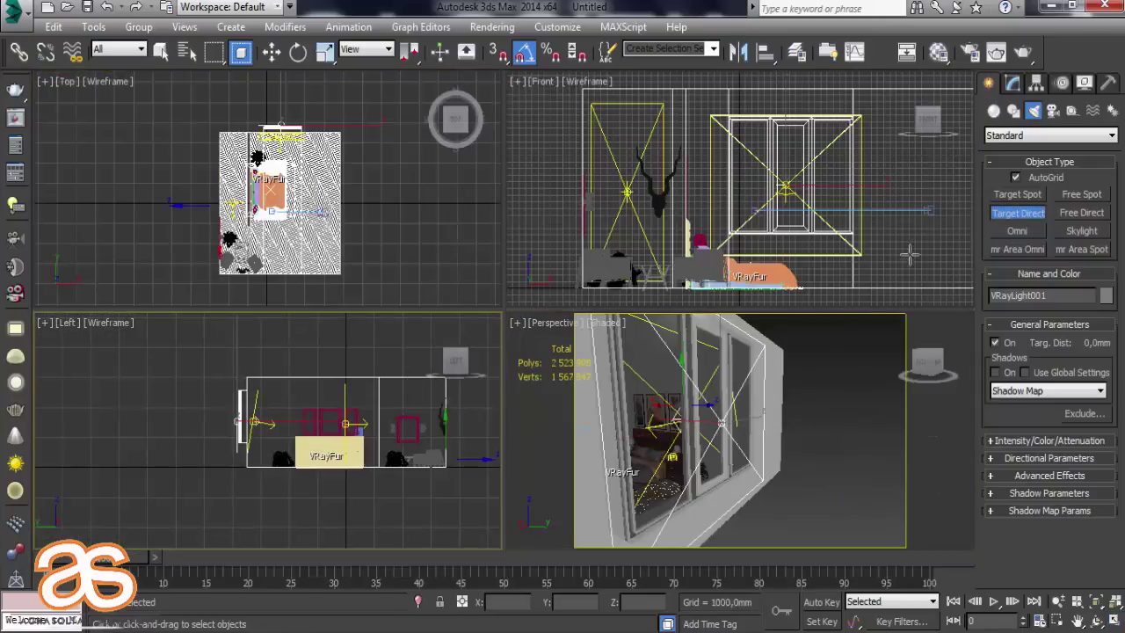
pyautogui.click(1016, 176)
pyautogui.scroll(-2, 401, 436)
pyautogui.scroll(-2, 401, 435)
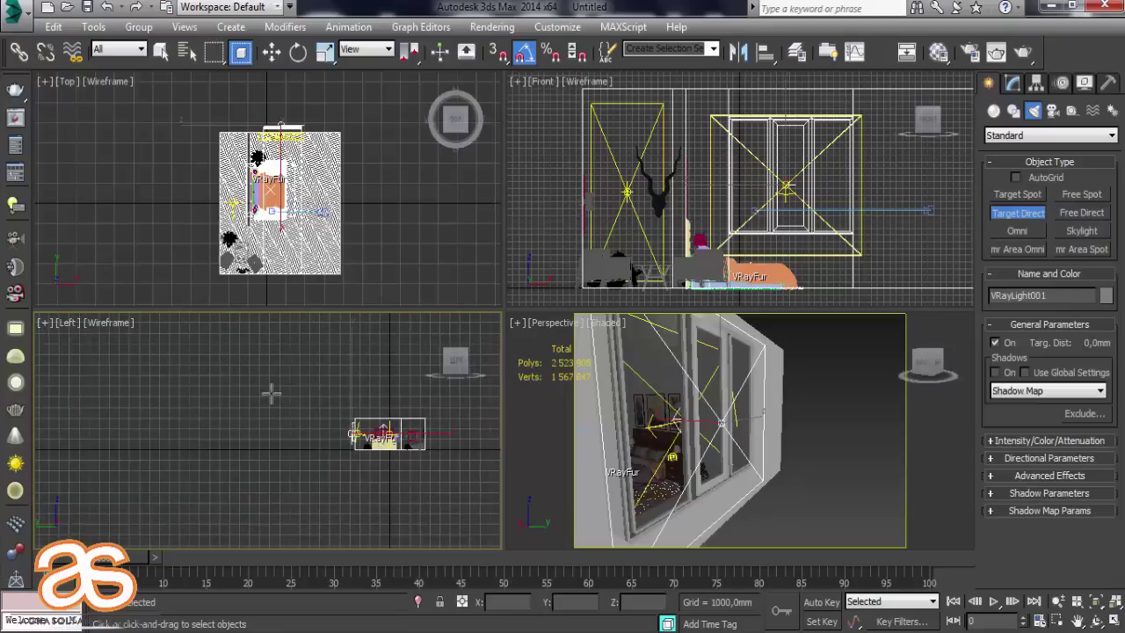
pyautogui.moveTo(207, 359)
pyautogui.mouseDown()
pyautogui.moveTo(397, 453)
pyautogui.moveTo(387, 439)
pyautogui.mouseUp()
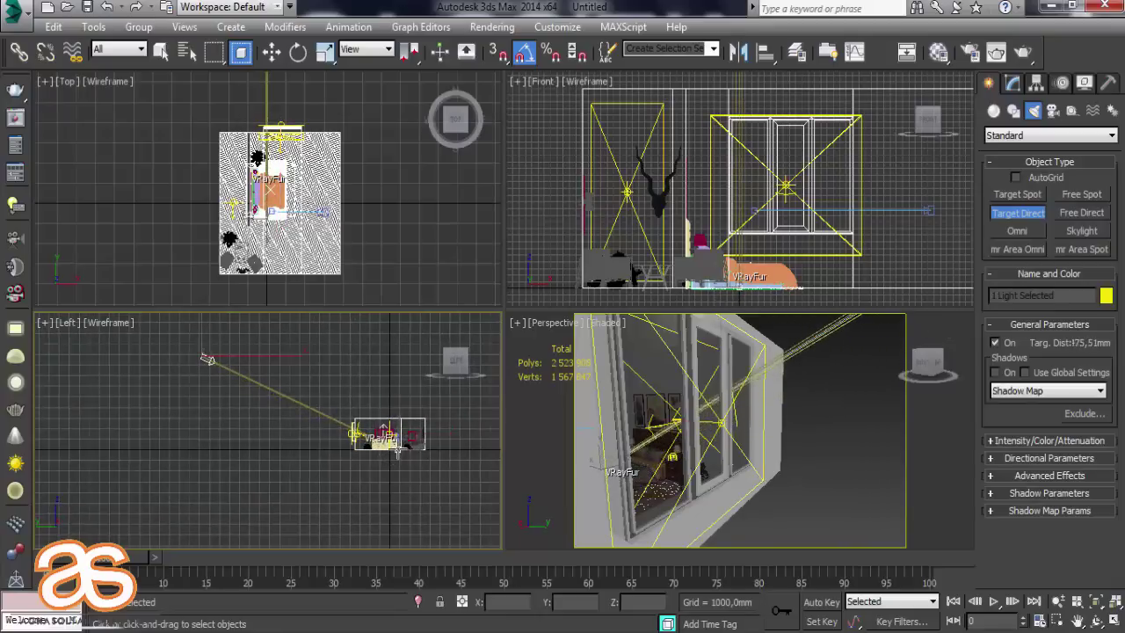
pyautogui.middleClick(805, 479)
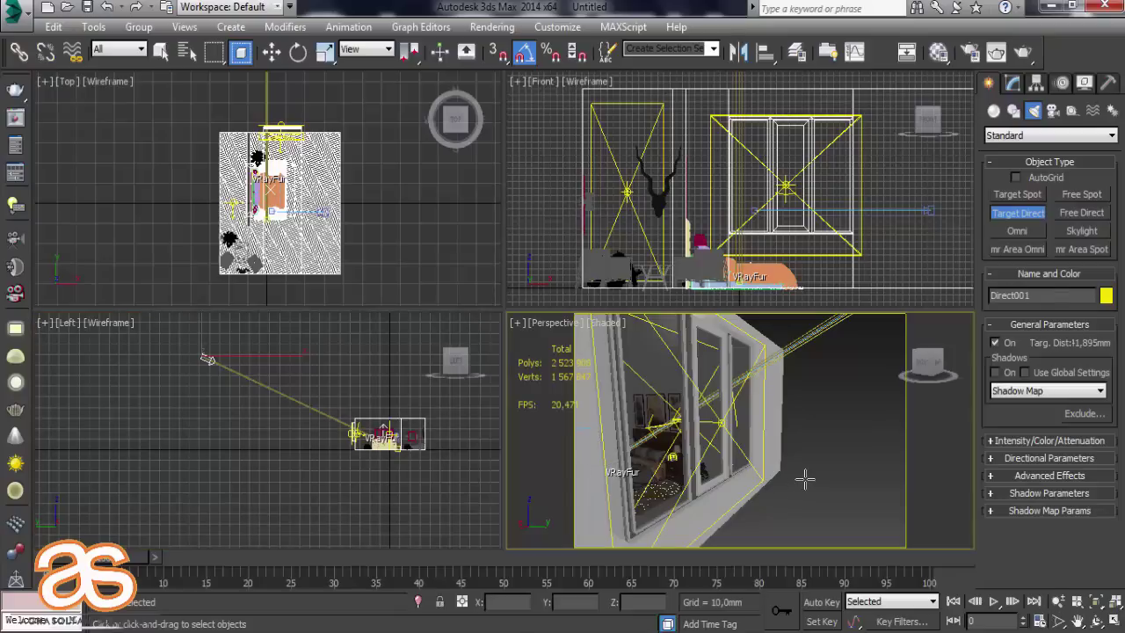
# Move Direct001.Target sideways along Y and down to the bedroom floor.
pyautogui.click(1114, 622)
pyautogui.scroll(5, 373, 345)
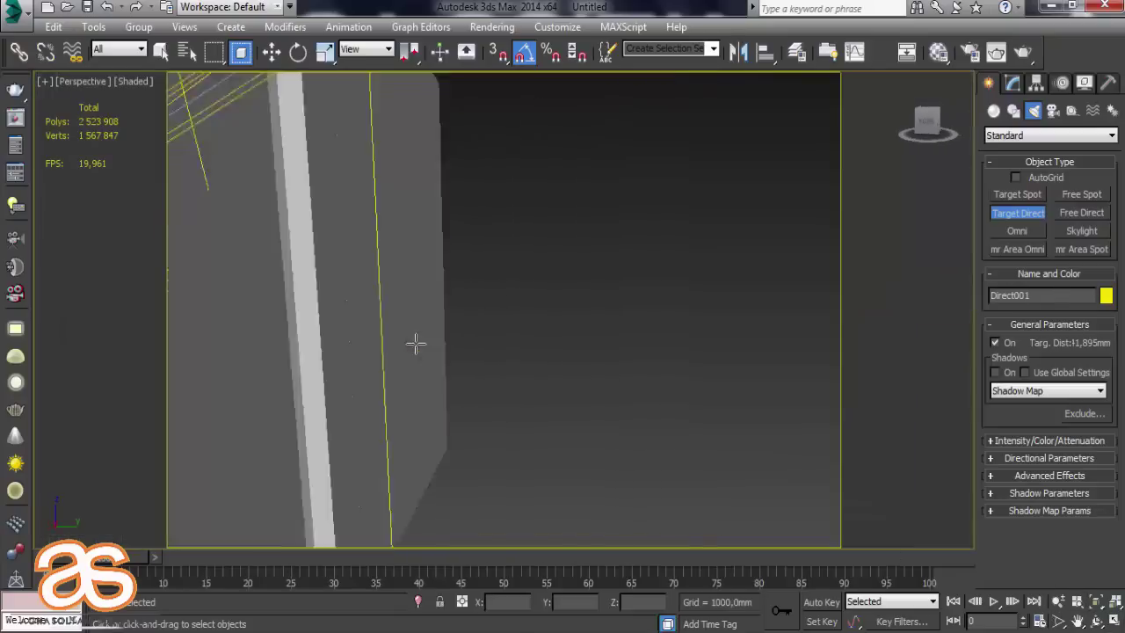
pyautogui.moveTo(417, 339); pyautogui.dragTo(432, 342, button='middle')
pyautogui.scroll(-5, 432, 343)
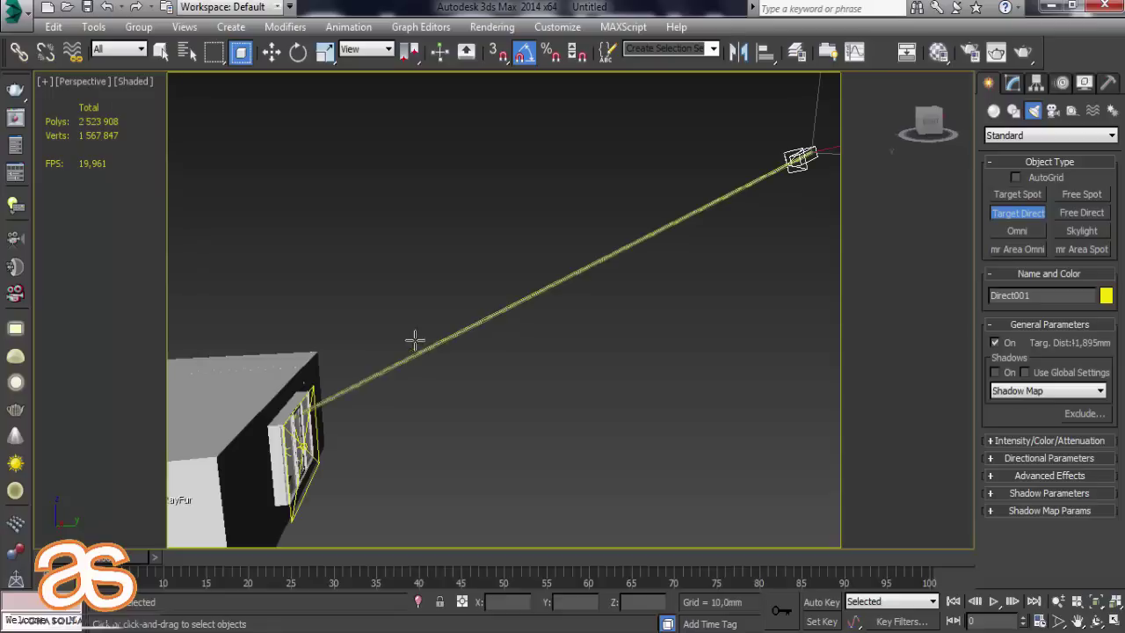
pyautogui.scroll(2, 502, 311)
pyautogui.click(272, 52)
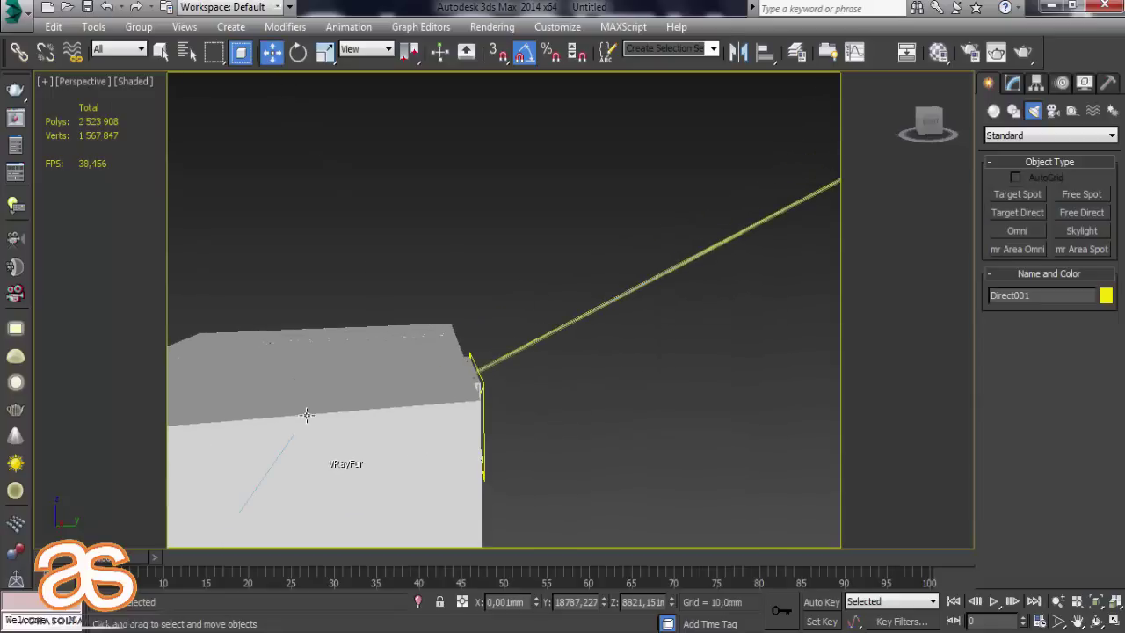
pyautogui.scroll(-5, 306, 415)
pyautogui.scroll(2, 522, 456)
pyautogui.scroll(1, 522, 456)
pyautogui.scroll(3, 522, 455)
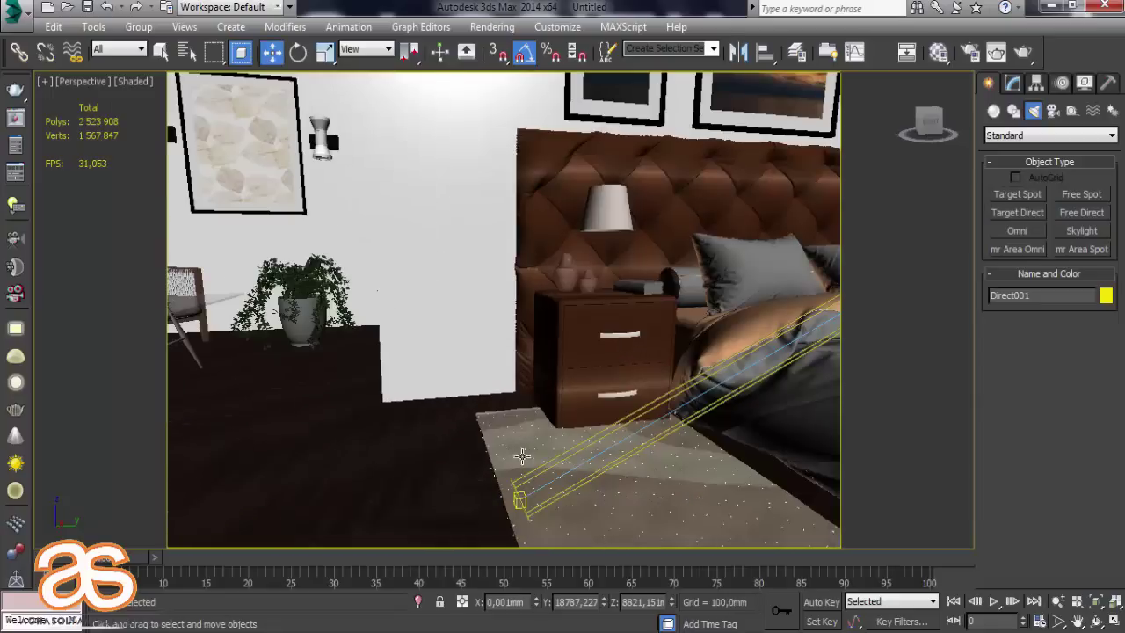
pyautogui.click(521, 502)
pyautogui.scroll(5, 555, 339)
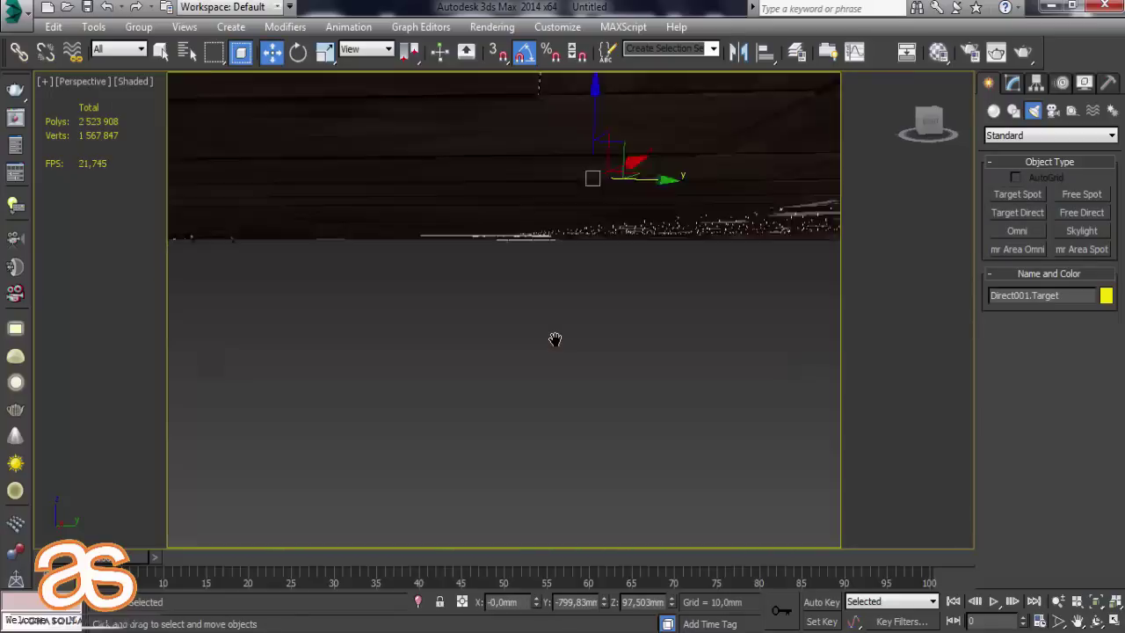
pyautogui.scroll(-2, 550, 377)
pyautogui.scroll(-1, 548, 404)
pyautogui.scroll(-1, 623, 313)
pyautogui.moveTo(623, 312); pyautogui.dragTo(516, 316)
pyautogui.moveTo(506, 270); pyautogui.dragTo(498, 314)
# Lower Direct001 on Z and shift it slightly along X.
pyautogui.moveTo(499, 315)
pyautogui.keyDown('alt'); pyautogui.mouseDown(button='middle')
pyautogui.moveTo(465, 272)
pyautogui.moveTo(218, 387)
pyautogui.mouseUp(button='middle'); pyautogui.keyUp('alt')
pyautogui.scroll(-3, 465, 271)
pyautogui.click(742, 88)
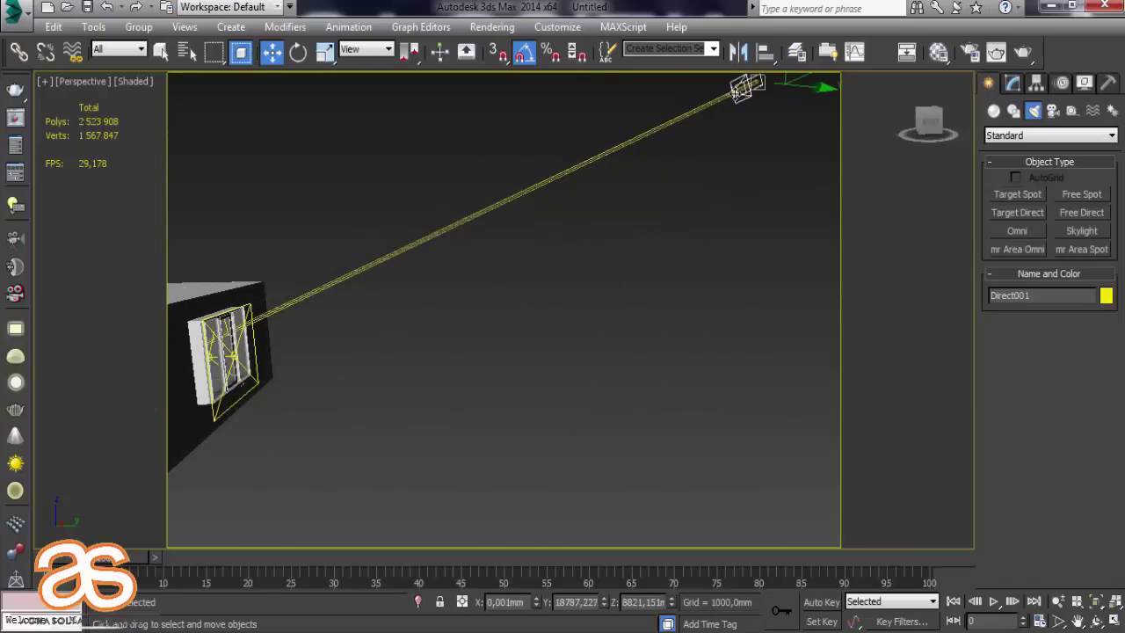
pyautogui.moveTo(706, 173); pyautogui.dragTo(706, 230, button='middle')
pyautogui.moveTo(760, 82); pyautogui.dragTo(754, 168)
pyautogui.moveTo(644, 207)
pyautogui.keyDown('alt'); pyautogui.mouseDown(button='middle')
pyautogui.moveTo(465, 231)
pyautogui.moveTo(504, 234)
pyautogui.moveTo(517, 194)
pyautogui.moveTo(591, 223)
pyautogui.mouseUp(button='middle'); pyautogui.keyUp('alt')
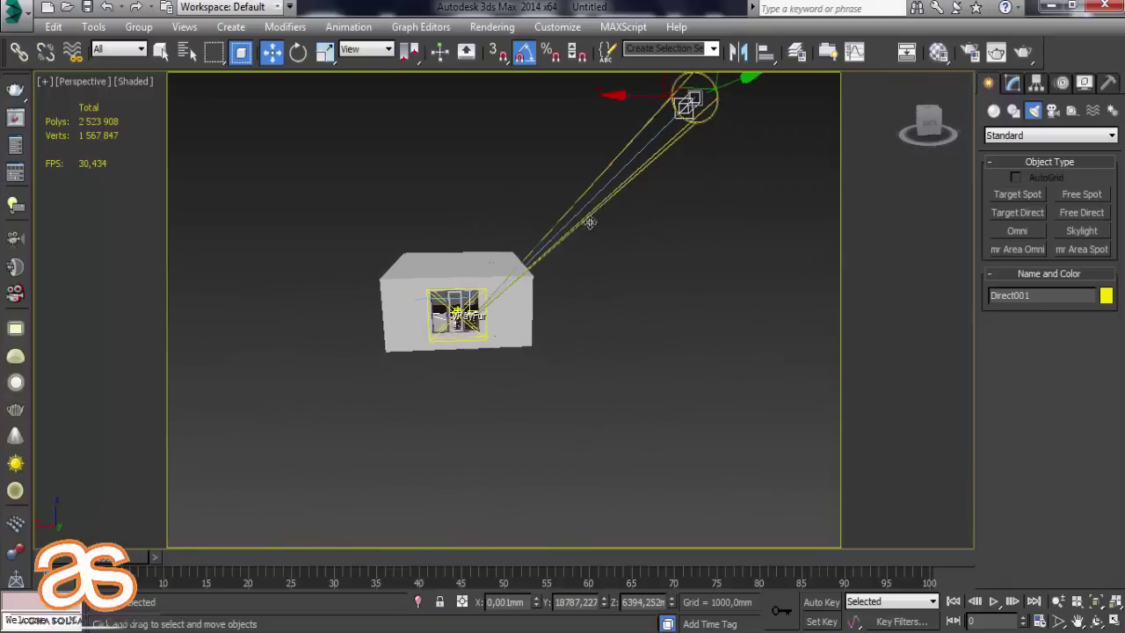
pyautogui.moveTo(665, 107); pyautogui.dragTo(575, 107)
# Switch Direct001's shadow type to V-Ray shadows.
pyautogui.click(1013, 83)
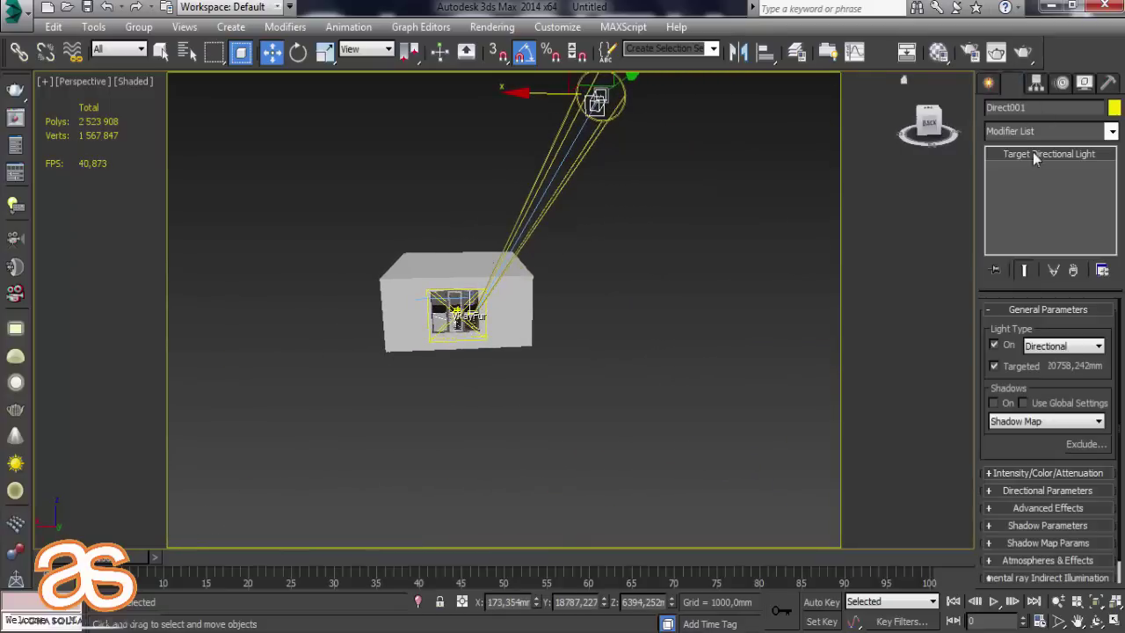
pyautogui.click(1011, 421)
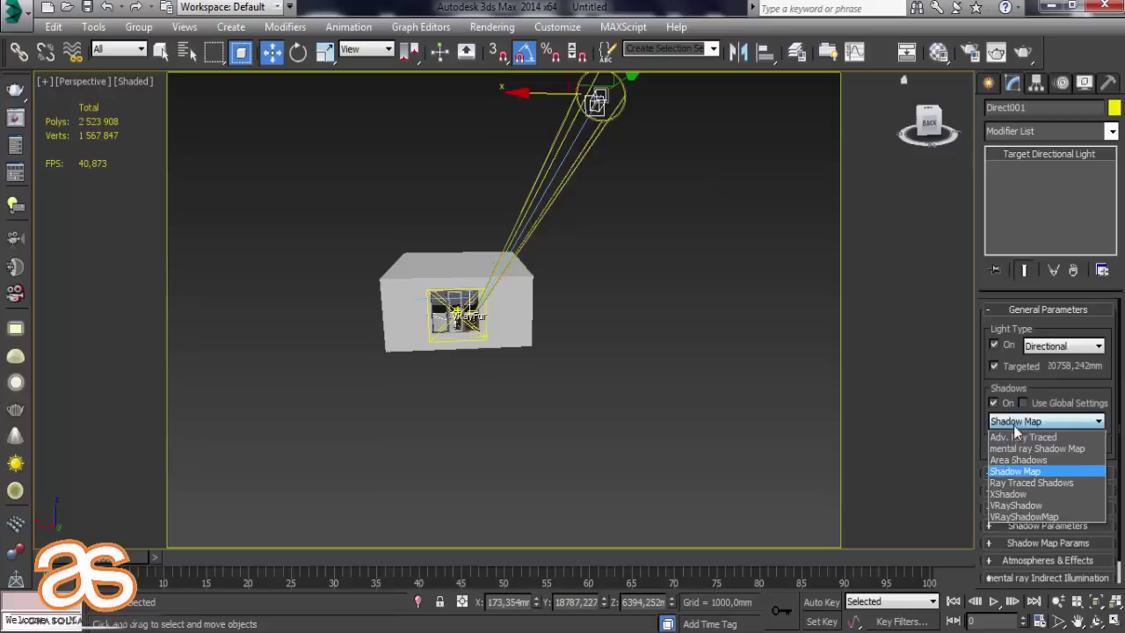
pyautogui.click(1018, 501)
pyautogui.moveTo(1016, 448); pyautogui.dragTo(1019, 389)
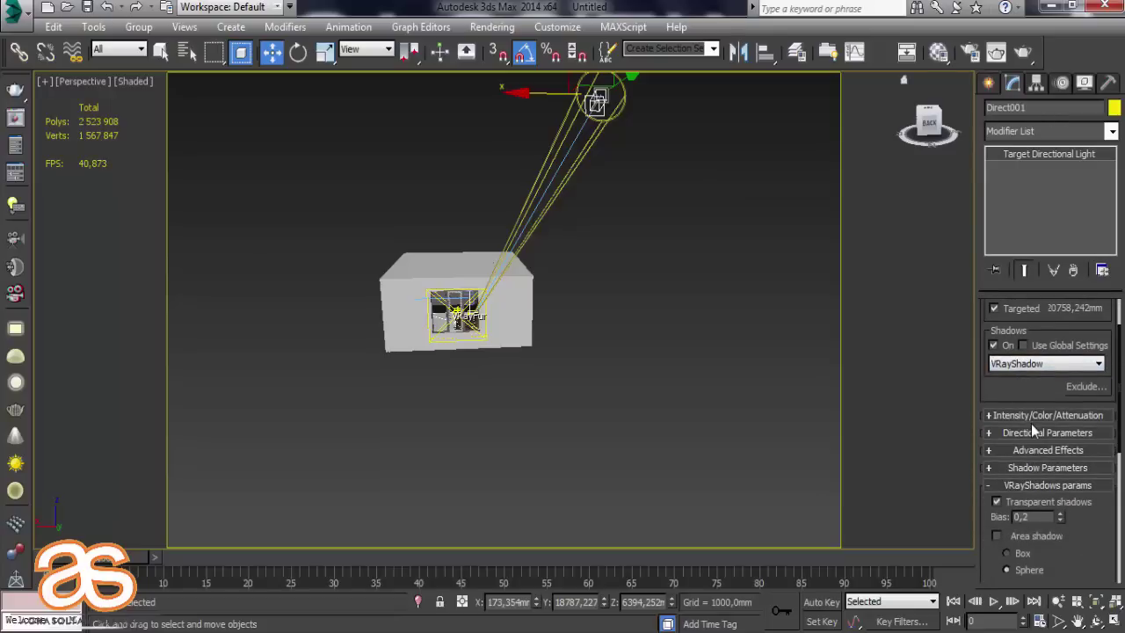
# Set Direct001's multiplier to 10 and widen hotspot/falloff to 371/373 mm.
pyautogui.click(1033, 416)
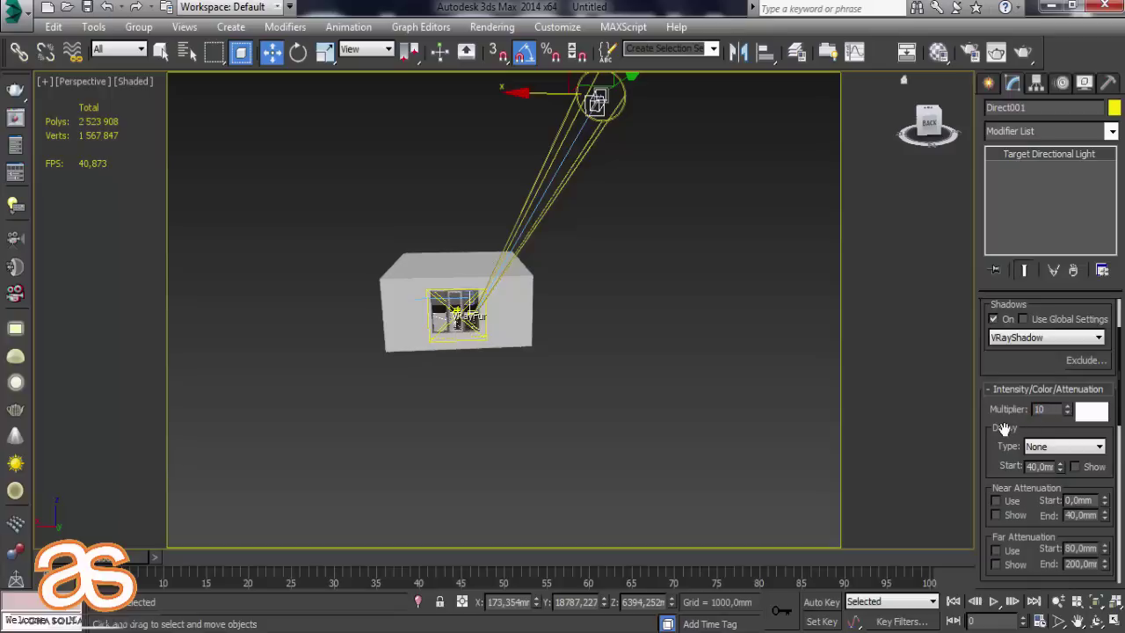
pyautogui.scroll(-1, 1002, 440)
pyautogui.scroll(-2, 1024, 452)
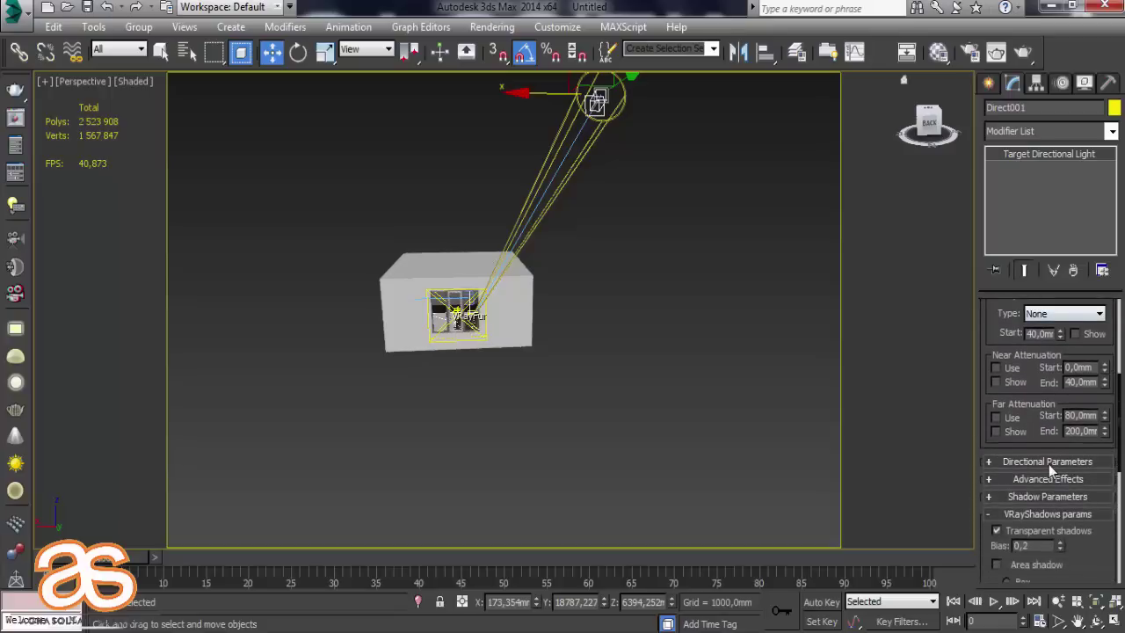
pyautogui.scroll(-1, 1049, 464)
pyautogui.scroll(-1, 1018, 504)
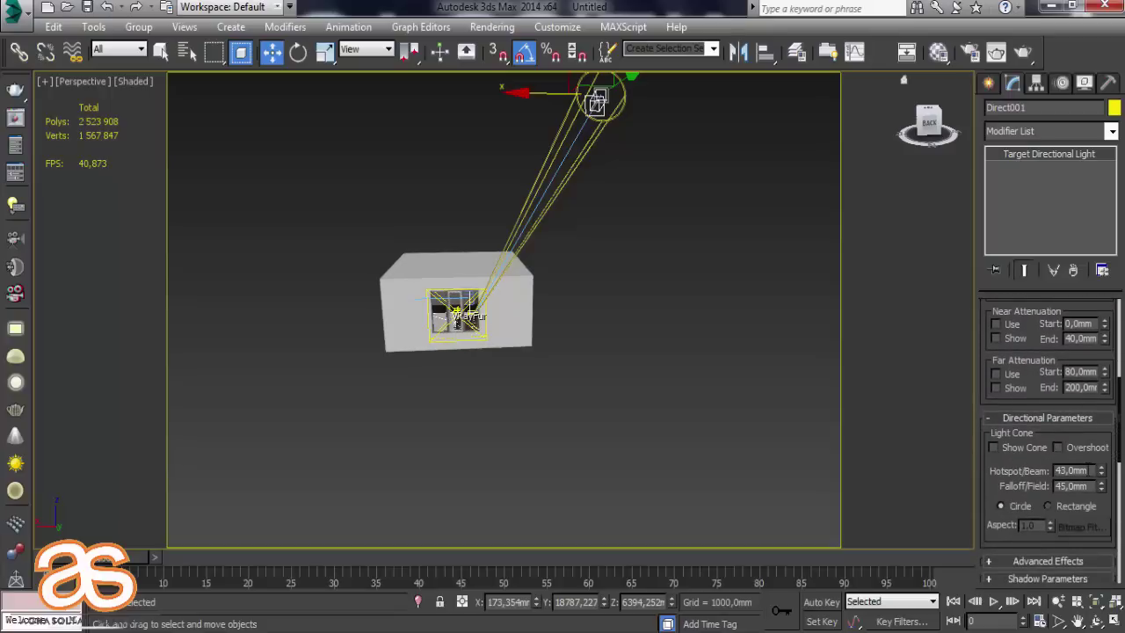
pyautogui.moveTo(1100, 471); pyautogui.dragTo(1062, 40)
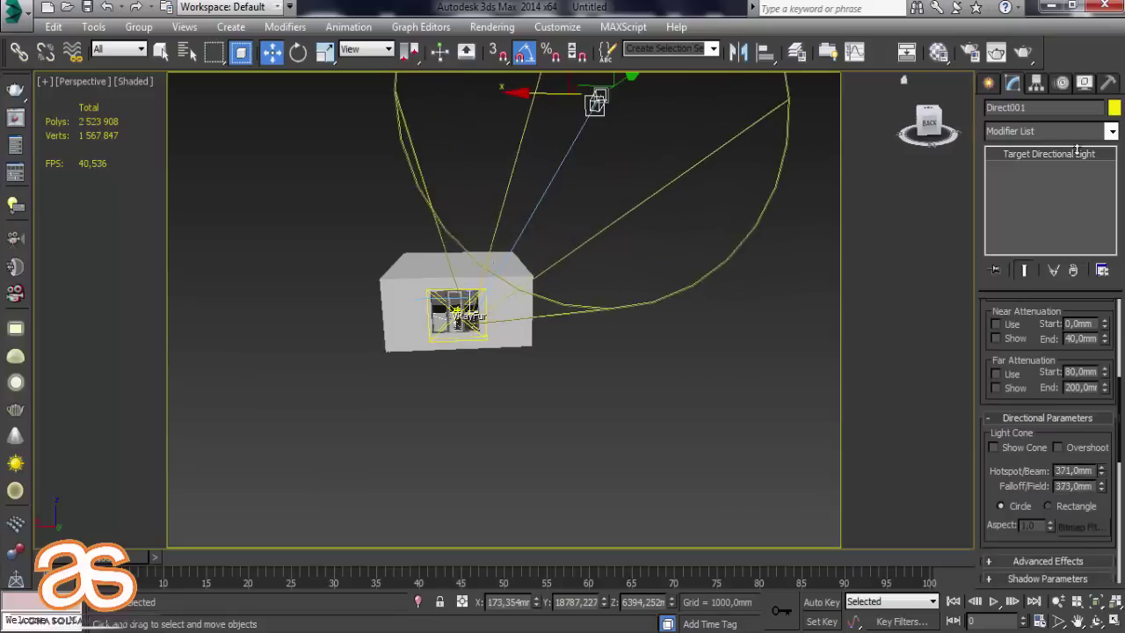
pyautogui.click(727, 342)
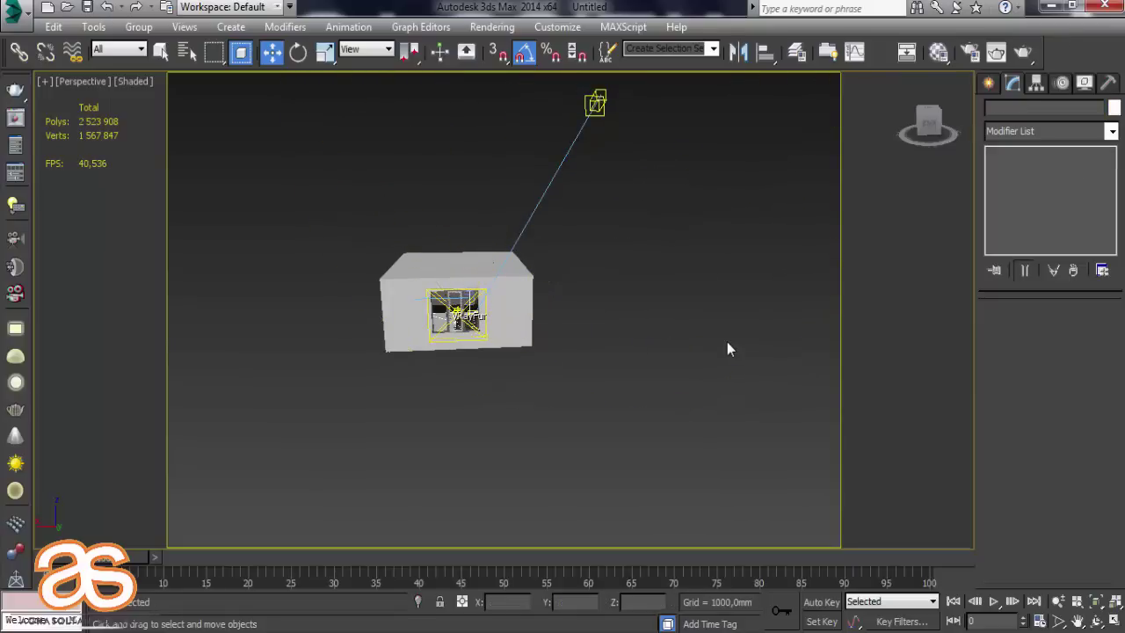
# Run a V-Ray test render from VRayCam001, then cancel it and close the frame buffer.
pyautogui.press('c')
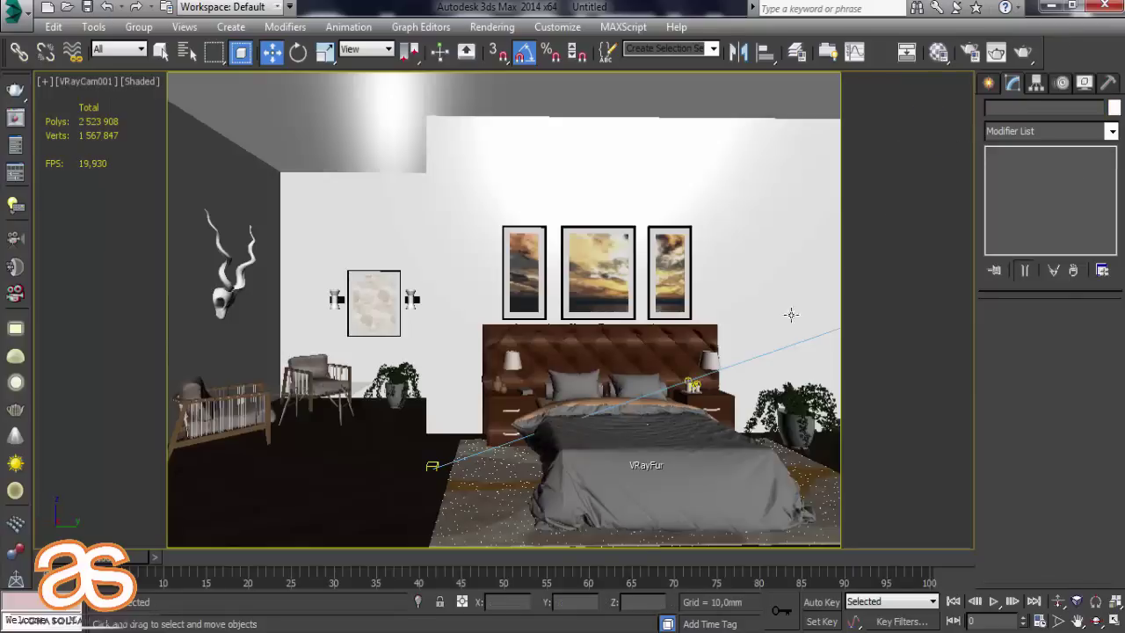
pyautogui.click(1025, 52)
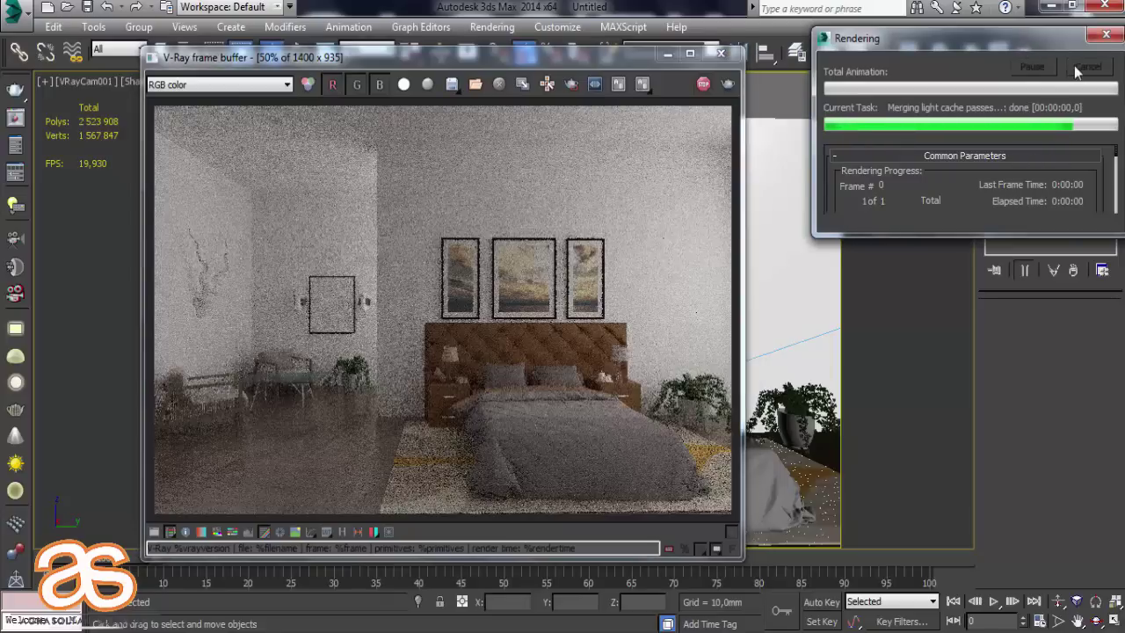
pyautogui.press('Escape')
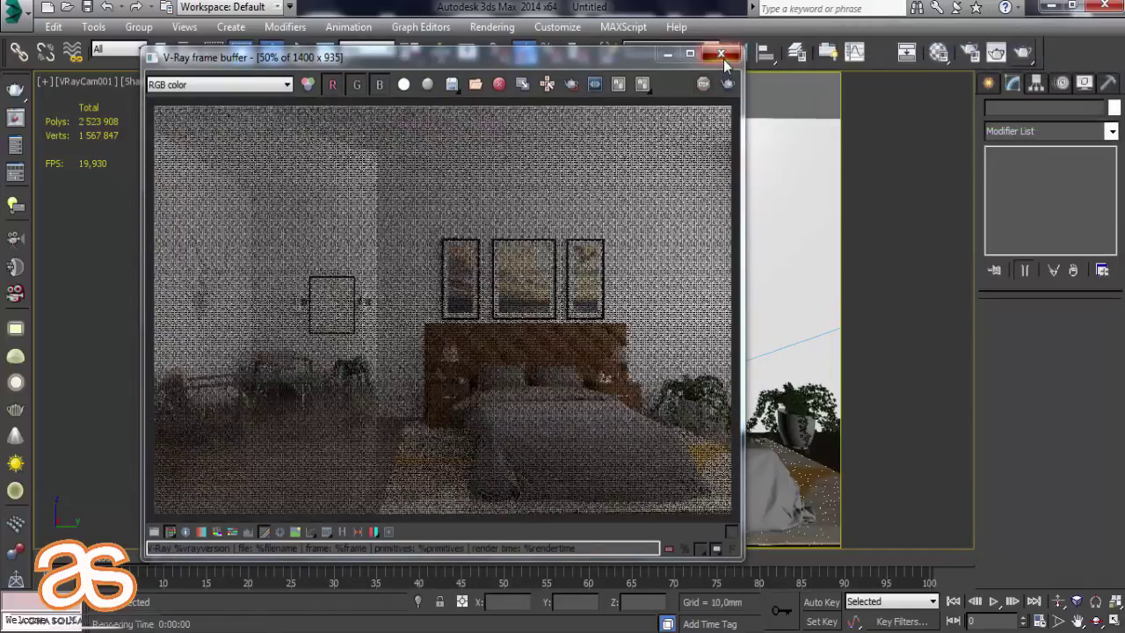
pyautogui.click(721, 56)
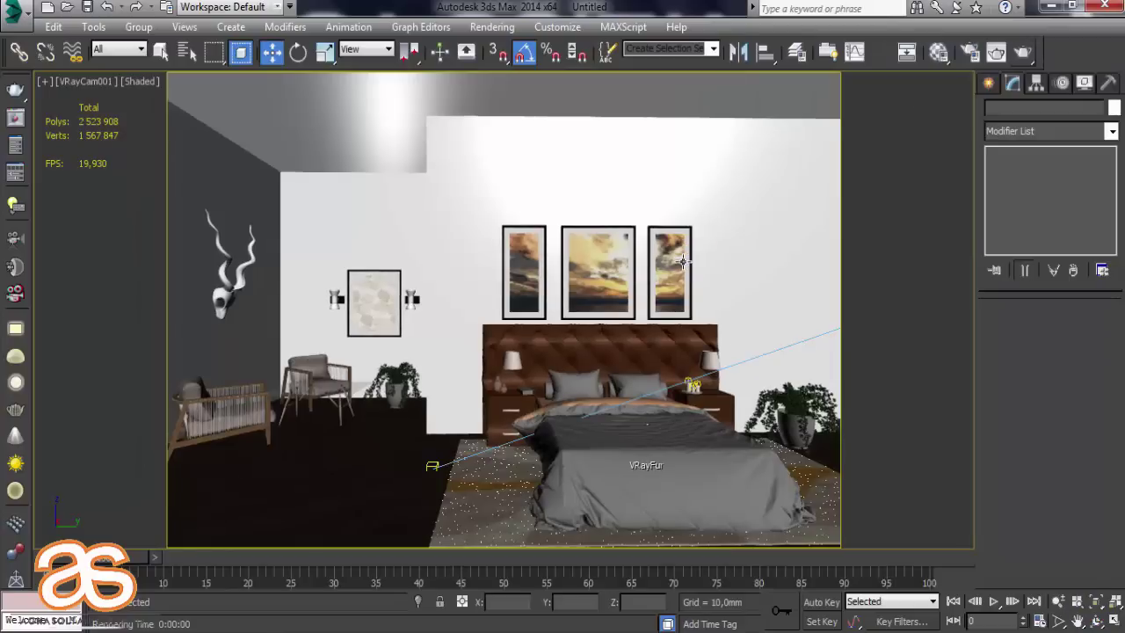
# Copy the left picture frame higher up the wall and pull its top vertices down to make it square.
pyautogui.press('p')
pyautogui.keyDown('alt'); pyautogui.moveTo(682, 261); pyautogui.dragTo(449, 259, button='middle'); pyautogui.keyUp('alt')
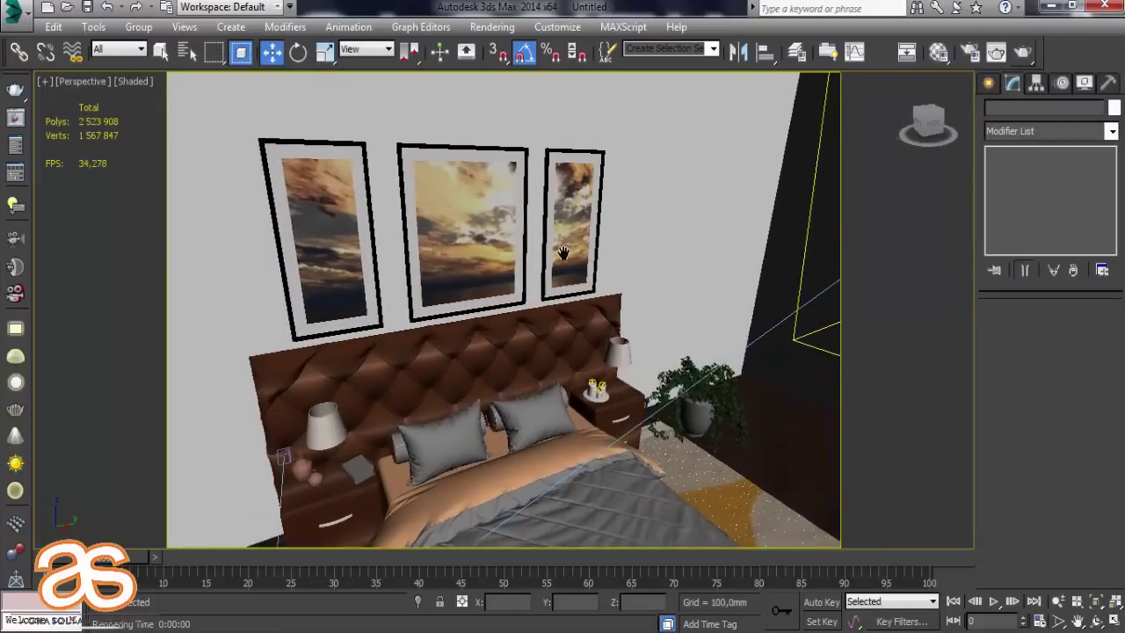
pyautogui.click(450, 259)
pyautogui.click(363, 262)
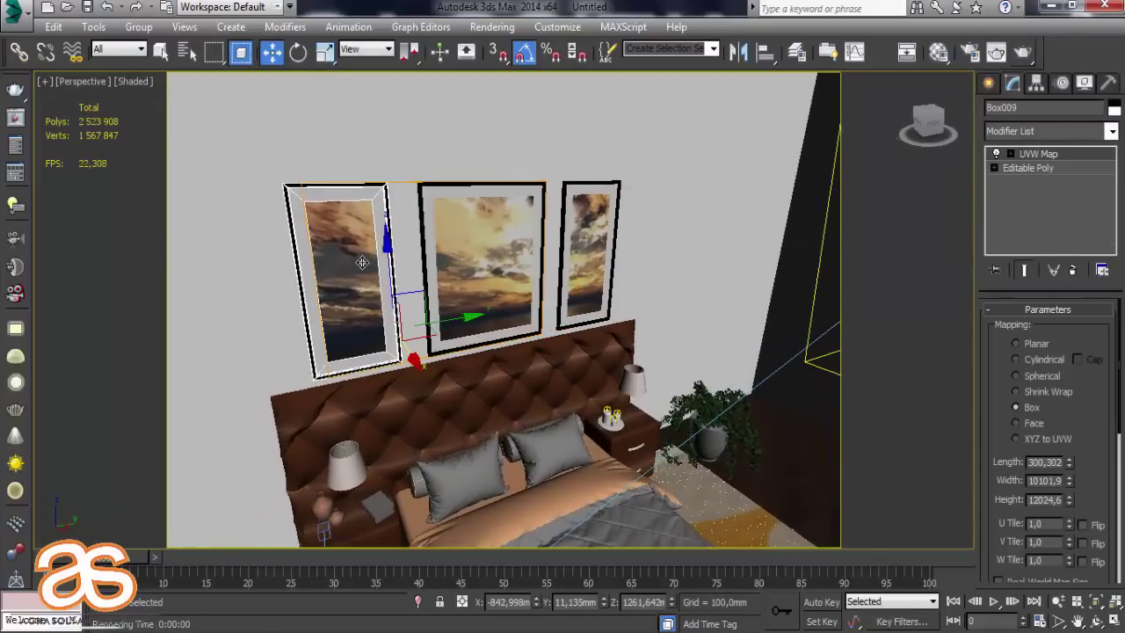
pyautogui.scroll(-5, 392, 299)
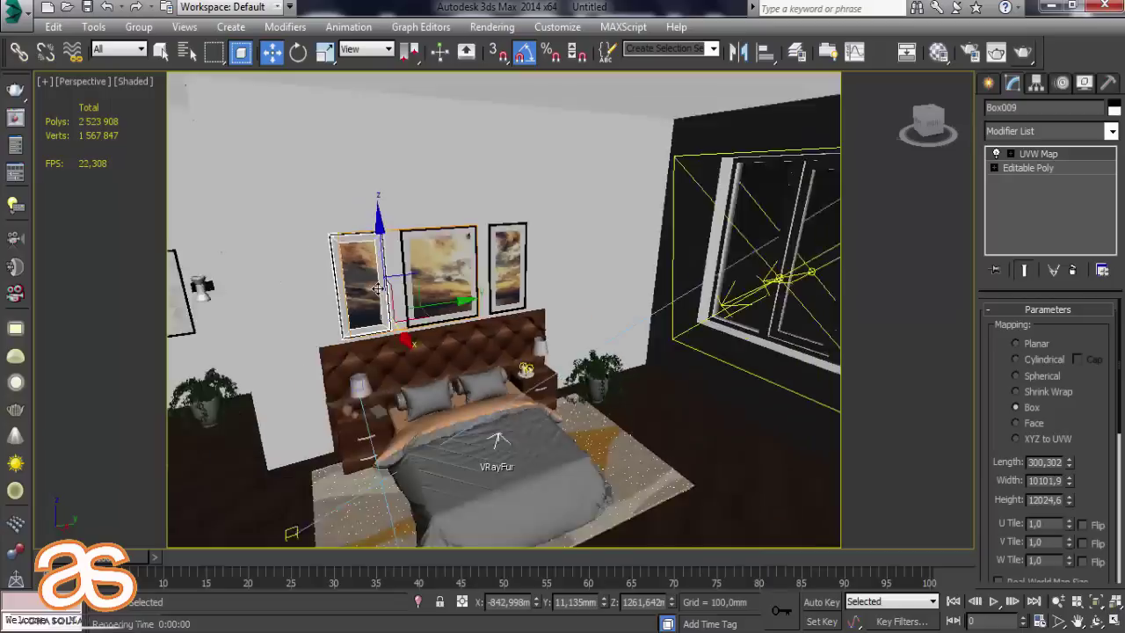
pyautogui.scroll(3, 378, 289)
pyautogui.keyDown('shift'); pyautogui.moveTo(386, 255); pyautogui.dragTo(402, 106); pyautogui.keyUp('shift')
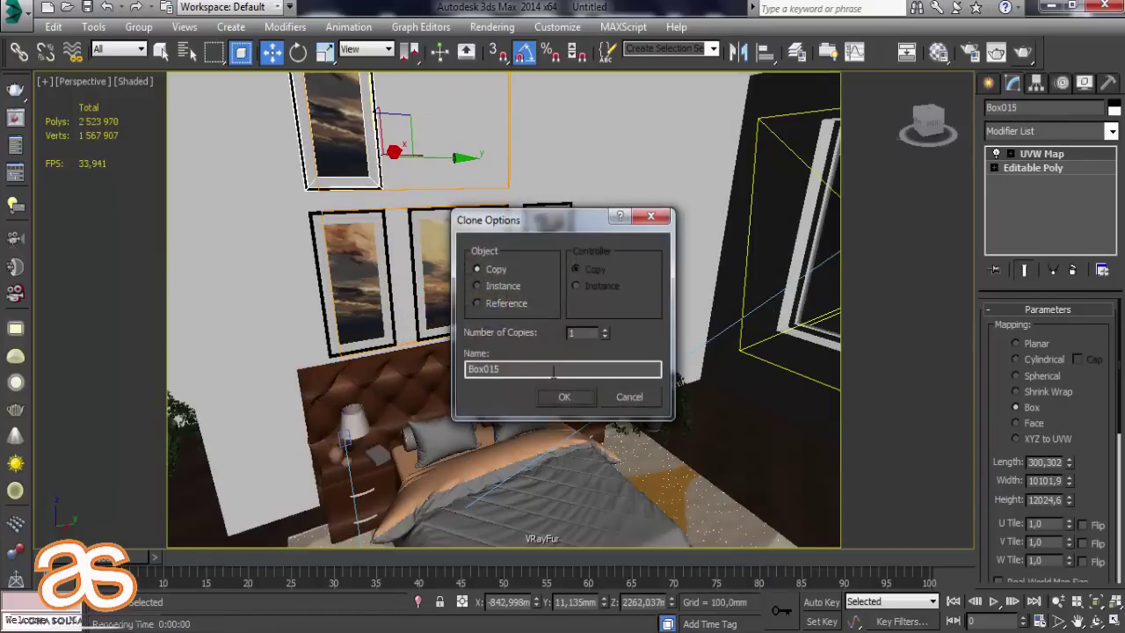
pyautogui.click(570, 397)
pyautogui.keyDown('alt'); pyautogui.moveTo(569, 397); pyautogui.dragTo(528, 458, button='middle'); pyautogui.keyUp('alt')
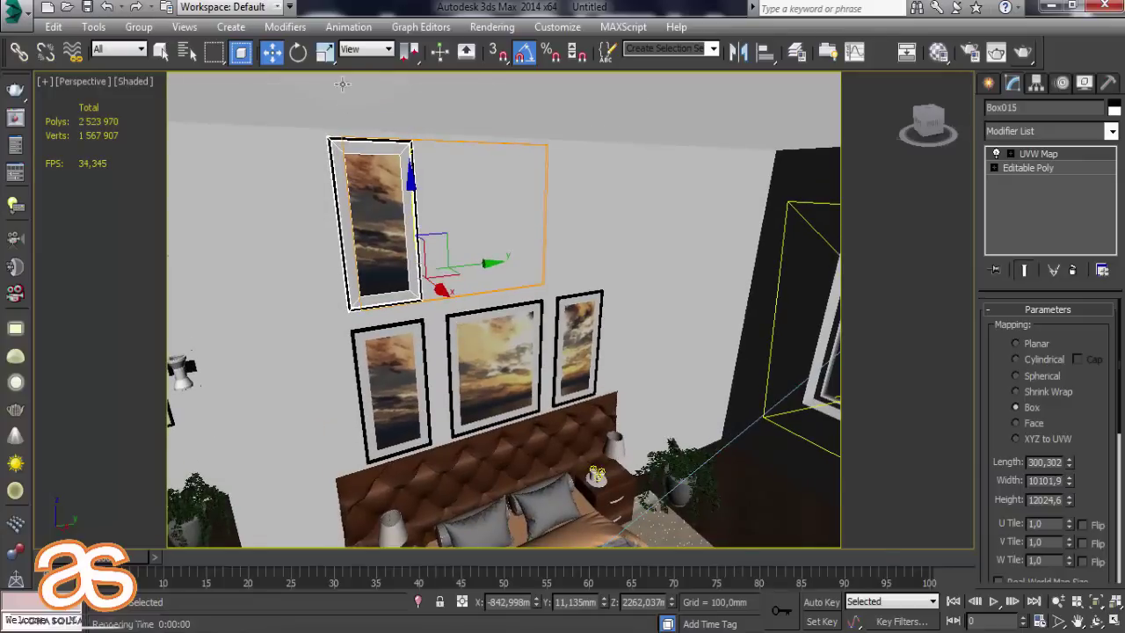
pyautogui.click(325, 53)
pyautogui.click(1028, 168)
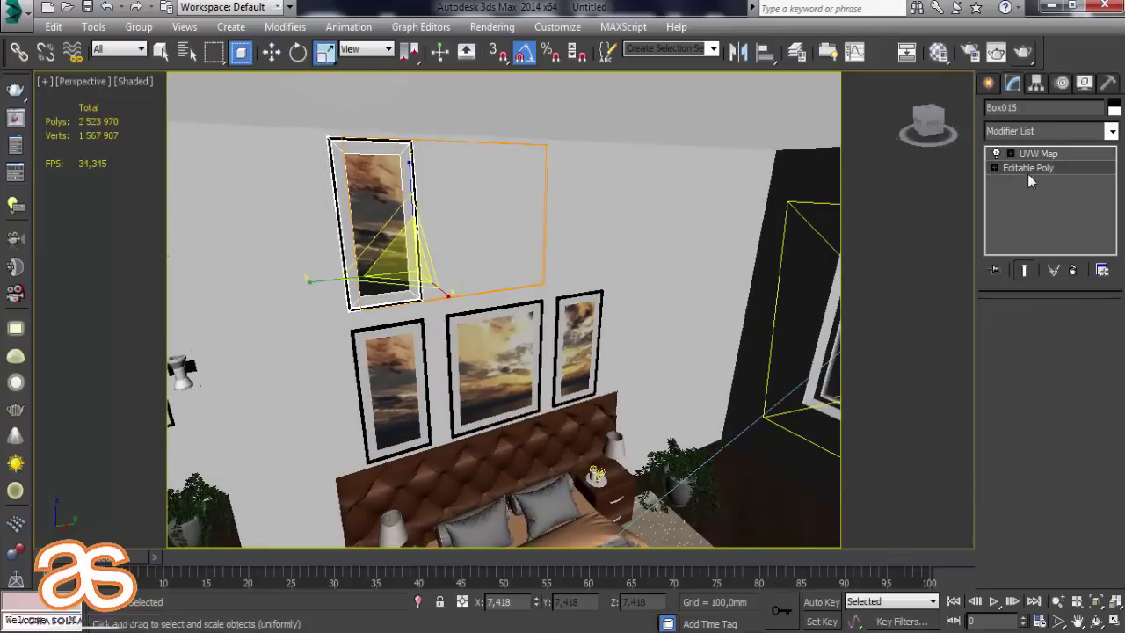
pyautogui.click(1012, 329)
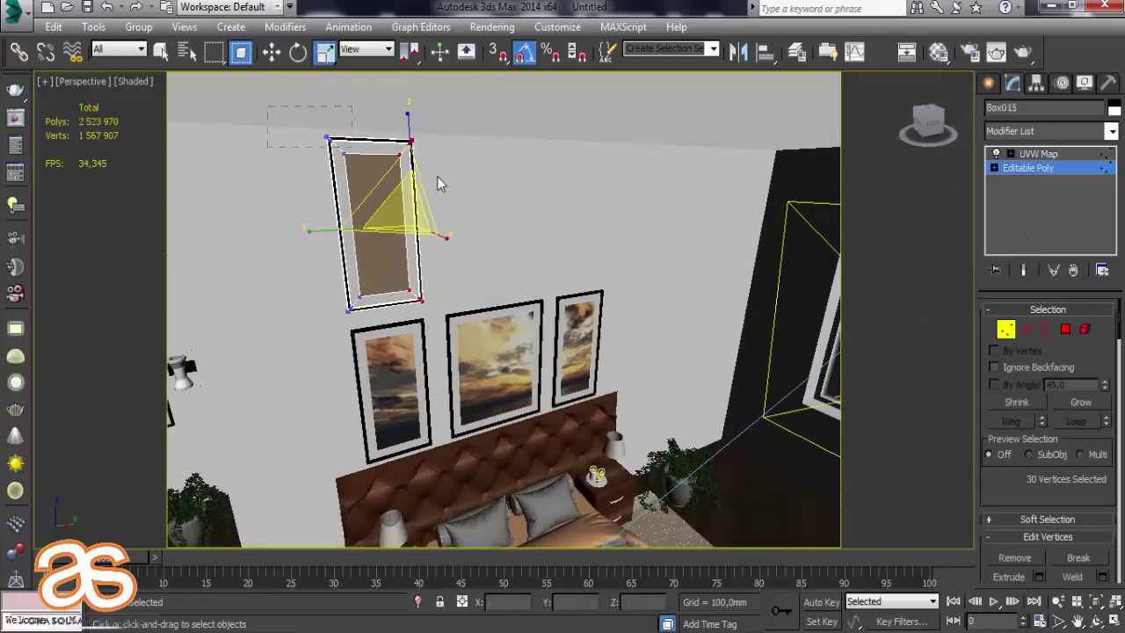
pyautogui.press('w')
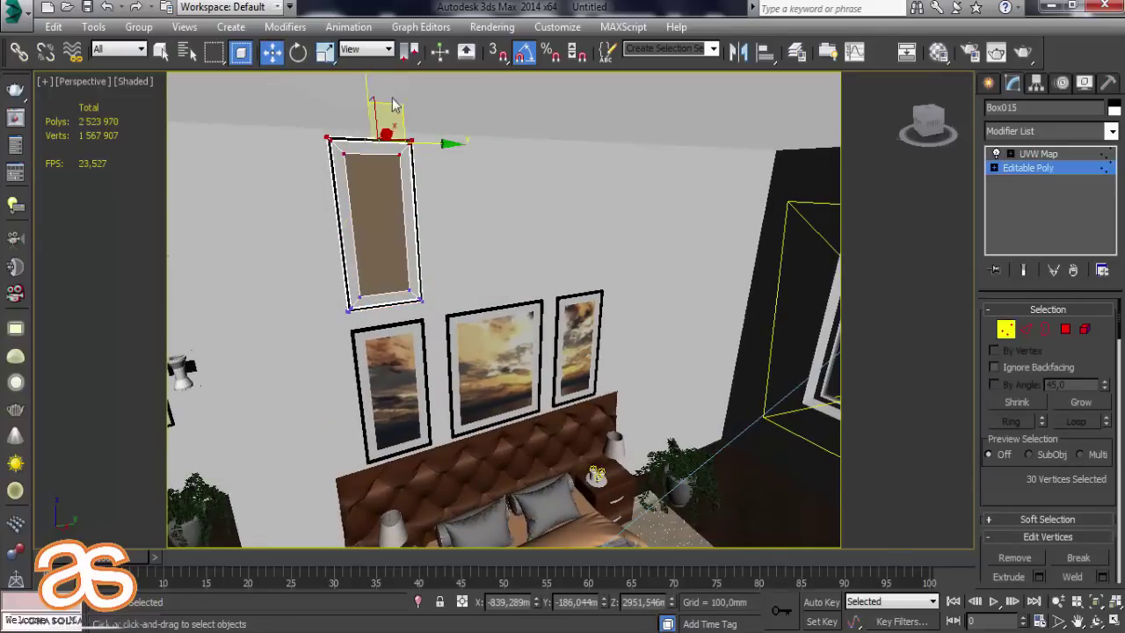
pyautogui.moveTo(393, 106); pyautogui.dragTo(377, 174)
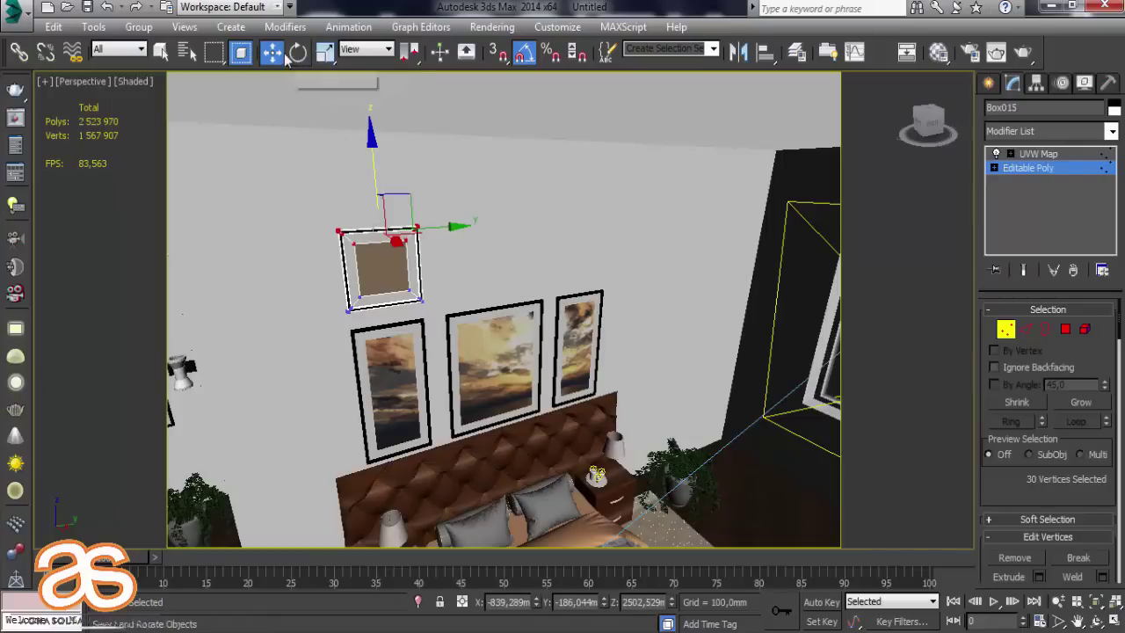
pyautogui.click(1006, 330)
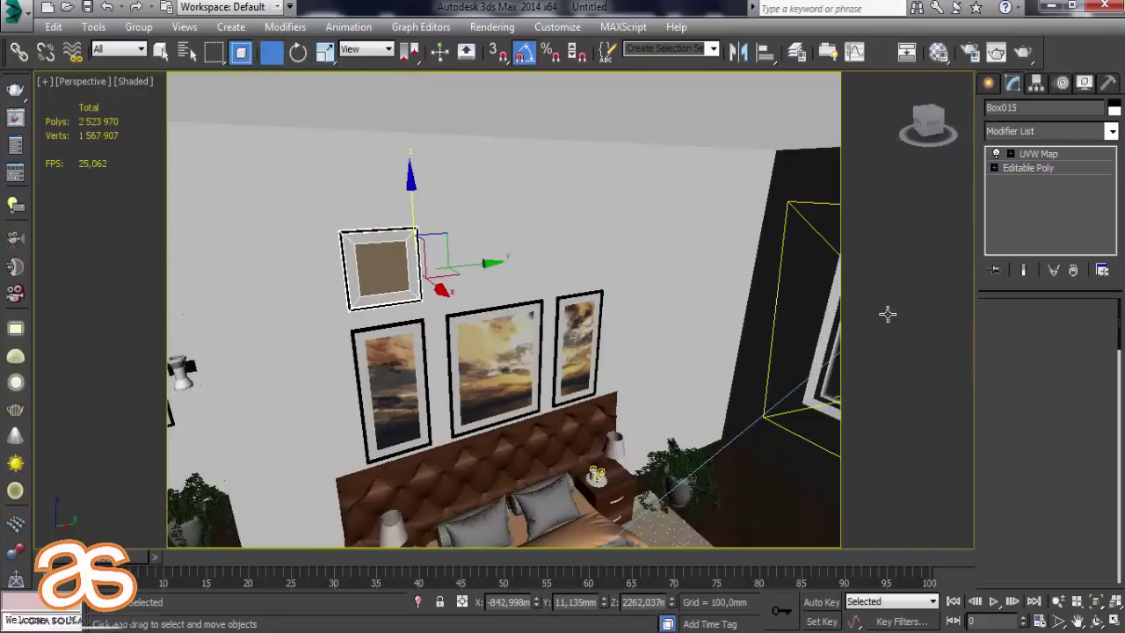
# Raise the small frame slightly and copy it to the right, stretching the copy wider.
pyautogui.scroll(2, 373, 275)
pyautogui.scroll(1, 374, 275)
pyautogui.scroll(2, 374, 275)
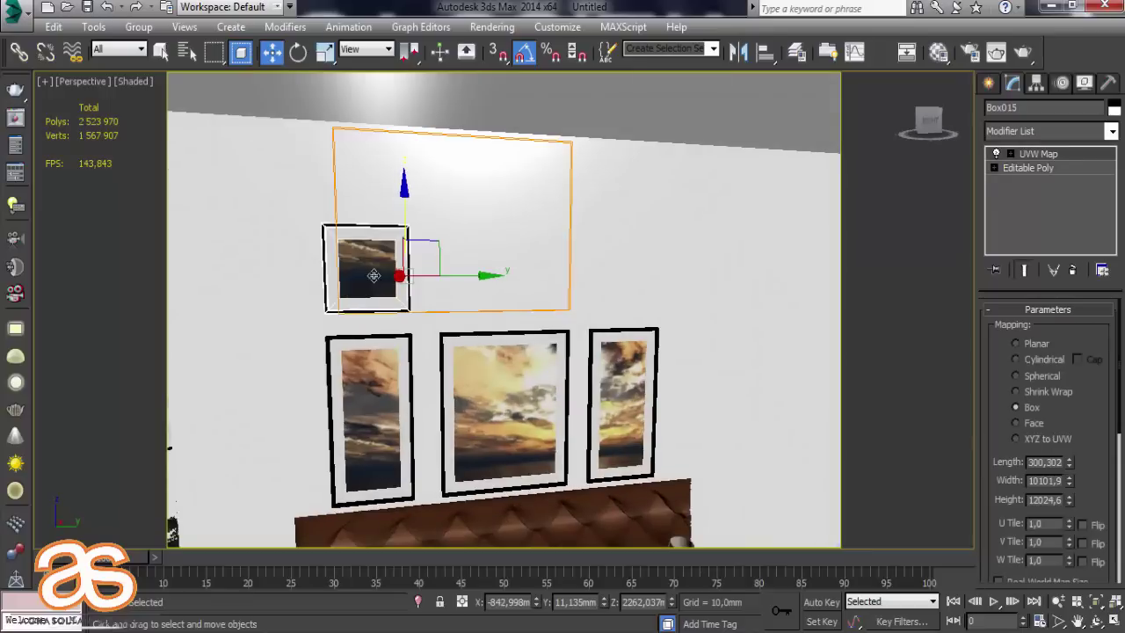
pyautogui.moveTo(404, 216); pyautogui.dragTo(403, 202)
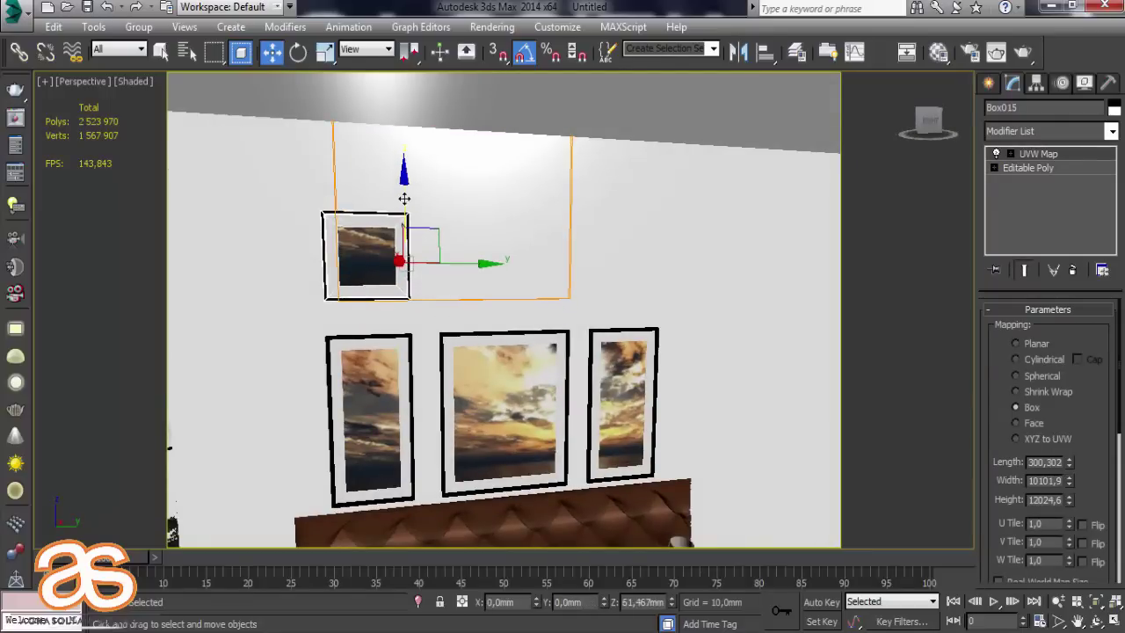
pyautogui.keyDown('shift'); pyautogui.moveTo(457, 263); pyautogui.dragTo(562, 264); pyautogui.keyUp('shift')
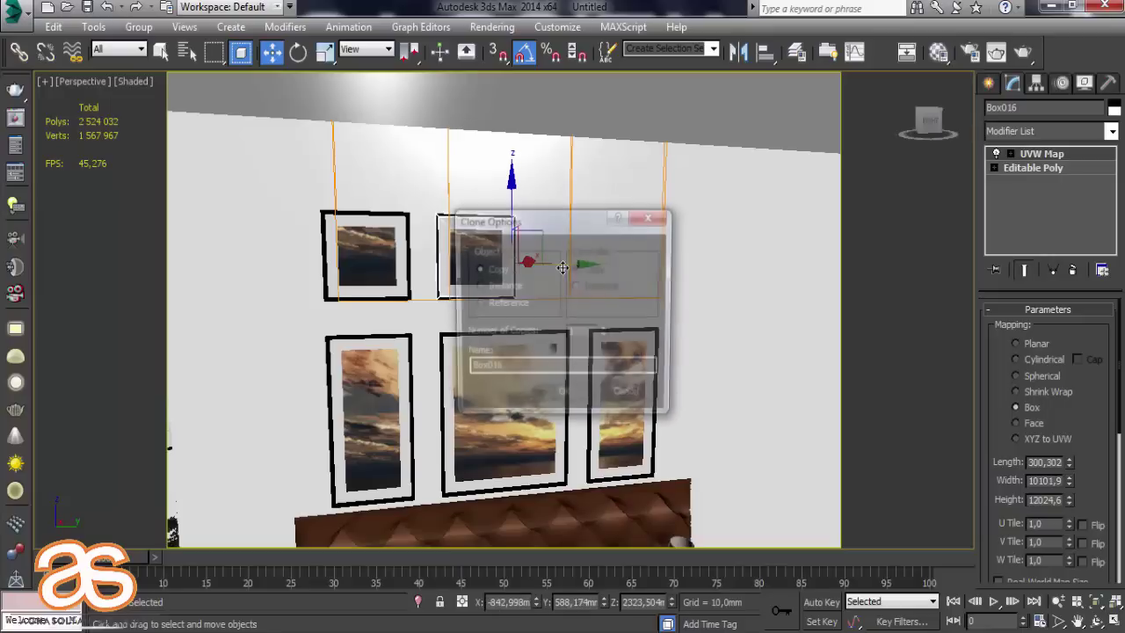
pyautogui.click(573, 395)
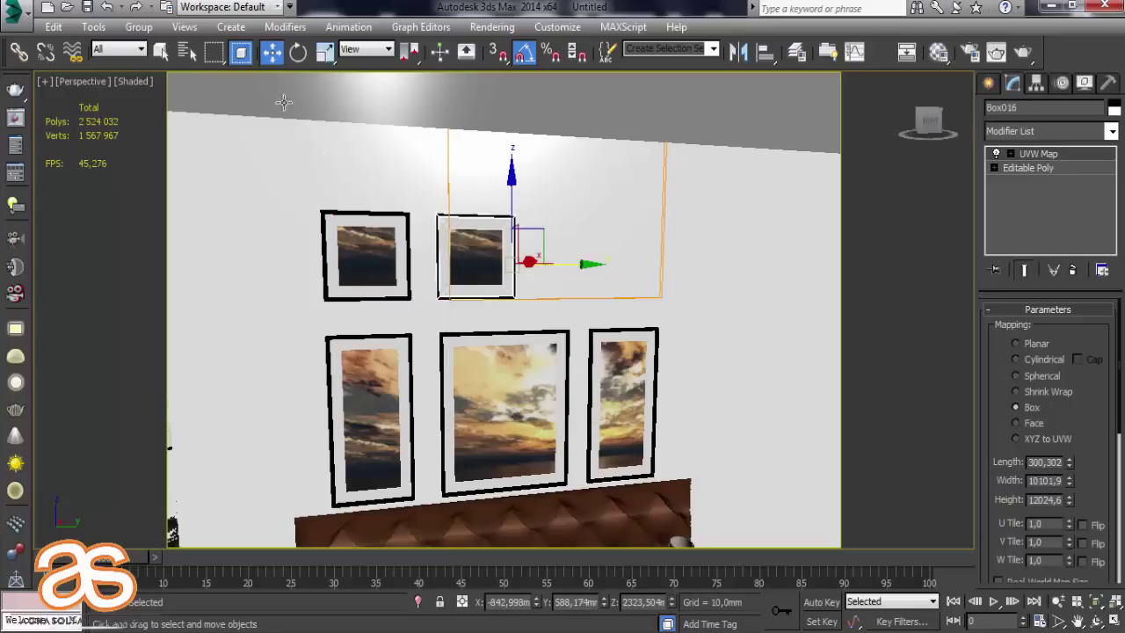
pyautogui.click(1029, 167)
pyautogui.click(1006, 329)
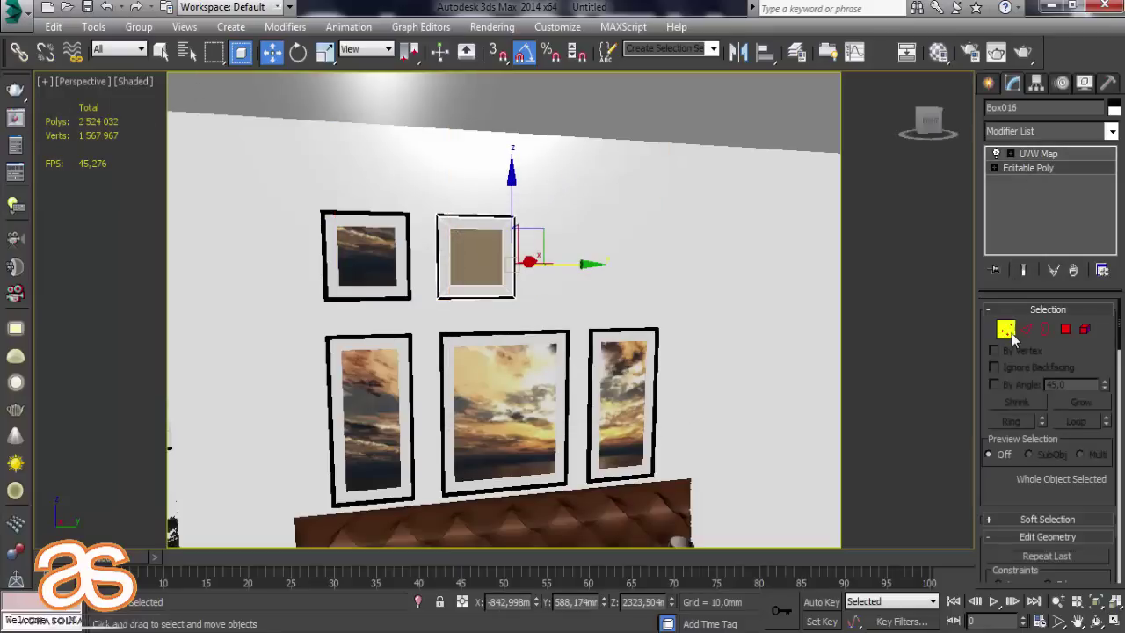
pyautogui.moveTo(554, 218)
pyautogui.mouseDown()
pyautogui.moveTo(584, 256)
pyautogui.moveTo(620, 256)
pyautogui.mouseUp()
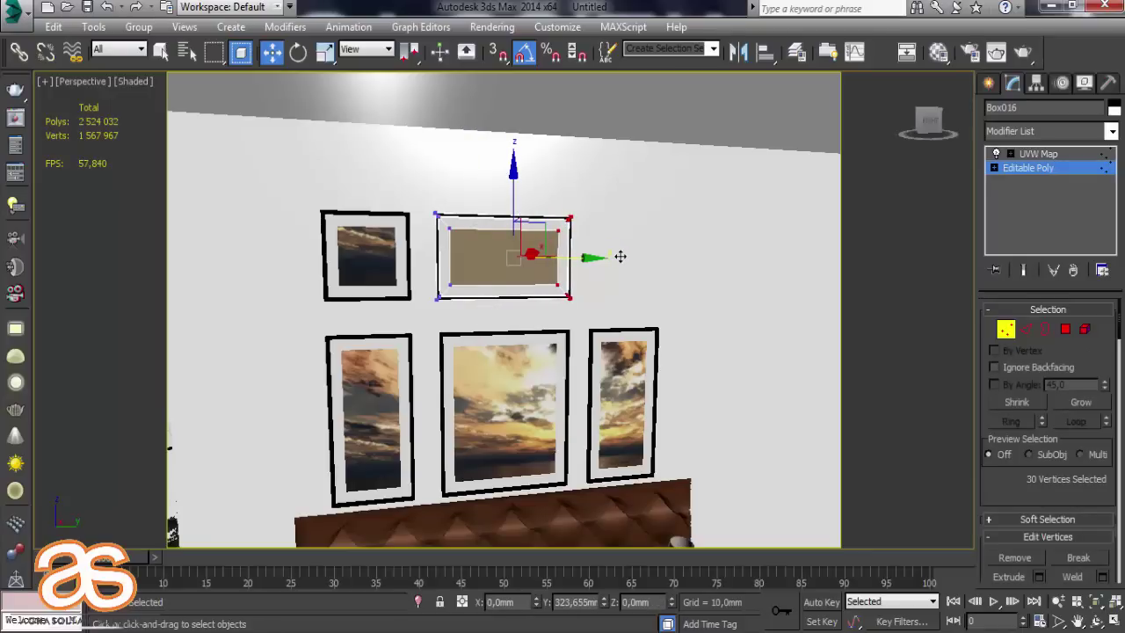
pyautogui.moveTo(618, 256)
pyautogui.keyDown('alt'); pyautogui.mouseDown(button='middle')
pyautogui.moveTo(615, 289)
pyautogui.moveTo(629, 290)
pyautogui.mouseUp(button='middle'); pyautogui.keyUp('alt')
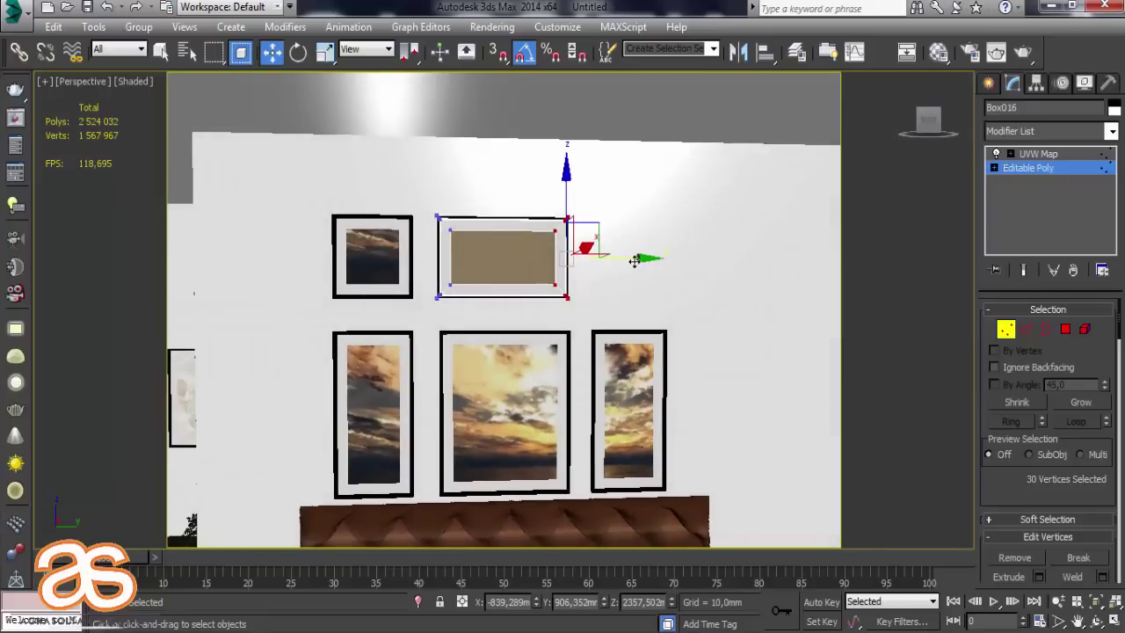
pyautogui.click(1006, 175)
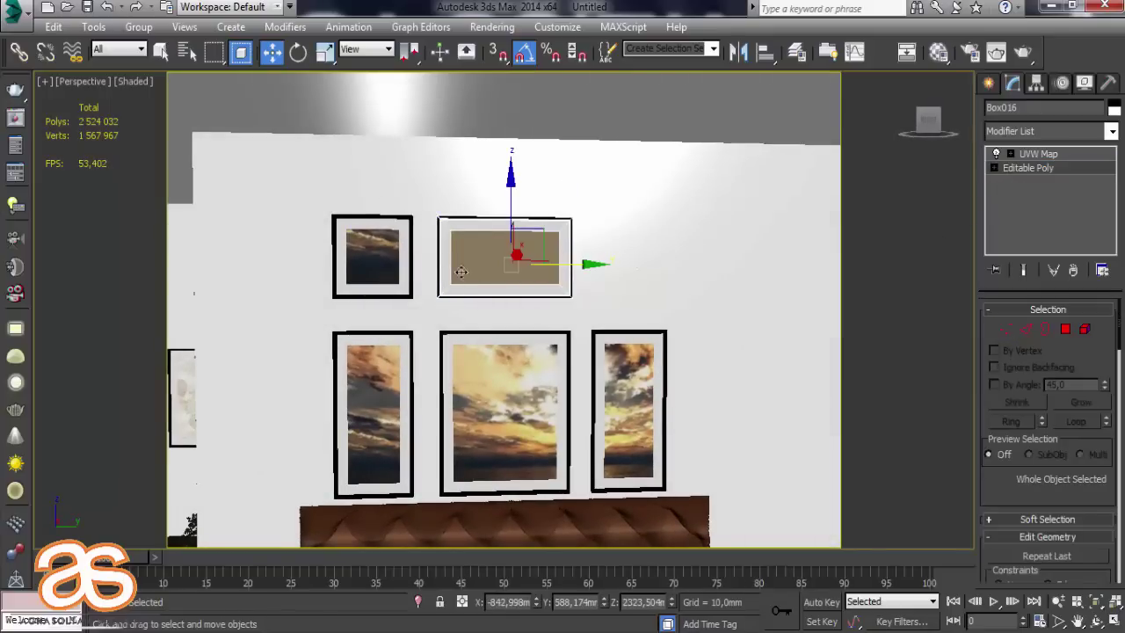
# Copy the small frame to the right end of the row as Box017, then select the large frame beside the bed.
pyautogui.click(398, 266)
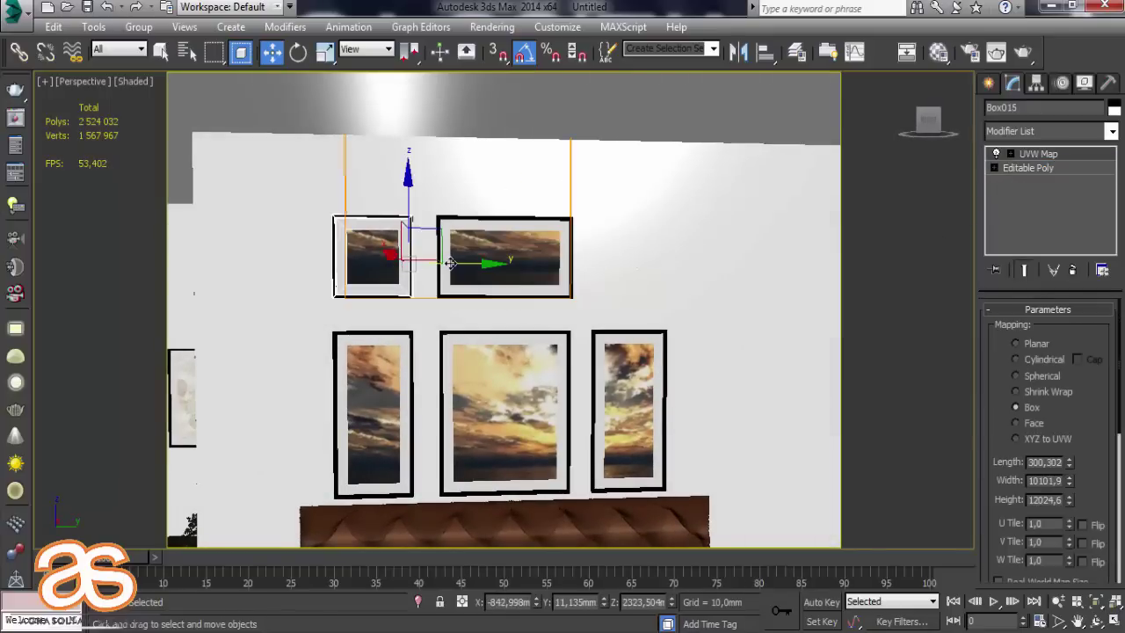
pyautogui.keyDown('shift'); pyautogui.moveTo(450, 263); pyautogui.dragTo(705, 278); pyautogui.keyUp('shift')
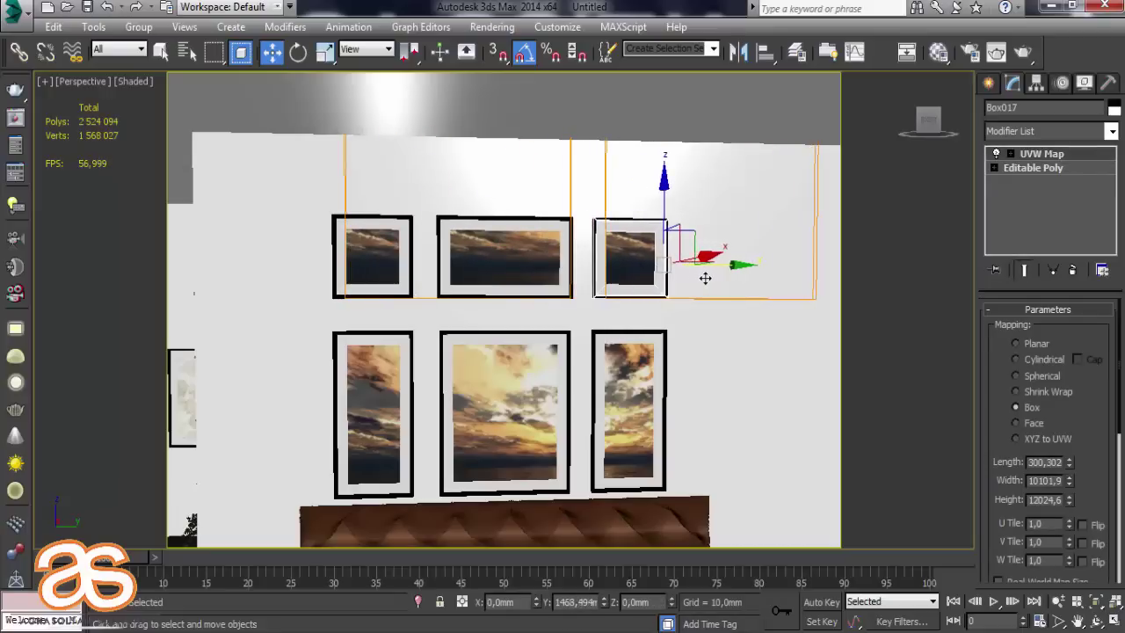
pyautogui.click(560, 392)
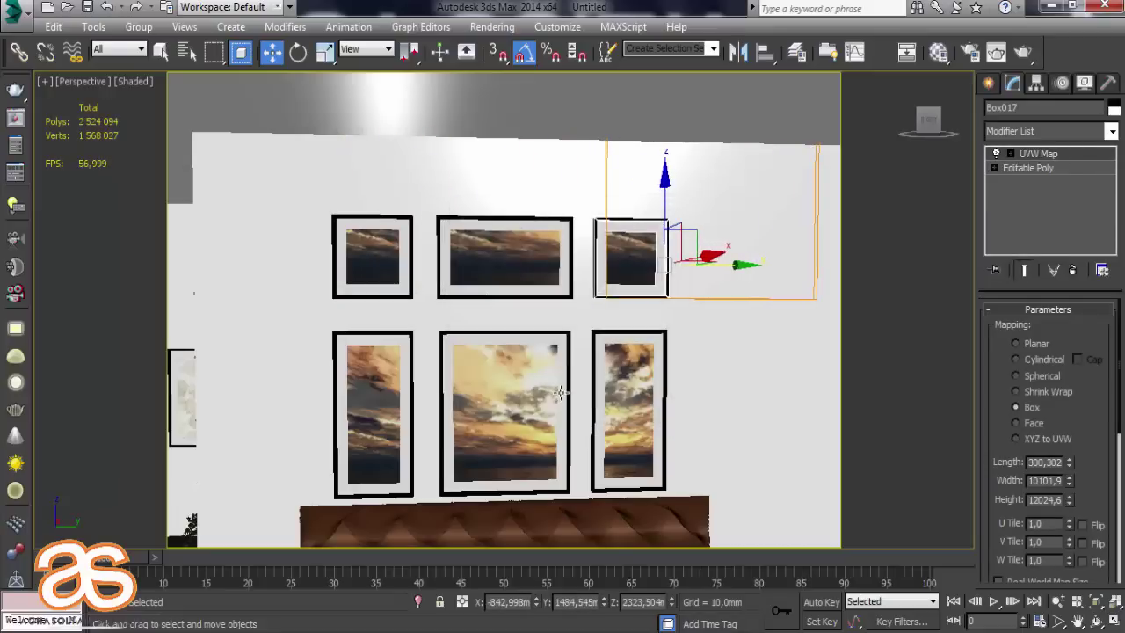
pyautogui.click(705, 377)
pyautogui.moveTo(705, 377)
pyautogui.mouseDown(button='middle')
pyautogui.moveTo(618, 334)
pyautogui.moveTo(355, 121)
pyautogui.mouseUp(button='middle')
pyautogui.click(319, 242)
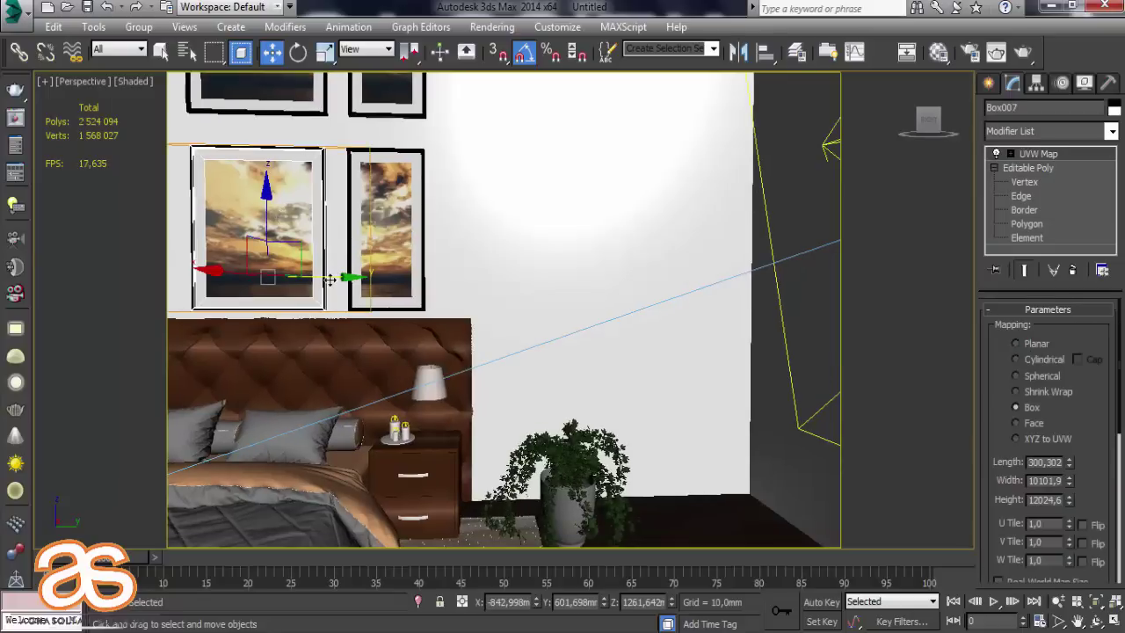
# Copy the large frame to the wall right of the bed as Box018, scale it wider and shift it right.
pyautogui.keyDown('shift'); pyautogui.moveTo(330, 279); pyautogui.dragTo(642, 298); pyautogui.keyUp('shift')
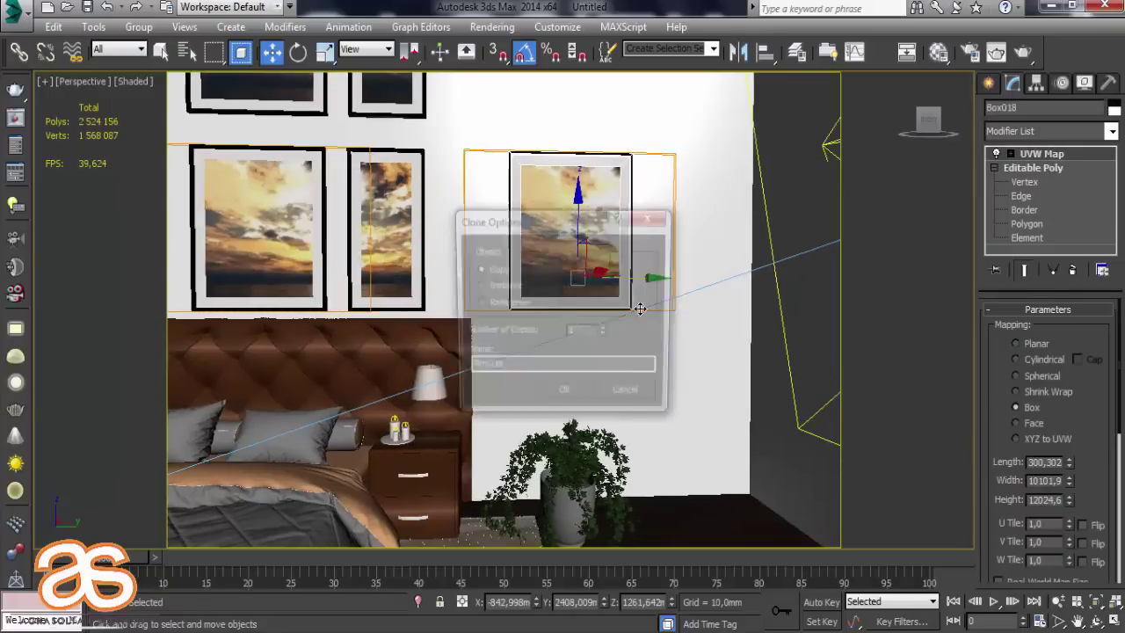
pyautogui.click(564, 397)
pyautogui.moveTo(565, 211)
pyautogui.mouseDown()
pyautogui.moveTo(564, 283)
pyautogui.moveTo(578, 180)
pyautogui.mouseUp()
pyautogui.press('r')
pyautogui.moveTo(495, 327); pyautogui.dragTo(472, 326)
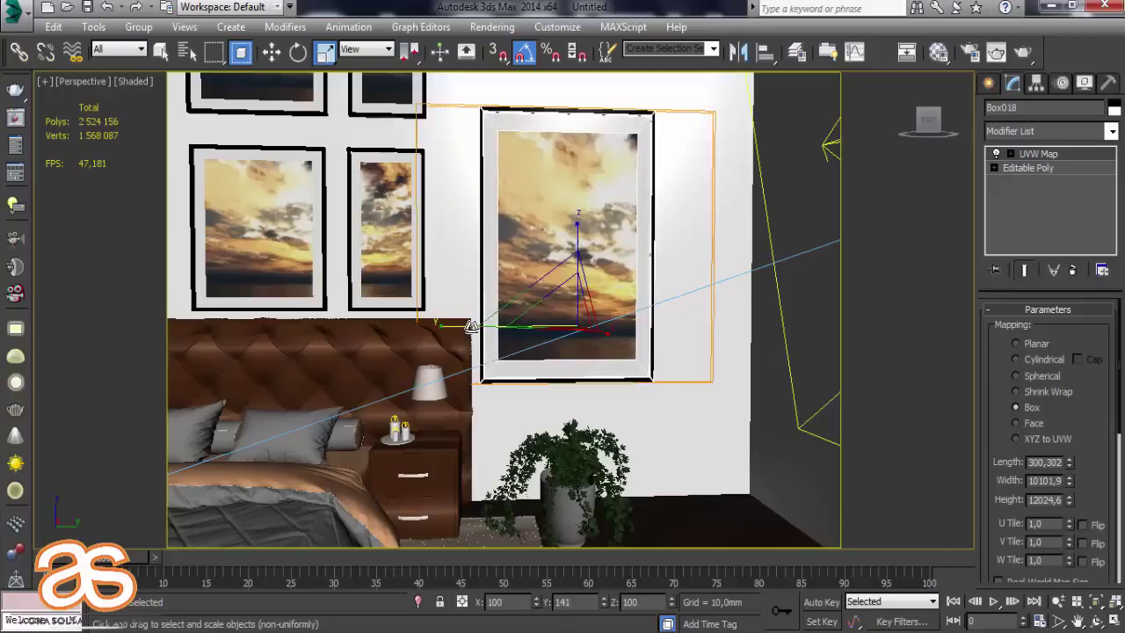
pyautogui.press('w')
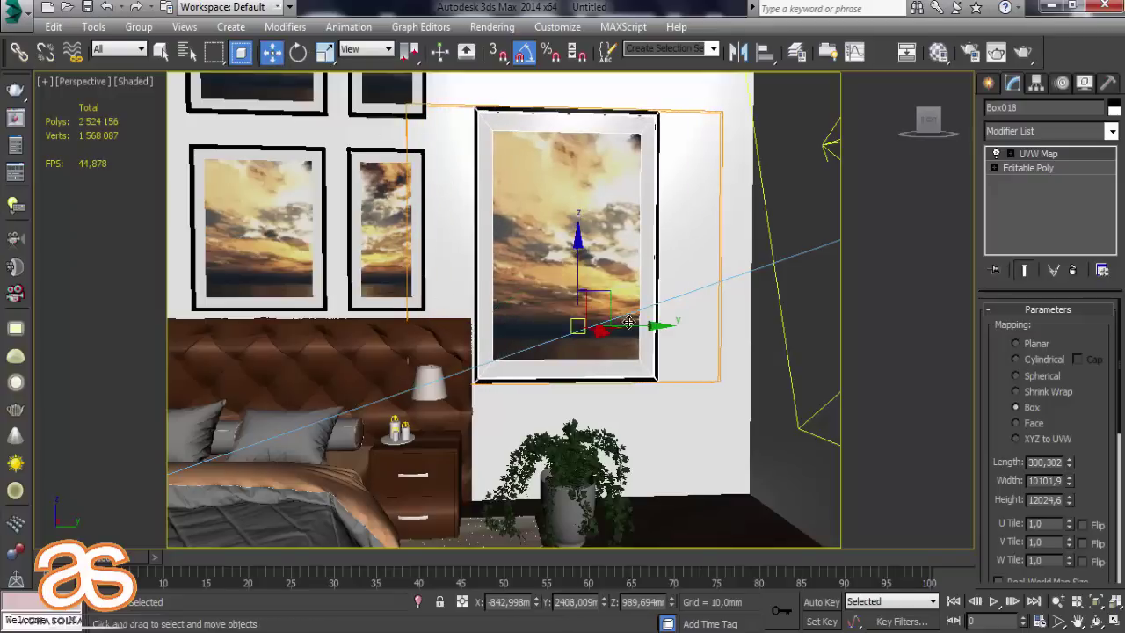
pyautogui.moveTo(633, 326); pyautogui.dragTo(666, 326)
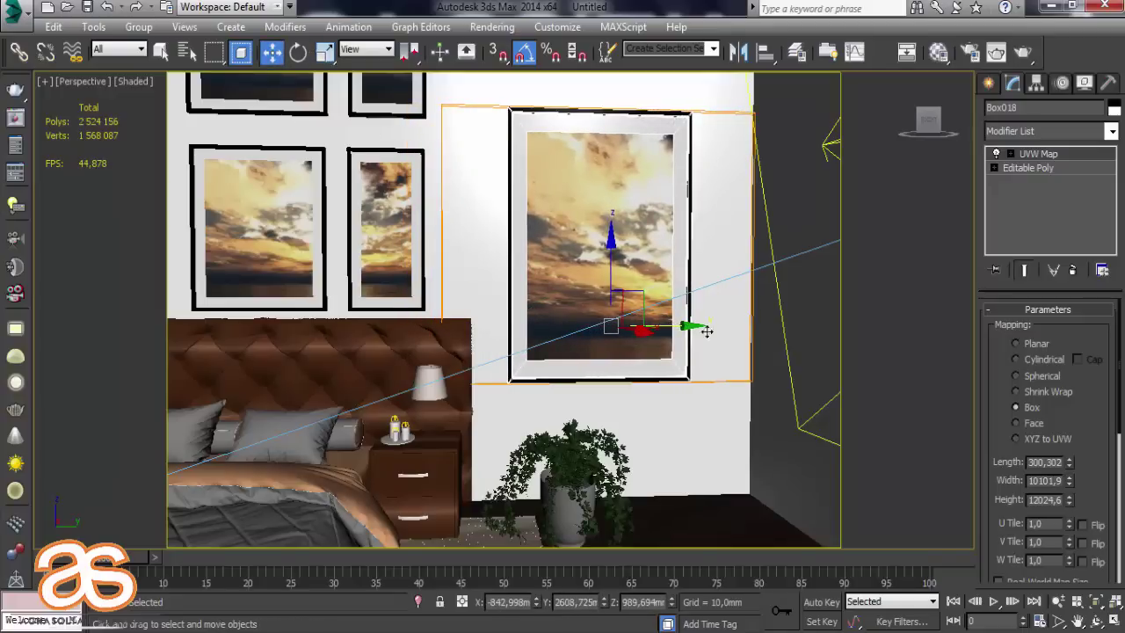
# Turn an unused material slot into a VRayMtl.
pyautogui.click(947, 56)
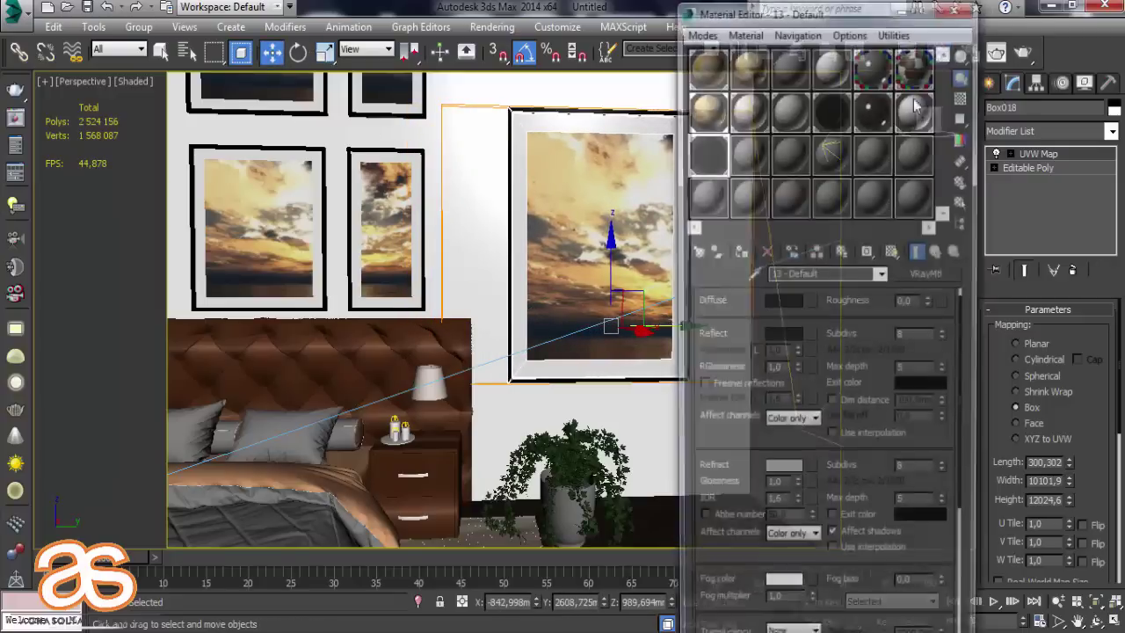
pyautogui.click(747, 154)
pyautogui.click(932, 283)
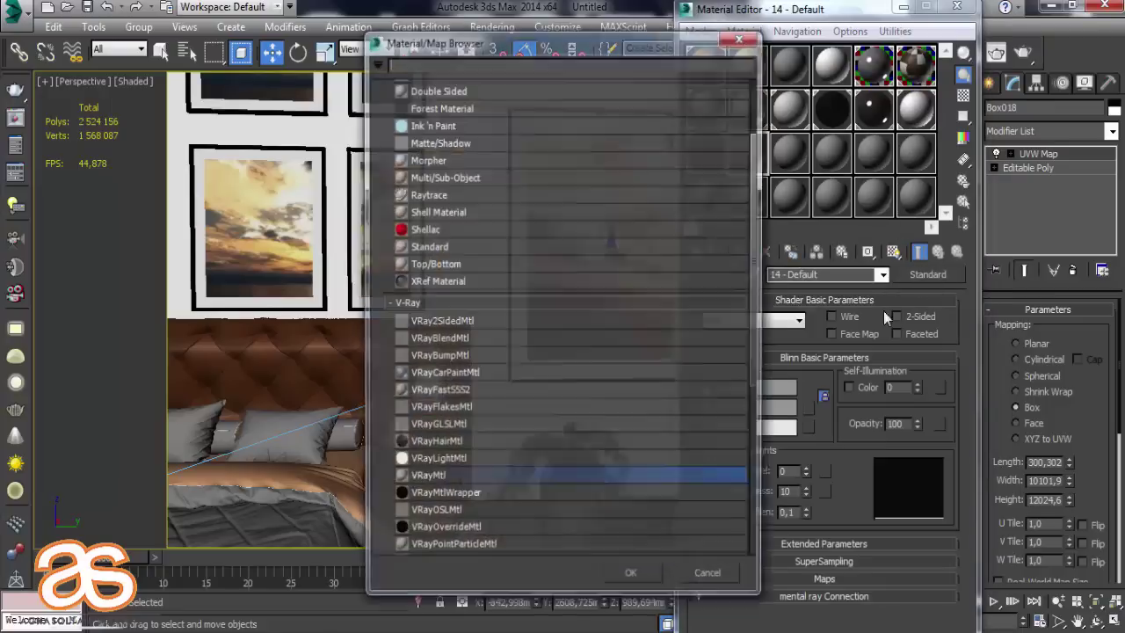
pyautogui.doubleClick(526, 483)
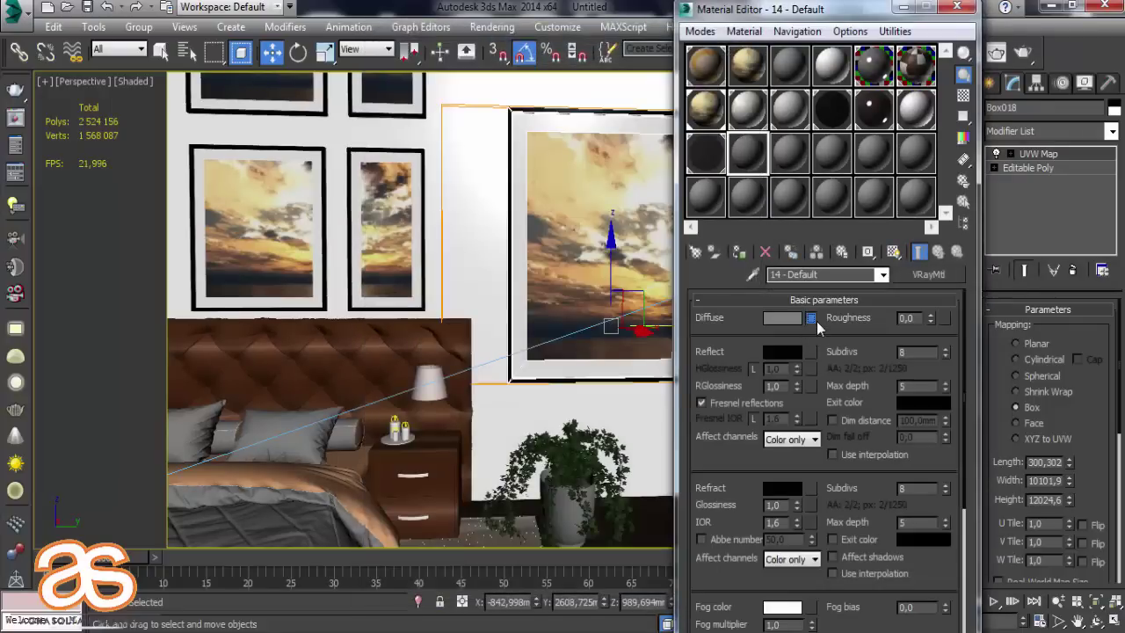
# Load 2016-Ferrari-488-GTB-Wallpaper-For-PC.jpg as a Bitmap in the Diffuse map slot.
pyautogui.click(816, 321)
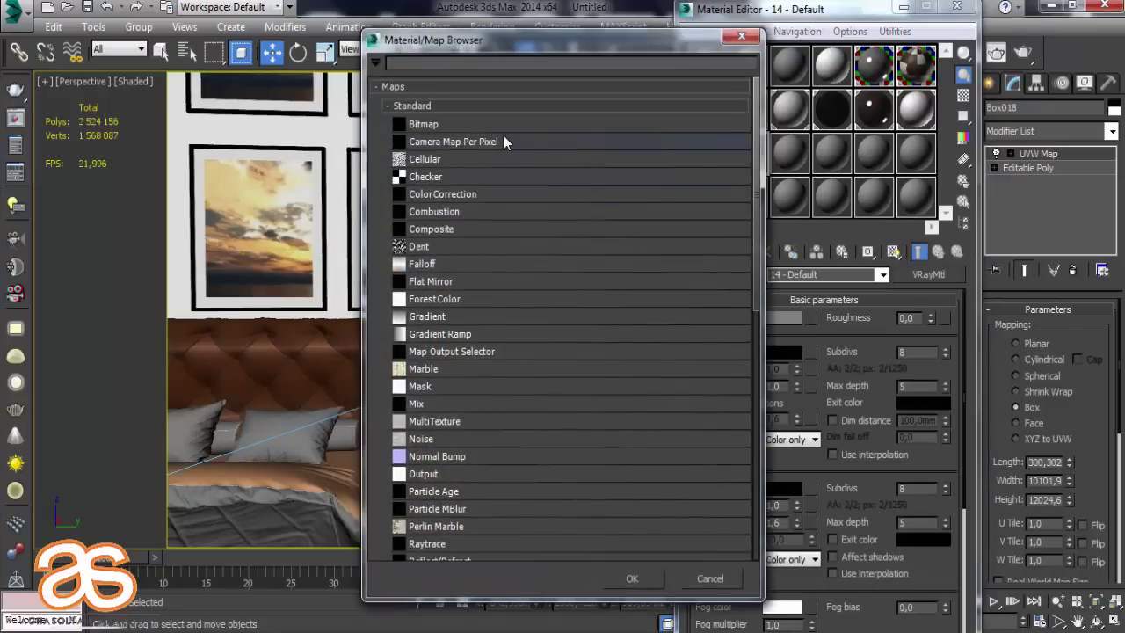
pyautogui.doubleClick(504, 127)
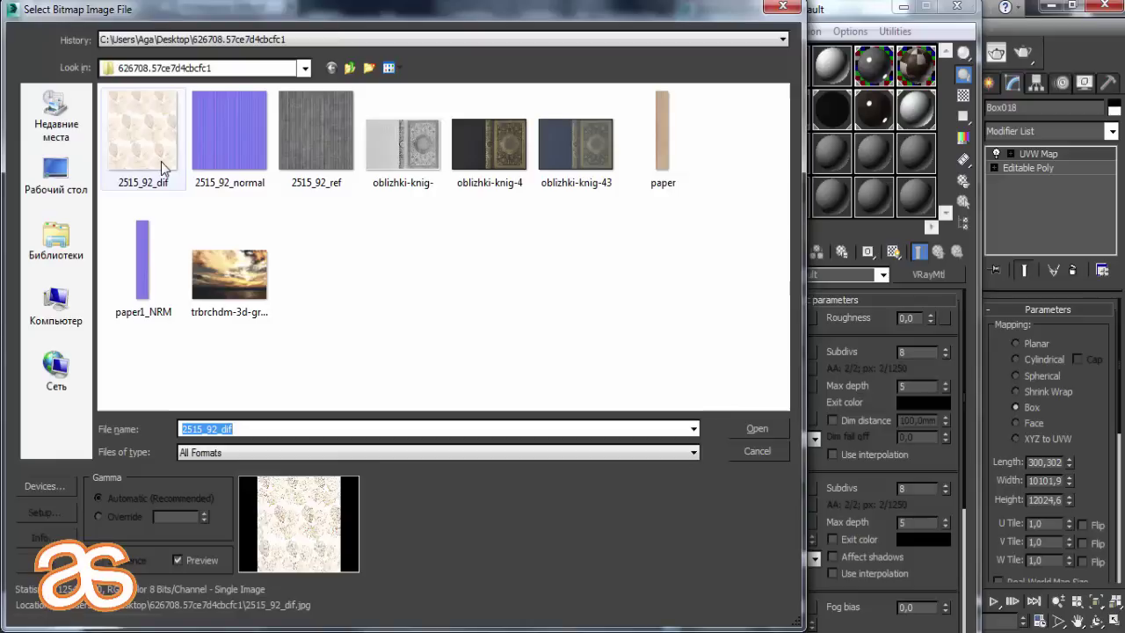
pyautogui.click(64, 183)
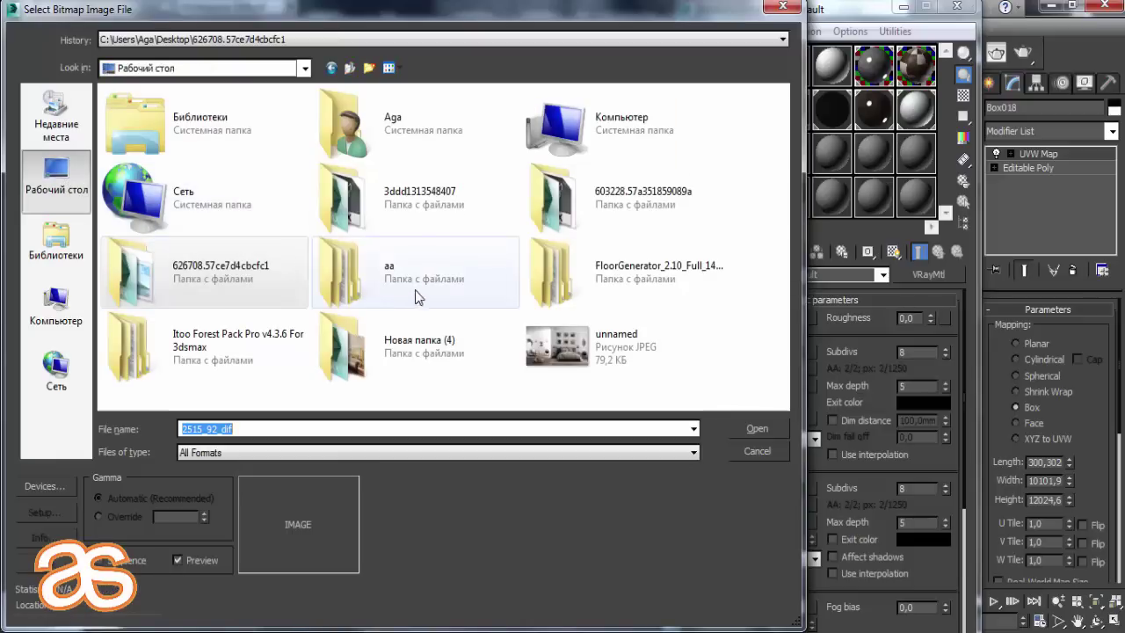
pyautogui.doubleClick(343, 119)
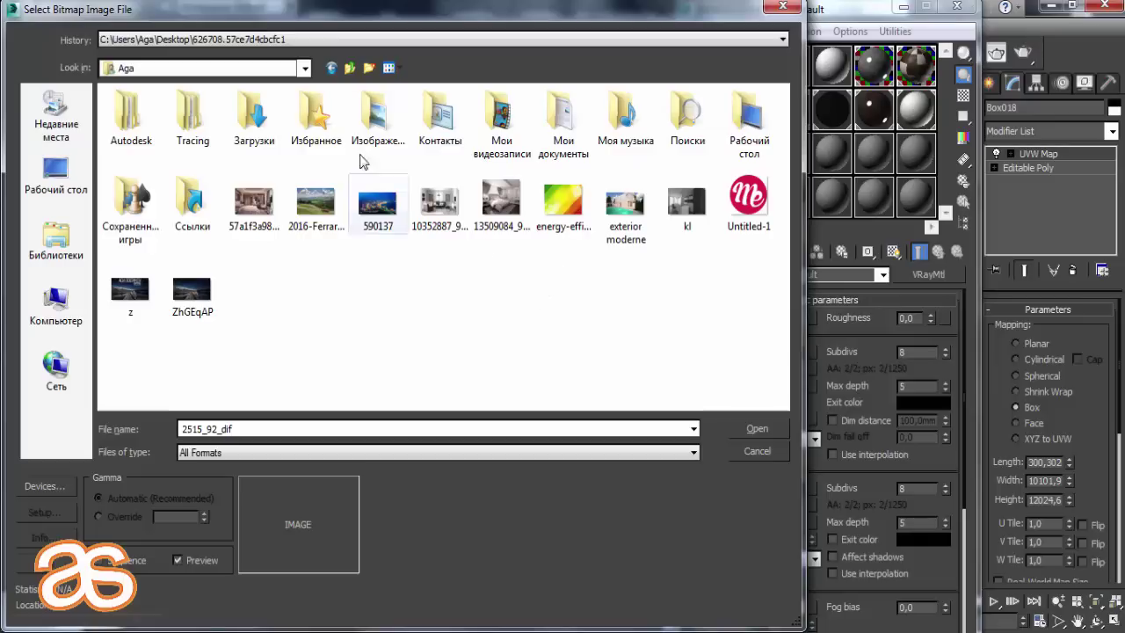
pyautogui.doubleClick(269, 129)
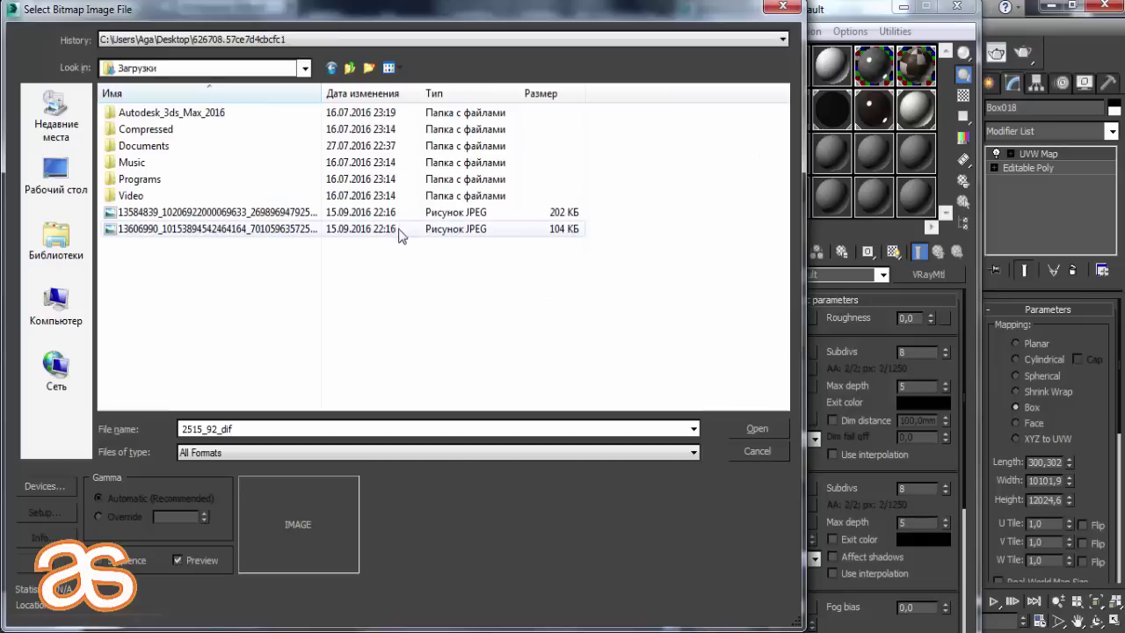
pyautogui.click(407, 230)
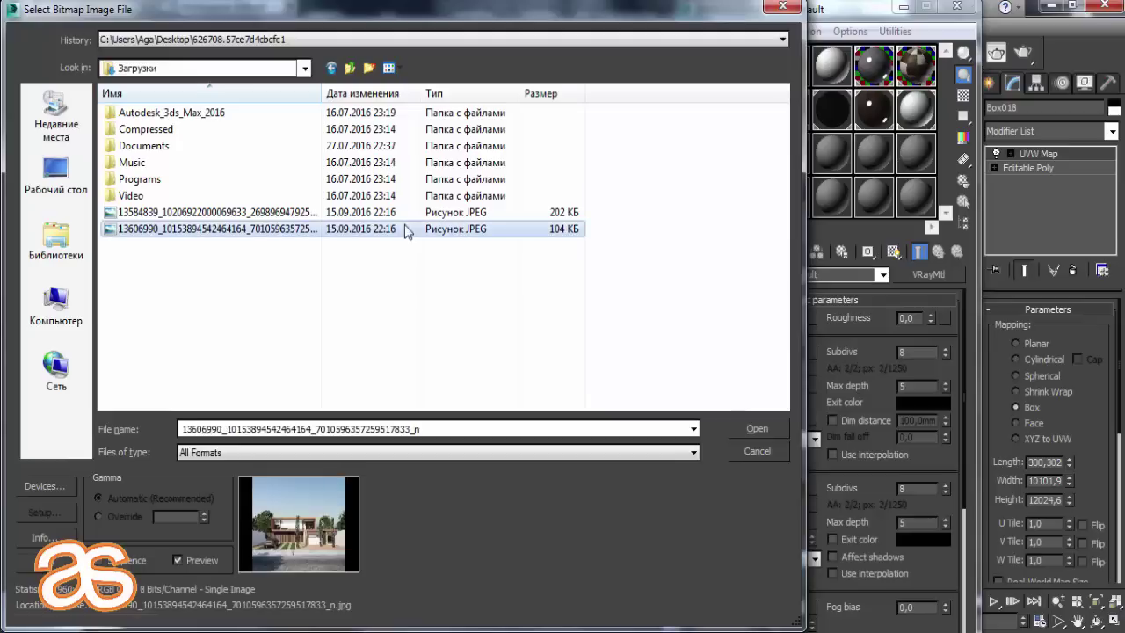
pyautogui.click(332, 68)
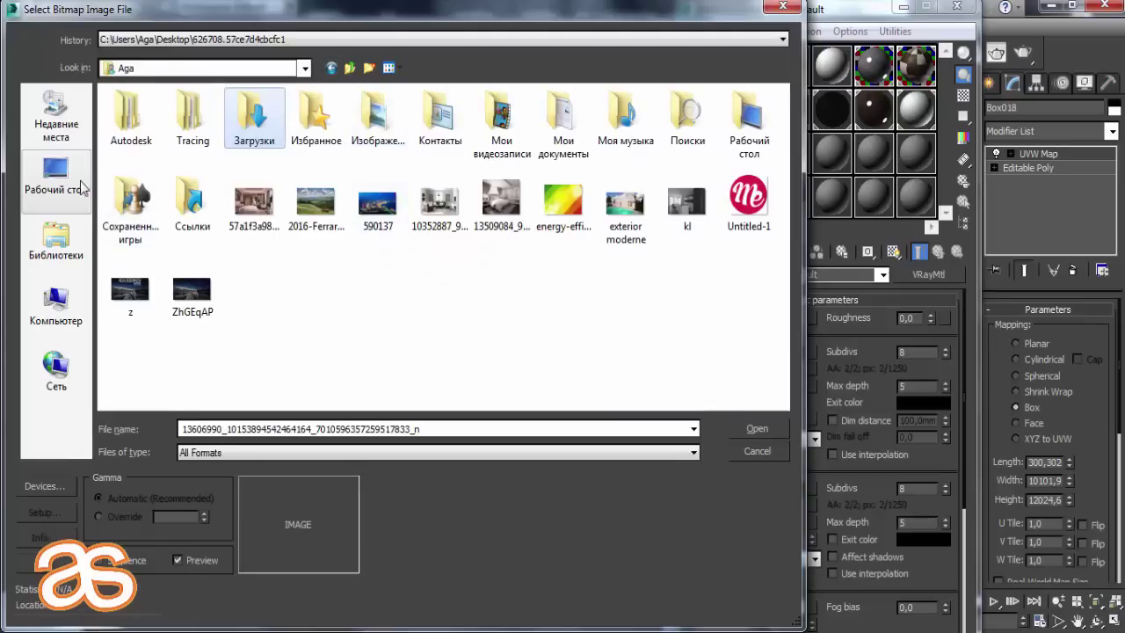
pyautogui.click(56, 176)
pyautogui.click(442, 278)
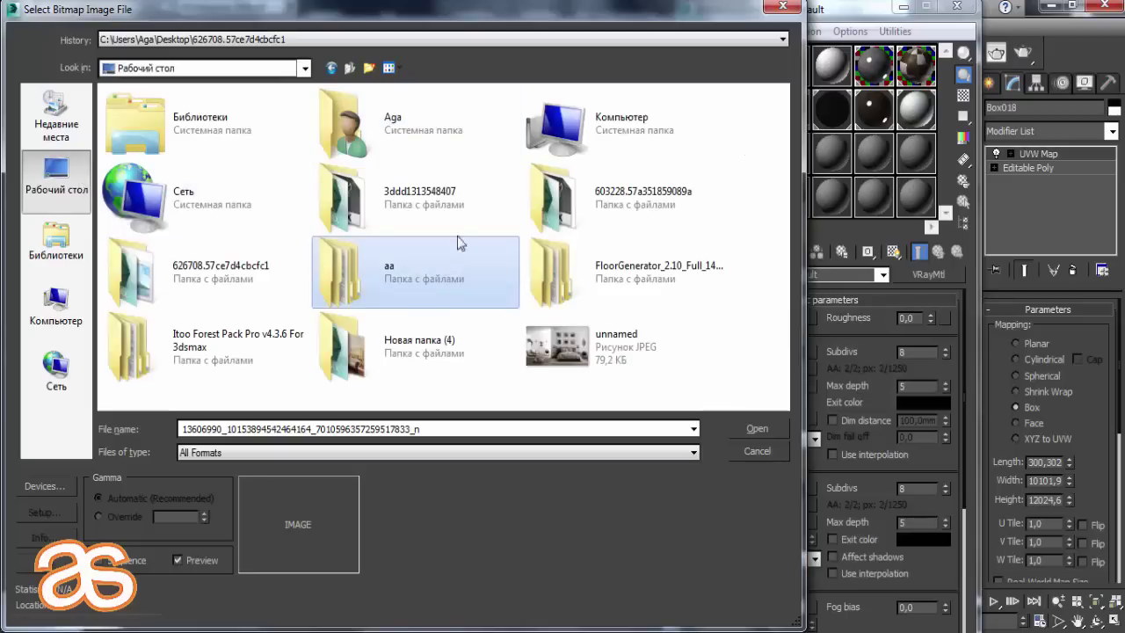
pyautogui.doubleClick(432, 140)
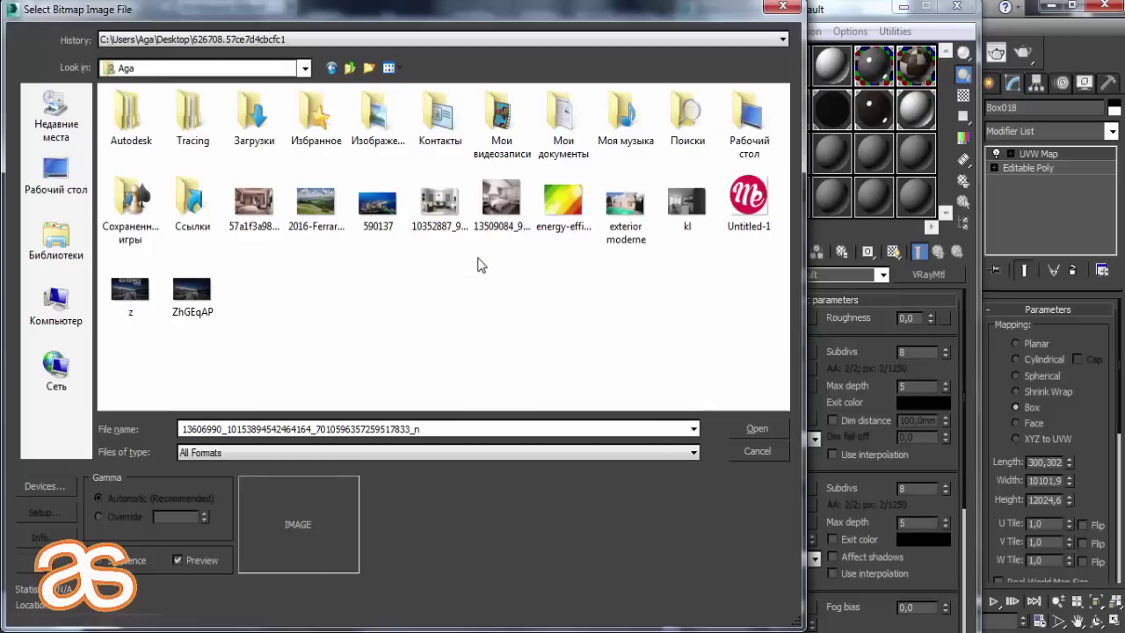
pyautogui.doubleClick(318, 211)
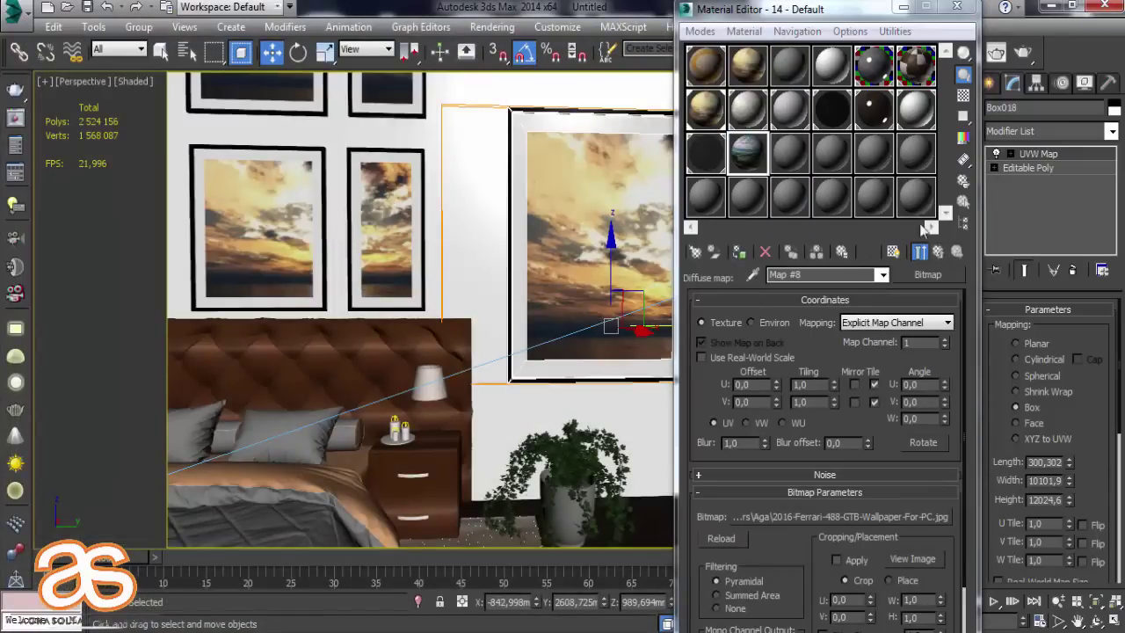
# Assign the Ferrari image material to Box018's front face and show it shaded in the viewport.
pyautogui.click(1039, 167)
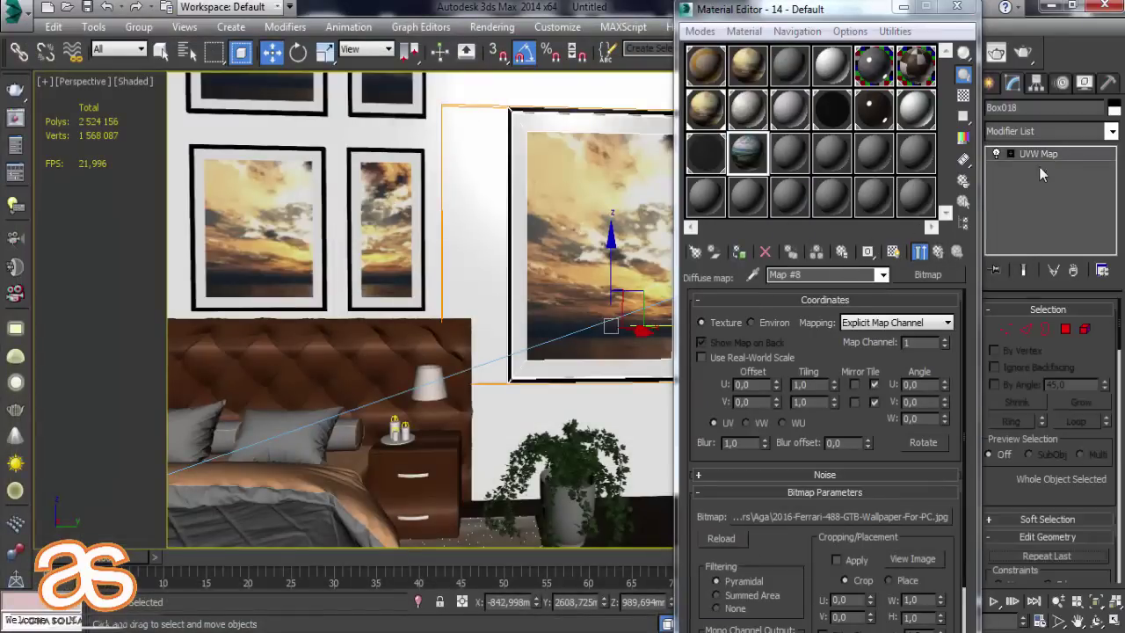
pyautogui.click(1066, 328)
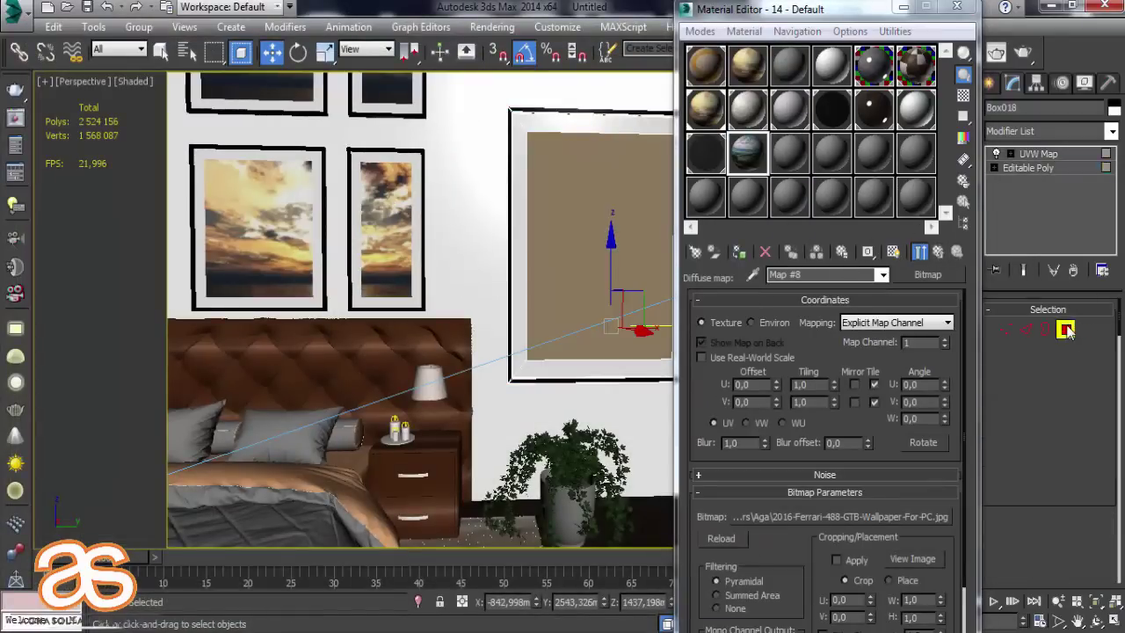
pyautogui.click(738, 253)
pyautogui.click(893, 252)
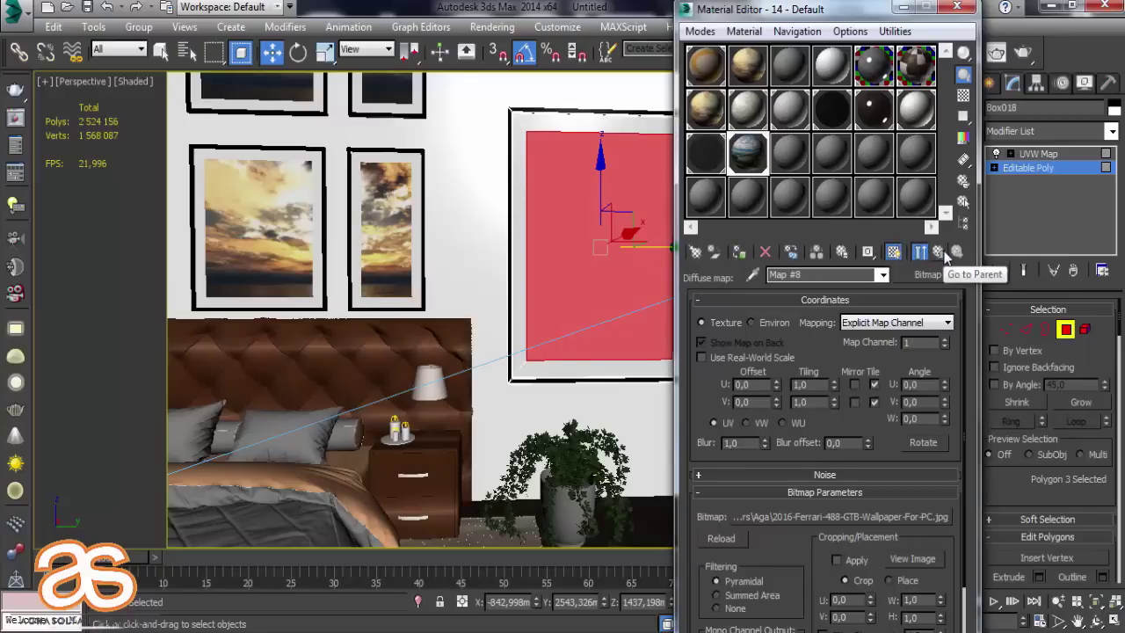
pyautogui.click(939, 252)
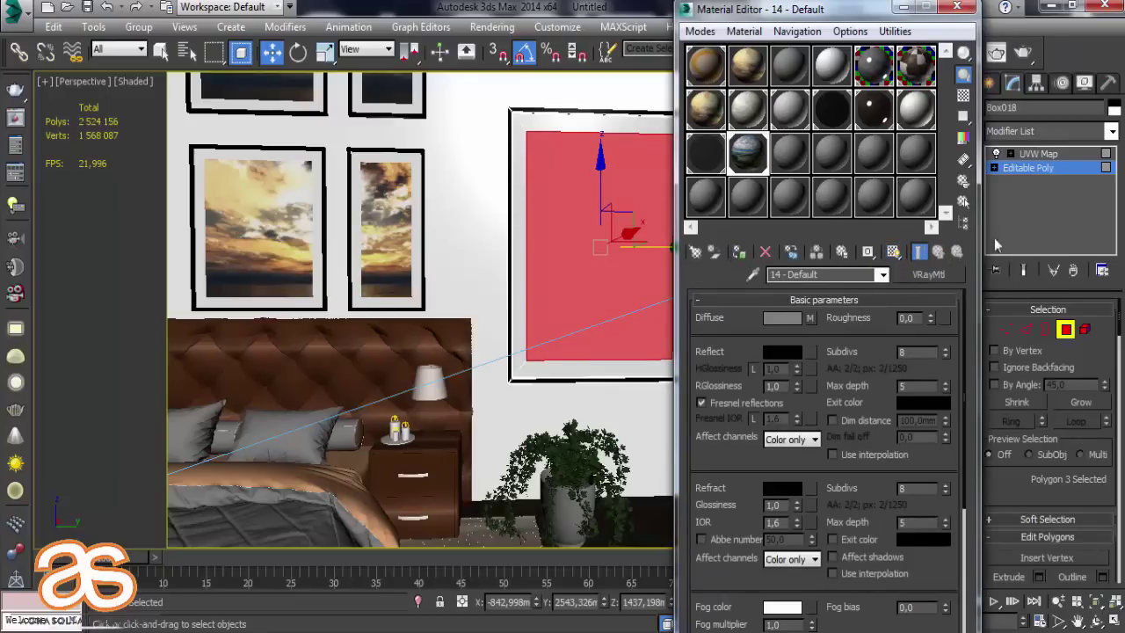
# Leave polygon editing, close the Material Editor and return to the VRayCam001 view.
pyautogui.click(1027, 167)
pyautogui.click(1033, 155)
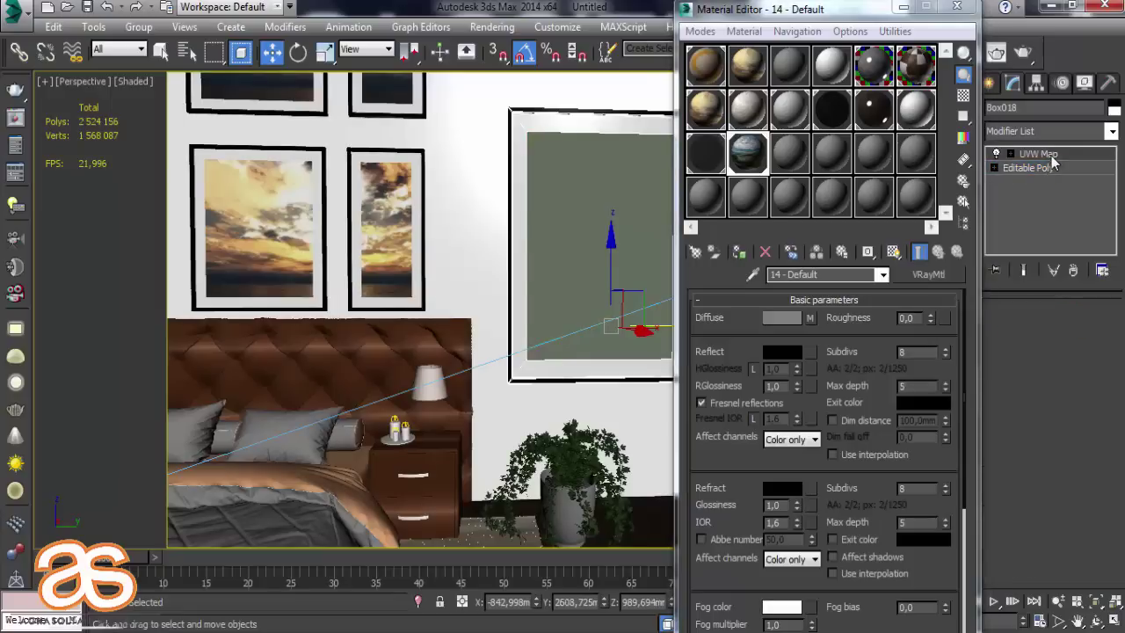
pyautogui.click(673, 292)
pyautogui.click(957, 11)
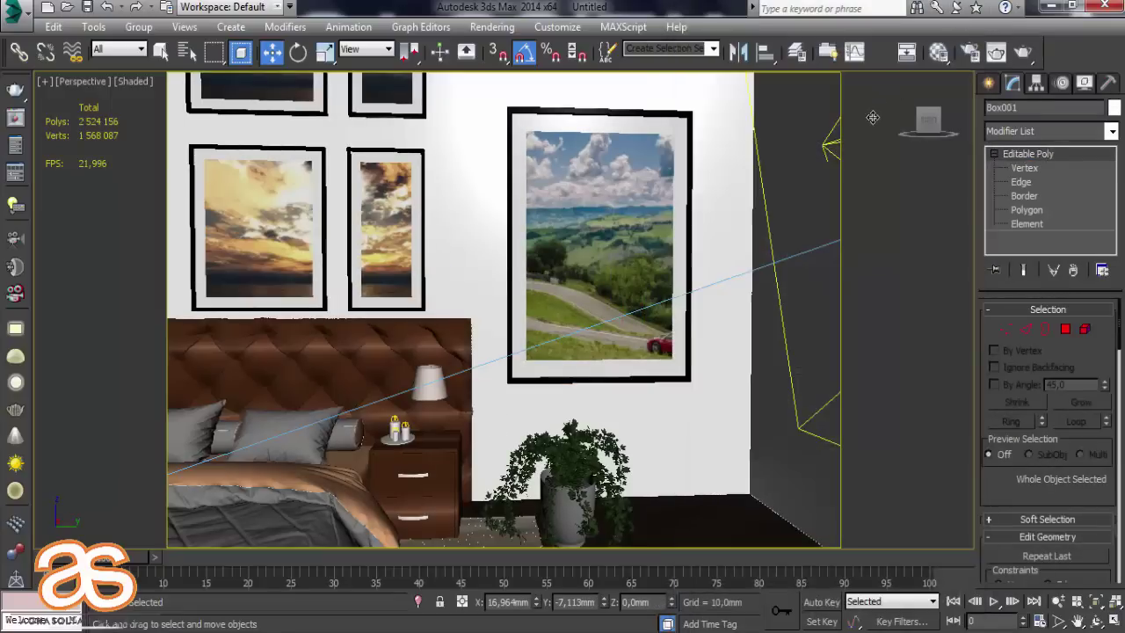
pyautogui.press('c')
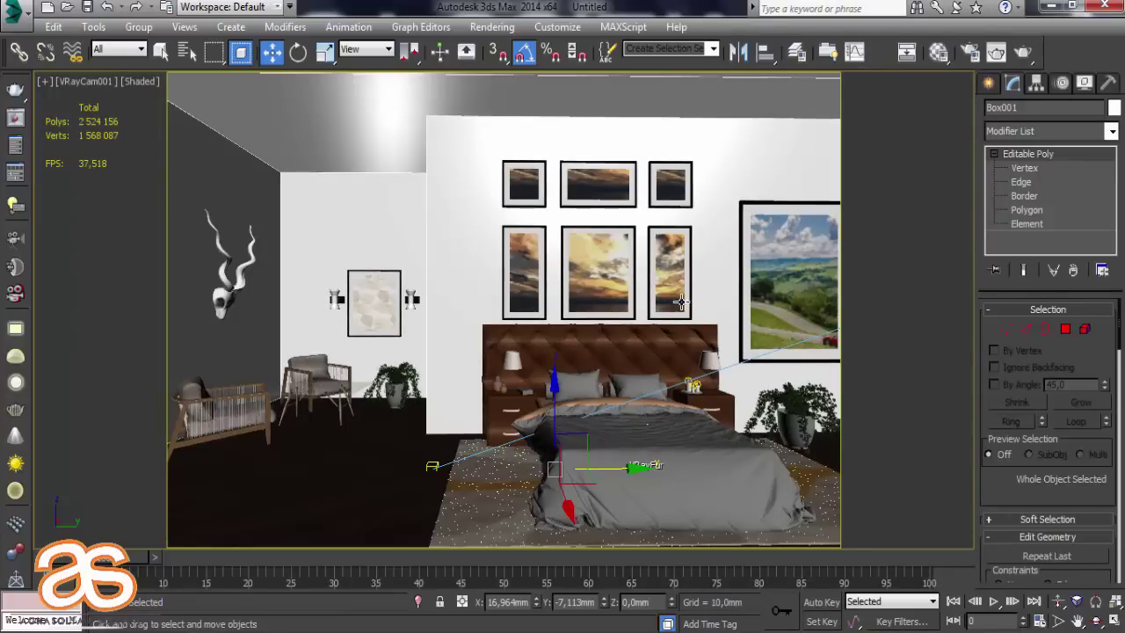
# Switch to Perspective and select the directional sun light.
pyautogui.moveTo(587, 322); pyautogui.dragTo(585, 313, button='middle')
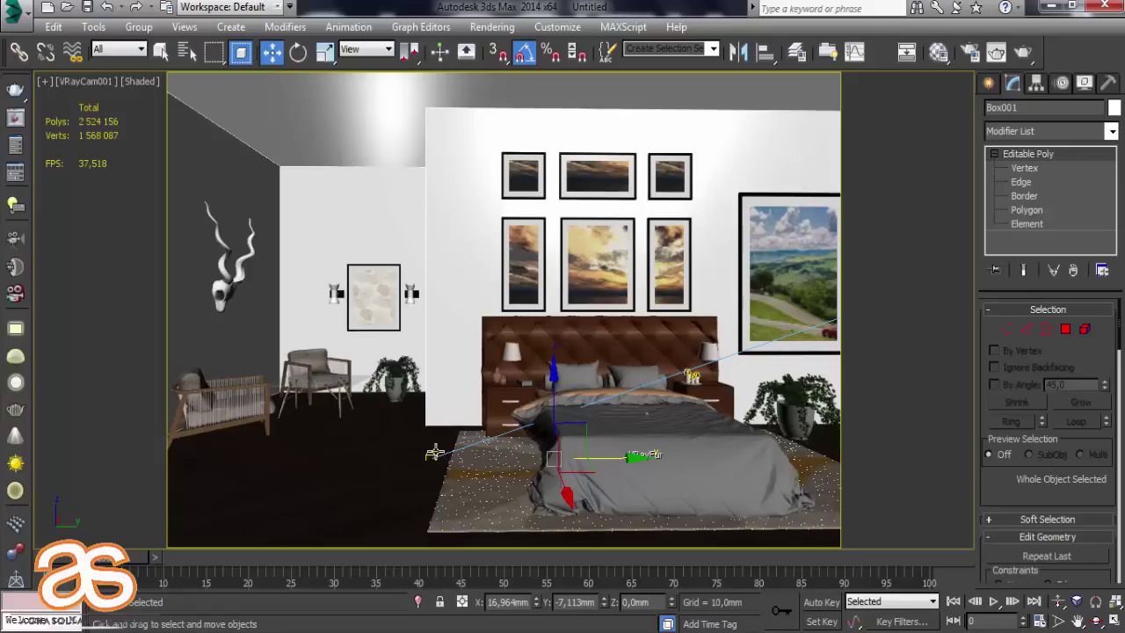
pyautogui.press('p')
pyautogui.moveTo(436, 455)
pyautogui.mouseDown(button='middle')
pyautogui.moveTo(88, 405)
pyautogui.moveTo(619, 378)
pyautogui.mouseUp(button='middle')
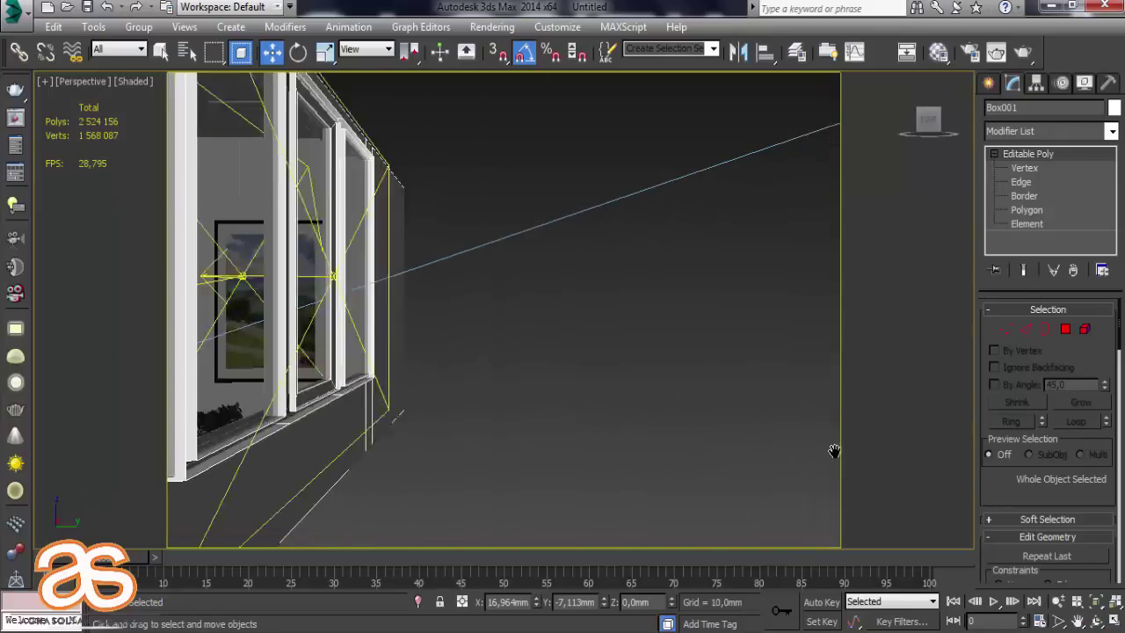
pyautogui.scroll(-4, 619, 385)
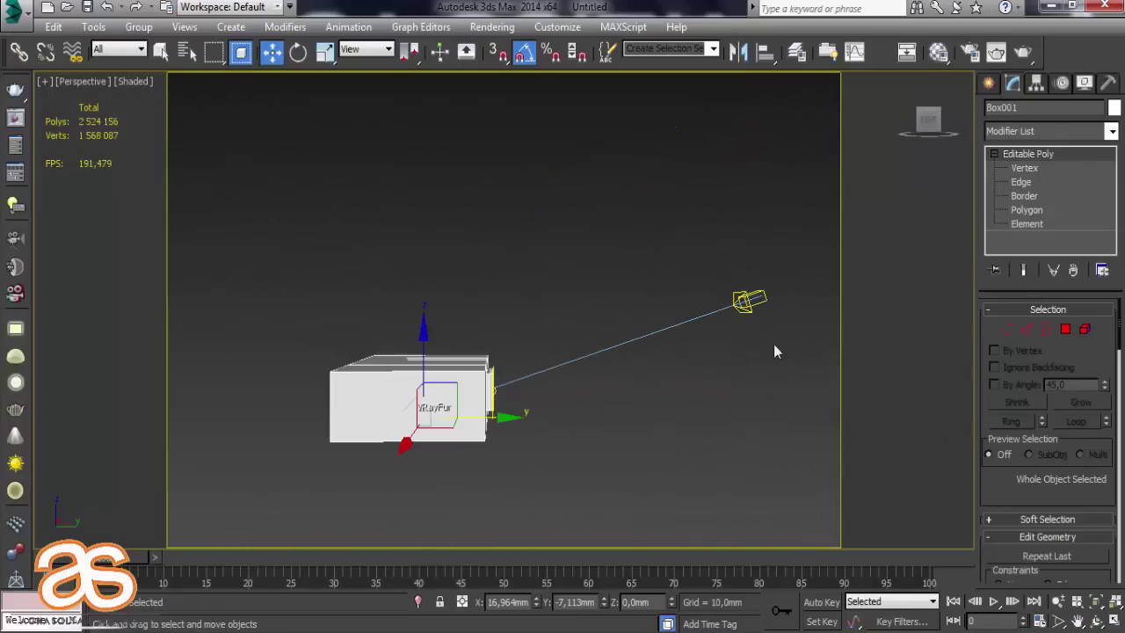
pyautogui.click(748, 299)
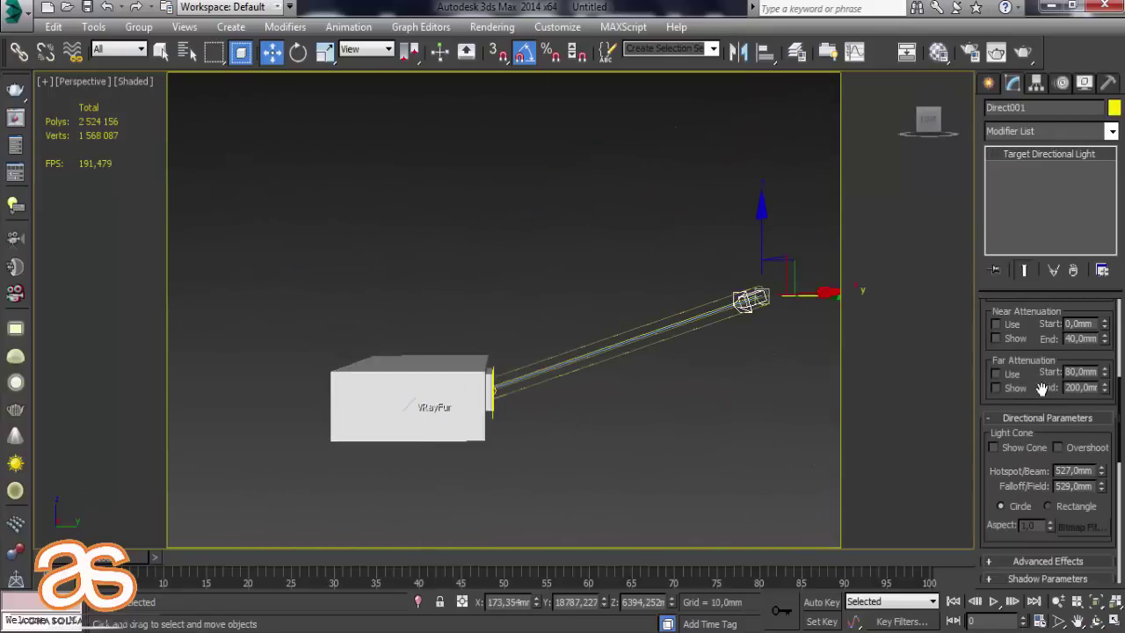
pyautogui.moveTo(1051, 390); pyautogui.dragTo(1013, 531)
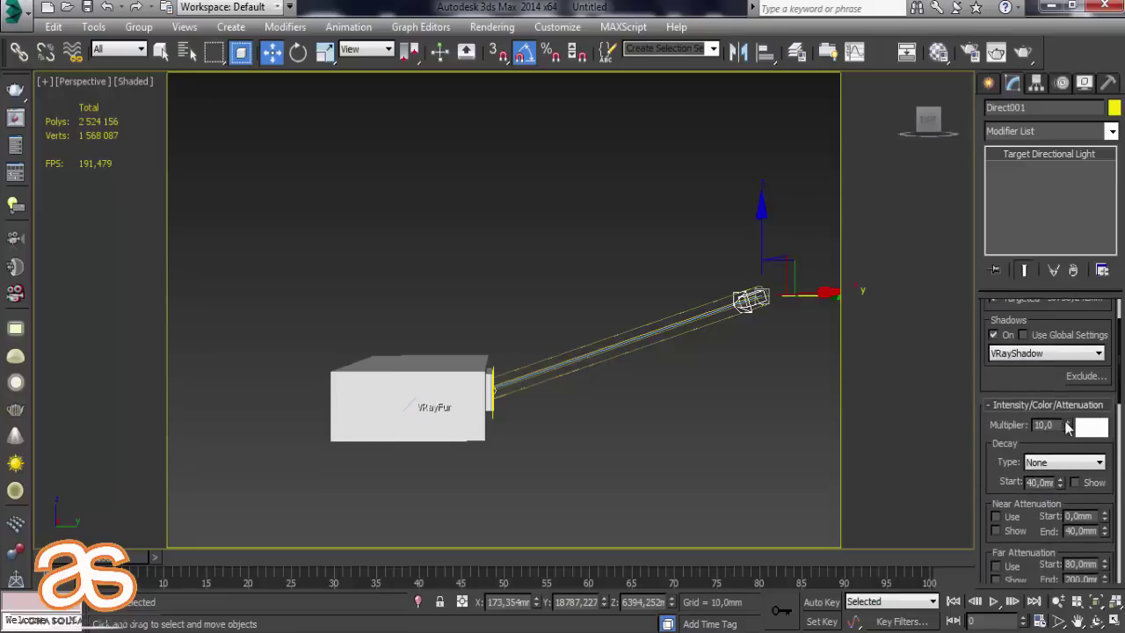
# Set the light's multiplier to 70 and start a production render from VRayCam001.
pyautogui.doubleClick(1043, 425)
pyautogui.write('7')
pyautogui.write('0')
pyautogui.press('Return')
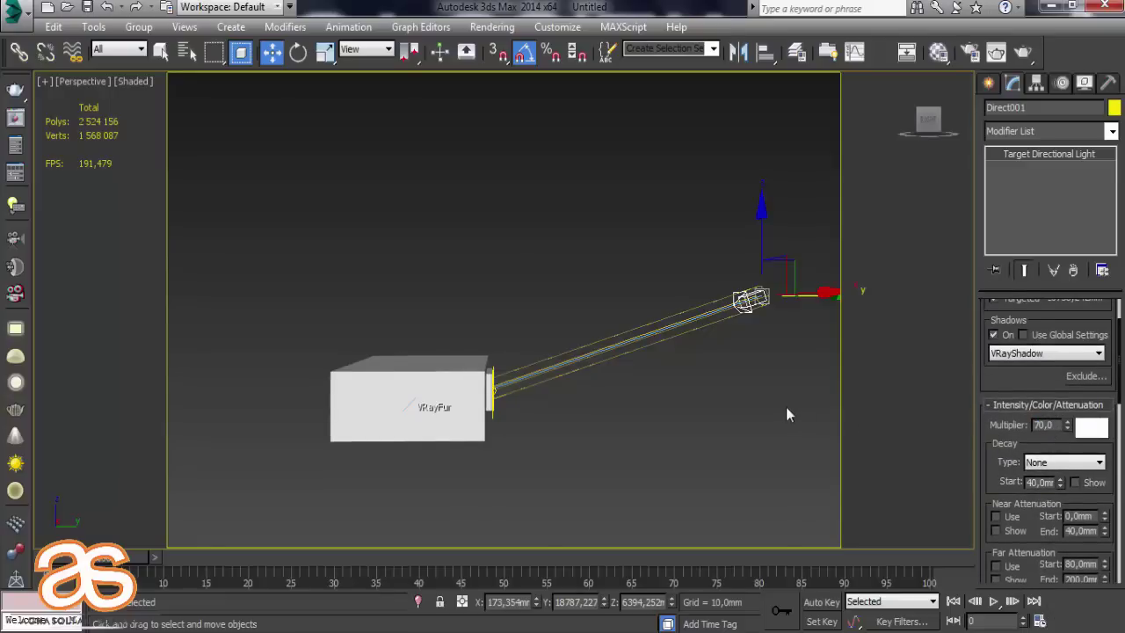
pyautogui.press('c')
pyautogui.click(1037, 56)
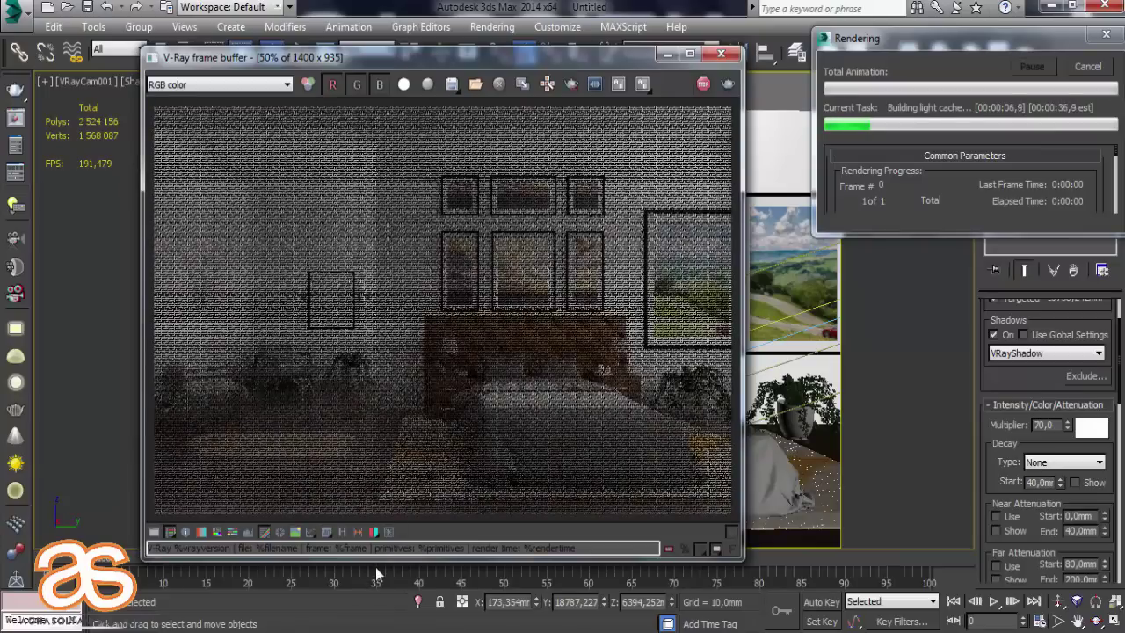
# Close the noisy test render, inspect the window in perspective, then return to the VRayCam001 view.
pyautogui.click(720, 54)
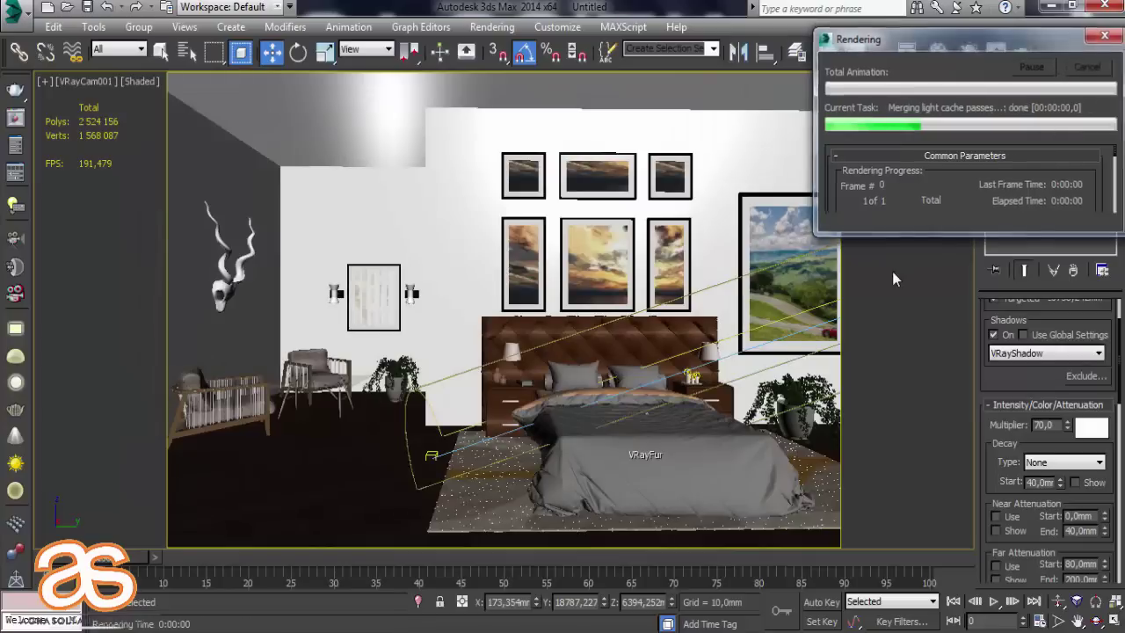
pyautogui.press('p')
pyautogui.keyDown('alt'); pyautogui.moveTo(395, 422); pyautogui.dragTo(128, 434, button='middle'); pyautogui.keyUp('alt')
pyautogui.scroll(-4, 128, 434)
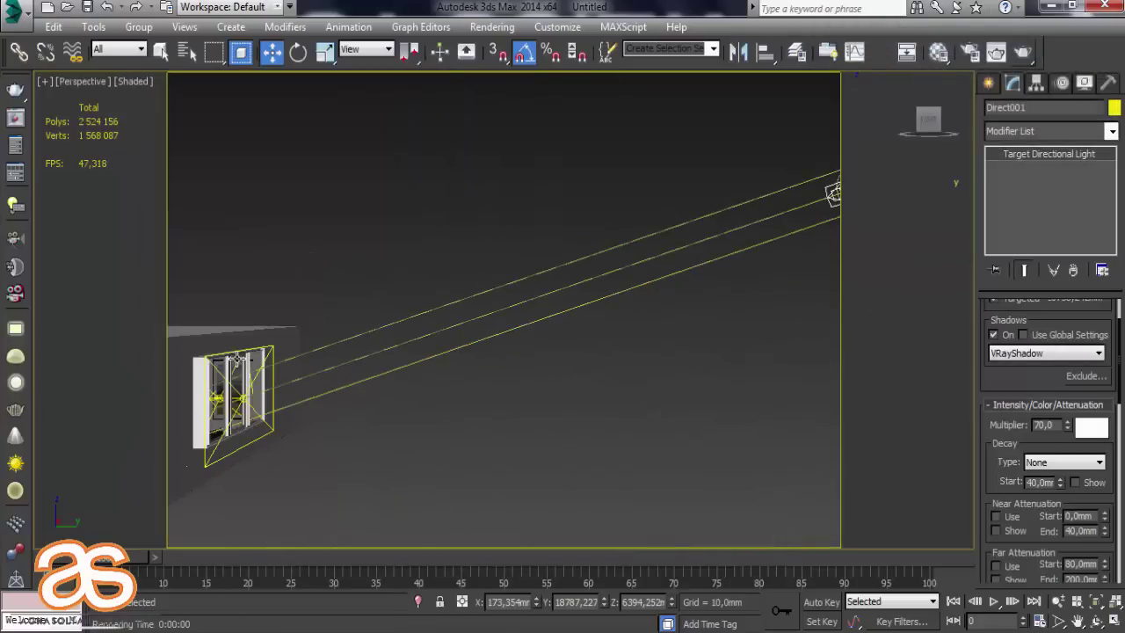
pyautogui.click(318, 348)
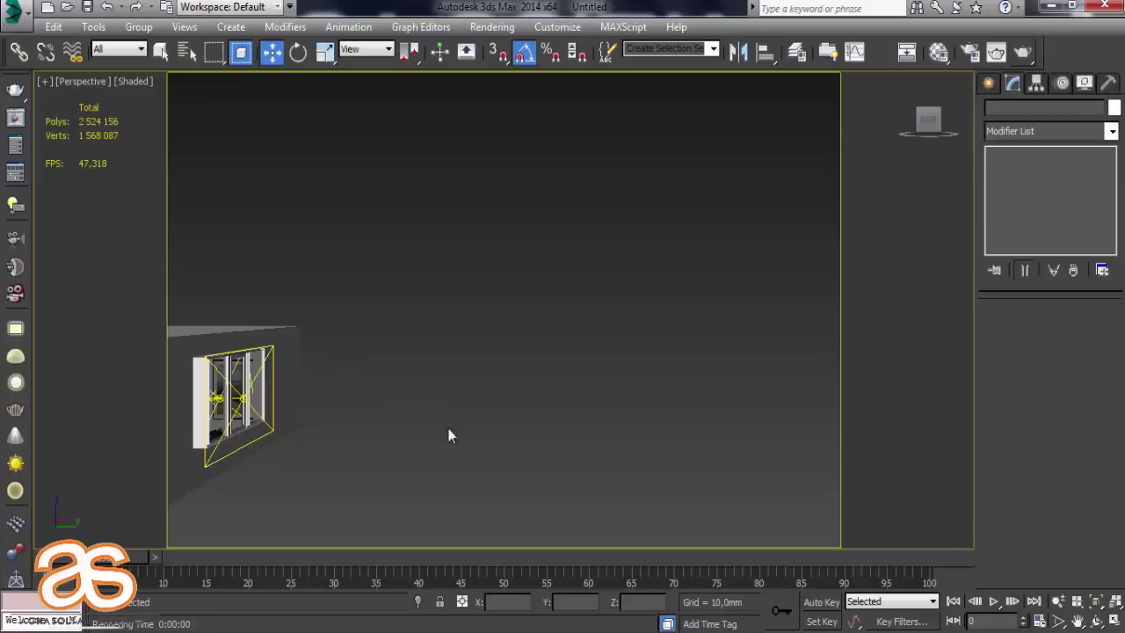
pyautogui.press('c')
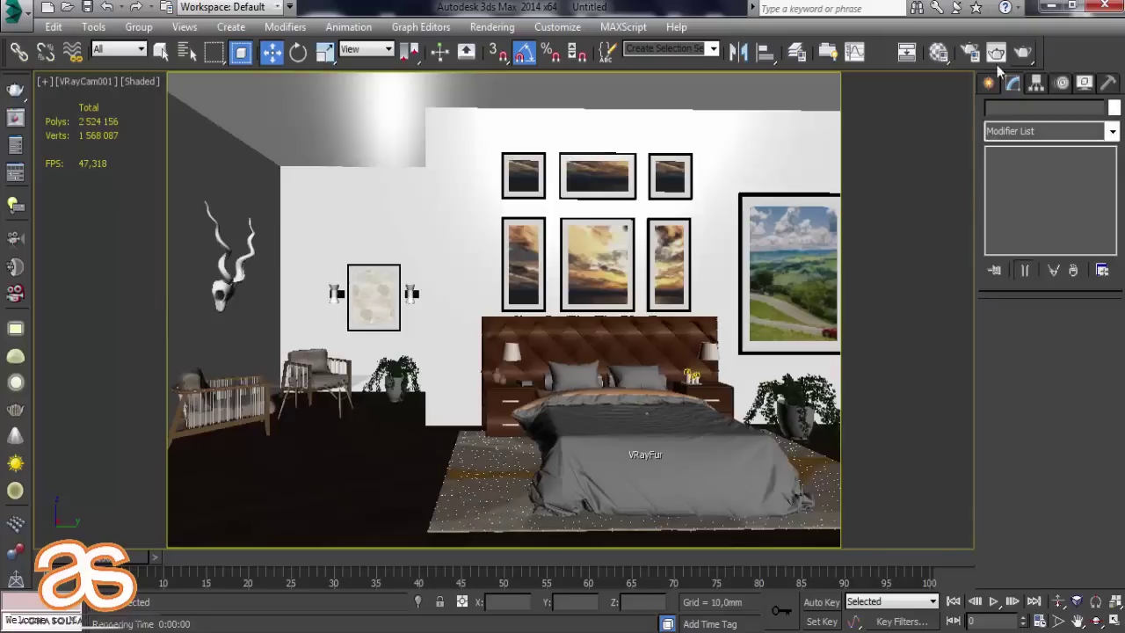
pyautogui.click(1023, 54)
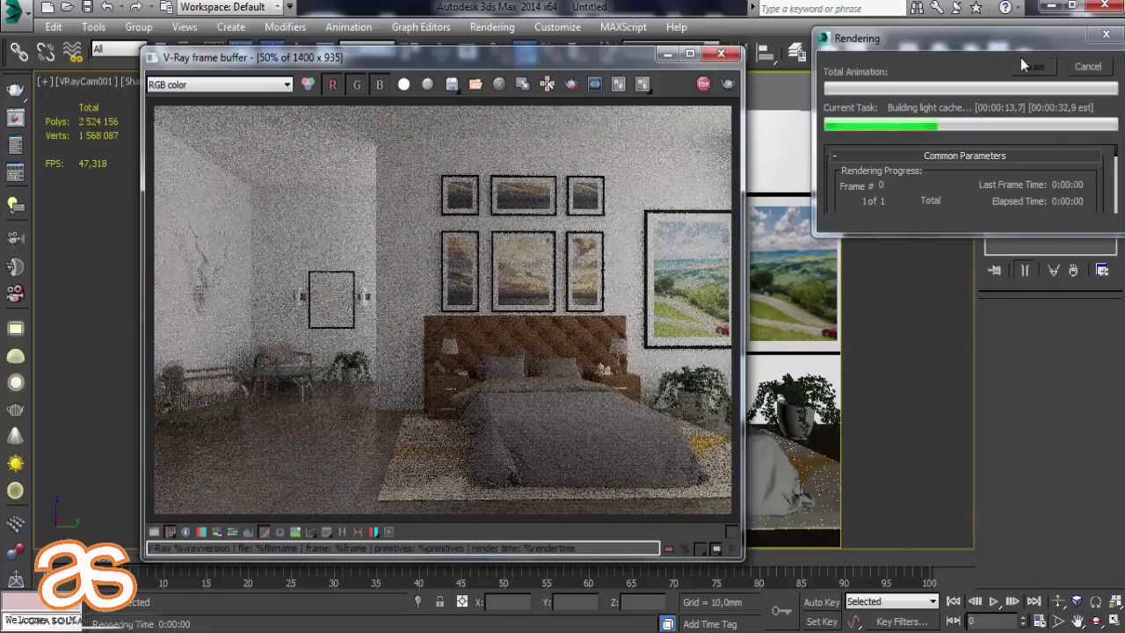
pyautogui.click(1088, 67)
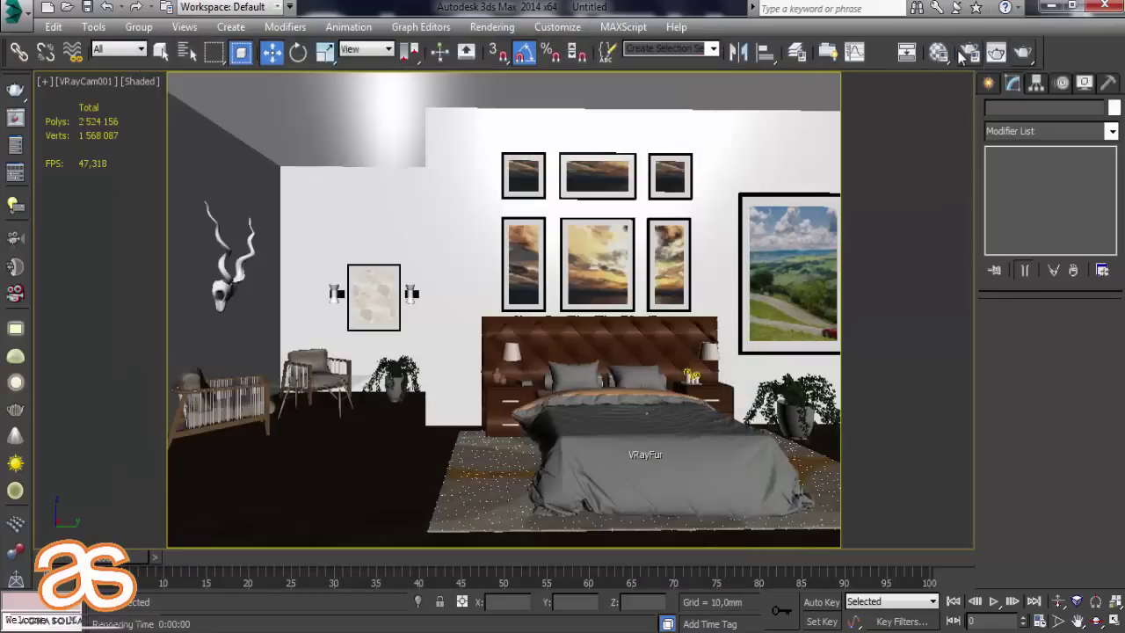
# Set the render output width to 2400, giving a 2400 × 1603 image.
pyautogui.click(968, 51)
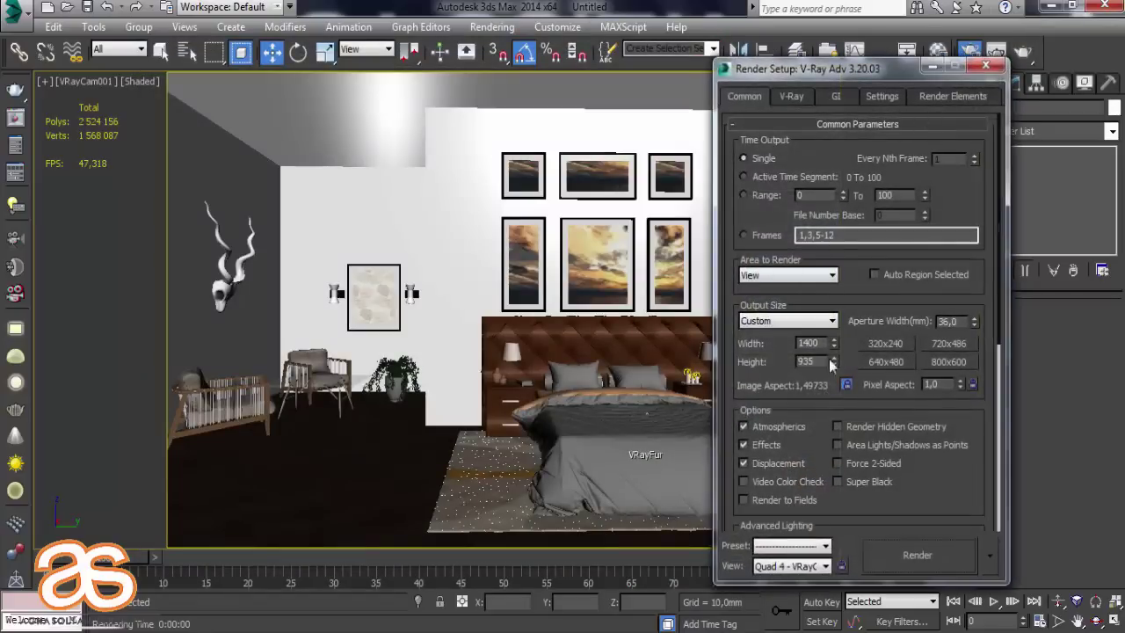
pyautogui.click(803, 342)
pyautogui.press('BackSpace')
pyautogui.write('2')
pyautogui.press('Return')
# Switch V-Ray's Global DMC sampling rollout to Advanced mode and close Render Setup.
pyautogui.click(798, 97)
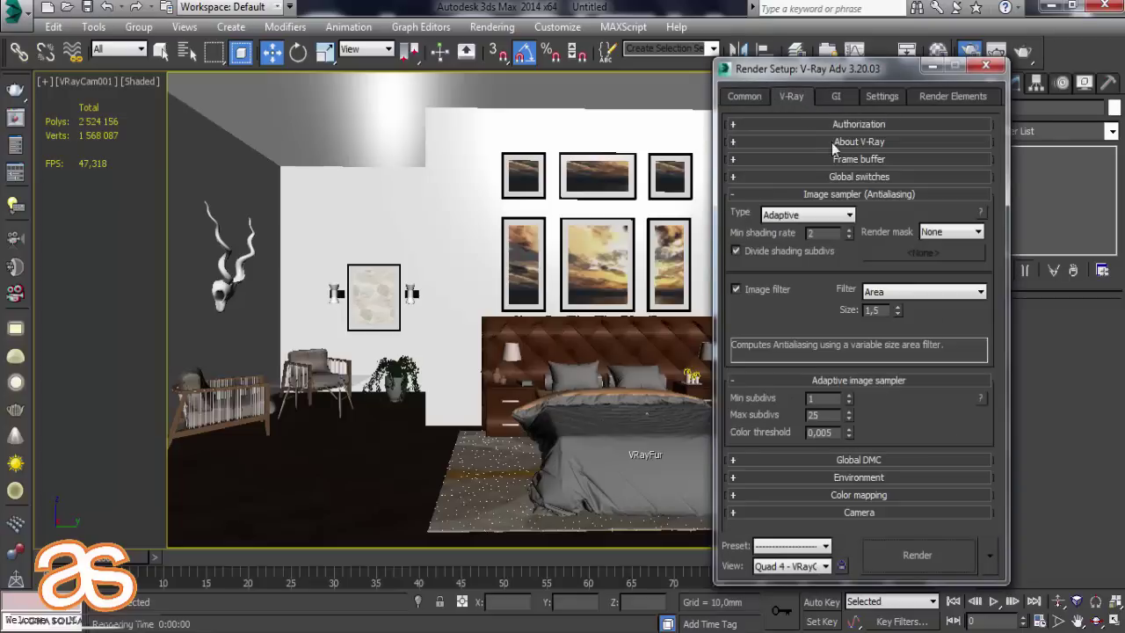
pyautogui.click(881, 458)
pyautogui.click(938, 480)
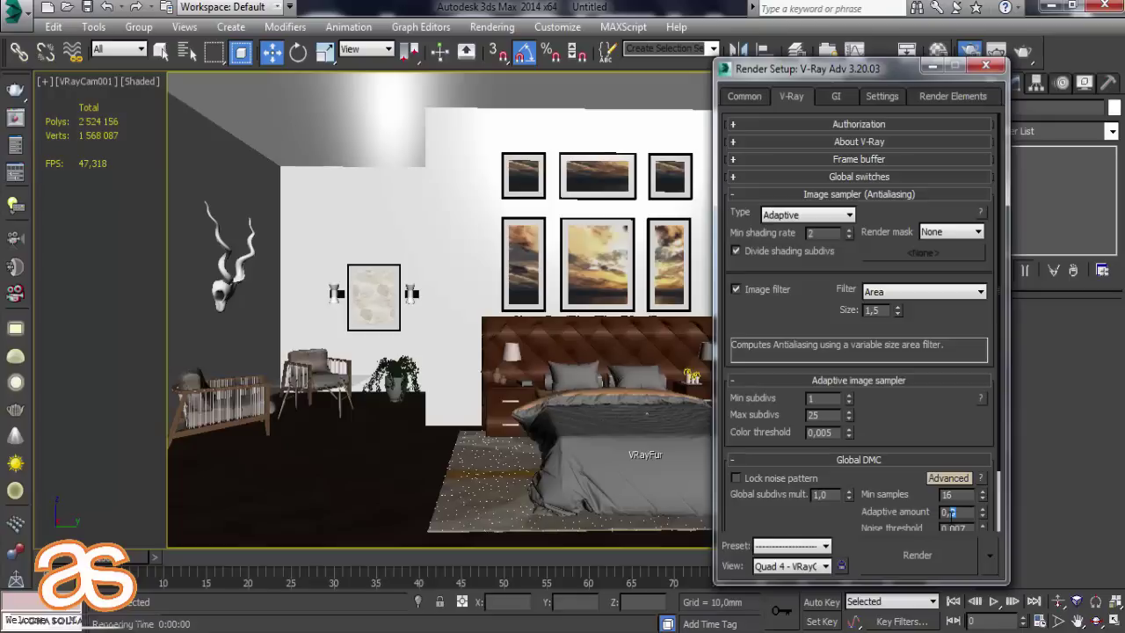
pyautogui.click(988, 68)
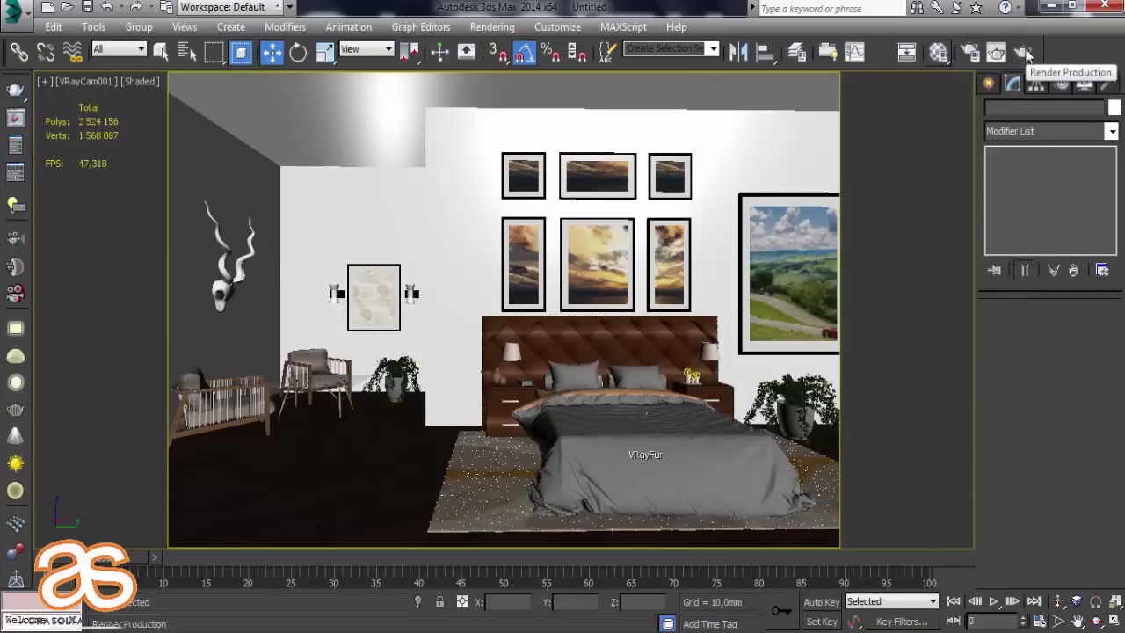
# Render the VRayCam001 bedroom view at 2400 × 1603, resizing the frame buffer while it finishes.
pyautogui.click(1026, 54)
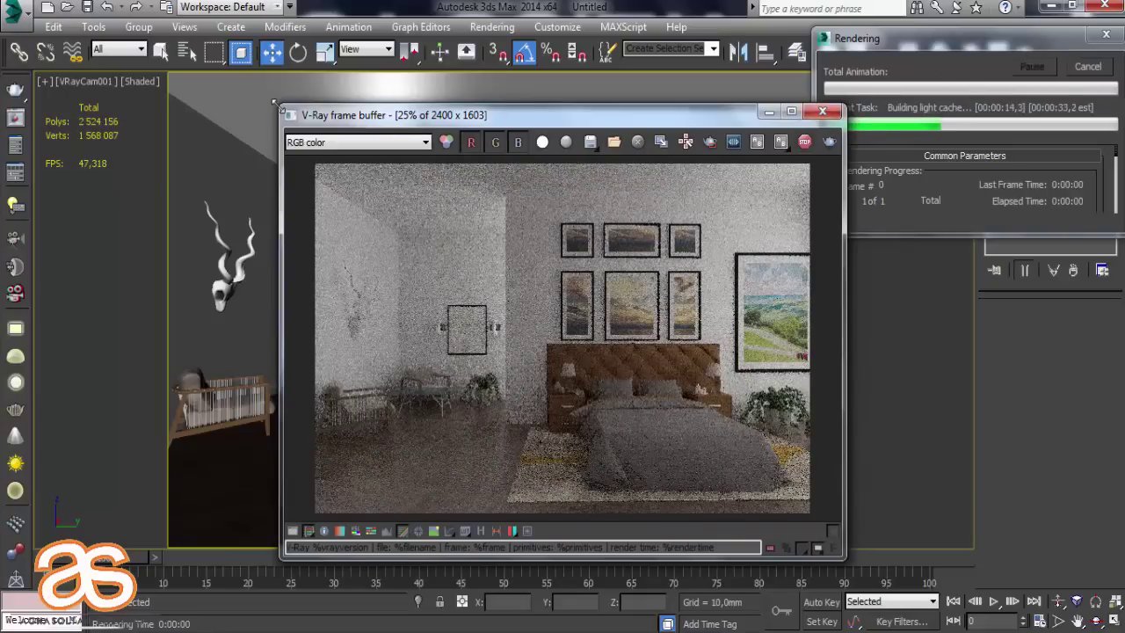
pyautogui.moveTo(276, 104)
pyautogui.mouseDown()
pyautogui.moveTo(186, 76)
pyautogui.moveTo(42, 0)
pyautogui.mouseUp()
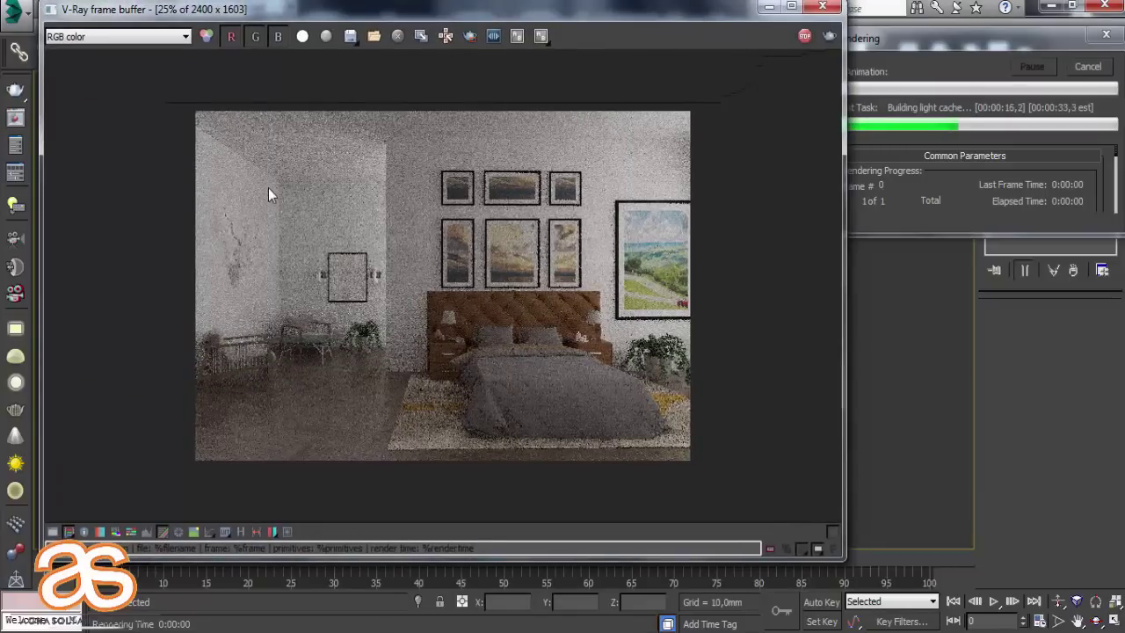
pyautogui.scroll(1, 268, 188)
pyautogui.scroll(-2, 352, 228)
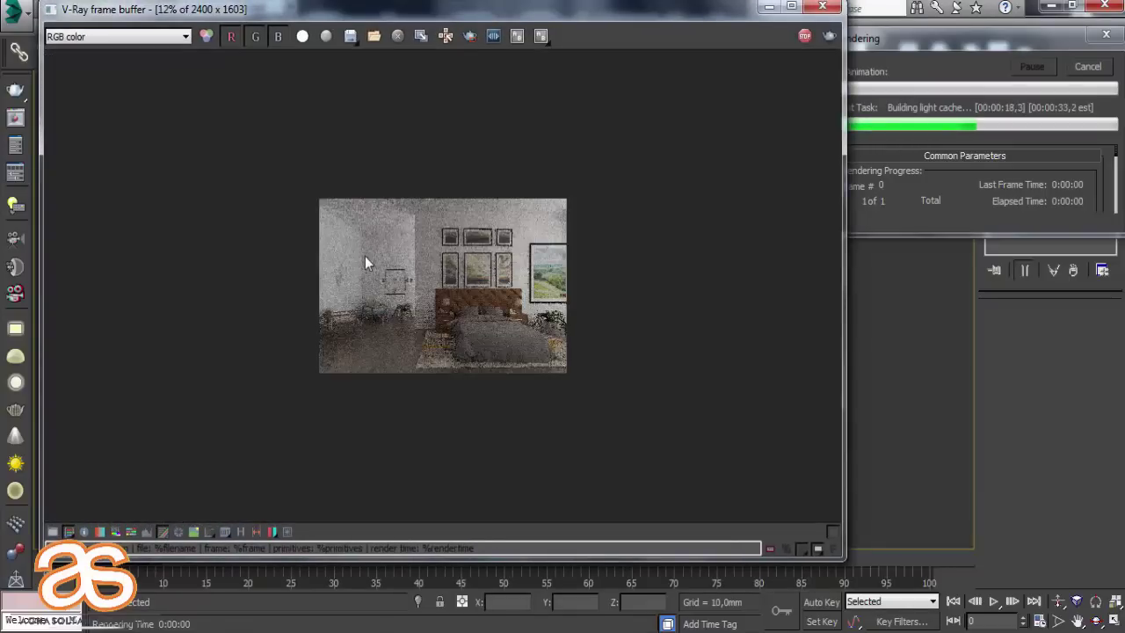
pyautogui.scroll(2, 365, 256)
pyautogui.scroll(-1, 364, 256)
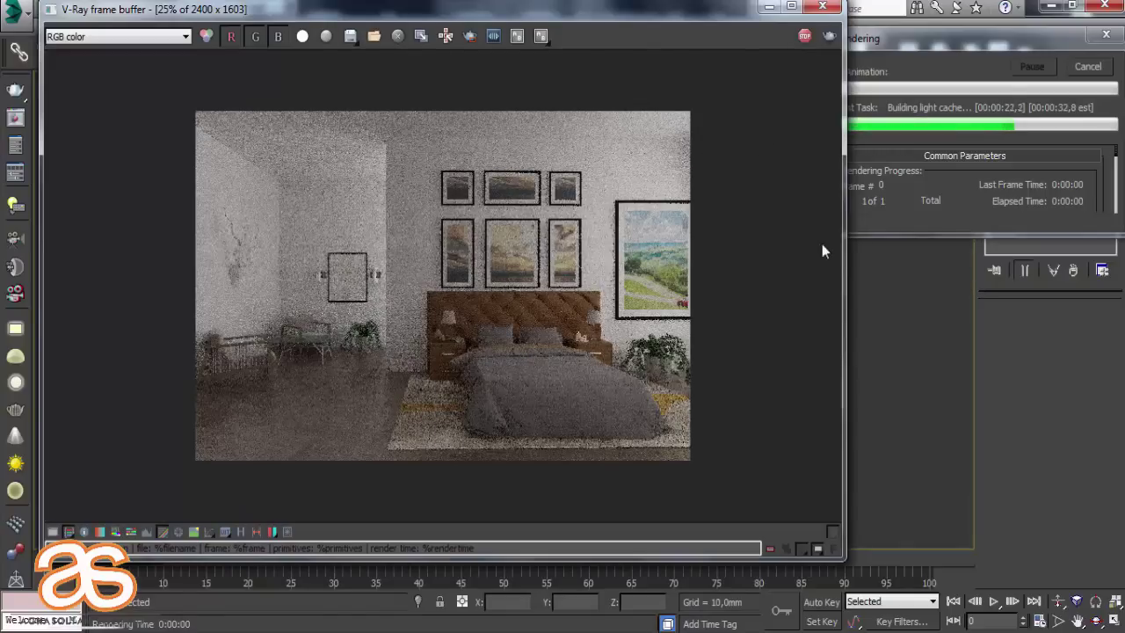
pyautogui.moveTo(843, 249); pyautogui.dragTo(802, 240)
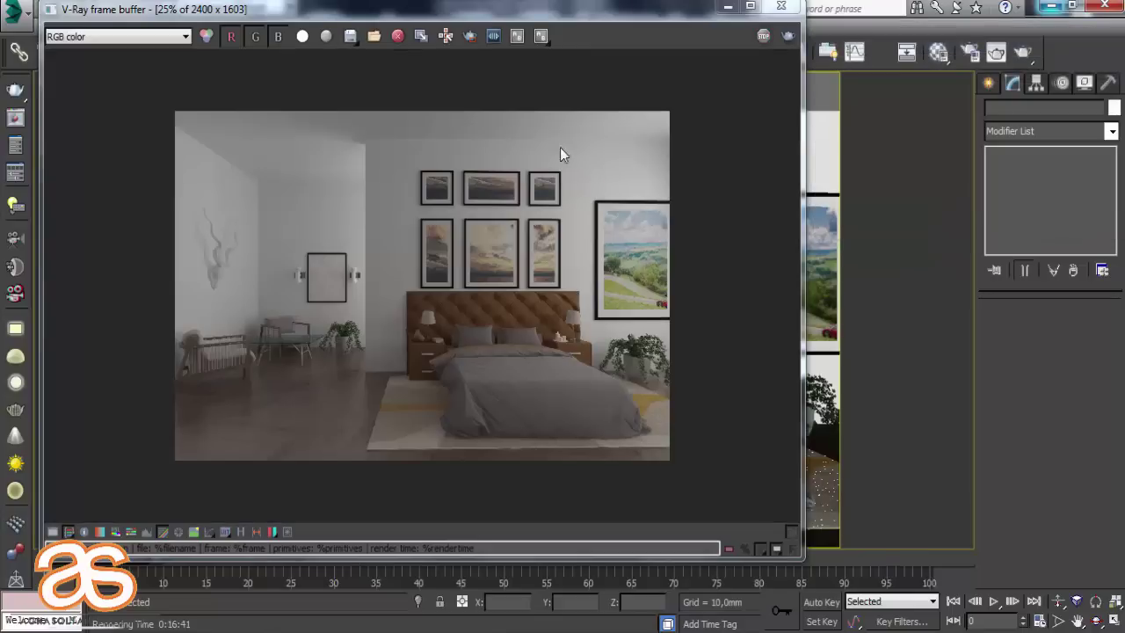
# Save the render to the Desktop as JPEG 'interor' and close the V-Ray frame buffer.
pyautogui.click(352, 36)
pyautogui.click(56, 176)
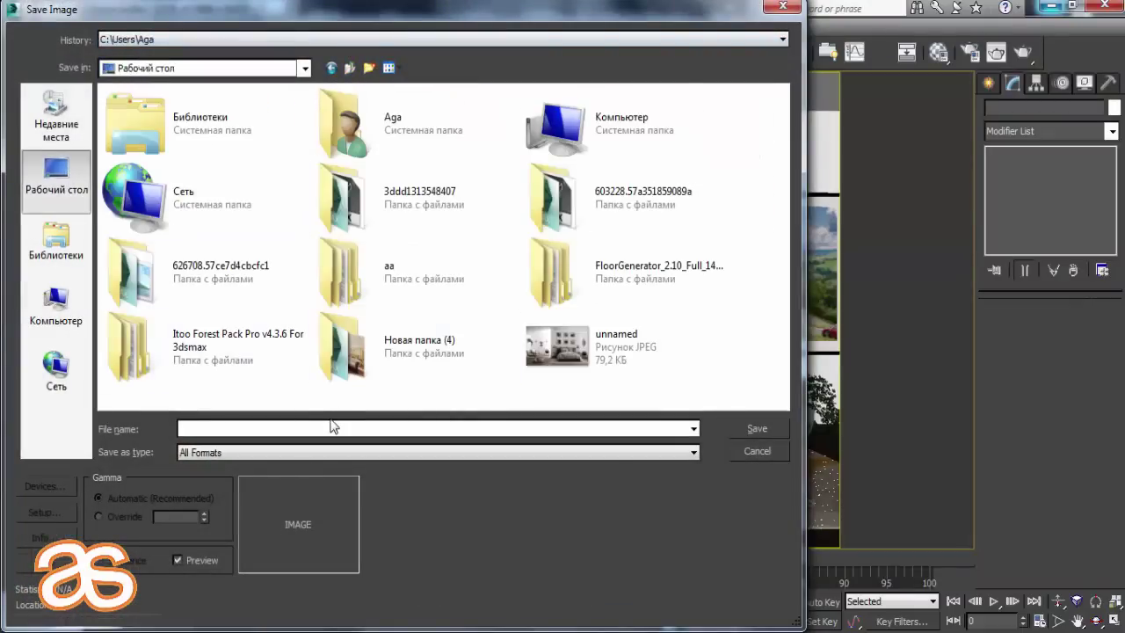
pyautogui.write('inter')
pyautogui.write('ir')
pyautogui.write(']')
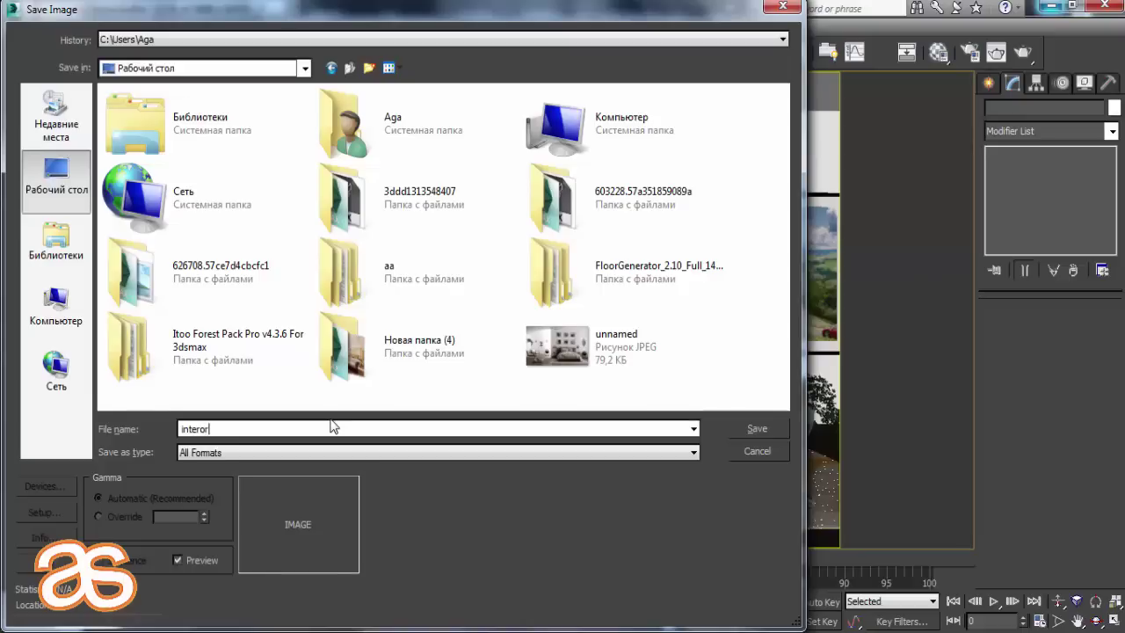
pyautogui.click(776, 425)
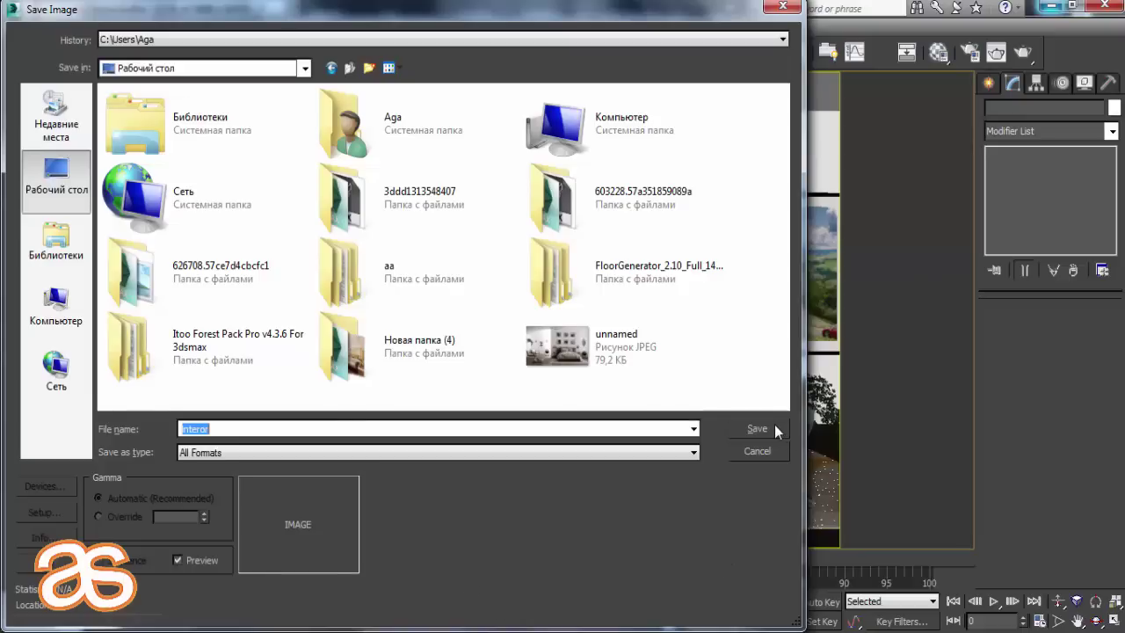
pyautogui.click(617, 452)
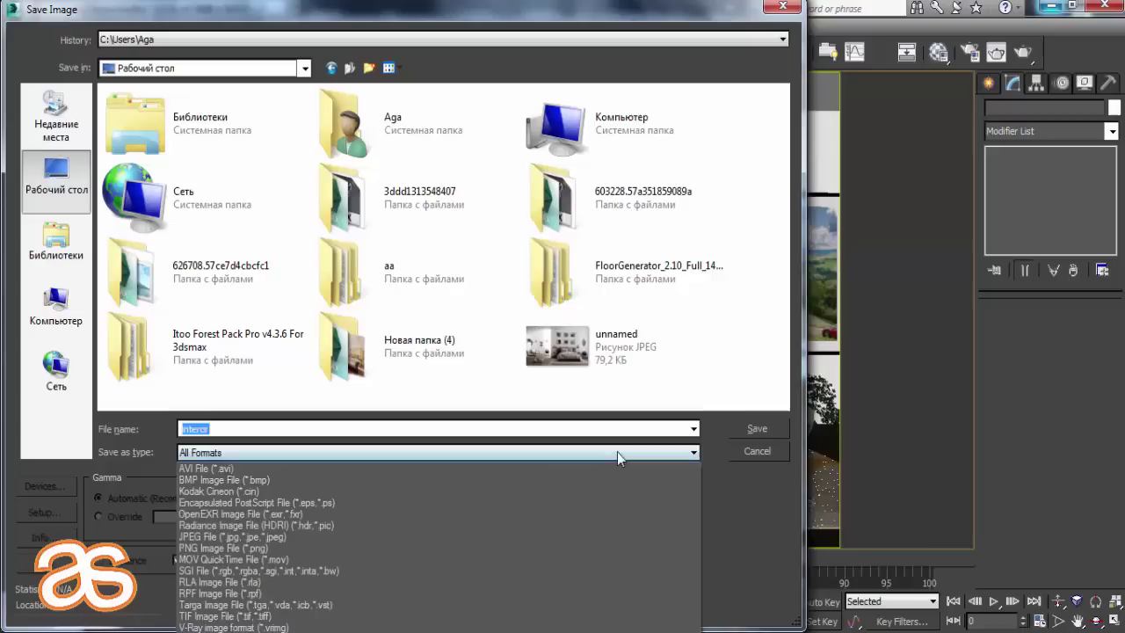
pyautogui.click(526, 545)
pyautogui.click(765, 434)
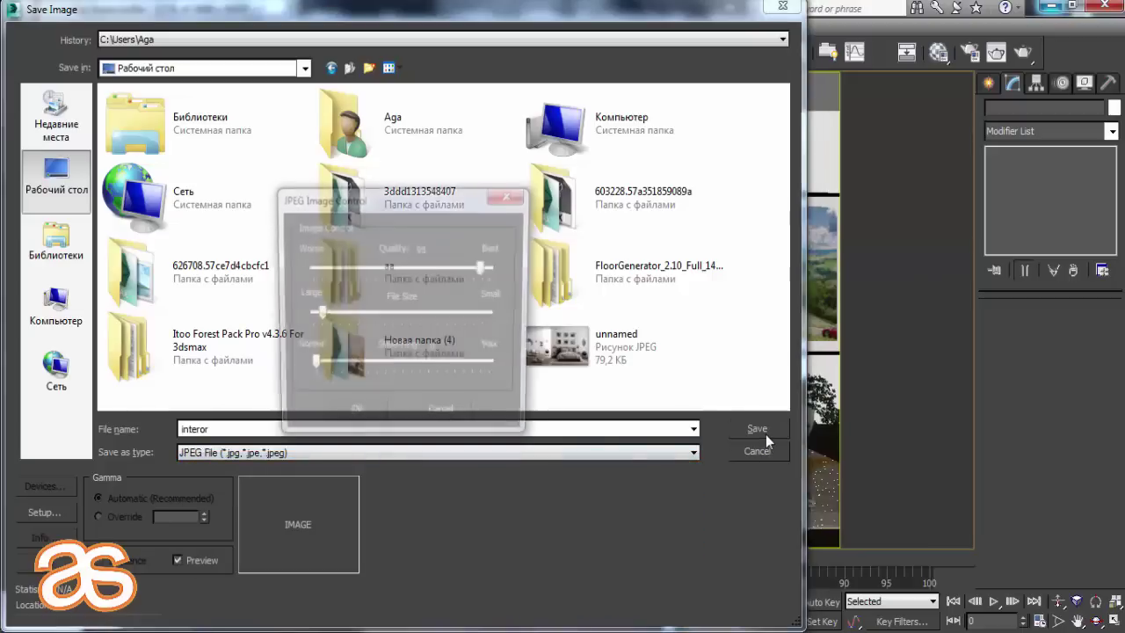
pyautogui.click(379, 418)
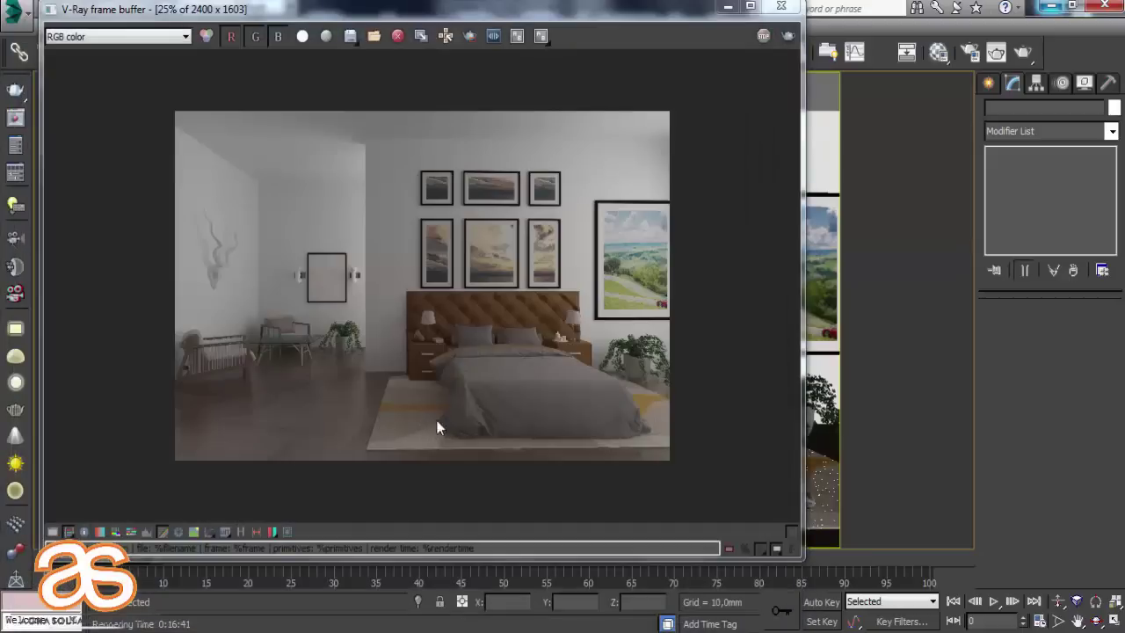
pyautogui.click(777, 8)
# Open the saved interor render in Photoshop and launch the Camera Raw Filter on it.
pyautogui.click(1049, 6)
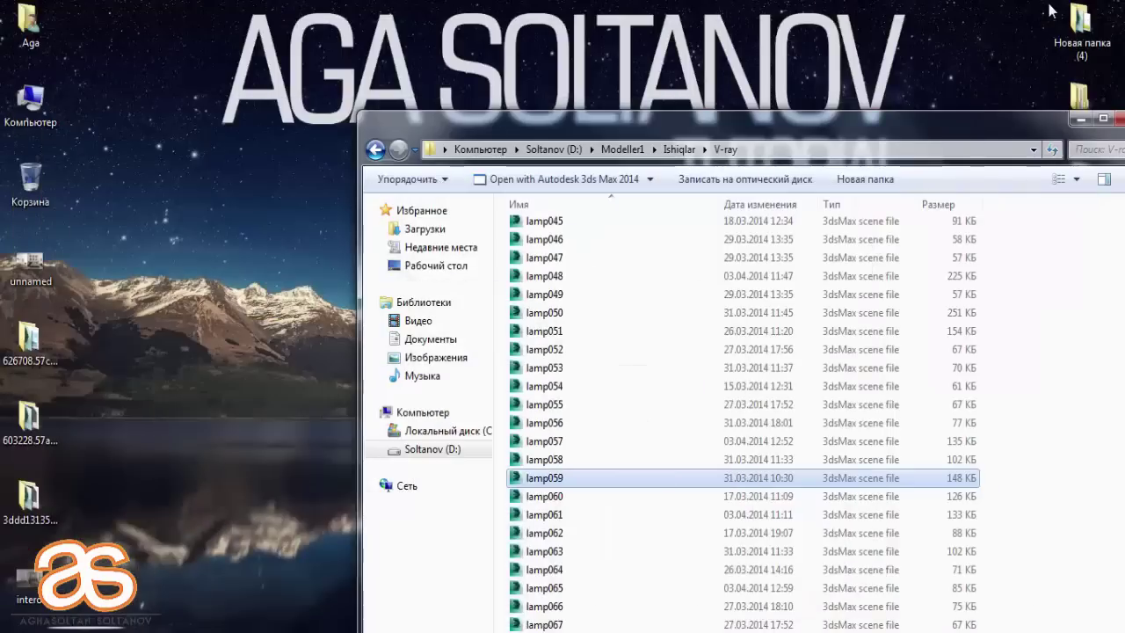
pyautogui.click(1116, 113)
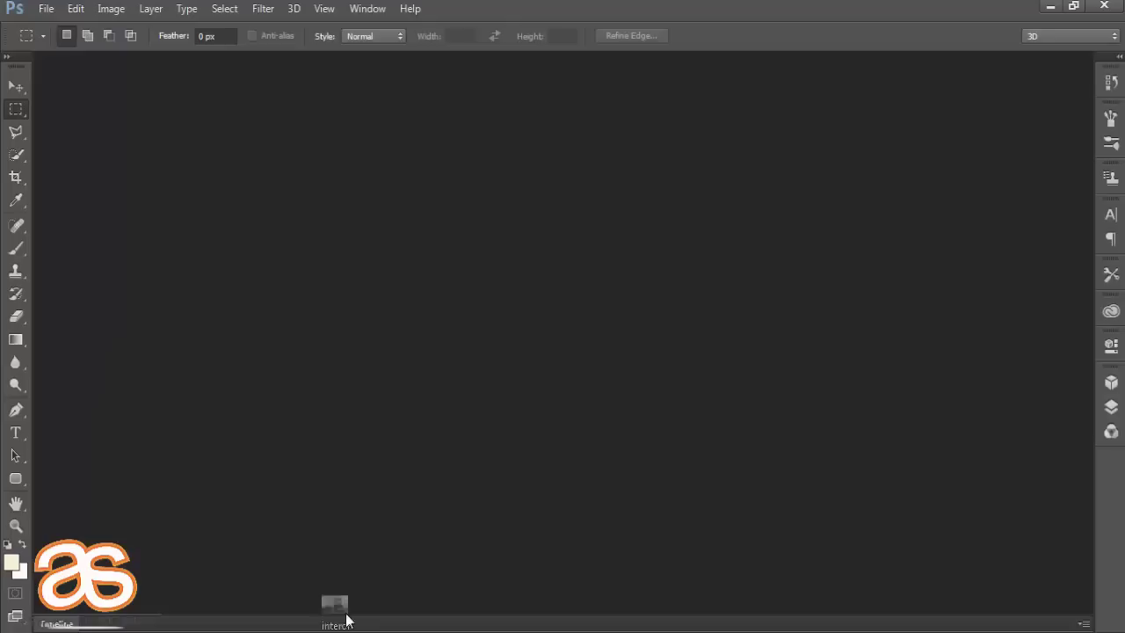
pyautogui.moveTo(422, 620); pyautogui.dragTo(406, 382)
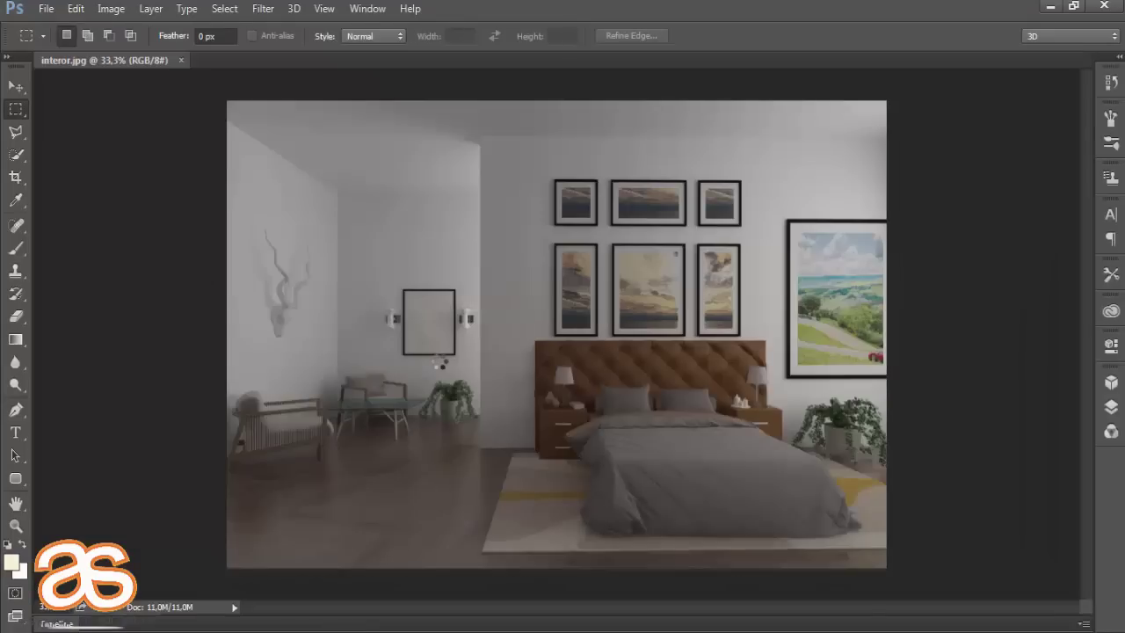
pyautogui.click(263, 9)
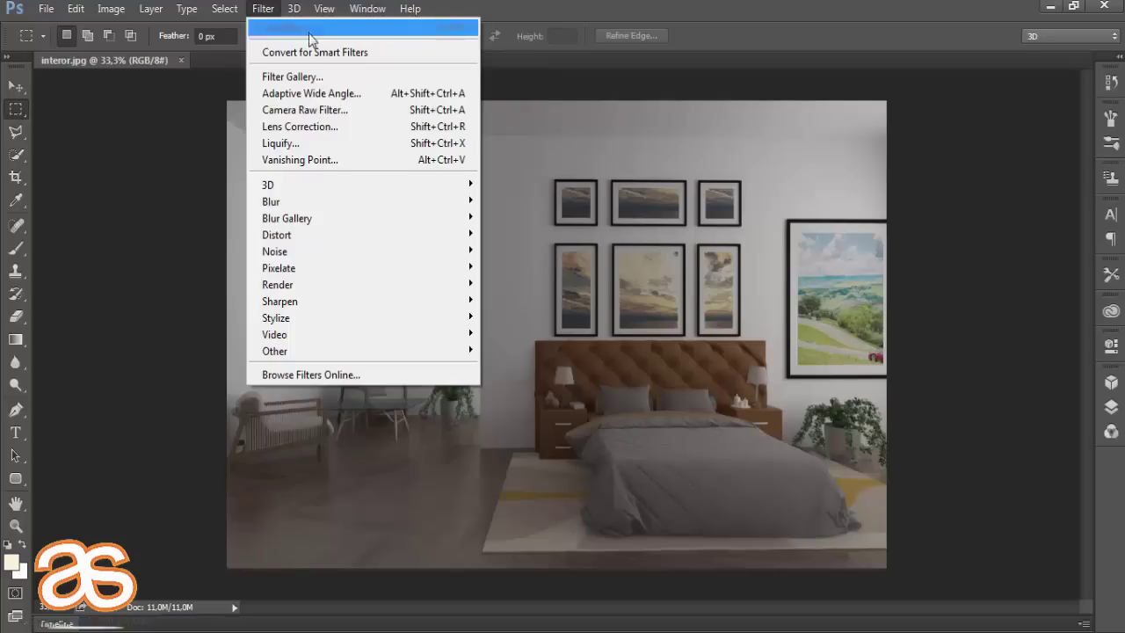
pyautogui.click(387, 110)
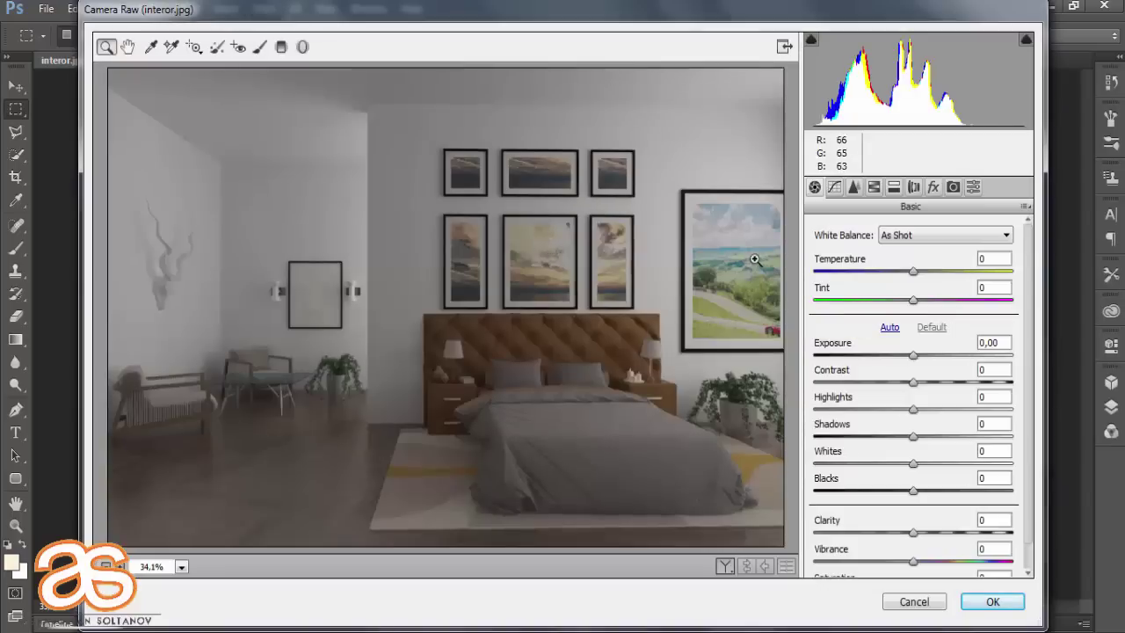
# Set Exposure +0,70, Highlights +100, Blacks -13, Clarity +3 and Whites +15.
pyautogui.moveTo(909, 361)
pyautogui.mouseDown()
pyautogui.moveTo(932, 366)
pyautogui.moveTo(919, 381)
pyautogui.moveTo(968, 381)
pyautogui.moveTo(954, 374)
pyautogui.mouseUp()
pyautogui.moveTo(914, 410)
pyautogui.mouseDown()
pyautogui.moveTo(1029, 400)
pyautogui.moveTo(835, 402)
pyautogui.moveTo(1041, 378)
pyautogui.mouseUp()
pyautogui.moveTo(949, 384); pyautogui.dragTo(926, 391)
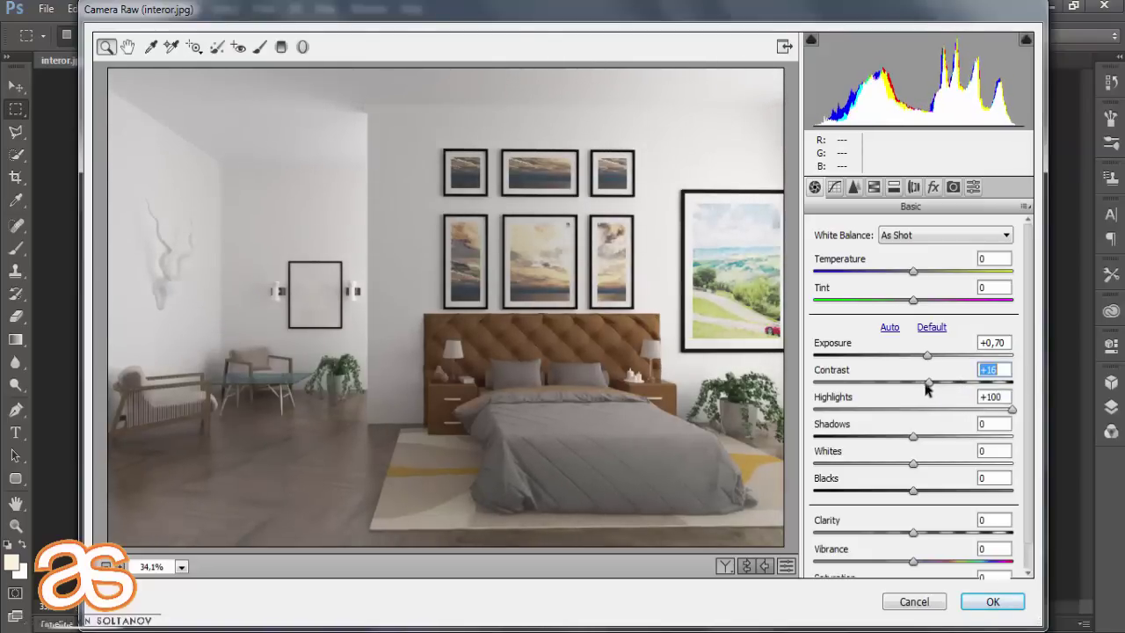
pyautogui.moveTo(915, 436)
pyautogui.mouseDown()
pyautogui.moveTo(1005, 427)
pyautogui.moveTo(898, 428)
pyautogui.moveTo(1022, 420)
pyautogui.moveTo(770, 439)
pyautogui.moveTo(898, 427)
pyautogui.moveTo(1004, 451)
pyautogui.moveTo(816, 500)
pyautogui.moveTo(899, 492)
pyautogui.mouseUp()
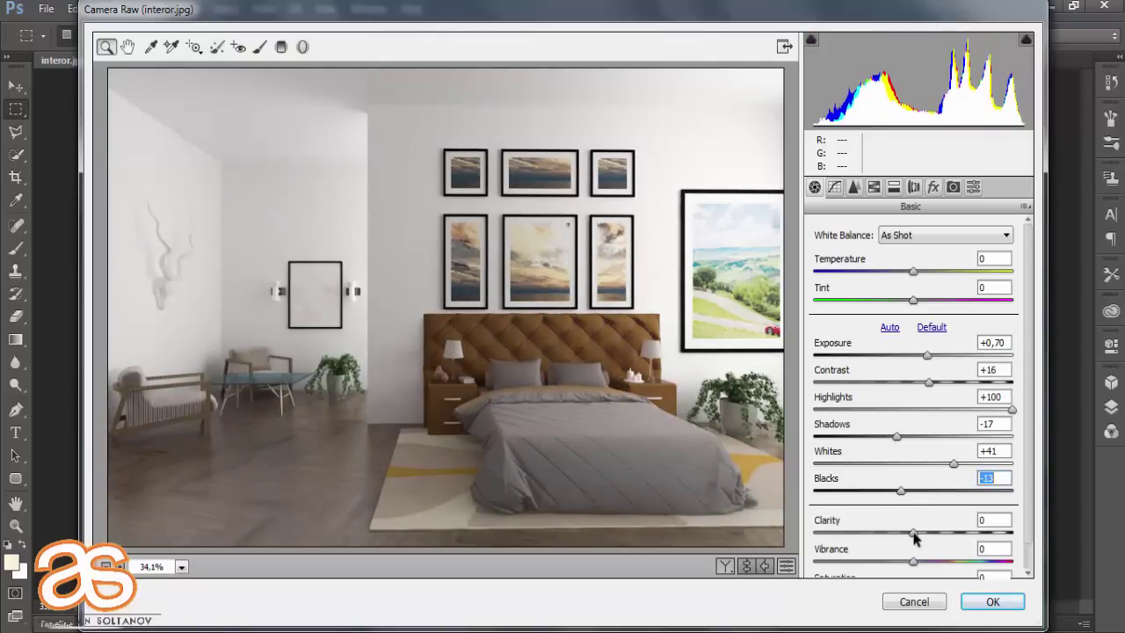
pyautogui.moveTo(914, 533)
pyautogui.mouseDown()
pyautogui.moveTo(953, 530)
pyautogui.moveTo(921, 536)
pyautogui.mouseUp()
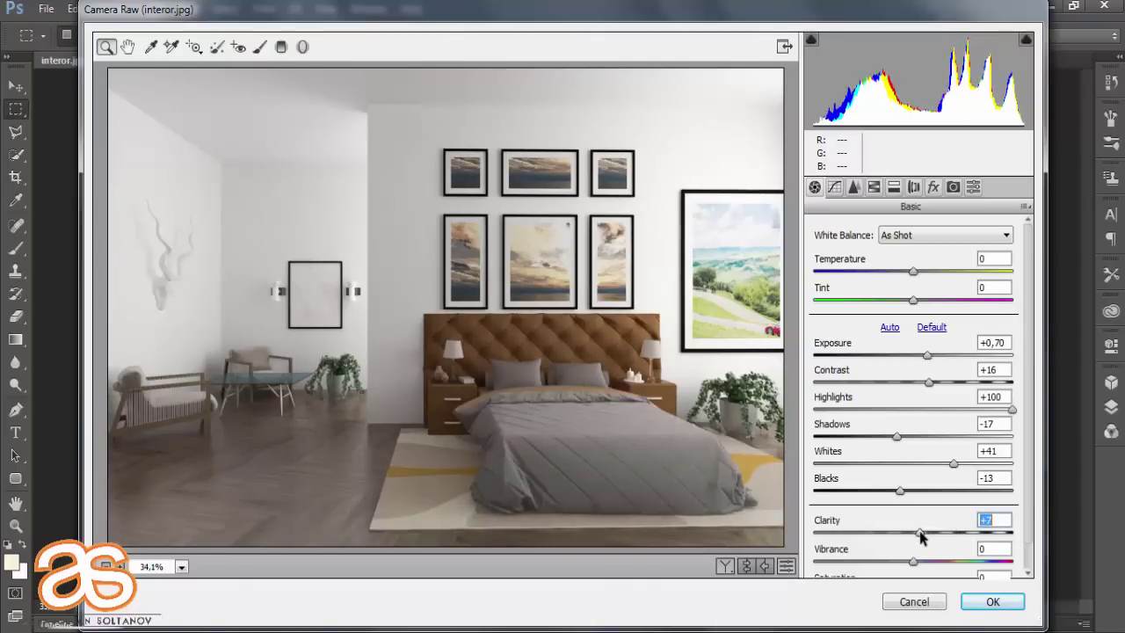
pyautogui.moveTo(920, 536); pyautogui.dragTo(918, 538)
pyautogui.moveTo(946, 466); pyautogui.dragTo(924, 467)
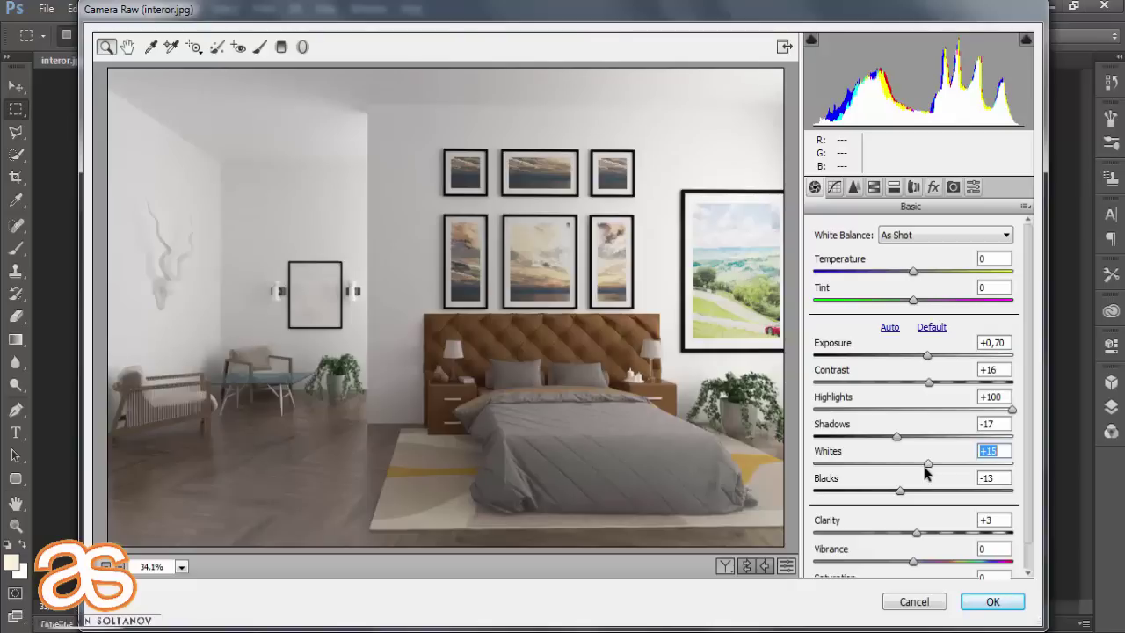
# Raise the sharpening Amount and set Oranges saturation to -75 and Yellows to +65.
pyautogui.click(854, 188)
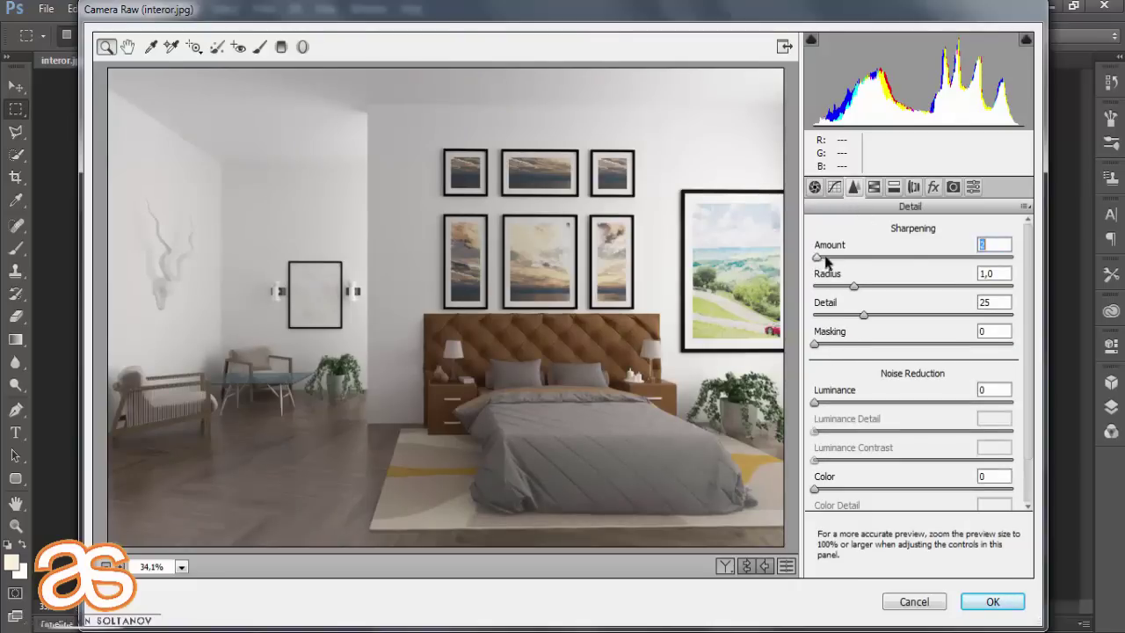
pyautogui.moveTo(816, 257)
pyautogui.mouseDown()
pyautogui.moveTo(994, 257)
pyautogui.moveTo(850, 257)
pyautogui.mouseUp()
pyautogui.click(874, 188)
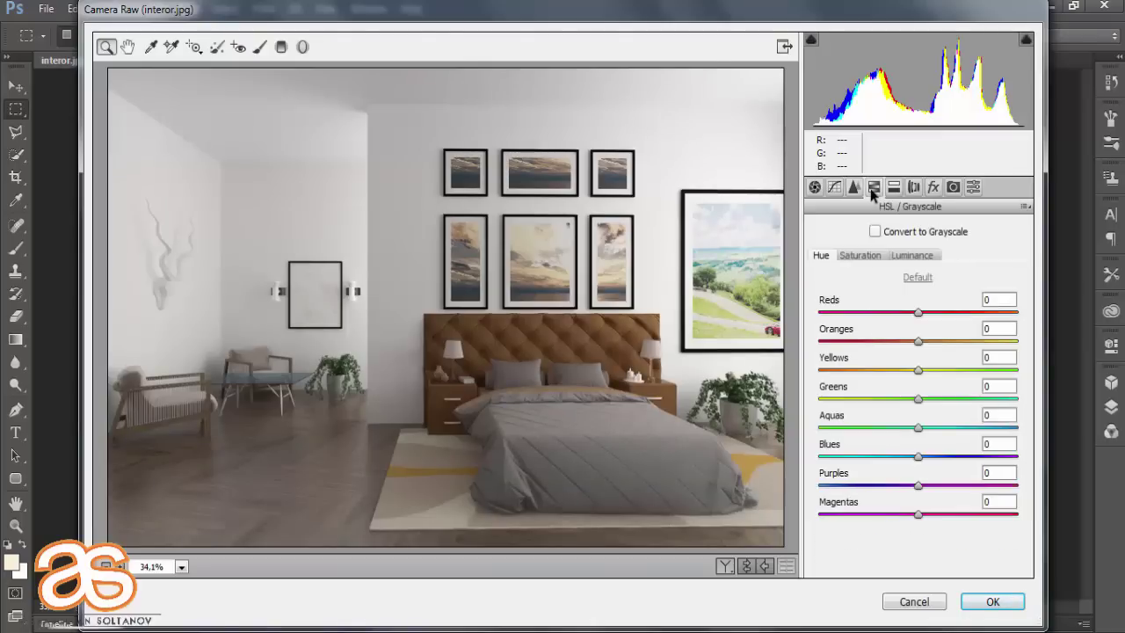
pyautogui.click(860, 255)
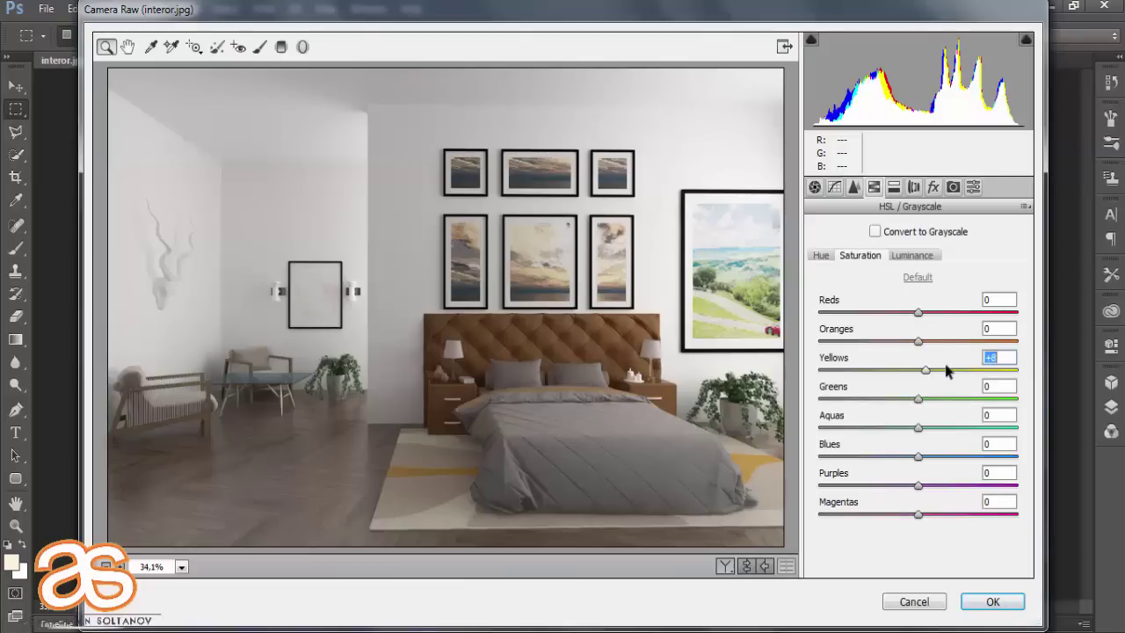
pyautogui.moveTo(919, 370)
pyautogui.mouseDown()
pyautogui.moveTo(814, 368)
pyautogui.moveTo(911, 358)
pyautogui.moveTo(822, 360)
pyautogui.moveTo(862, 362)
pyautogui.mouseUp()
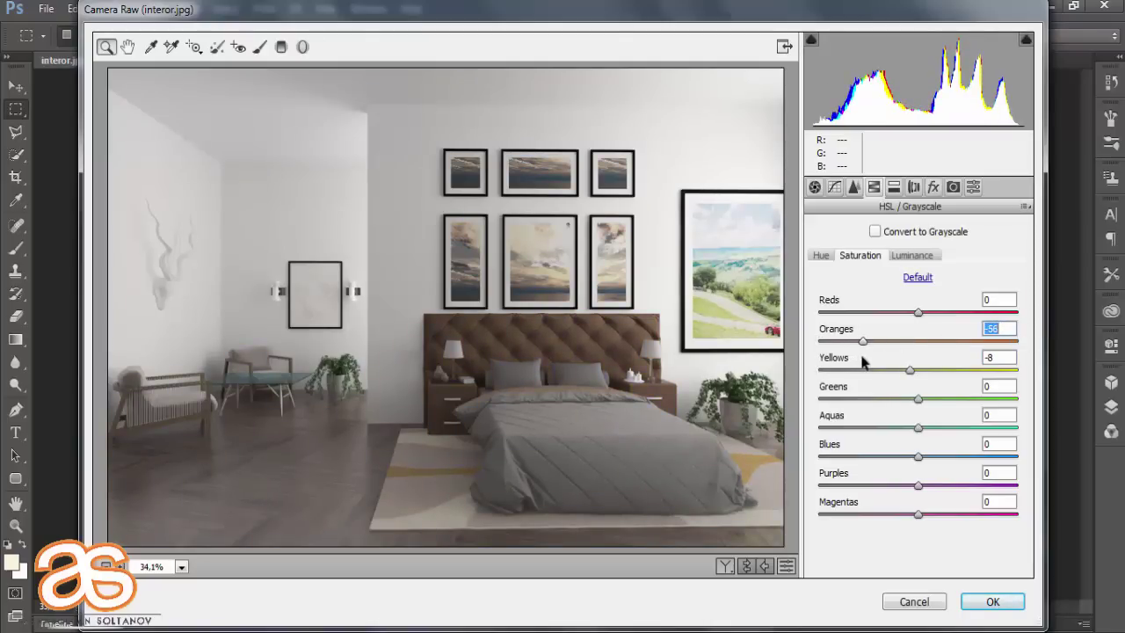
pyautogui.moveTo(909, 370)
pyautogui.mouseDown()
pyautogui.moveTo(1030, 367)
pyautogui.moveTo(982, 369)
pyautogui.mouseUp()
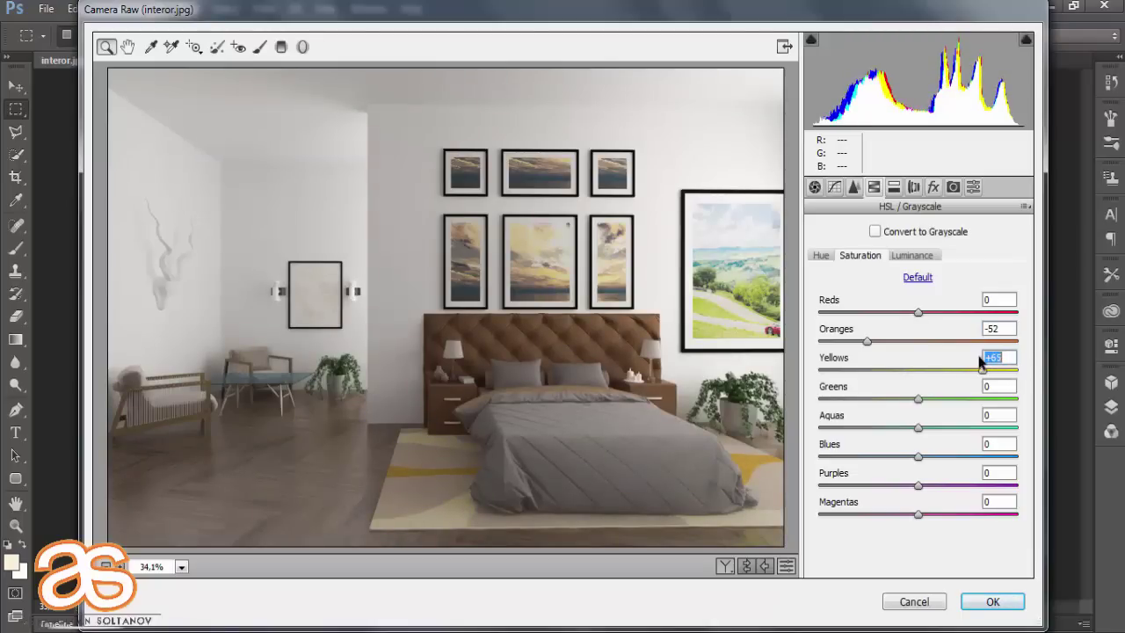
pyautogui.moveTo(867, 342); pyautogui.dragTo(841, 349)
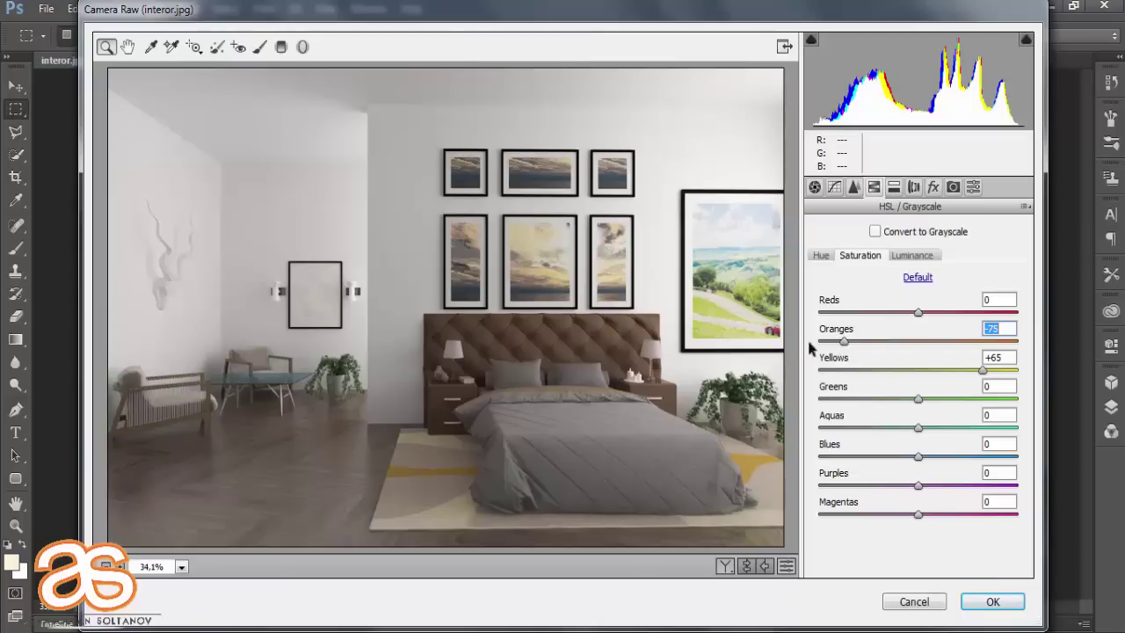
# Brighten the yellows' luminance and apply the Camera Raw grade to the image.
pyautogui.click(911, 255)
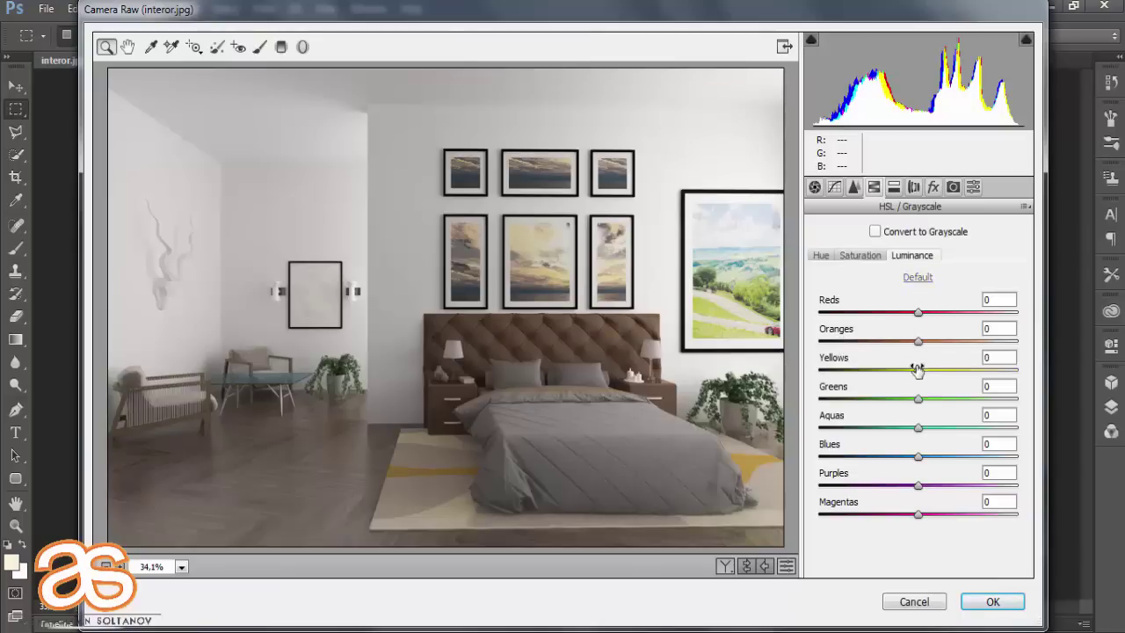
pyautogui.moveTo(921, 370)
pyautogui.mouseDown()
pyautogui.moveTo(997, 365)
pyautogui.moveTo(822, 370)
pyautogui.moveTo(941, 372)
pyautogui.moveTo(913, 368)
pyautogui.mouseUp()
pyautogui.click(825, 256)
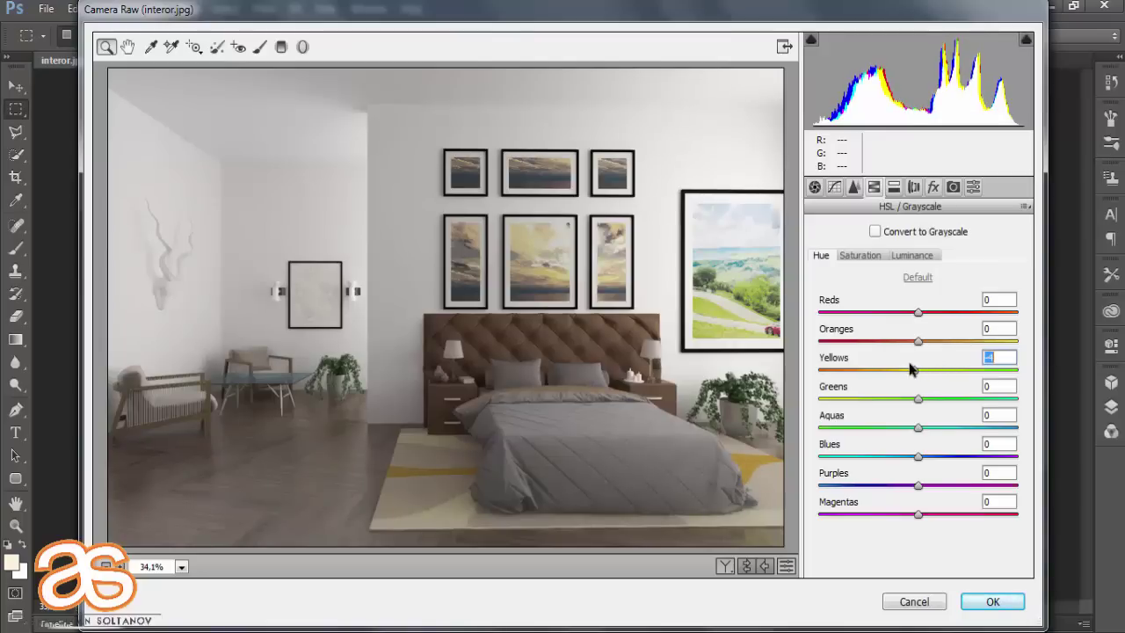
pyautogui.click(994, 601)
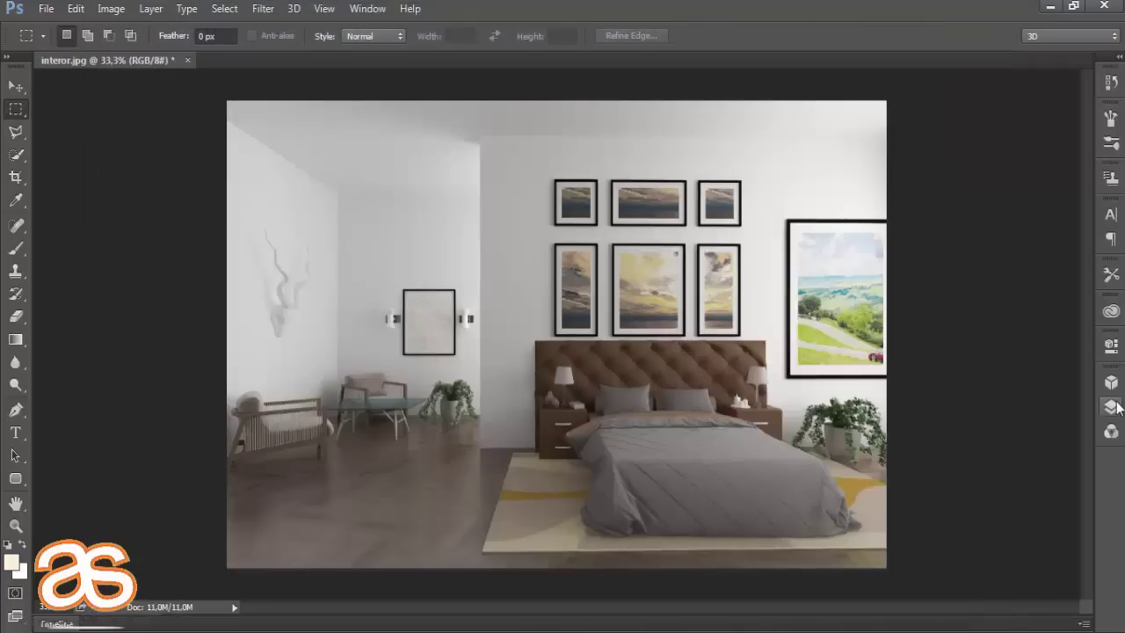
# Add a Curves adjustment layer and slightly lift the RGB midtones.
pyautogui.click(1111, 406)
pyautogui.click(999, 610)
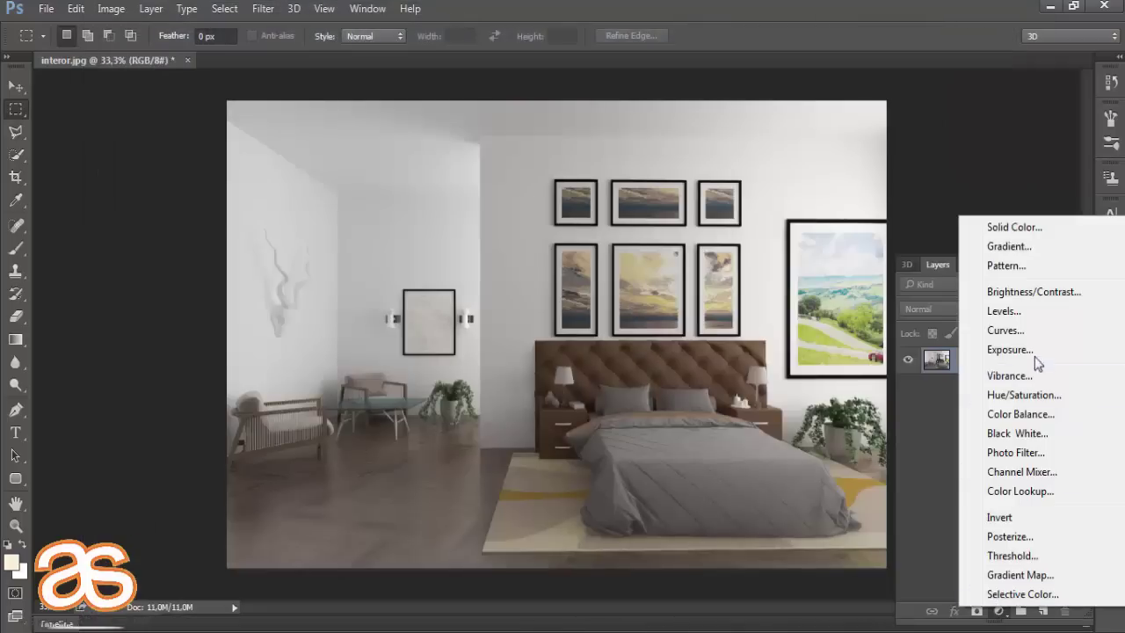
pyautogui.click(1035, 330)
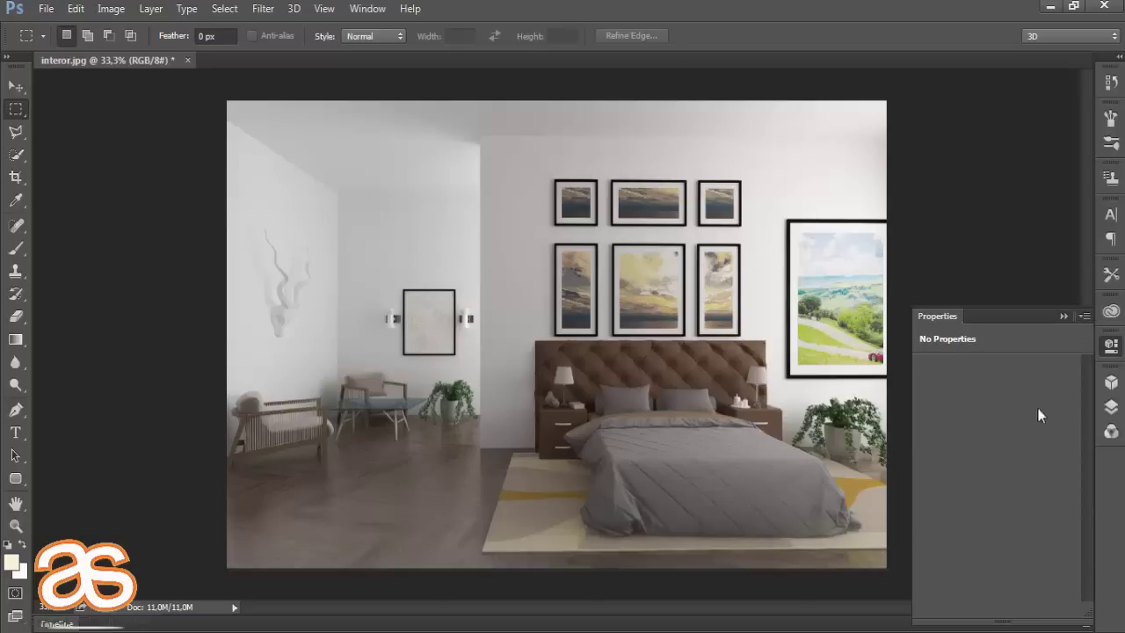
pyautogui.moveTo(1003, 476); pyautogui.dragTo(1003, 466)
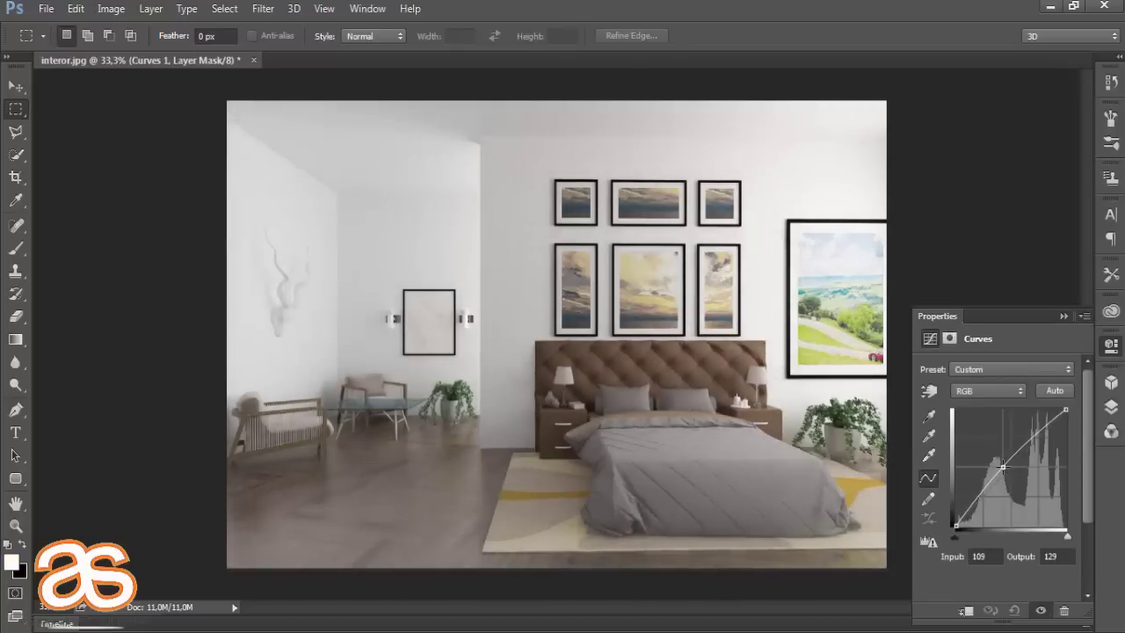
# Add midtone points on the Red, Green and Blue channel curves, then collapse Properties.
pyautogui.click(990, 395)
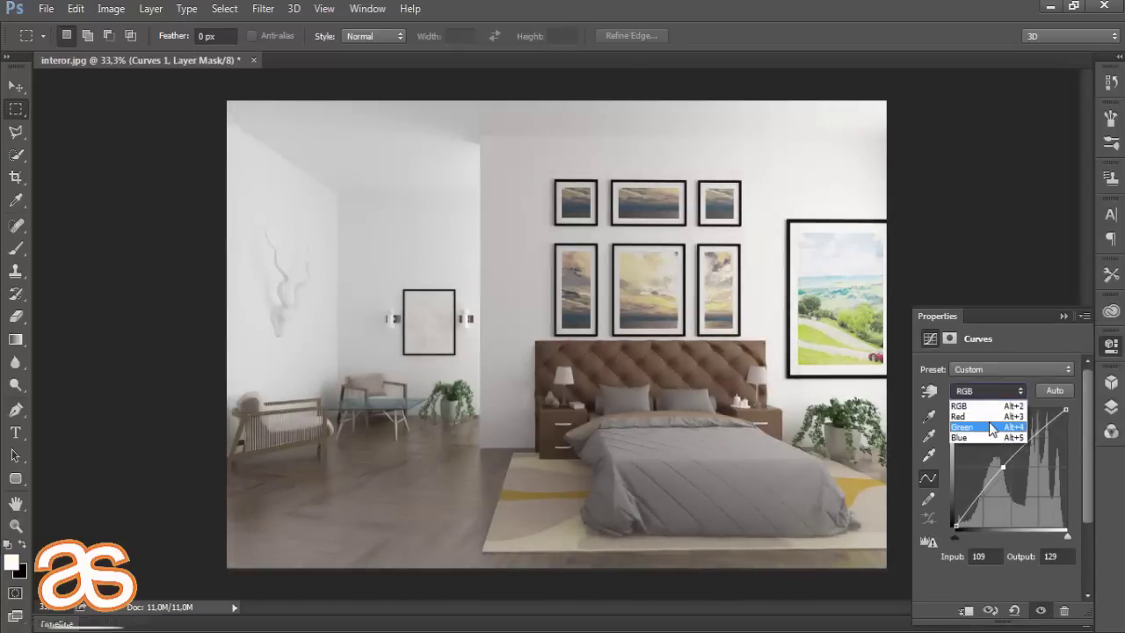
pyautogui.click(992, 404)
pyautogui.moveTo(1015, 456); pyautogui.dragTo(1016, 463)
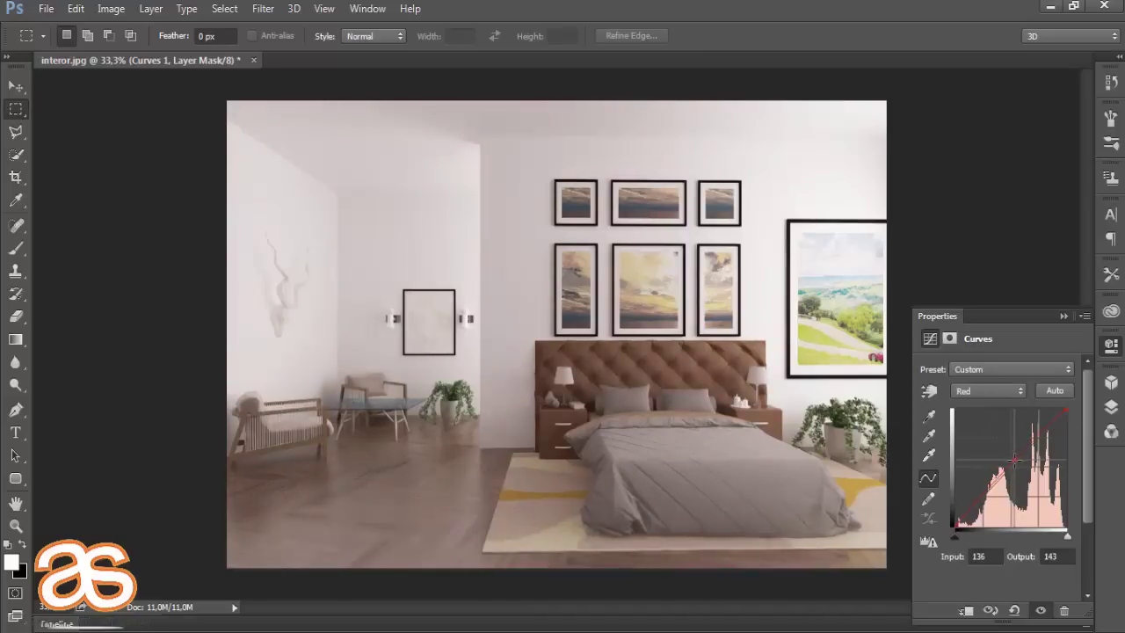
pyautogui.click(1000, 393)
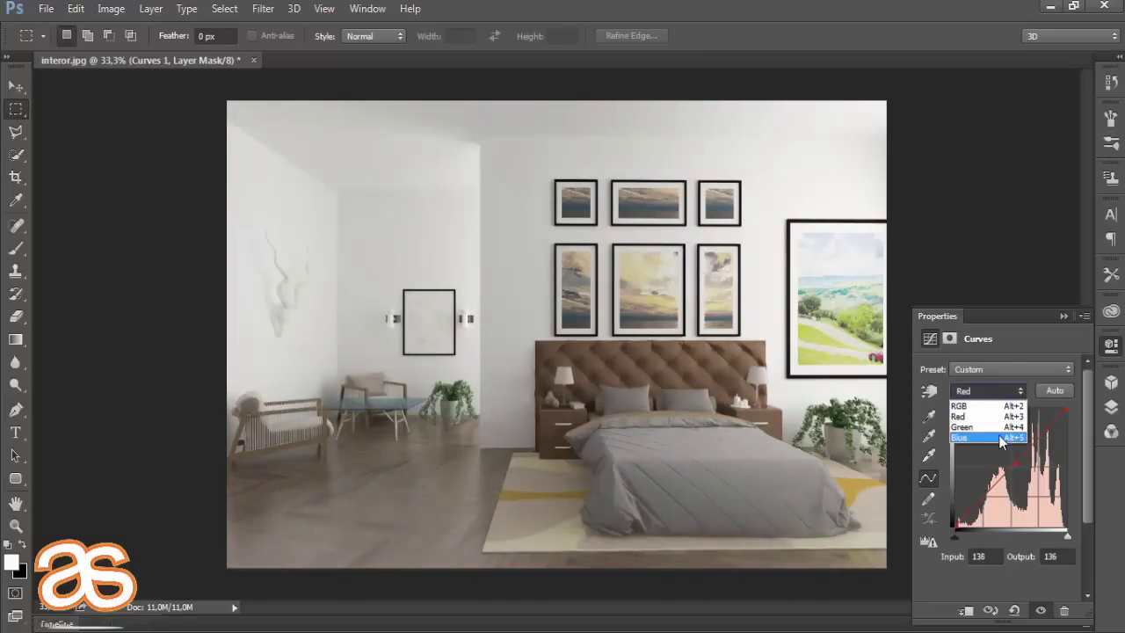
pyautogui.click(976, 411)
pyautogui.moveTo(1009, 471); pyautogui.dragTo(1011, 472)
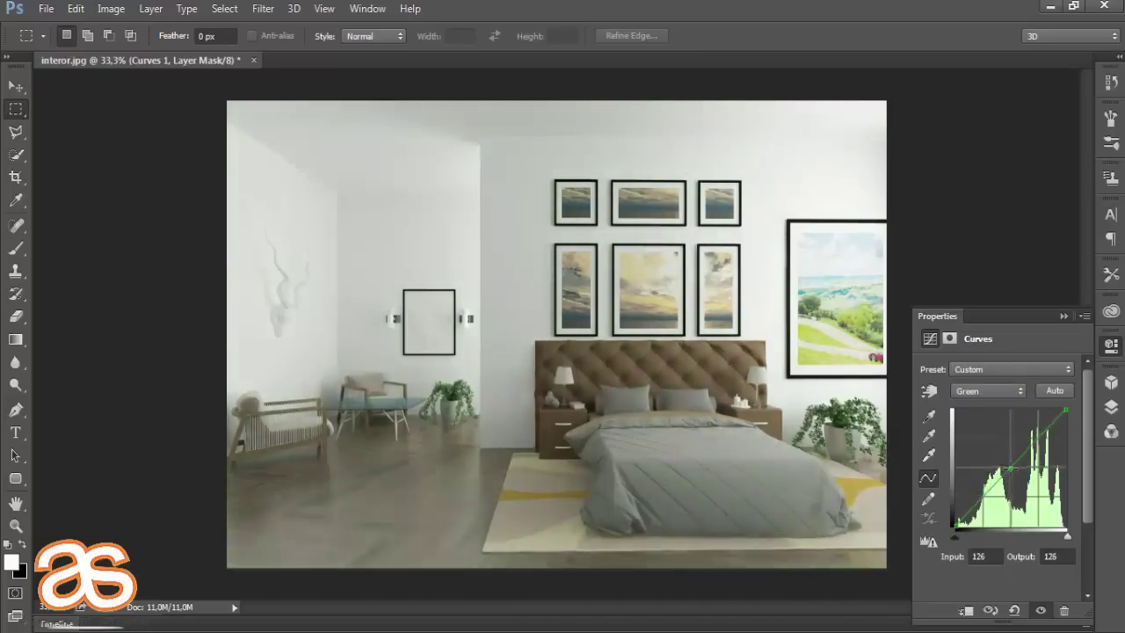
pyautogui.click(976, 390)
pyautogui.click(989, 441)
pyautogui.moveTo(1006, 462); pyautogui.dragTo(1014, 468)
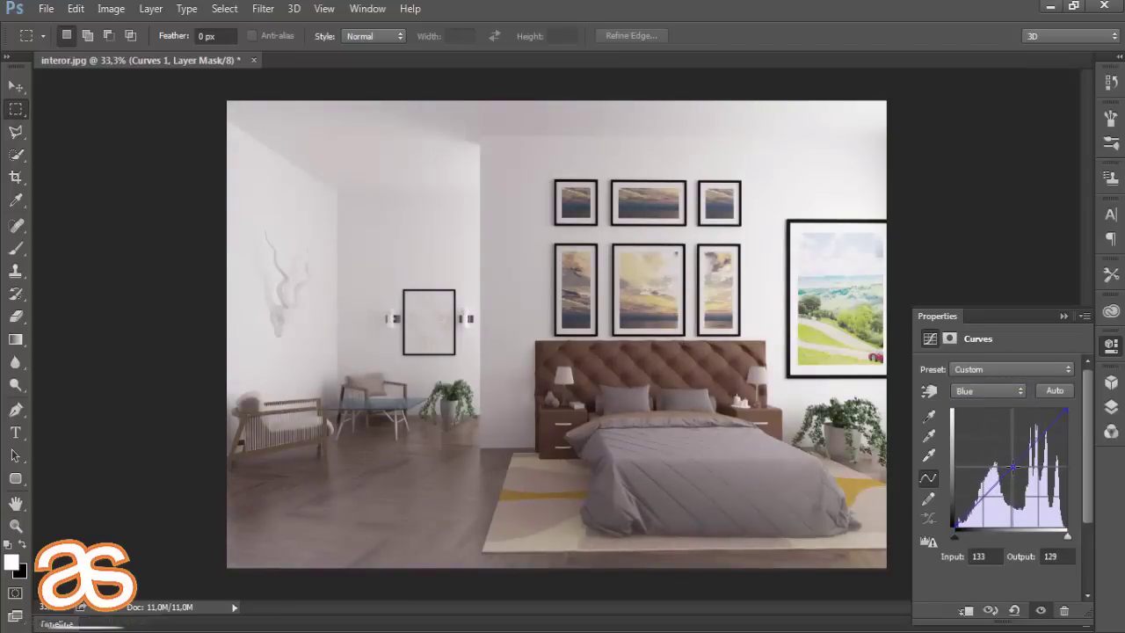
pyautogui.click(1063, 317)
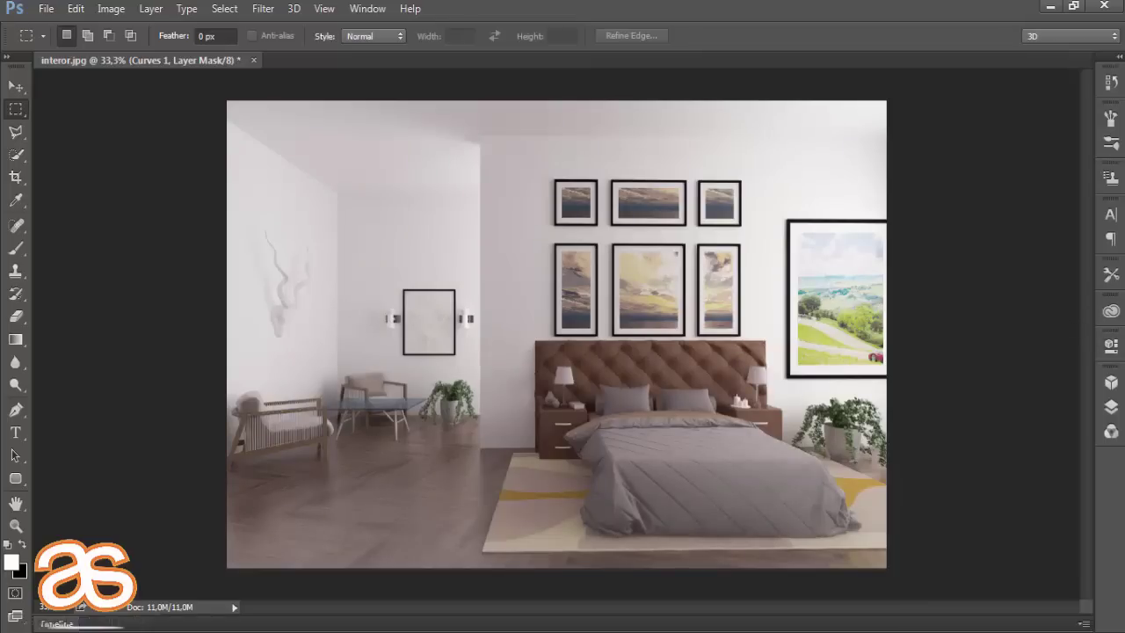
# Save the graded image over interor.jpg as a maximum-quality JPEG and minimize Photoshop.
pyautogui.click(44, 8)
pyautogui.click(126, 205)
pyautogui.click(358, 450)
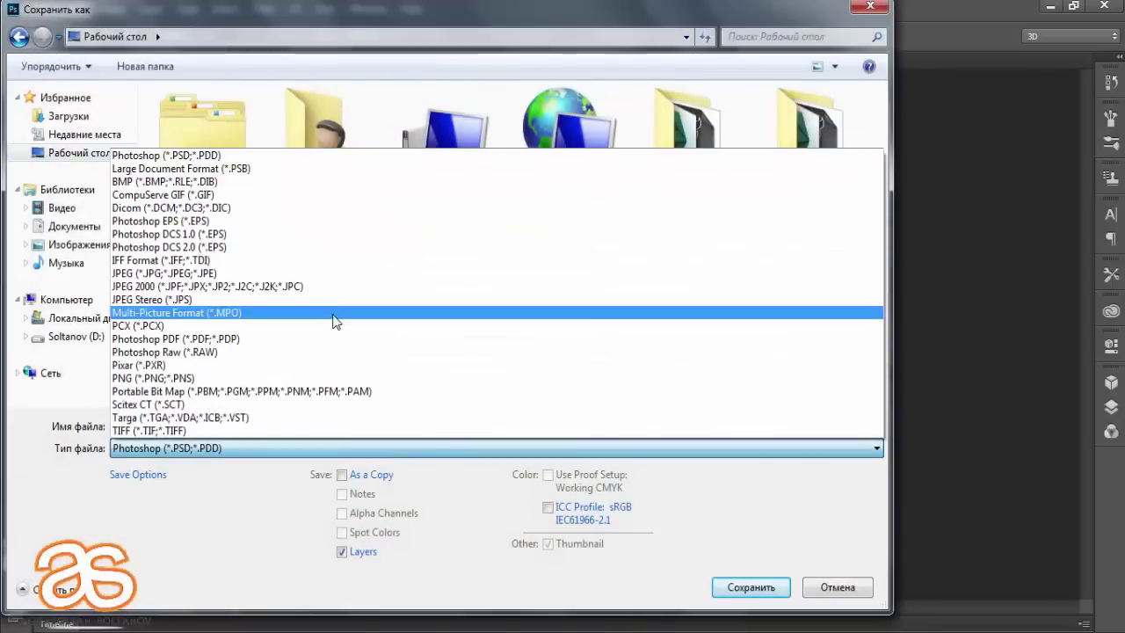
pyautogui.click(334, 277)
pyautogui.click(756, 283)
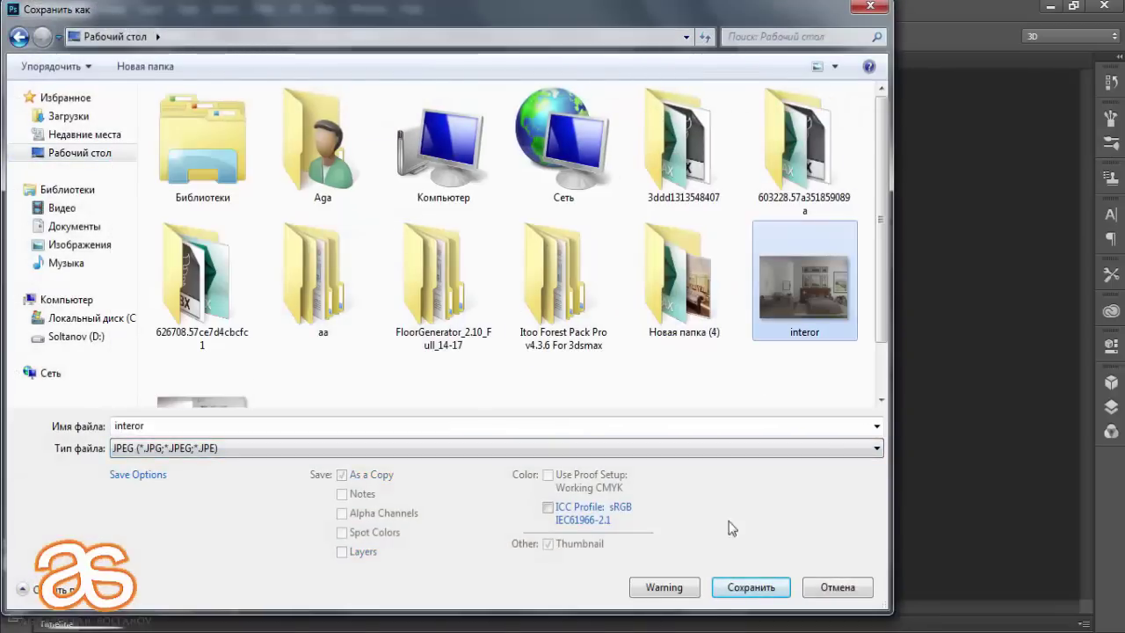
pyautogui.click(752, 589)
pyautogui.click(605, 324)
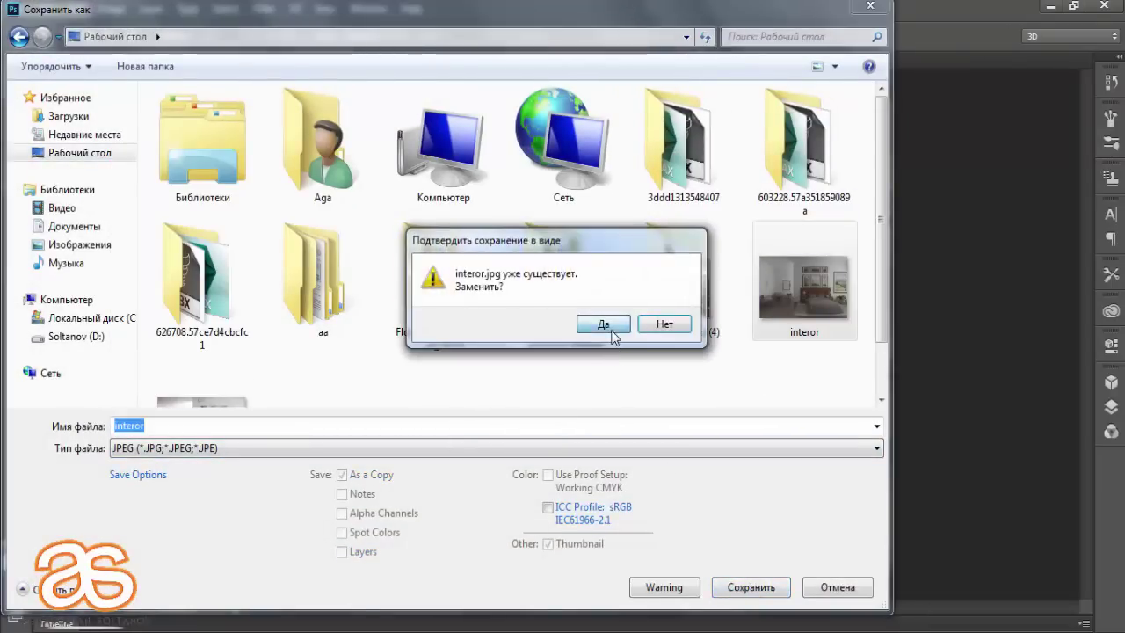
pyautogui.click(661, 158)
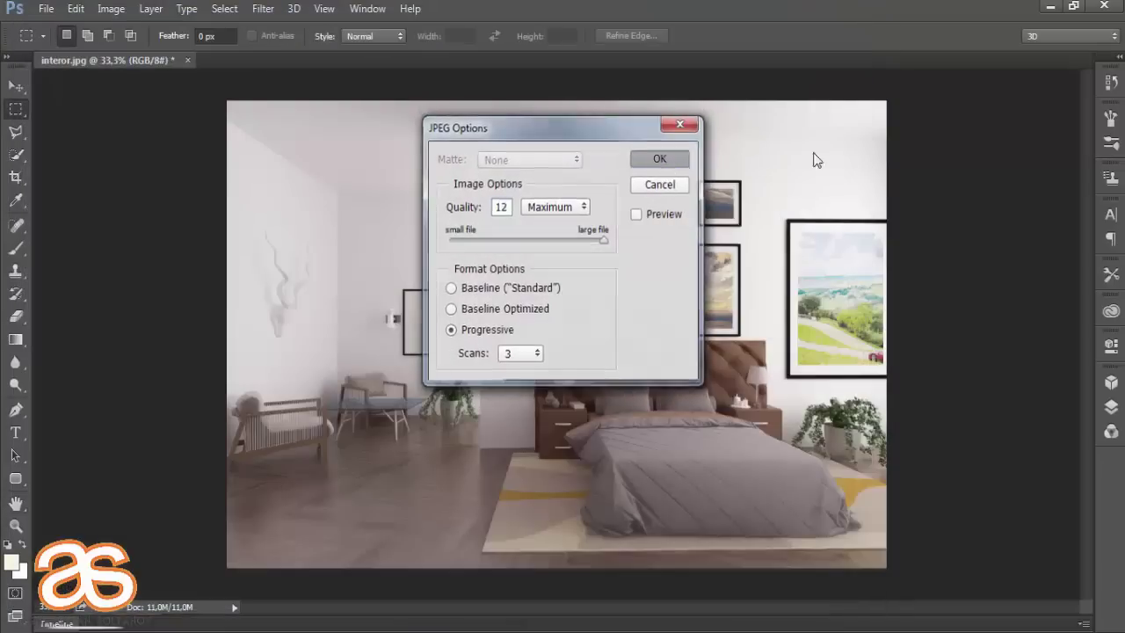
pyautogui.click(1052, 7)
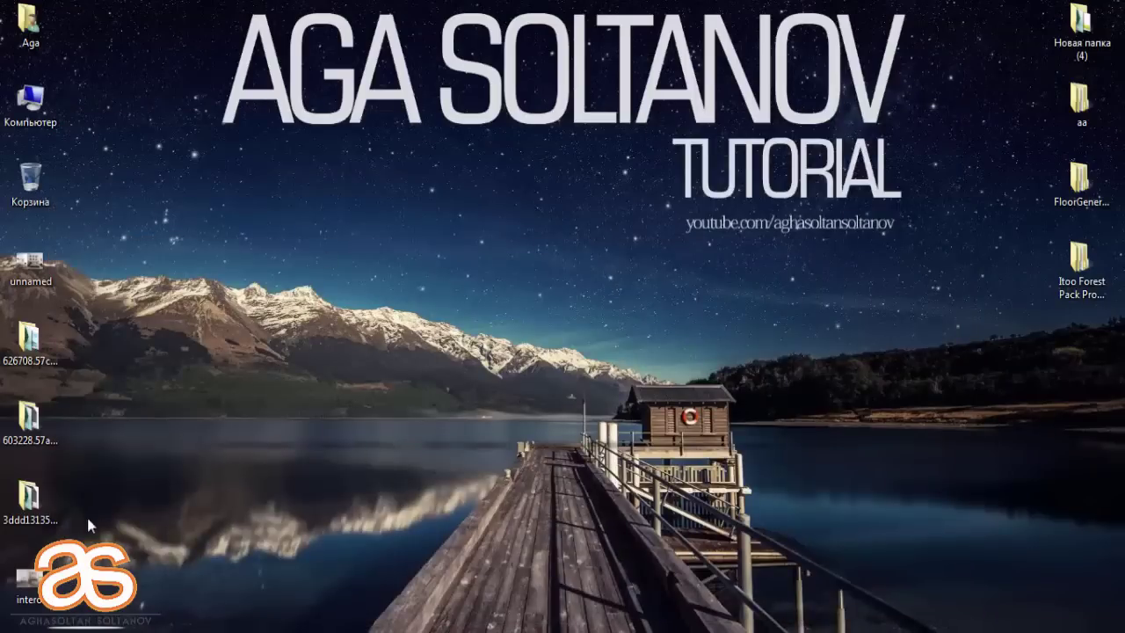
# Open the interor image from the desktop in Photo Viewer and maximize it.
pyautogui.doubleClick(28, 578)
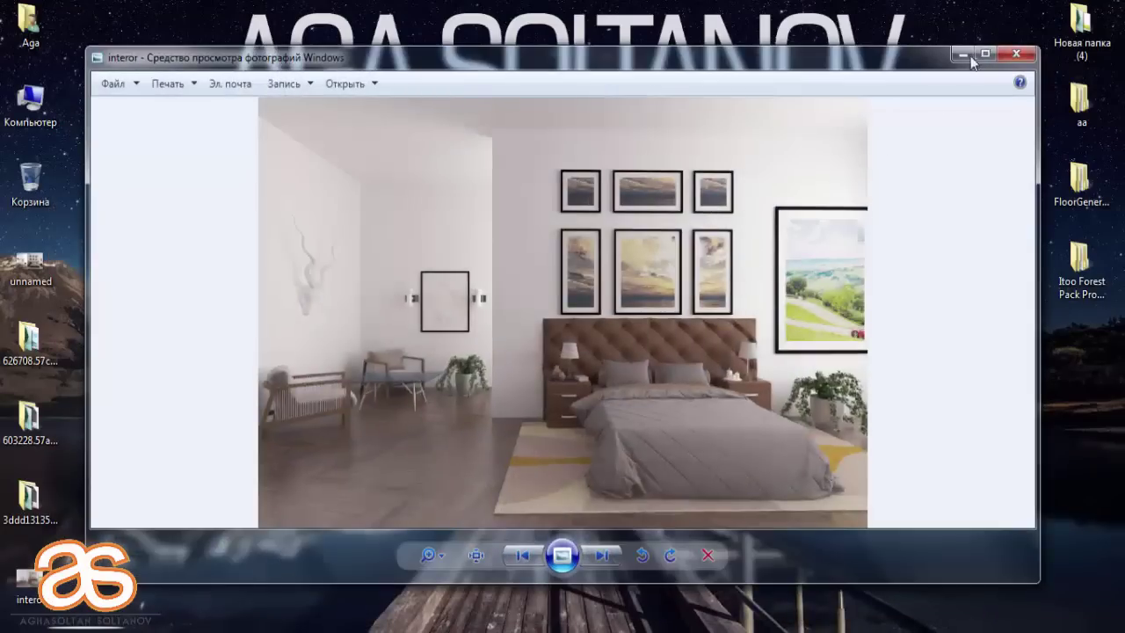
pyautogui.click(985, 55)
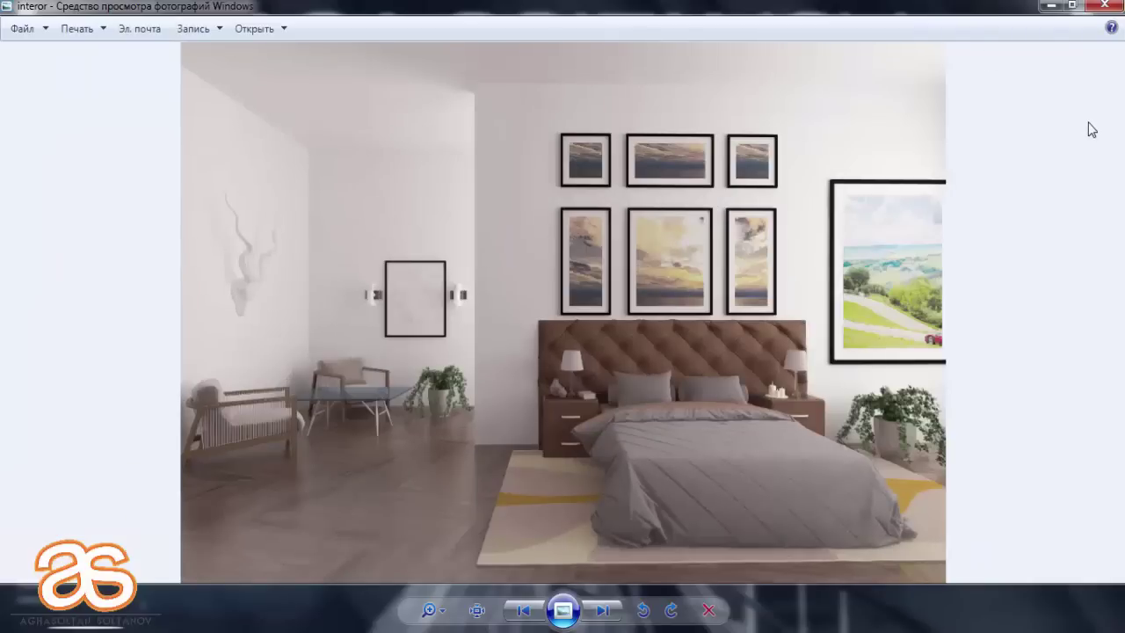